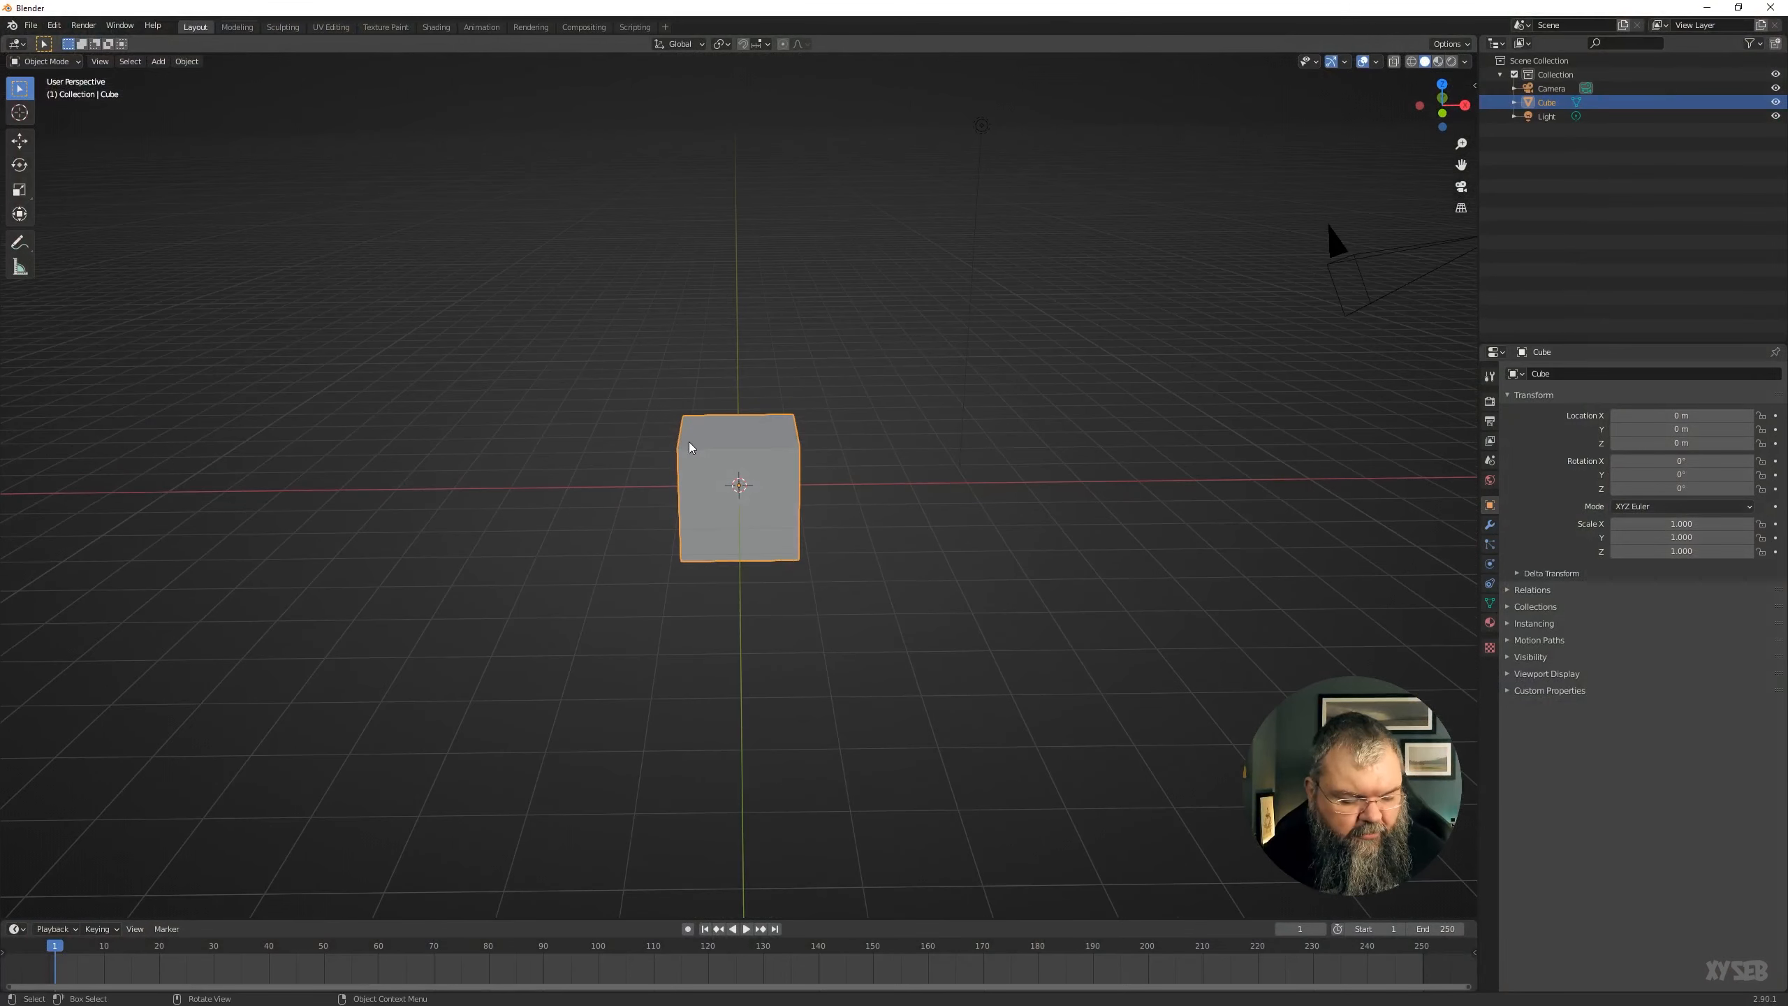
Move the cube's whole mesh away from its origin in Edit Mode and return to Object Mode.
key(Tab)
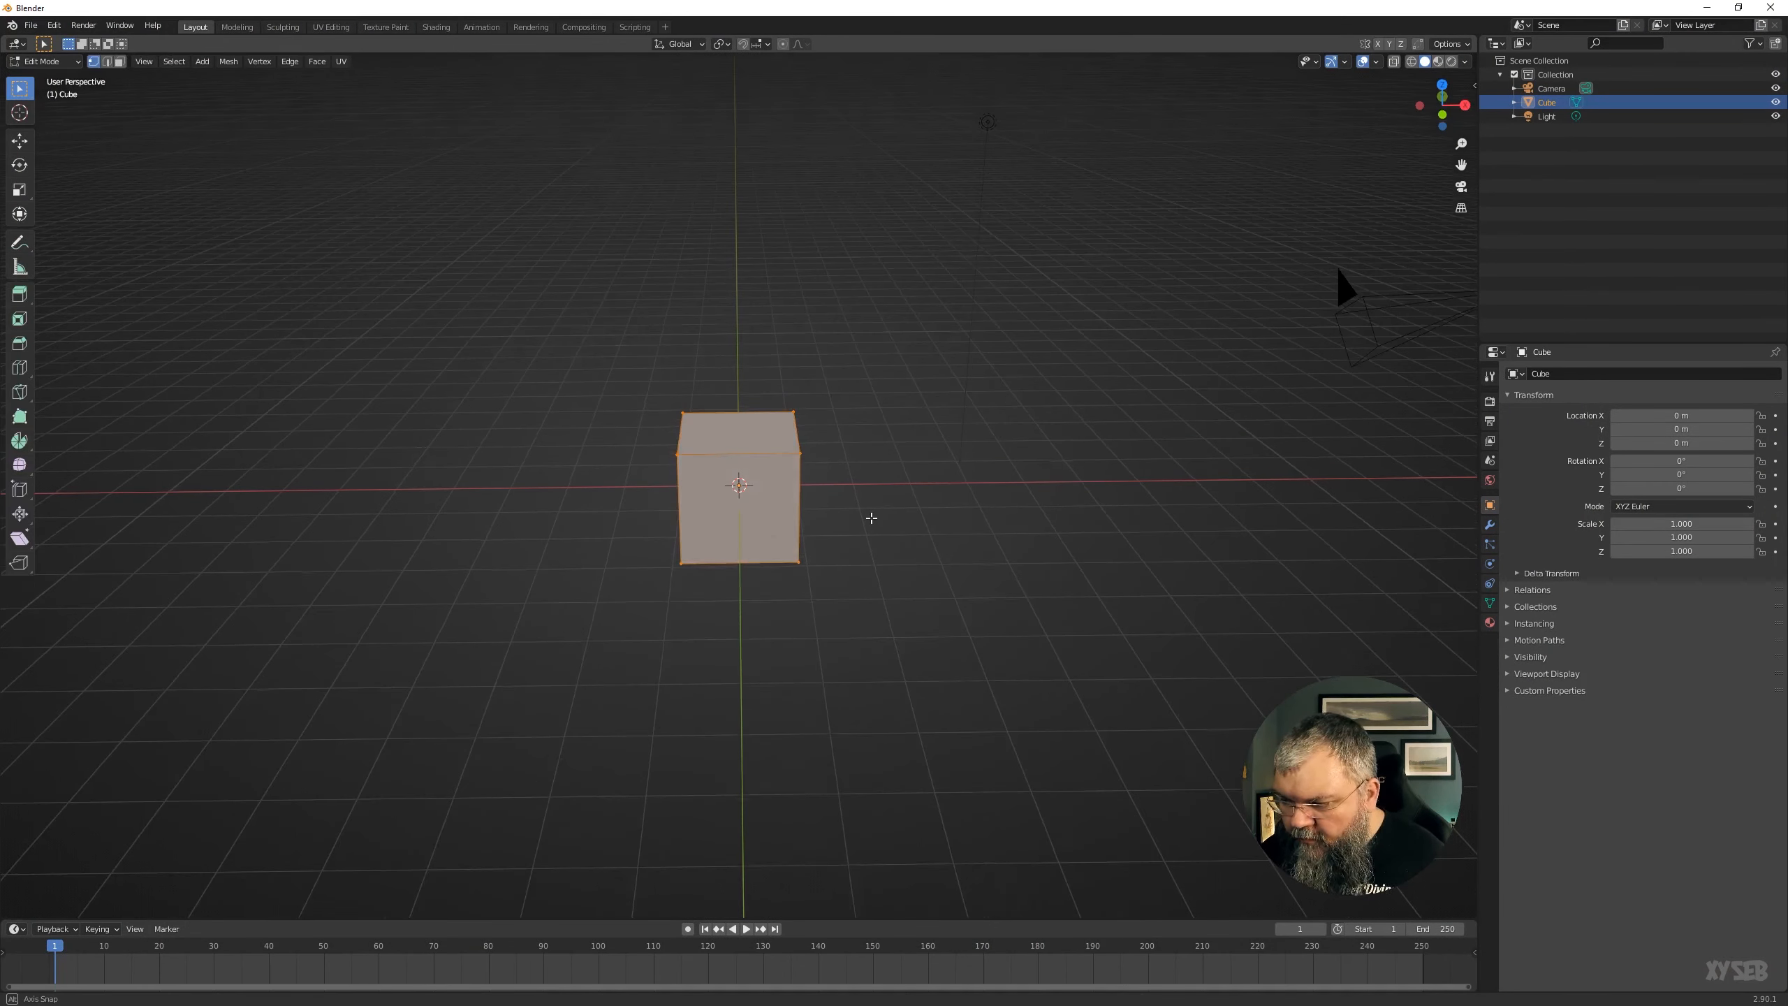
middle_drag(870, 511, 866, 567)
middle_drag(601, 584, 721, 534)
key(g)
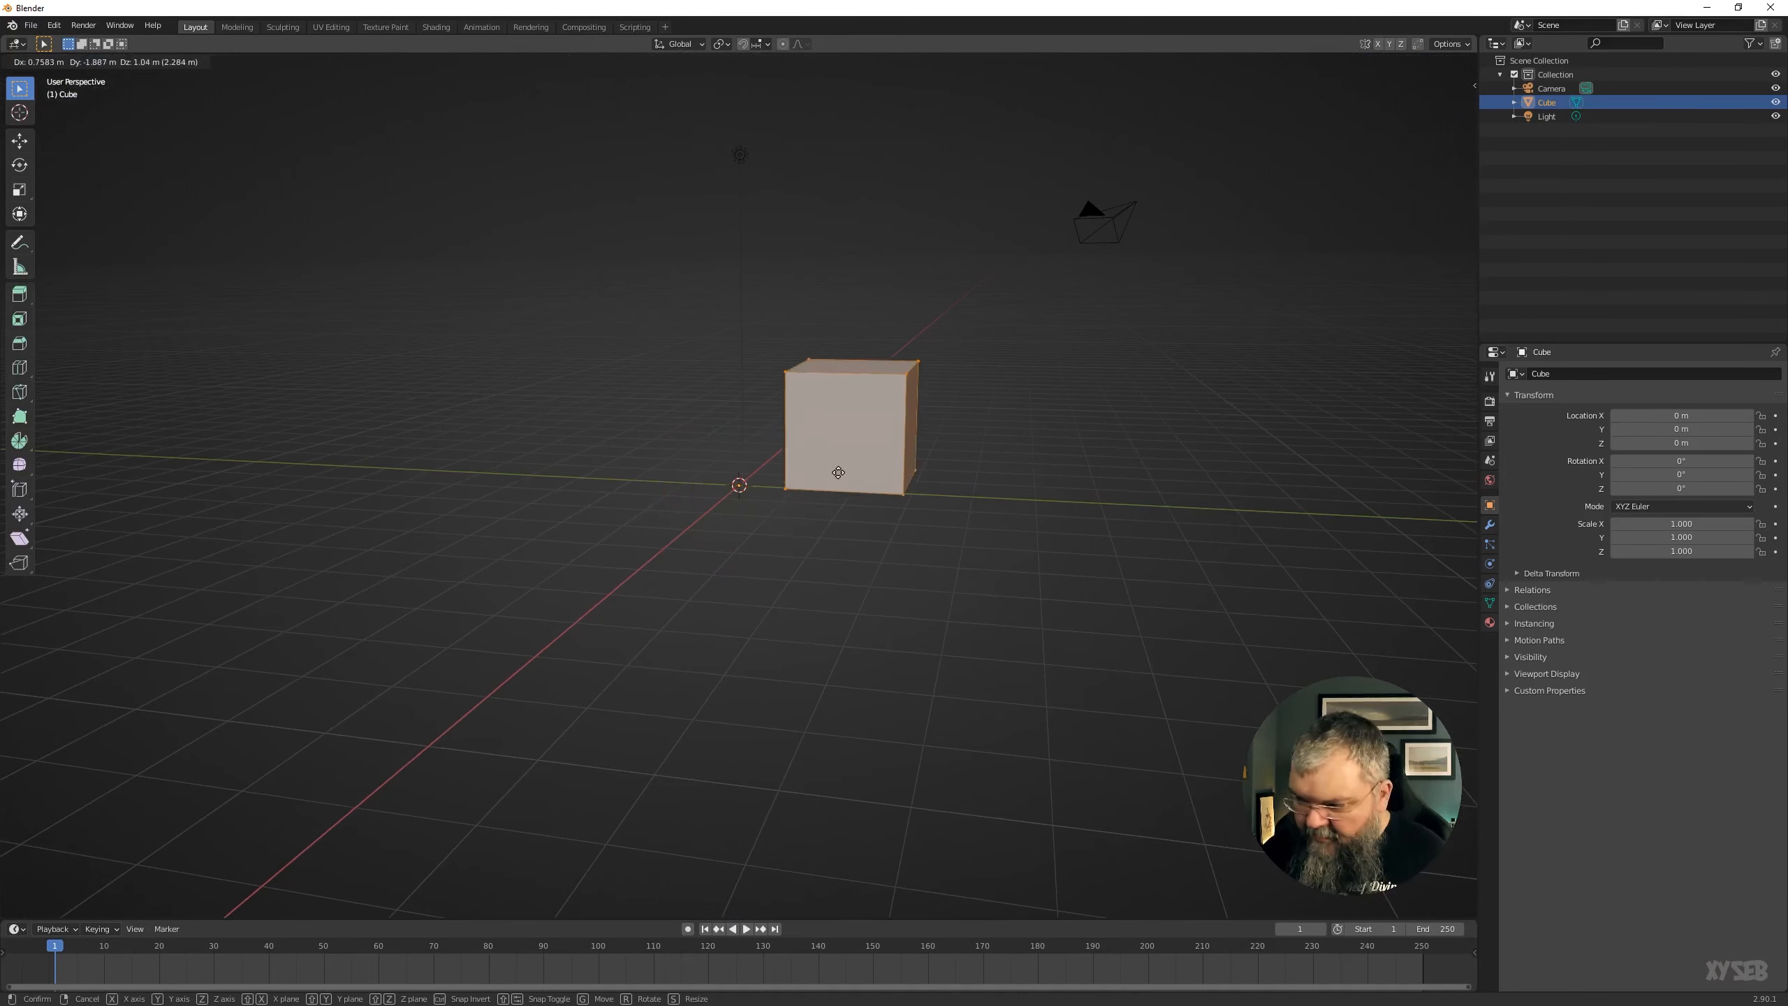
click(818, 423)
mouse_move(818, 423)
middle_down()
mouse_move(918, 519)
mouse_move(817, 520)
mouse_move(901, 515)
mouse_move(965, 572)
mouse_move(819, 443)
middle_up()
mouse_move(921, 472)
middle_down()
mouse_move(747, 519)
mouse_move(905, 521)
mouse_move(910, 504)
middle_up()
key(Tab)
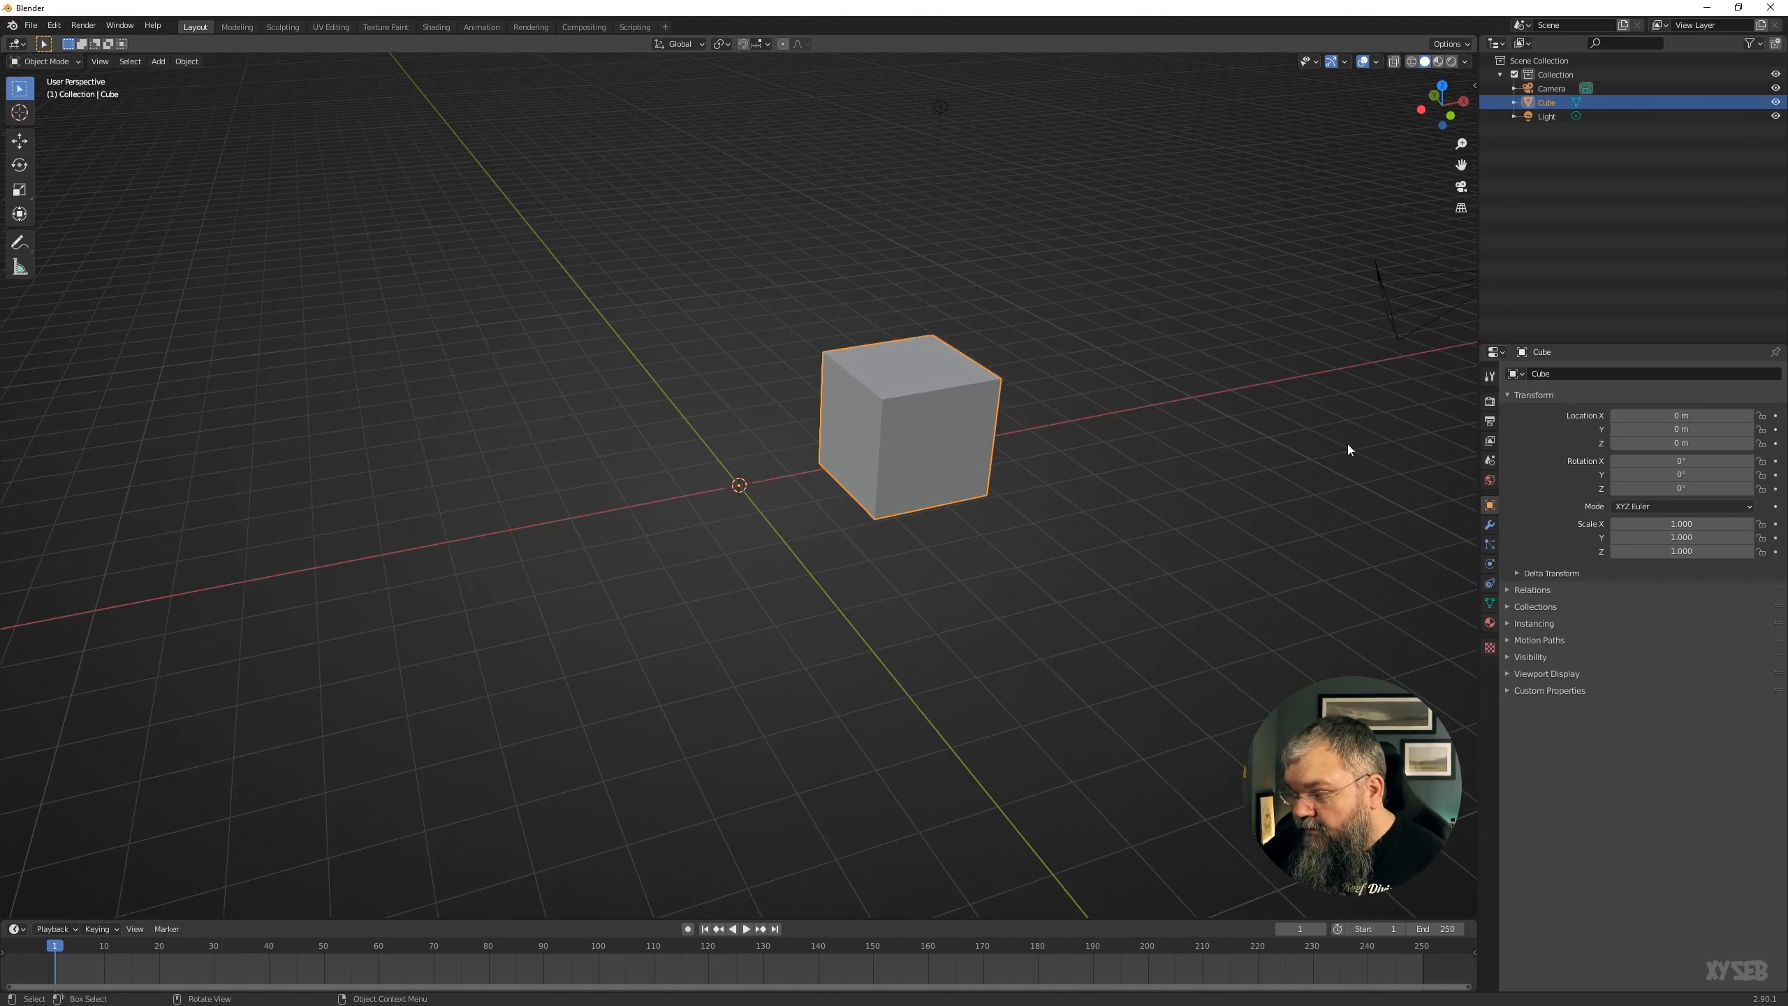
Add a Mirror modifier to the cube, mirroring it across the X axis, and inspect both halves around the origin.
click(1490, 530)
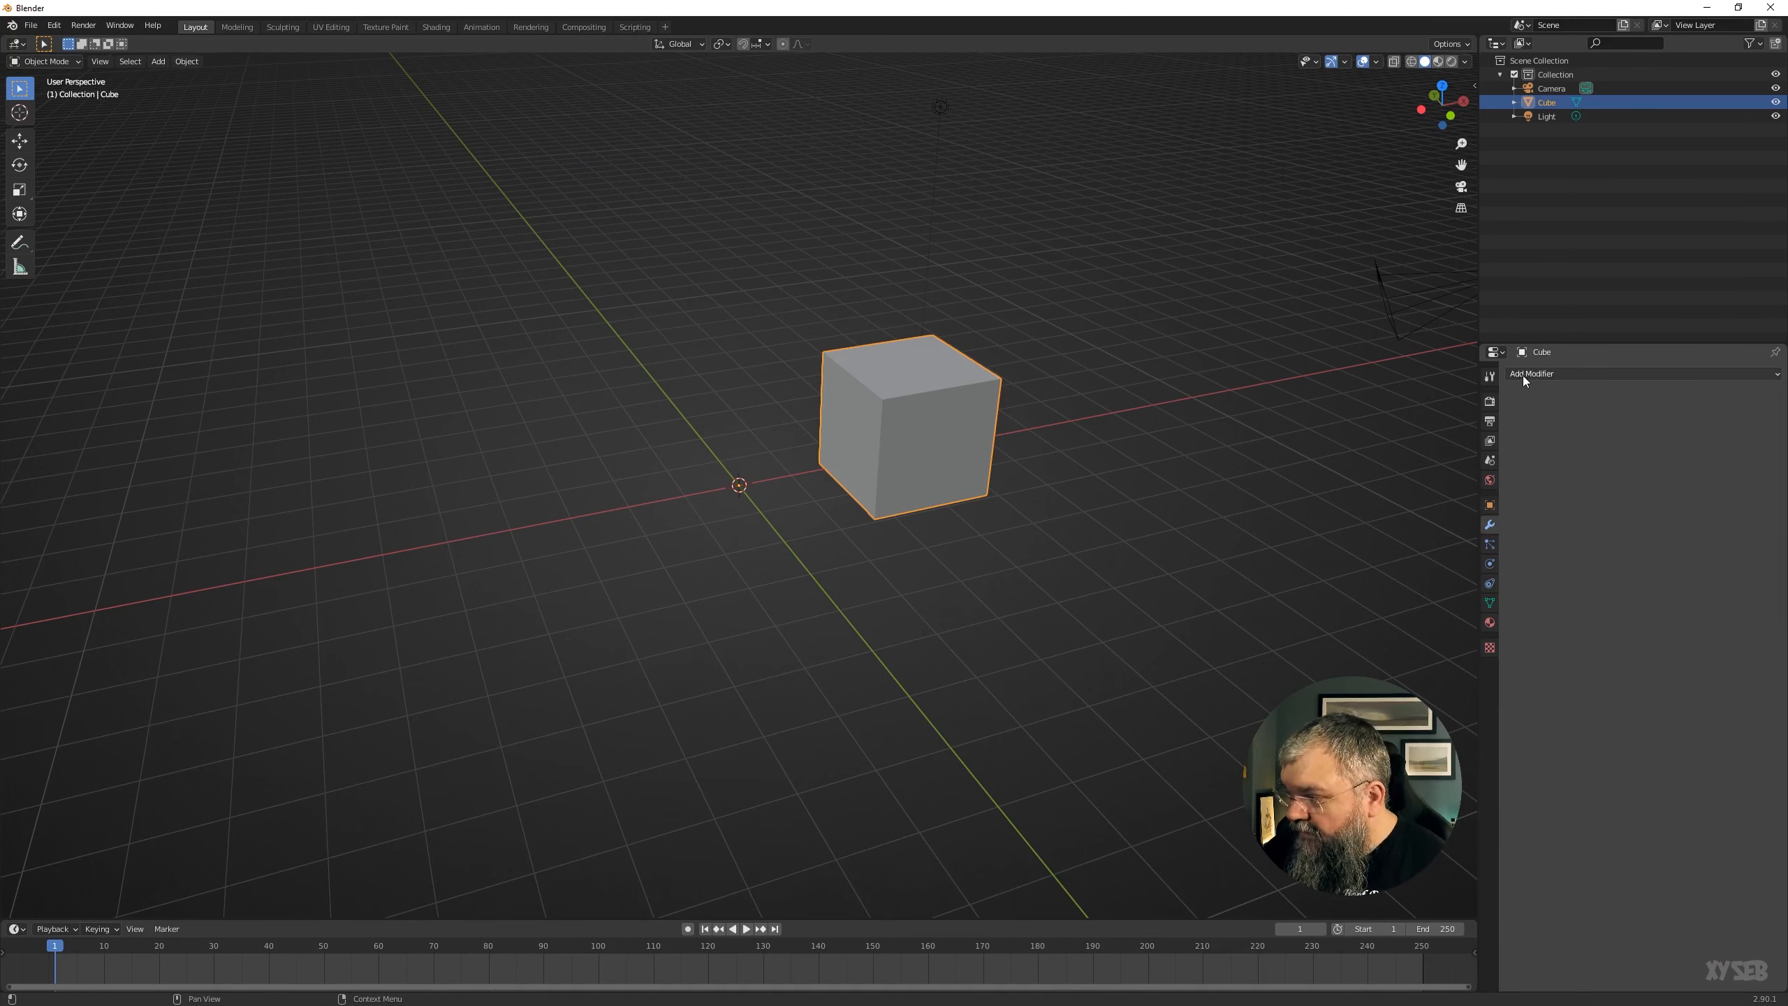
click(1545, 374)
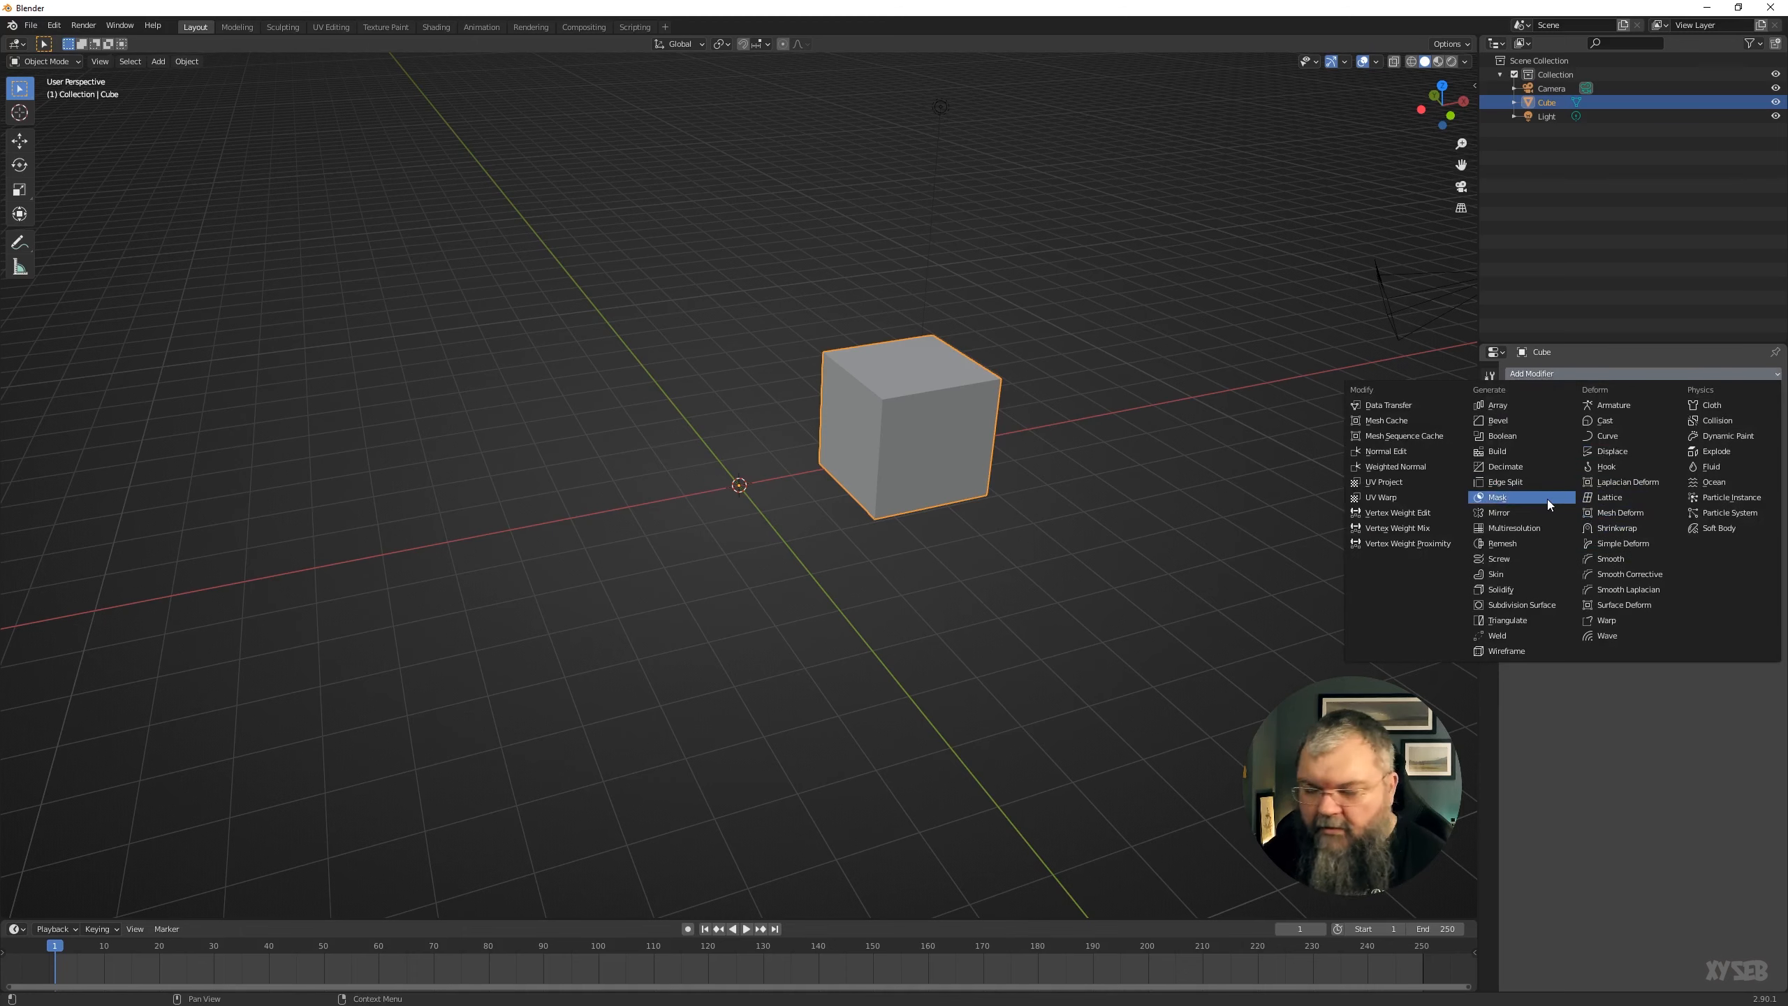
click(1508, 514)
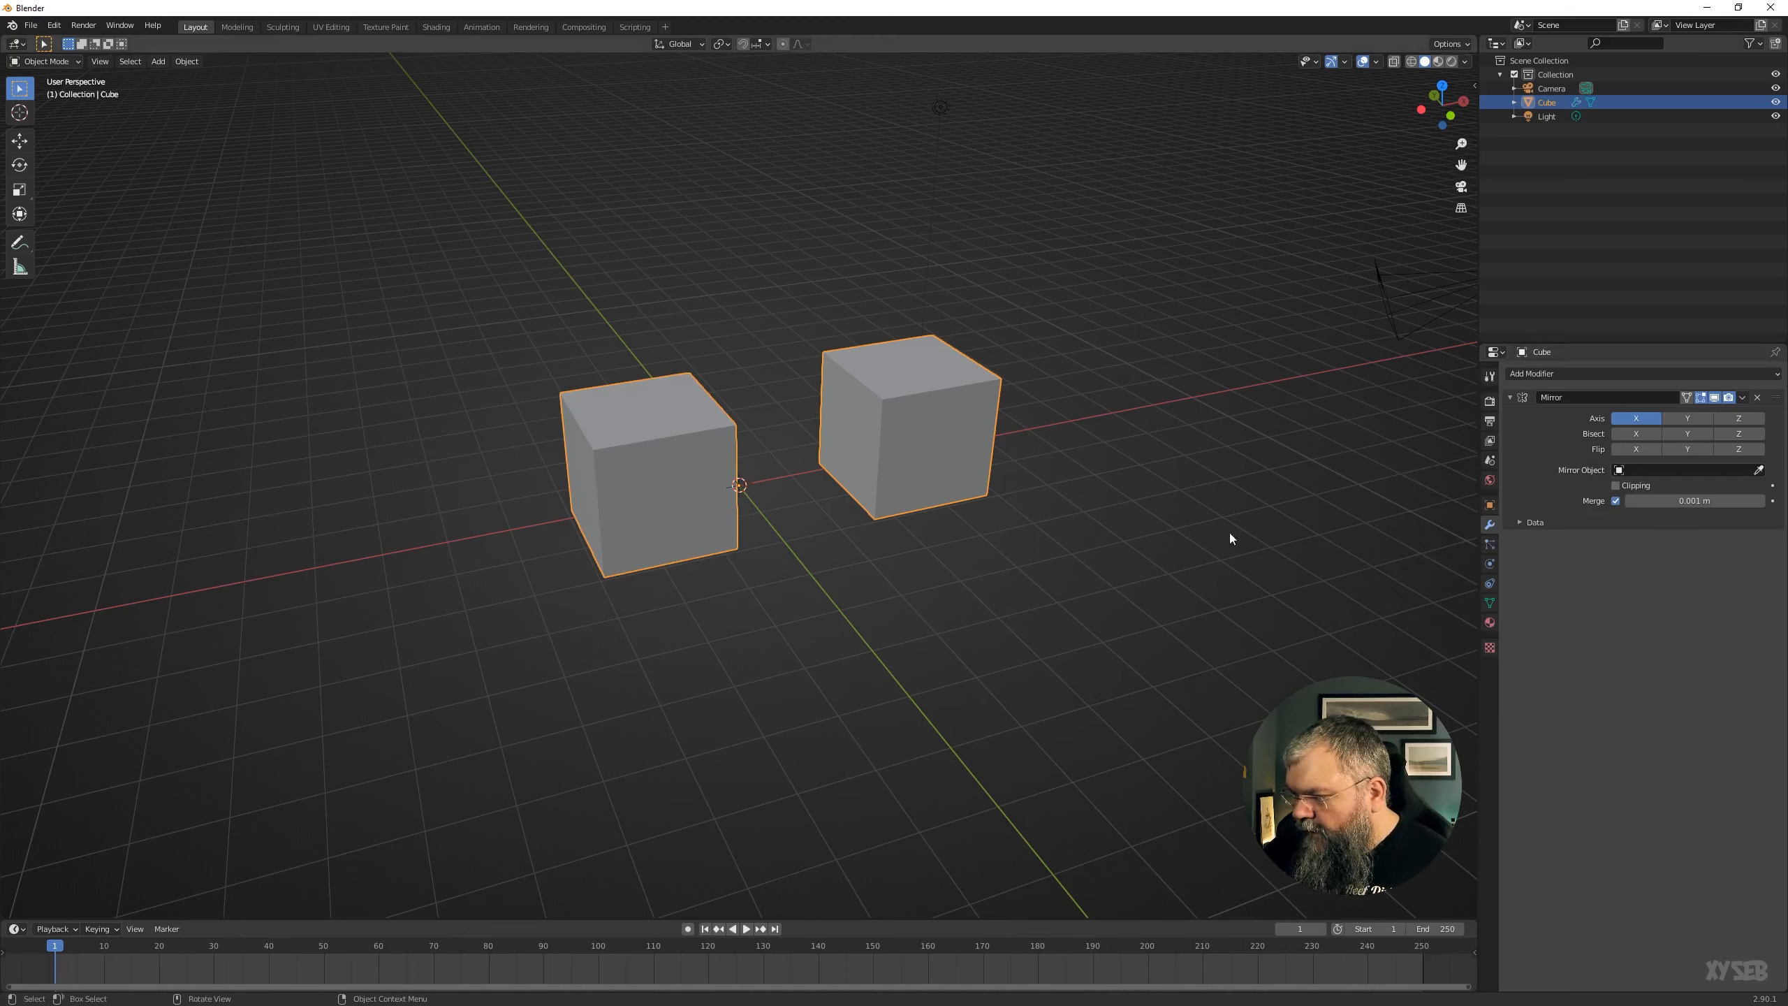
middle_drag(1179, 528, 989, 523)
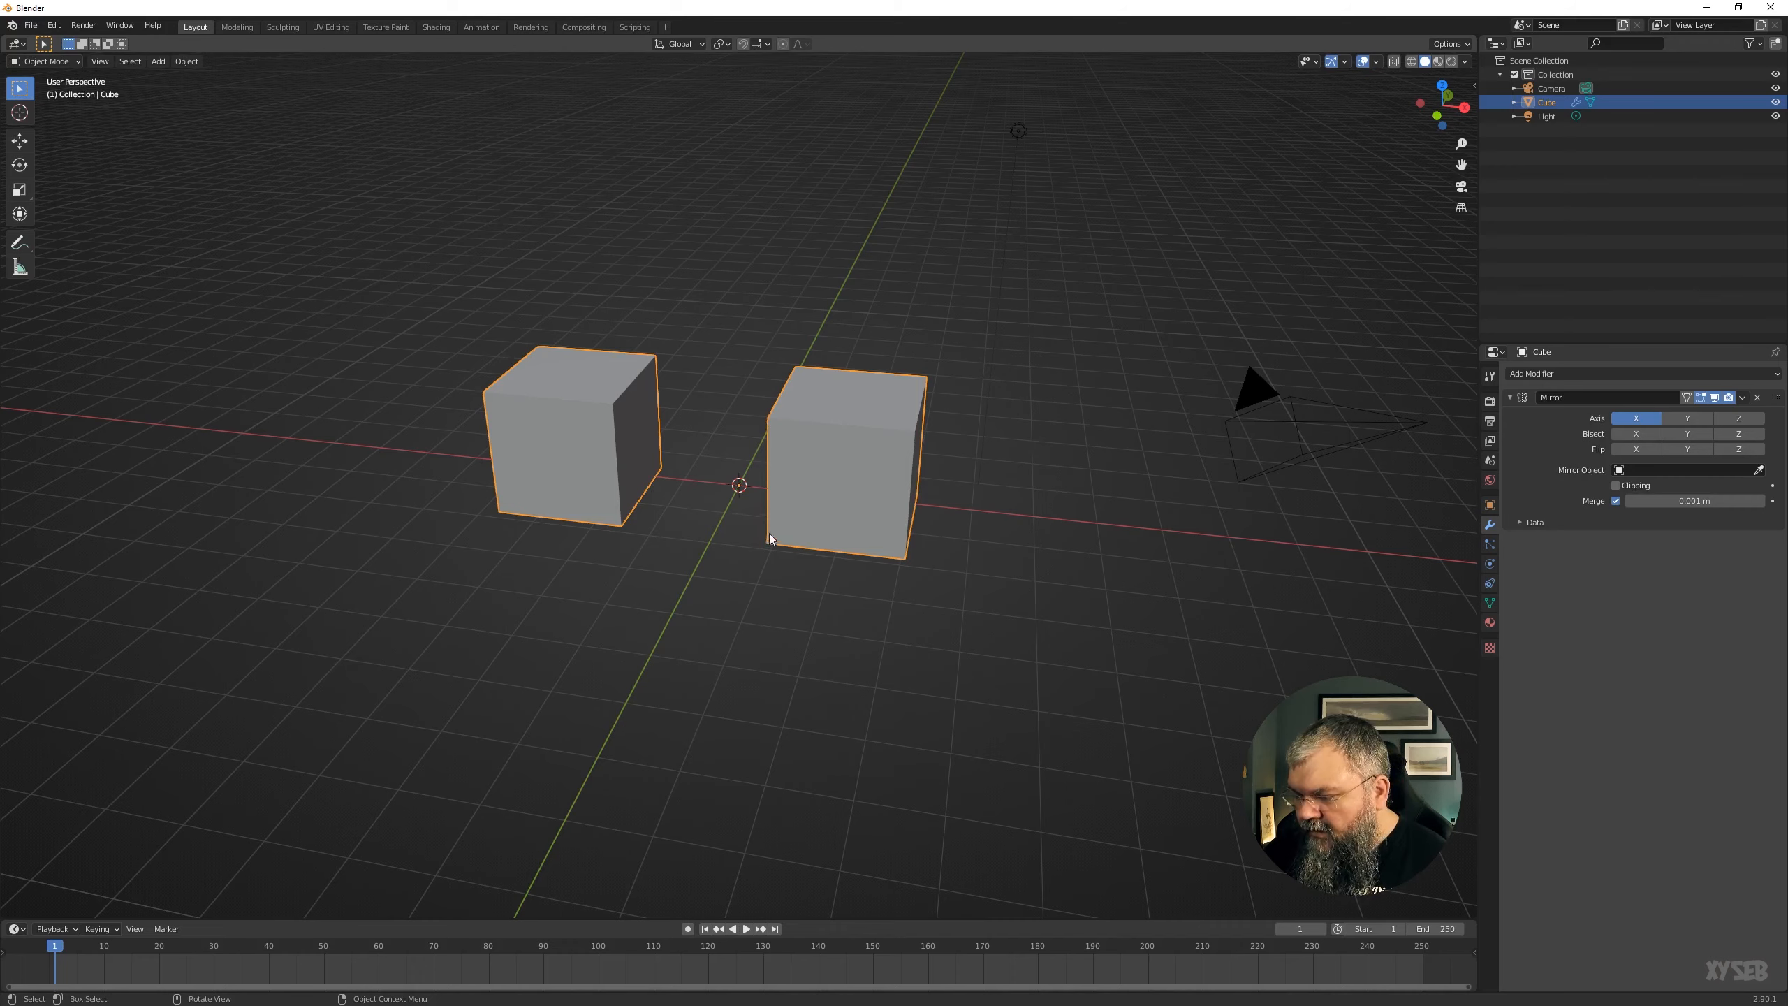
middle_drag(740, 484, 773, 498)
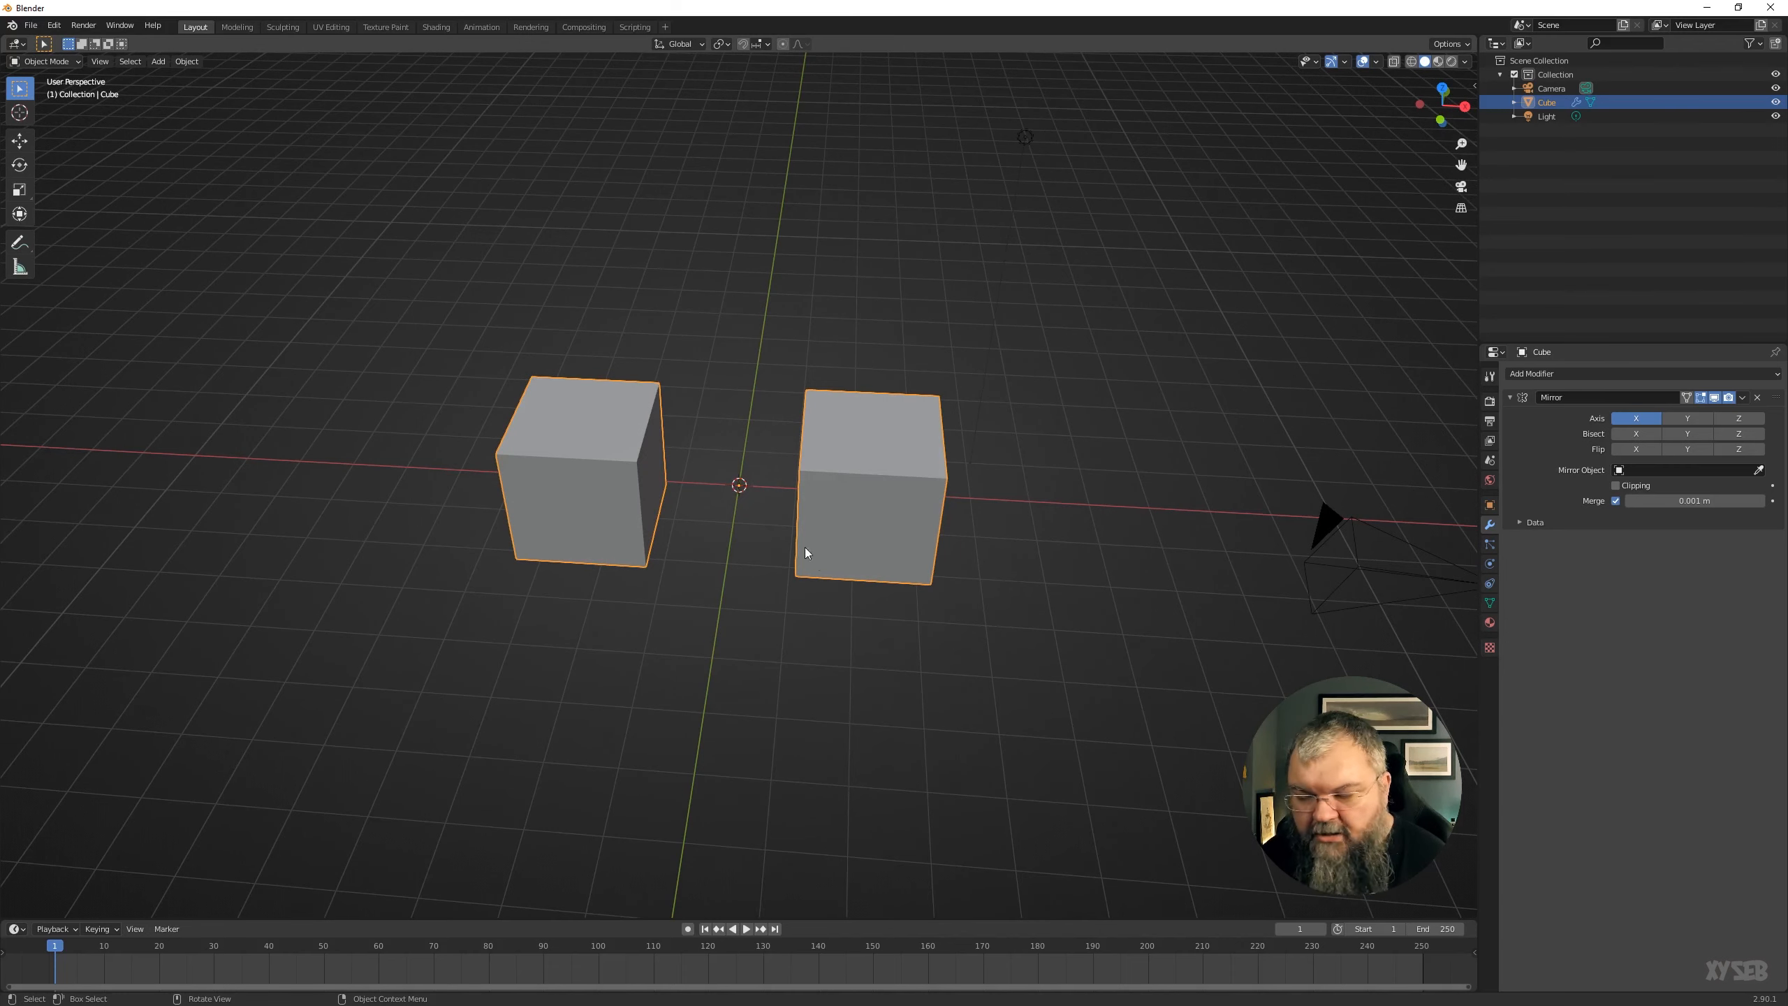
middle_drag(806, 551, 746, 519)
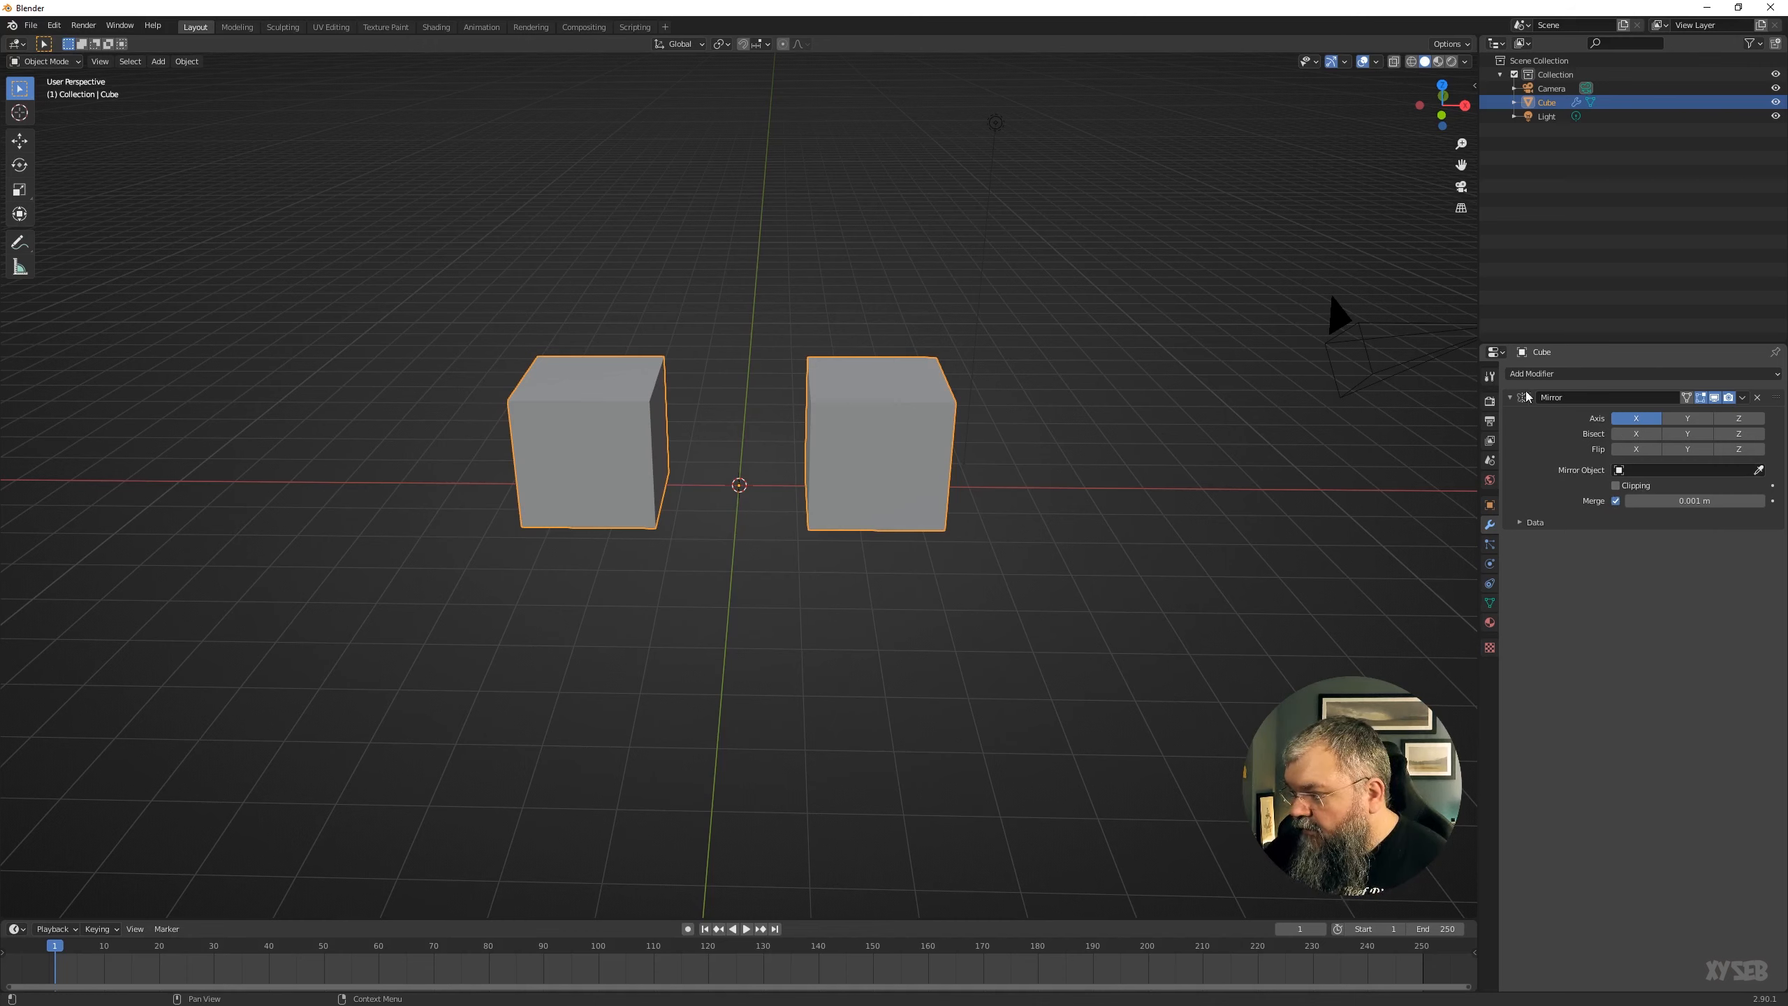
Add a Subdivision Surface modifier below the Mirror modifier and remove it again.
click(1606, 373)
click(1521, 605)
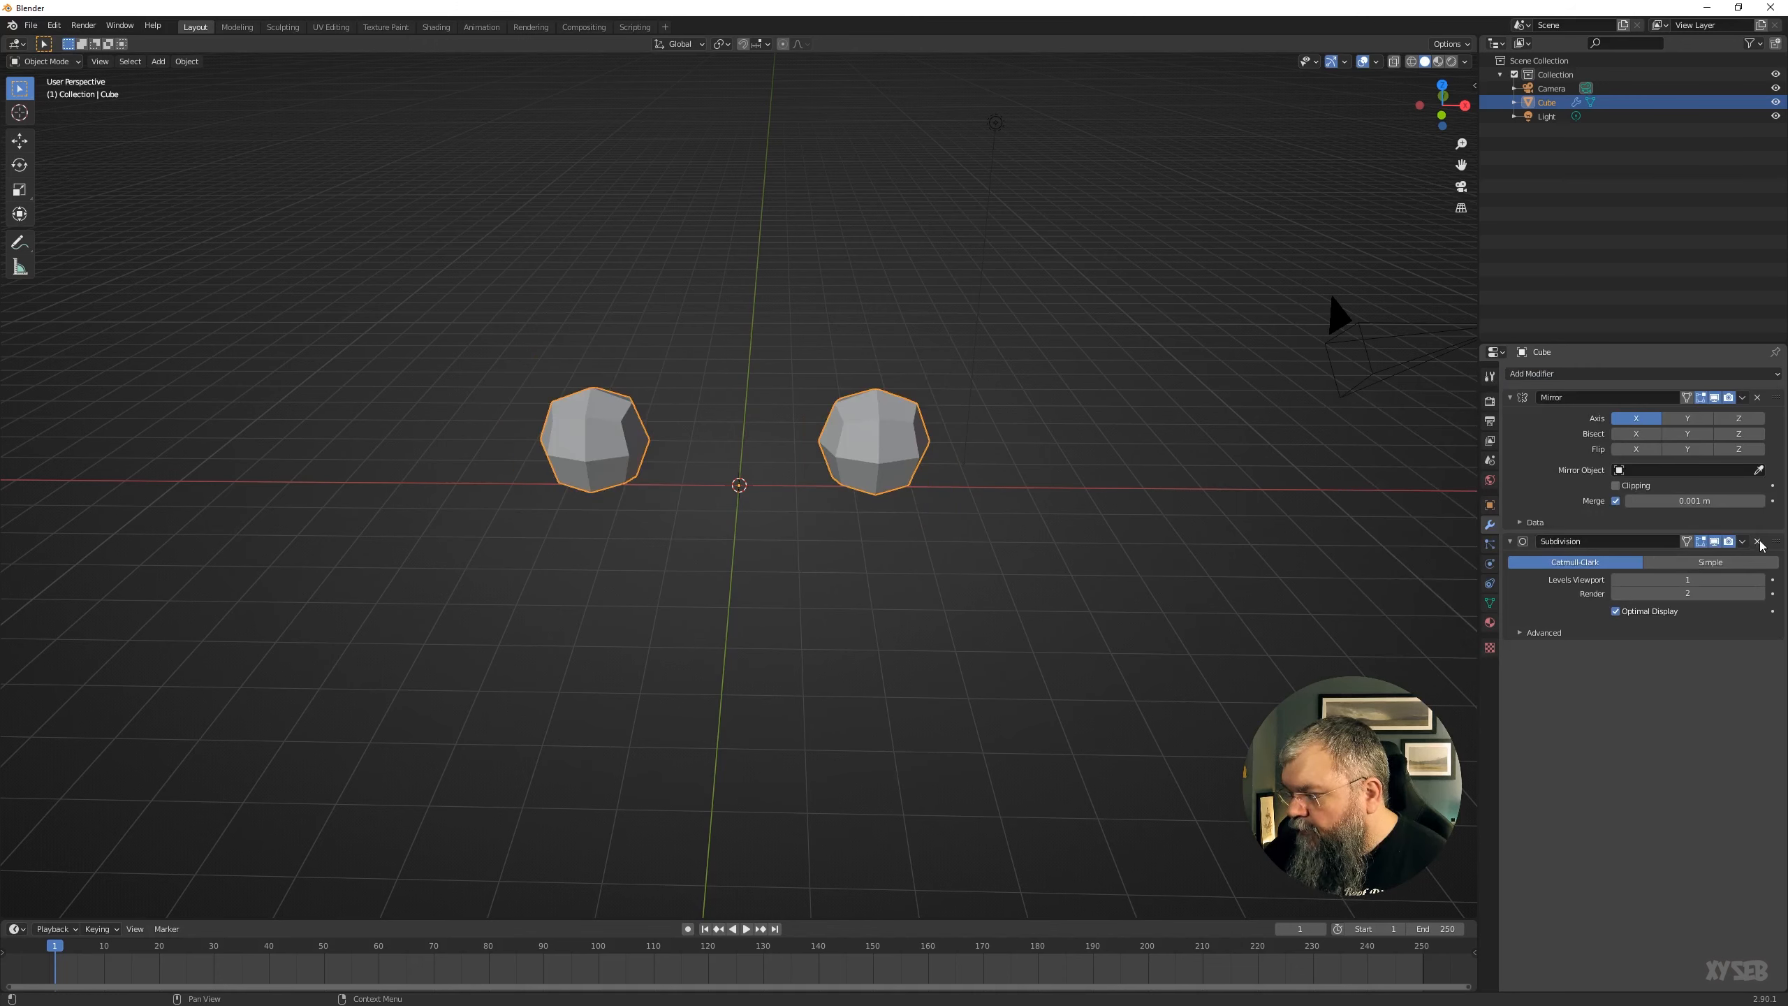
click(1756, 542)
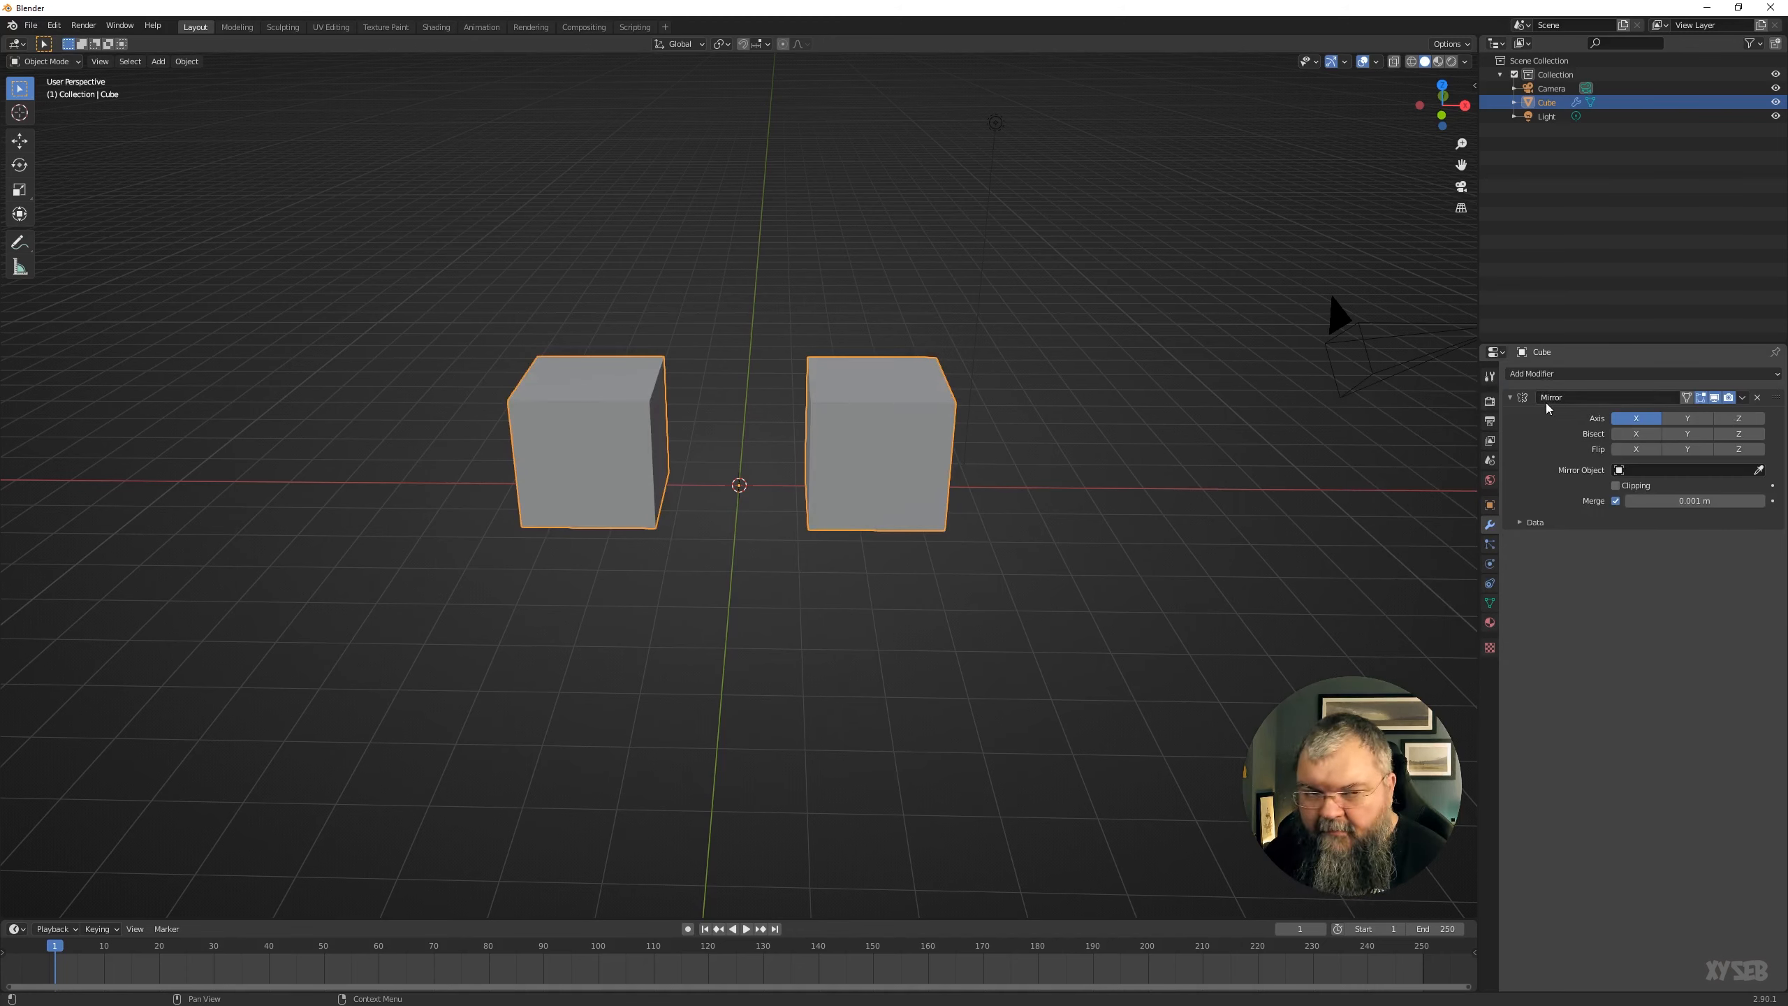
Collapse and expand the Mirror modifier's settings, and open its name for editing without renaming it.
click(1508, 399)
click(1508, 399)
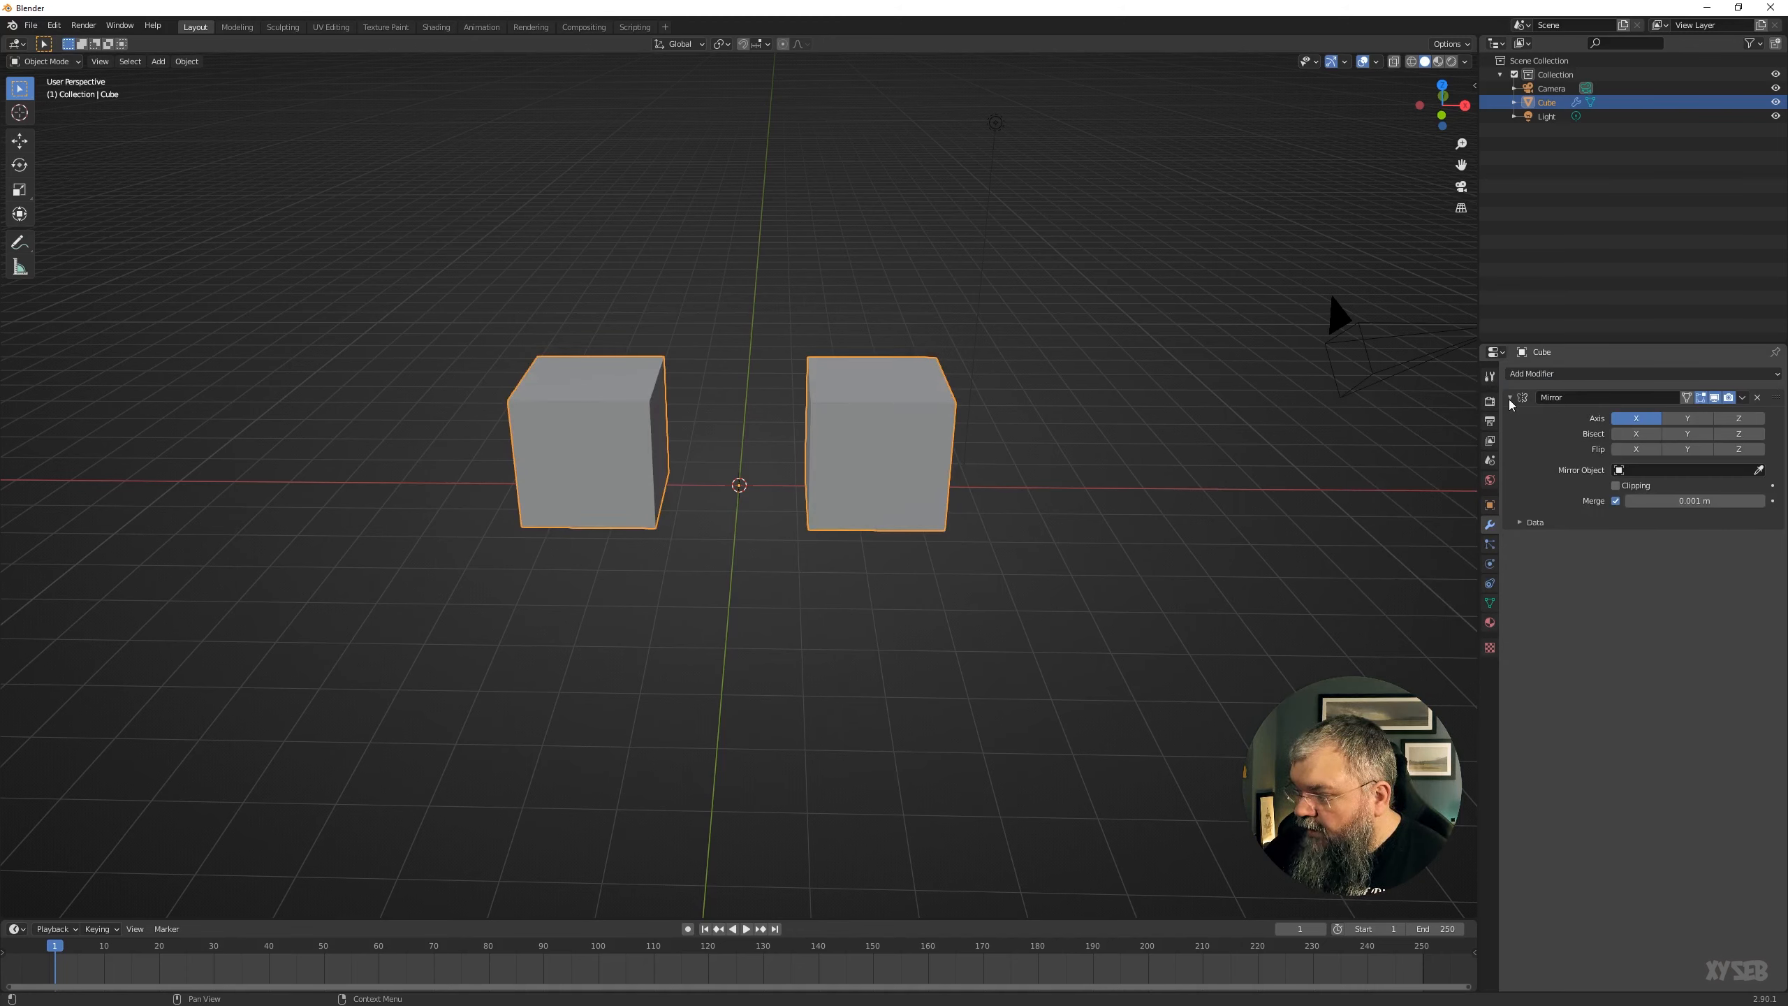
click(1508, 399)
click(1509, 398)
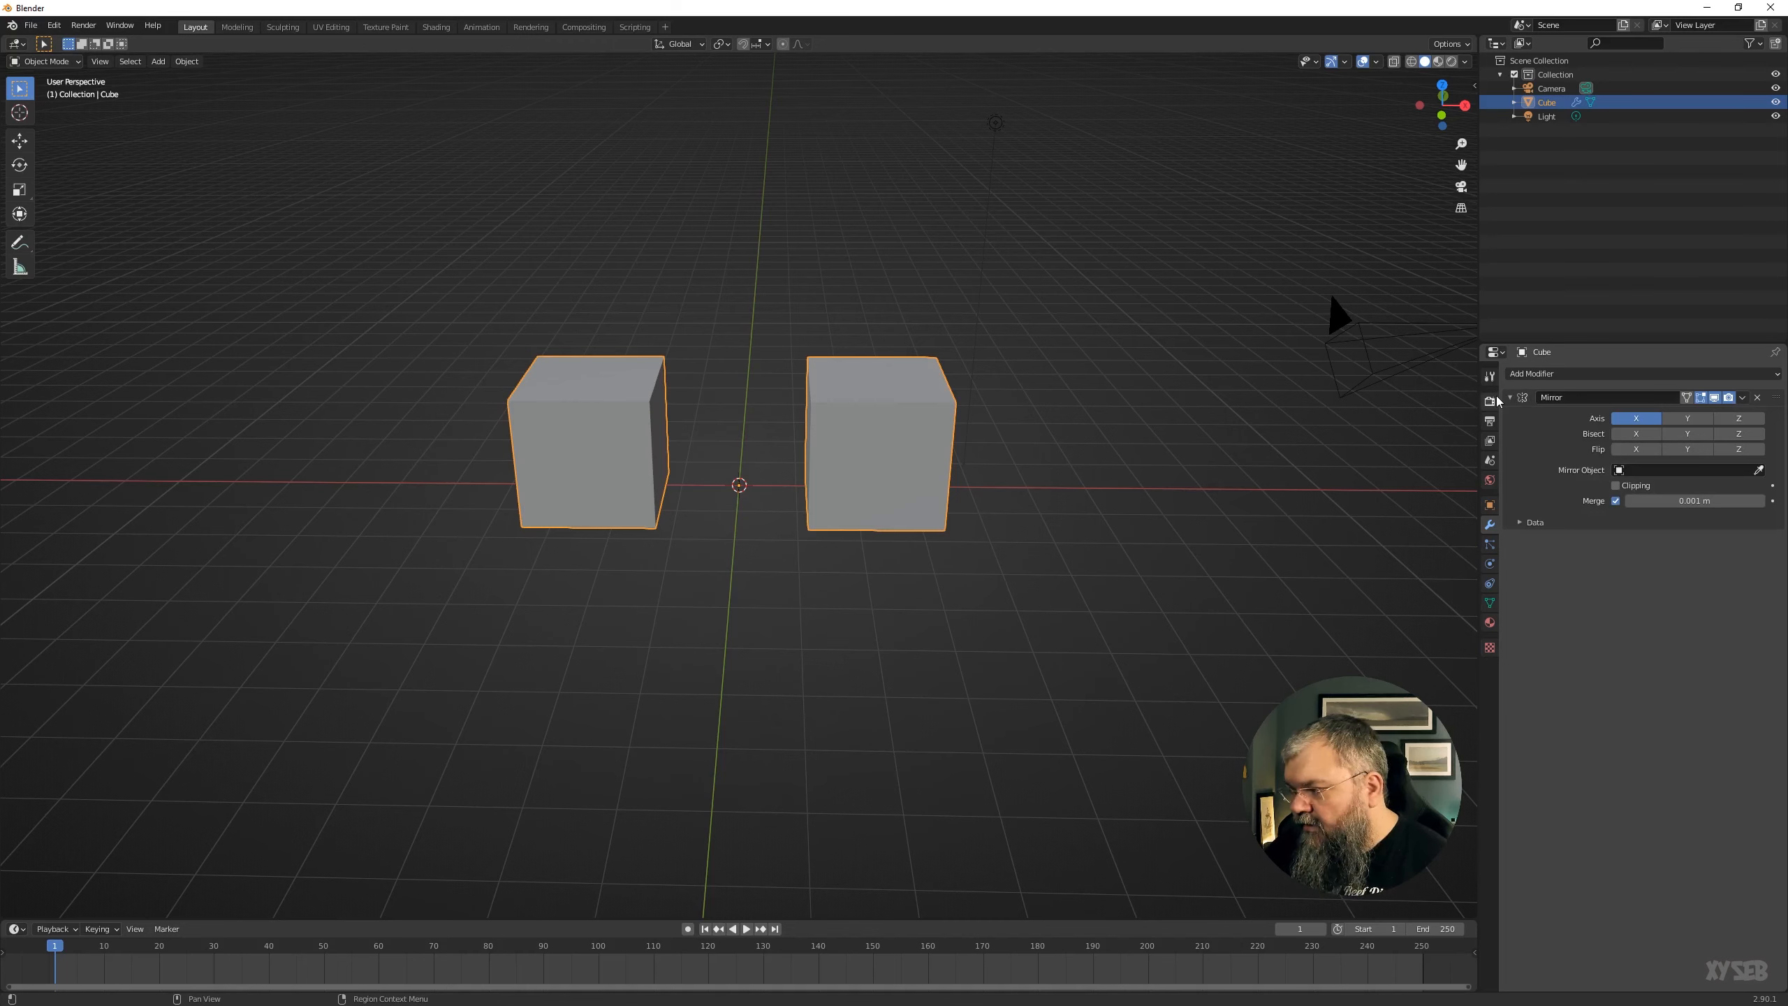
click(1574, 394)
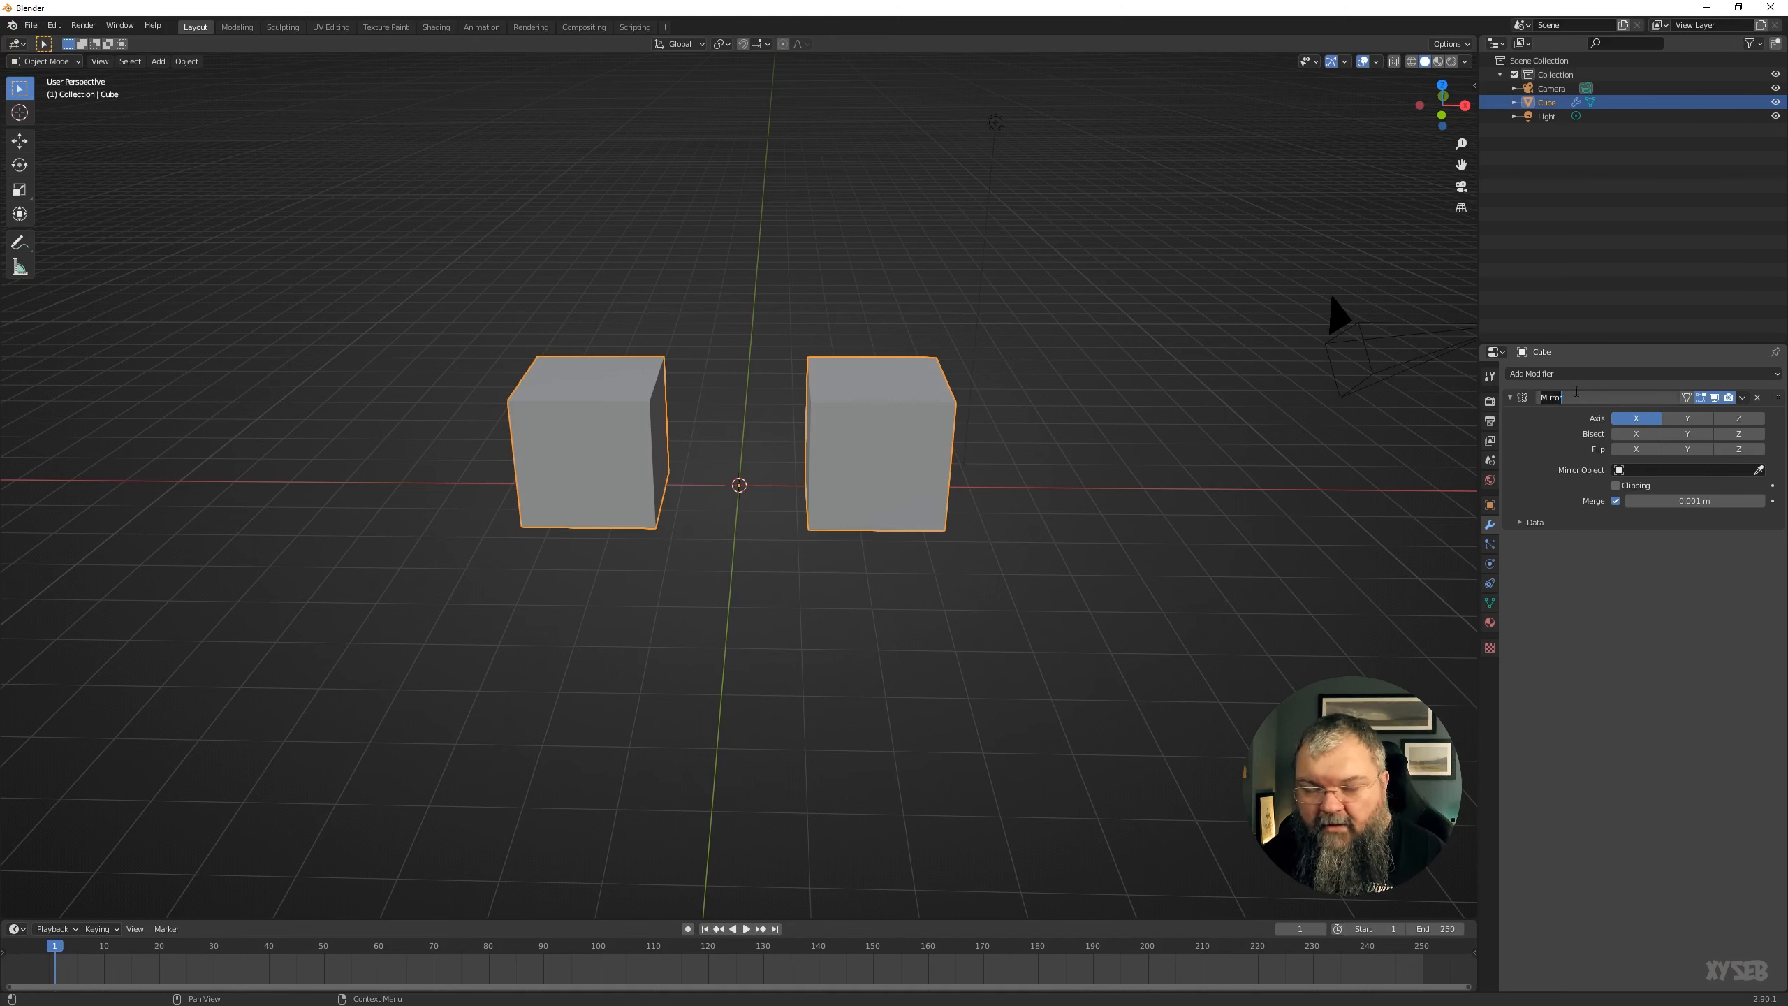
click(1540, 430)
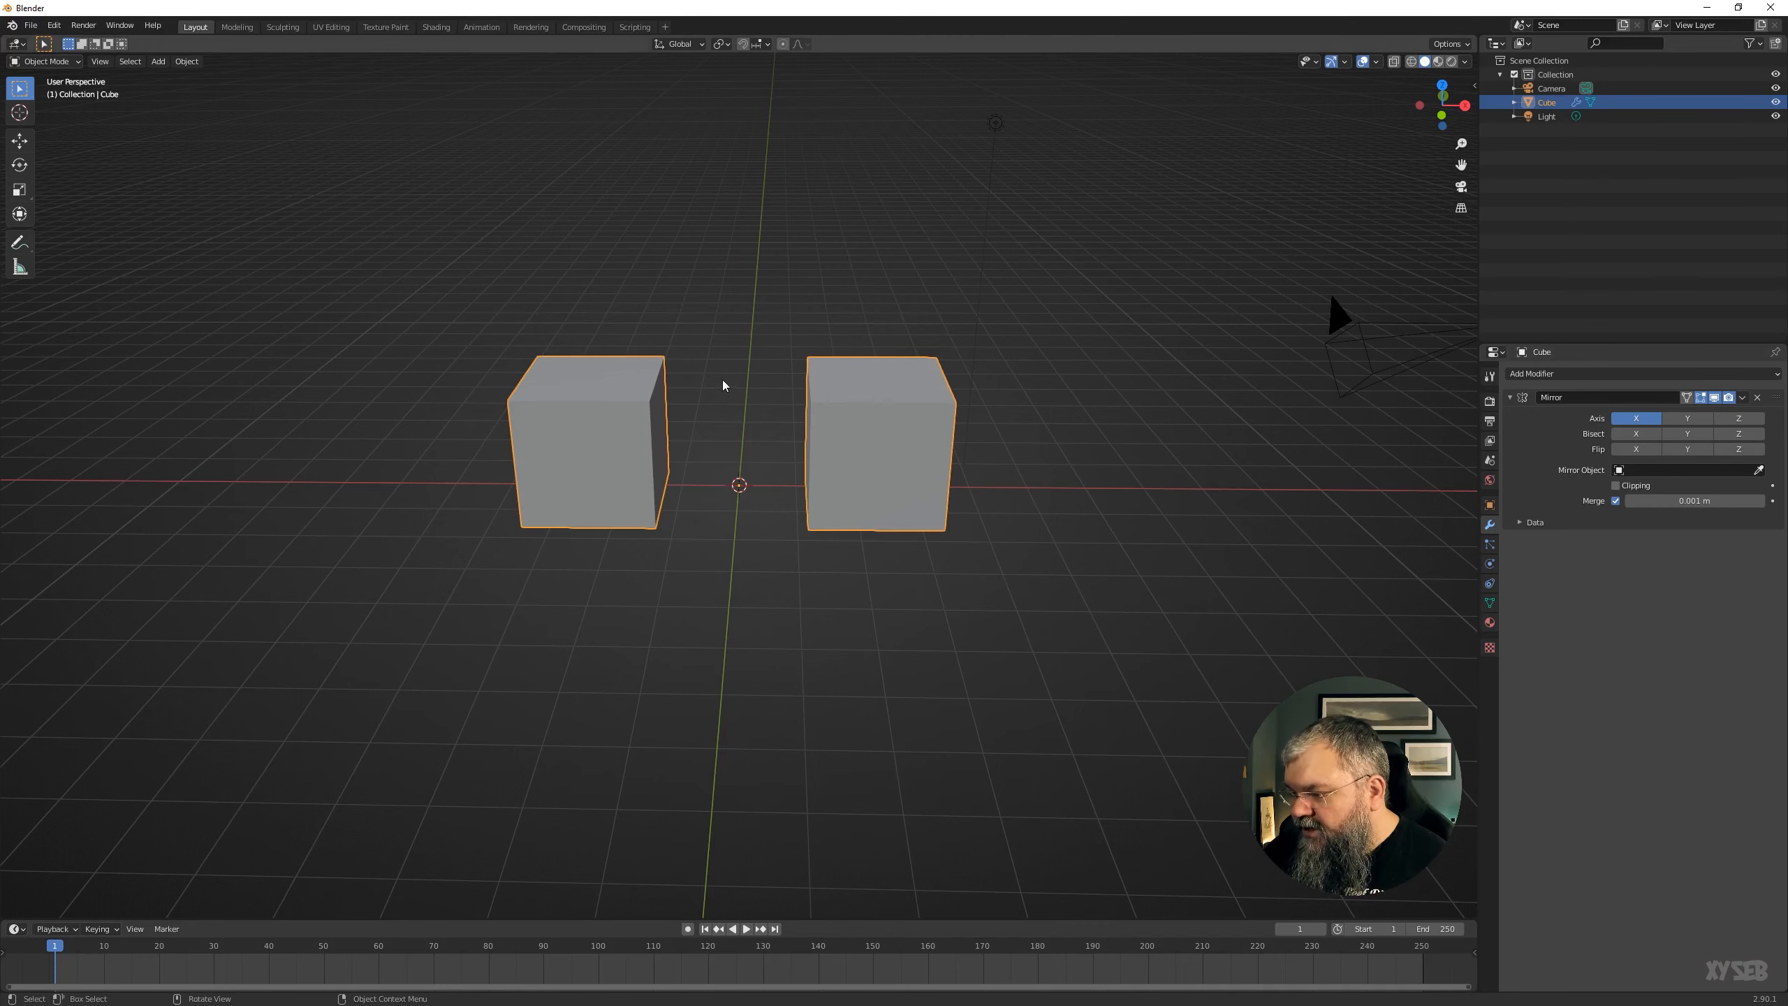
Enter Edit Mode on the cube and enable the Mirror modifier's On Cage display for the mirrored half.
middle_drag(722, 386, 1018, 431)
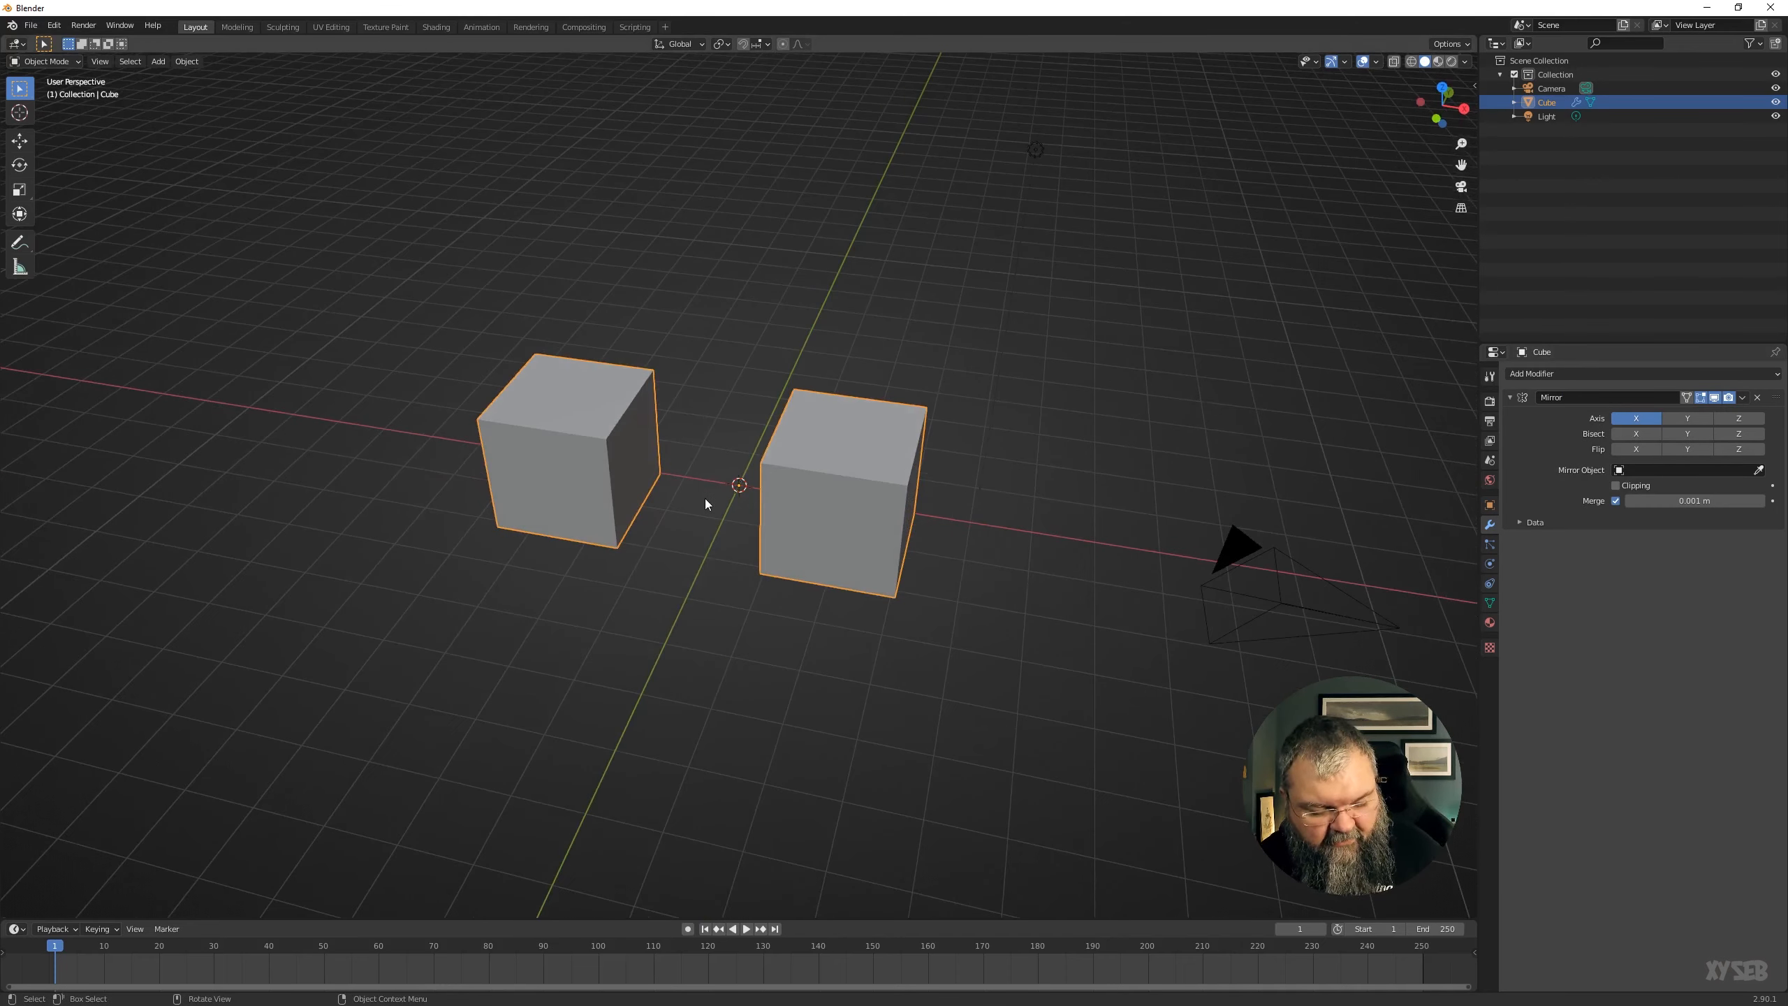
key(Tab)
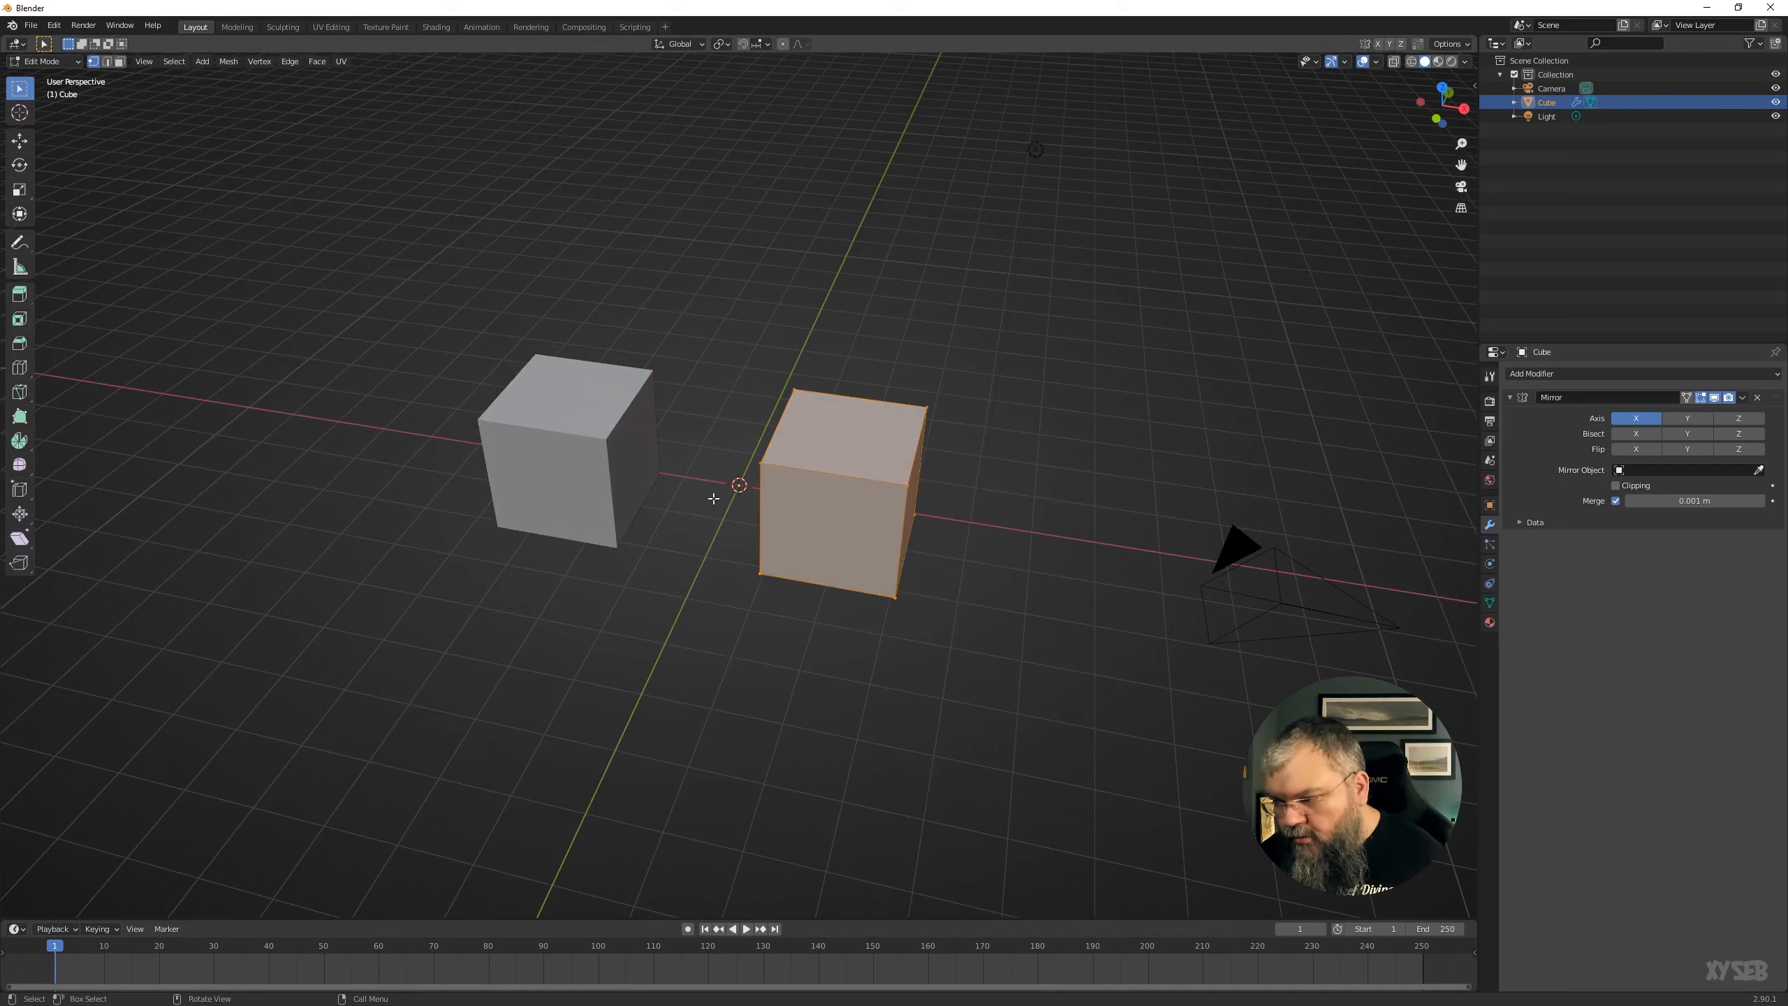
click(1686, 398)
click(1686, 399)
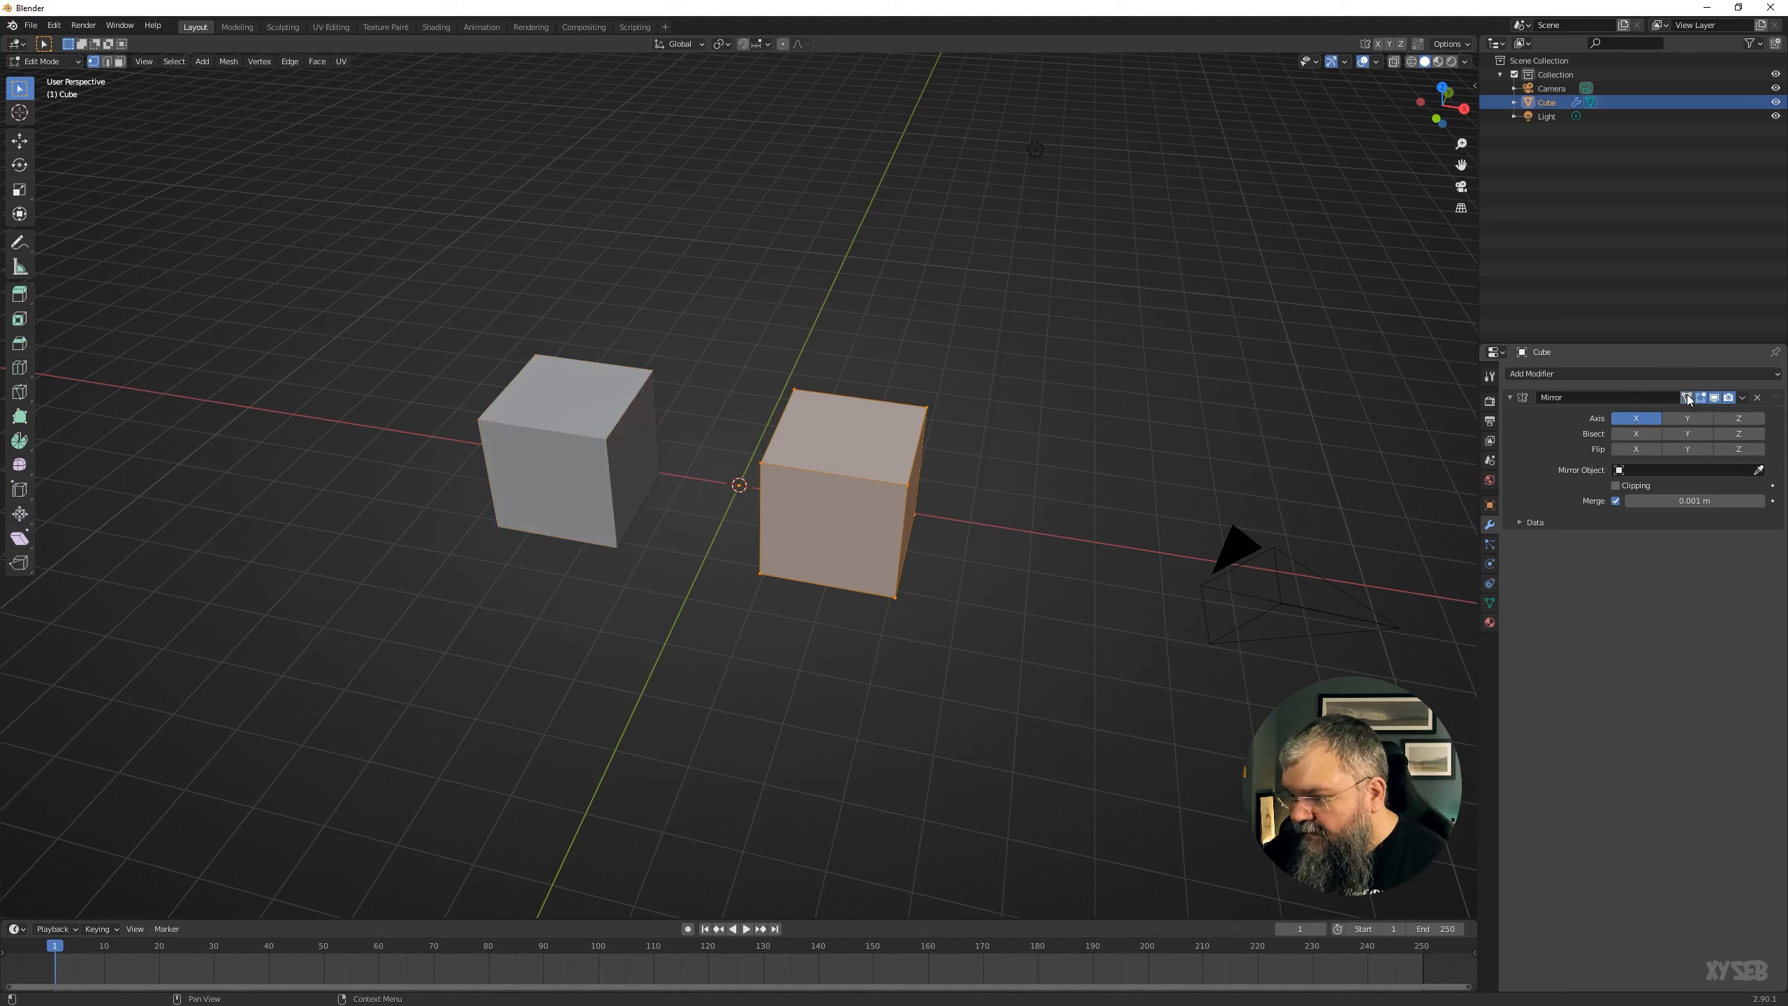
click(1686, 399)
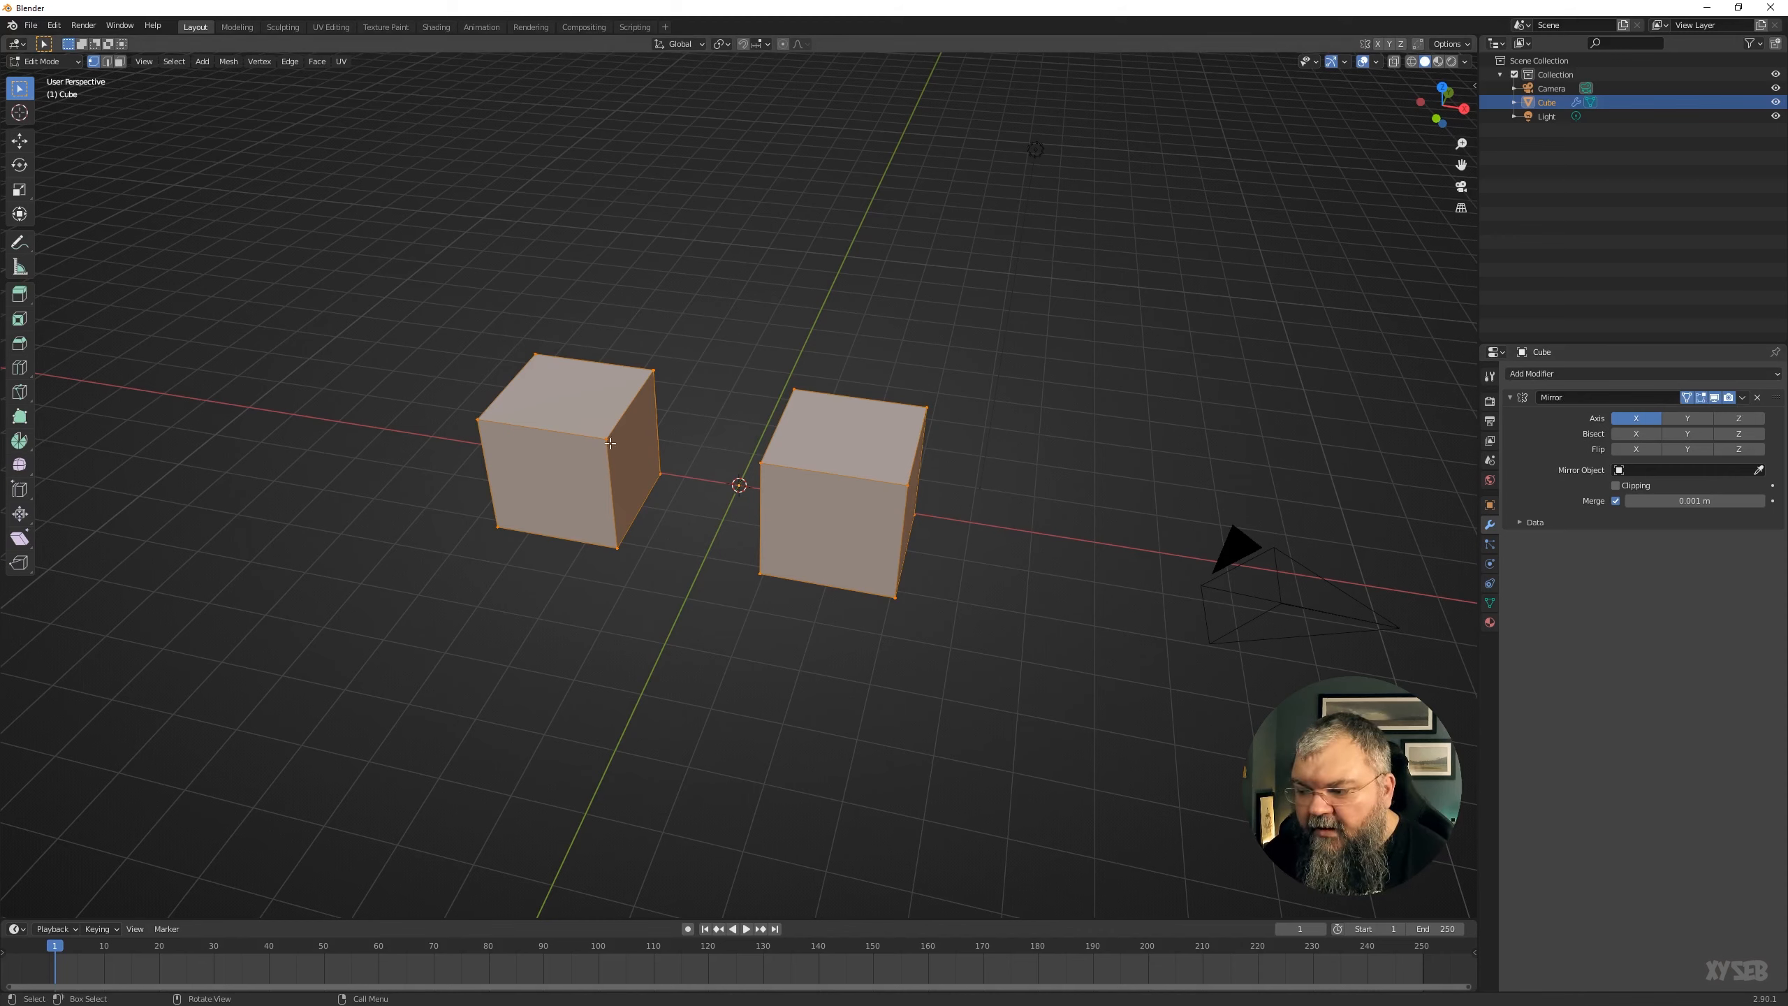
Select corner vertices through the mirrored half of the cube and try moving the upper inner corner, cancelling each move.
click(712, 452)
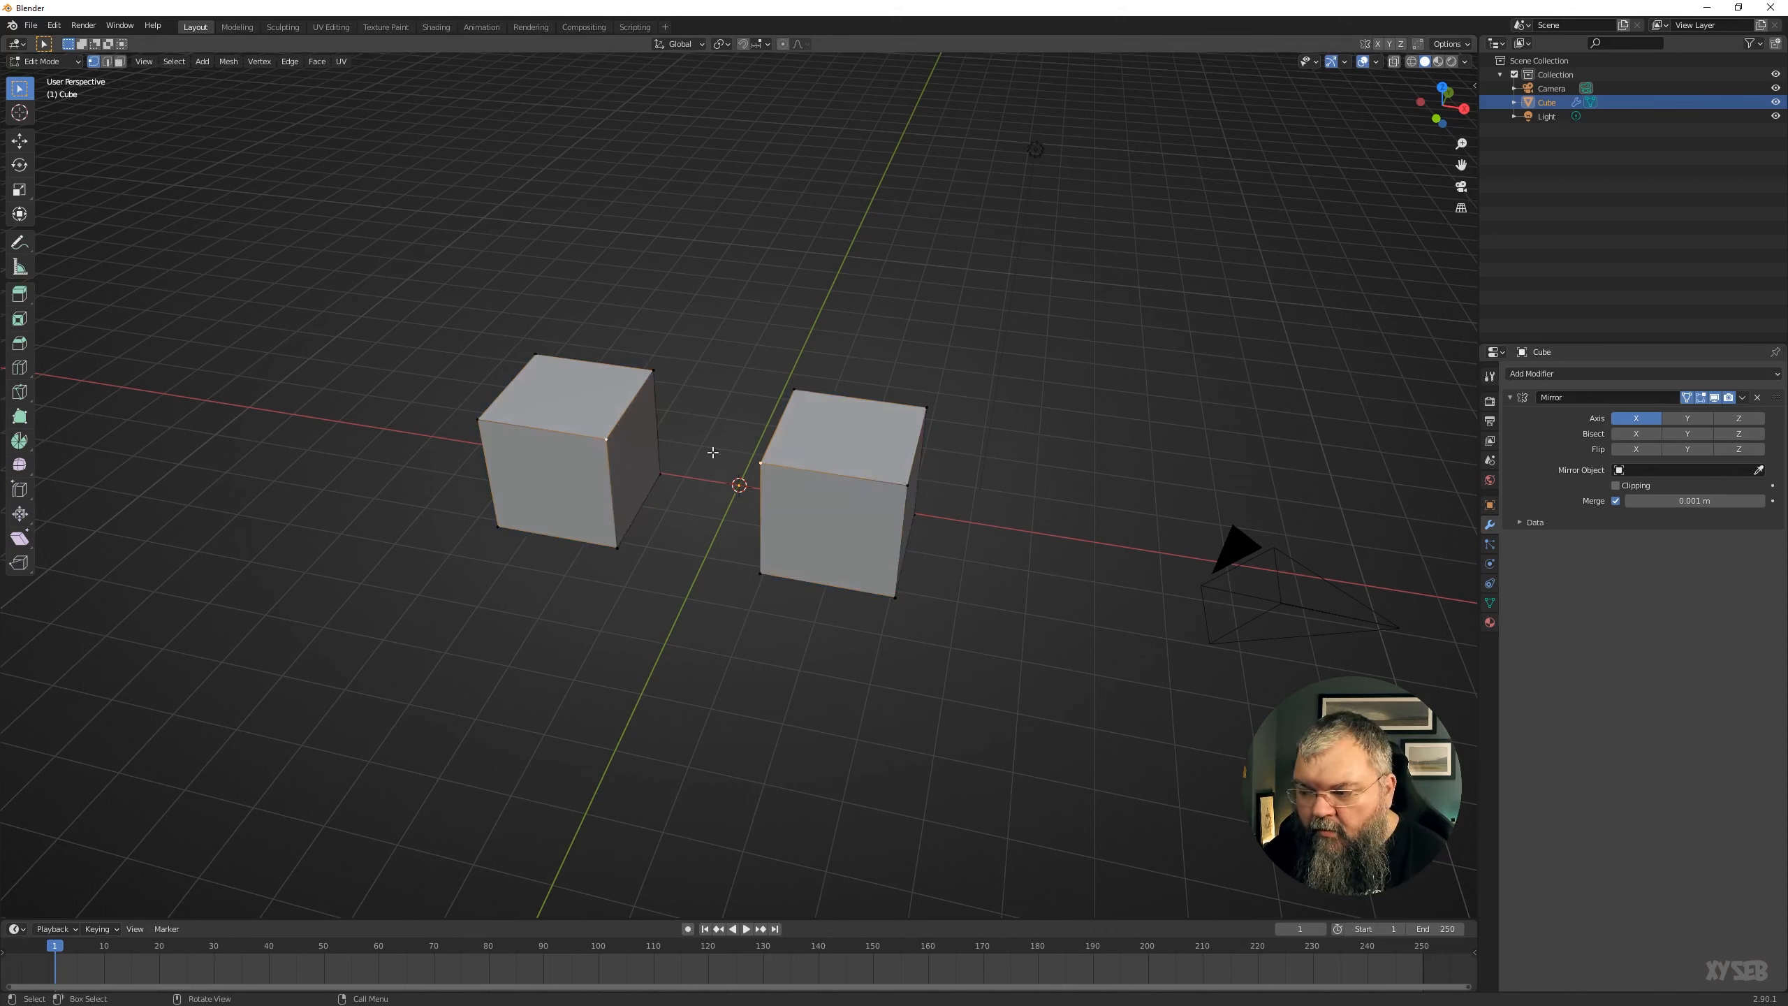
click(646, 373)
click(522, 361)
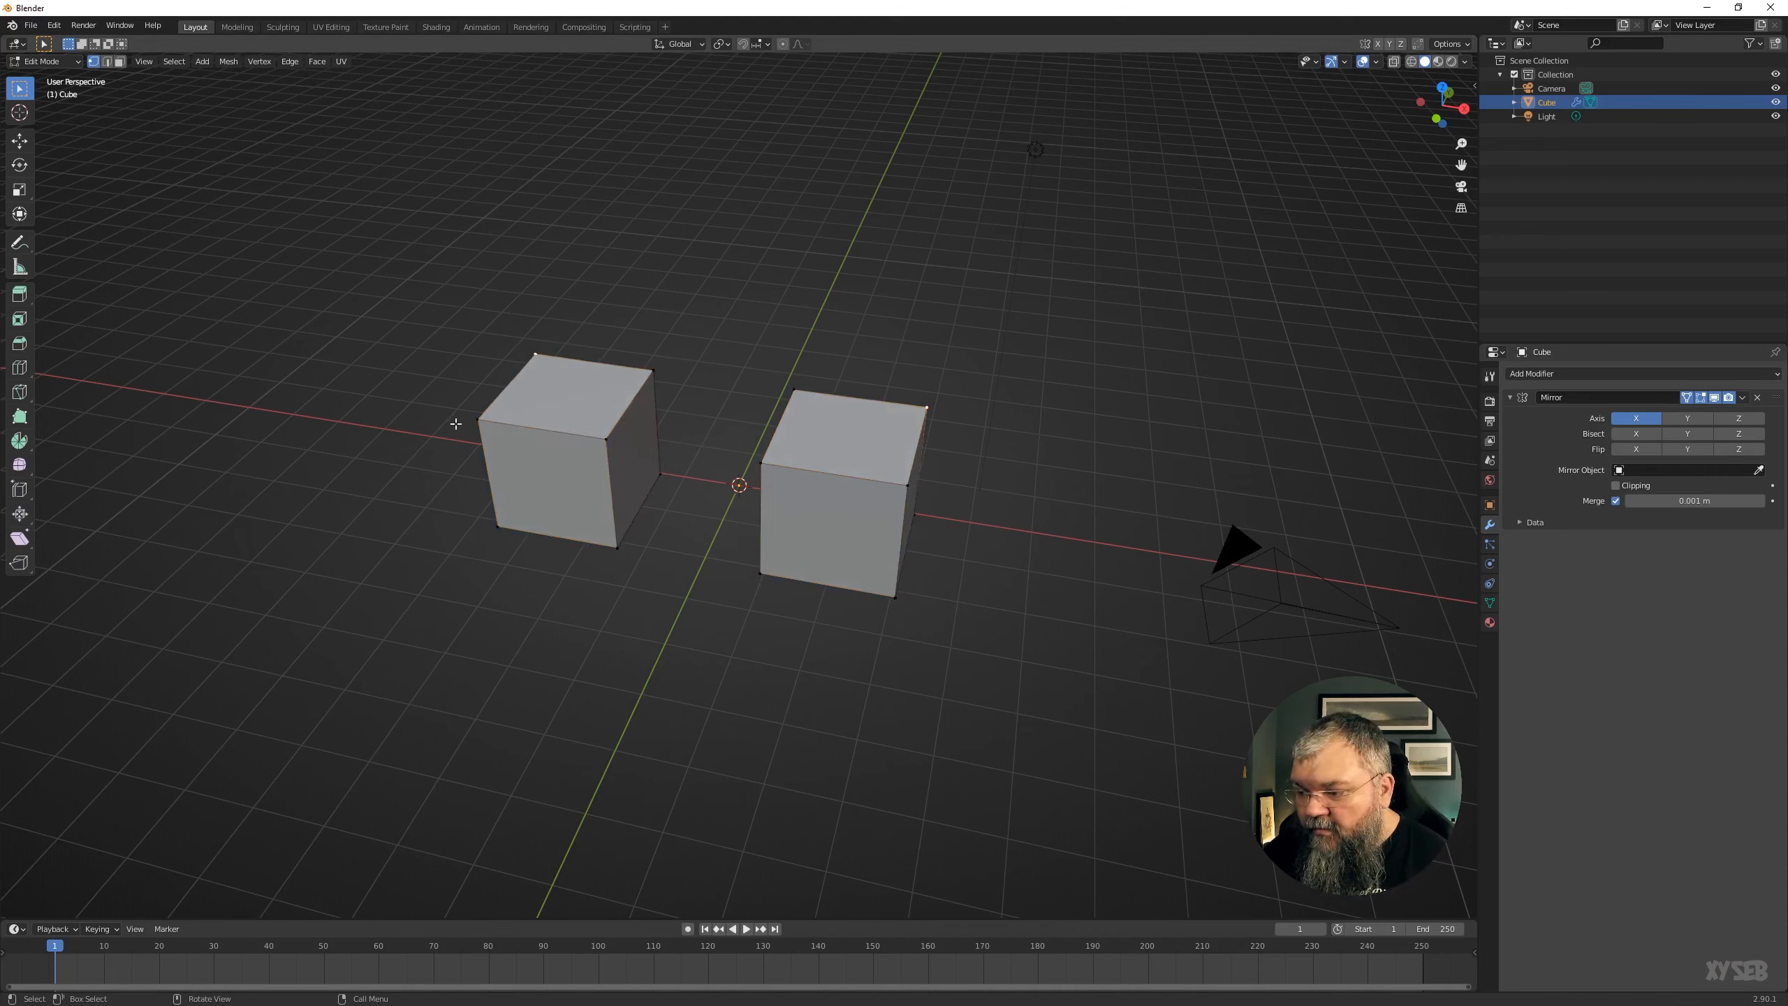
click(606, 440)
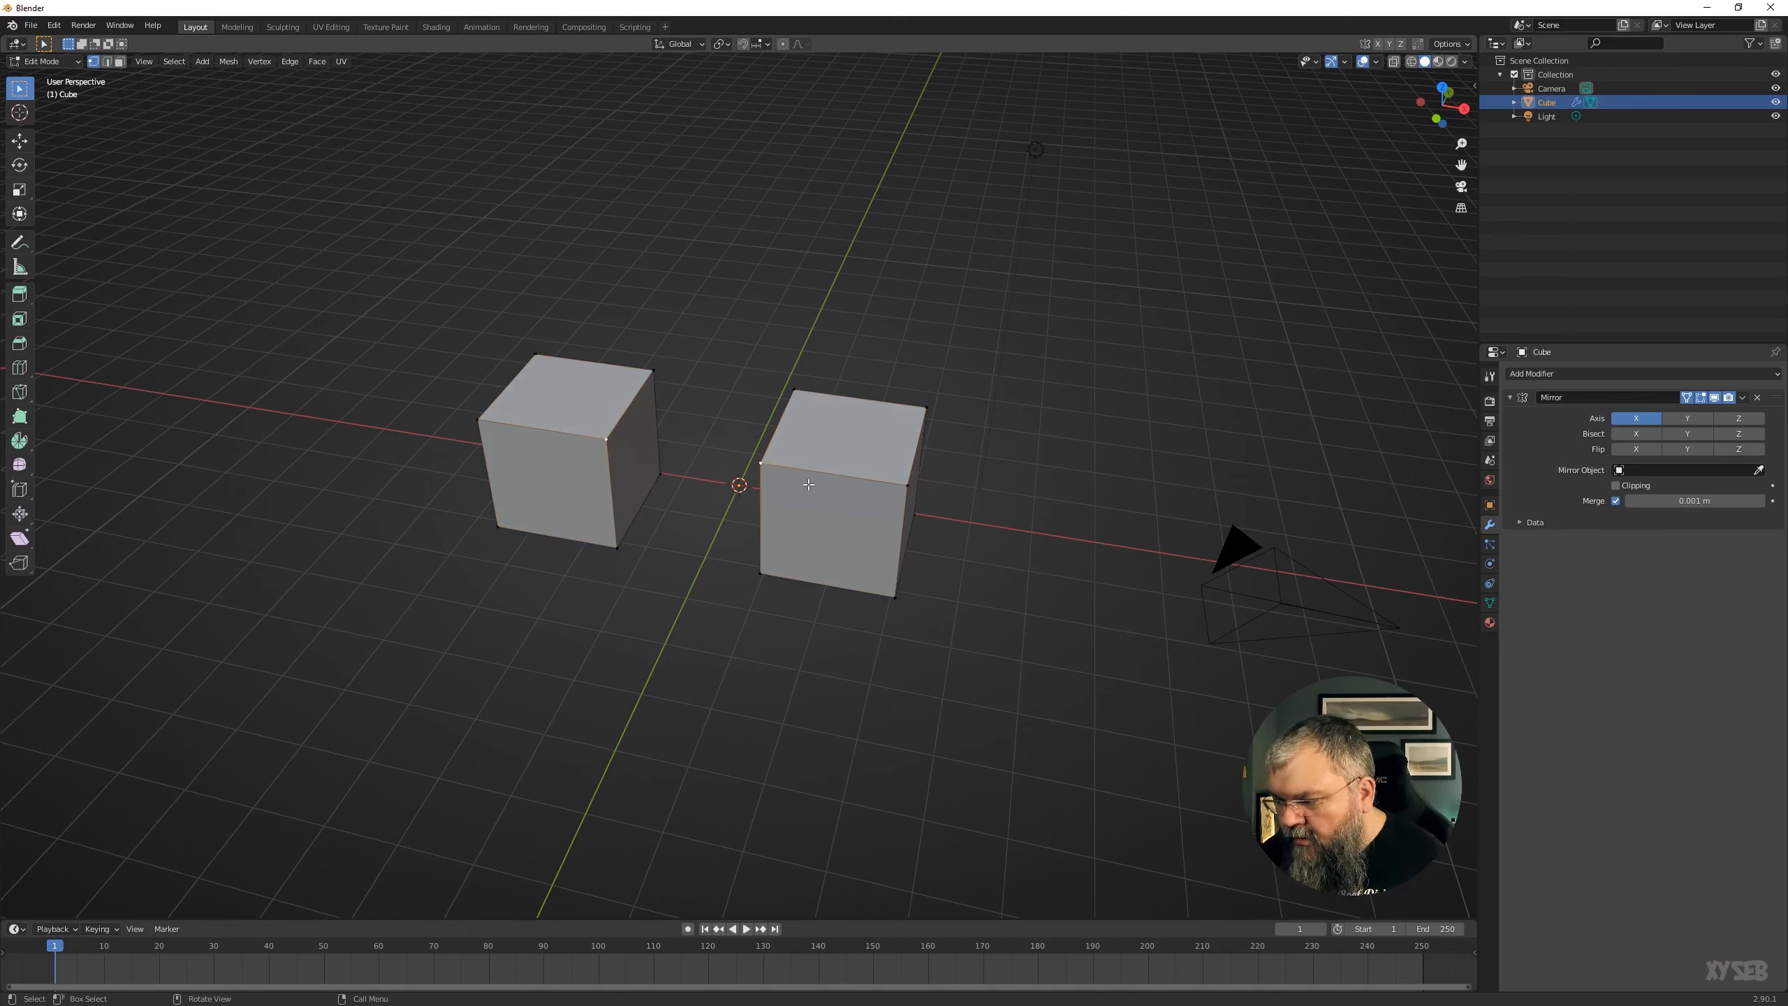
key(g)
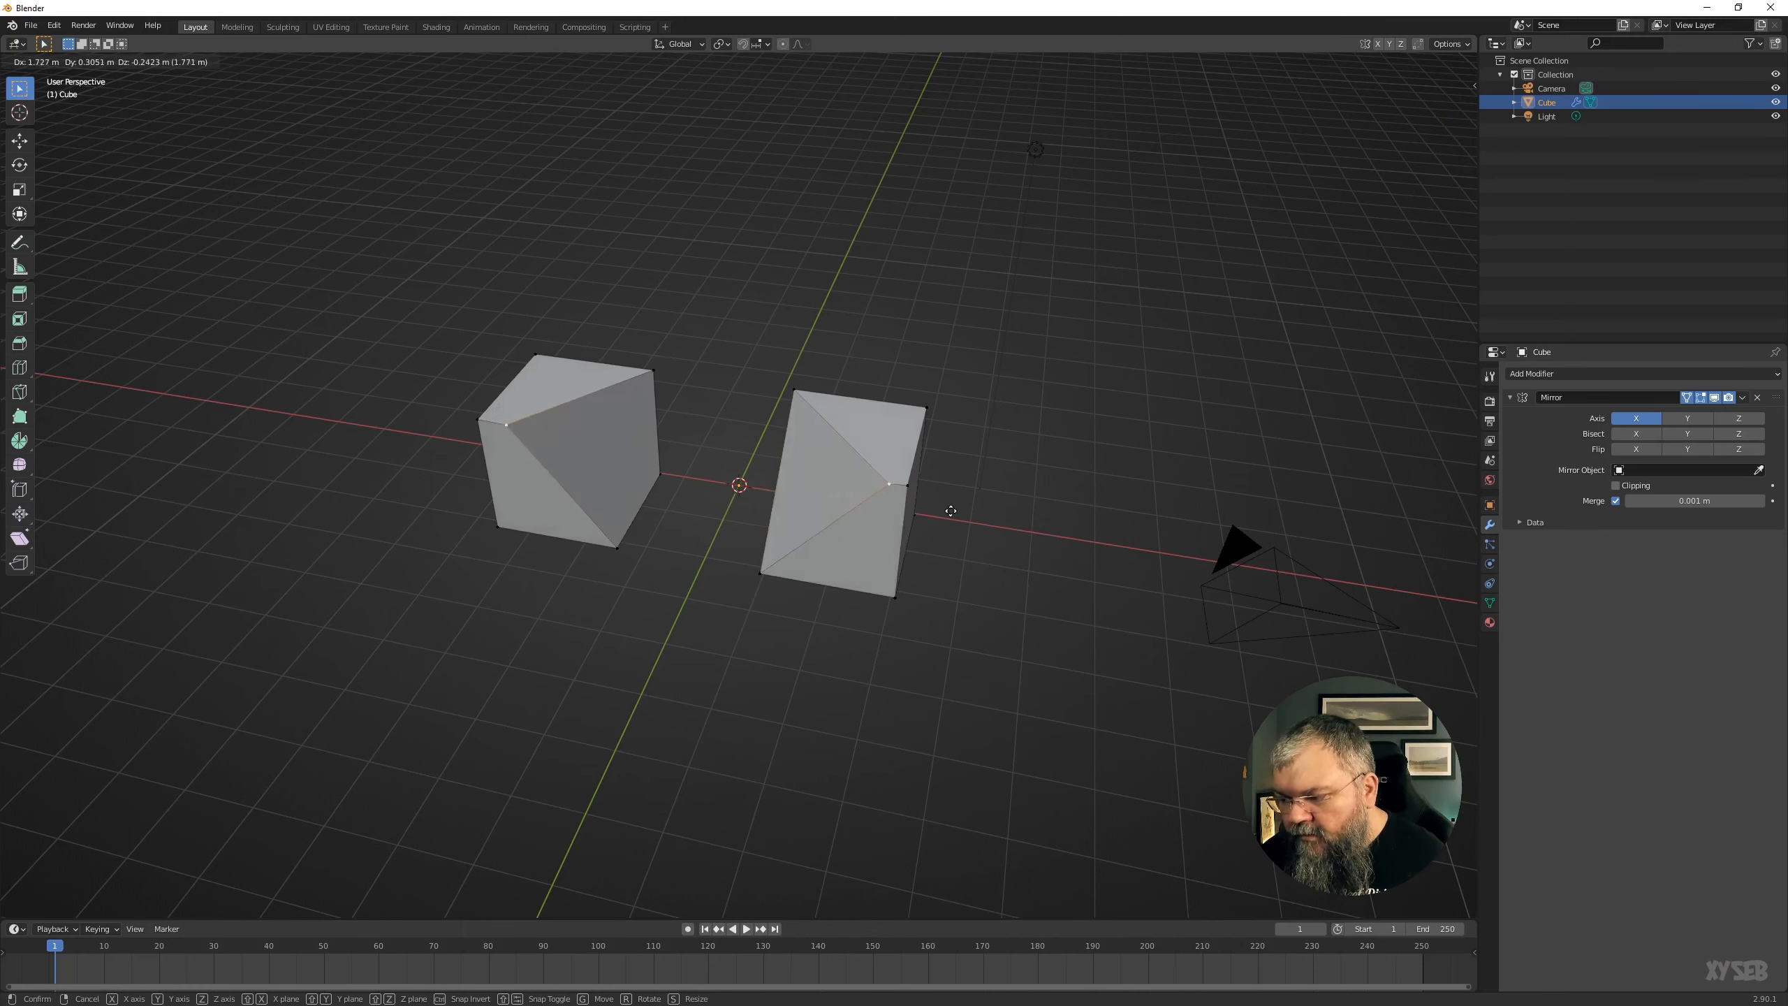
key(Escape)
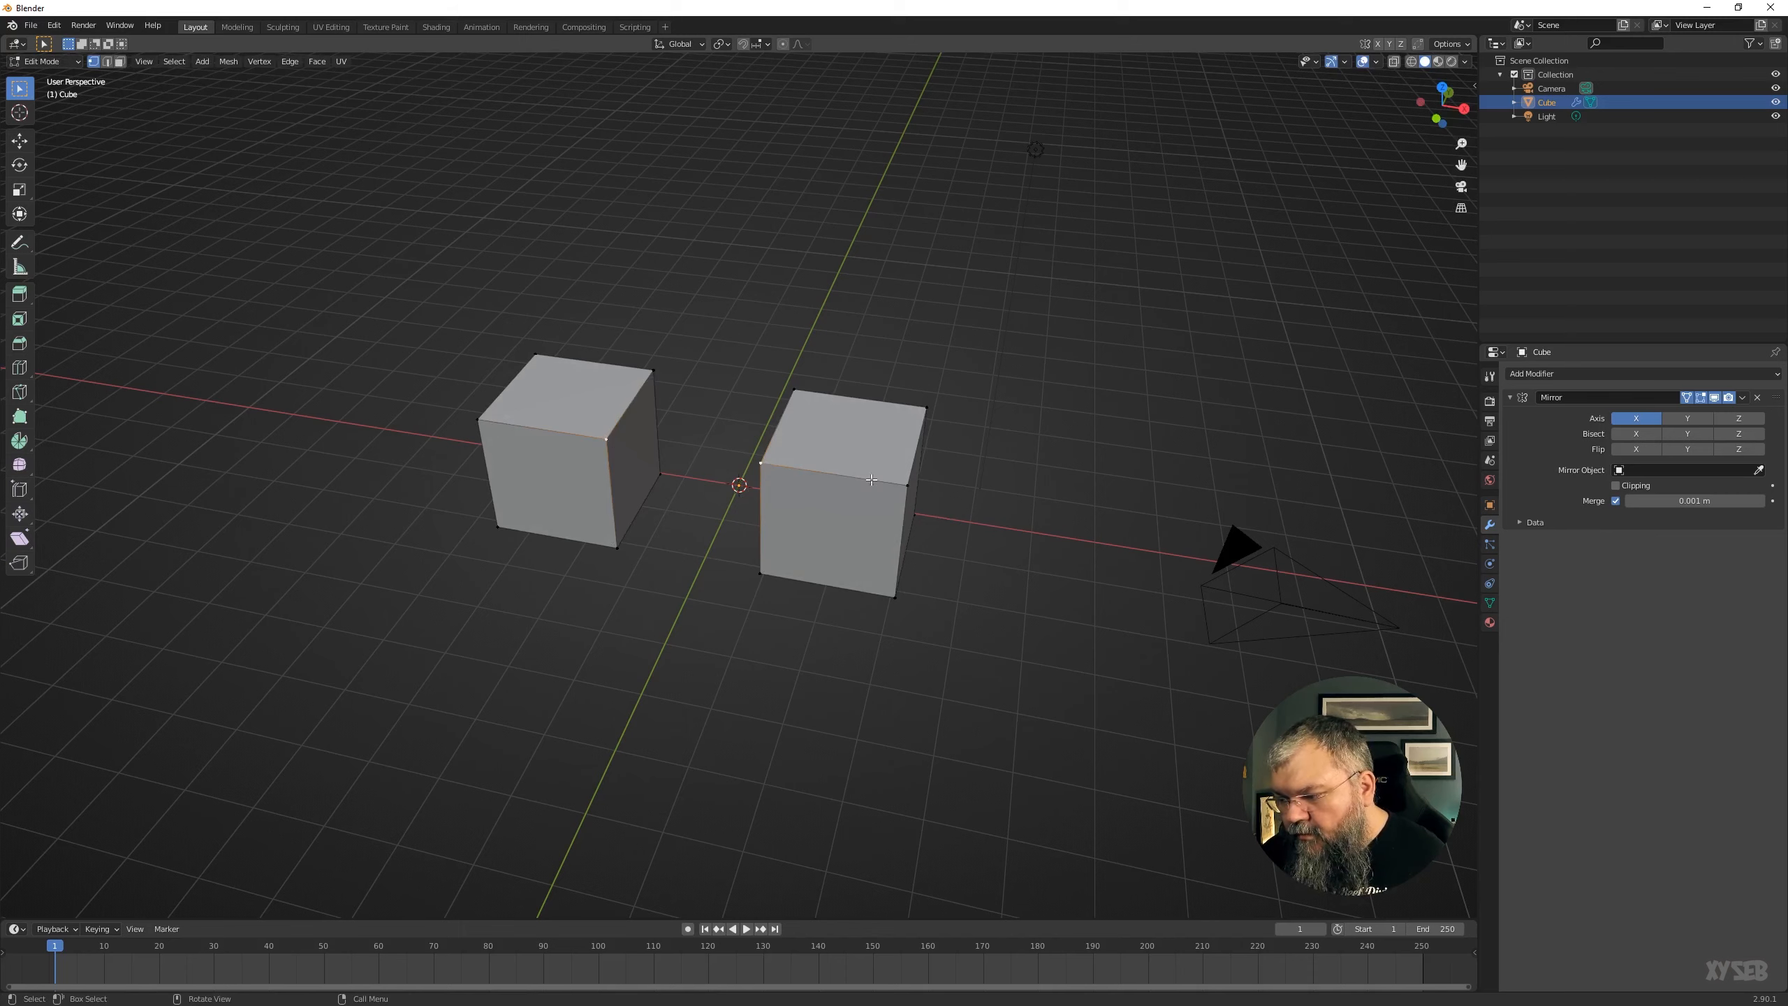
key(g)
key(Escape)
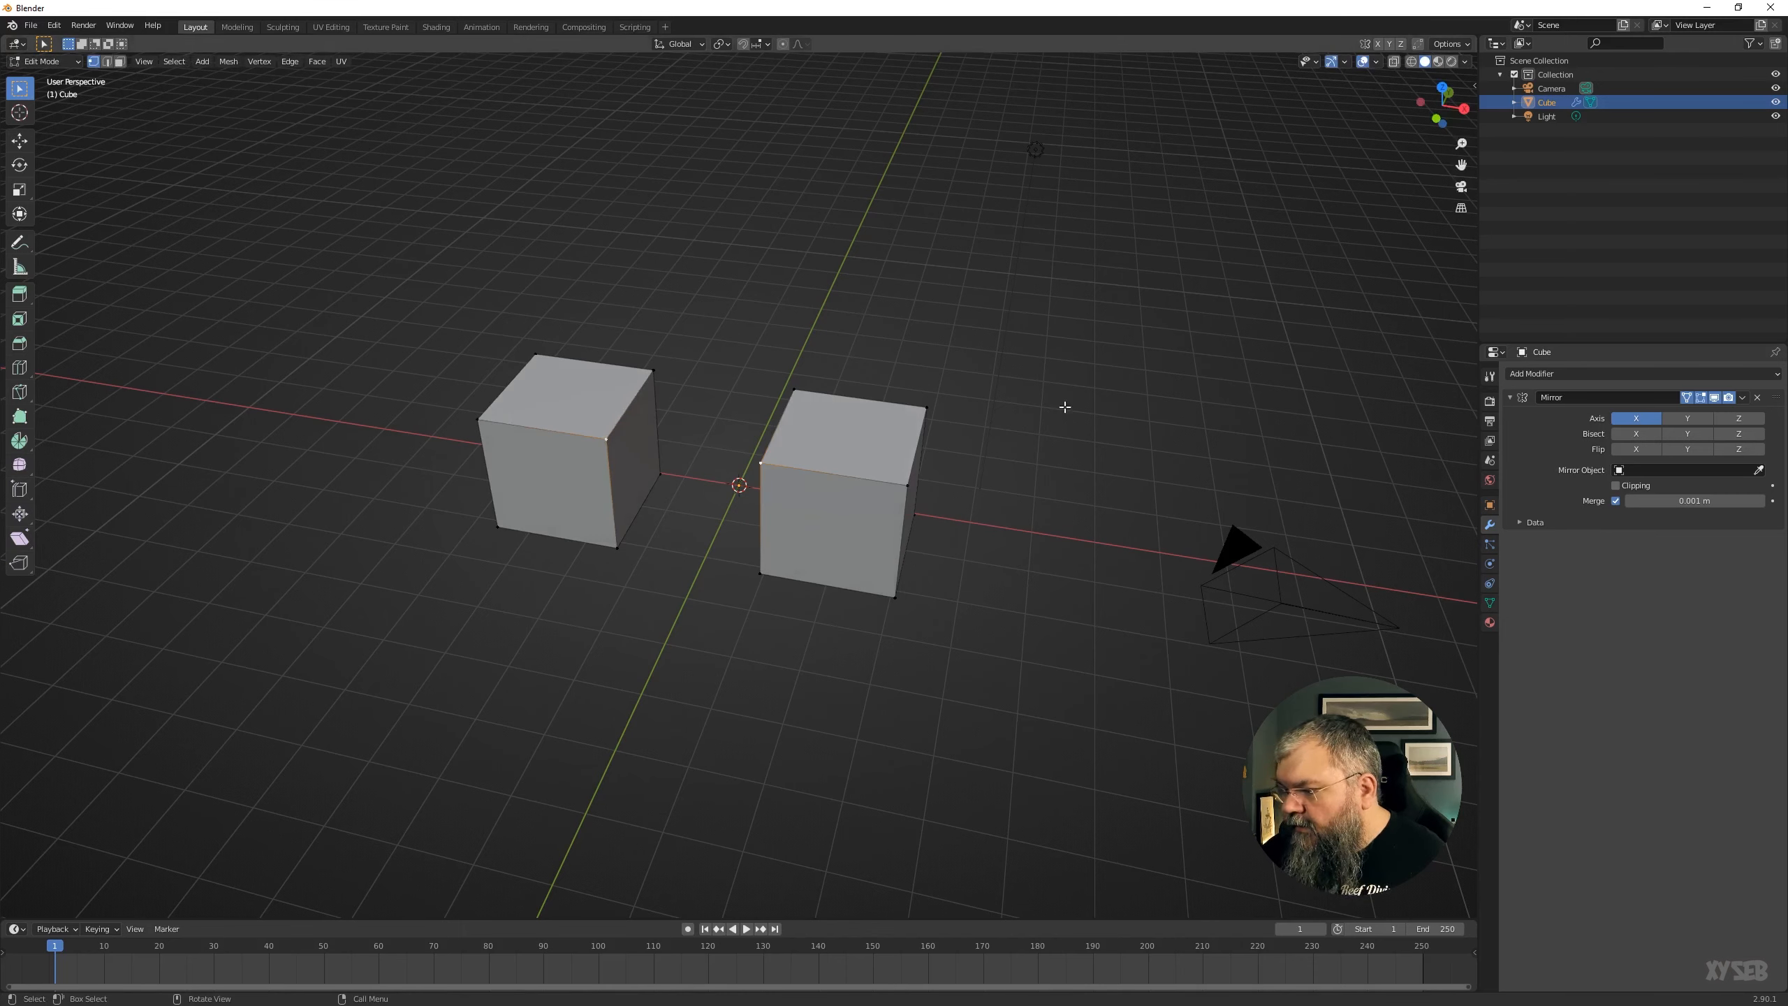
Toggle the Mirror modifier's Edit Mode display off and on several times, leaving it enabled.
click(1701, 398)
click(1702, 399)
click(1701, 399)
click(1701, 399)
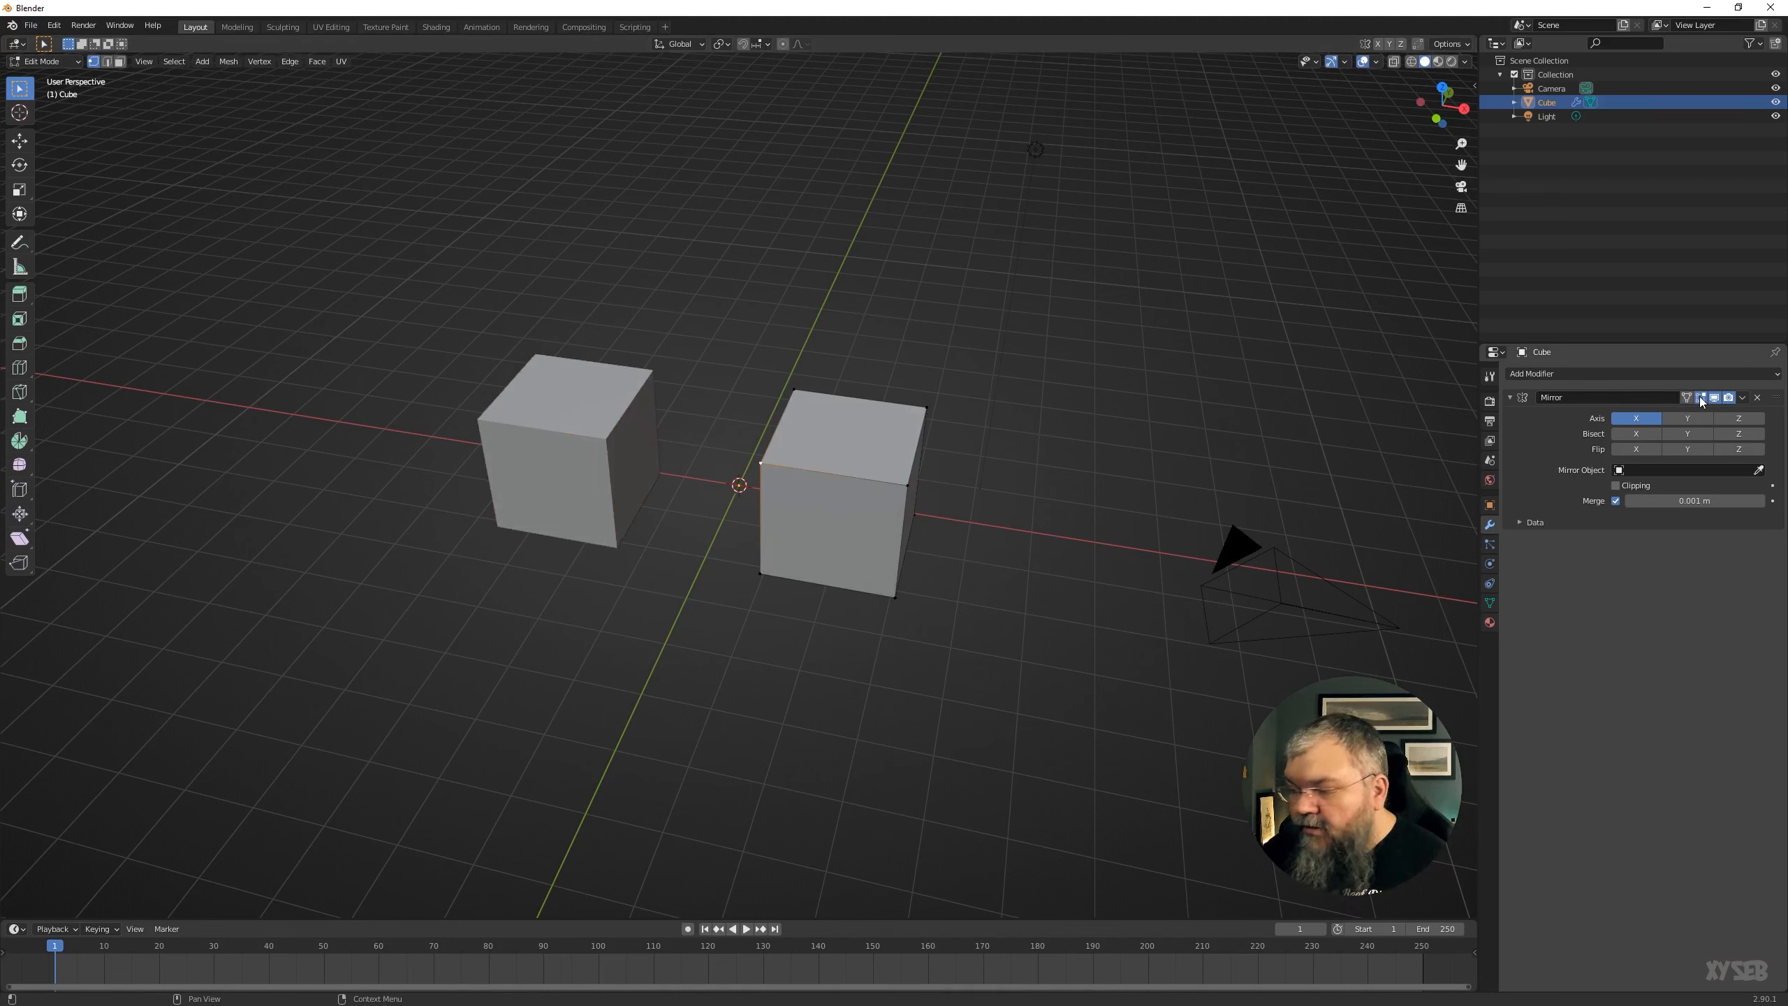
click(1701, 399)
click(1701, 398)
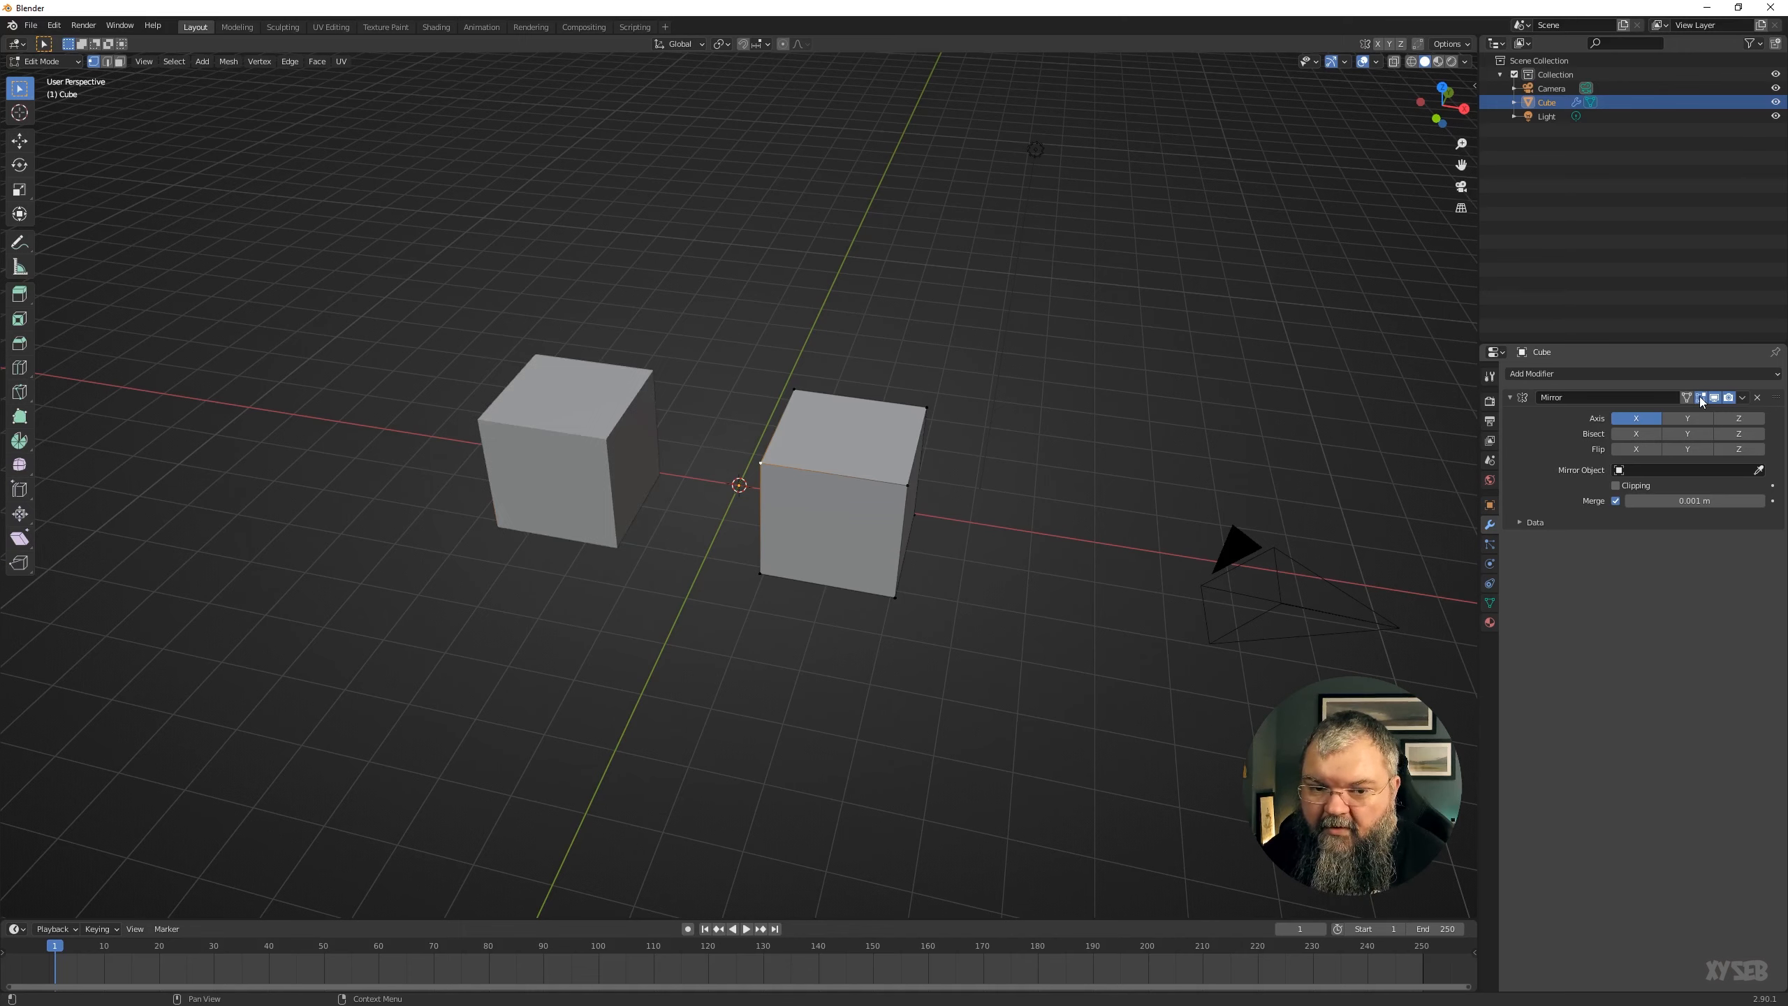
click(1701, 399)
click(1701, 399)
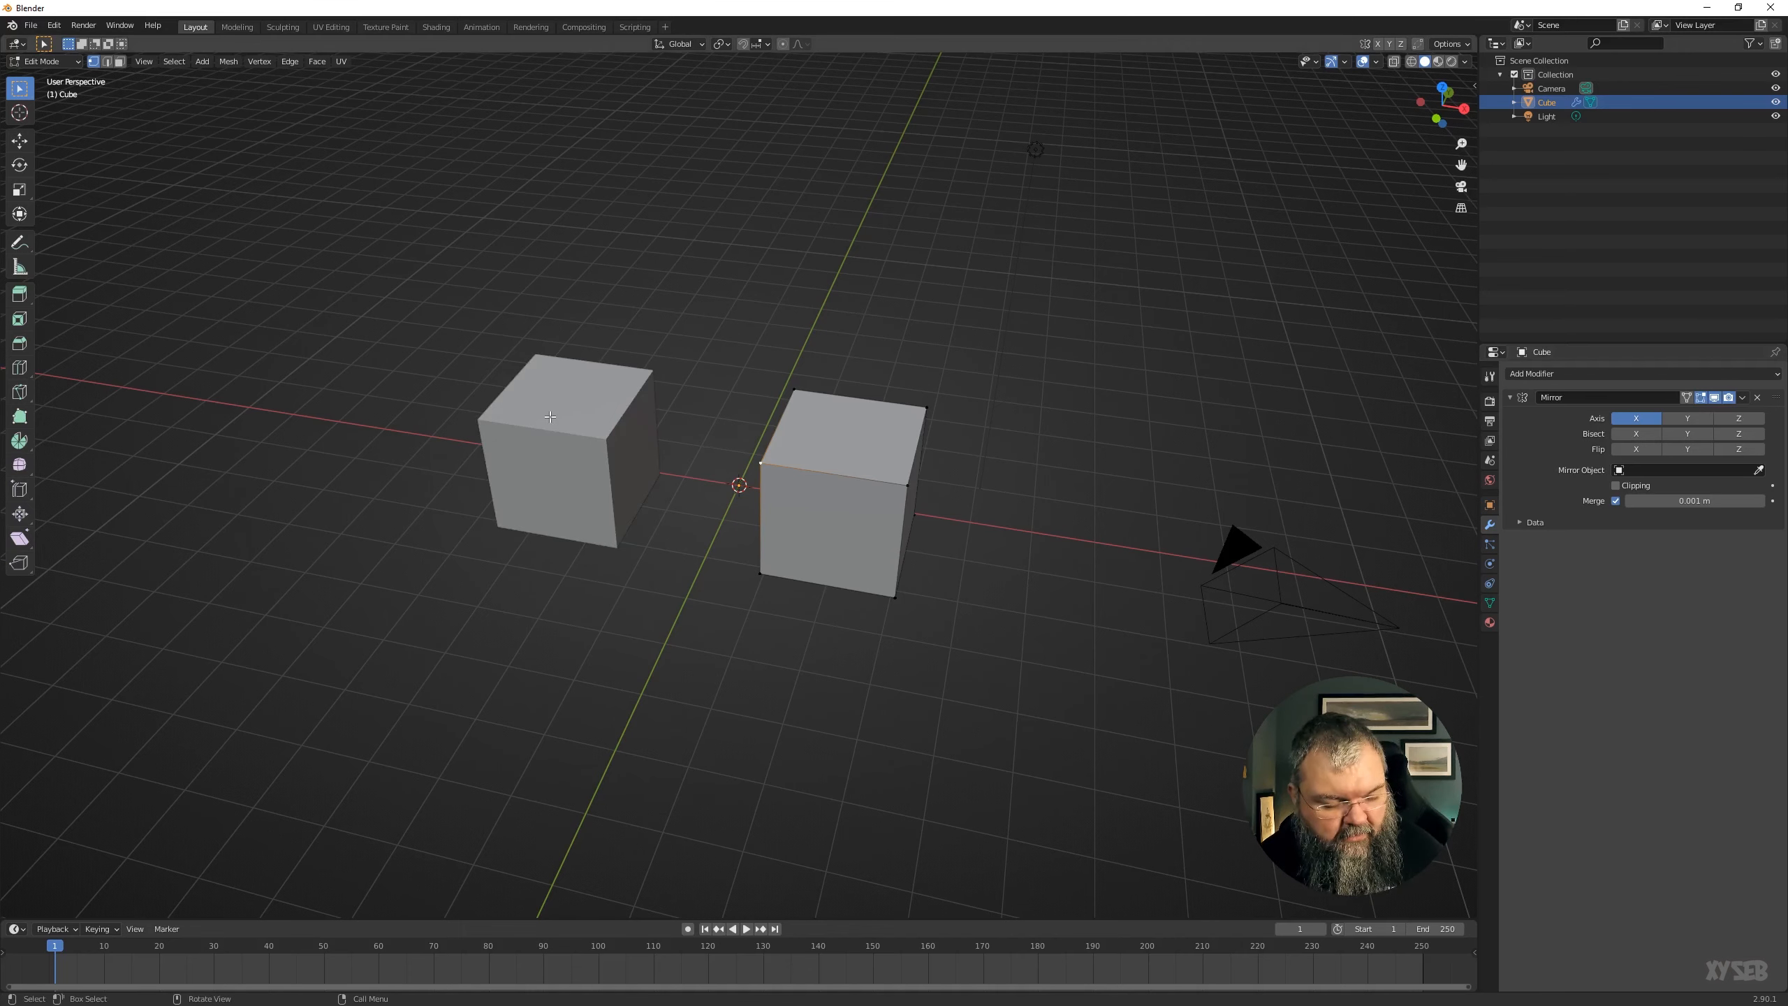
Return to Object Mode and toggle the Mirror modifier's viewport display off and on twice.
key(Tab)
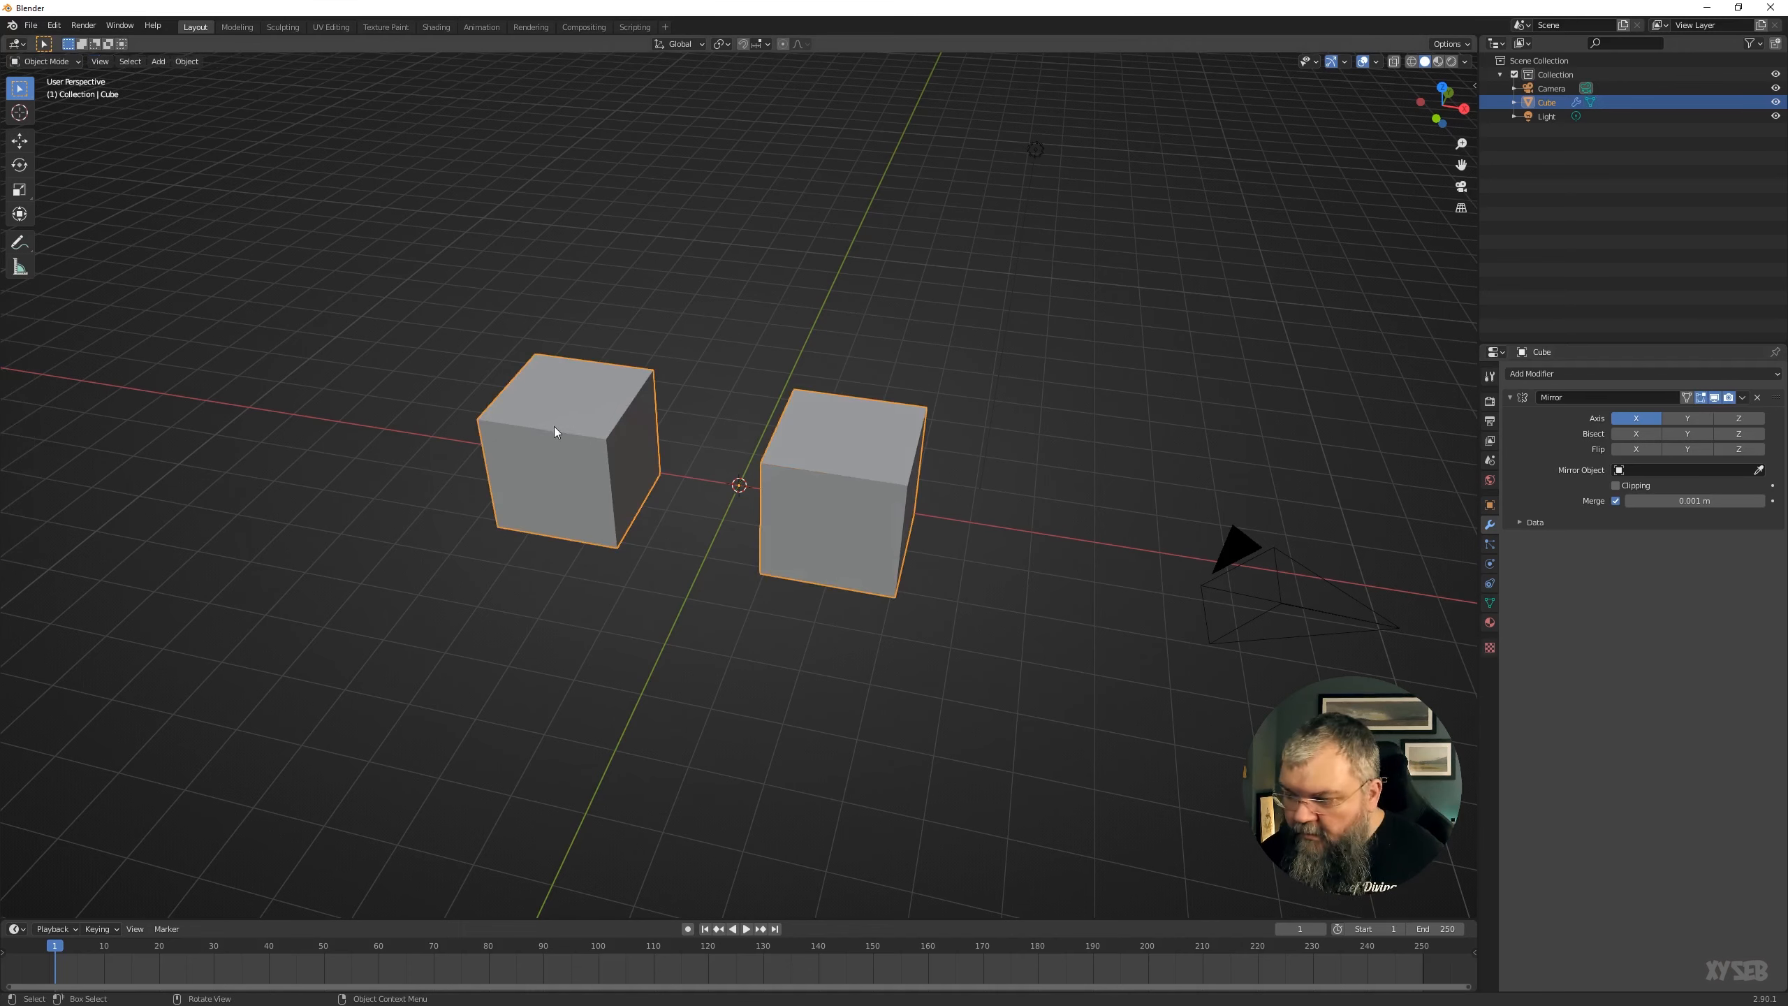
click(1715, 399)
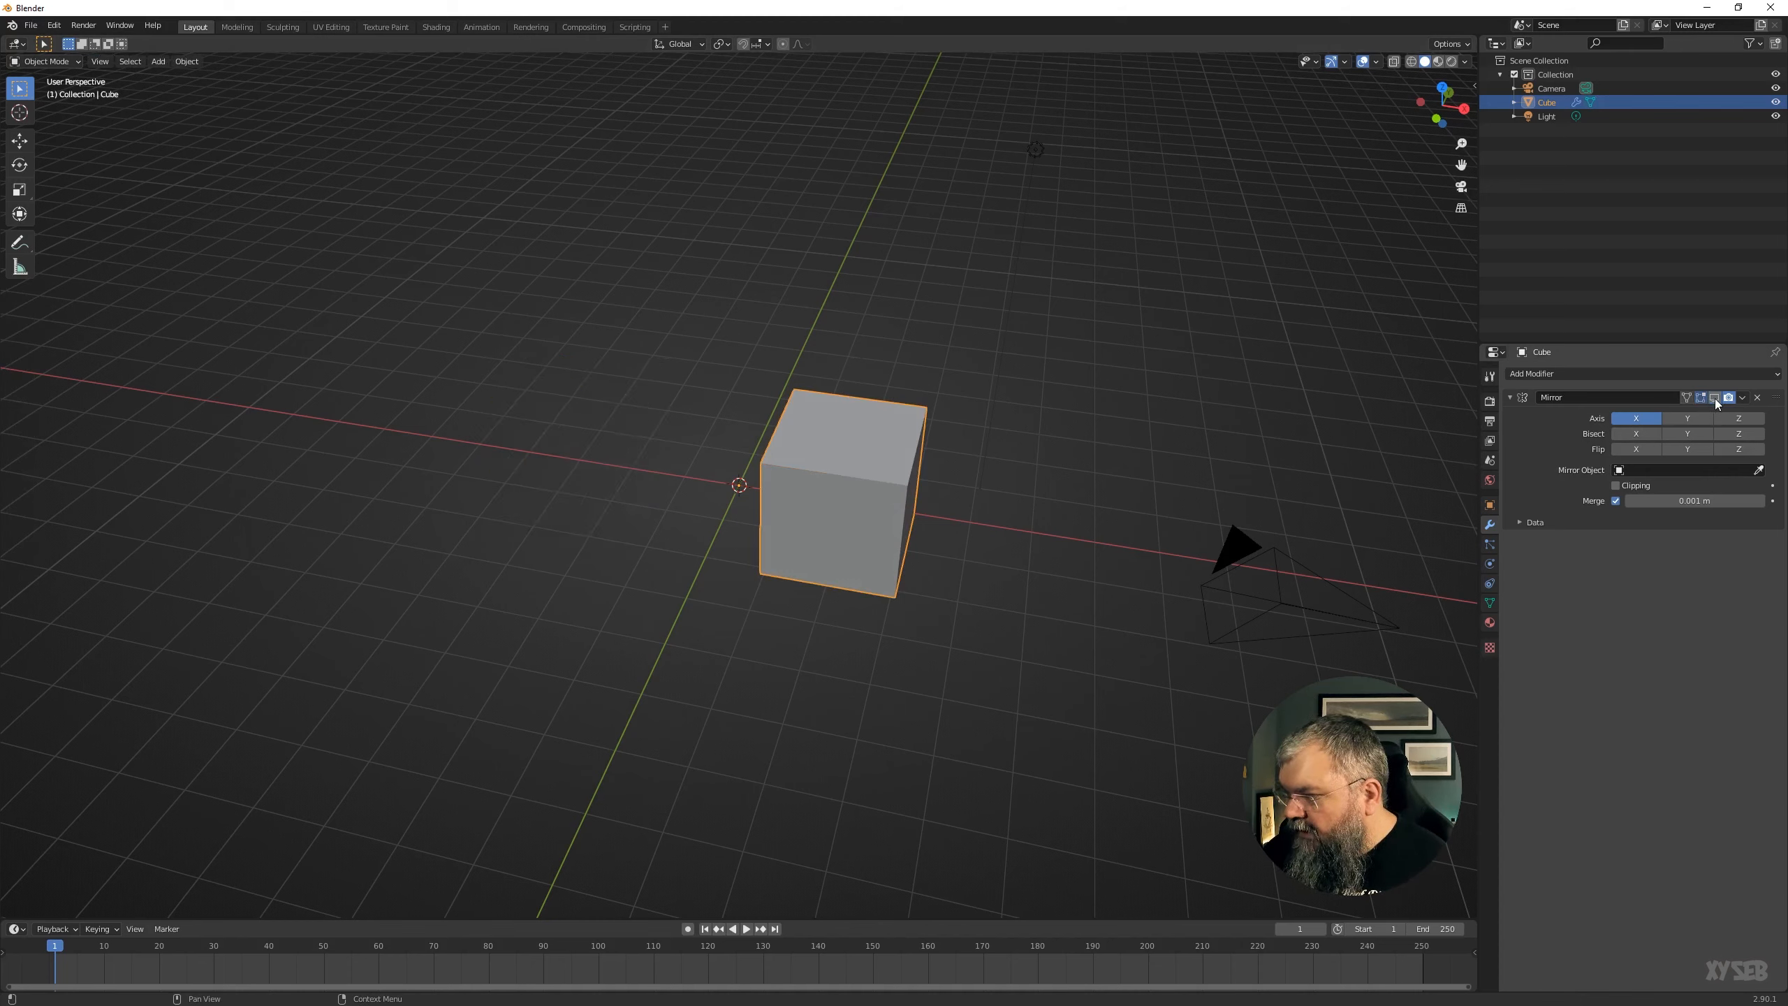
click(1716, 399)
click(1715, 398)
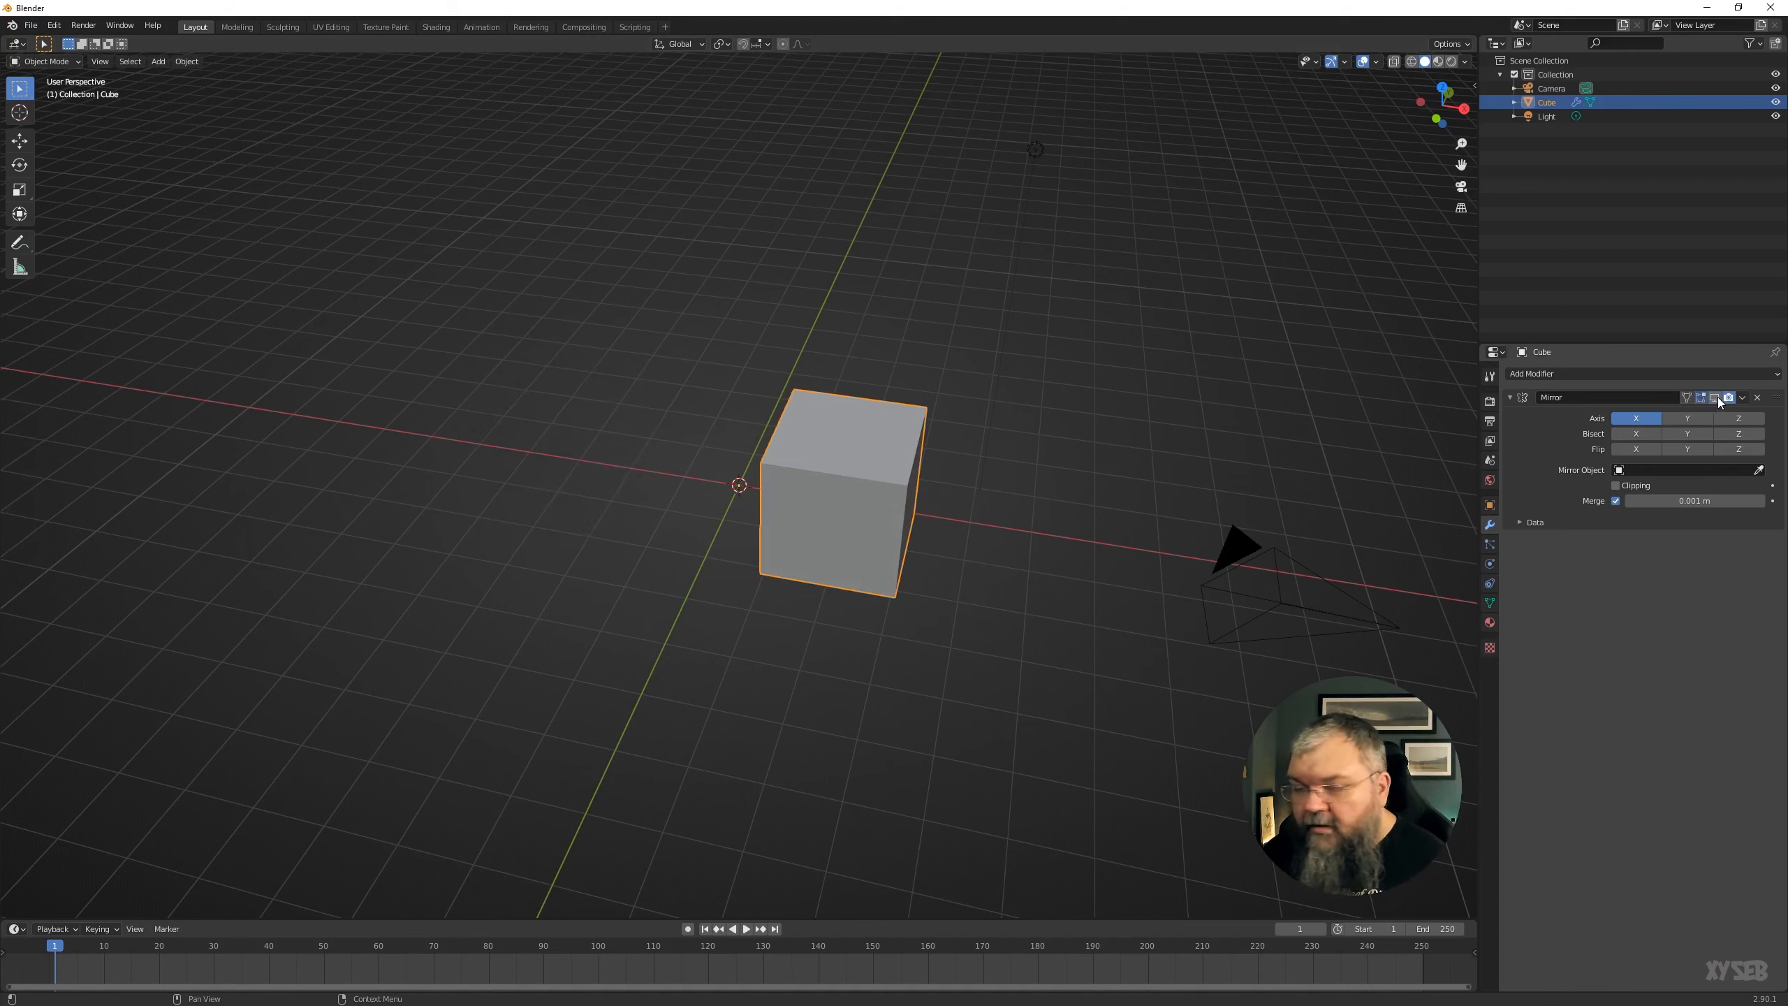
click(1716, 398)
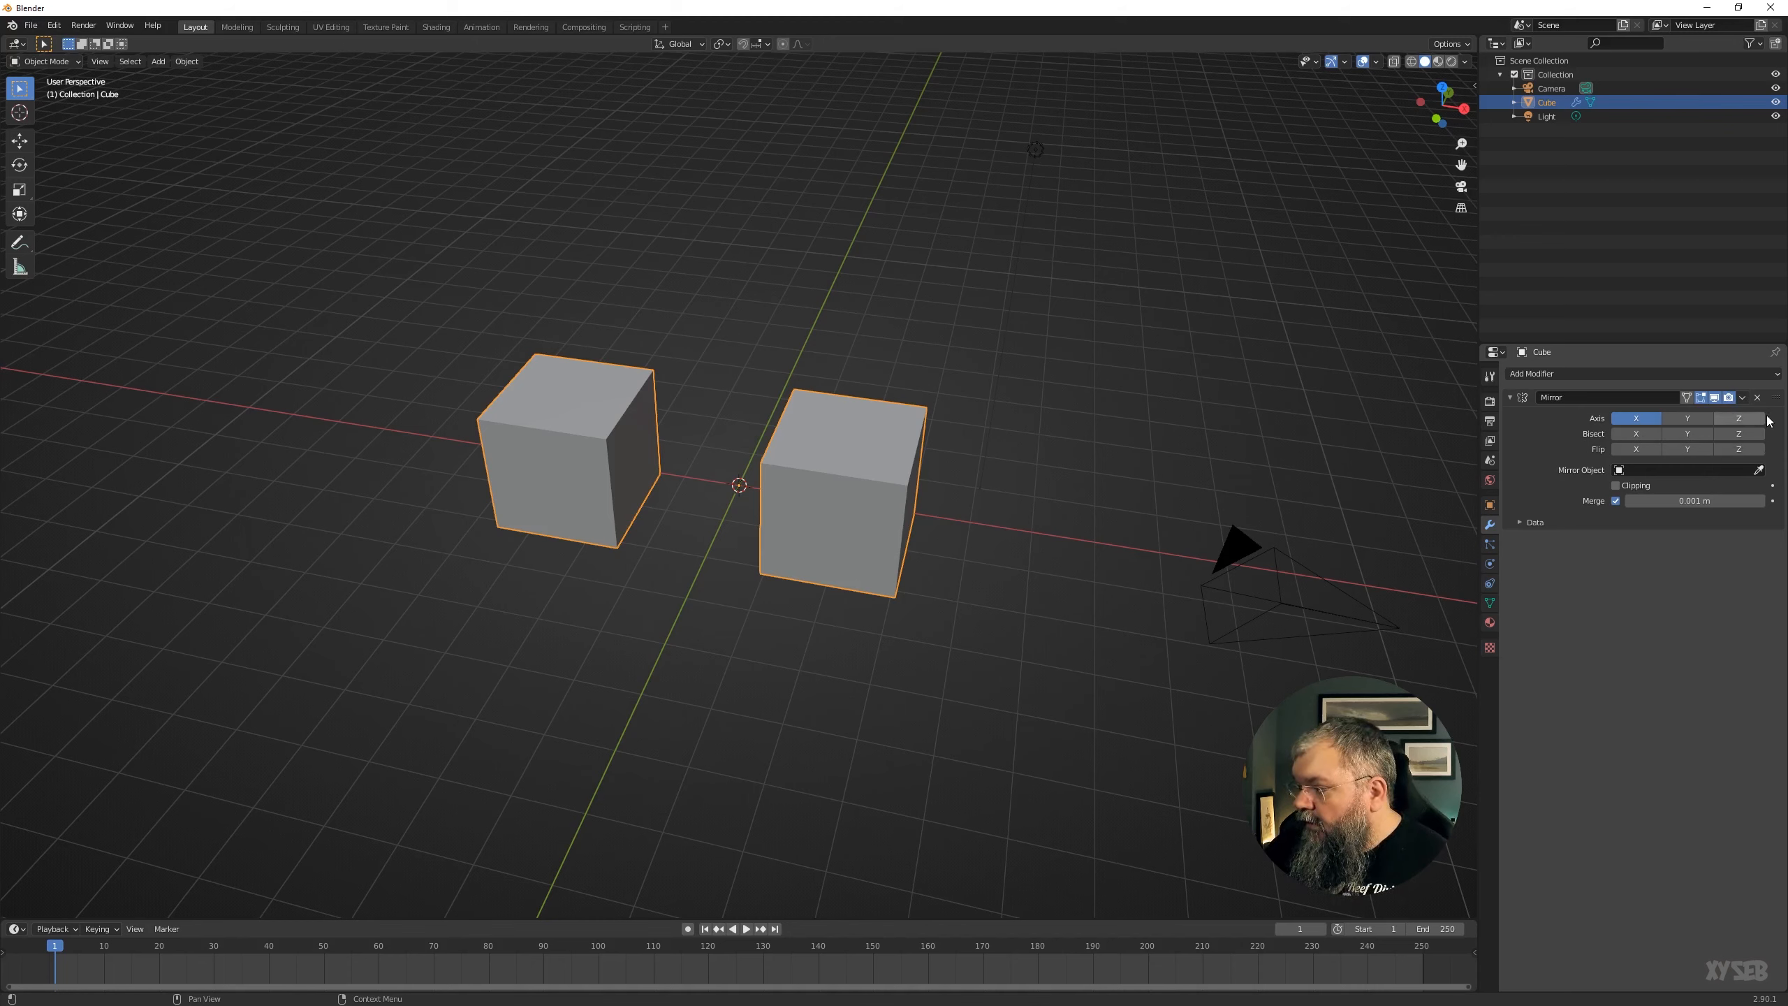
Apply the Mirror modifier to the cube and enter Edit Mode on the resulting mesh.
click(1743, 399)
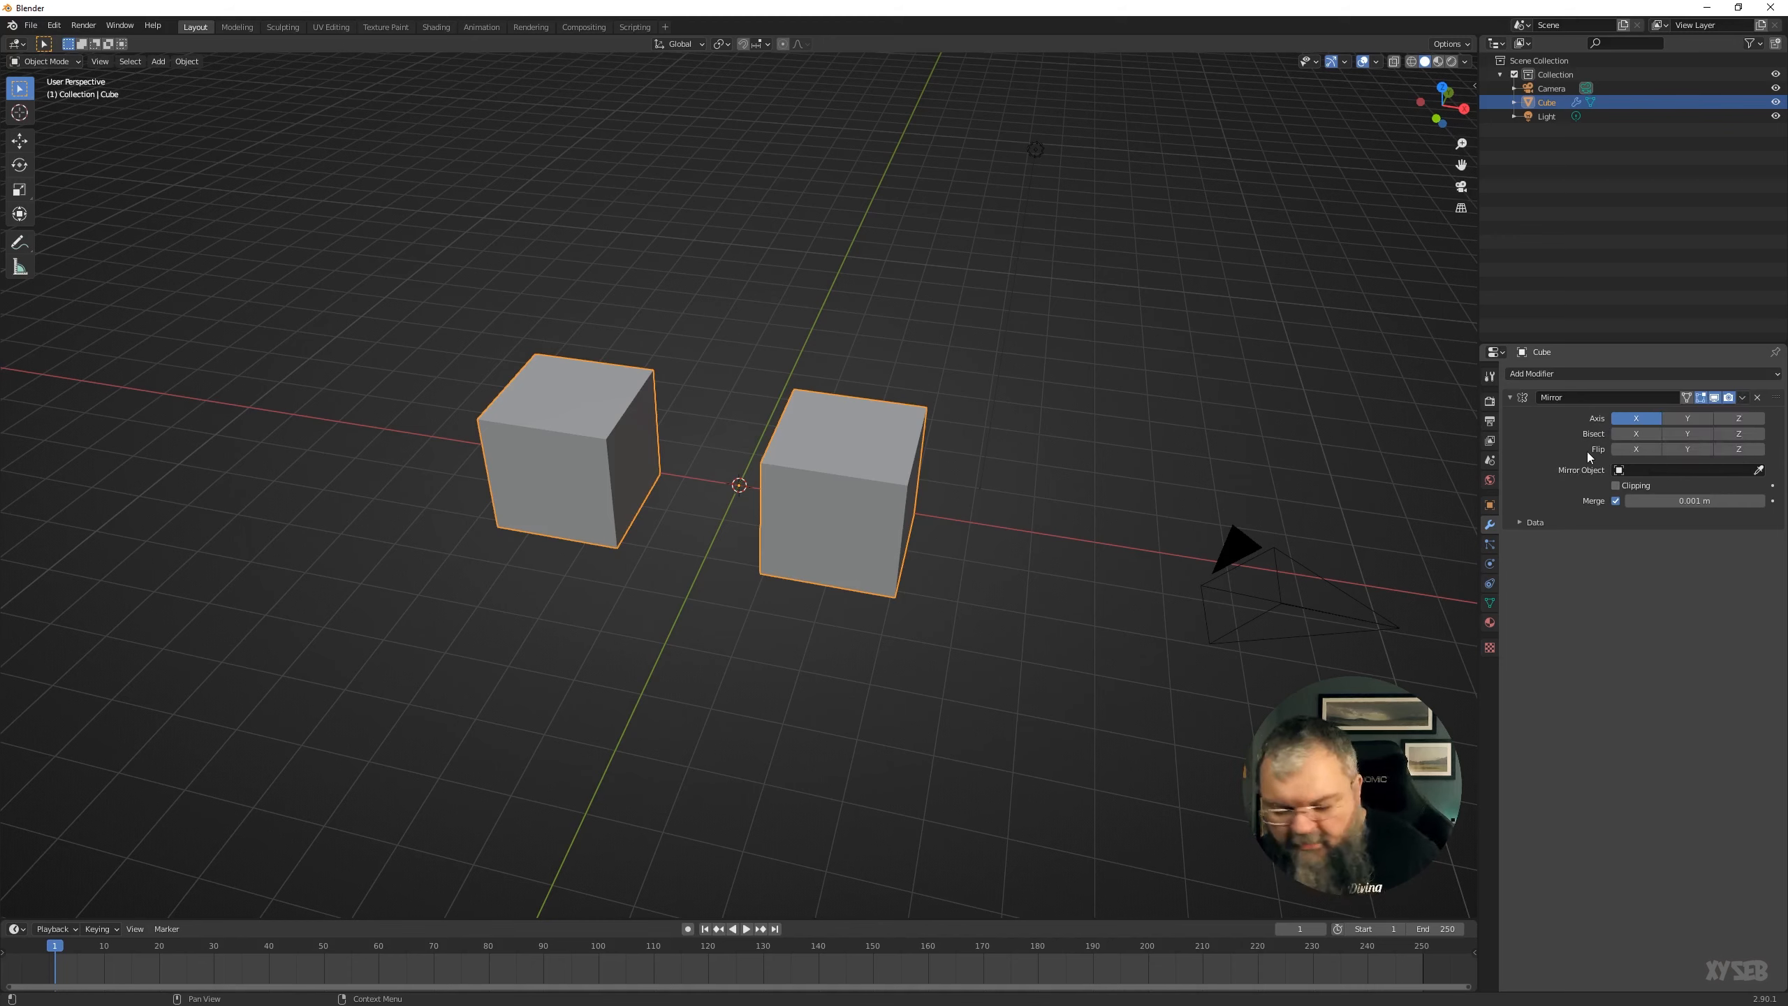
key(ctrl+a)
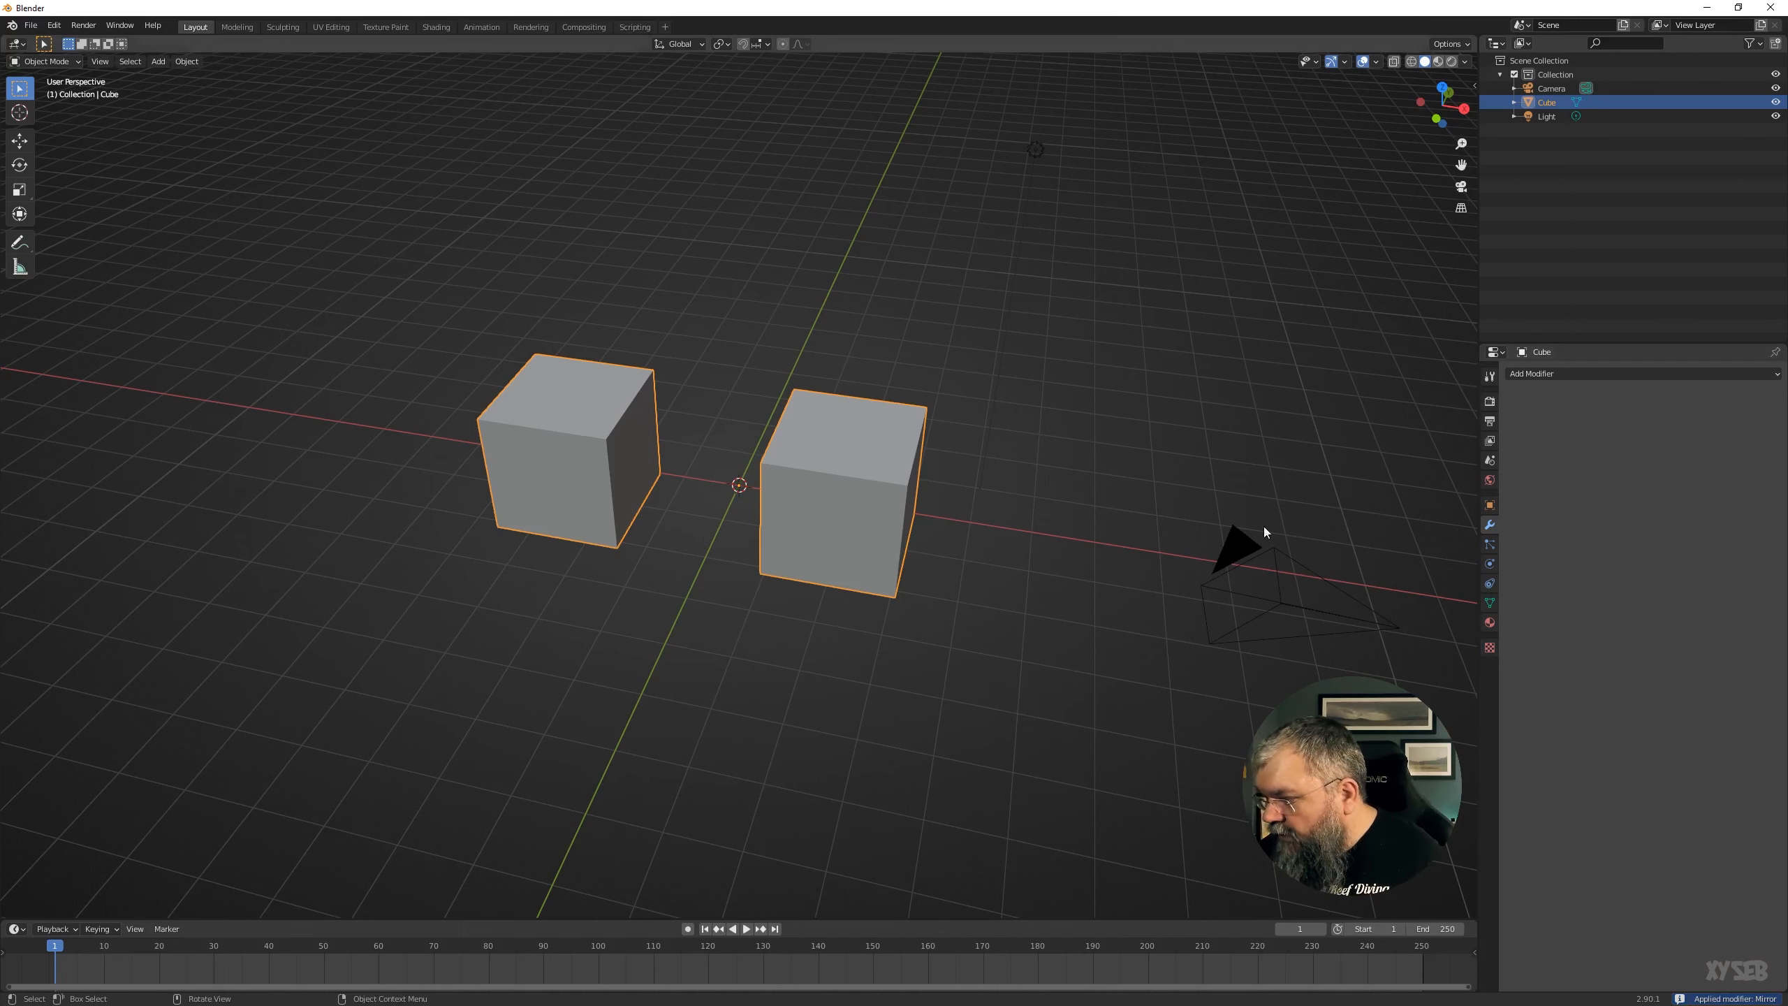
key(Tab)
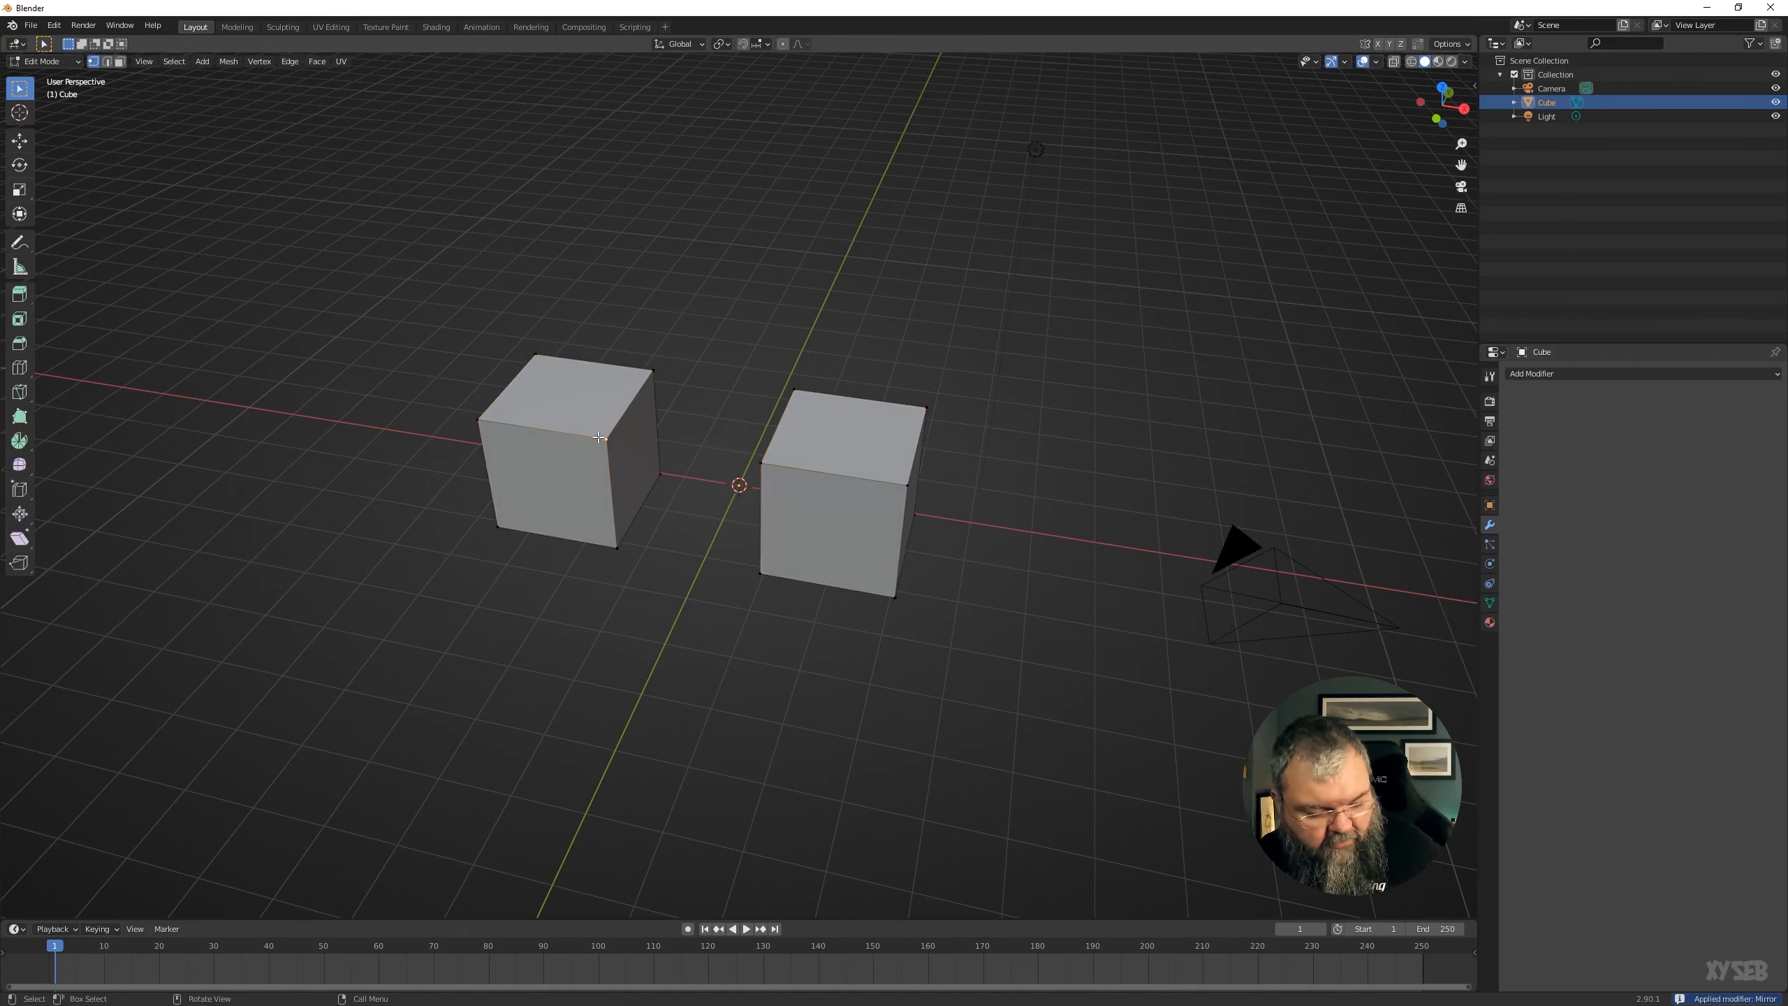
Try moving the upper inner front corner vertex of the cube on the positive X side and cancel the move.
click(770, 463)
key(g)
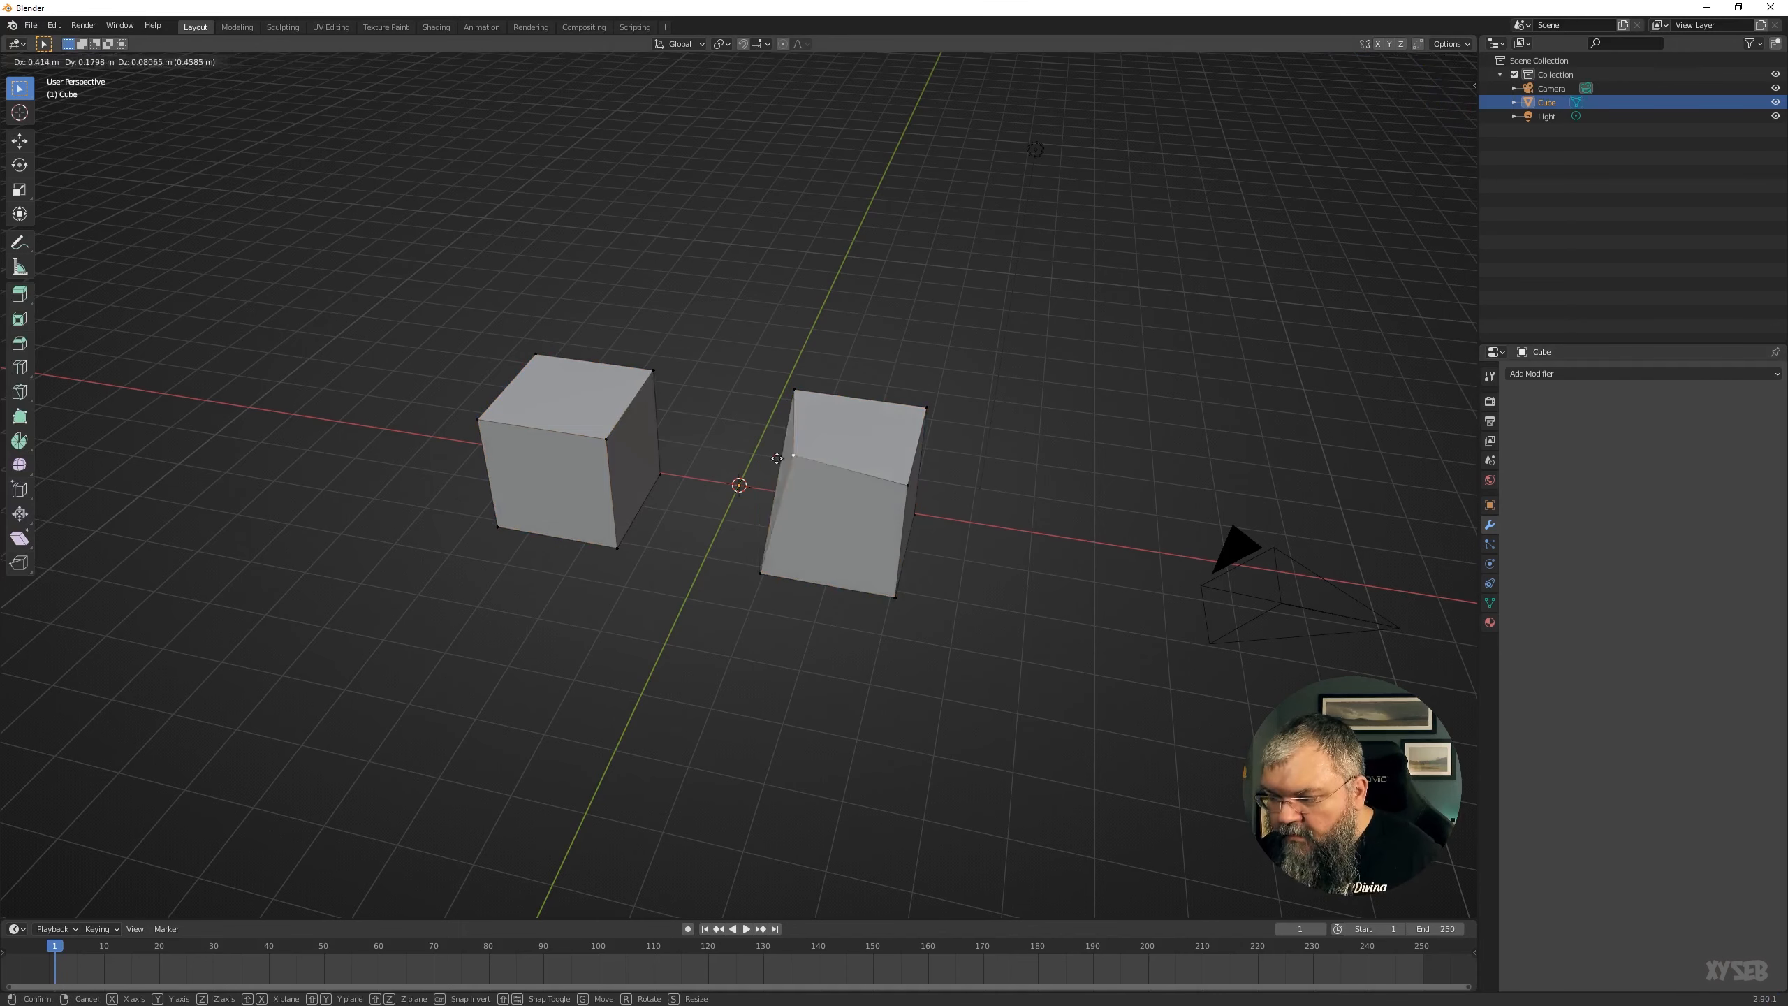
key(Escape)
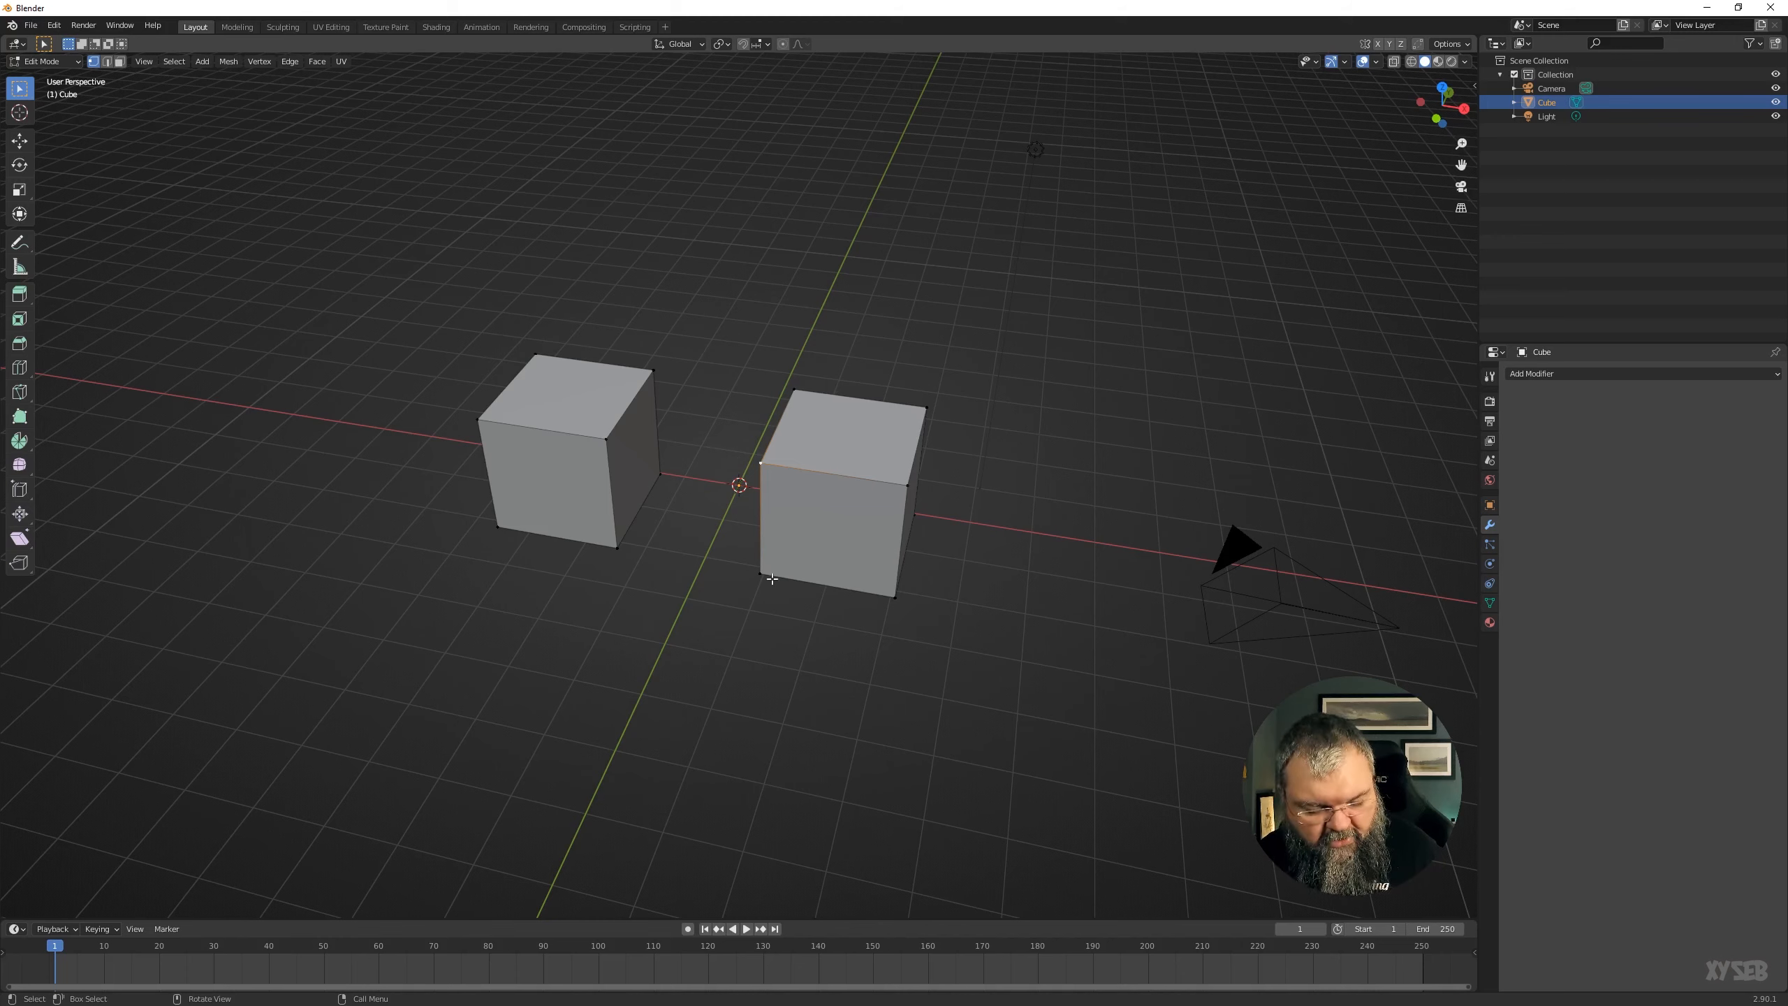
Return to Object Mode and undo the application of the Mirror modifier.
key(Tab)
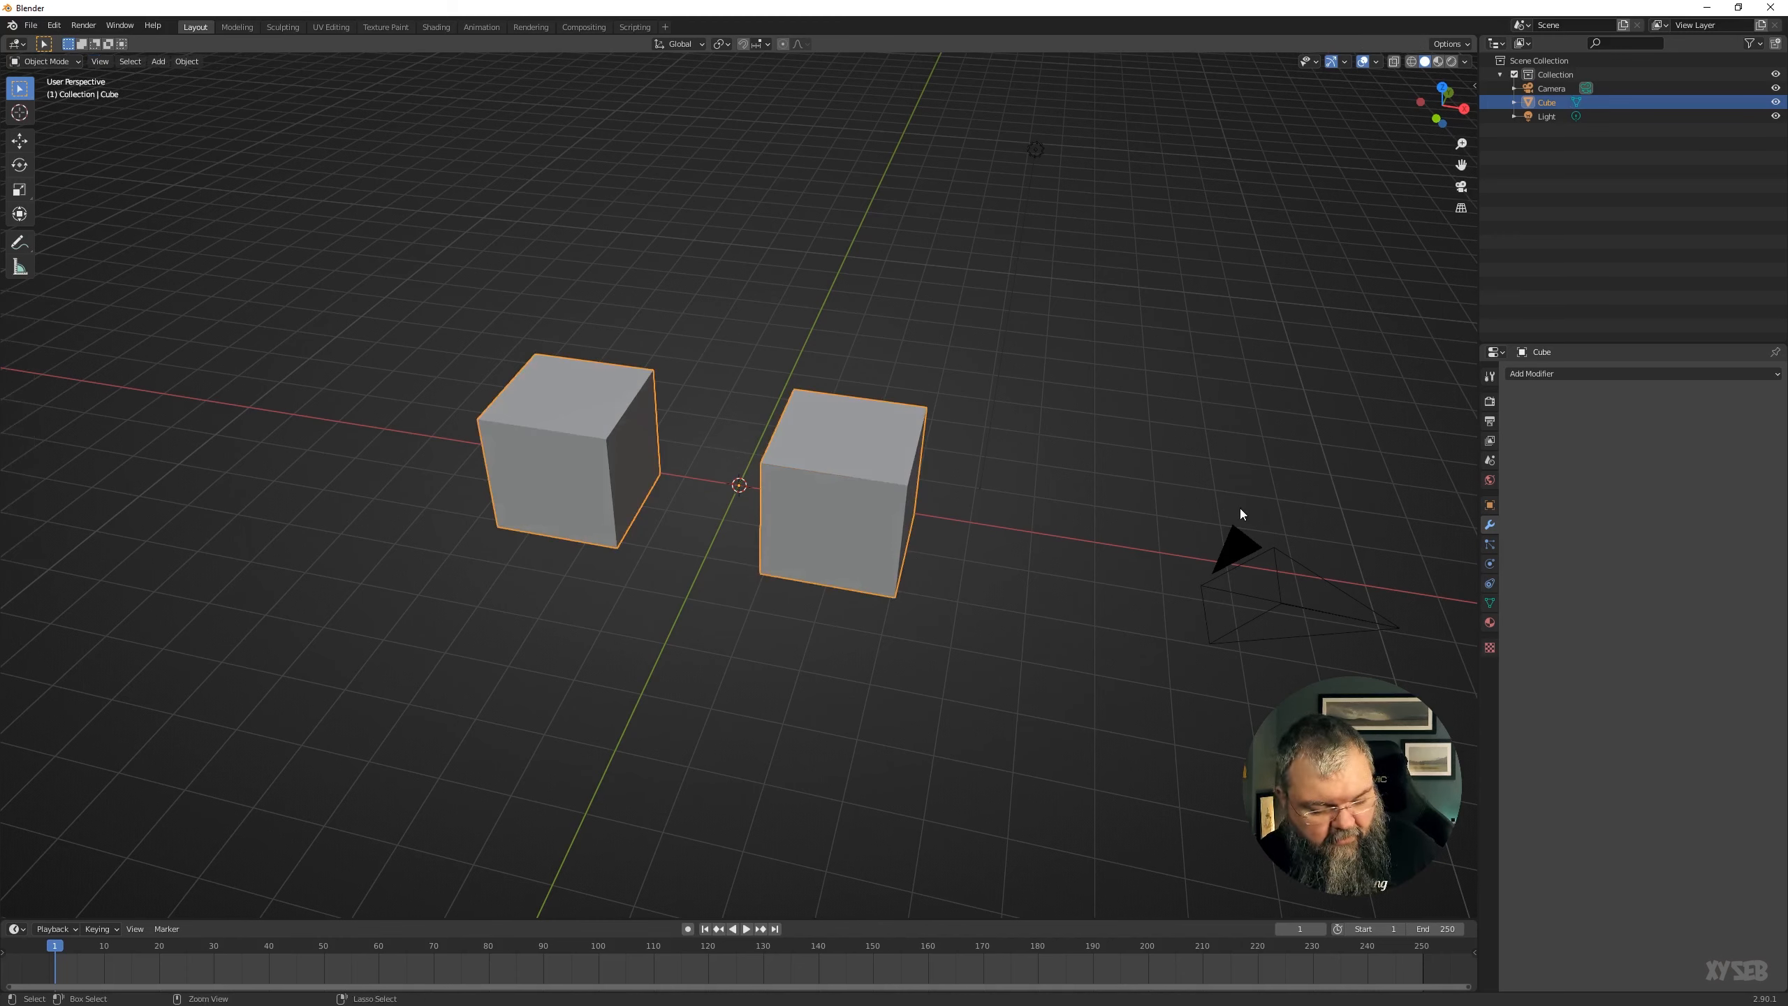
key(Tab)
key(Tab)
key(ctrl+z)
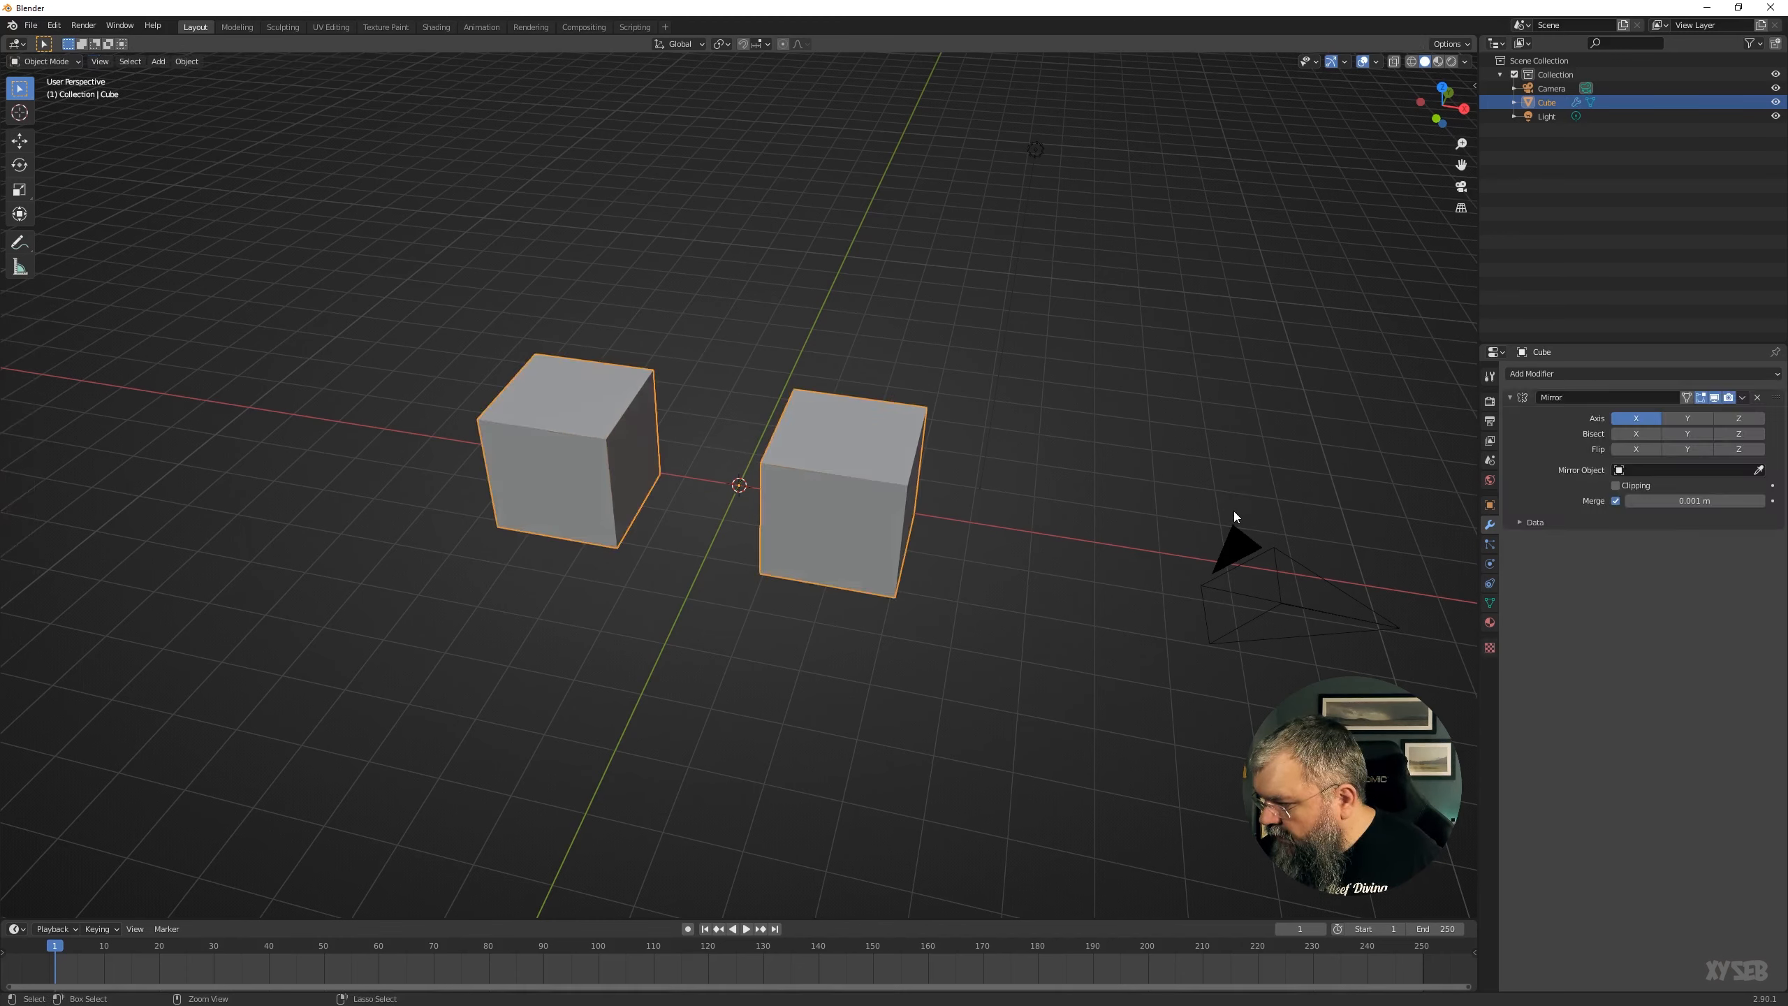
Examine the Mirror modifier's Apply and Duplicate options without choosing either.
click(1740, 399)
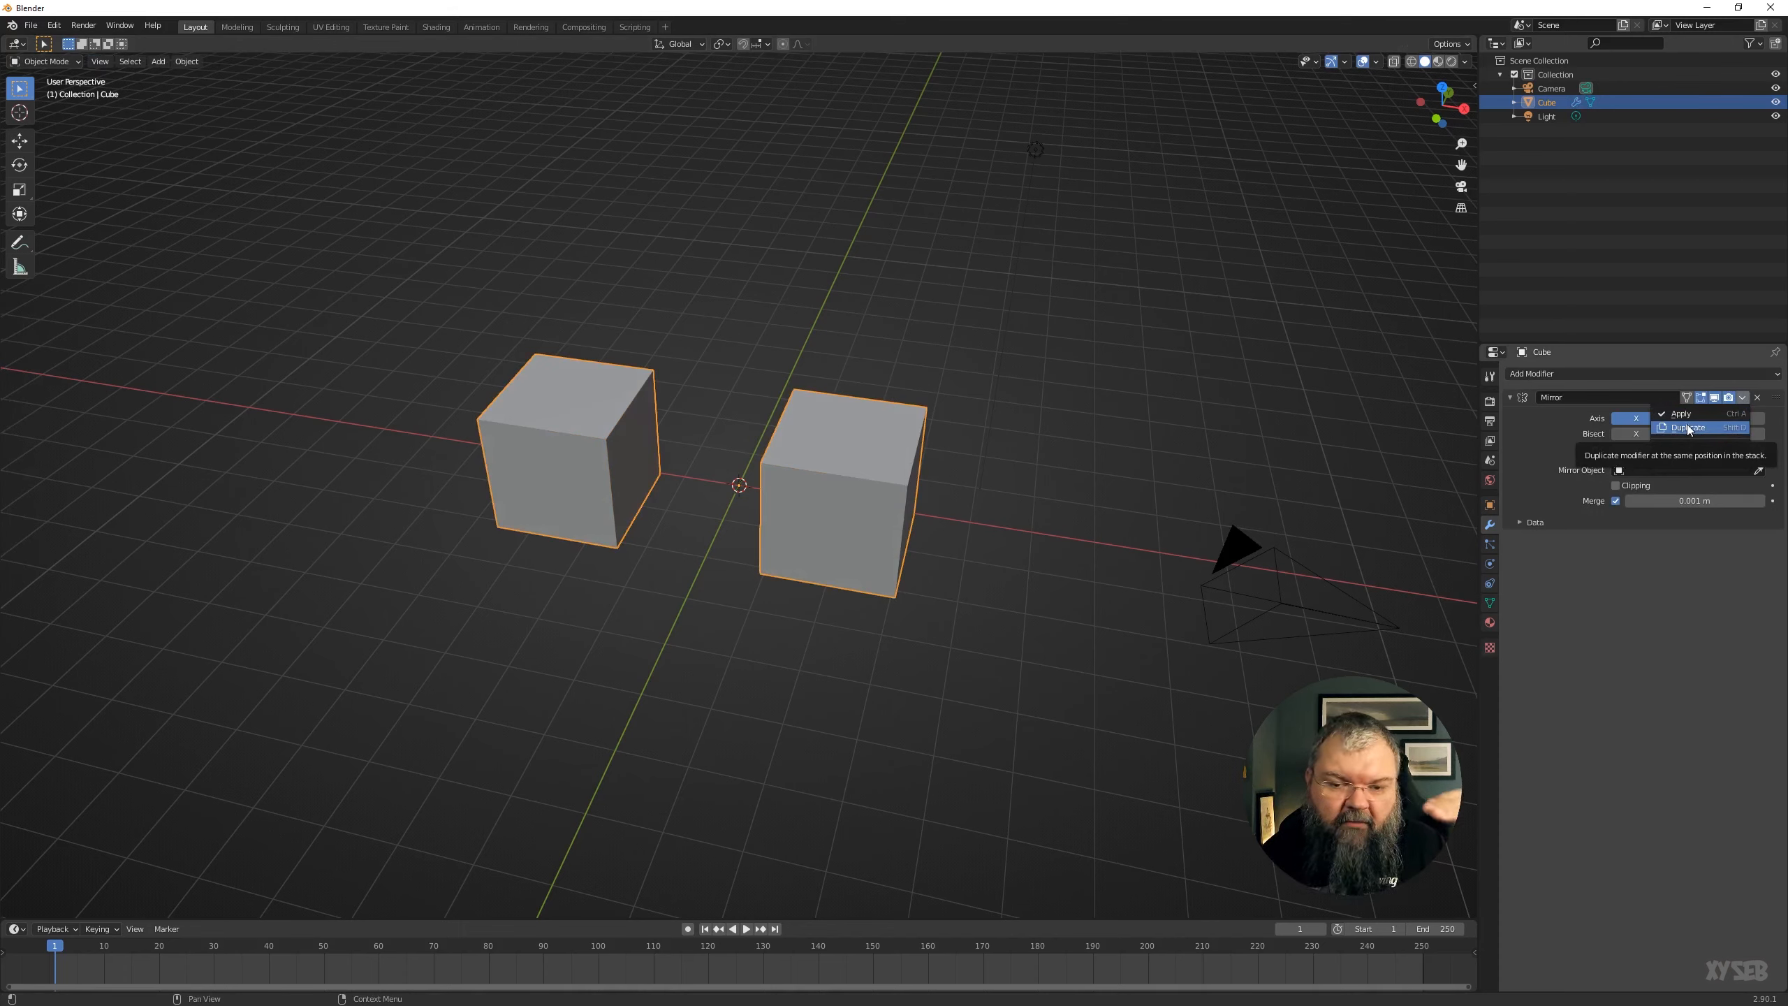
key(Escape)
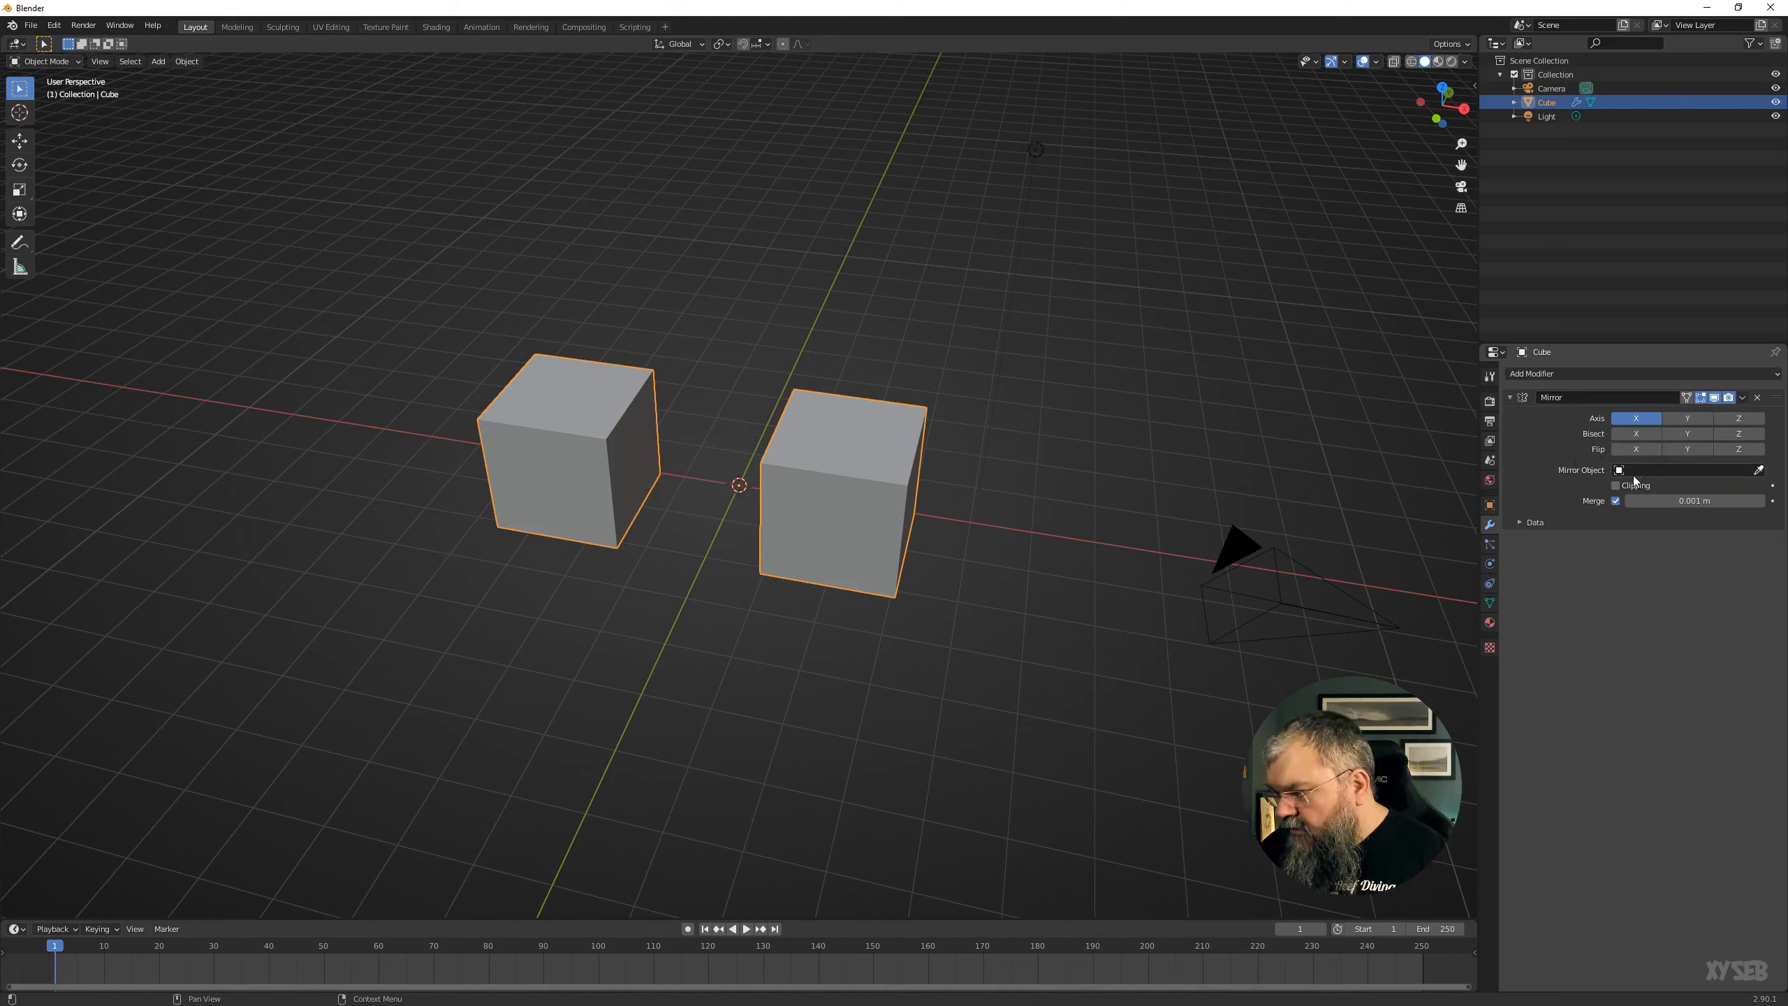
click(1744, 398)
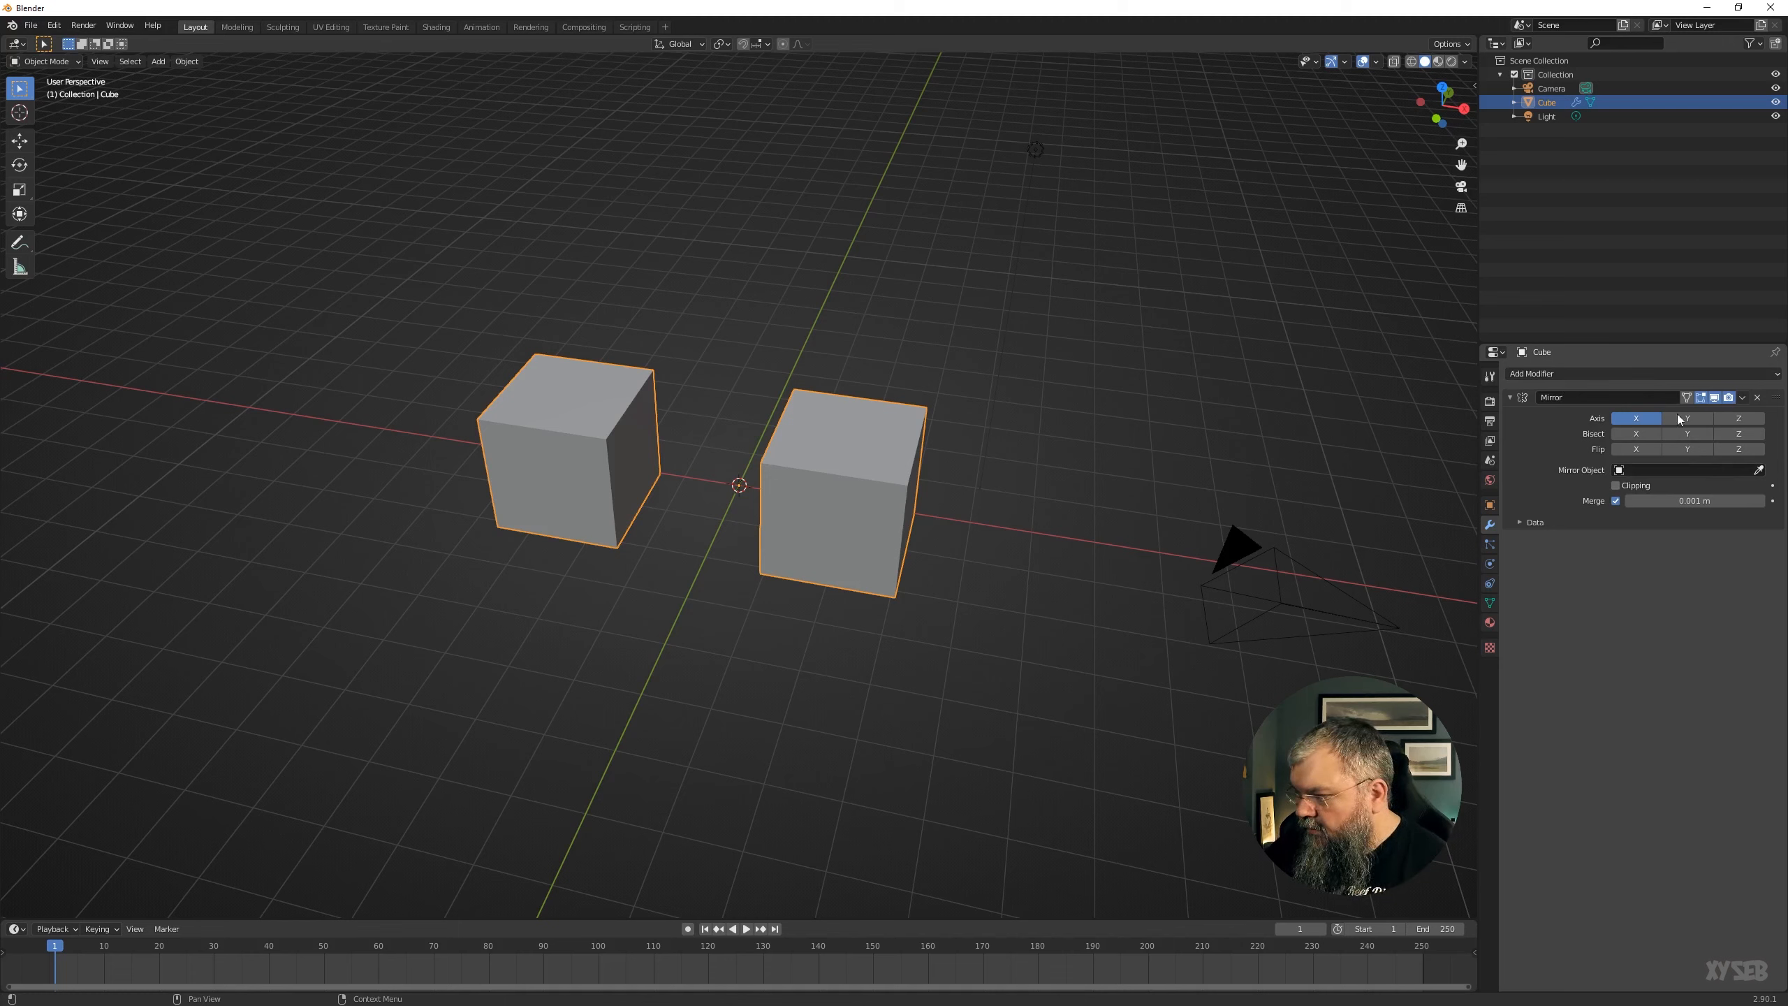
click(1742, 397)
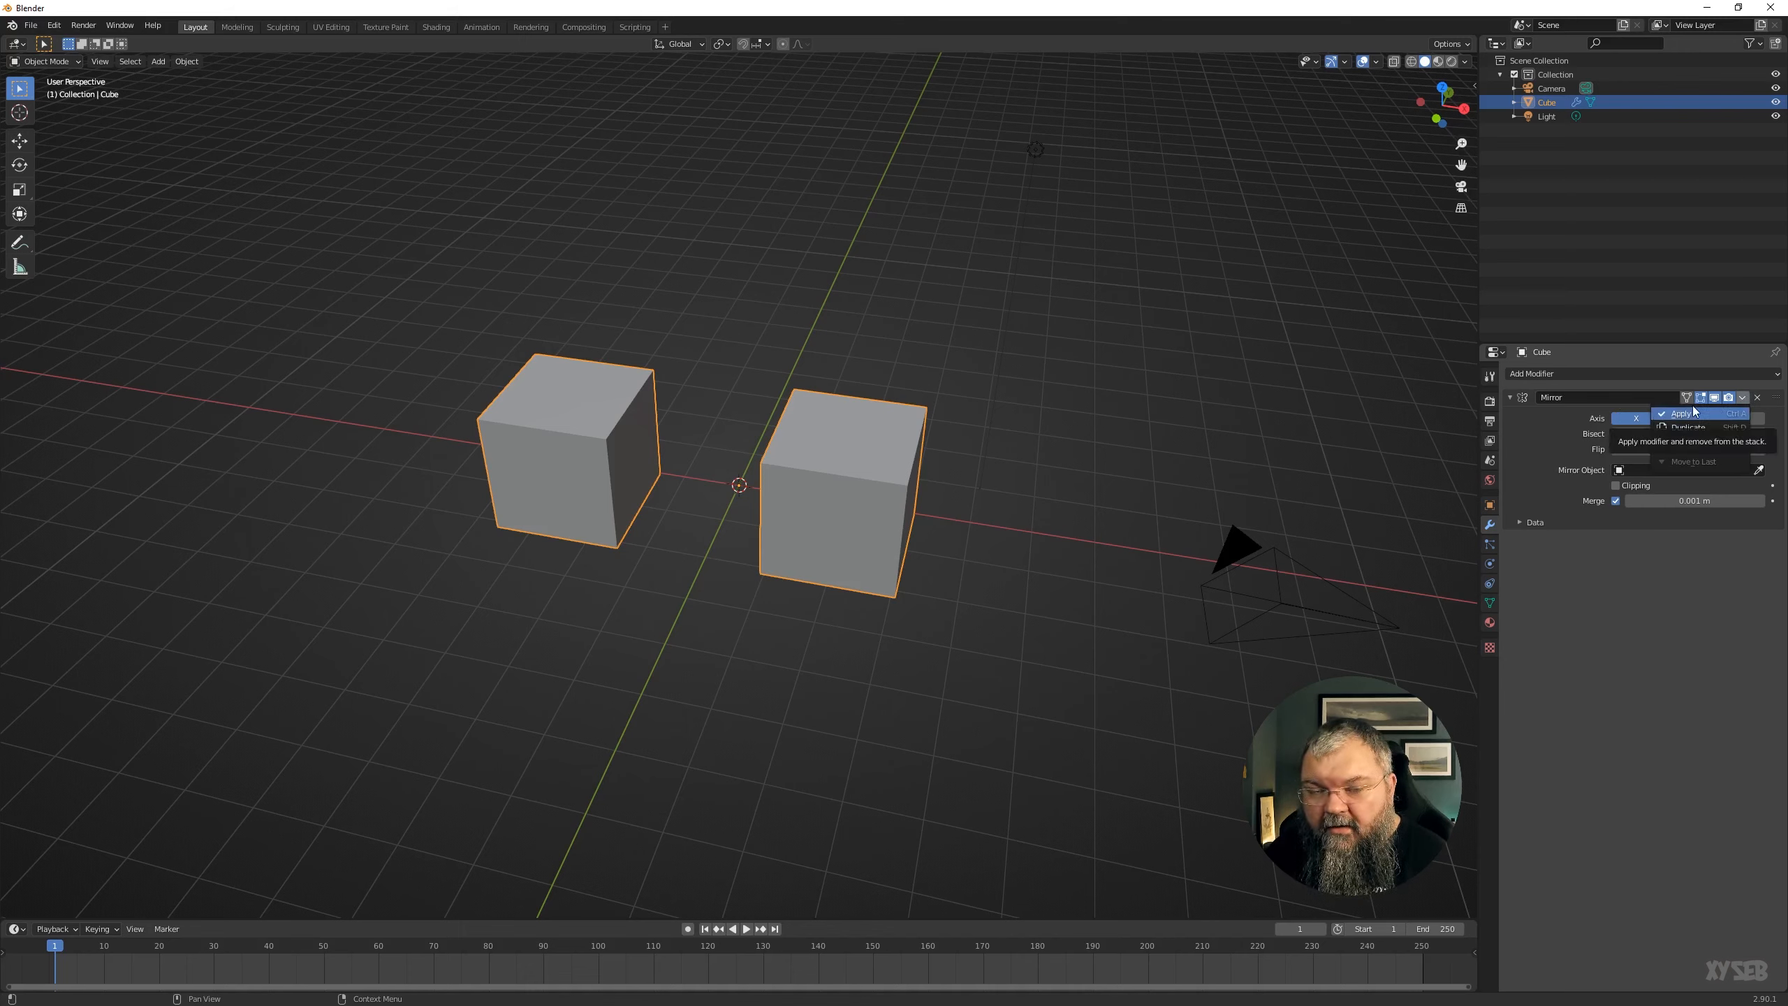
Remove the cube's Mirror modifier and add a new Mirror modifier in its place.
click(1757, 398)
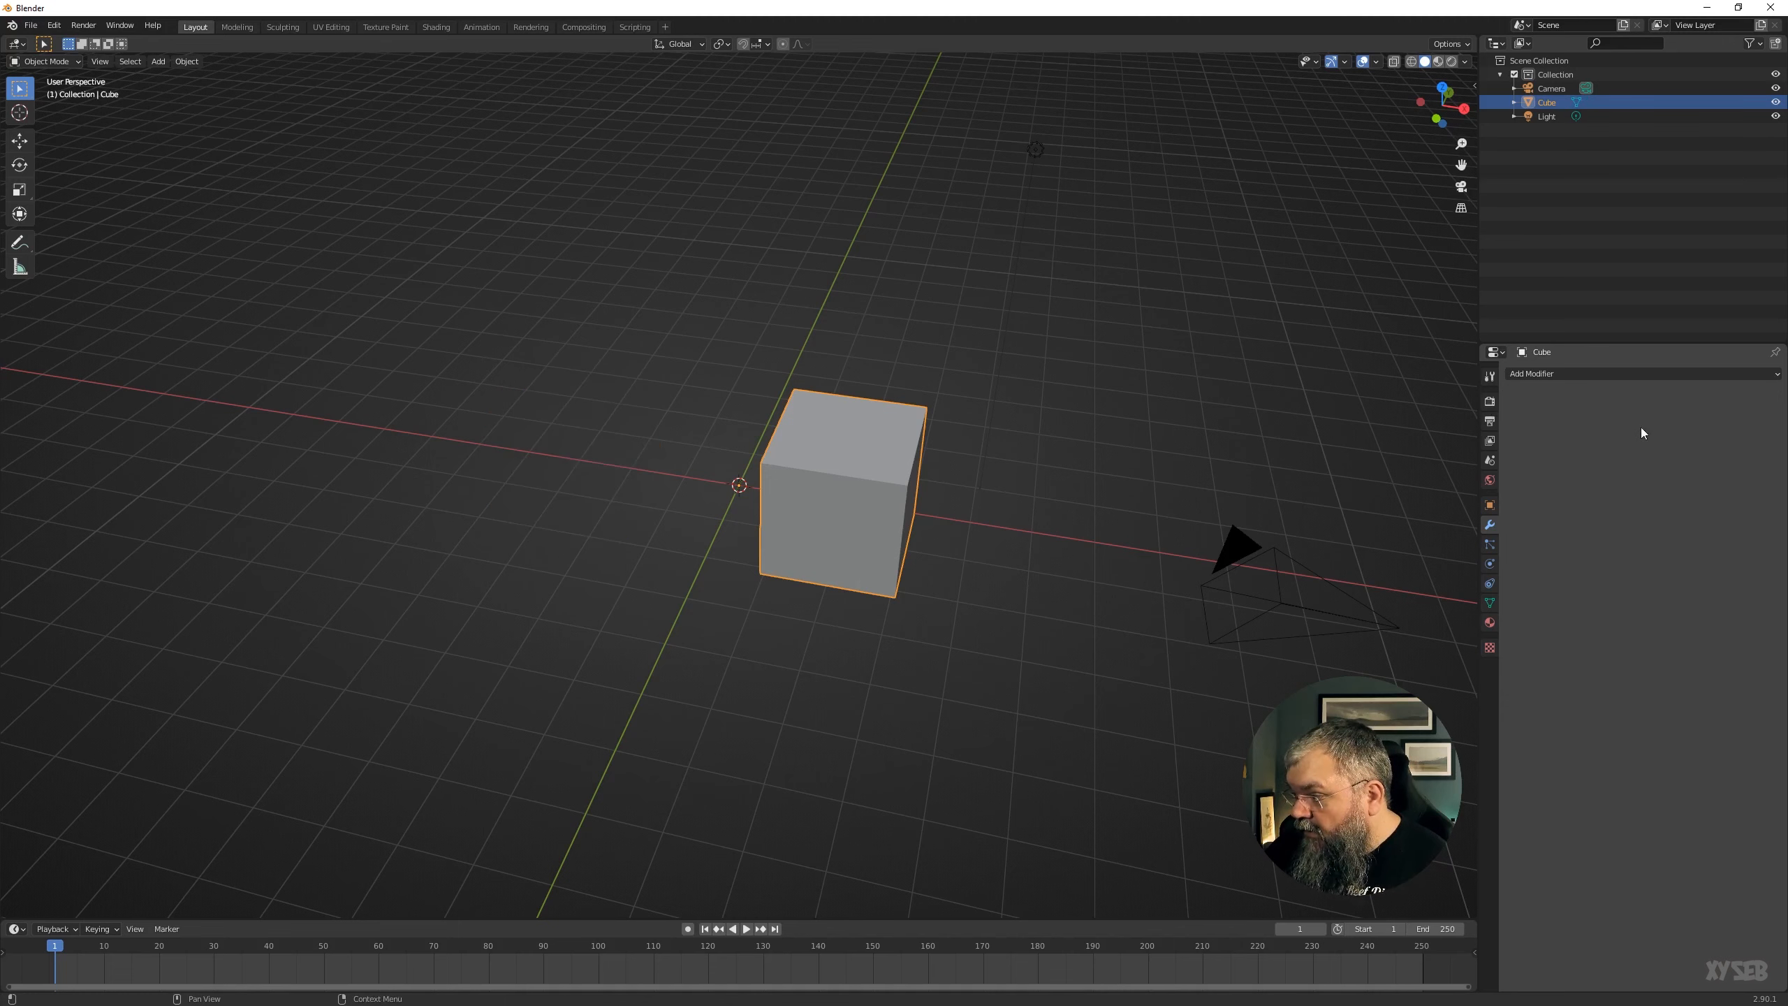
click(1609, 373)
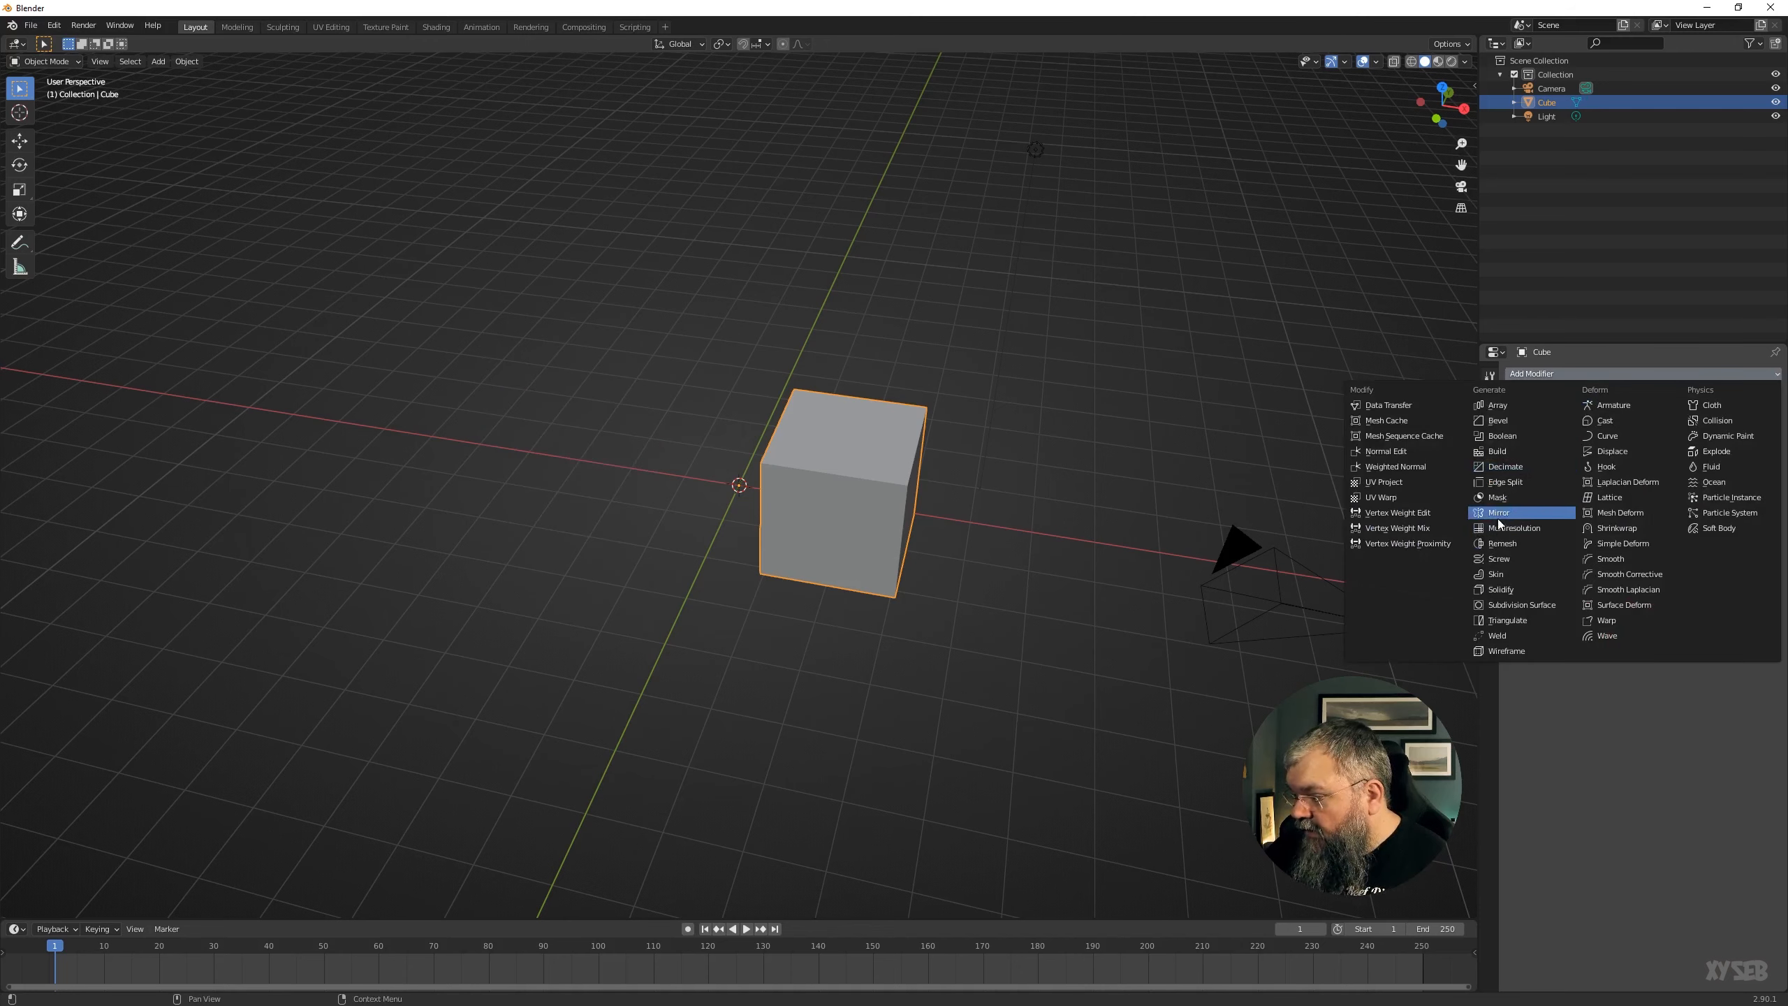
click(1499, 516)
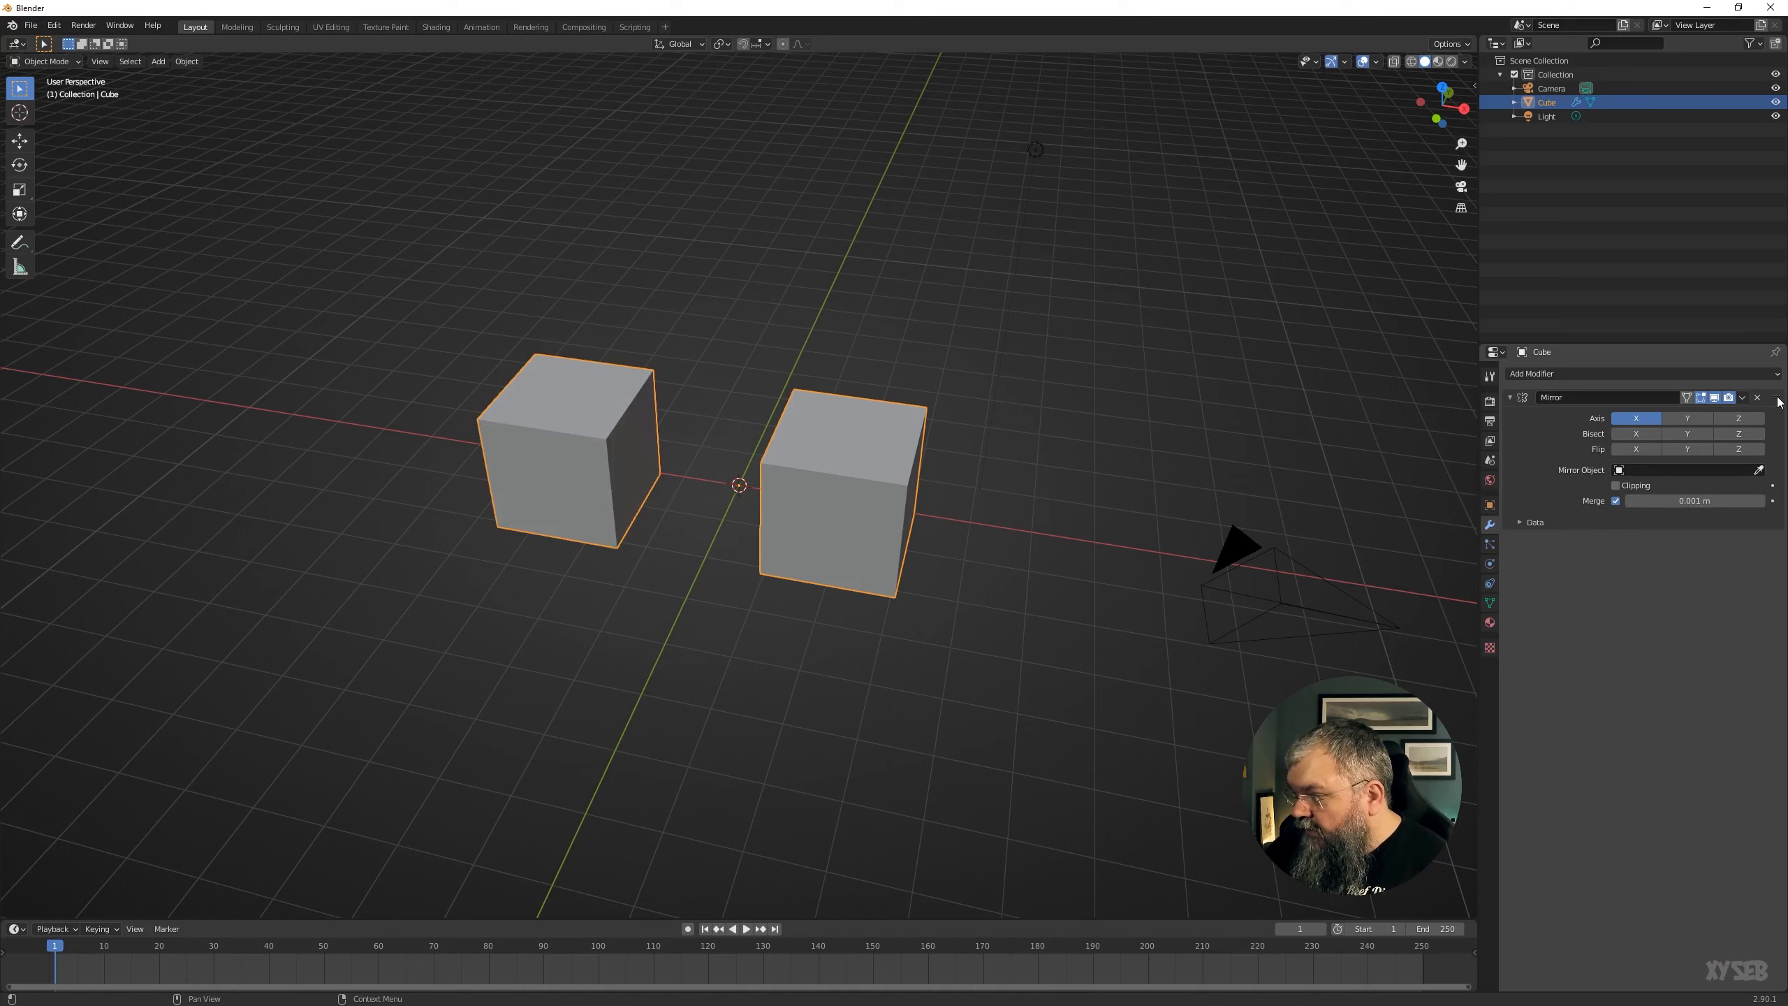
mouse_move(1777, 402)
mouse_down()
mouse_move(1775, 855)
mouse_move(1763, 396)
mouse_up()
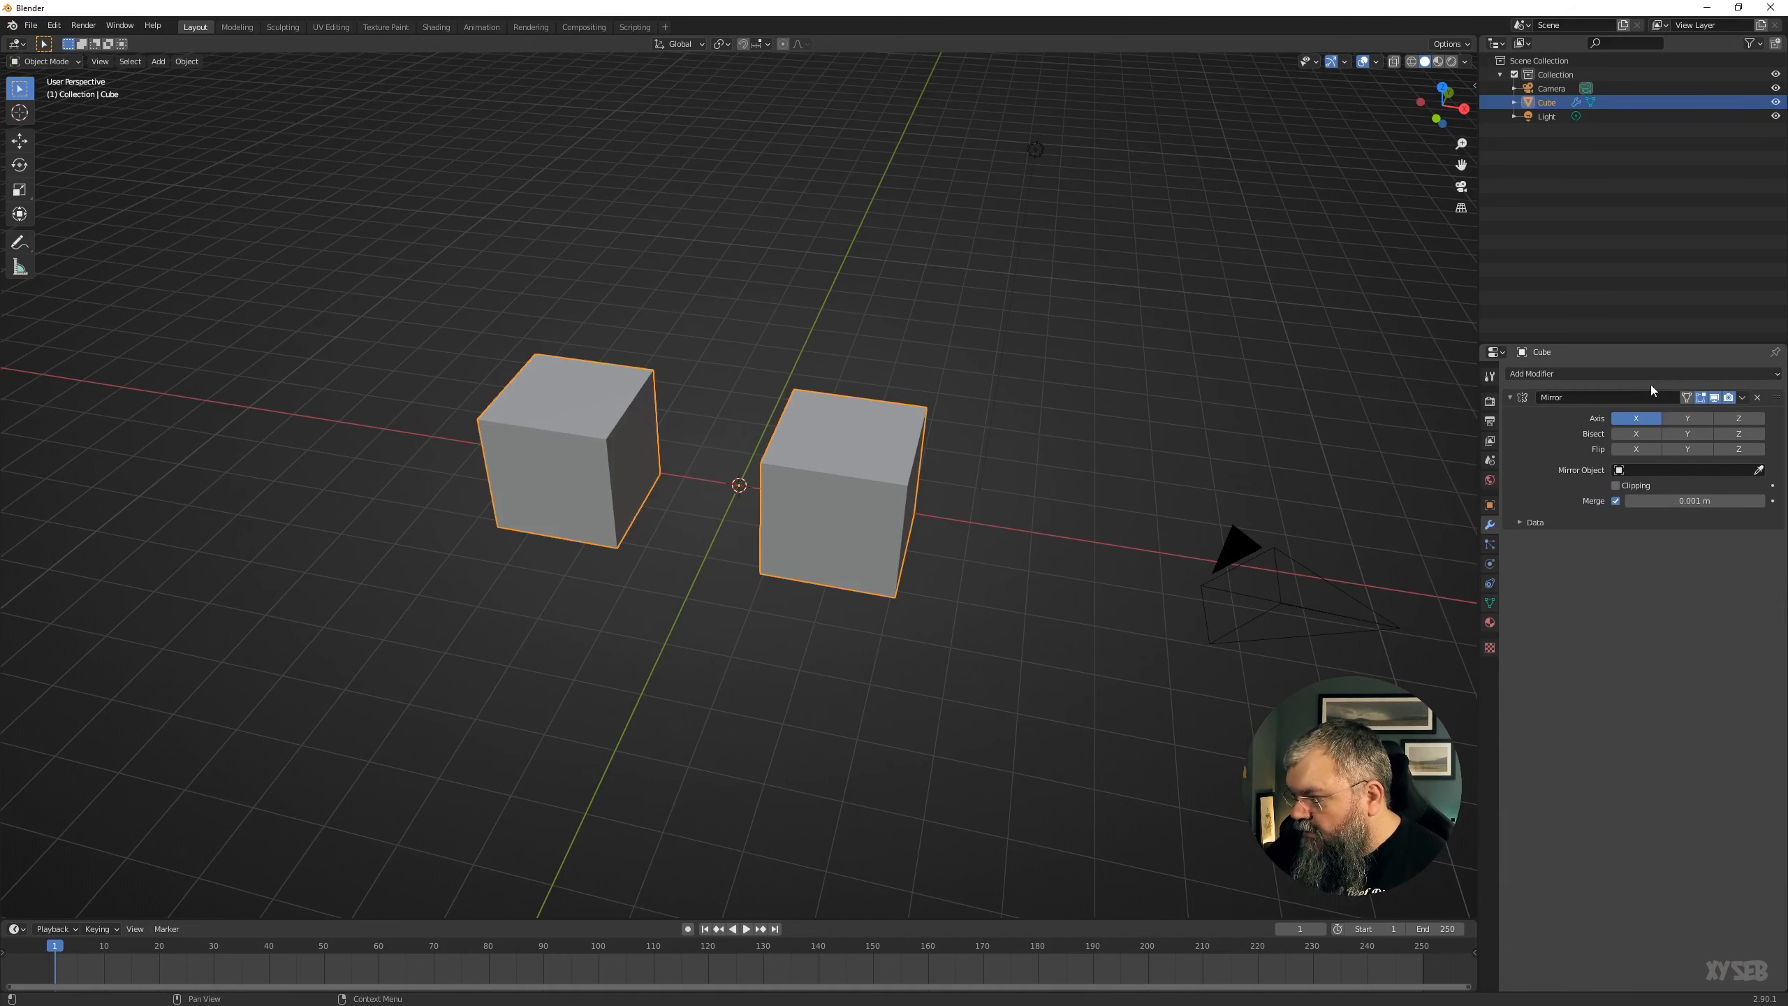
Add Solidify and Subdivision Surface modifiers below the Mirror modifier, and remove both again.
click(1576, 374)
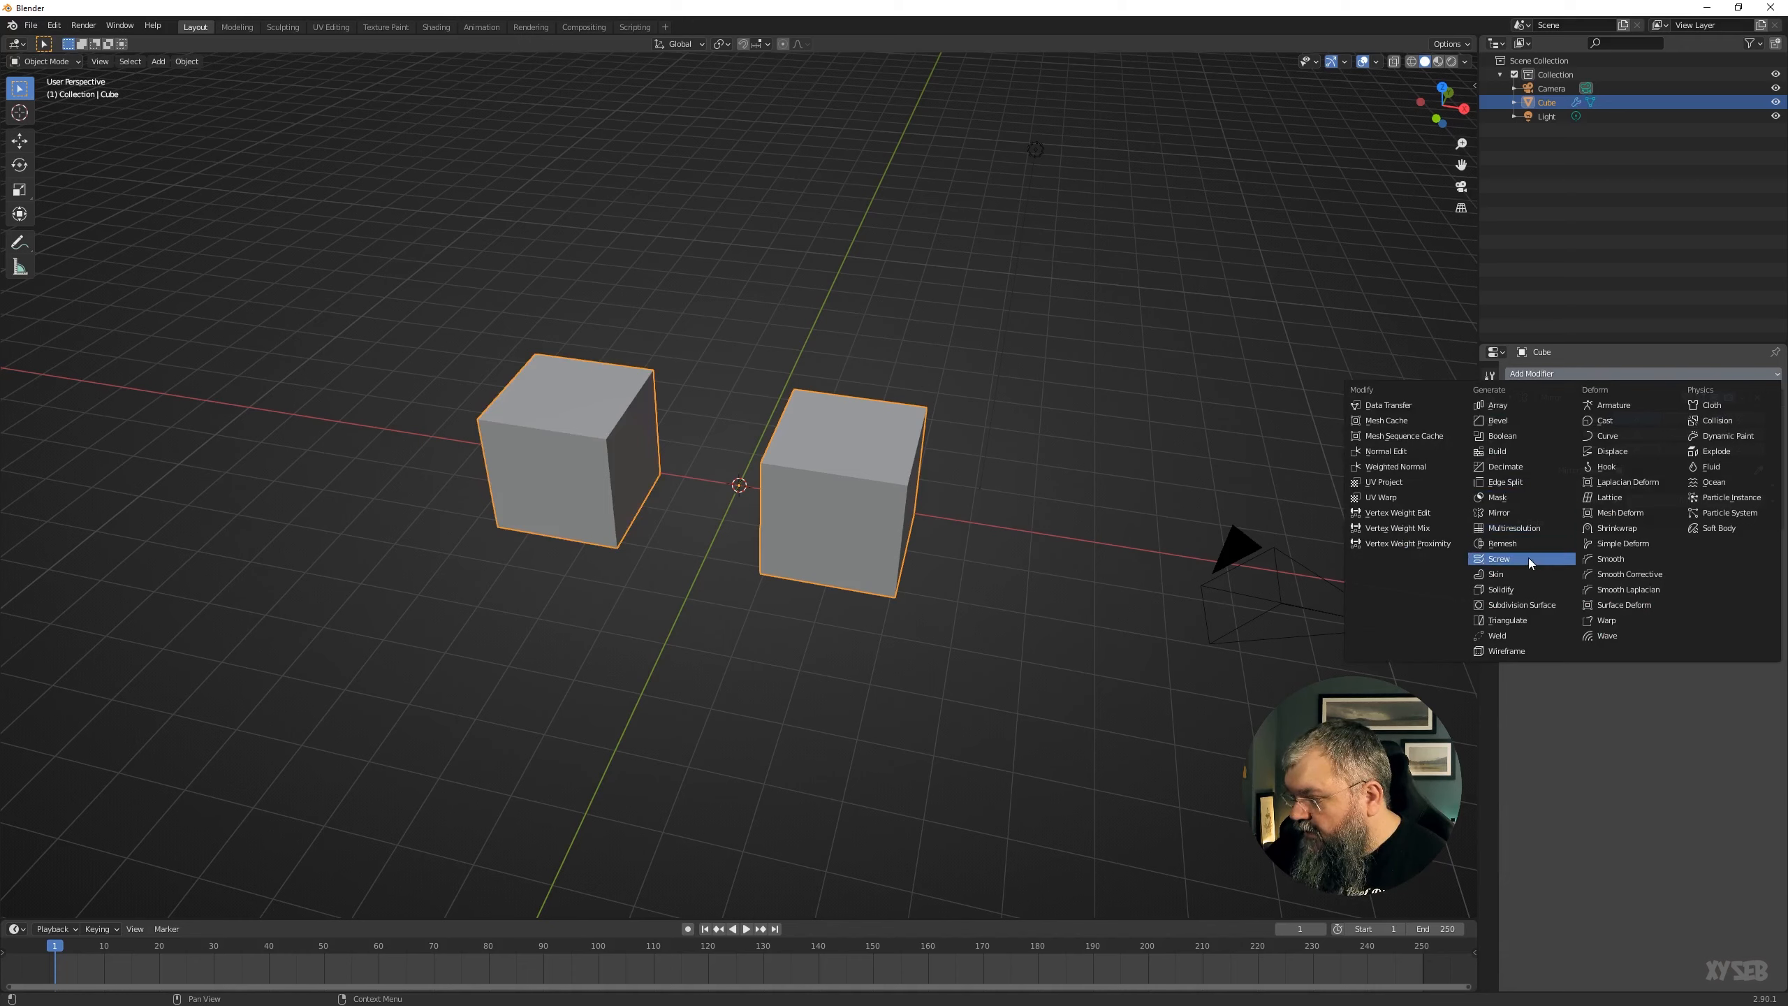
click(1514, 590)
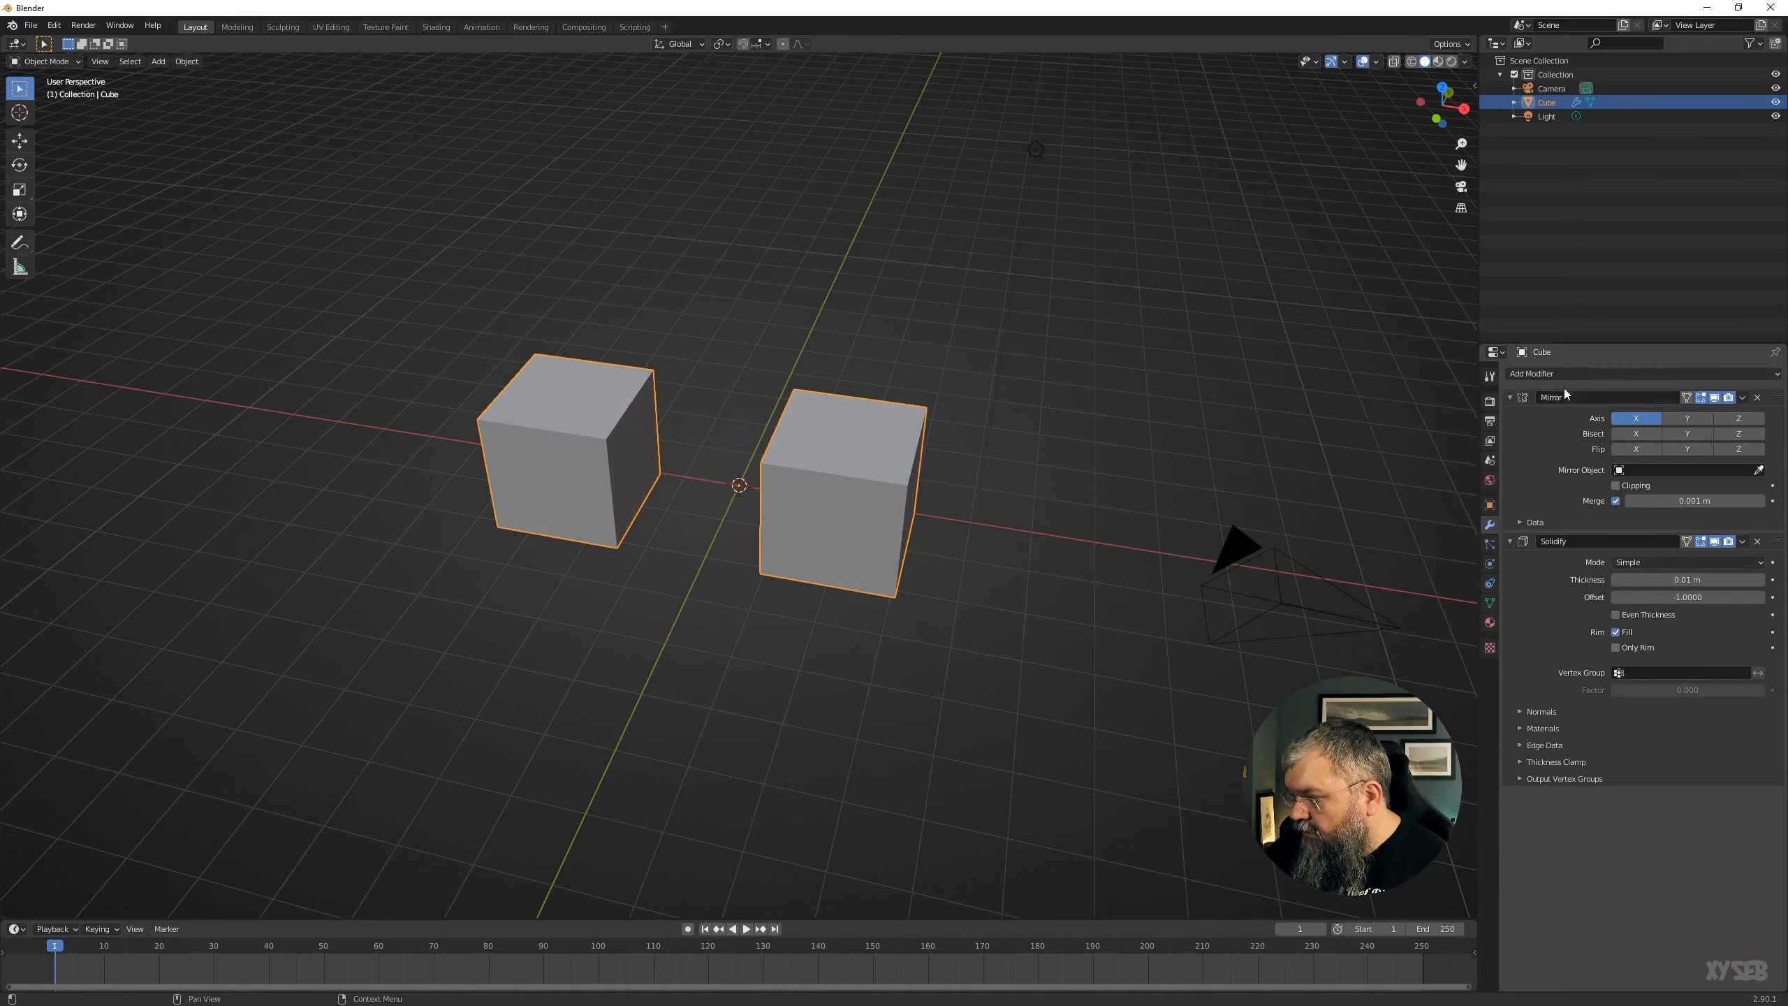
click(1575, 376)
click(1522, 605)
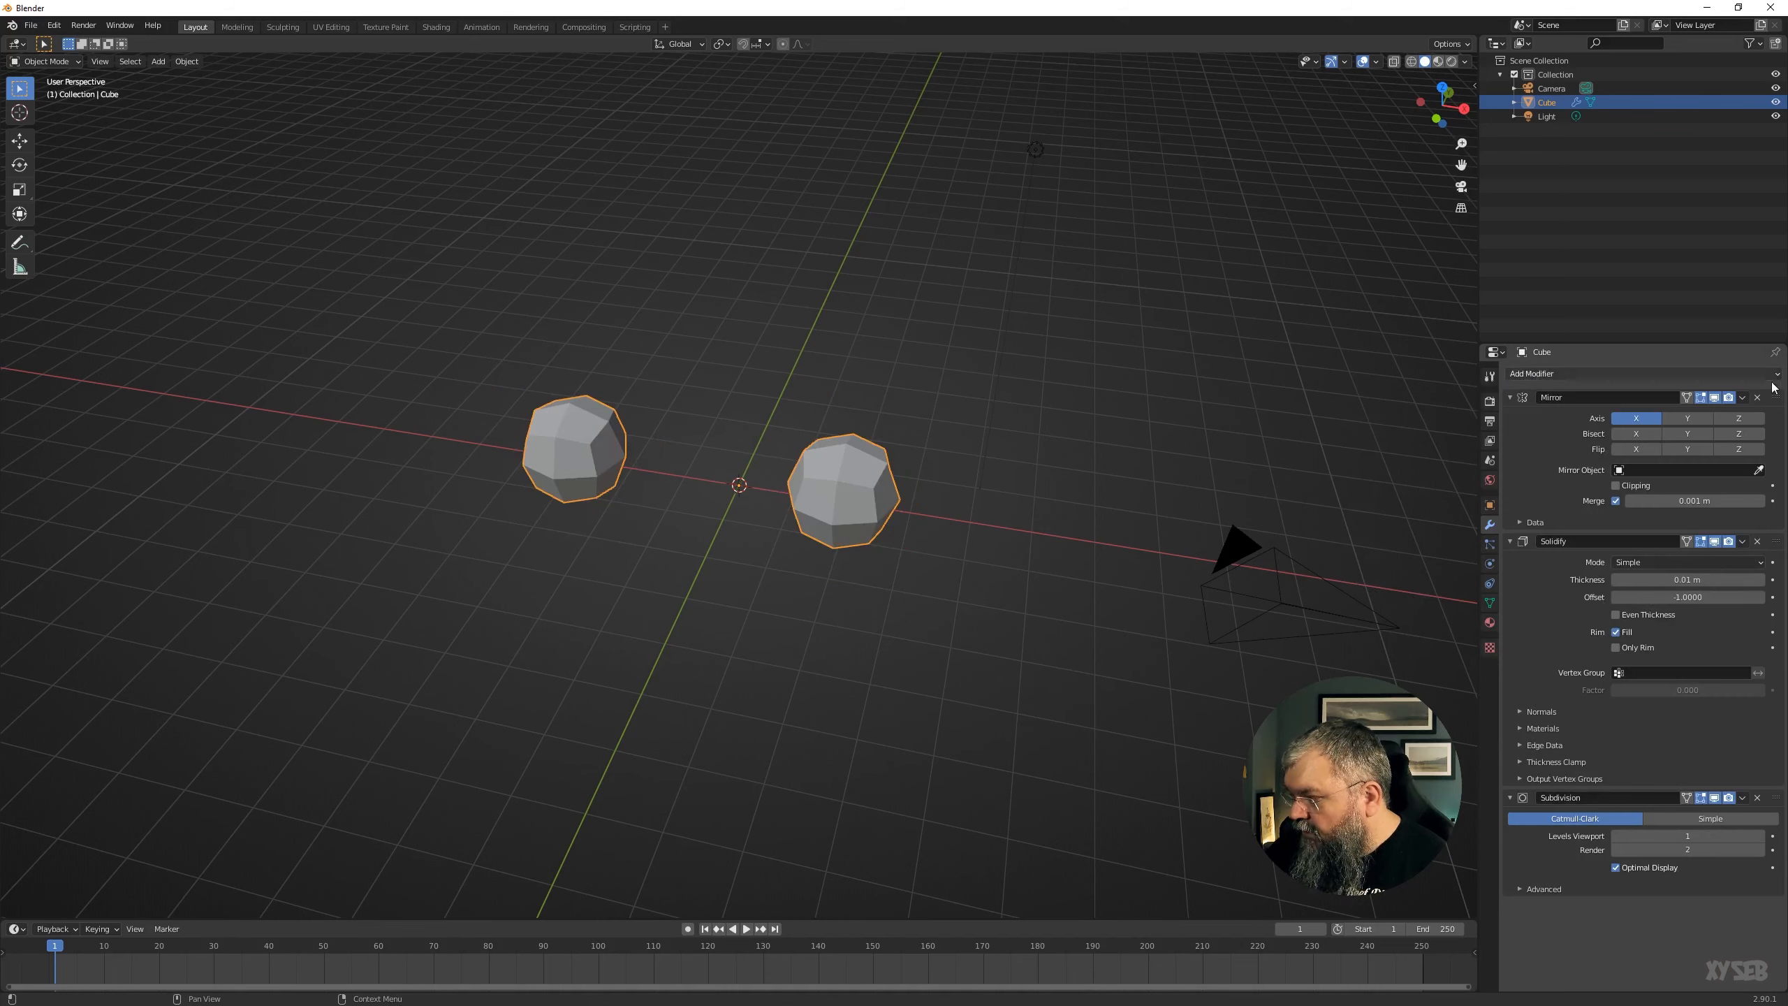
mouse_move(1777, 407)
mouse_down()
mouse_move(1755, 556)
mouse_move(1772, 810)
mouse_move(1775, 401)
mouse_up()
click(1758, 541)
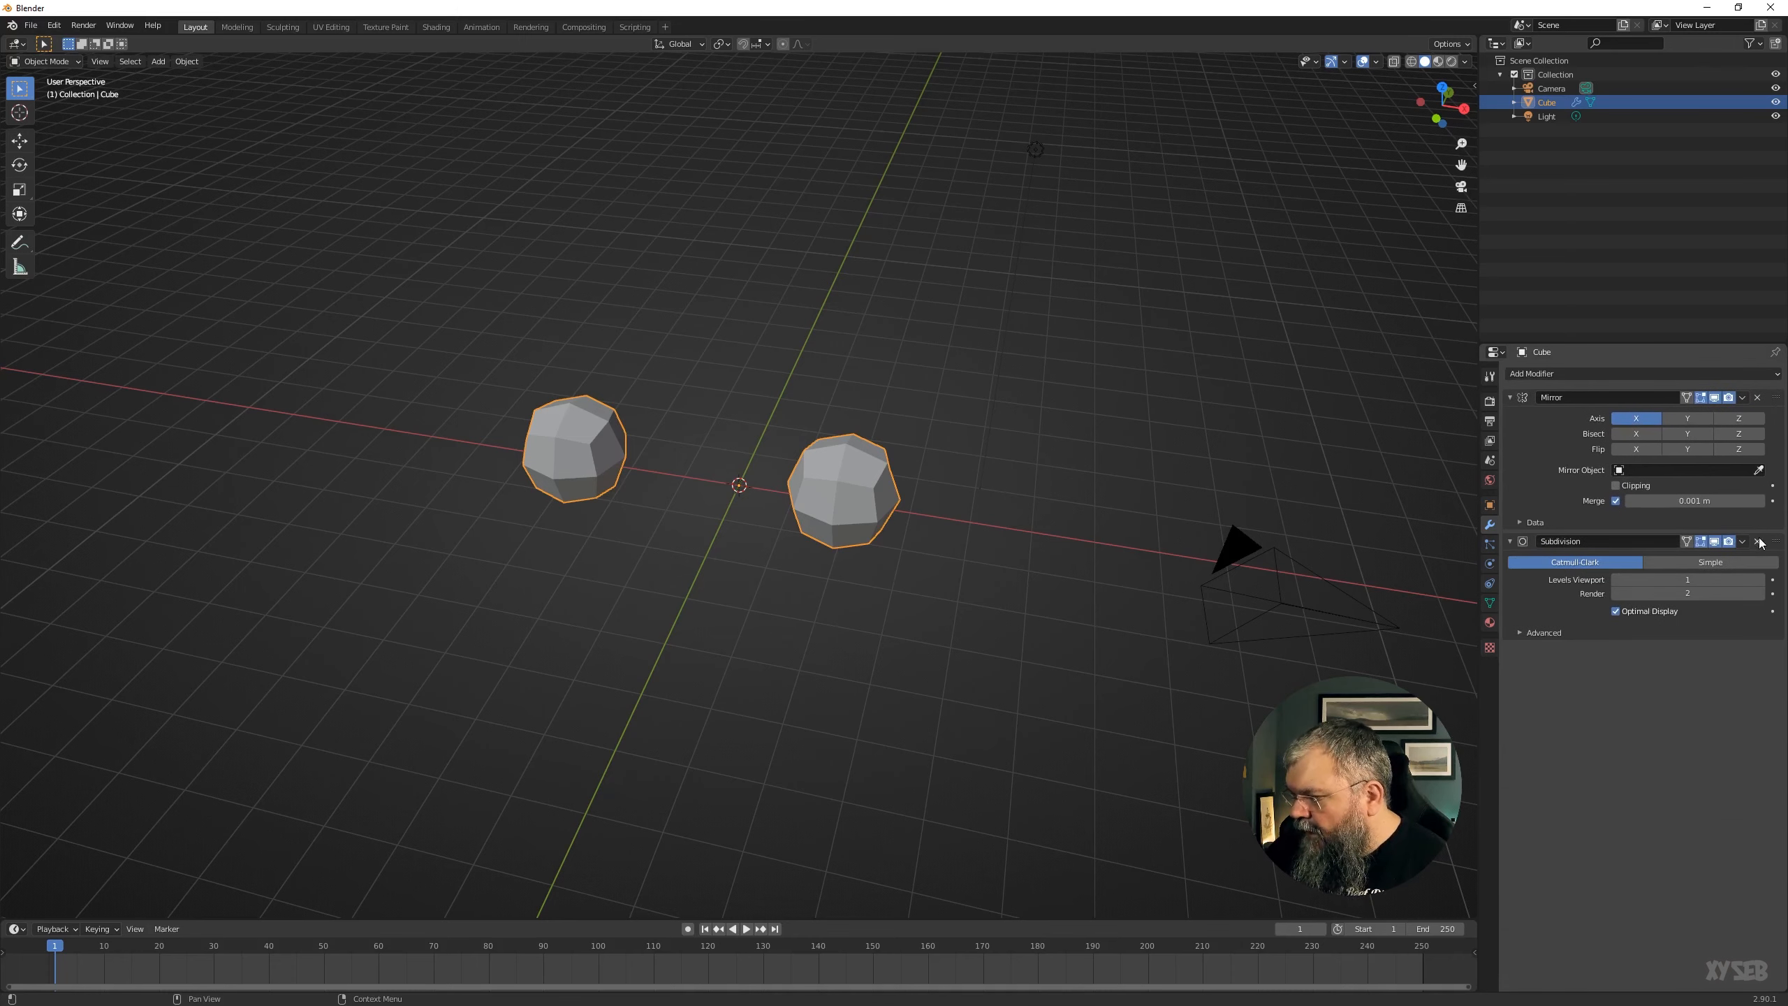
click(1758, 541)
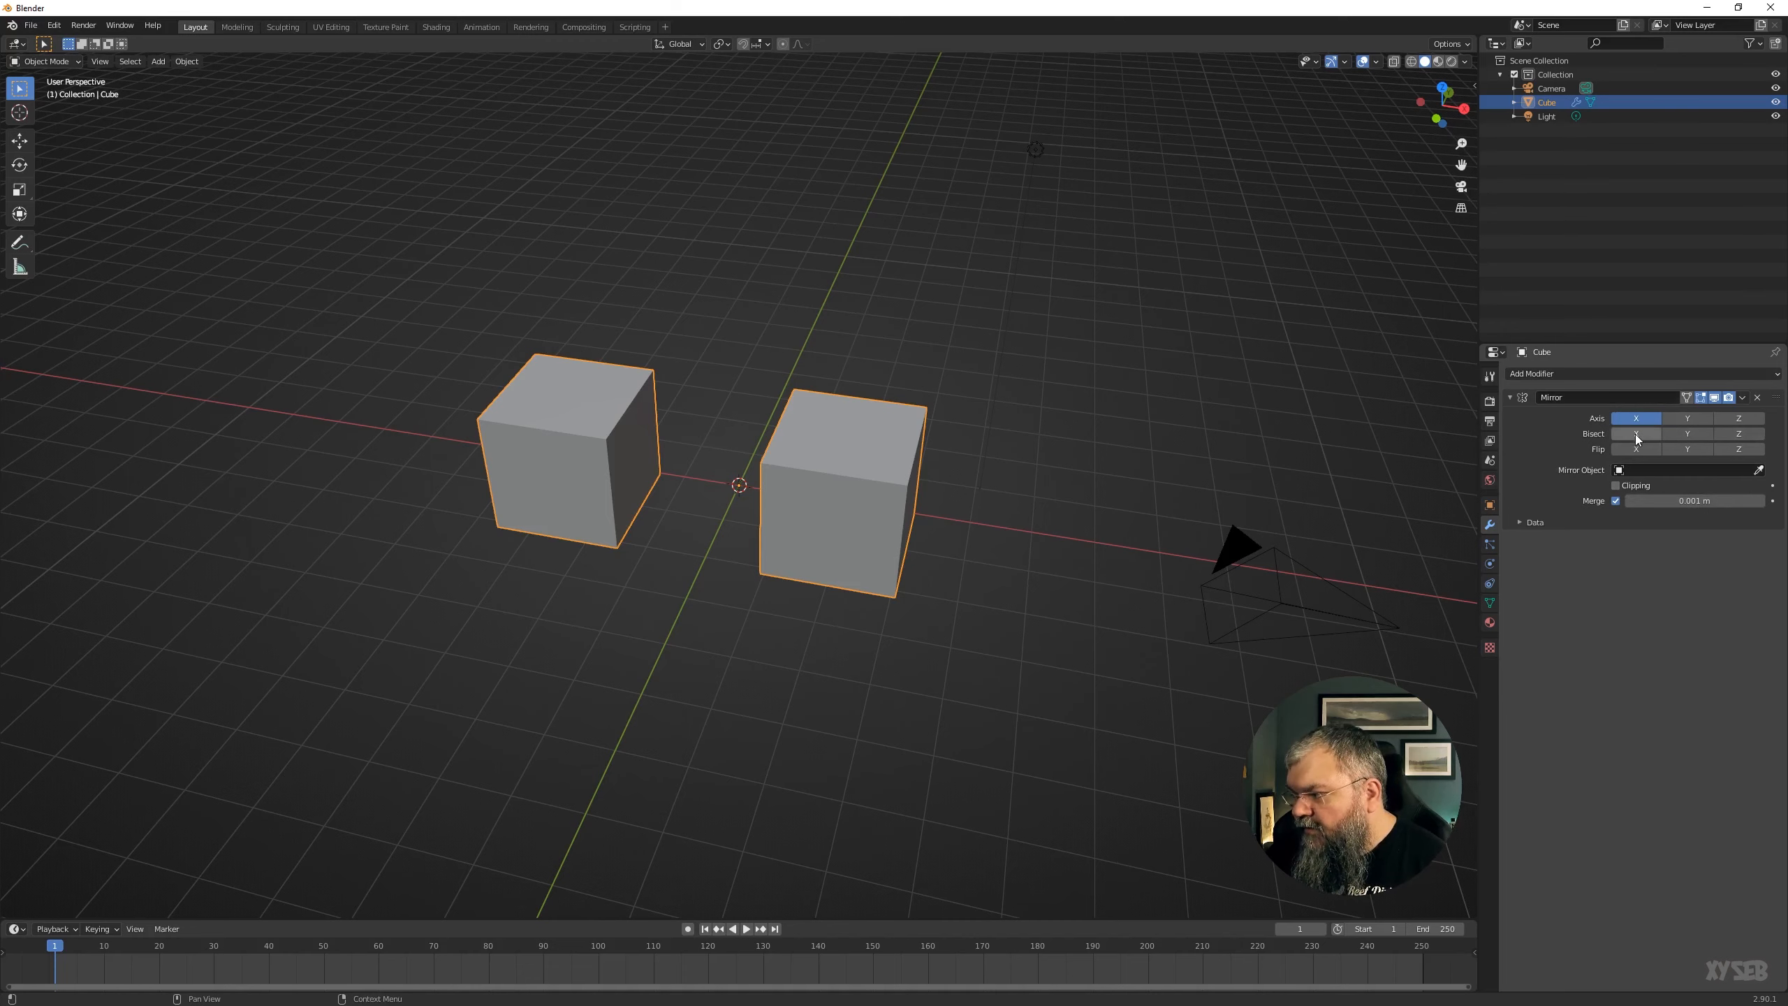
Enable the Y and Z axes of the Mirror modifier in addition to X.
middle_drag(810, 524, 831, 529)
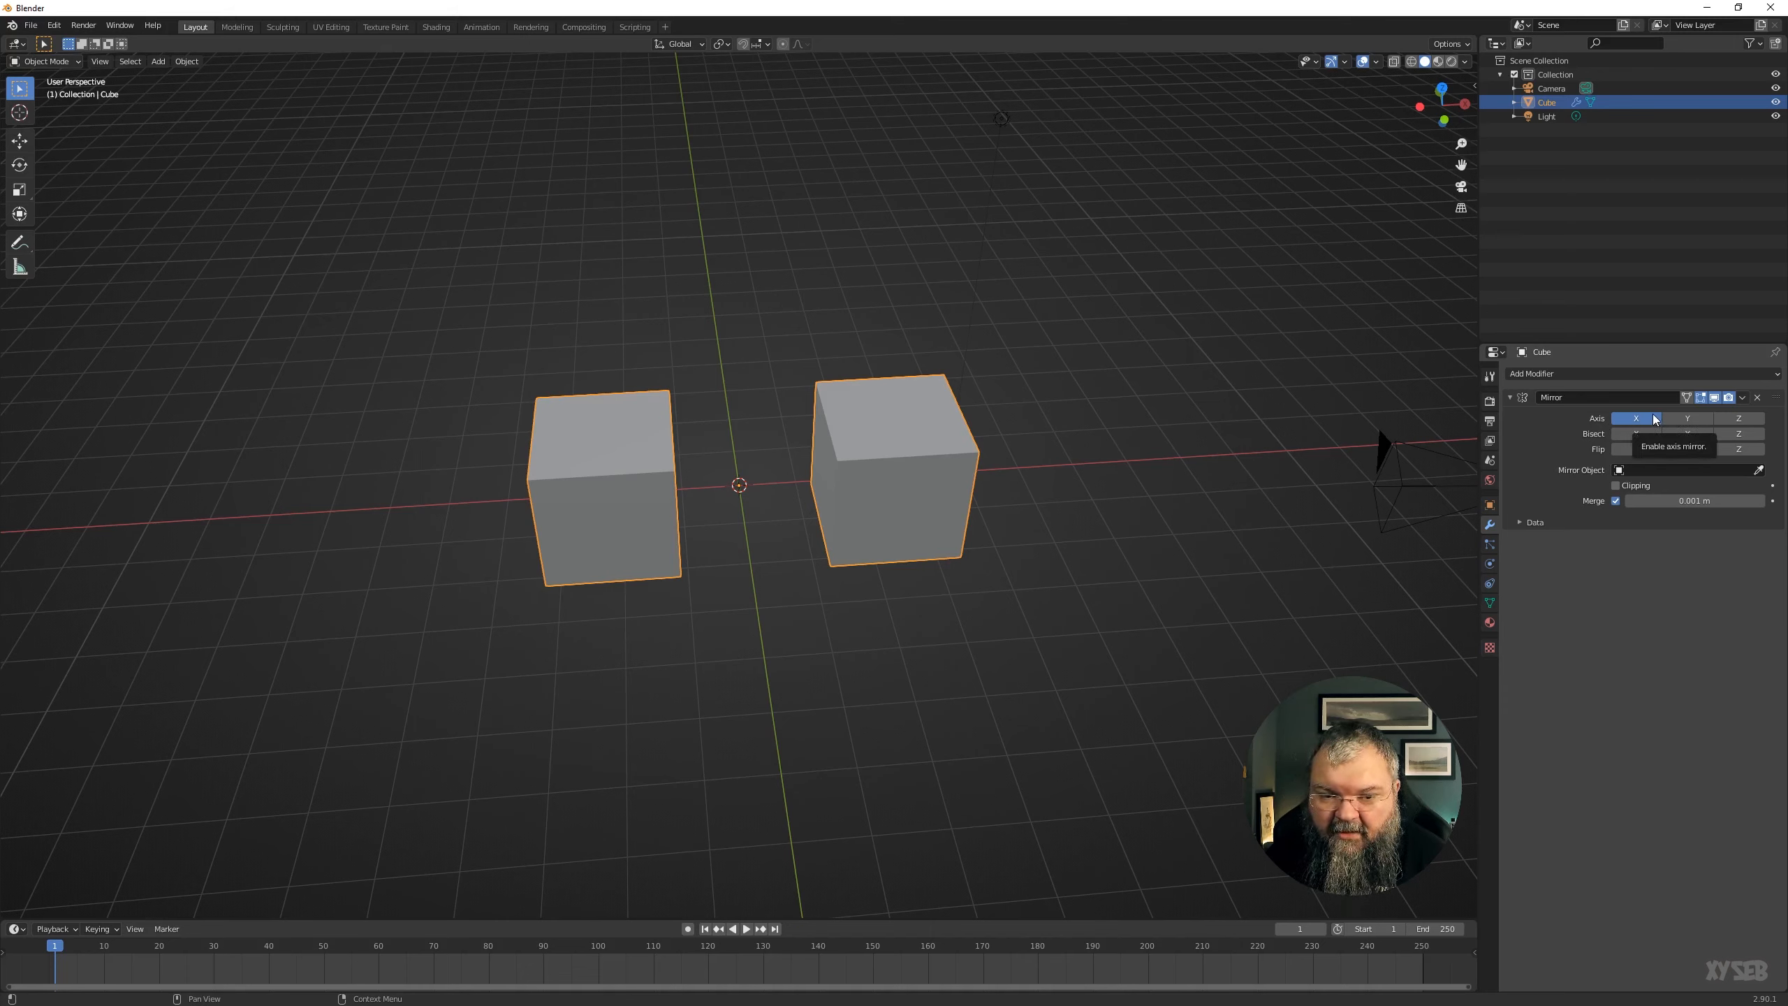
click(1672, 417)
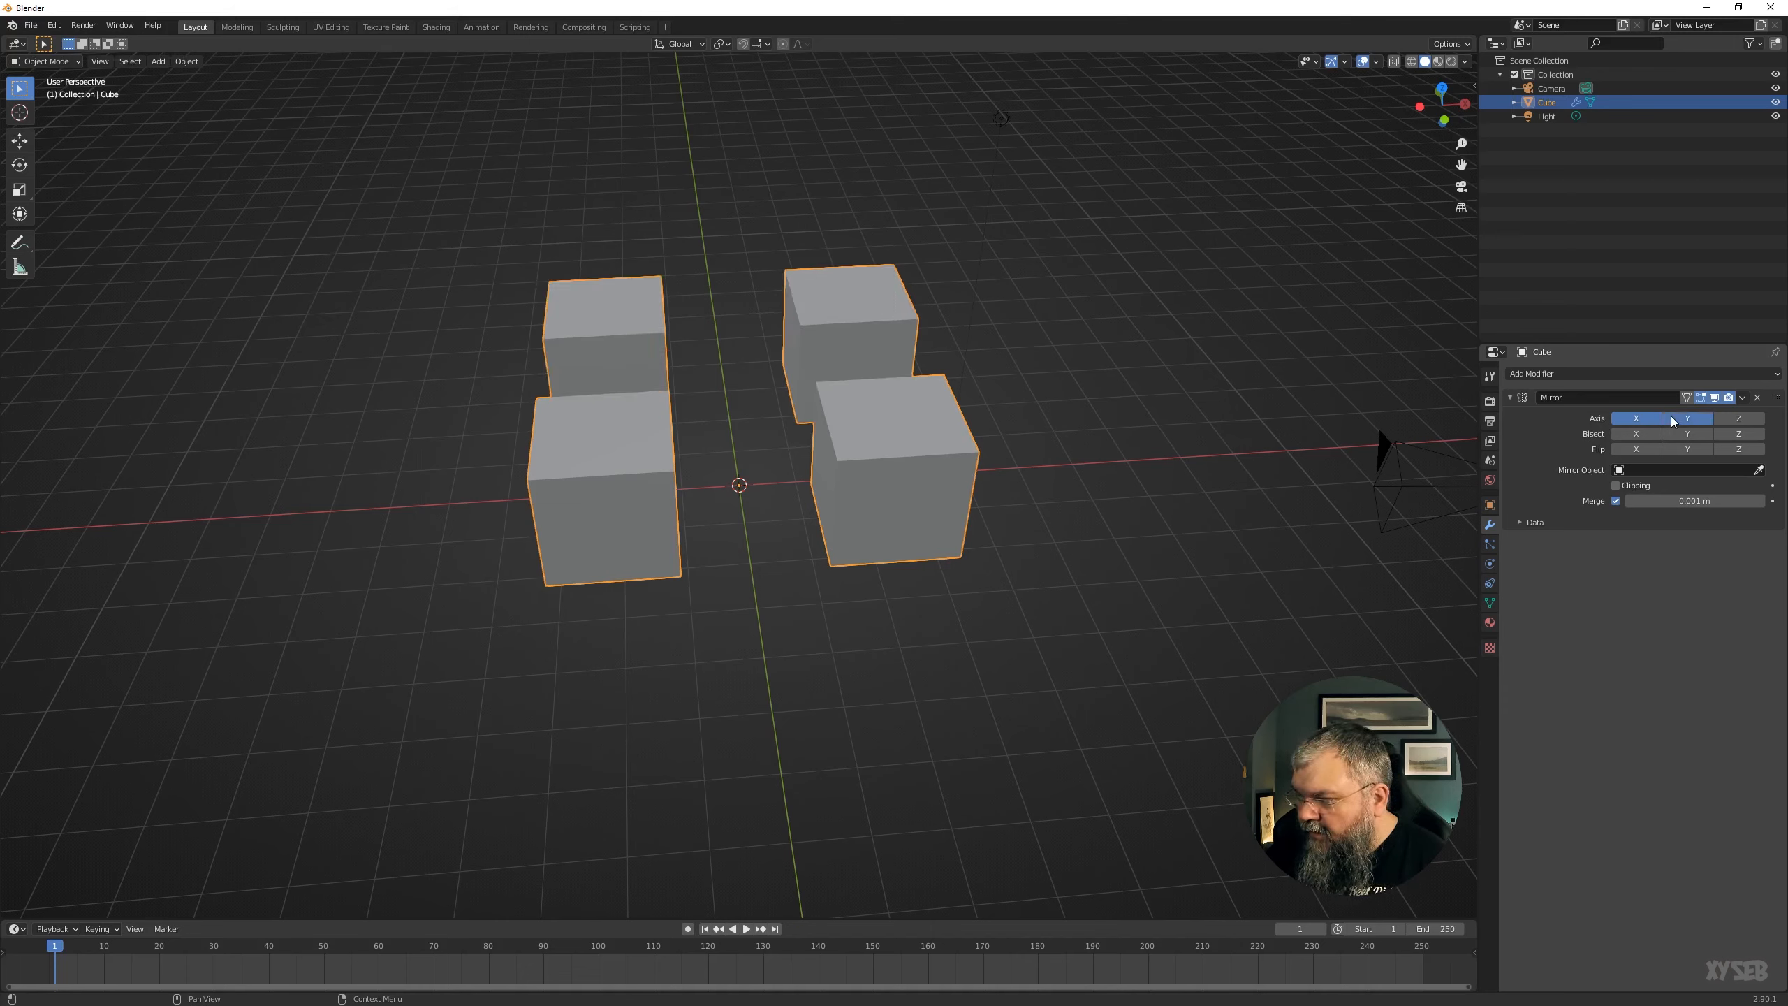
click(1731, 420)
middle_drag(1036, 573, 1042, 514)
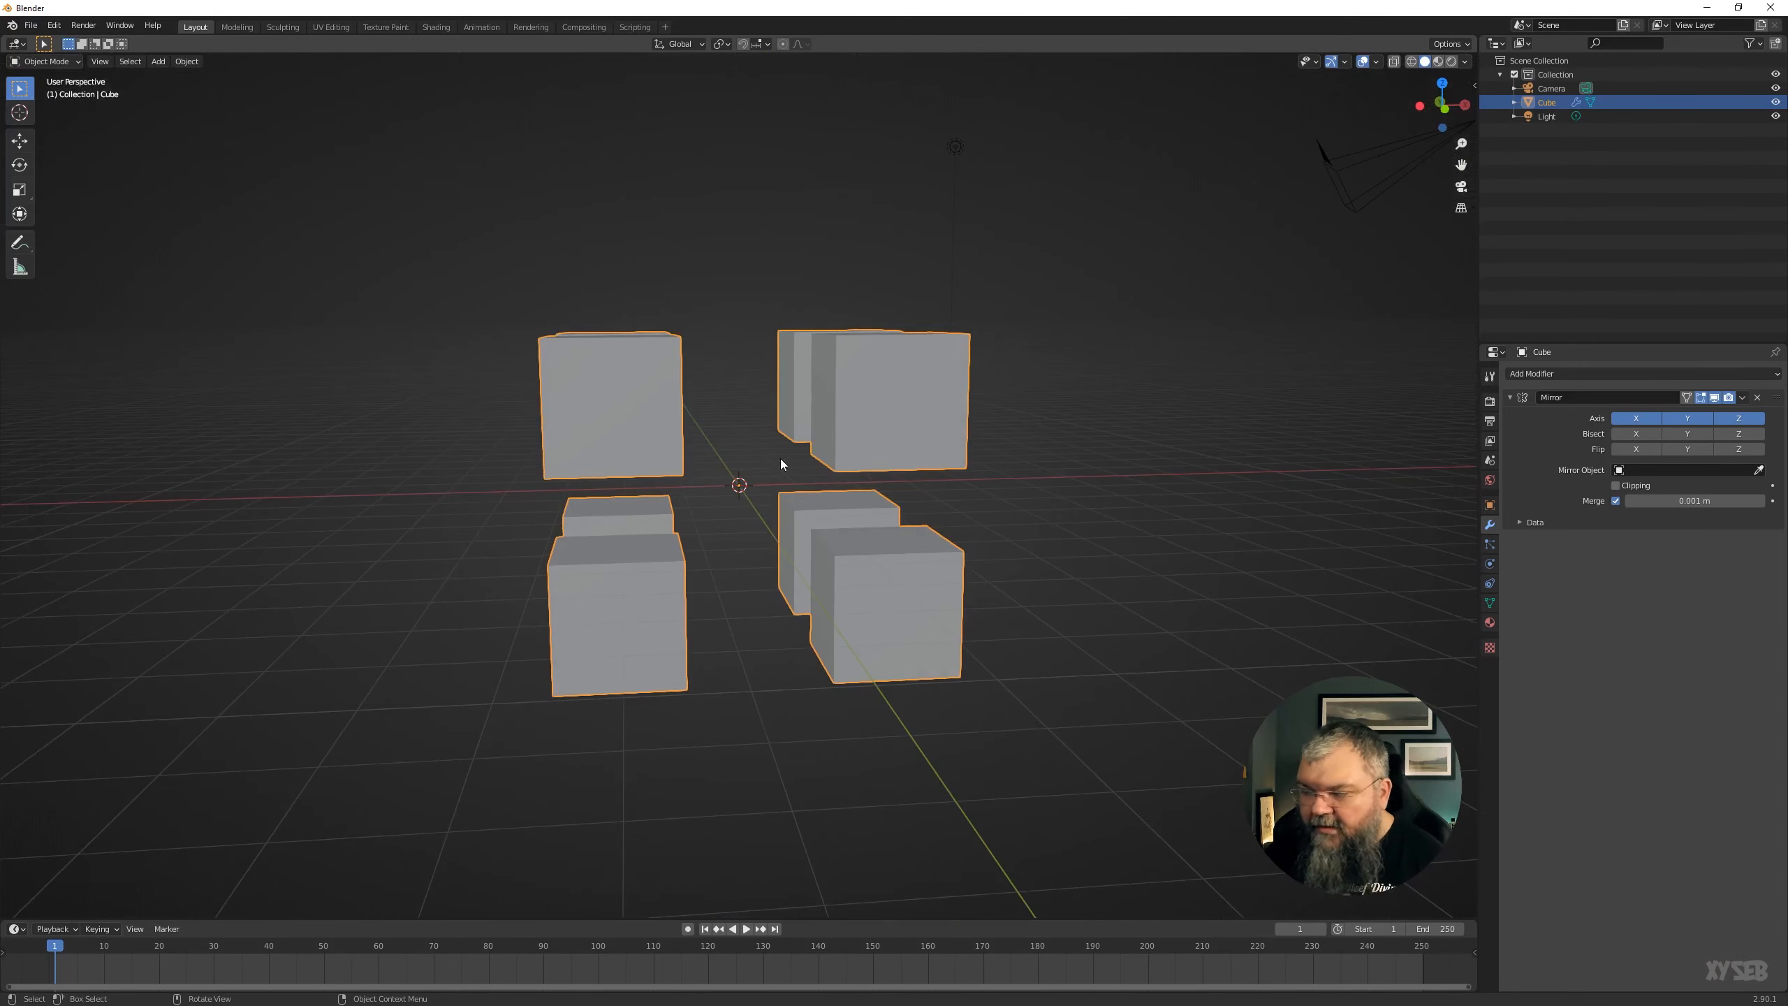
Try moving the original cube's lower front corner vertex in Edit Mode, cancel the move and return to Object Mode.
middle_drag(780, 459, 816, 462)
key(Tab)
click(878, 468)
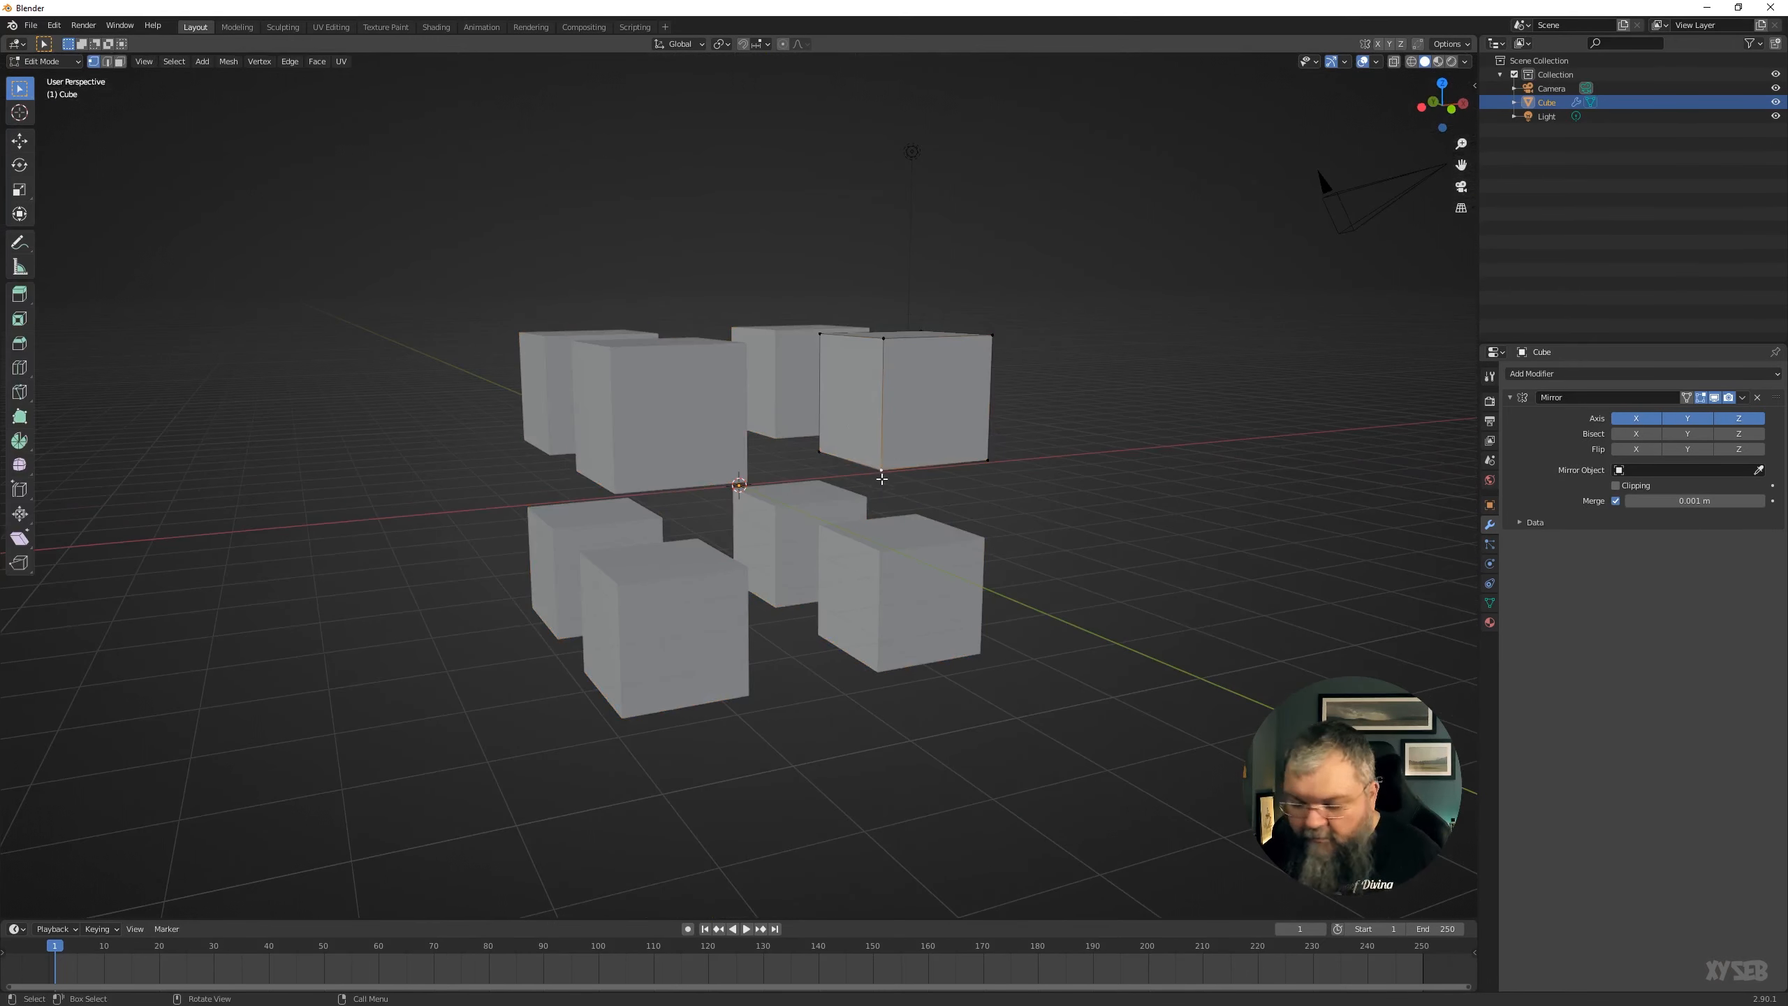
key(g)
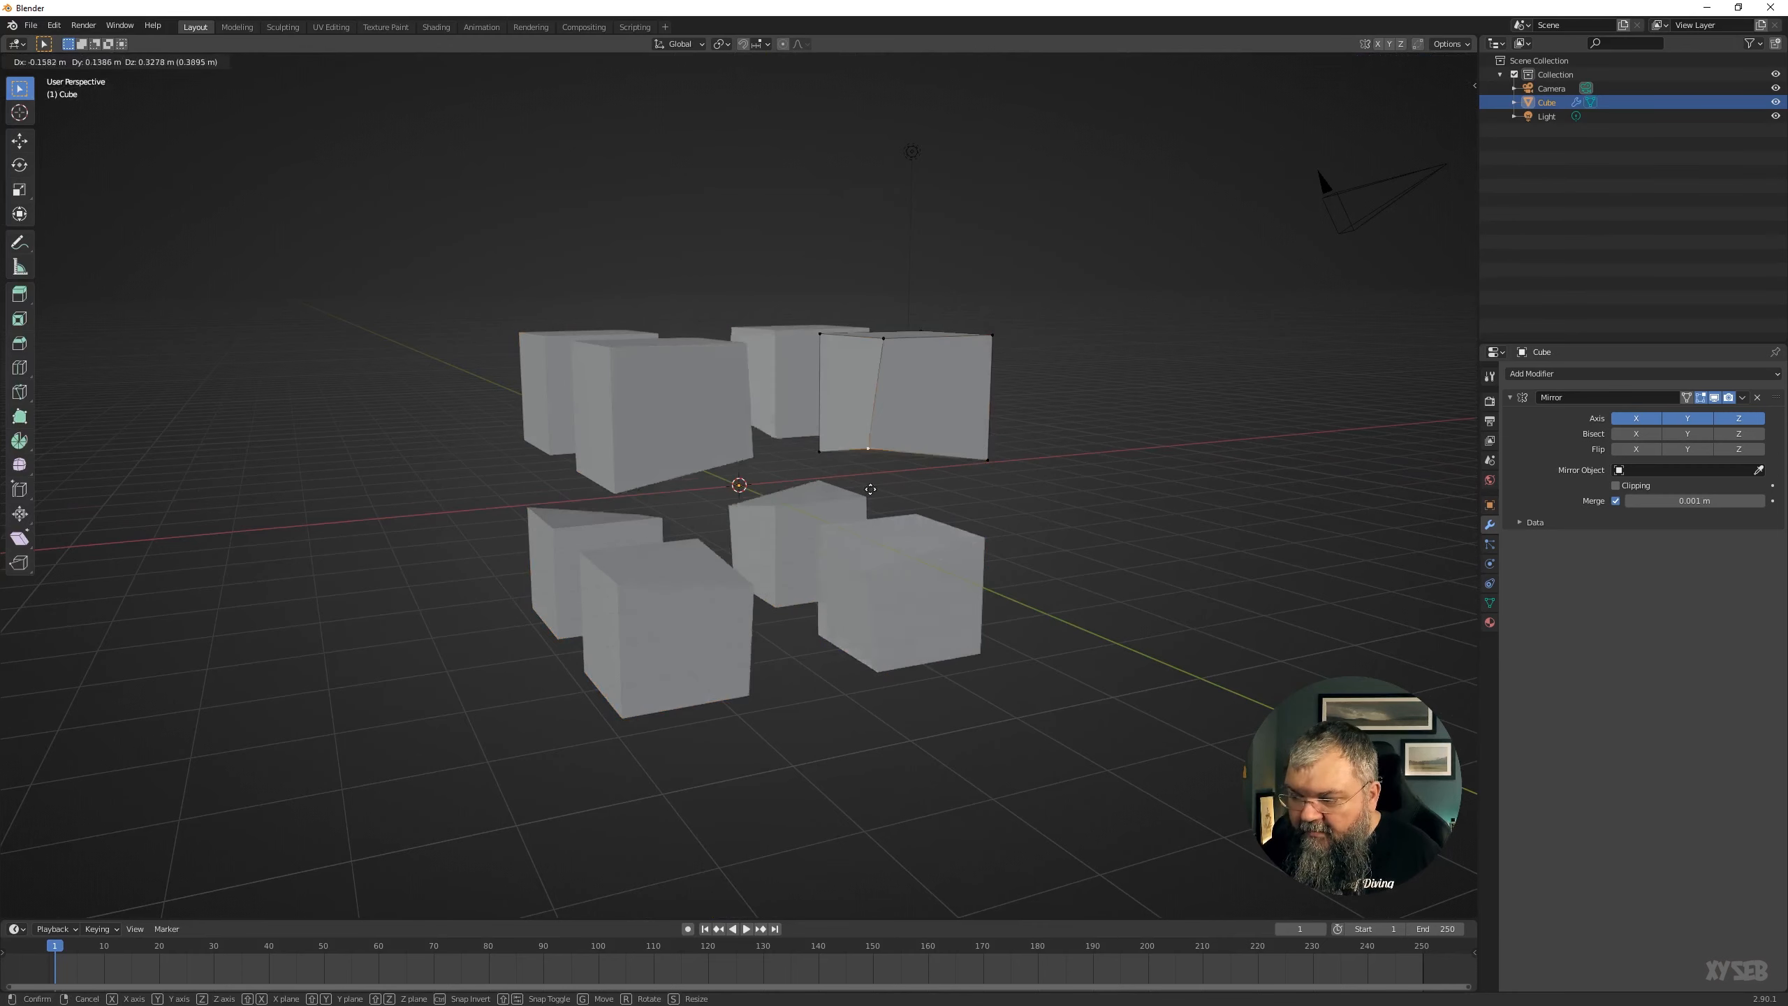
key(Escape)
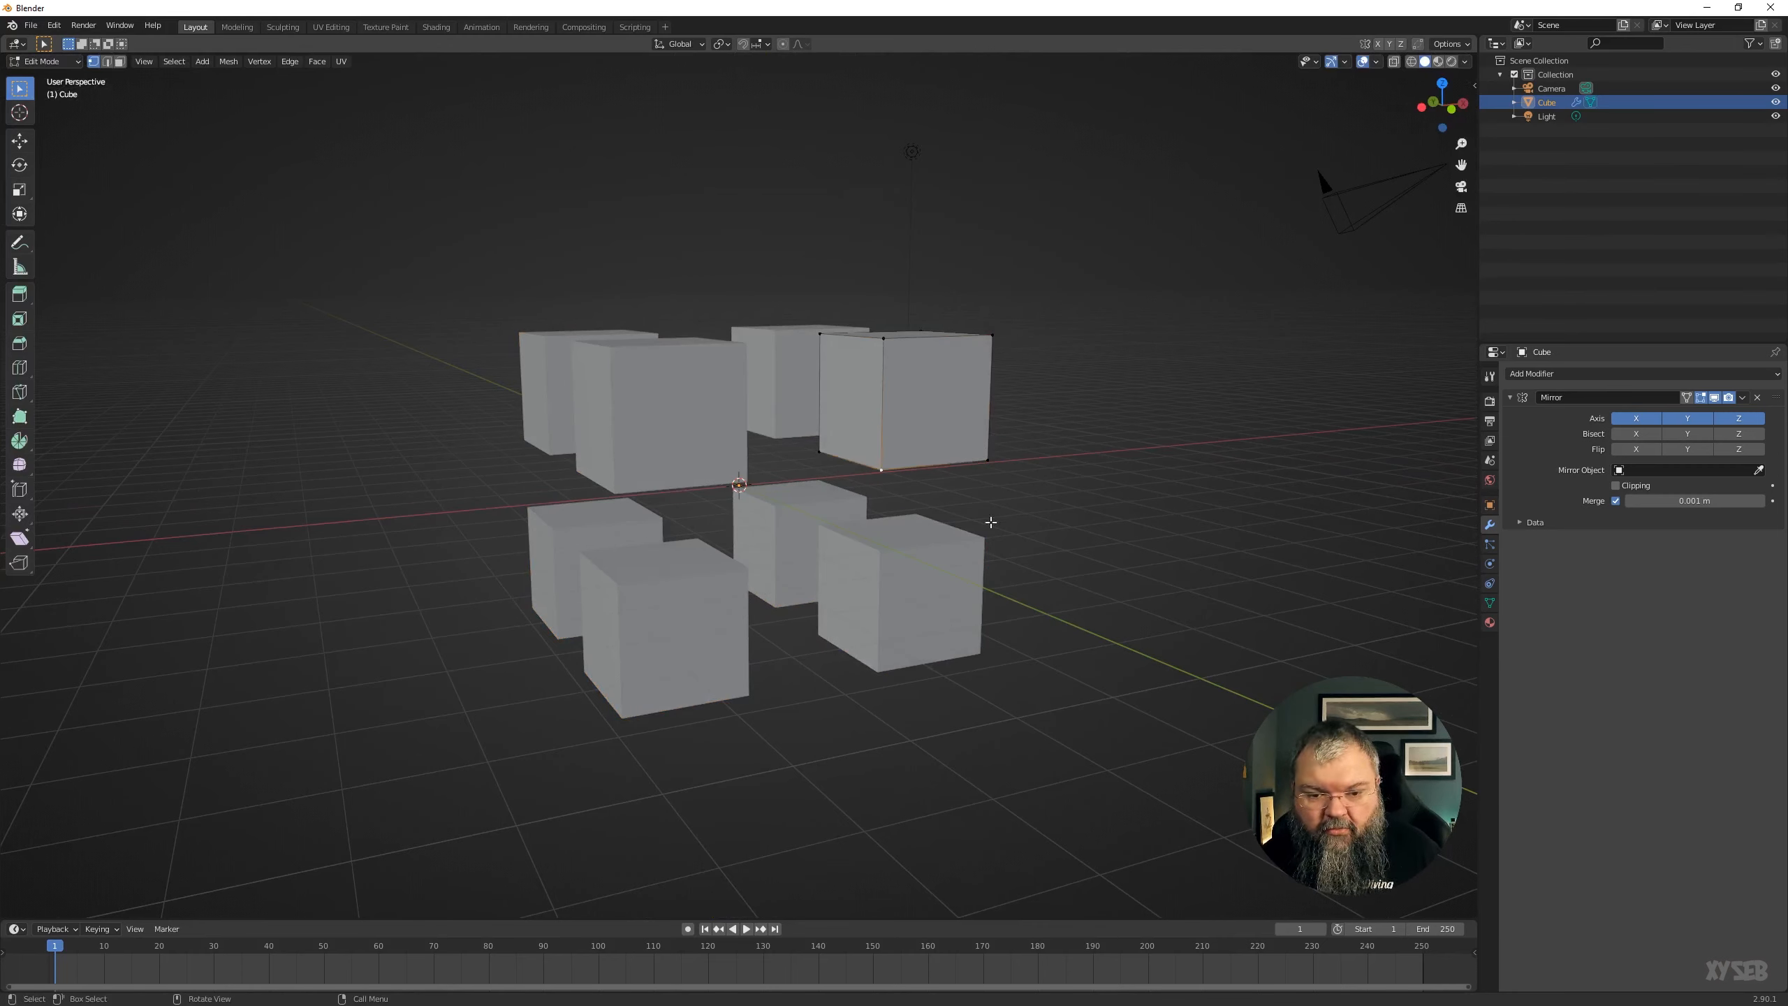
key(Tab)
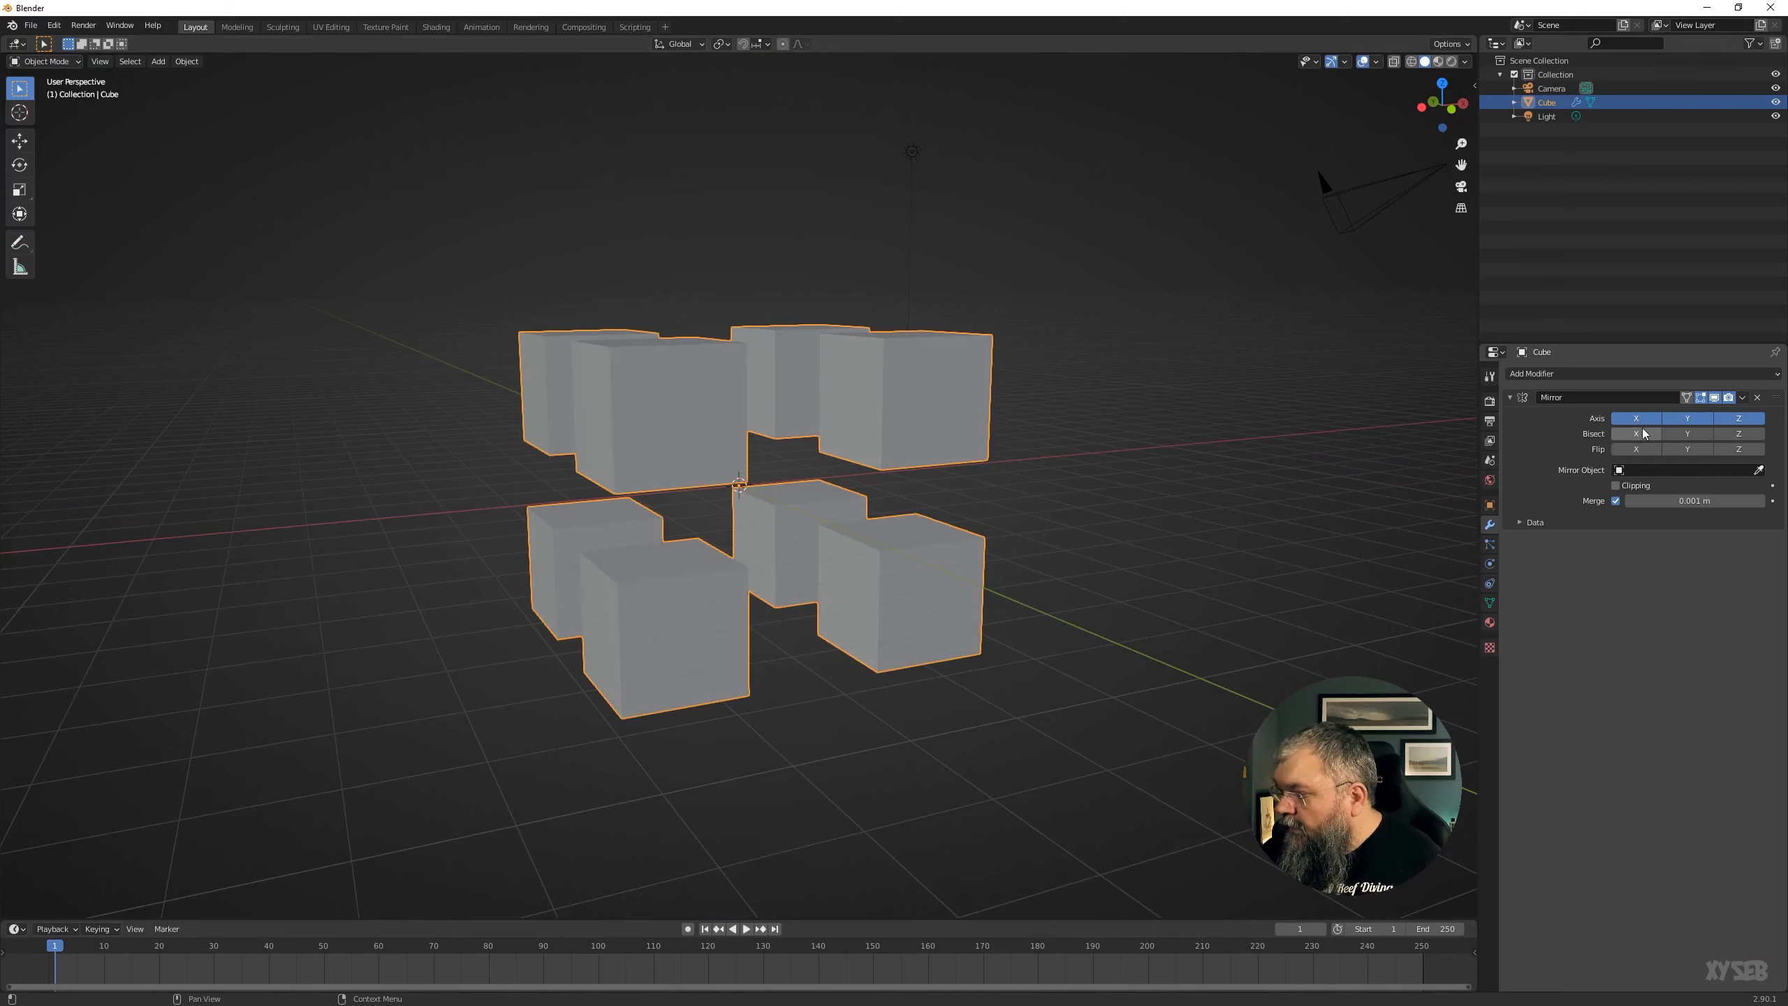
Toggle the Mirror modifier's X, Y and Z axes individually, leaving only X enabled.
click(1677, 420)
click(1636, 418)
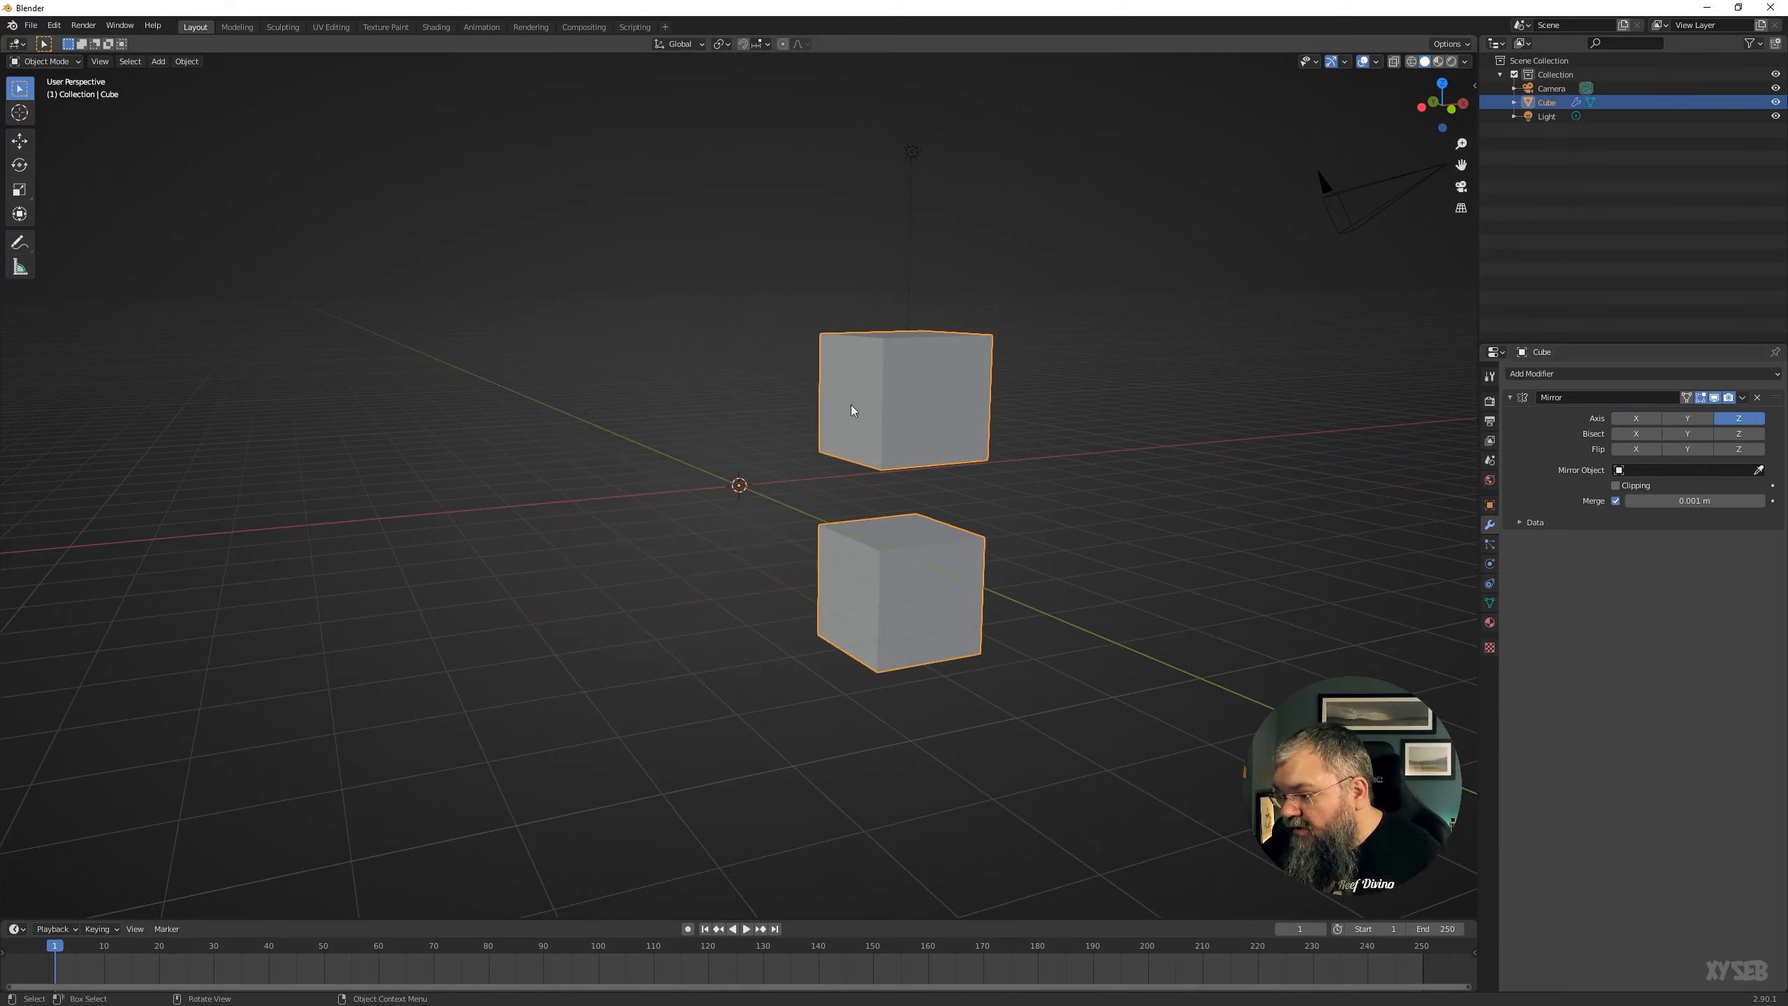
click(1636, 418)
click(1738, 418)
click(1636, 418)
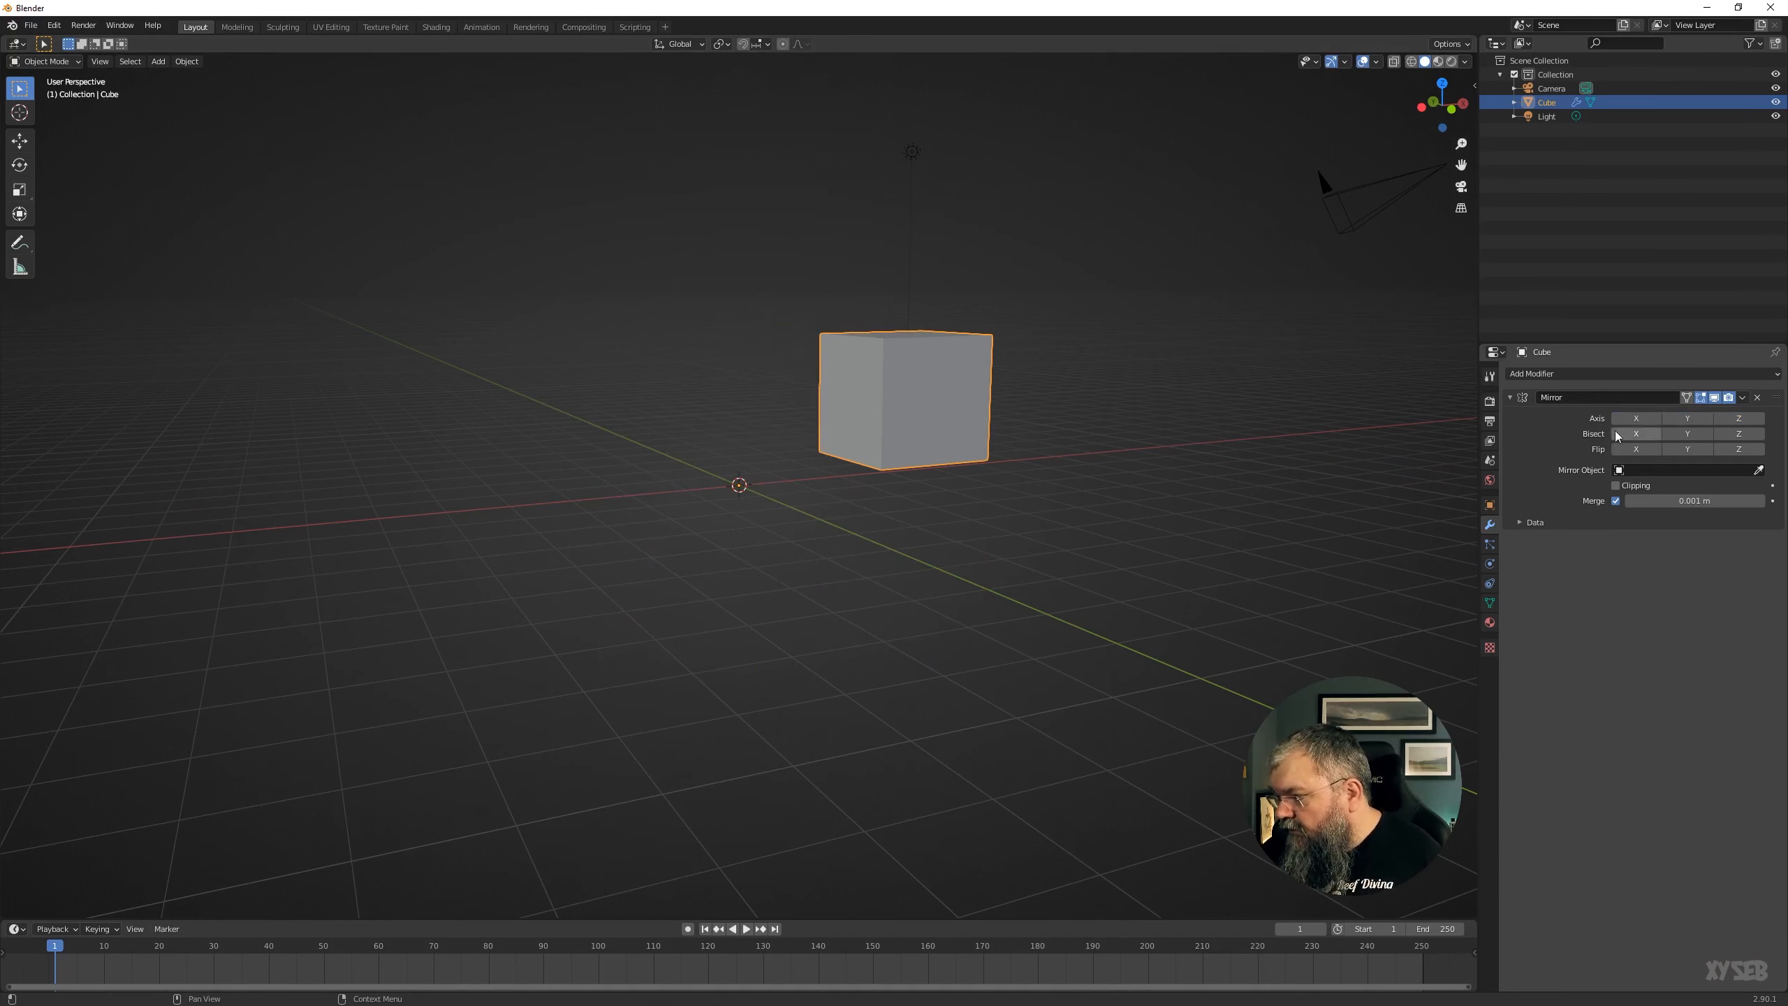
click(1635, 418)
Select the whole cube mesh in Edit Mode and rotate it diagonally in the top view.
middle_drag(774, 470, 685, 445)
key(Tab)
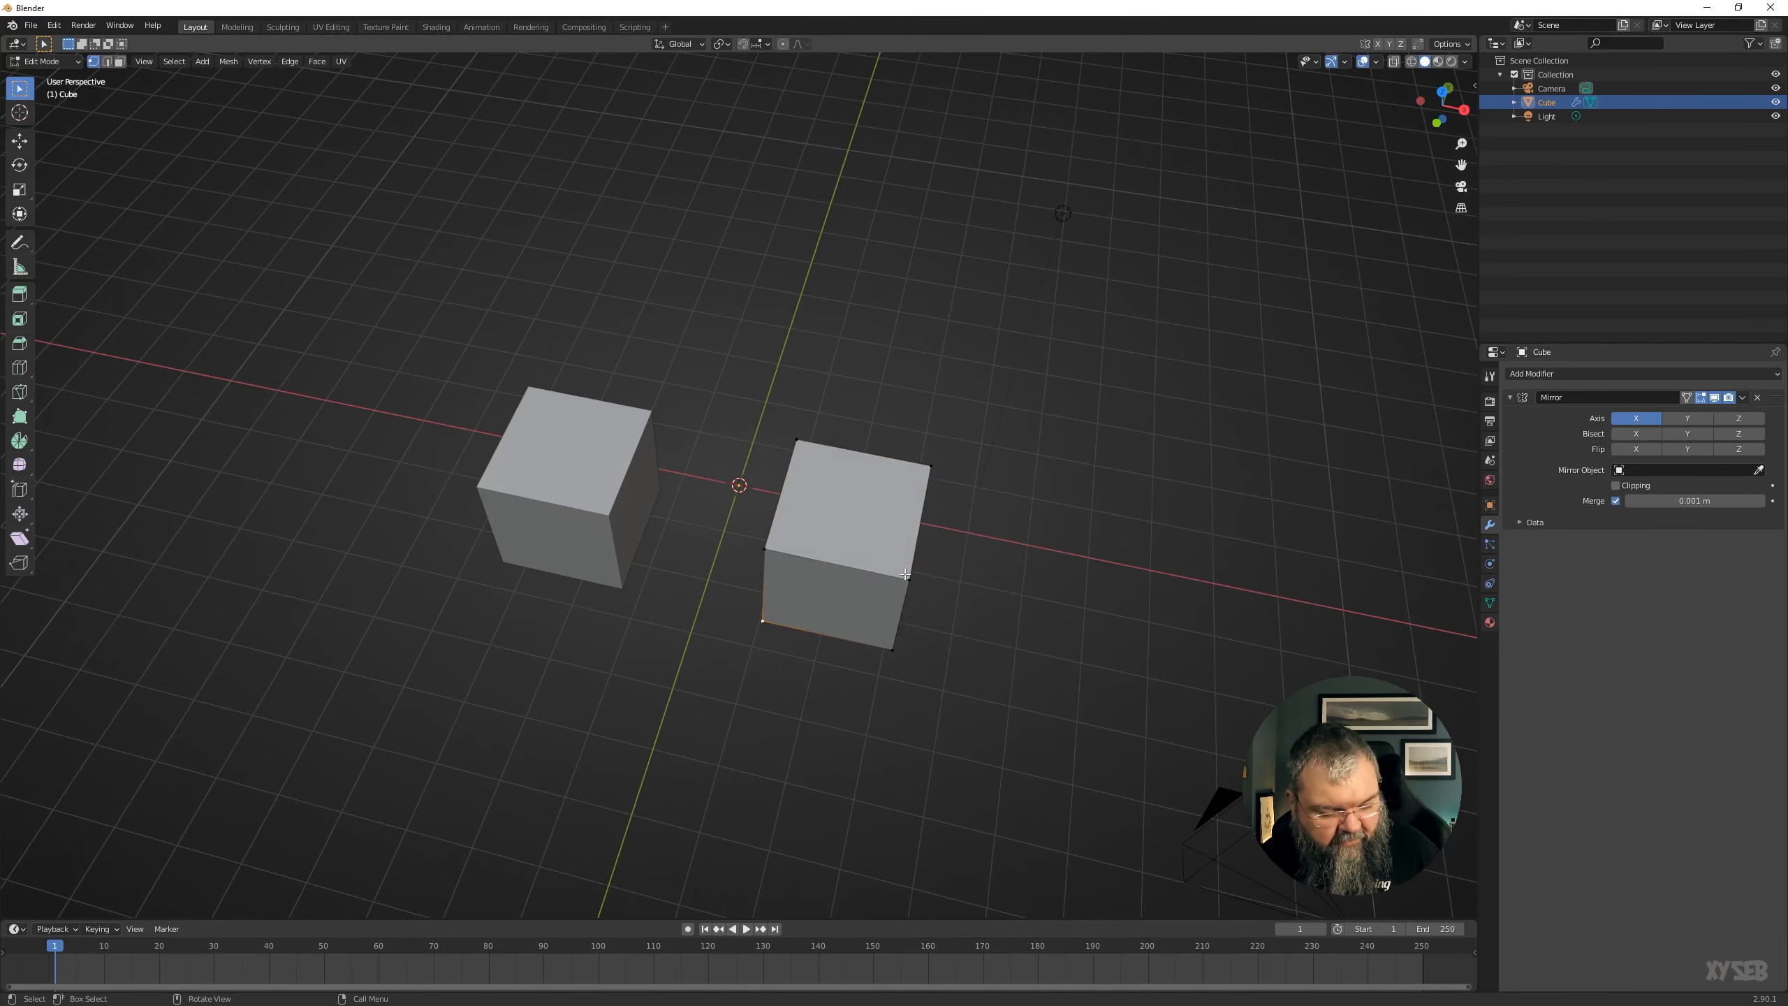
key(a)
key(KP_7)
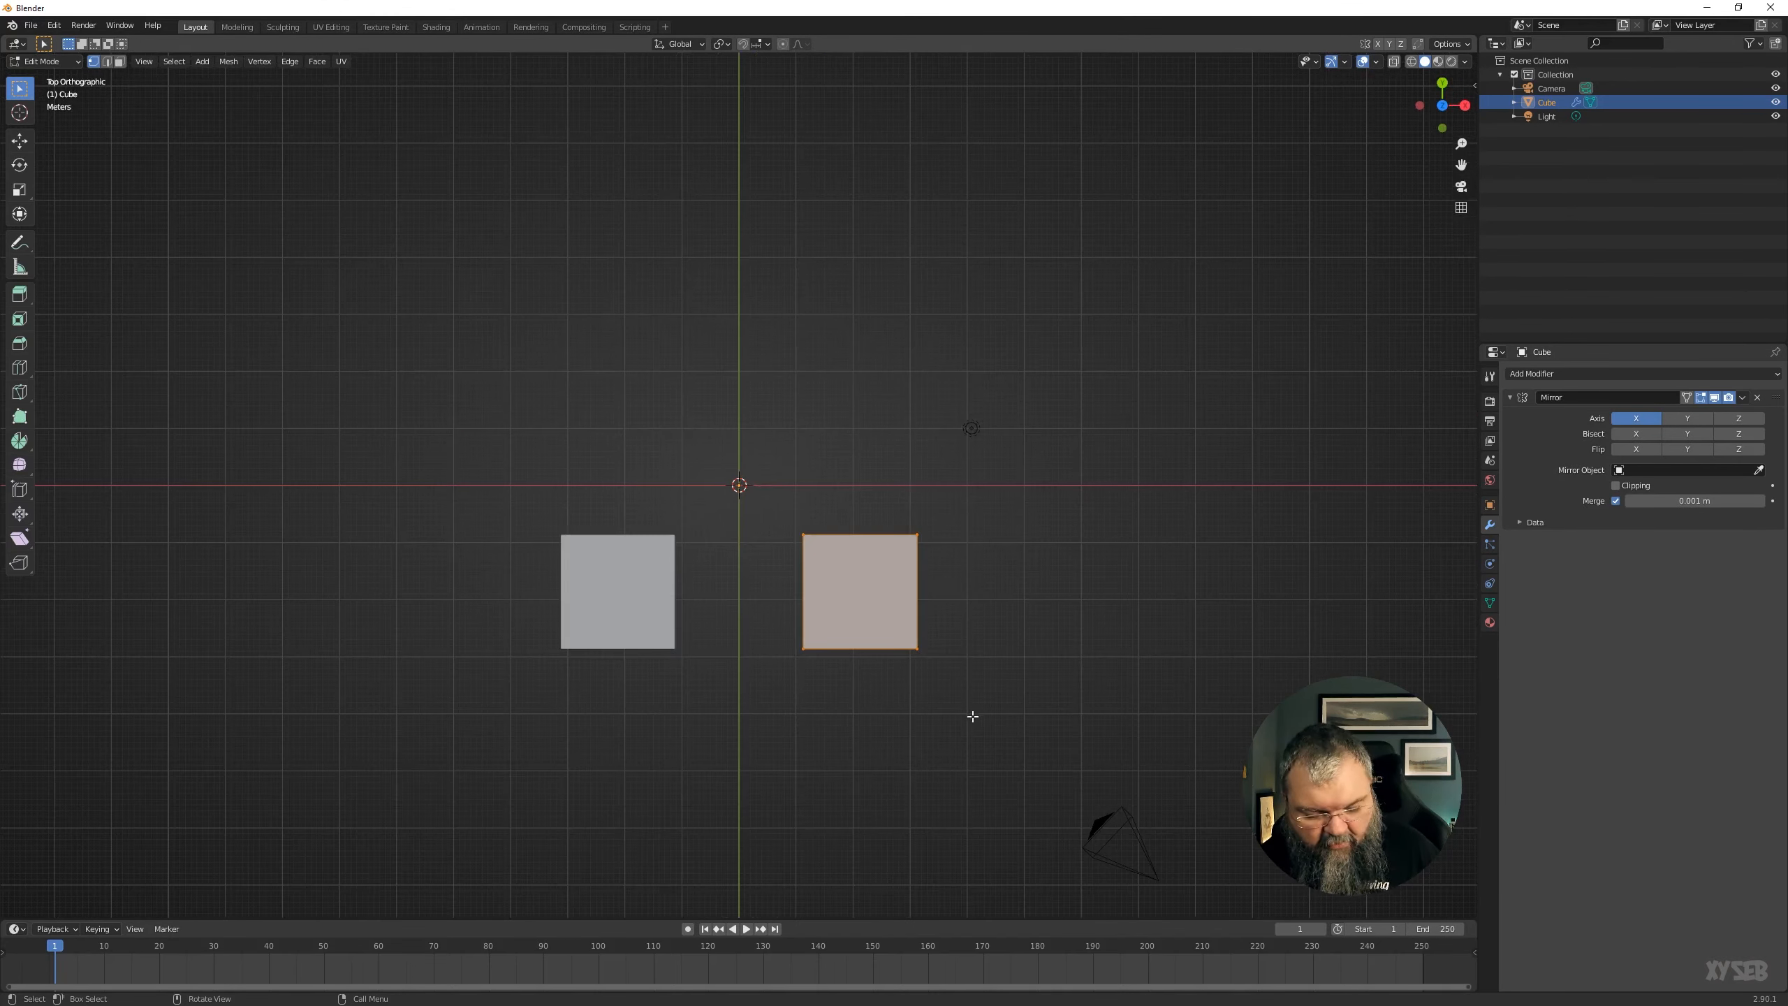
key(r)
click(1053, 618)
Move the rotated mesh about 1.33 m toward negative X so it crosses the mirror plane, and return to Object Mode.
key(g)
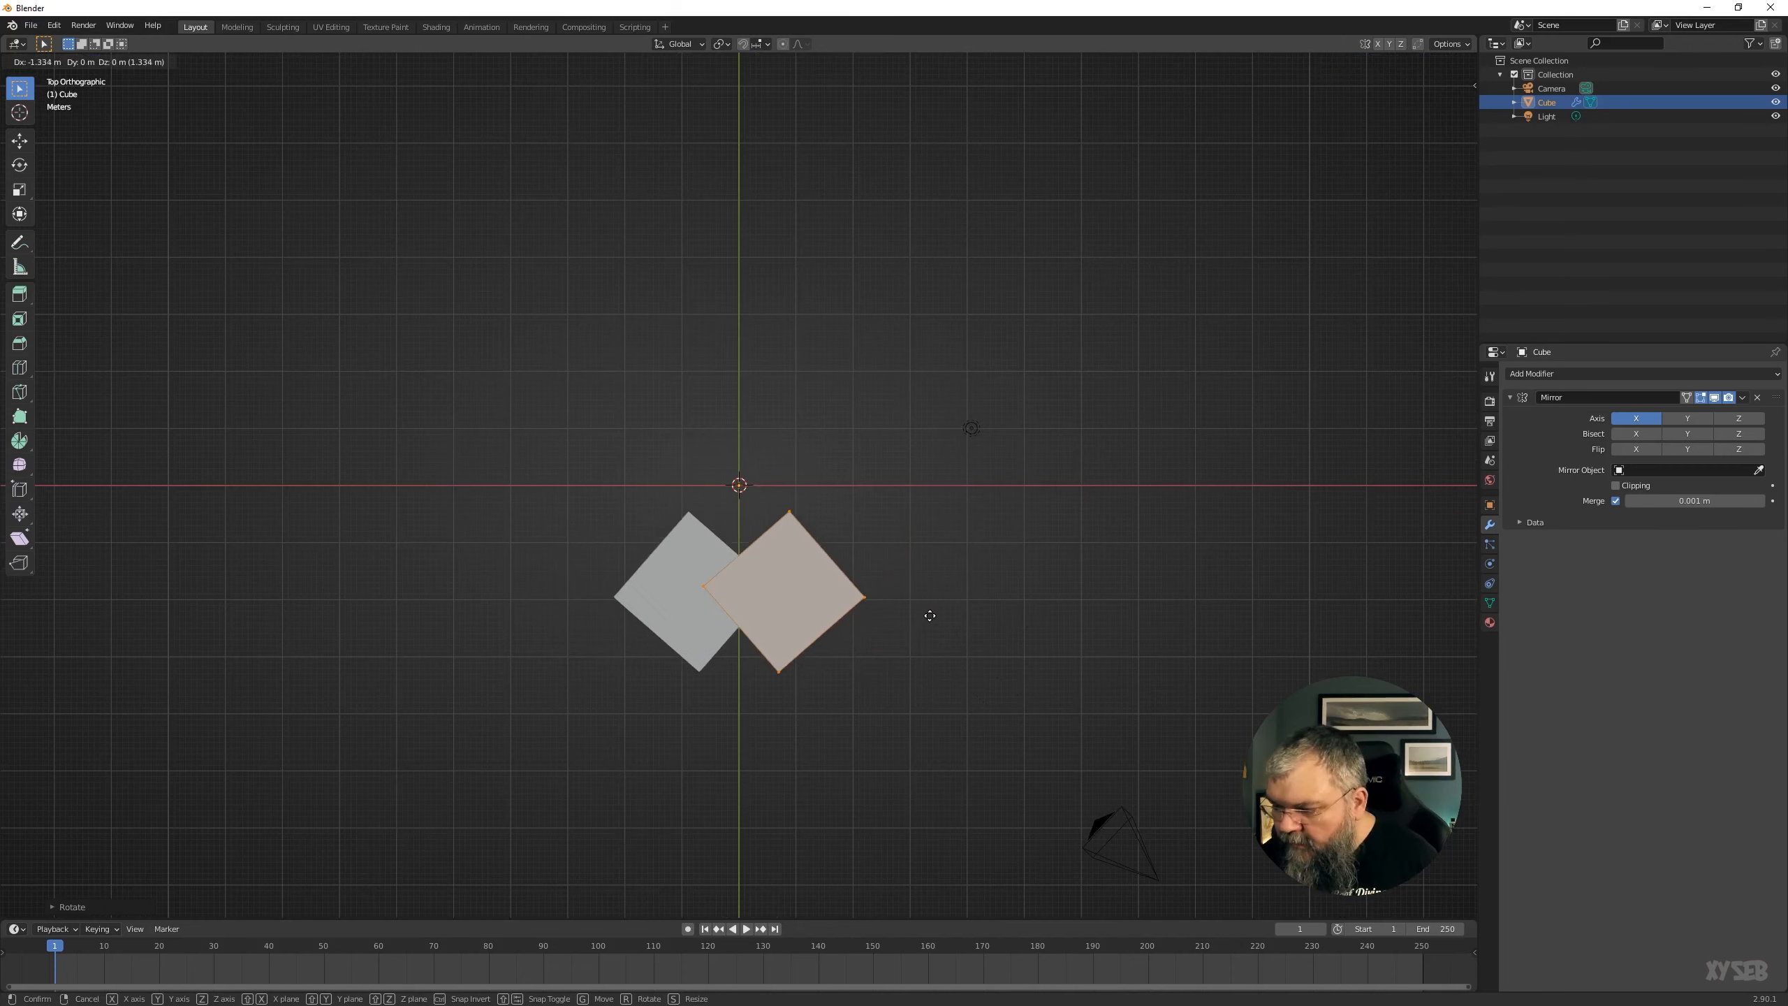
click(930, 615)
middle_drag(926, 756, 879, 639)
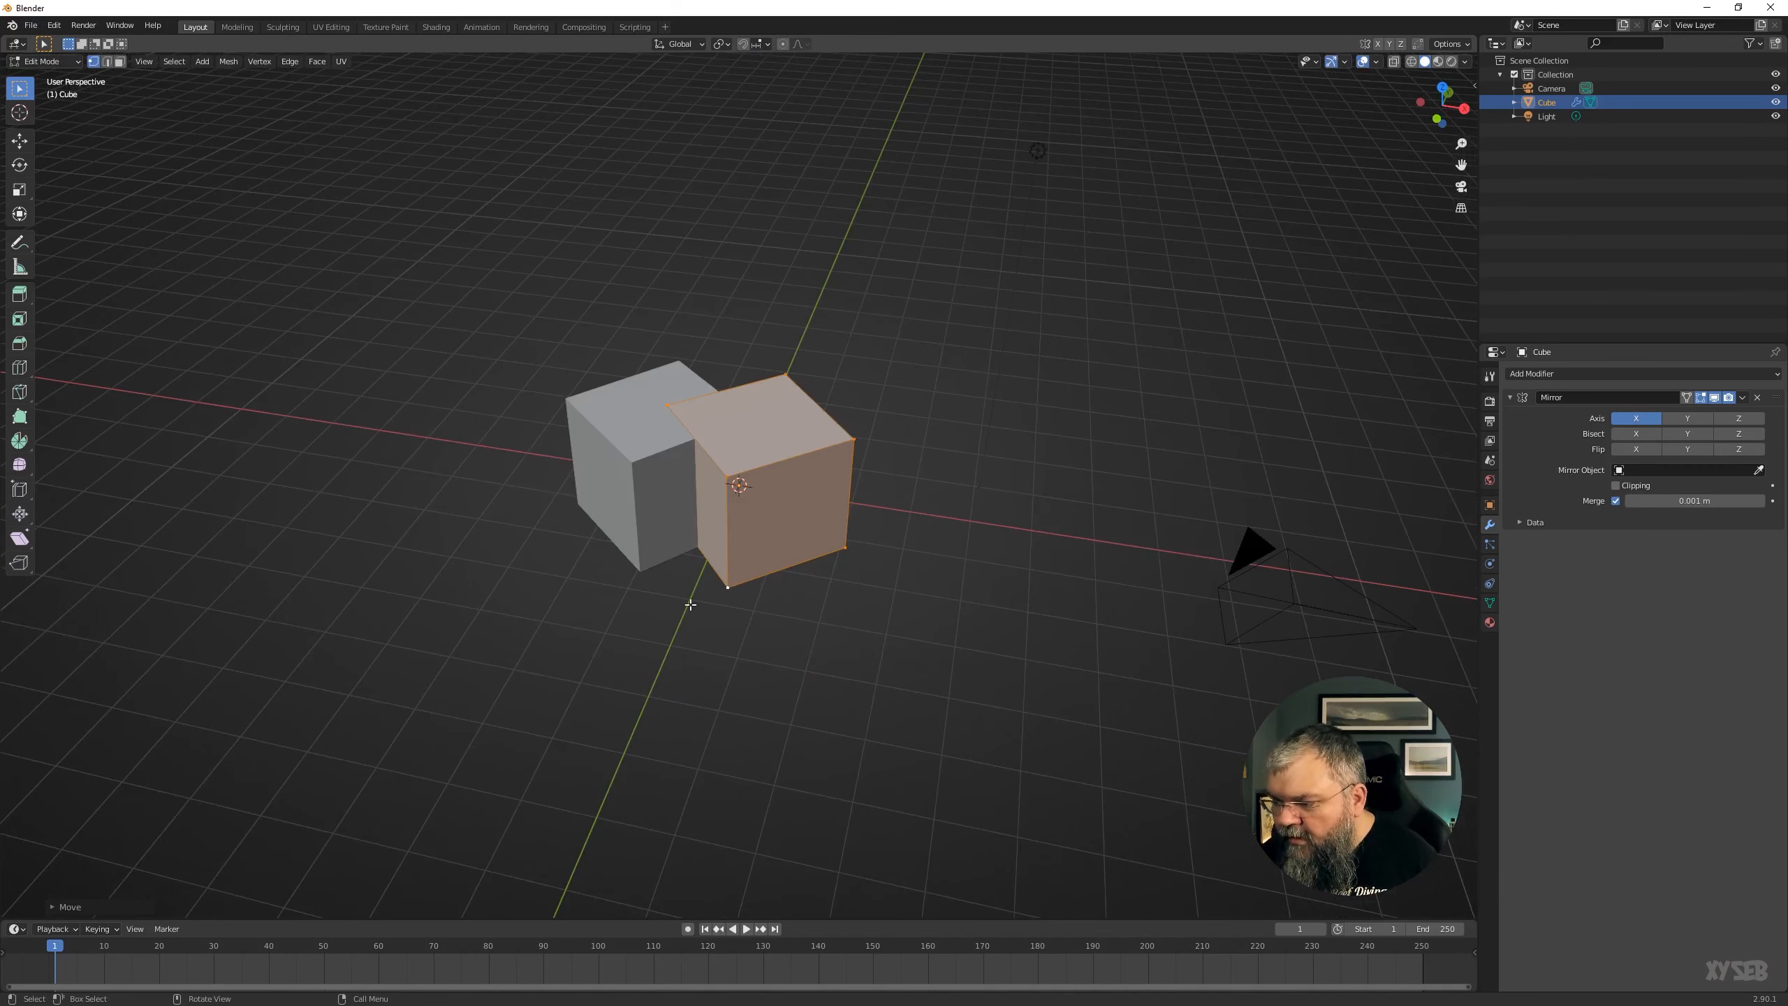
key(Tab)
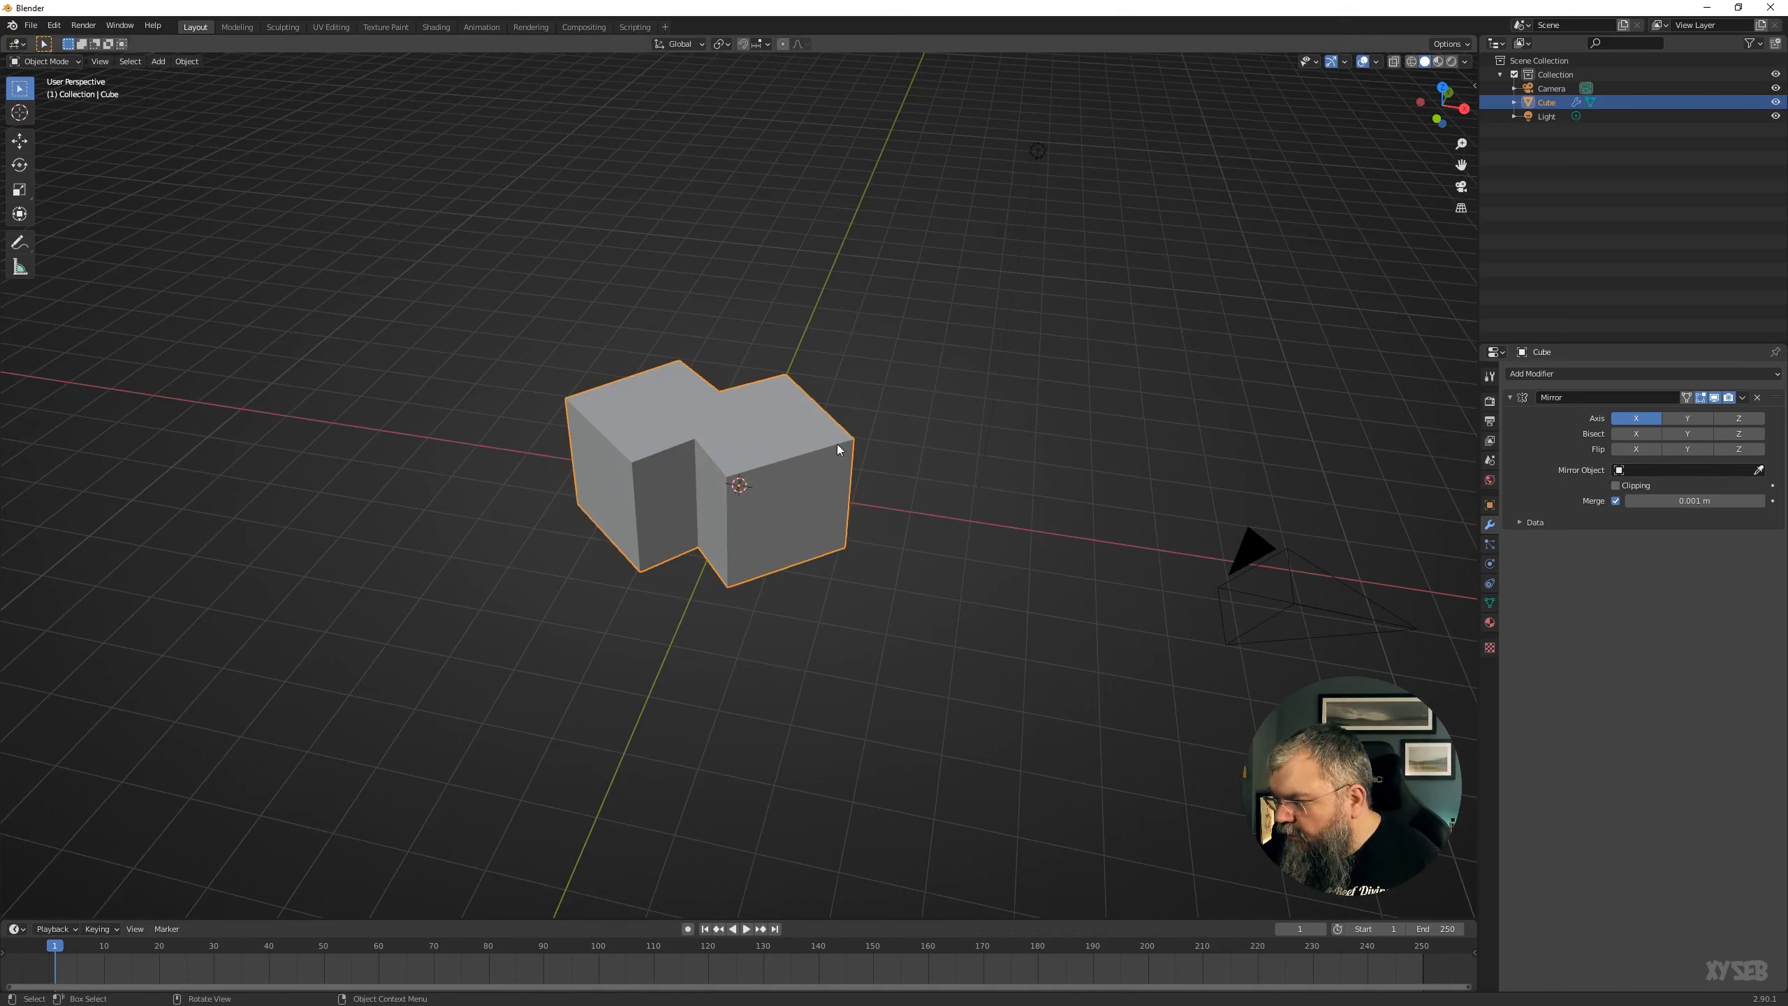
Apply the Mirror modifier and inspect the overlapping geometry in Edit Mode with X-ray enabled.
key(ctrl+a)
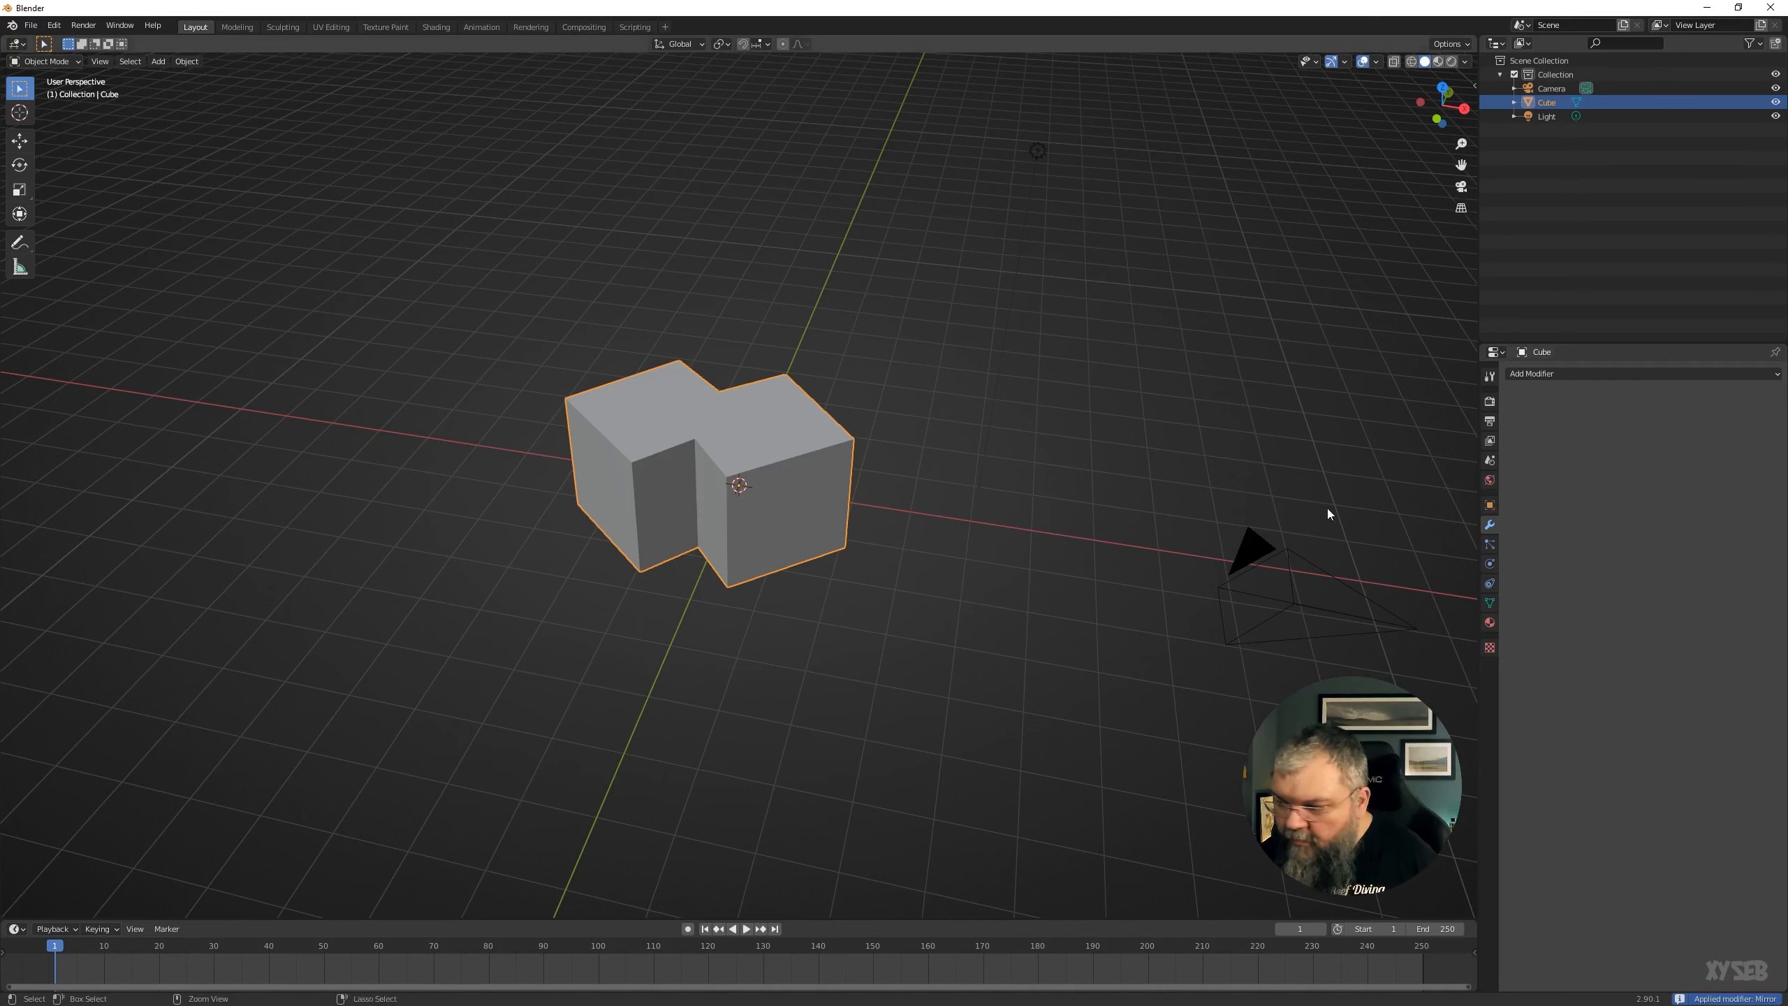
key(Tab)
key(alt+z)
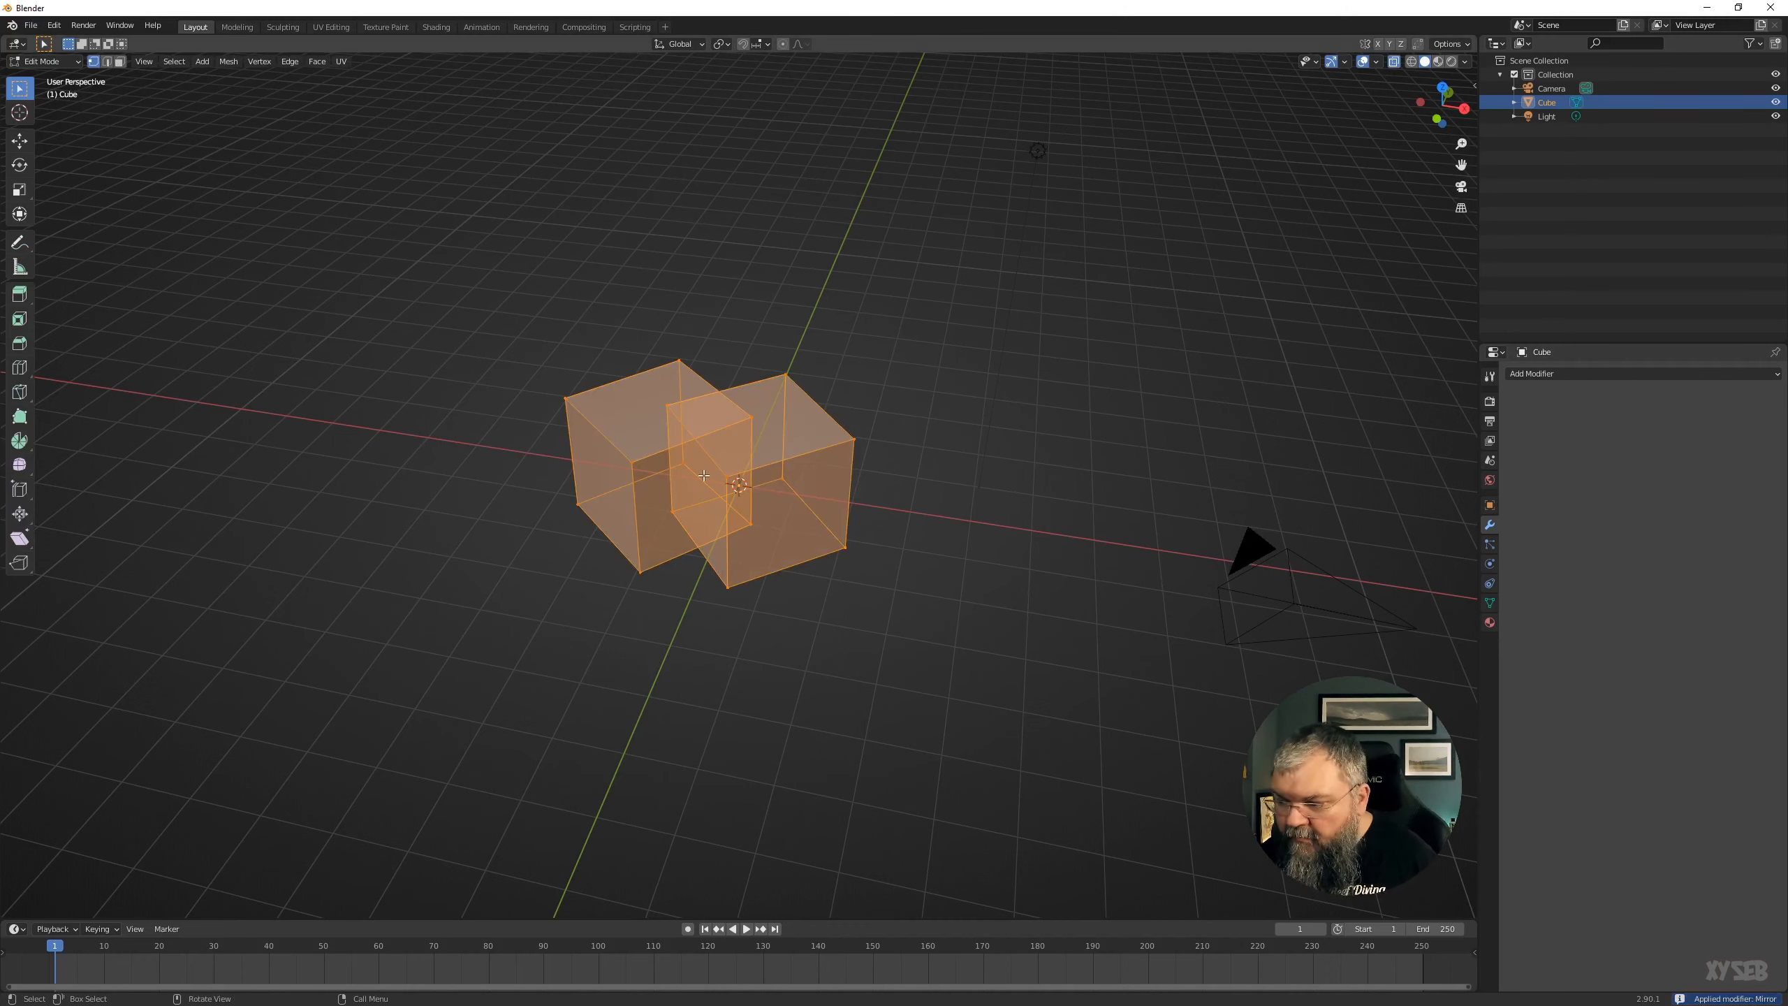
middle_drag(758, 511, 750, 424)
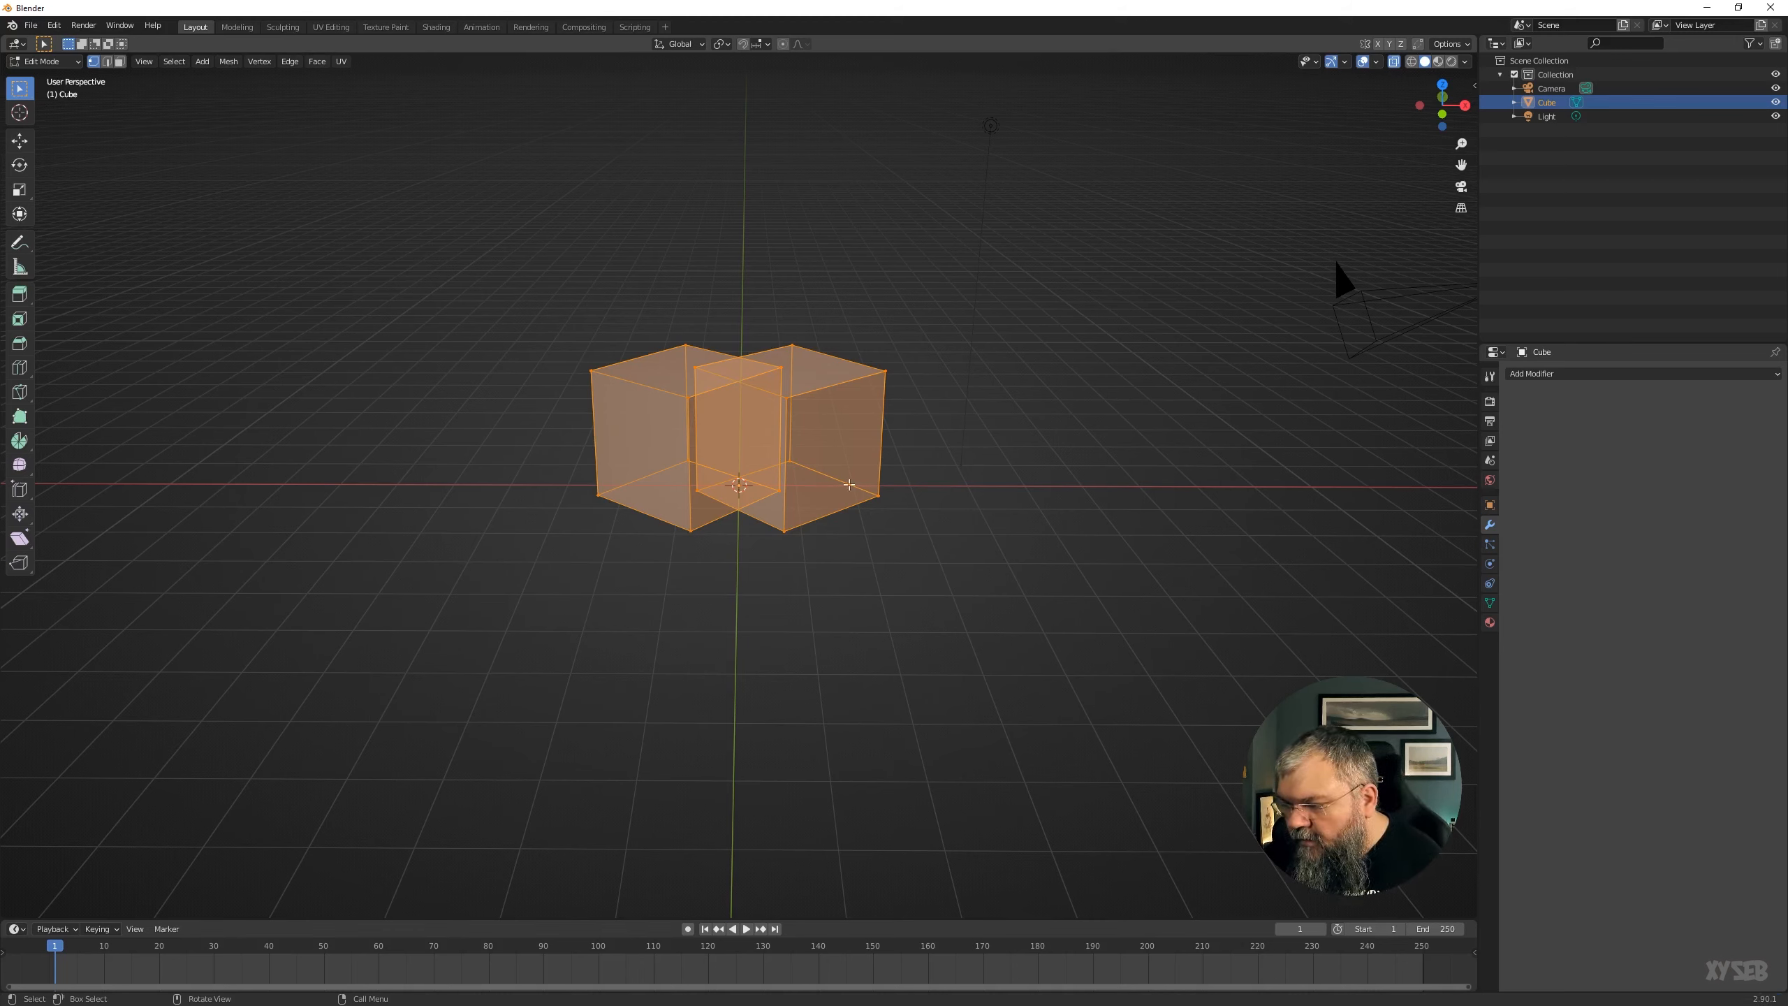
Undo back to Object Mode with the Mirror modifier unapplied on the overlapping cubes.
key(ctrl+z)
key(ctrl+z)
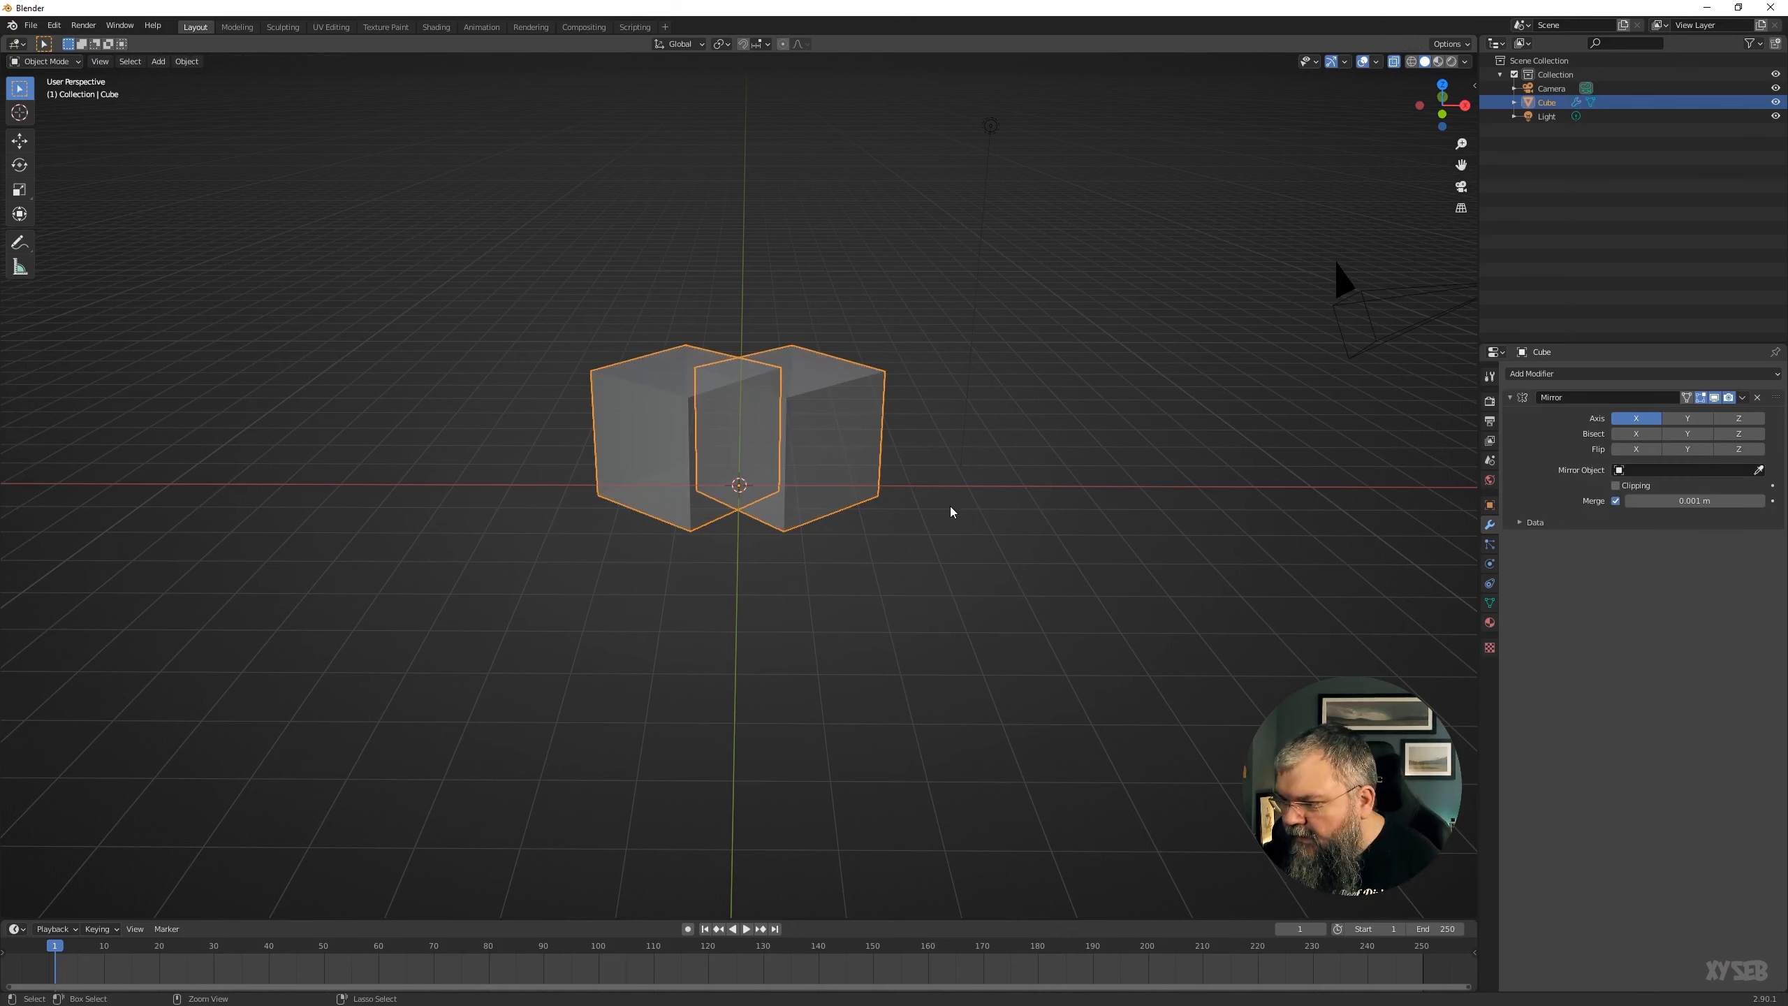
Enable Bisect on X in the Mirror modifier and examine the trimmed overlap of the two cubes from above.
key(Tab)
key(Tab)
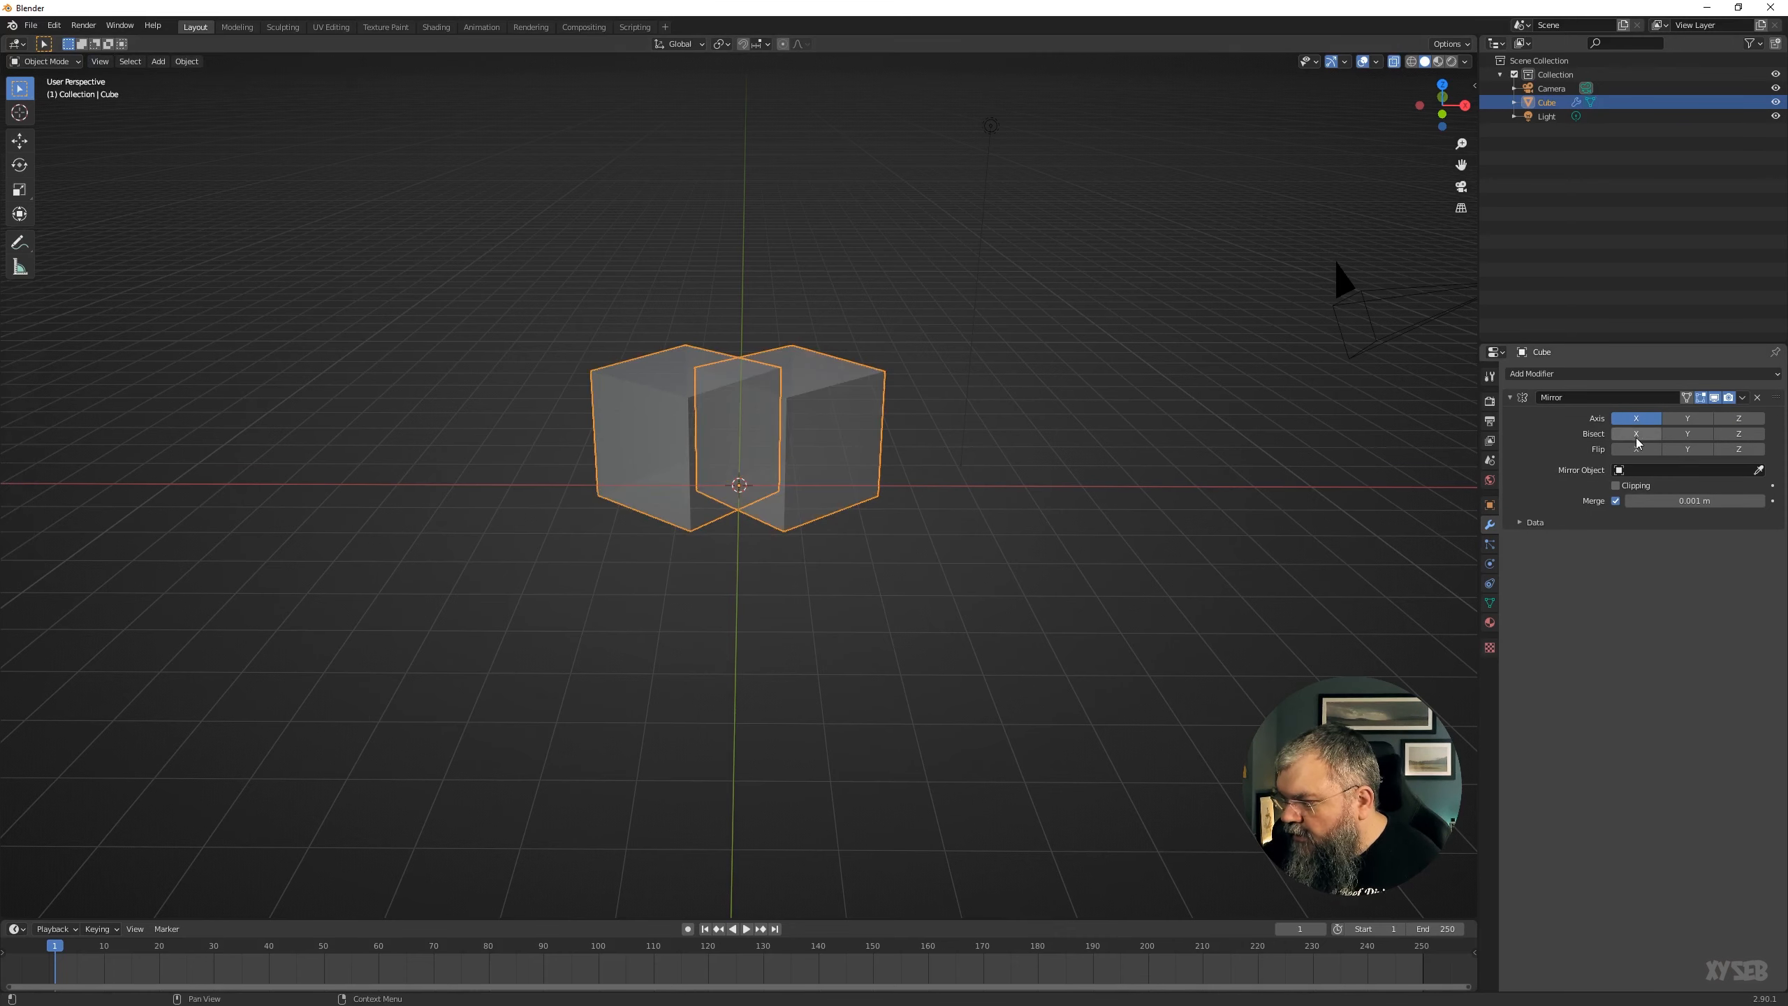
click(1635, 434)
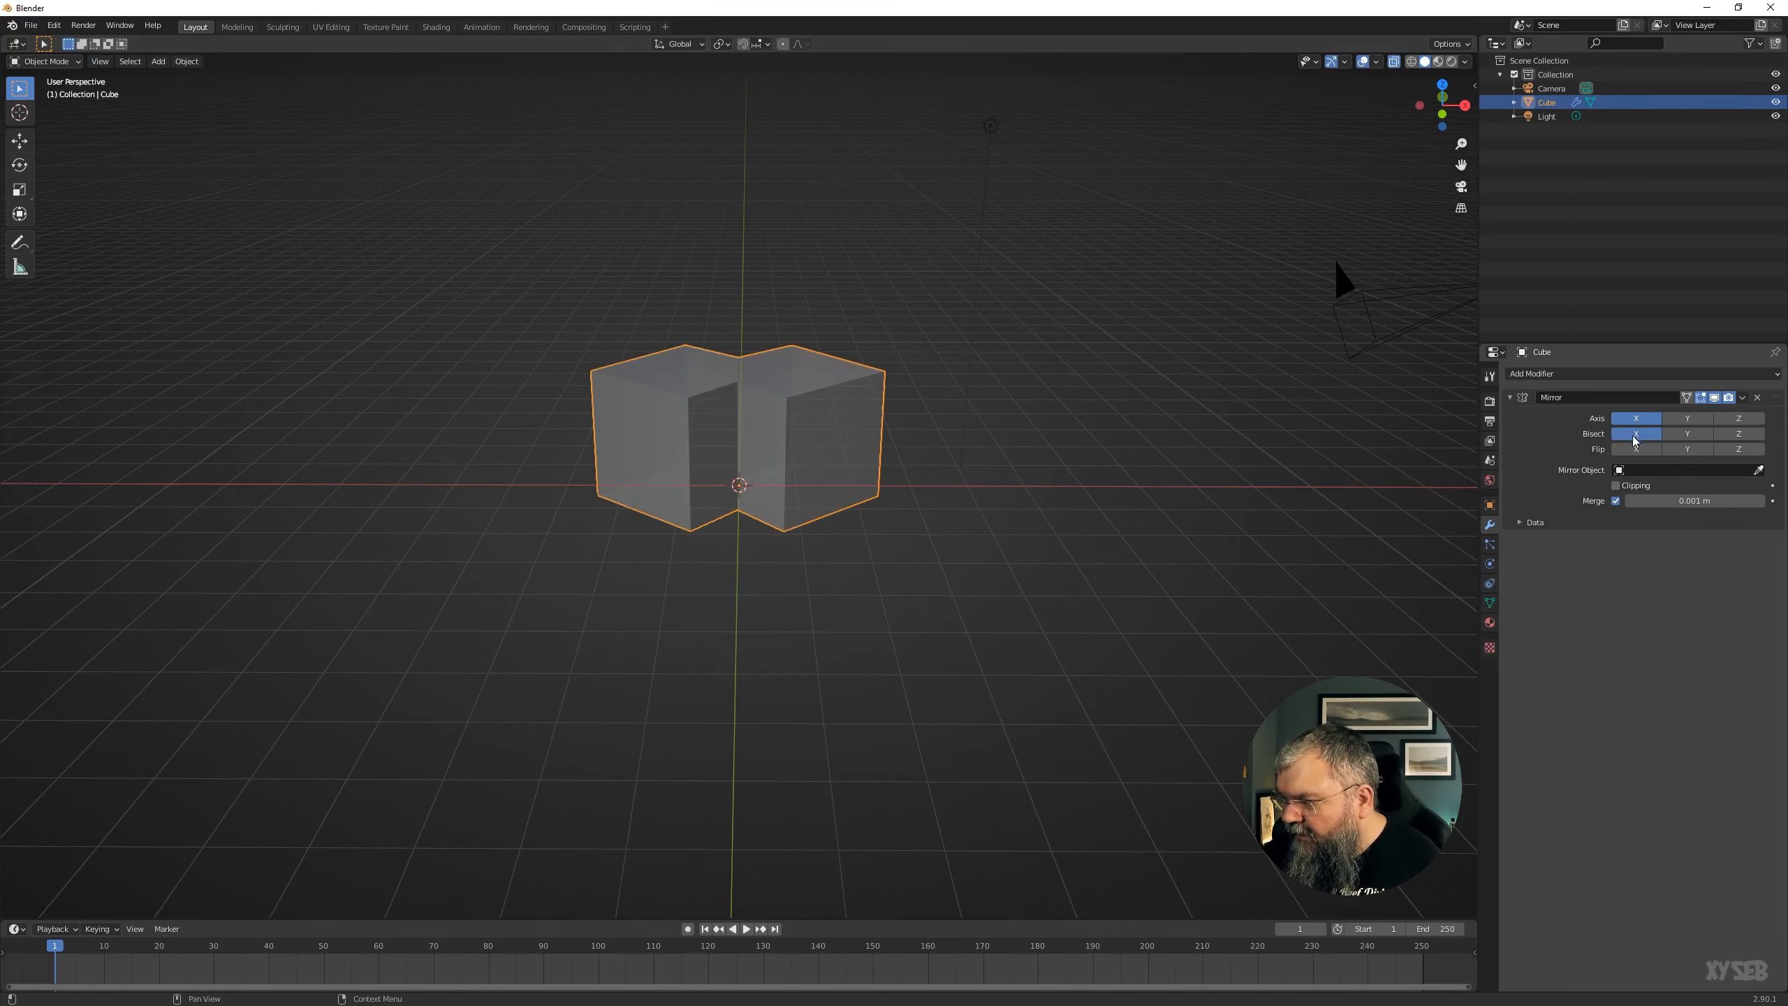
middle_drag(878, 446, 857, 568)
scroll(858, 568, up, 2)
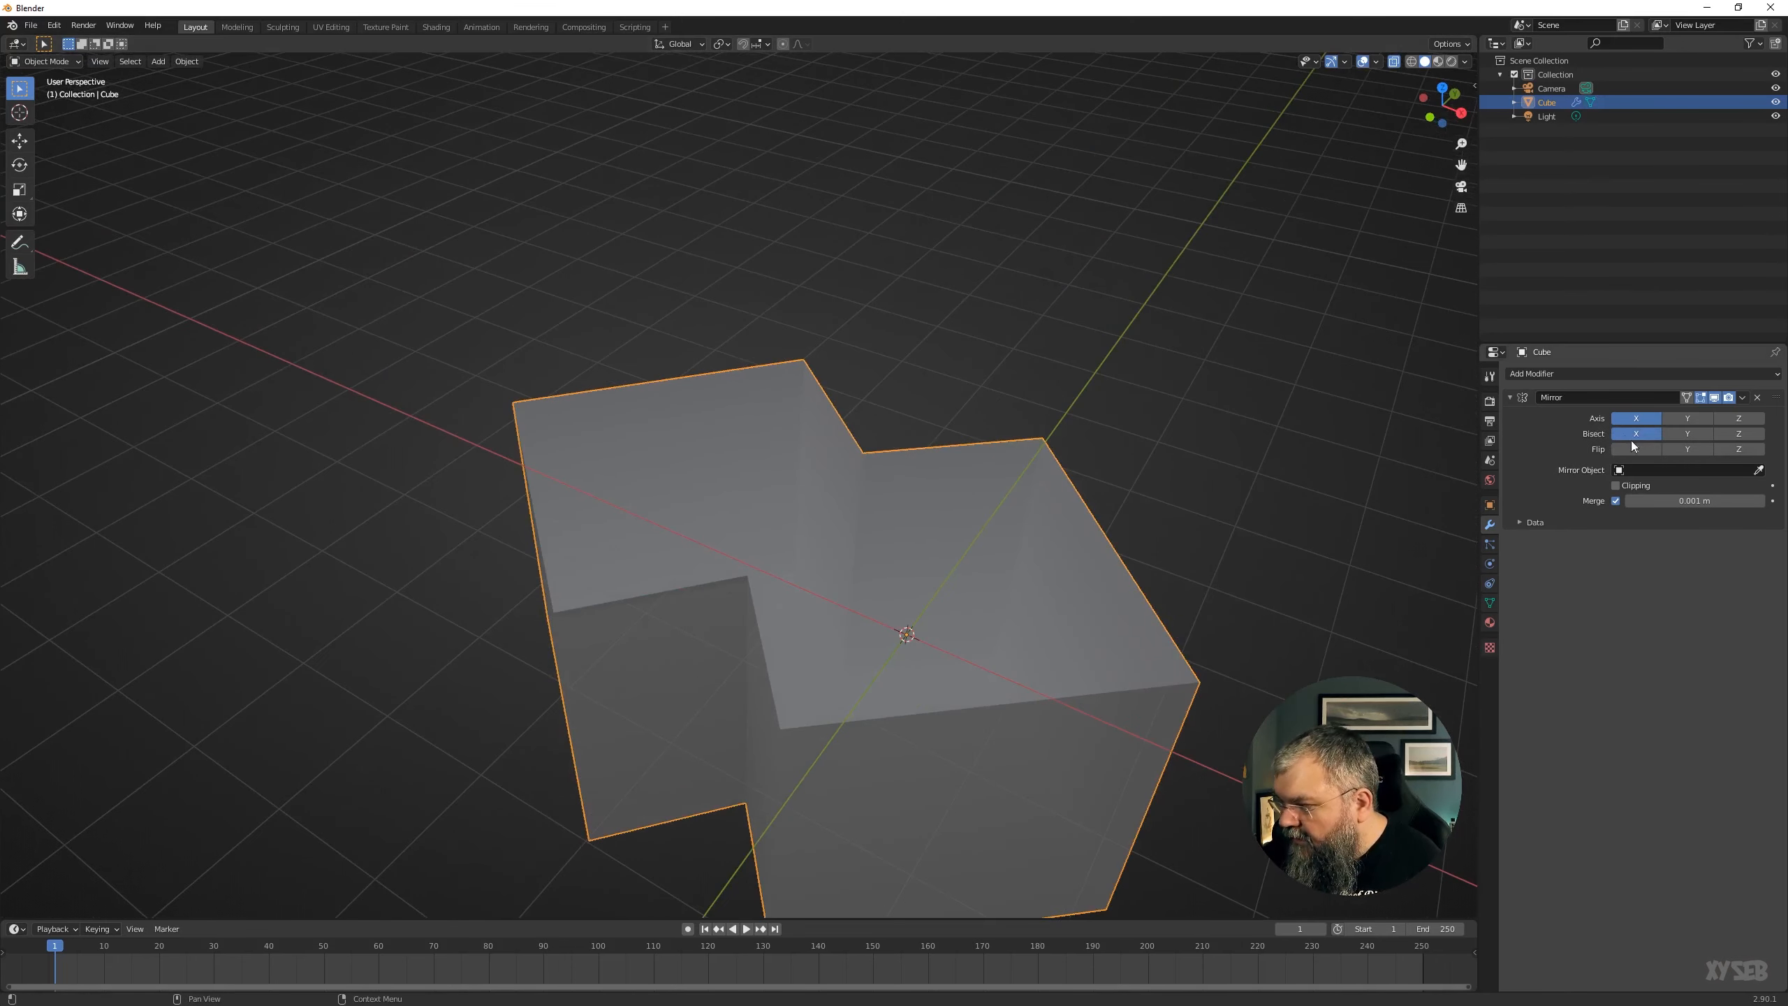
Toggle the X bisect off and on several times to compare the overlapping and trimmed geometry, leaving it on.
click(1640, 431)
click(1640, 430)
click(1640, 430)
click(1640, 430)
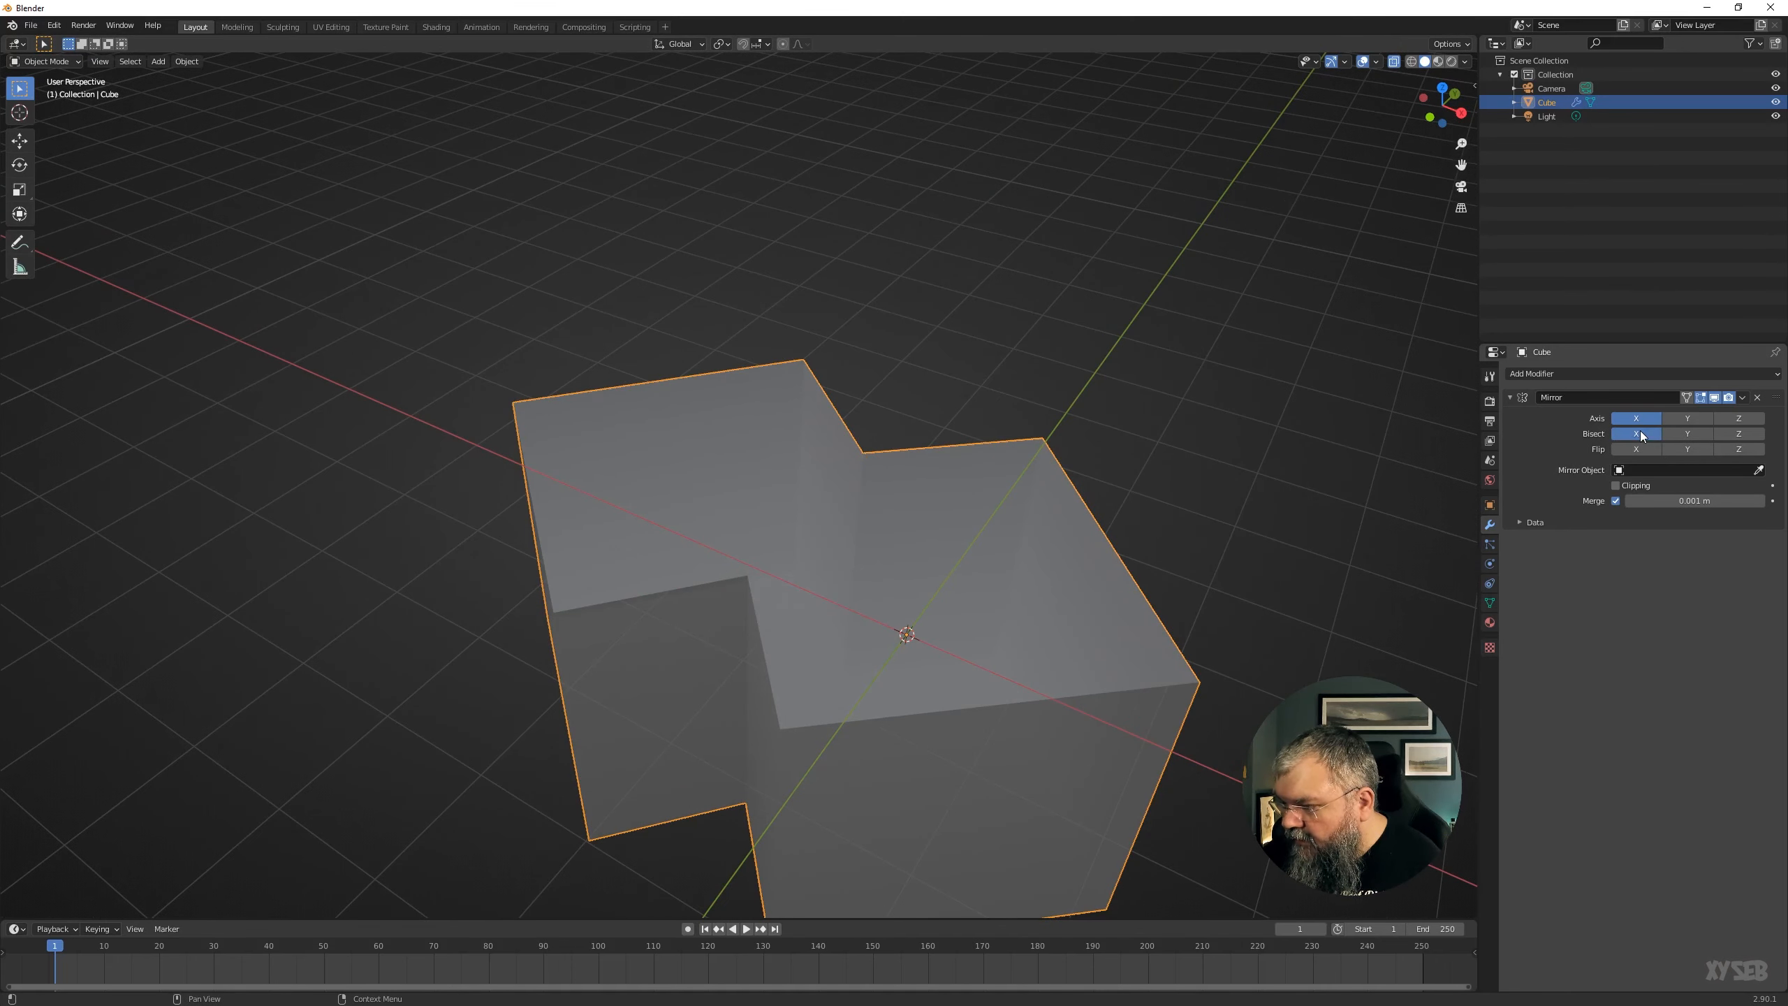
mouse_move(838, 560)
middle_down()
mouse_move(937, 539)
mouse_move(838, 531)
middle_up()
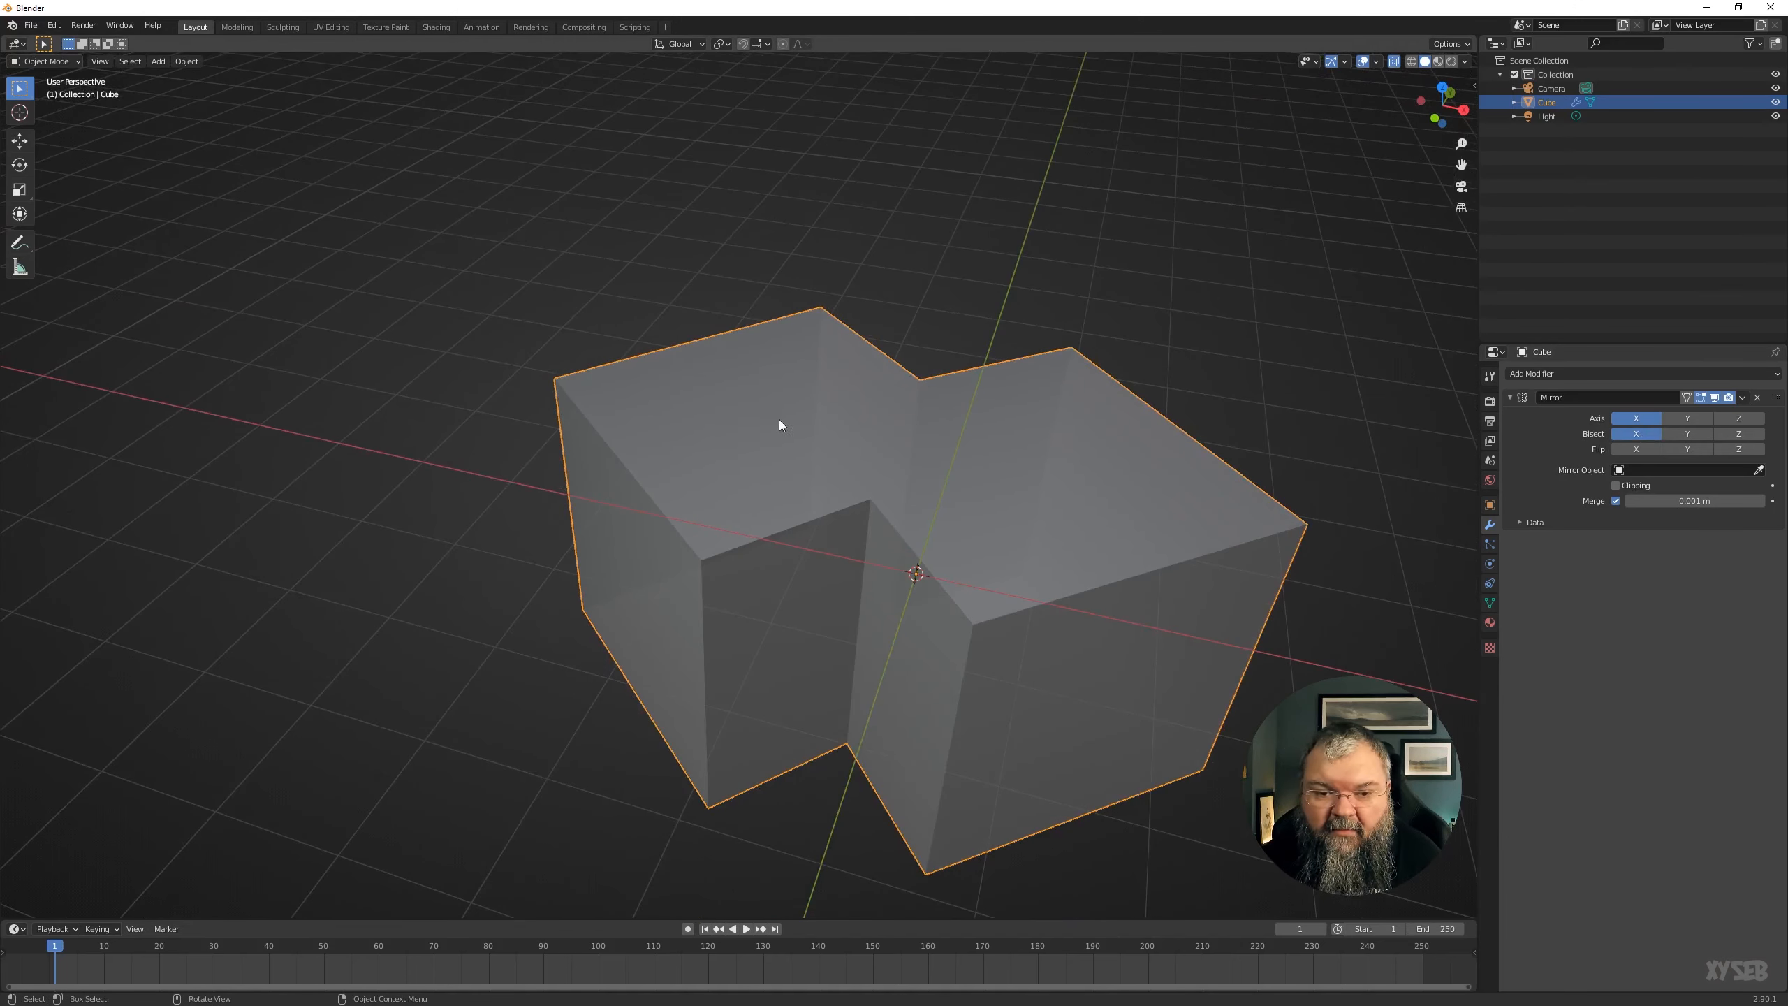
click(1633, 434)
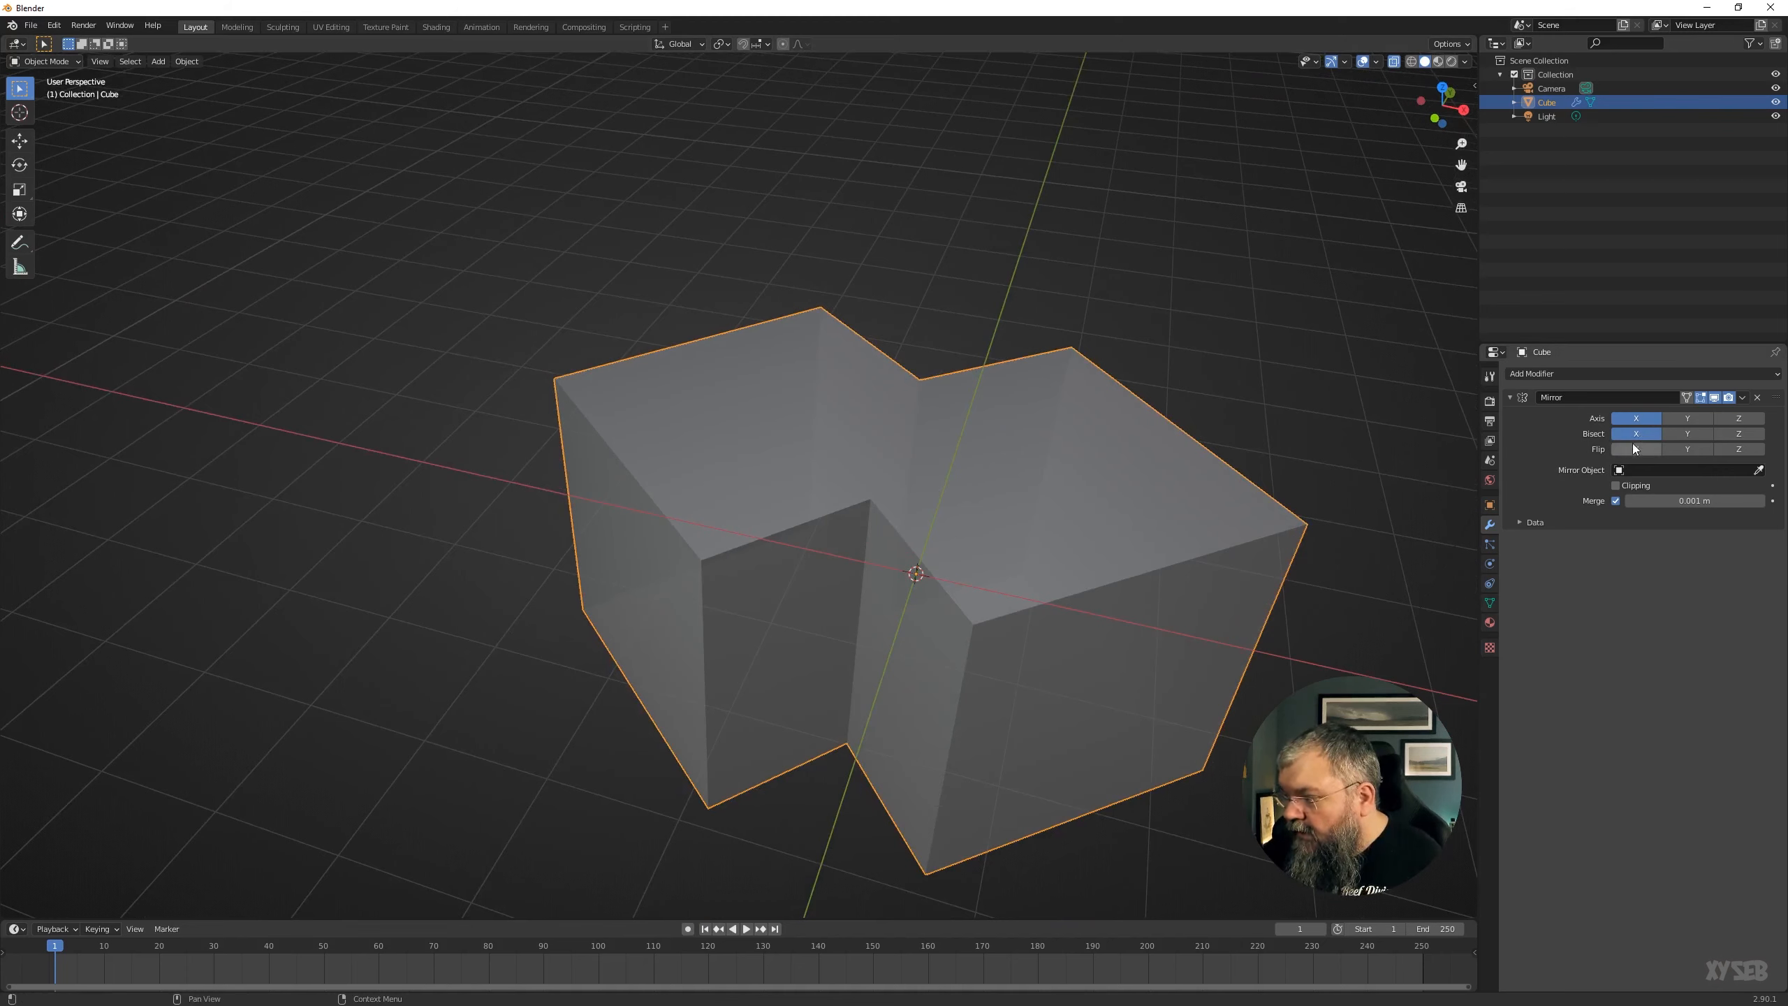
click(1633, 434)
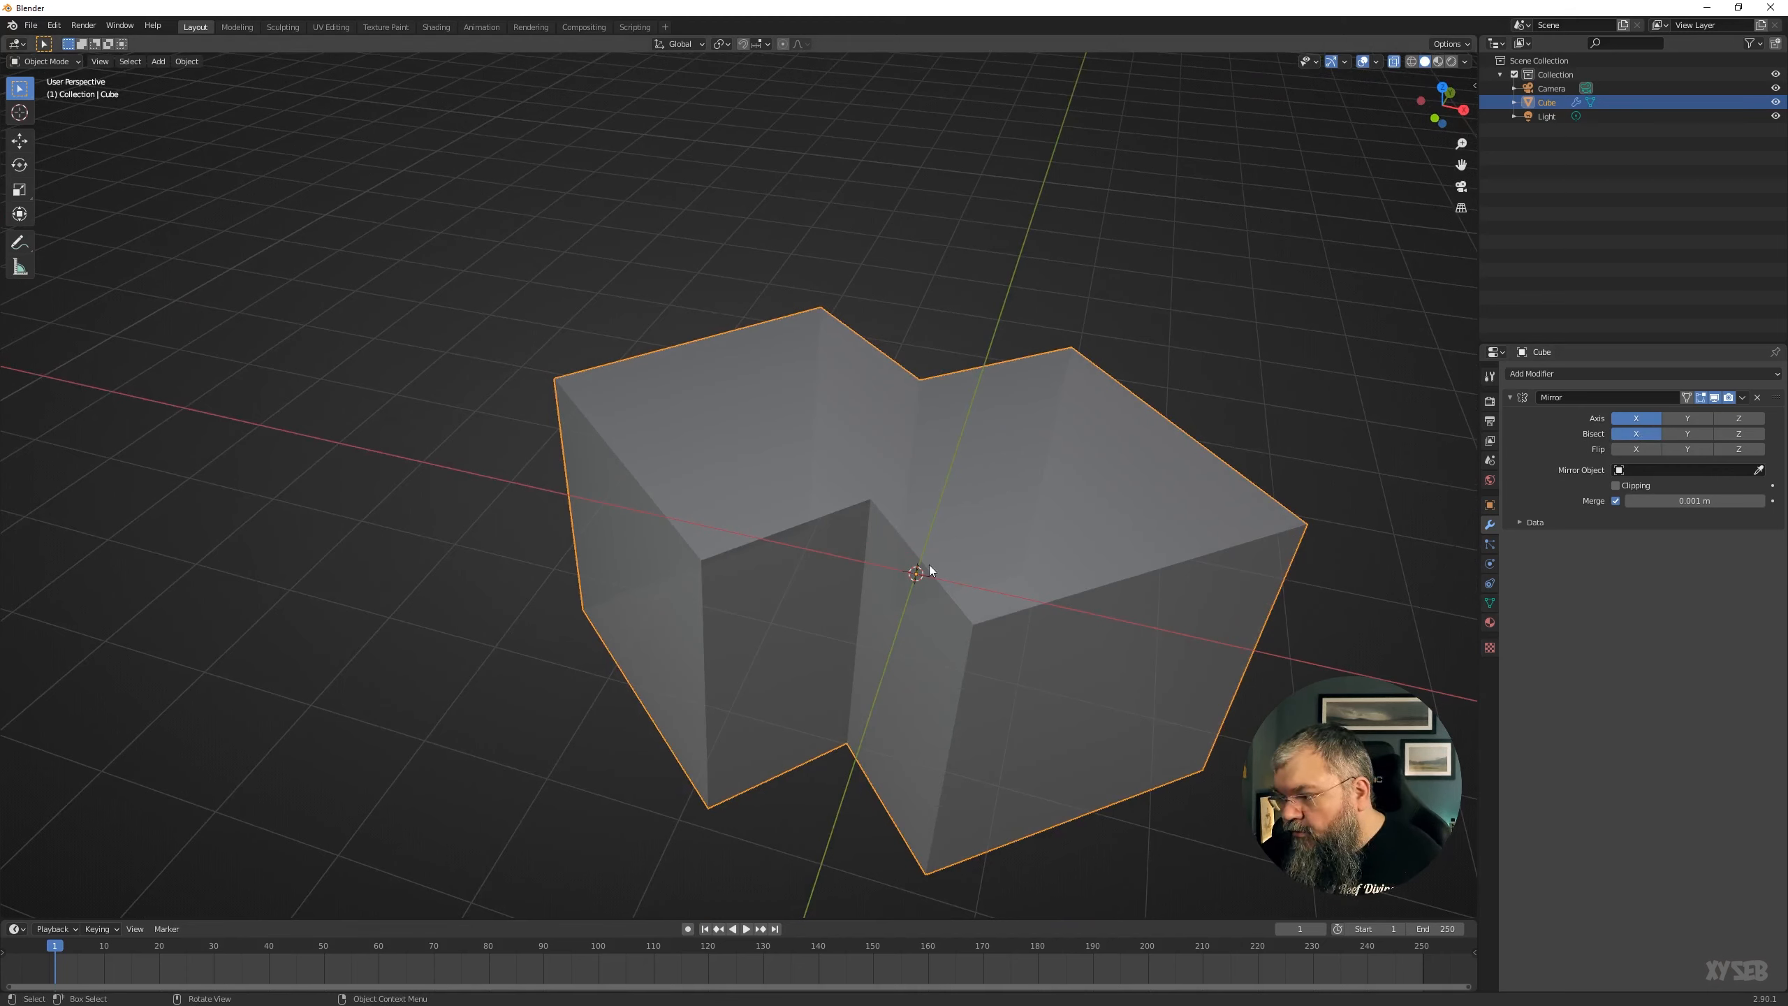
Flip the X bisect side, toggling it for comparison, and switch Bisect and Flip from X to Y.
click(1632, 450)
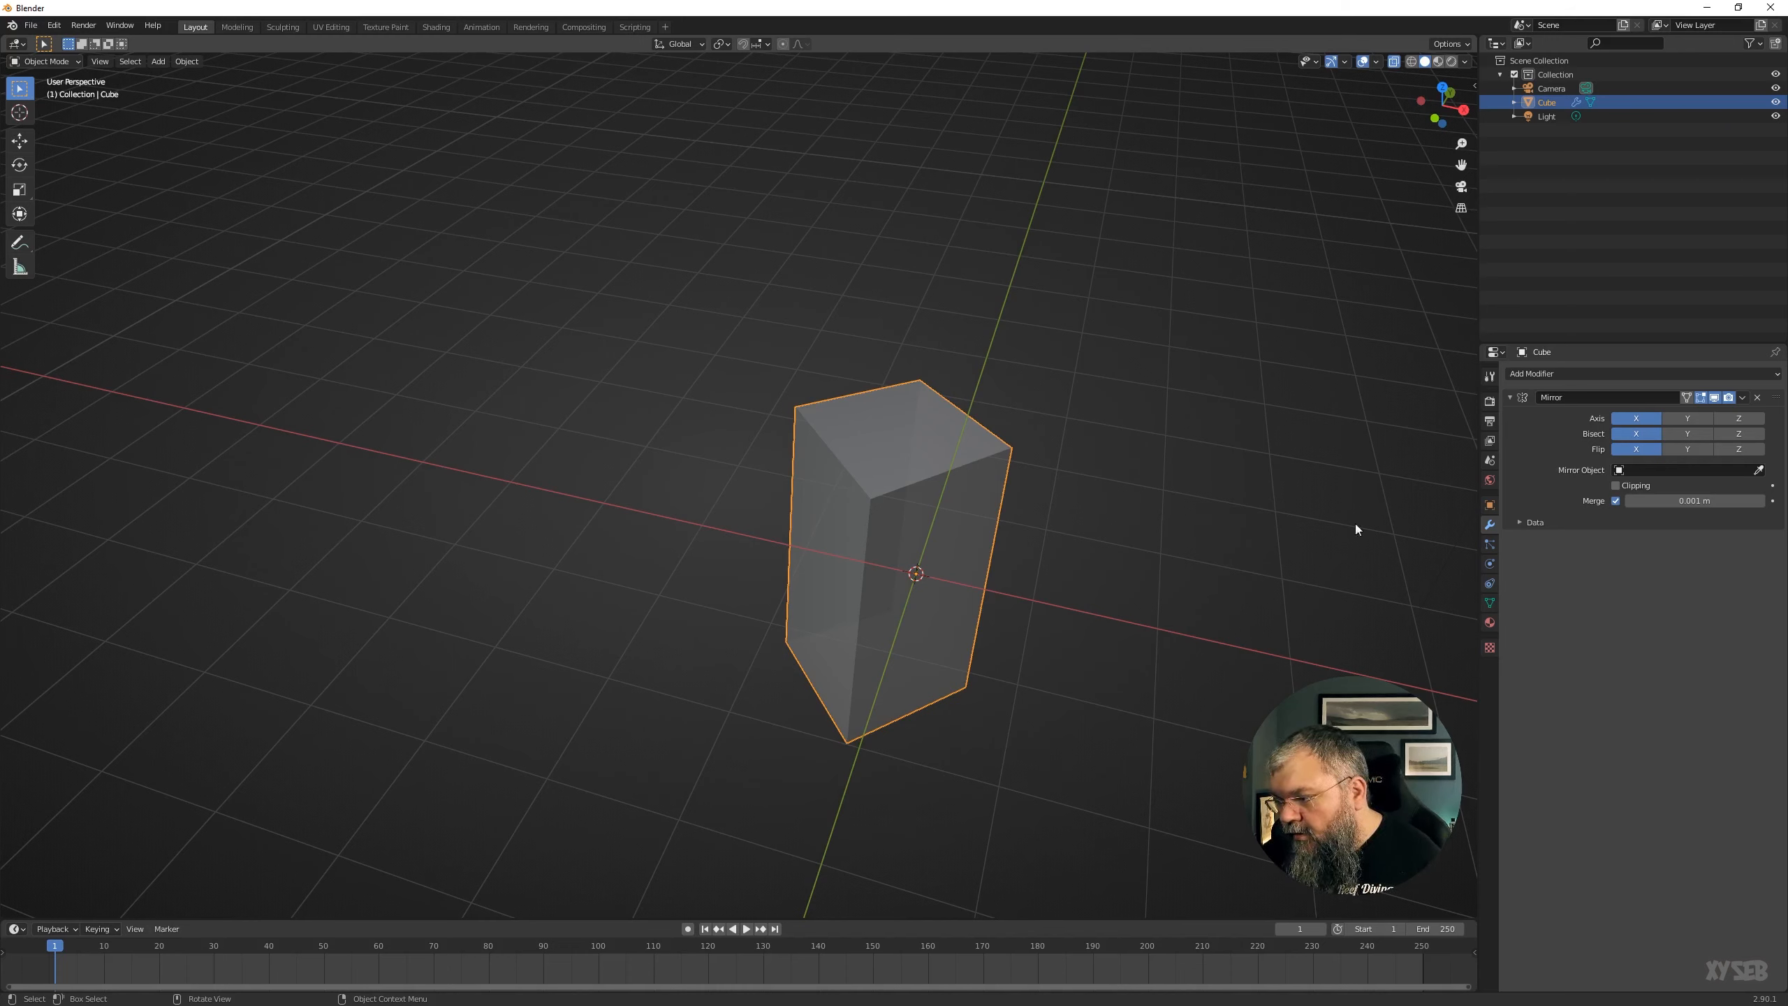
click(1642, 450)
click(1642, 449)
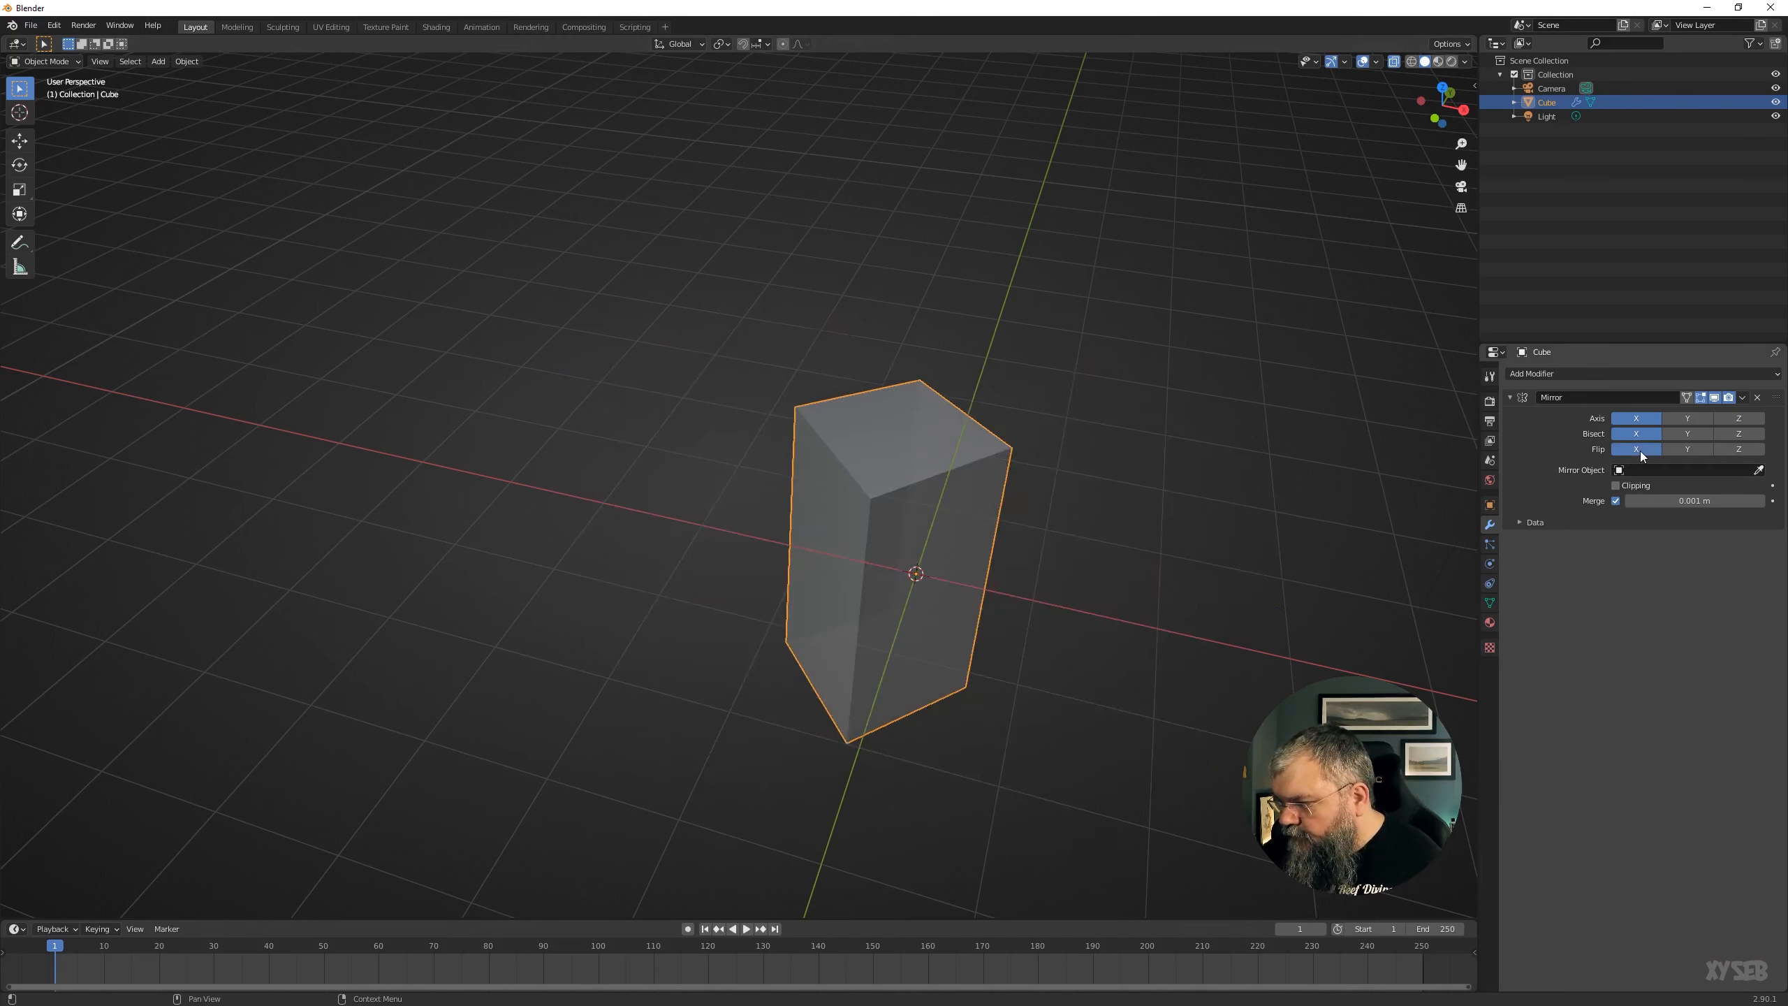
click(1631, 432)
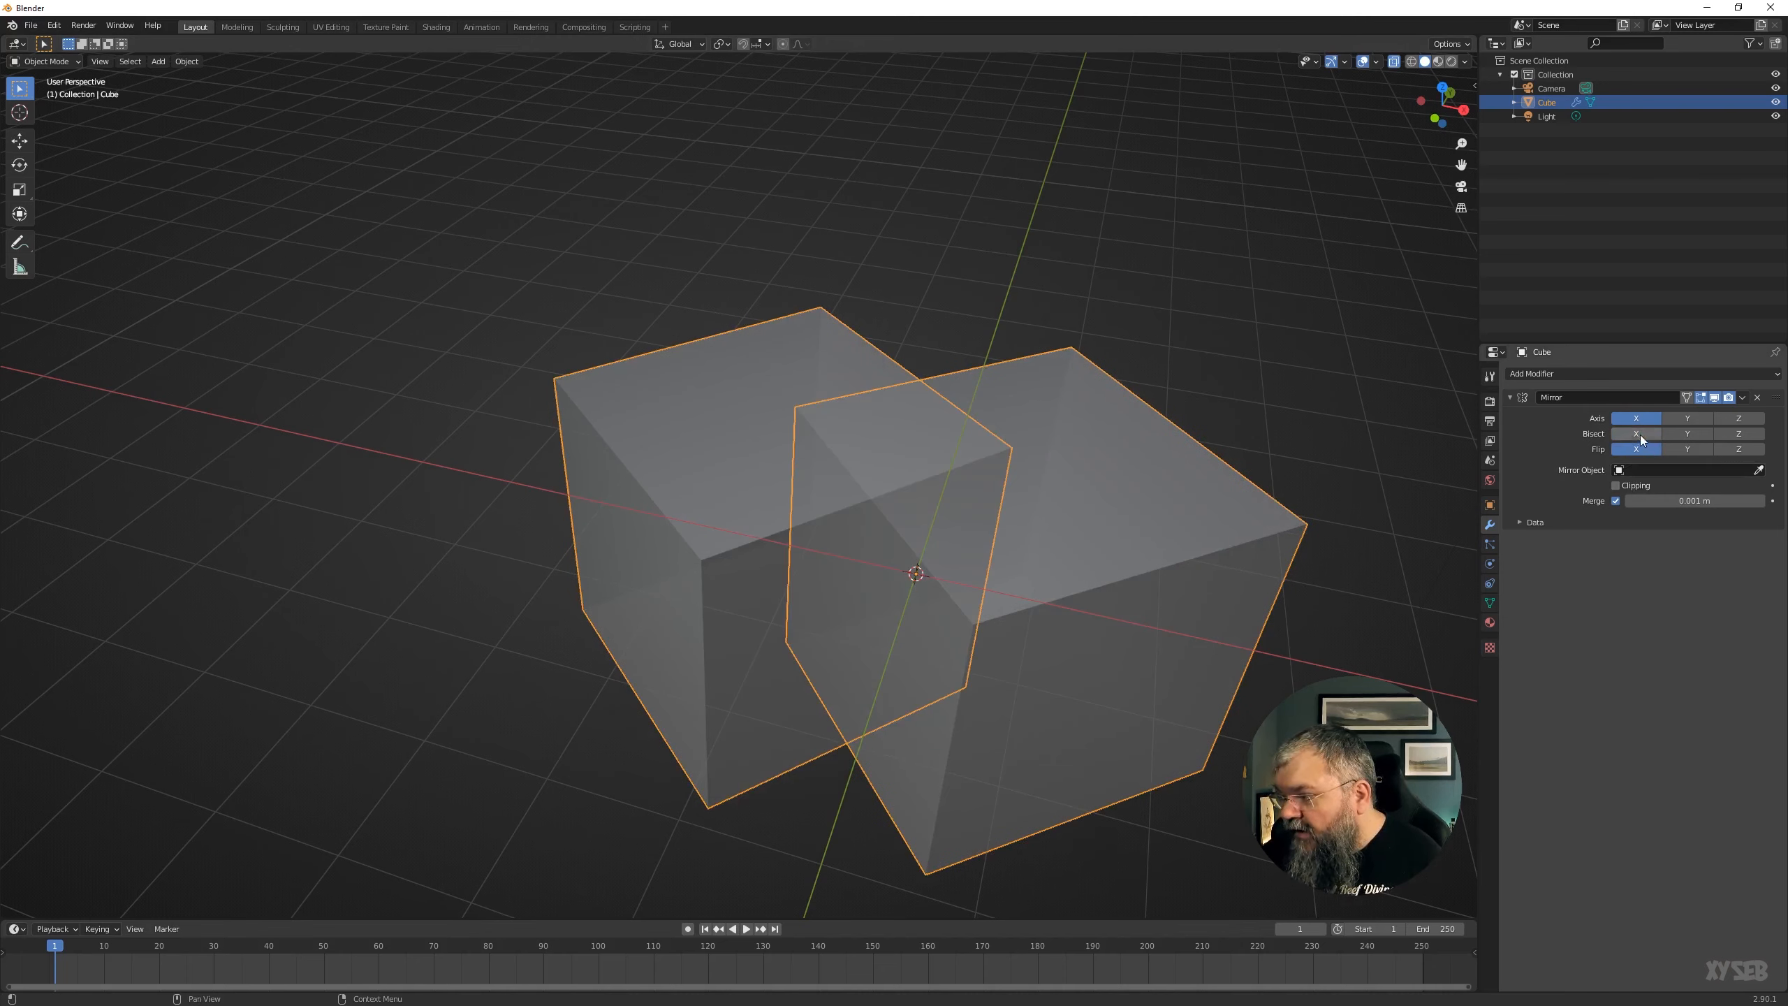
click(1634, 449)
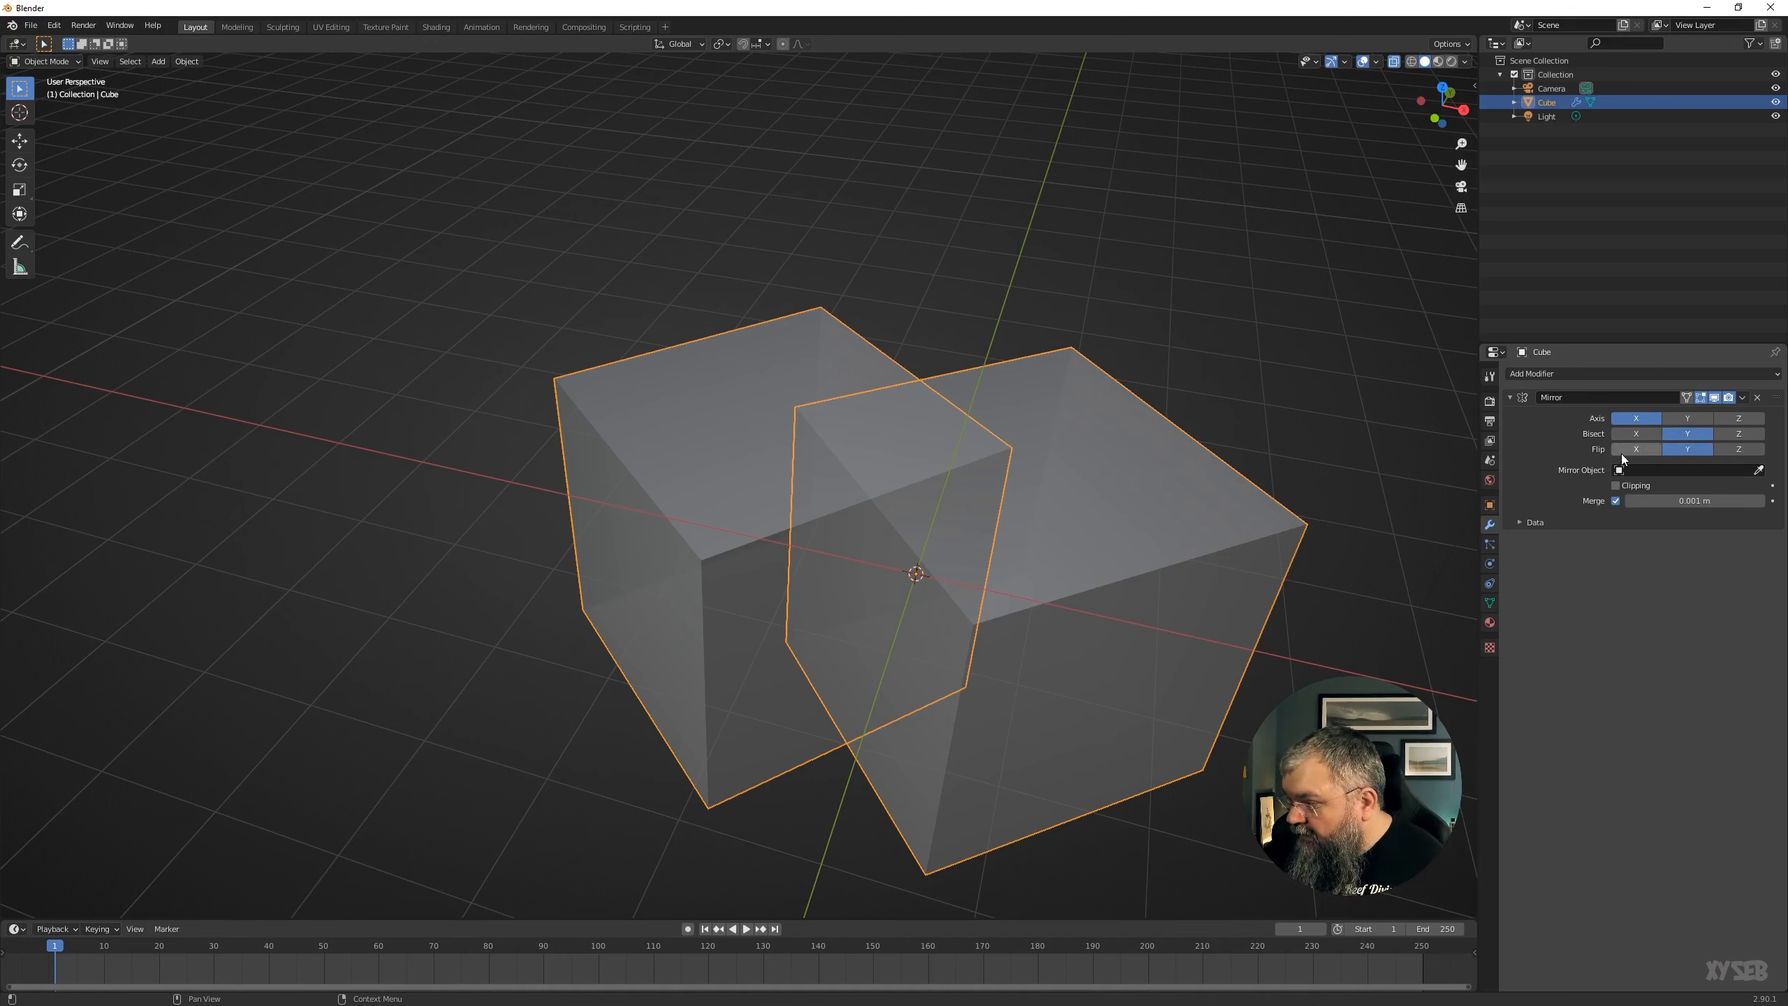
Enable mirroring and bisecting on X, Y and Z, with Flip on for X and Y only.
click(1622, 450)
click(1634, 435)
click(1739, 420)
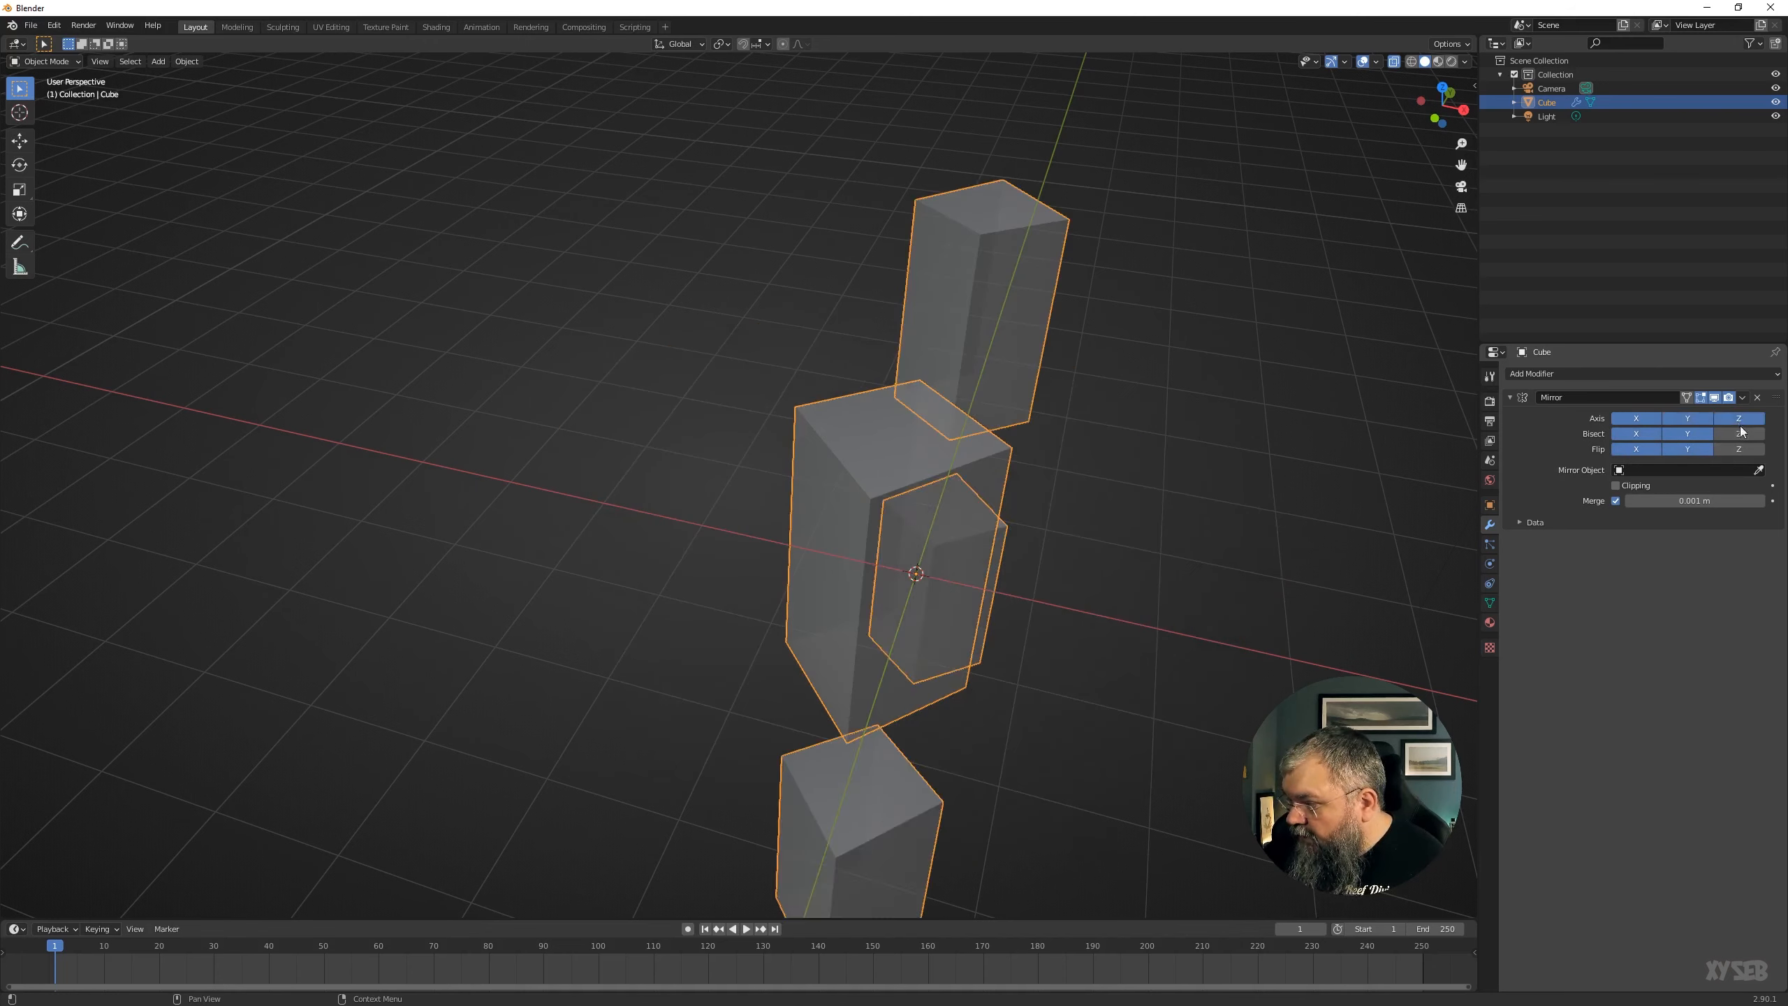
click(1739, 448)
middle_drag(1161, 476, 816, 466)
click(1739, 448)
Move the whole cube mesh in Edit Mode so it crosses all three mirror planes, and inspect the bisected result in Object Mode.
key(Tab)
key(g)
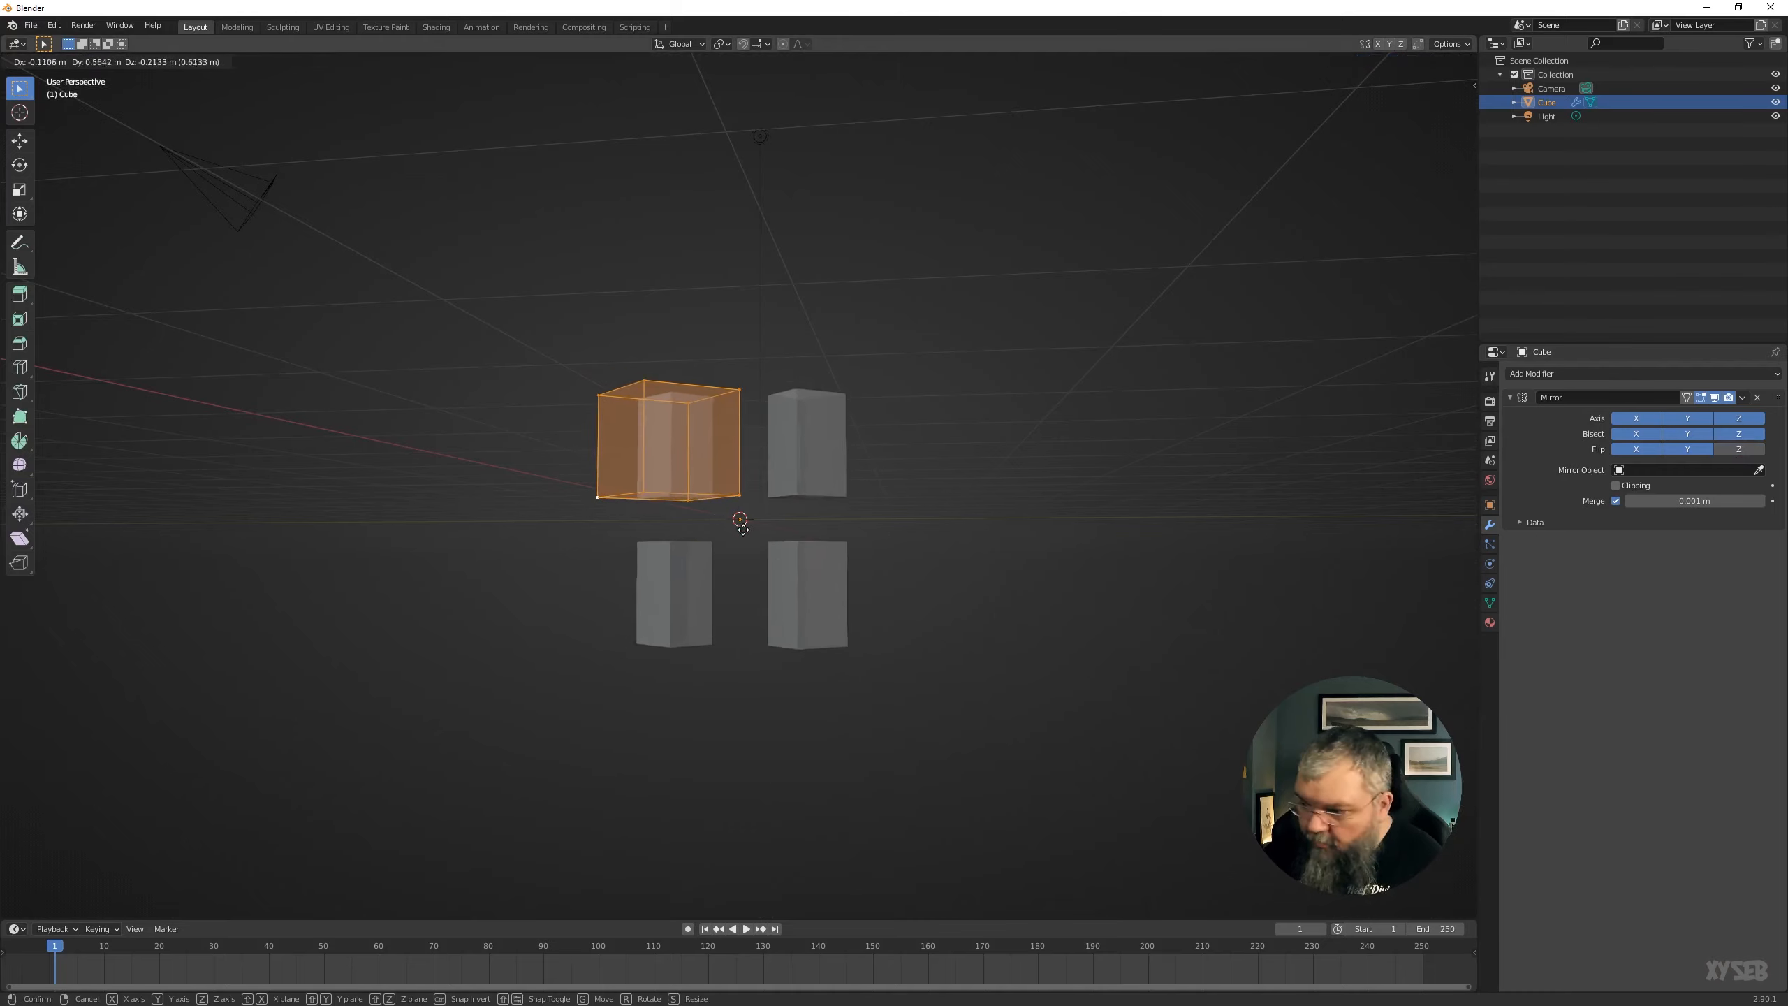
click(782, 537)
middle_drag(782, 536, 567, 500)
key(Tab)
middle_drag(726, 483, 874, 482)
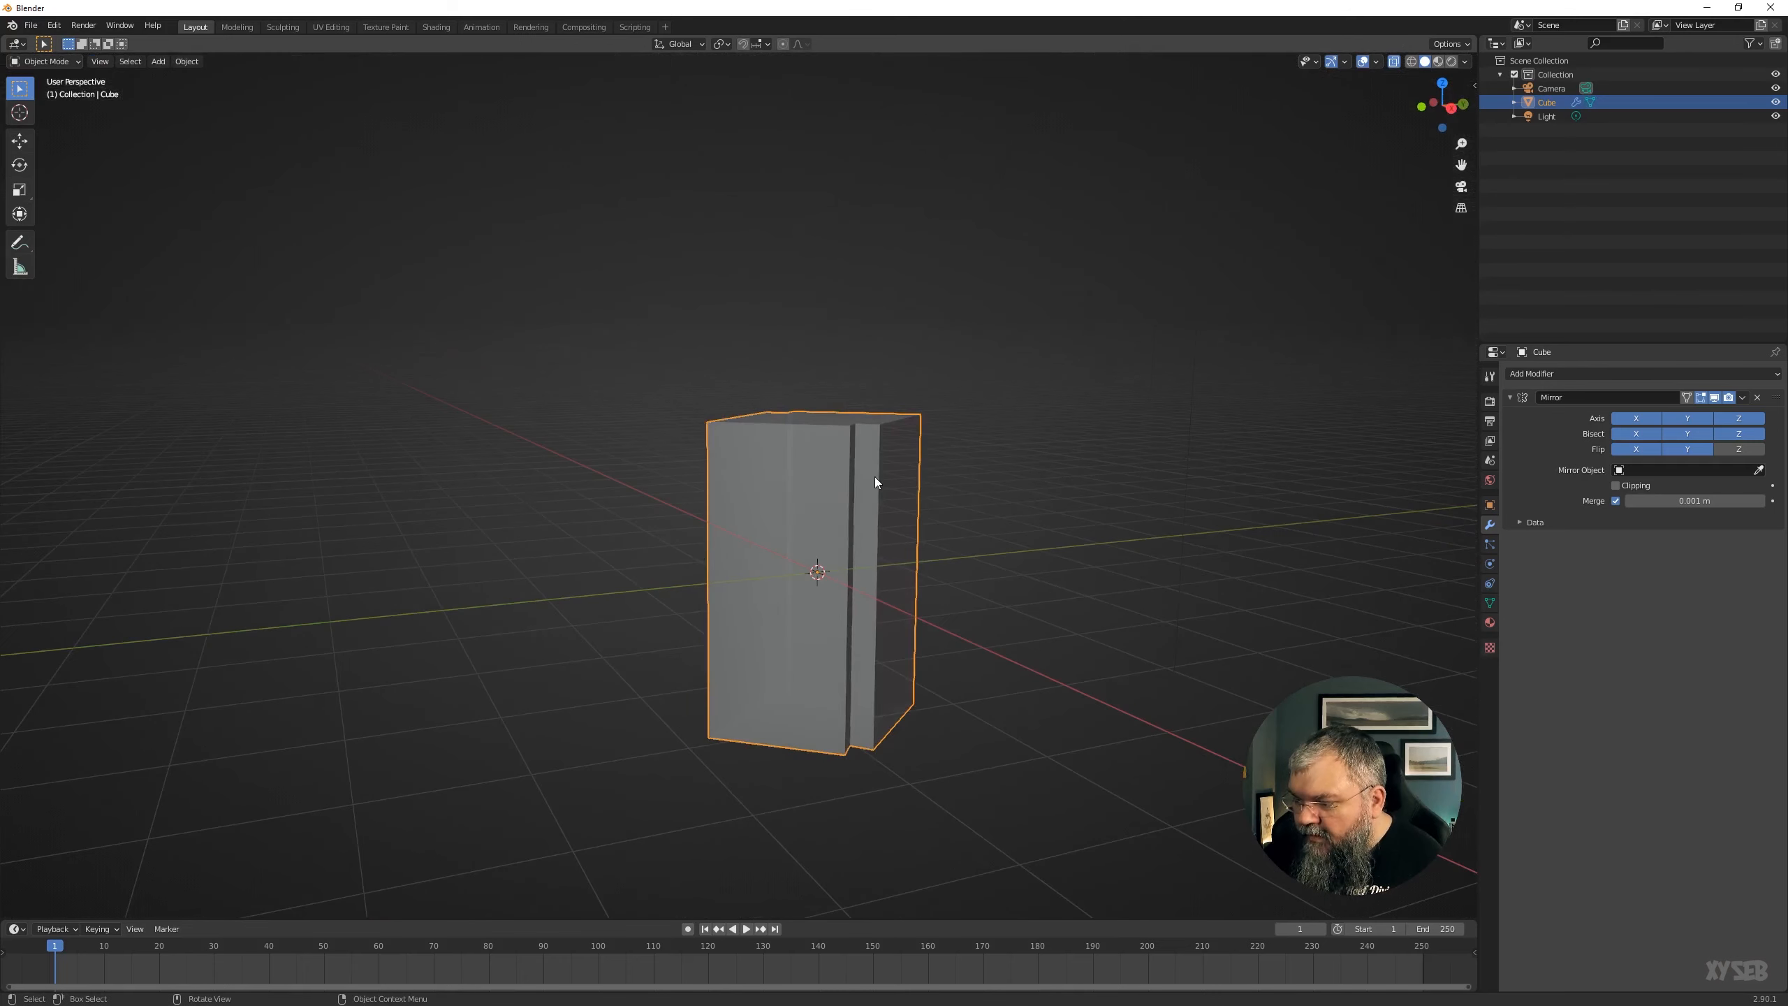
In Edit Mode, turn off Flip on Y and X, and switch off Bisect on X.
key(Tab)
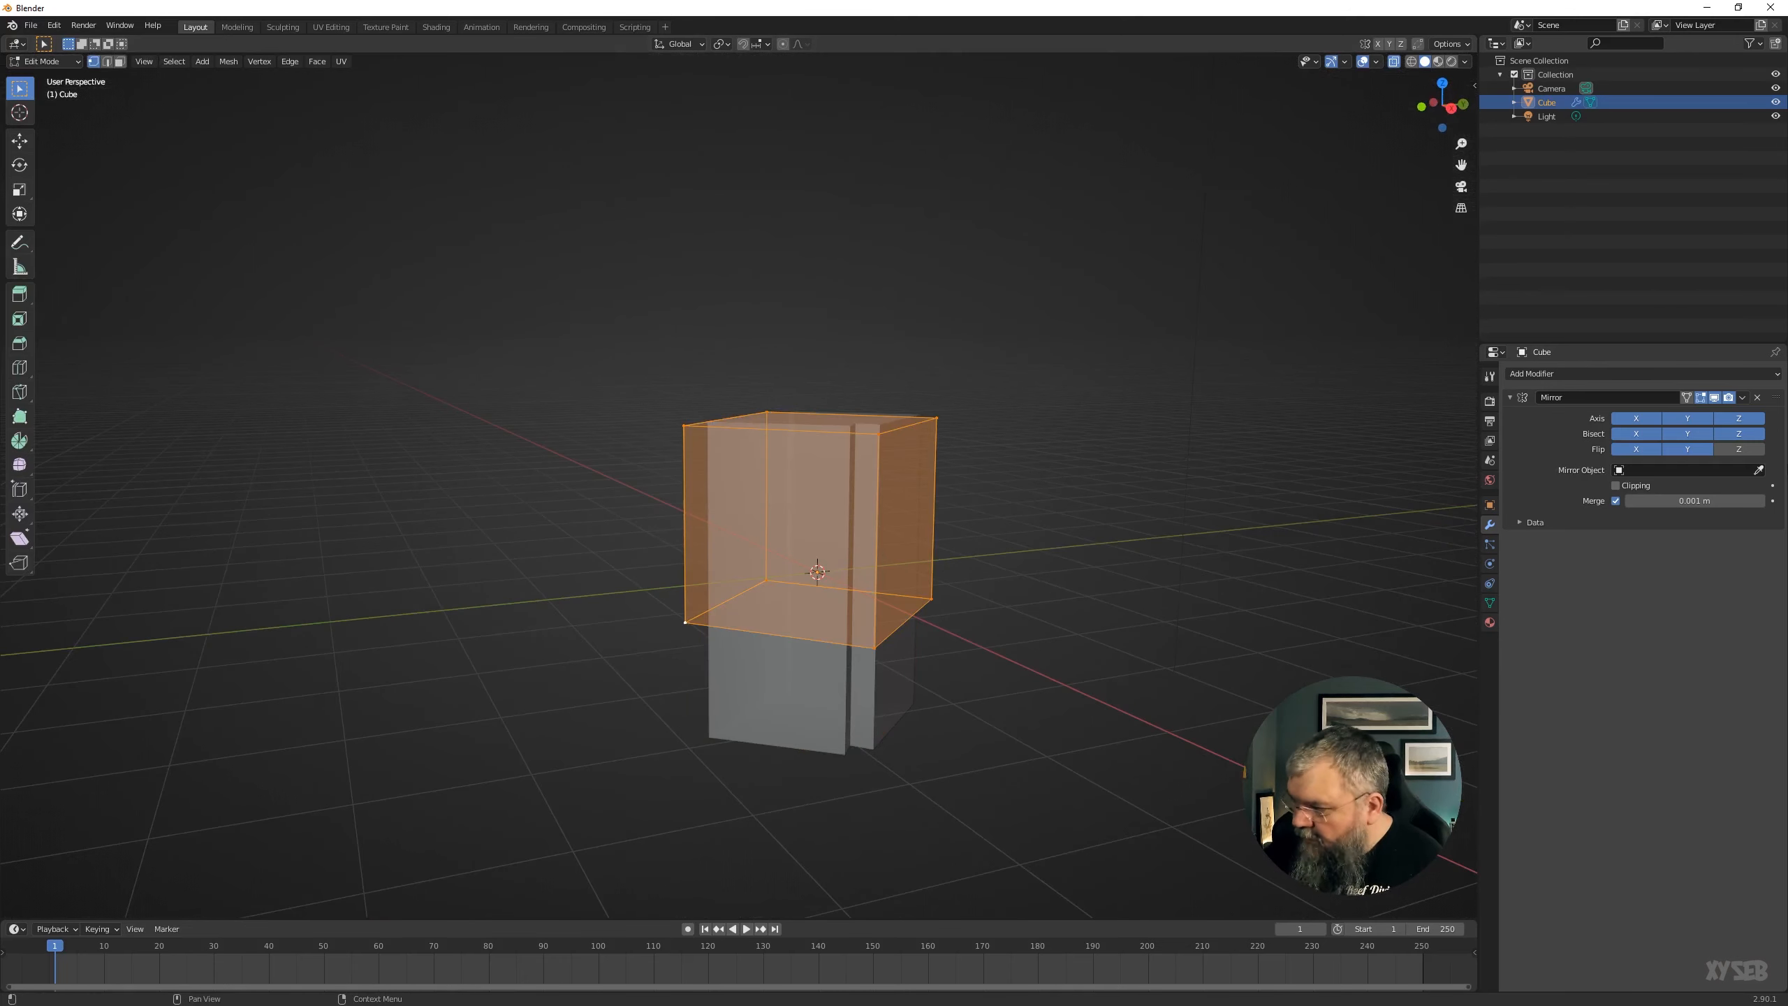
click(1686, 449)
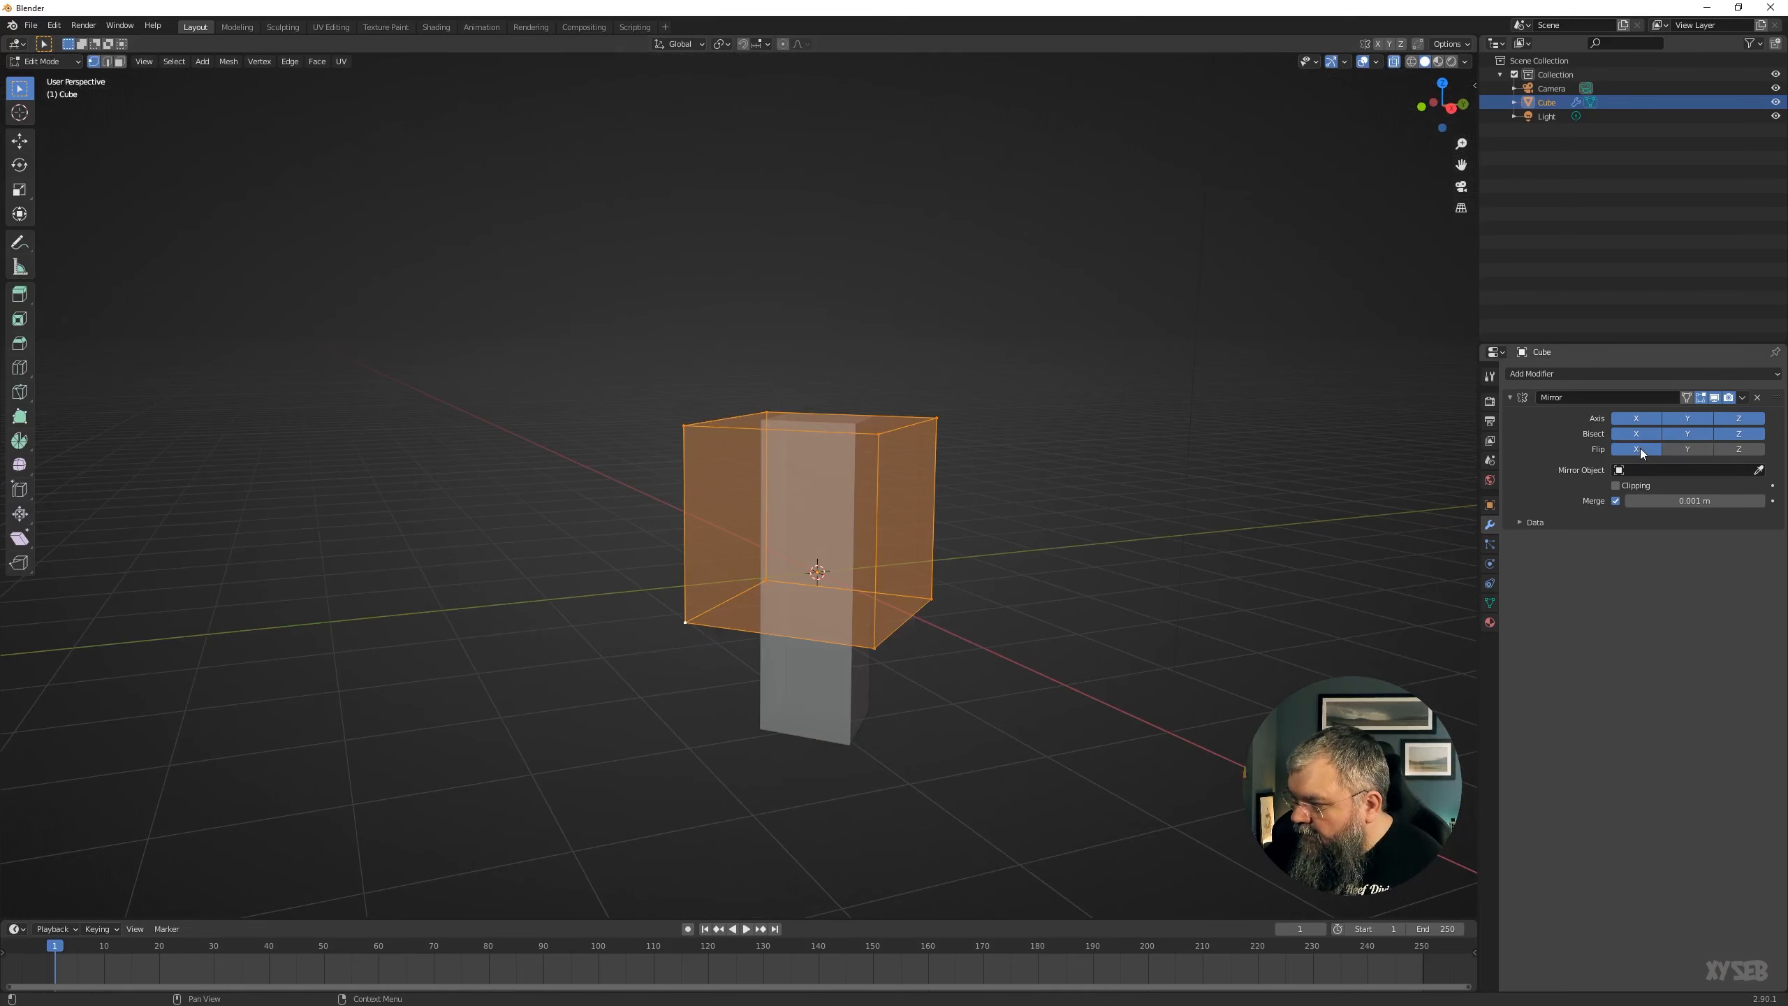
click(1636, 449)
middle_drag(1056, 521, 1141, 463)
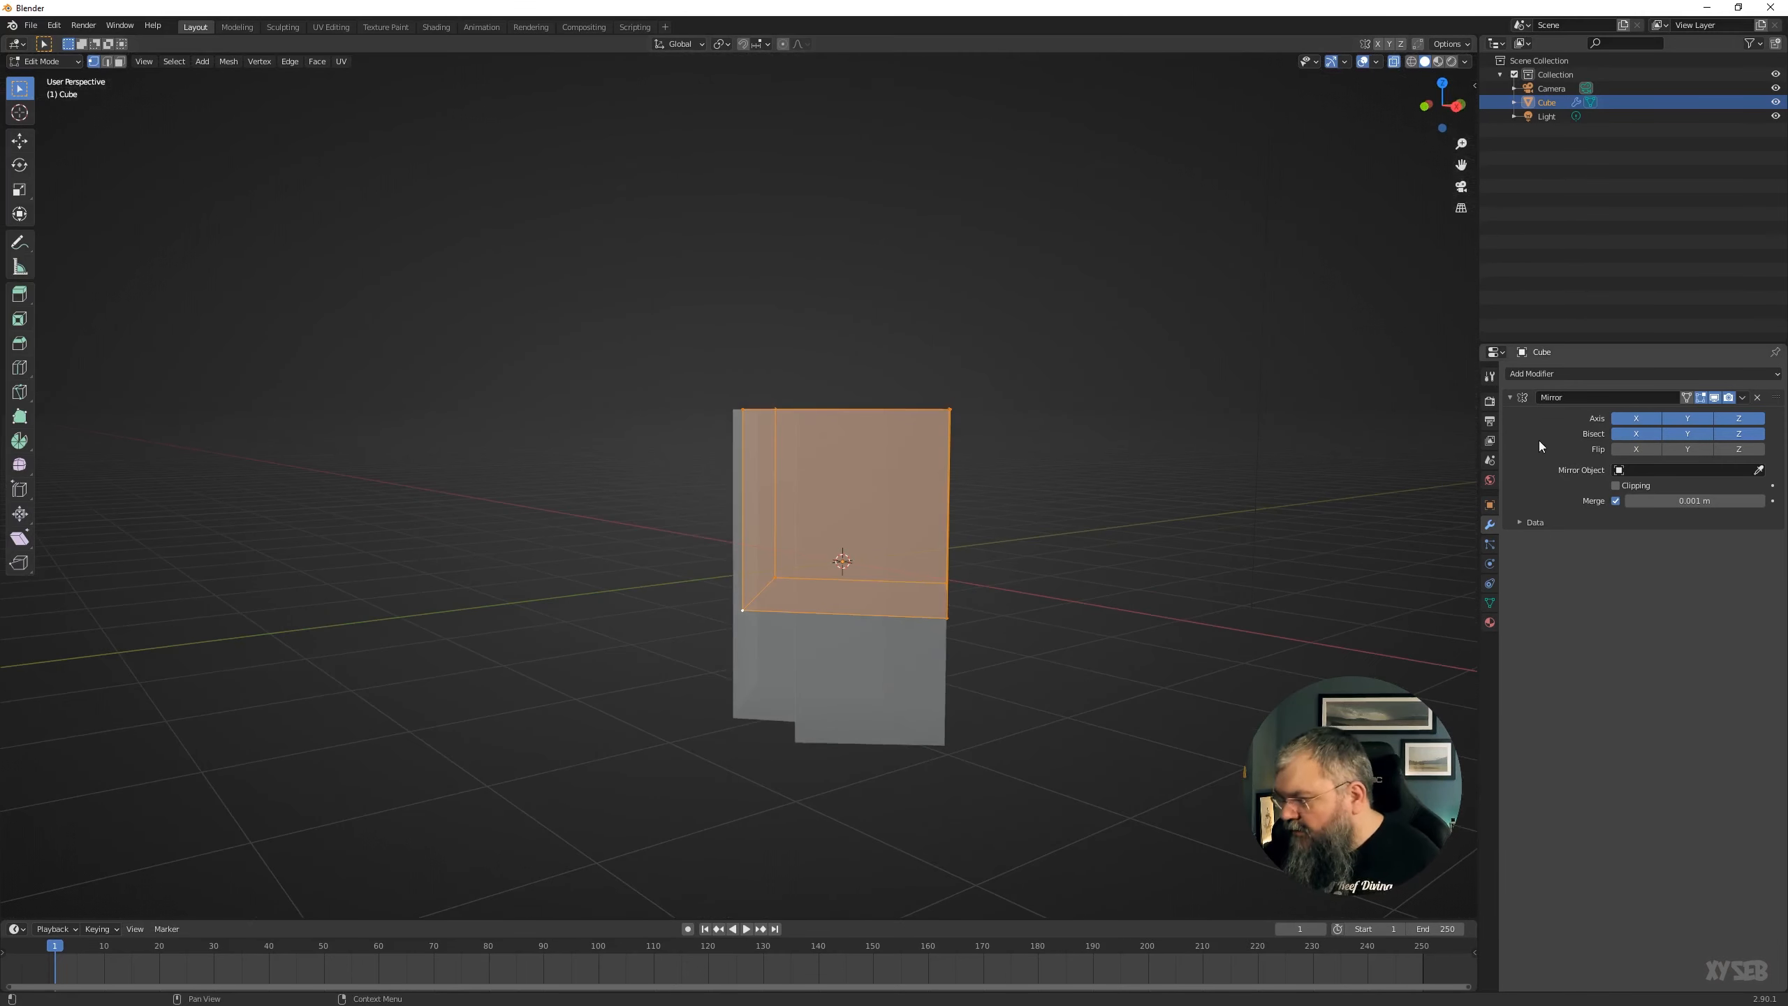
click(1643, 433)
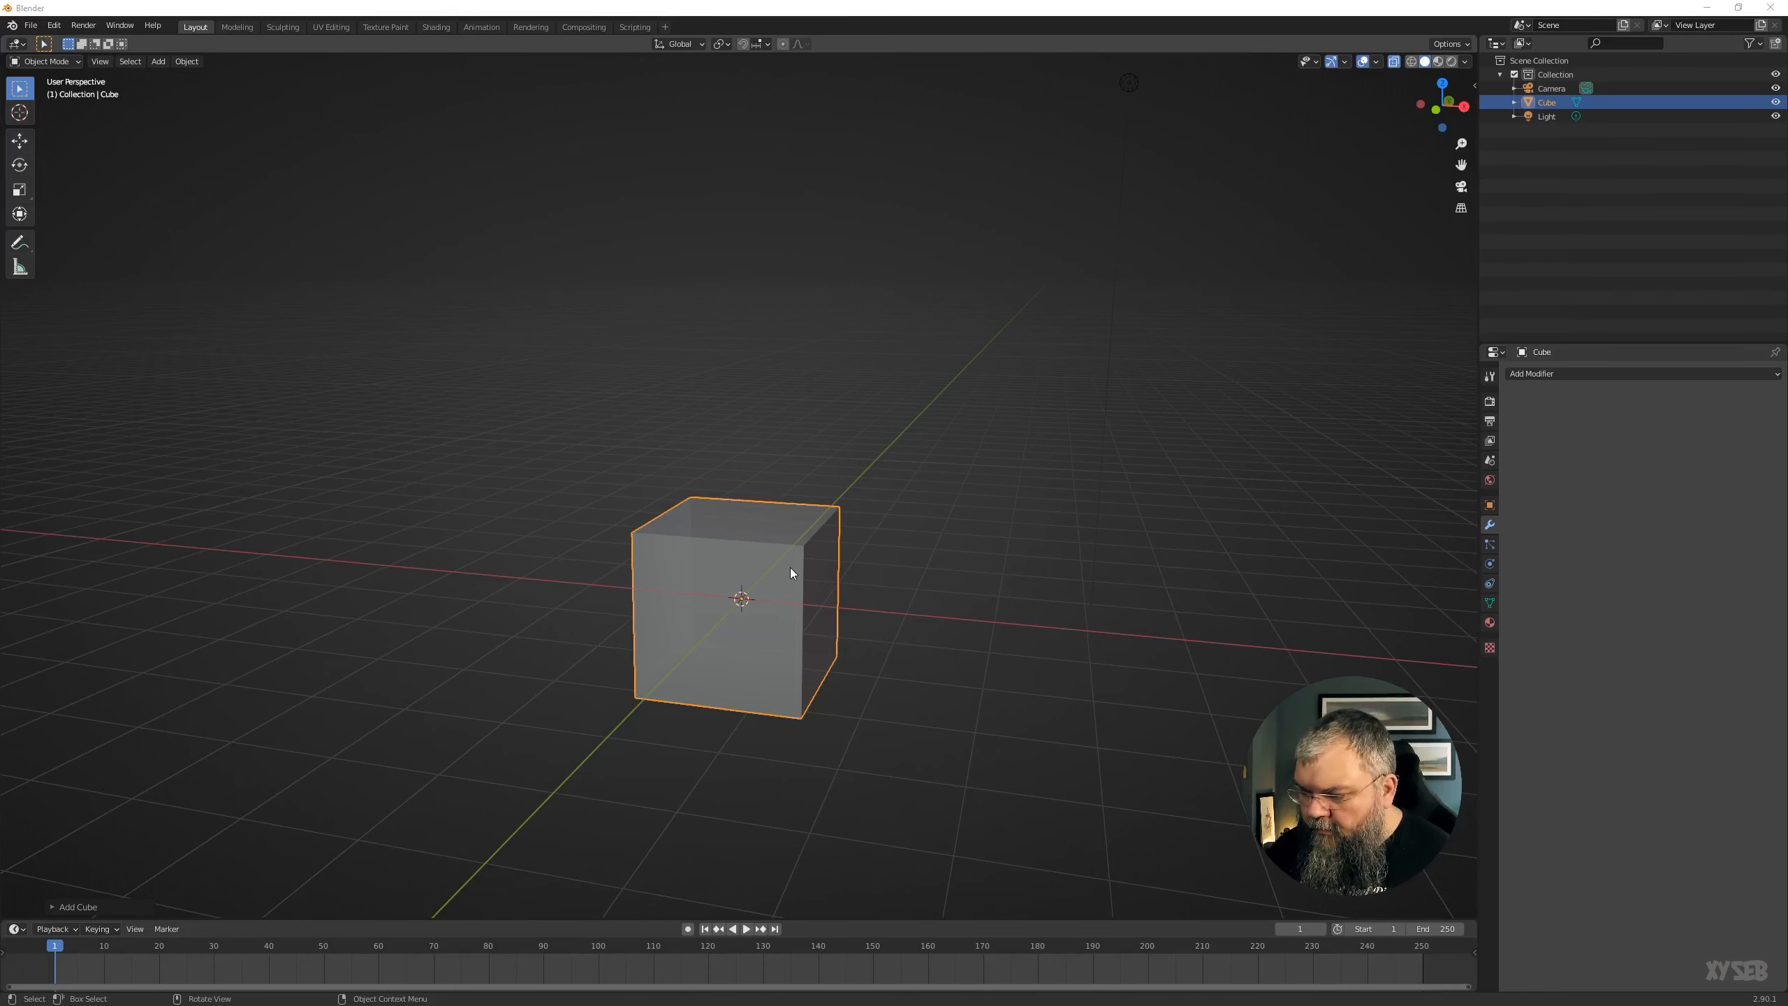
Move the new cube away from the world origin in Object Mode and add a Mirror modifier to it.
middle_drag(785, 653, 704, 606)
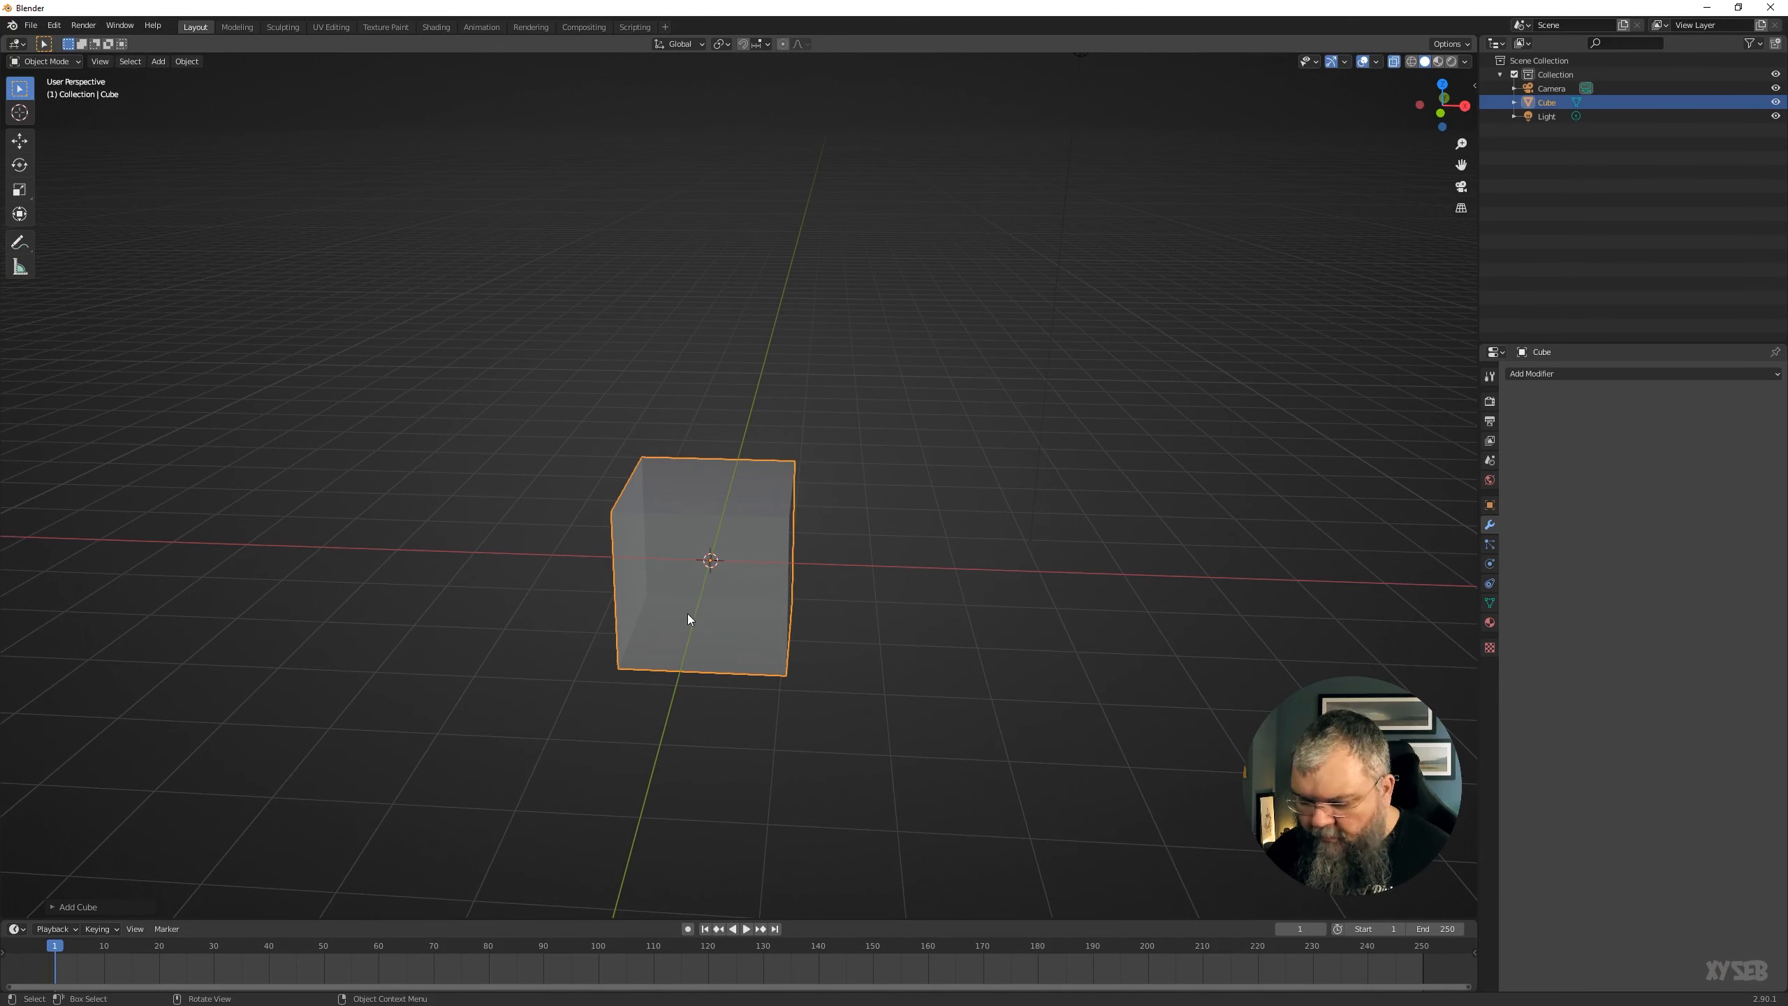
key(g)
click(882, 691)
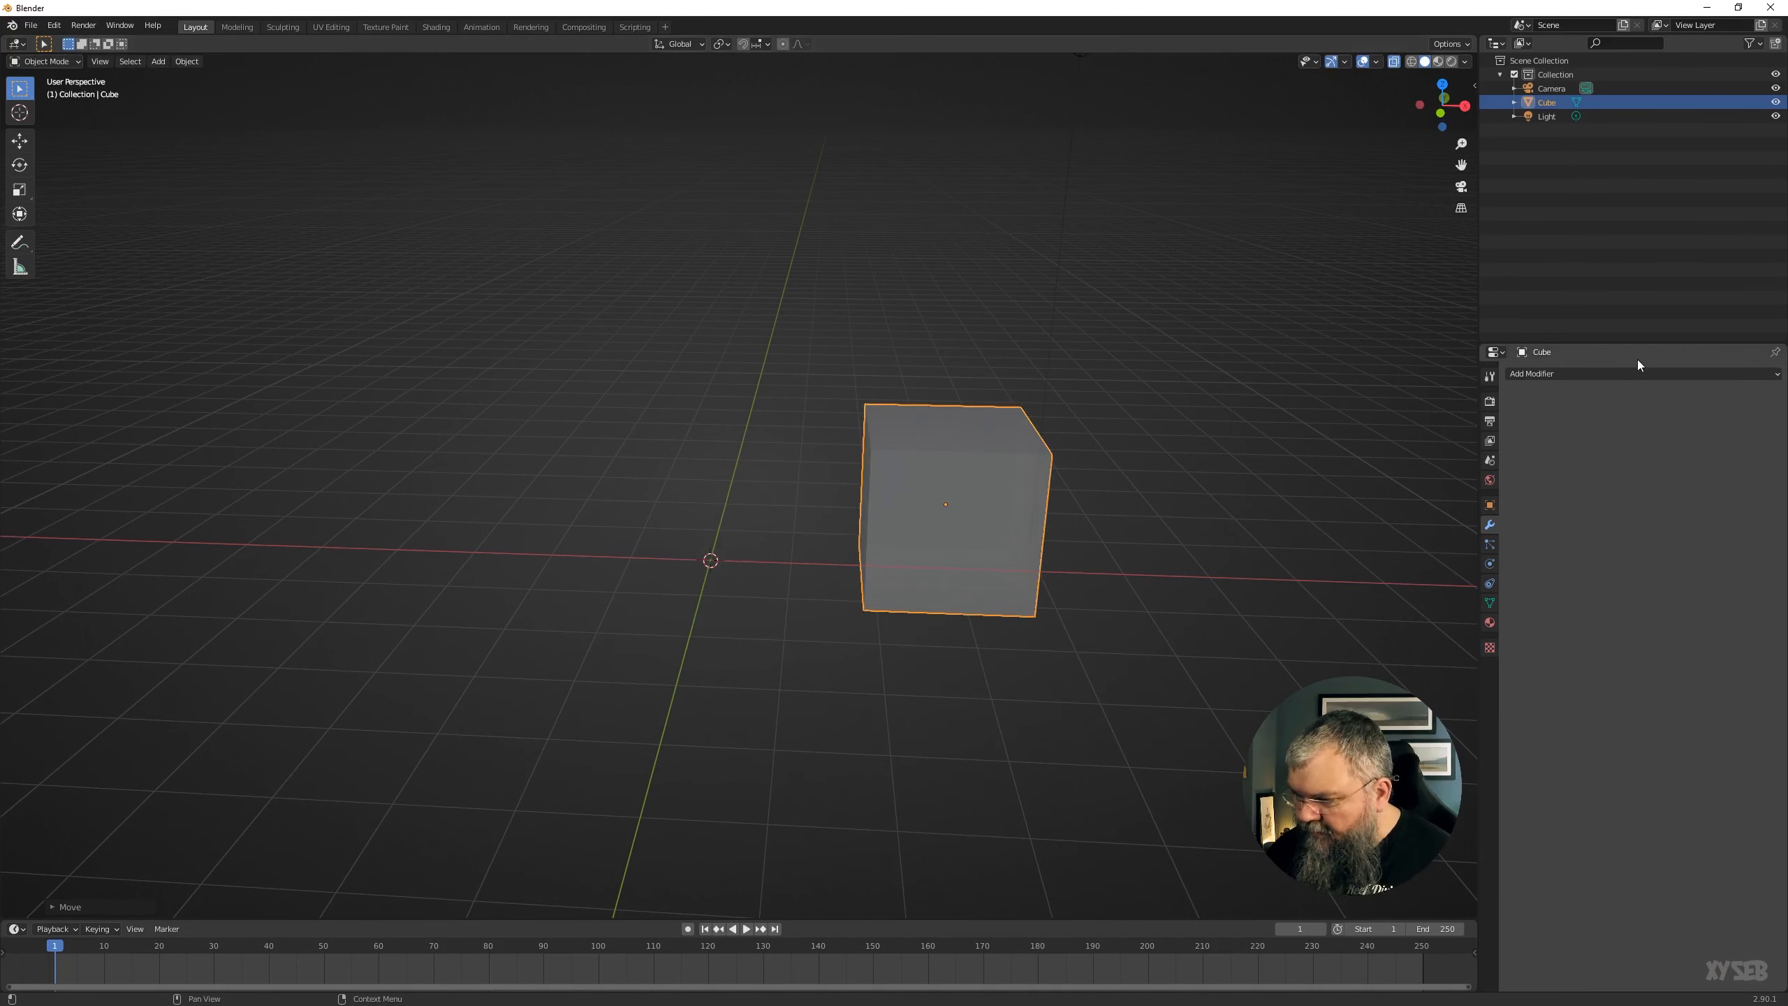
click(1619, 373)
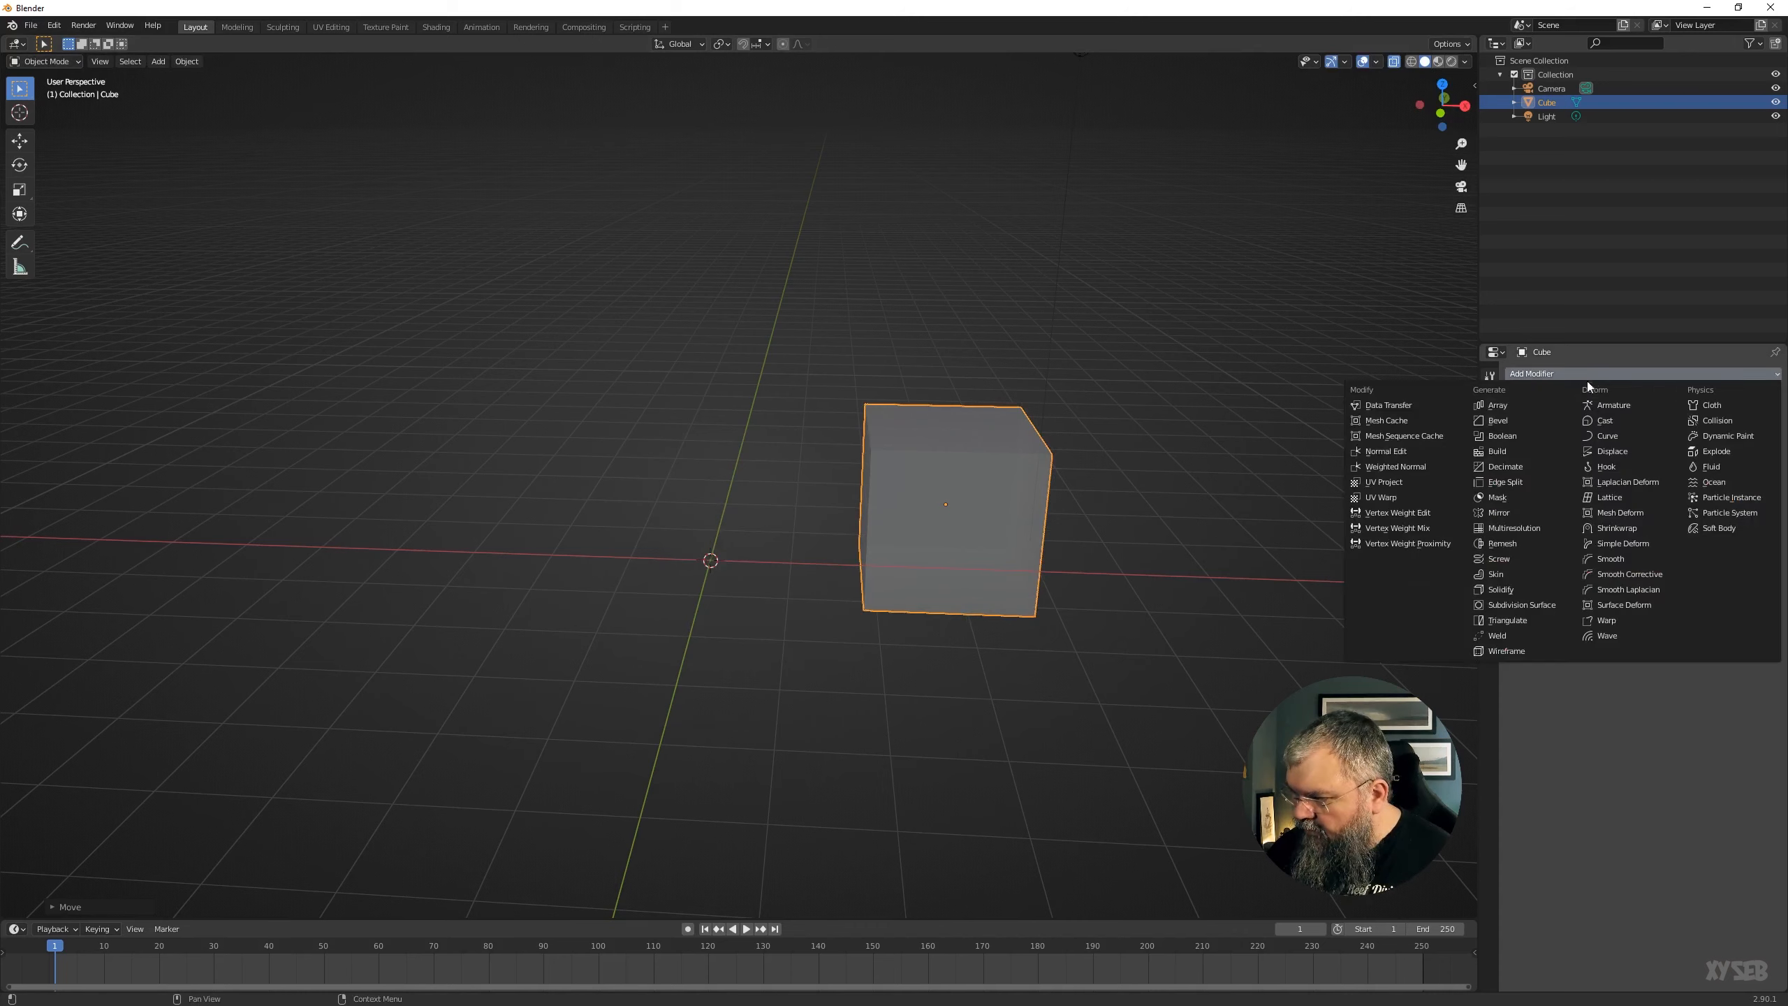
click(1518, 516)
middle_drag(961, 647, 975, 611)
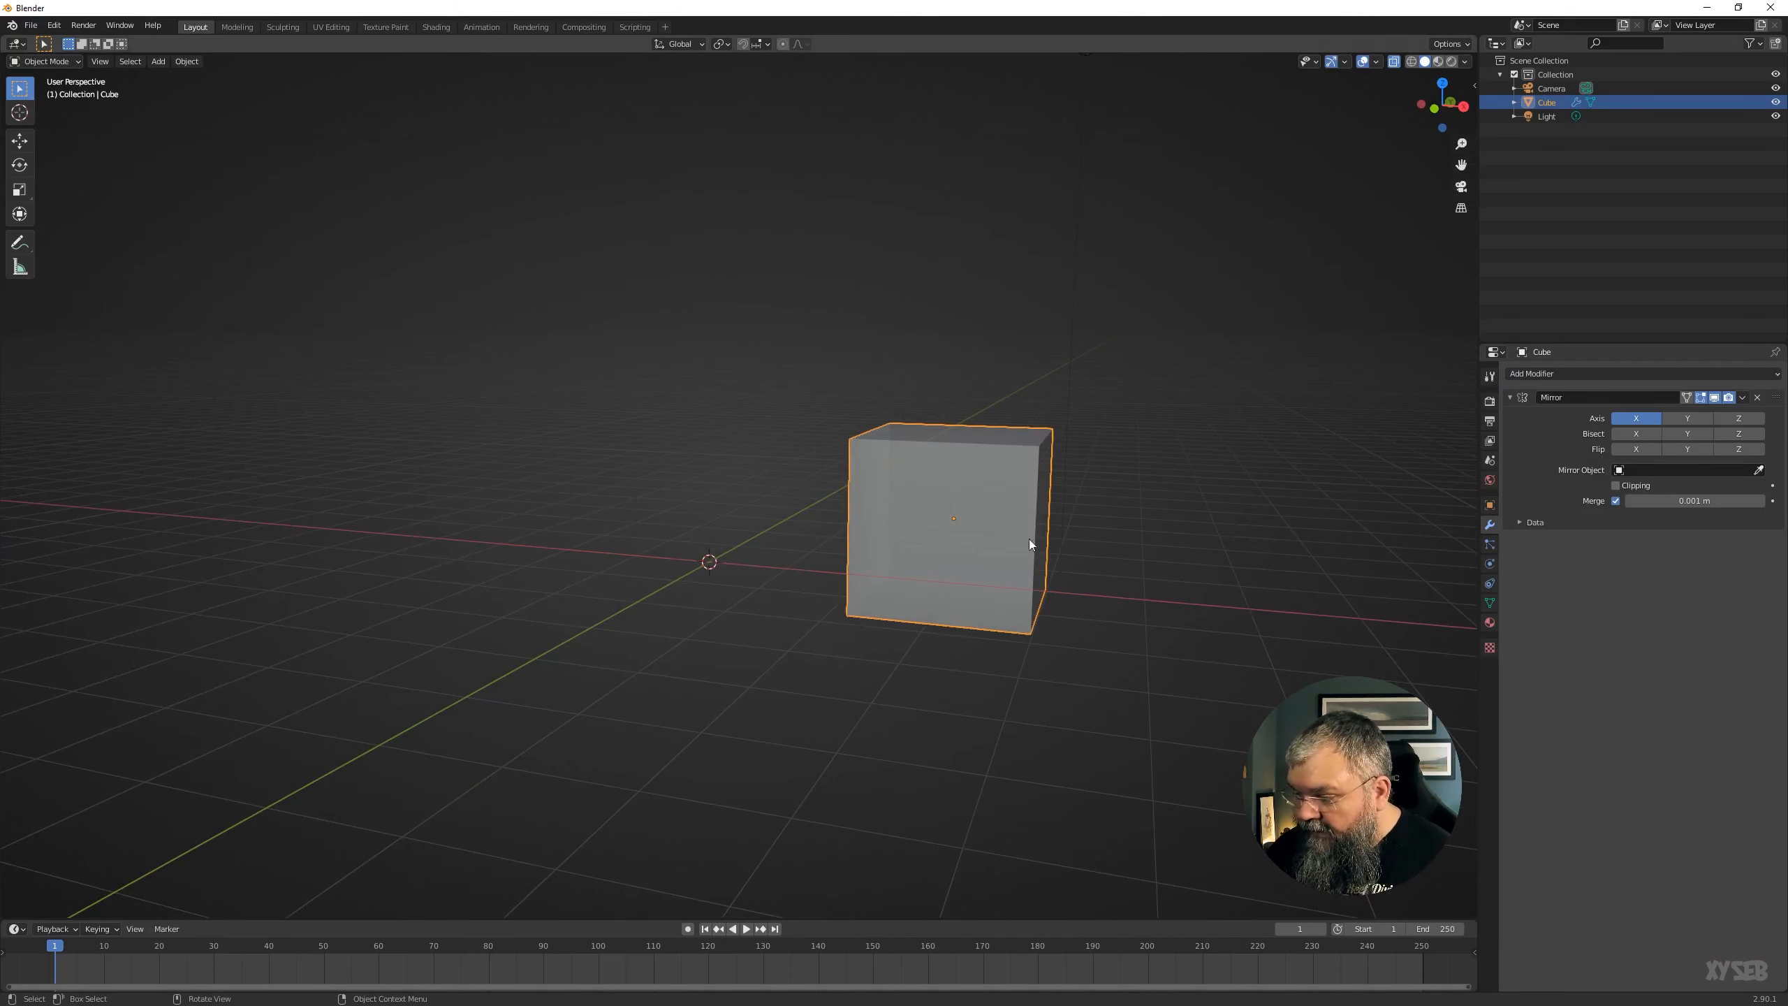
Move the cube slightly upward in Object Mode and inspect its mirroring relative to the object's own origin.
key(g)
click(933, 558)
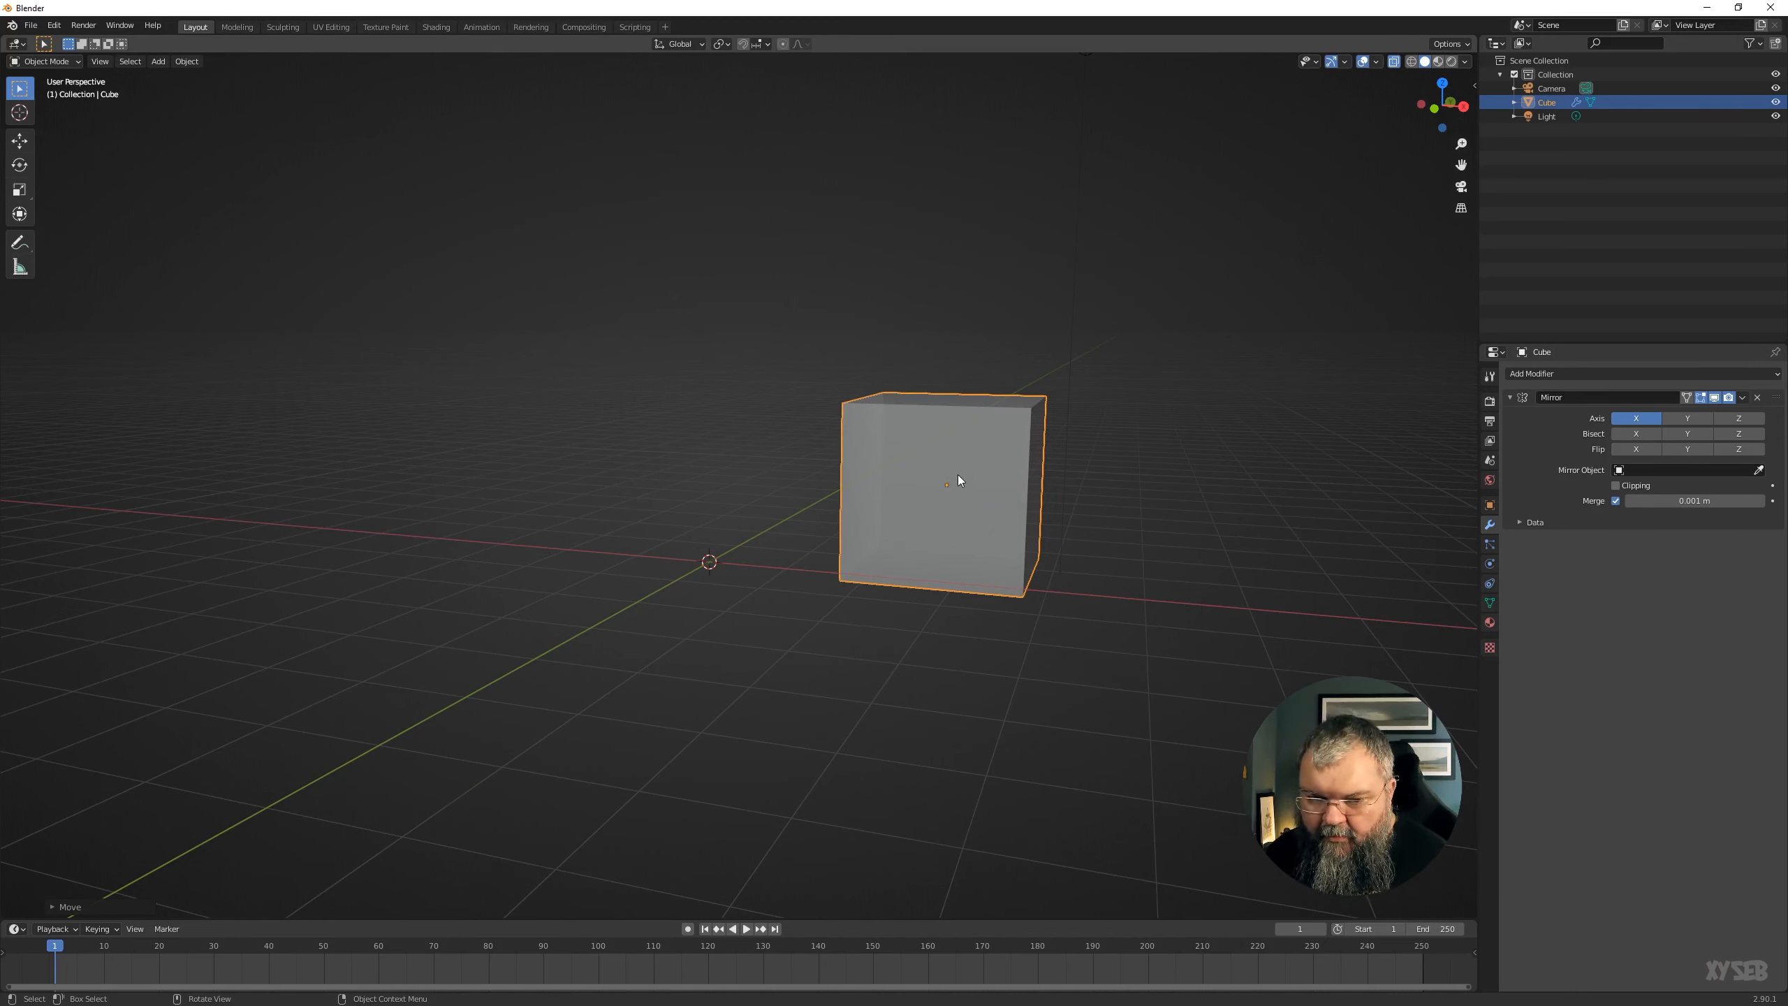
middle_drag(935, 493, 916, 525)
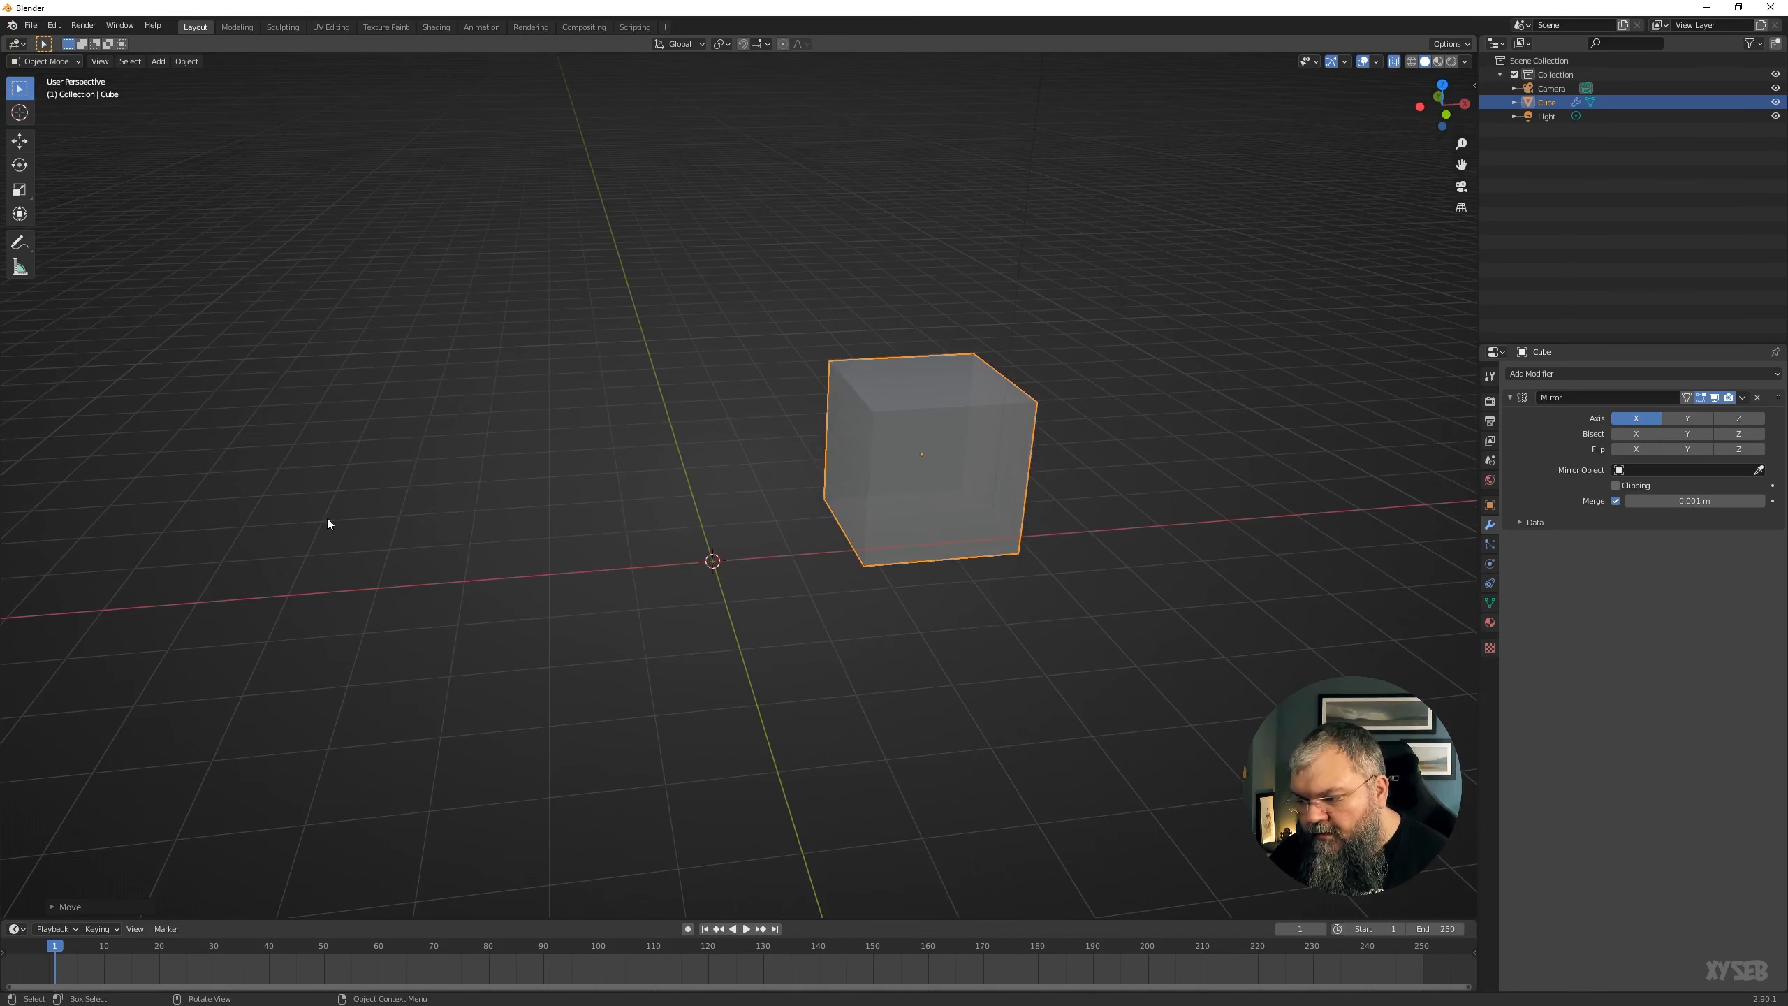
middle_drag(701, 623, 692, 640)
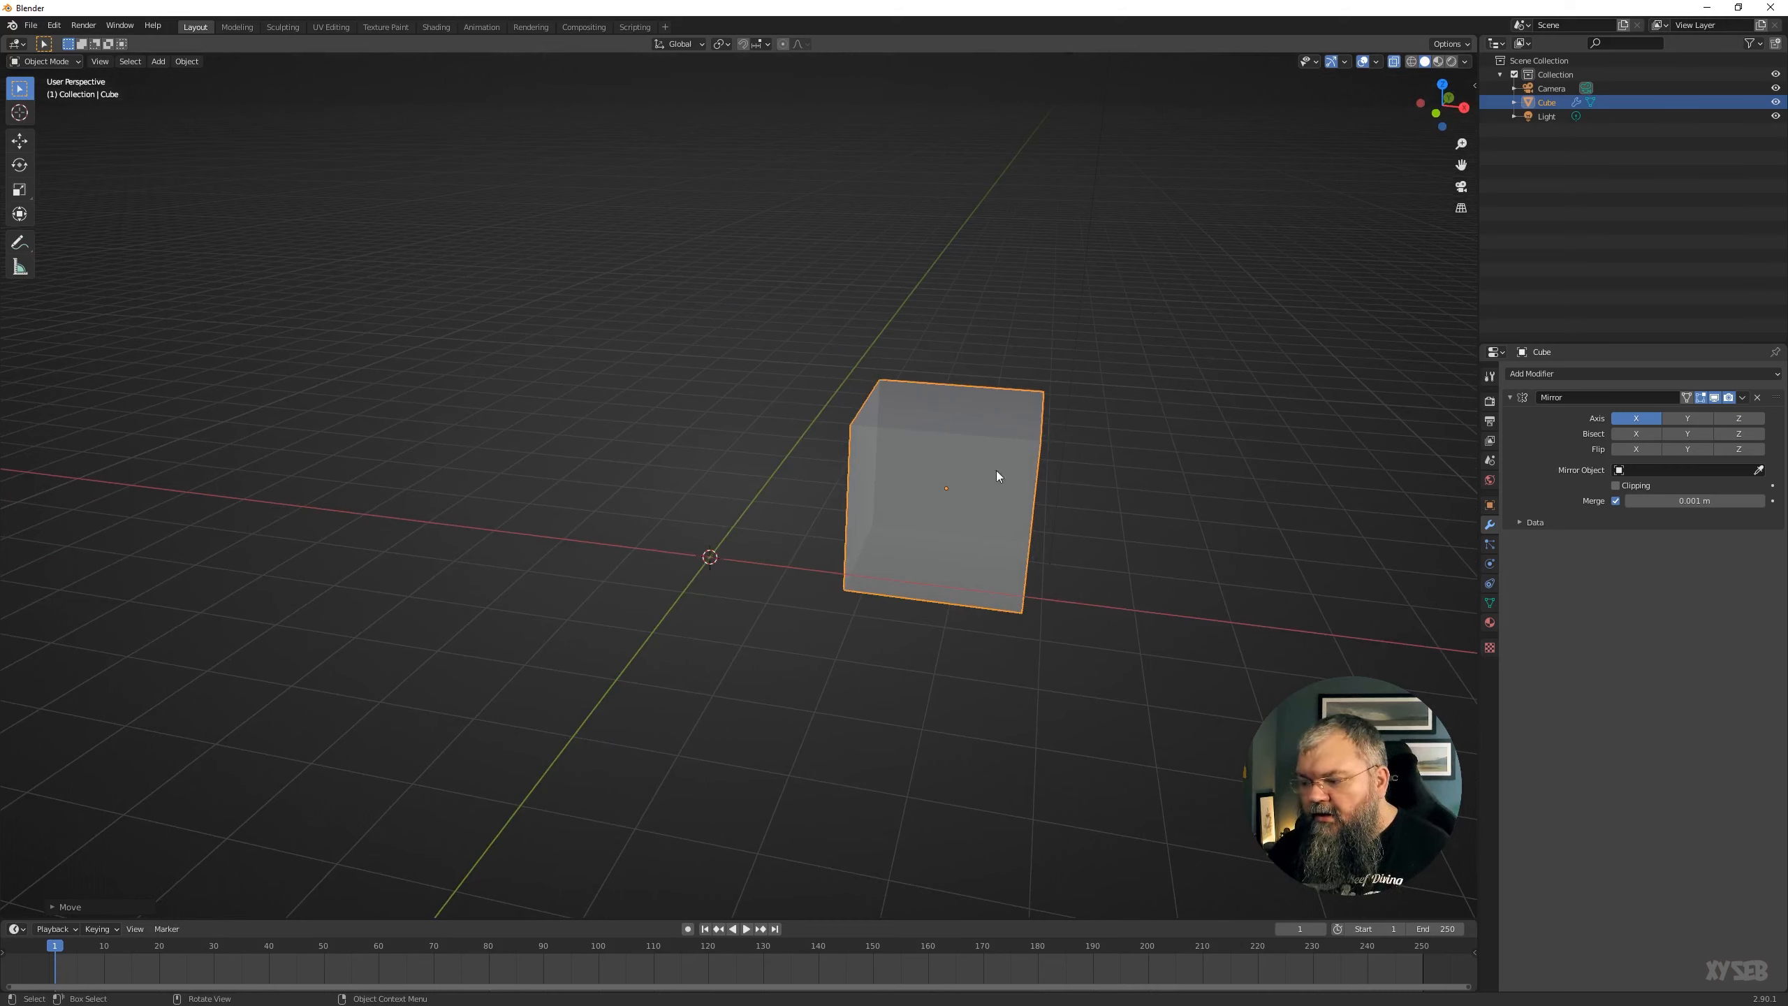
right_click(909, 479)
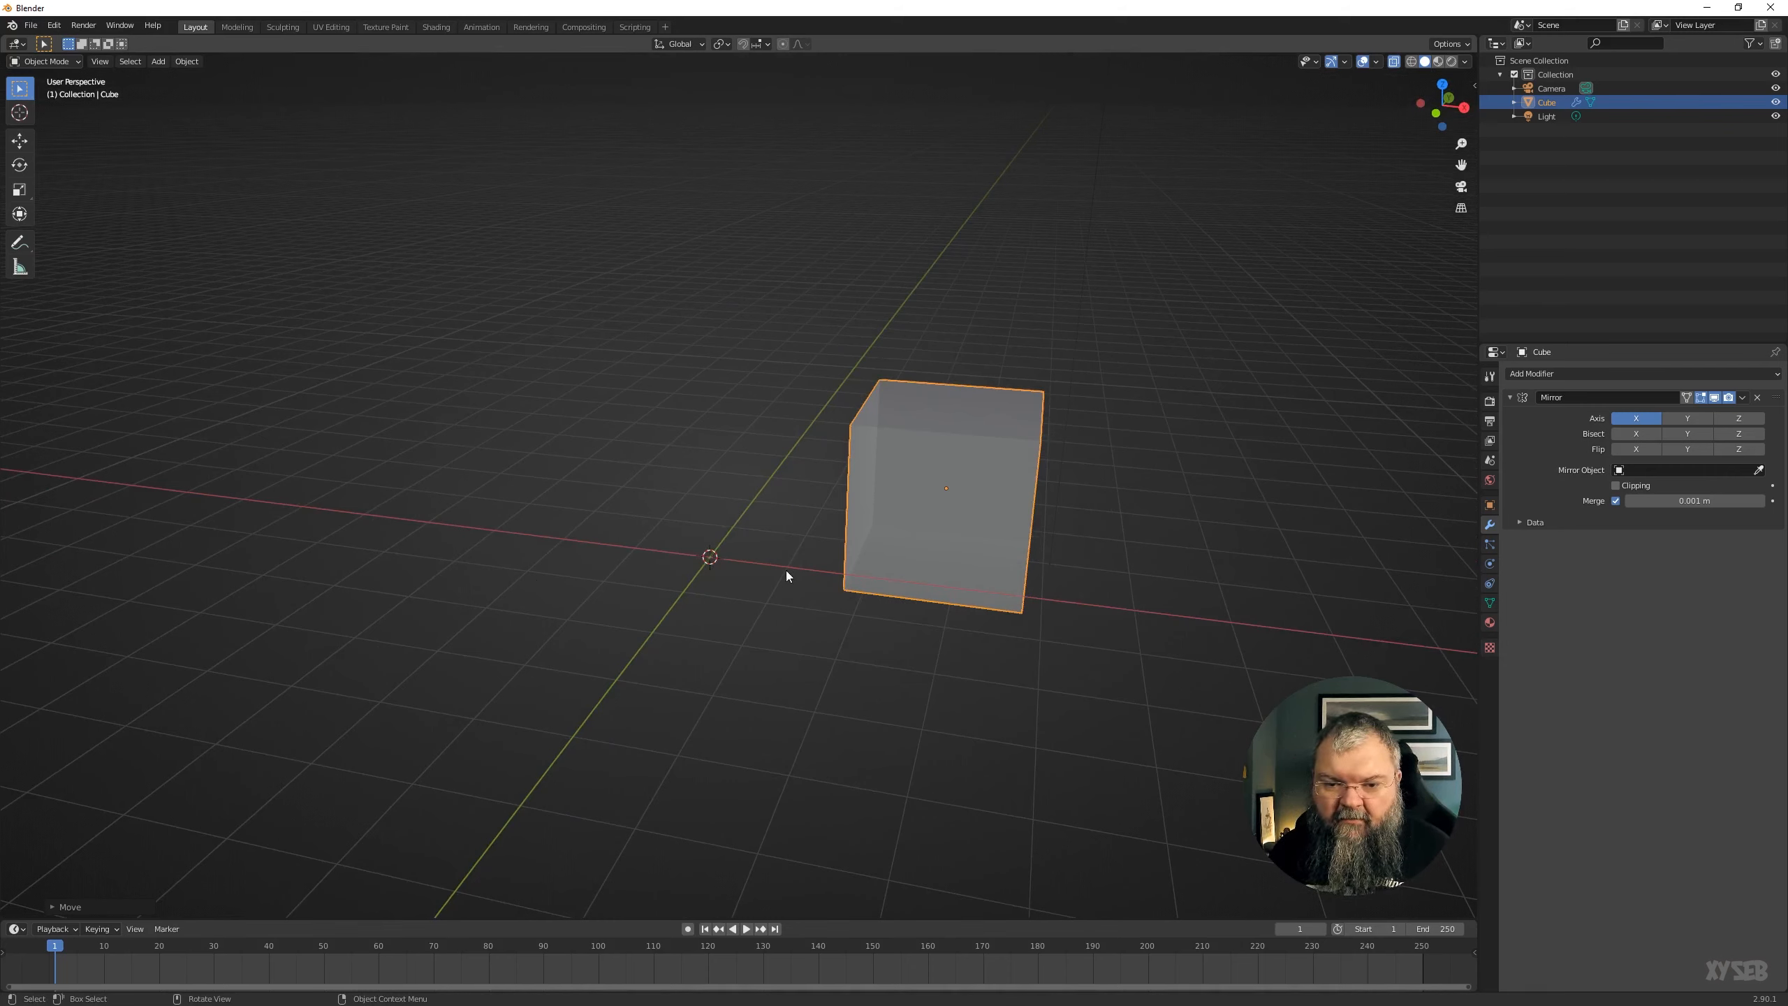
Delete the cube and add a UV sphere at the world origin.
key(Delete)
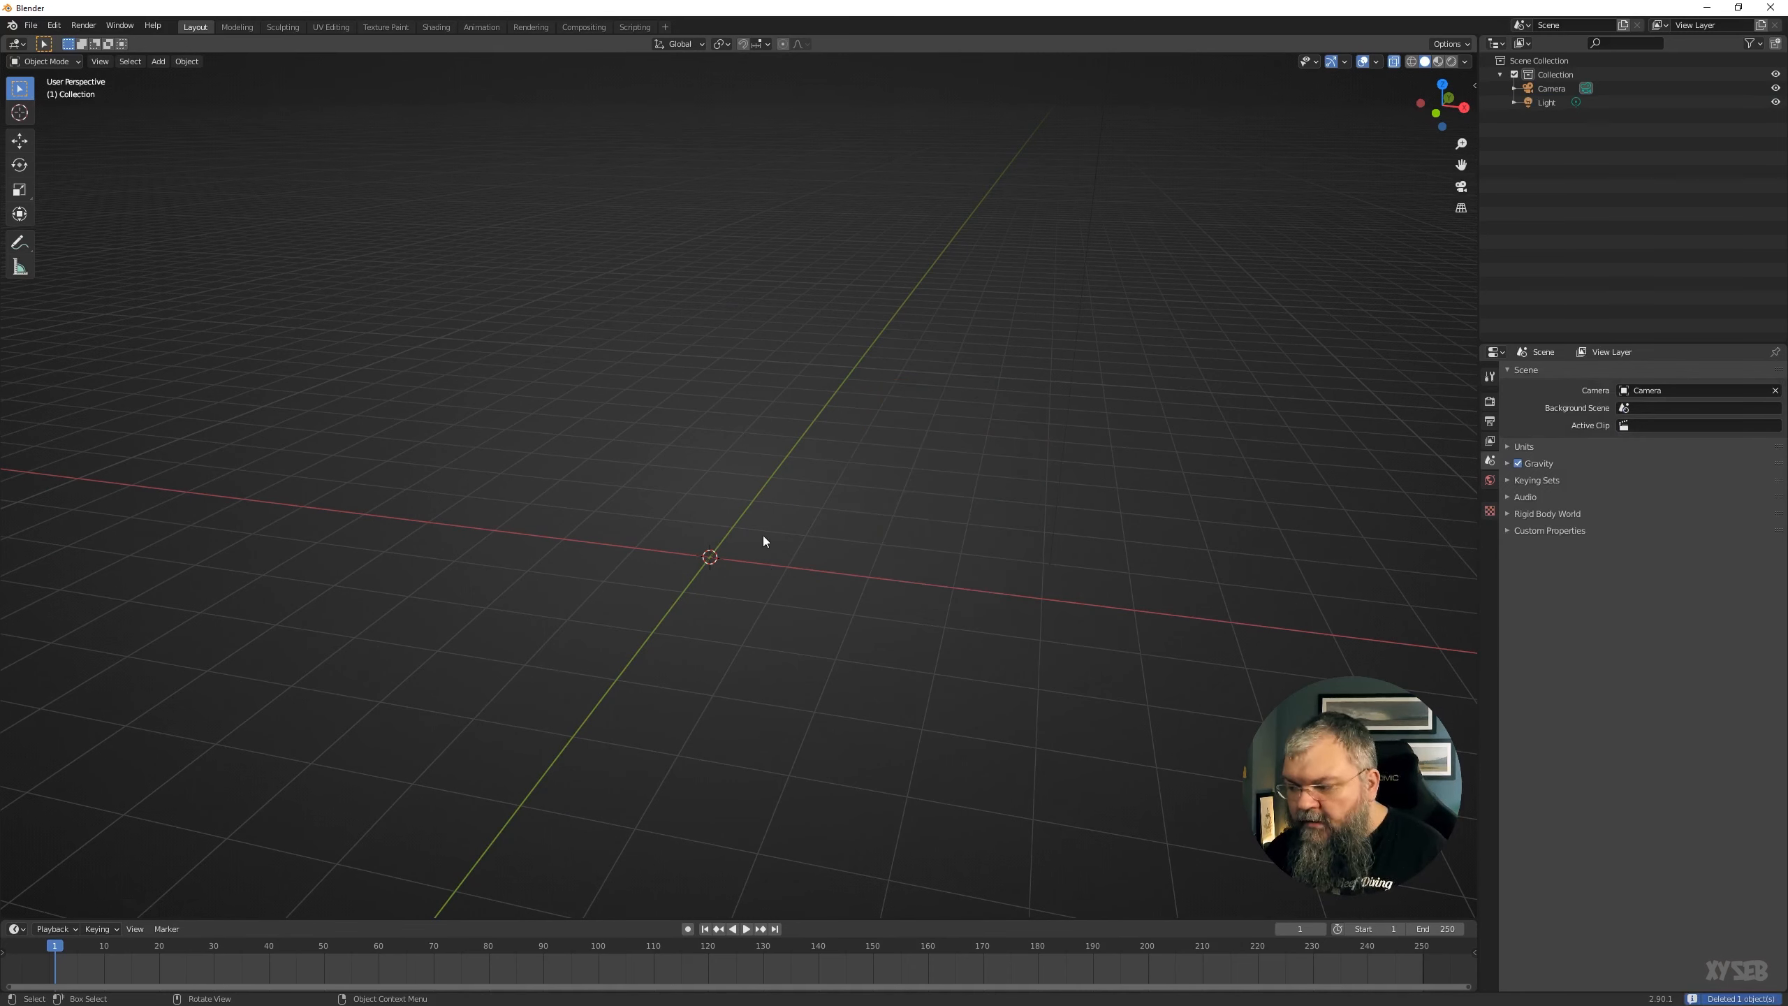
key(shift+a)
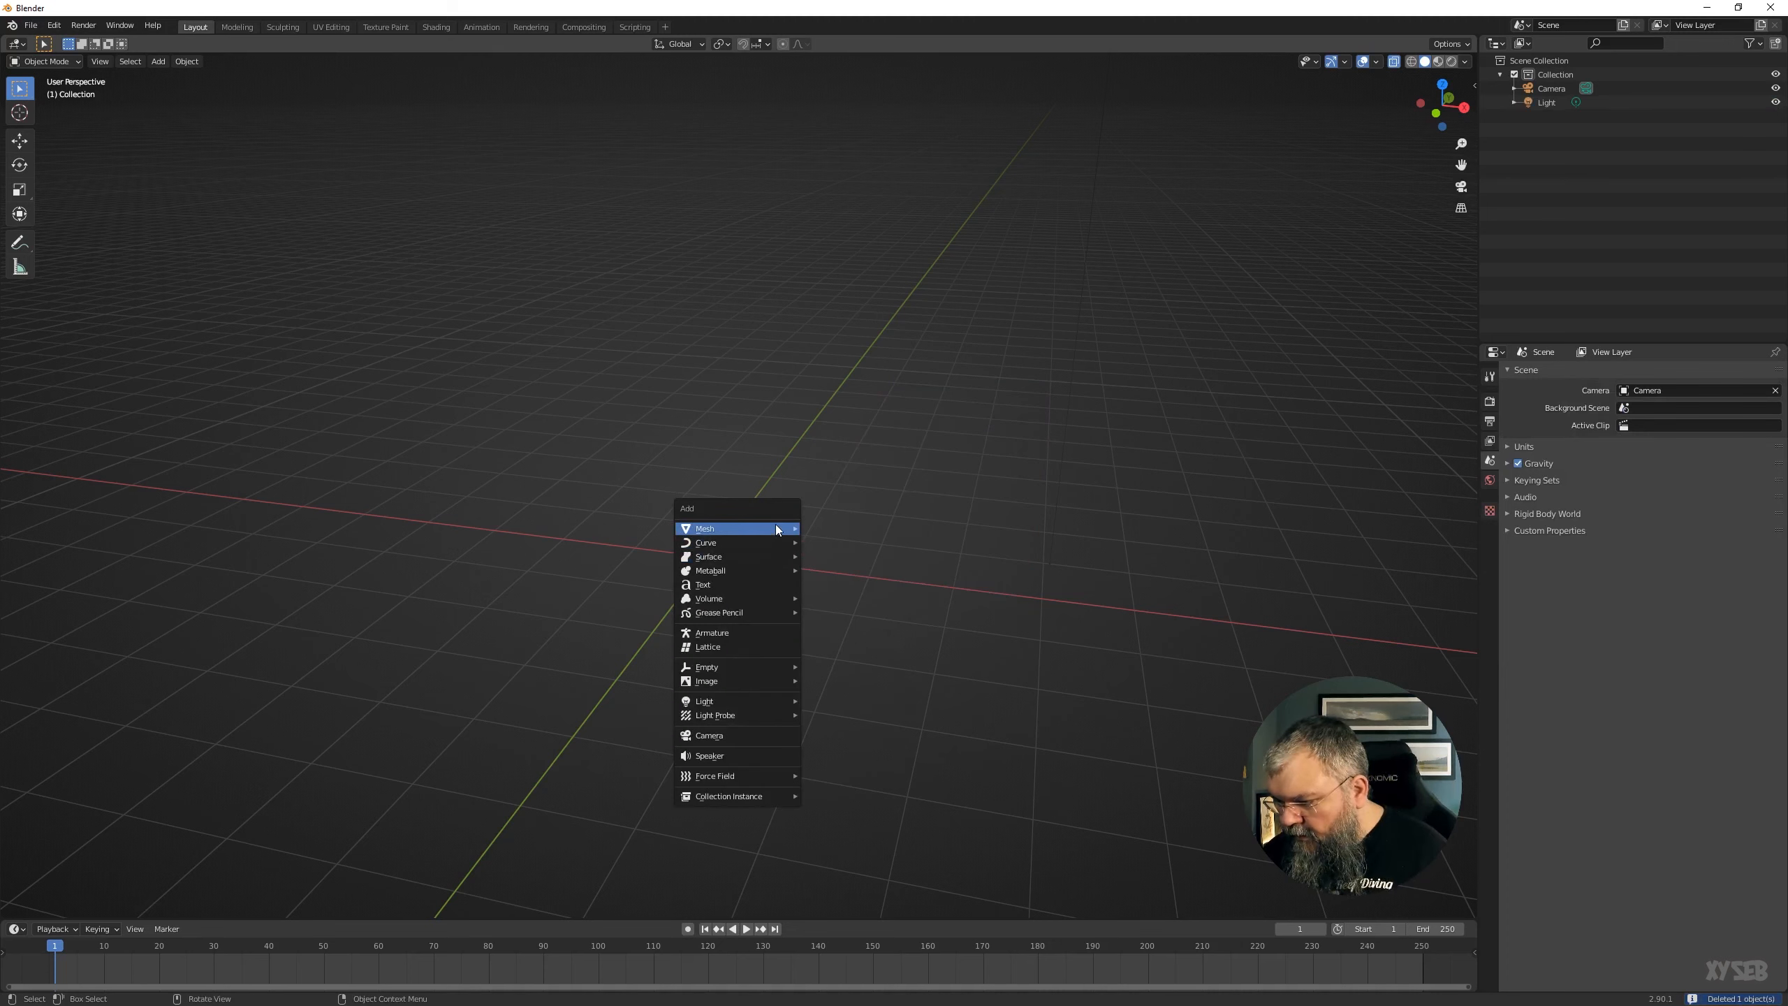
click(855, 570)
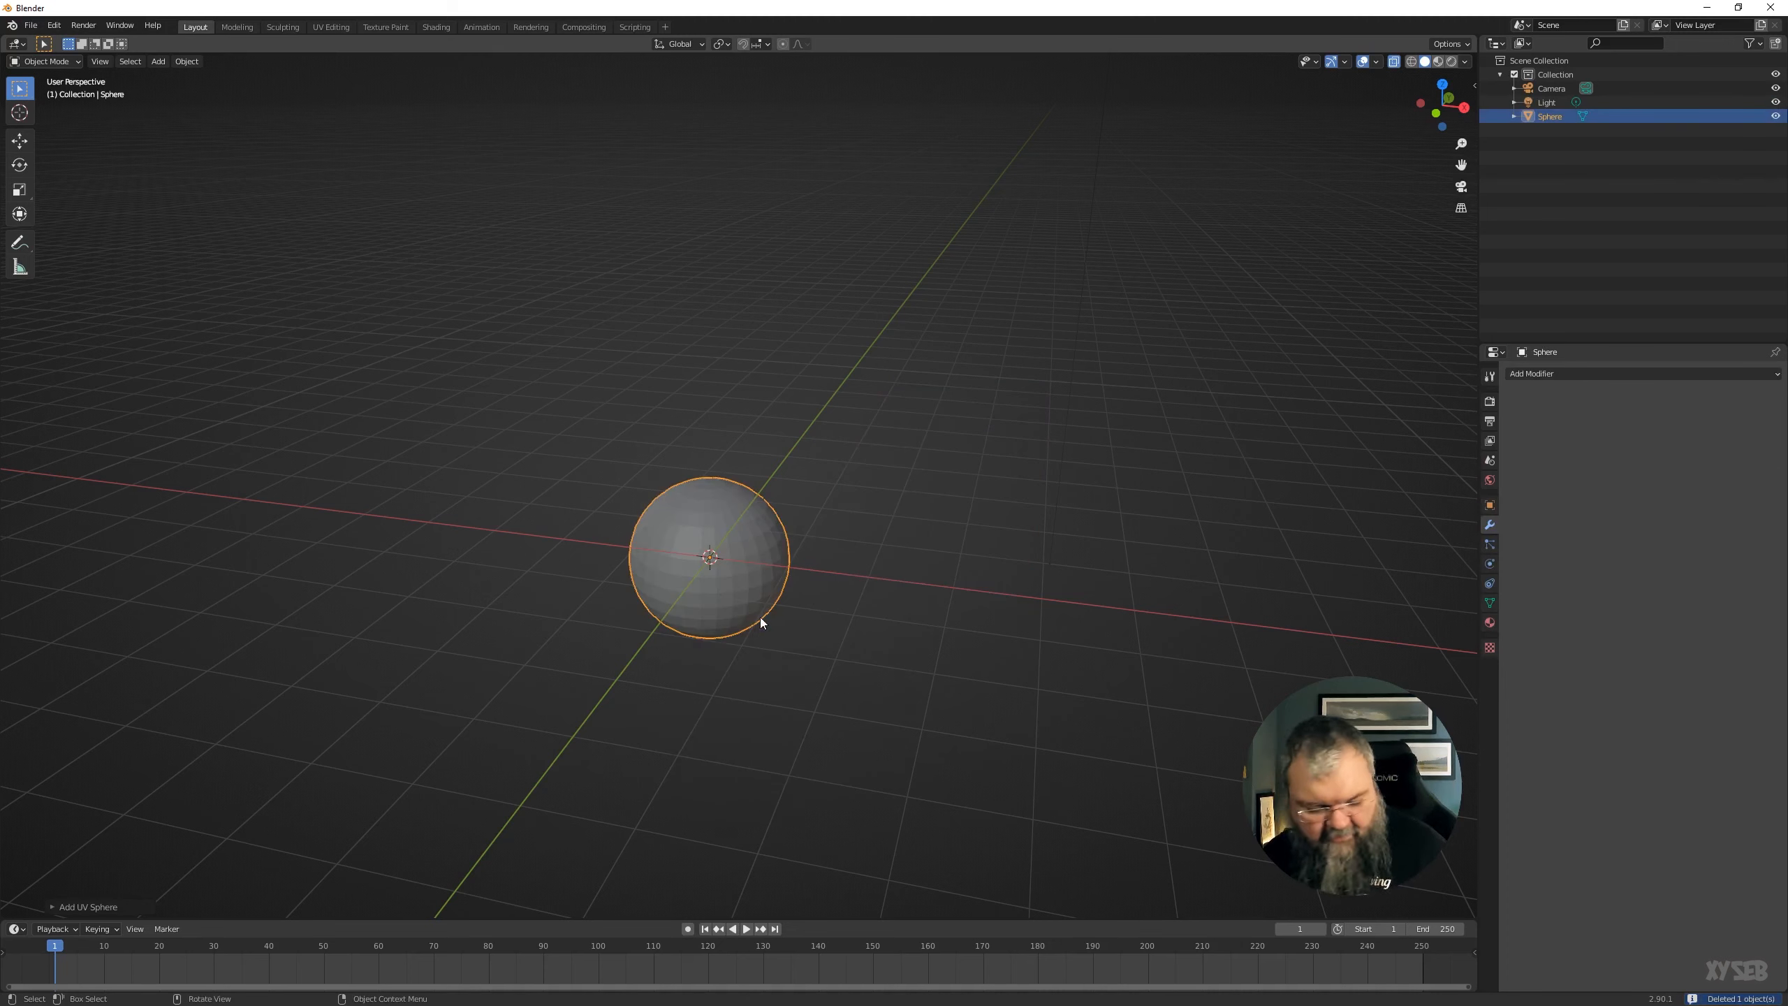
Move the sphere about 2 m along positive X in Object Mode.
key(g)
key(x)
click(919, 637)
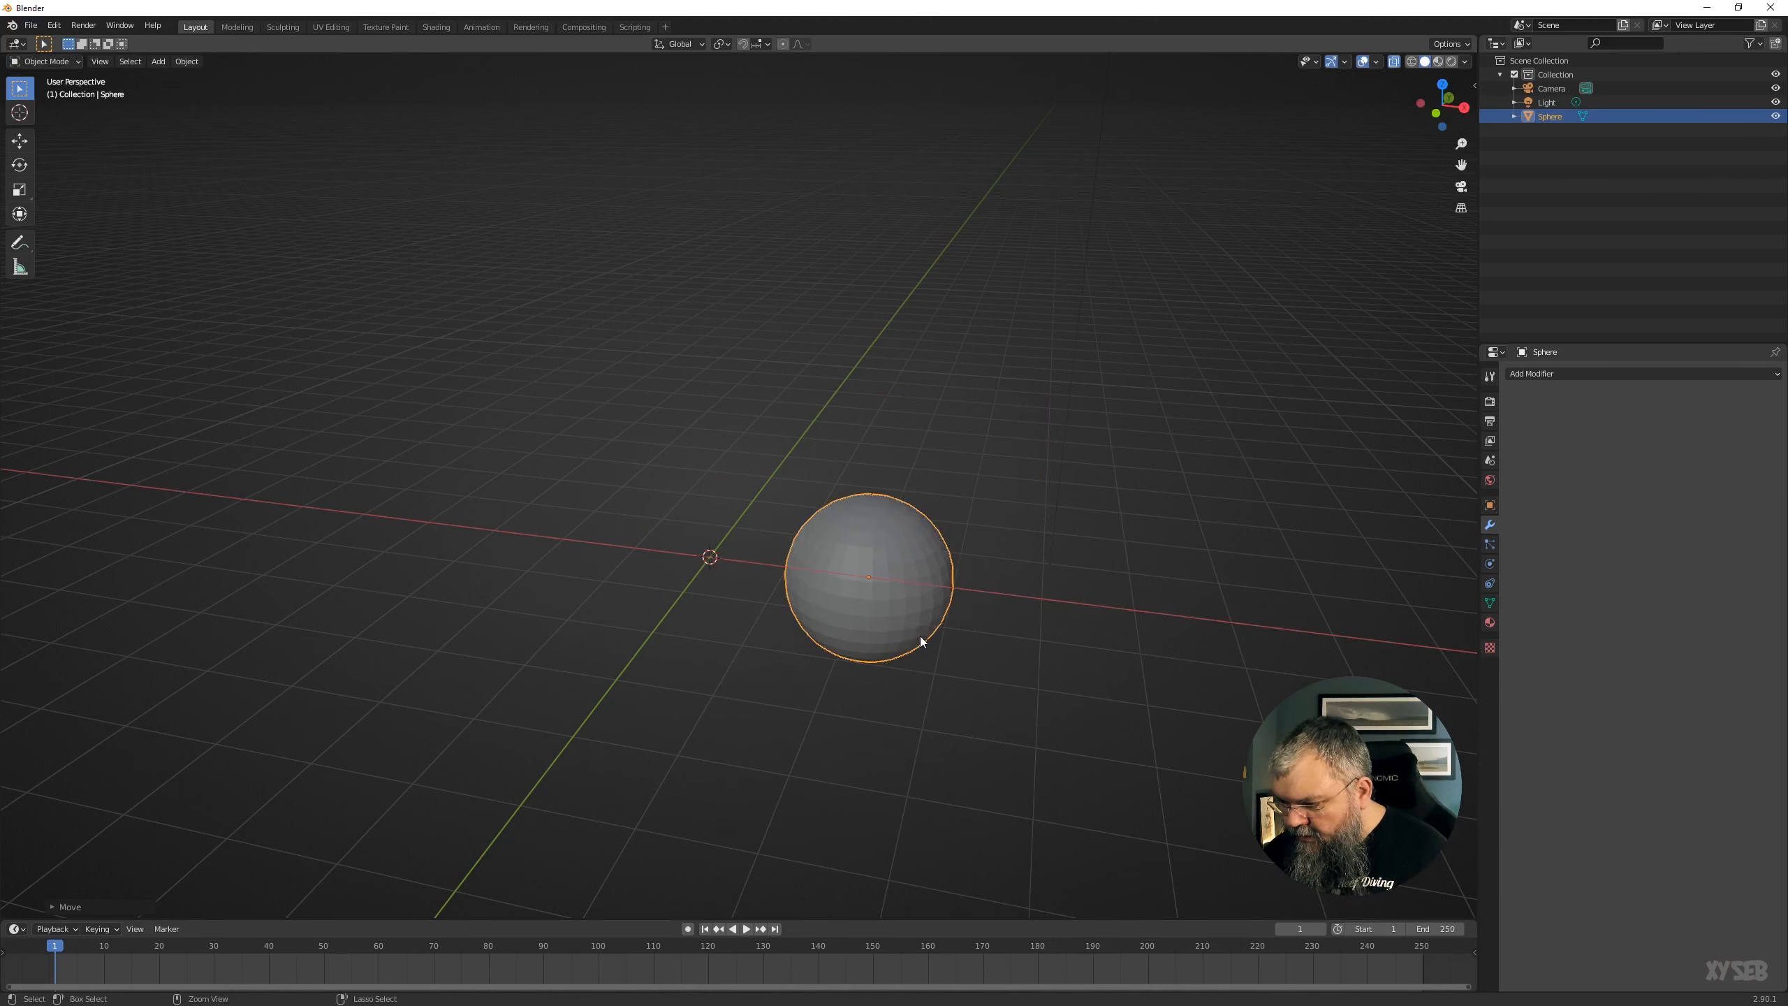
Rotate the sphere freely in Object Mode from the right view and two other viewing angles, giving it an arbitrary orientation.
key(KP_1)
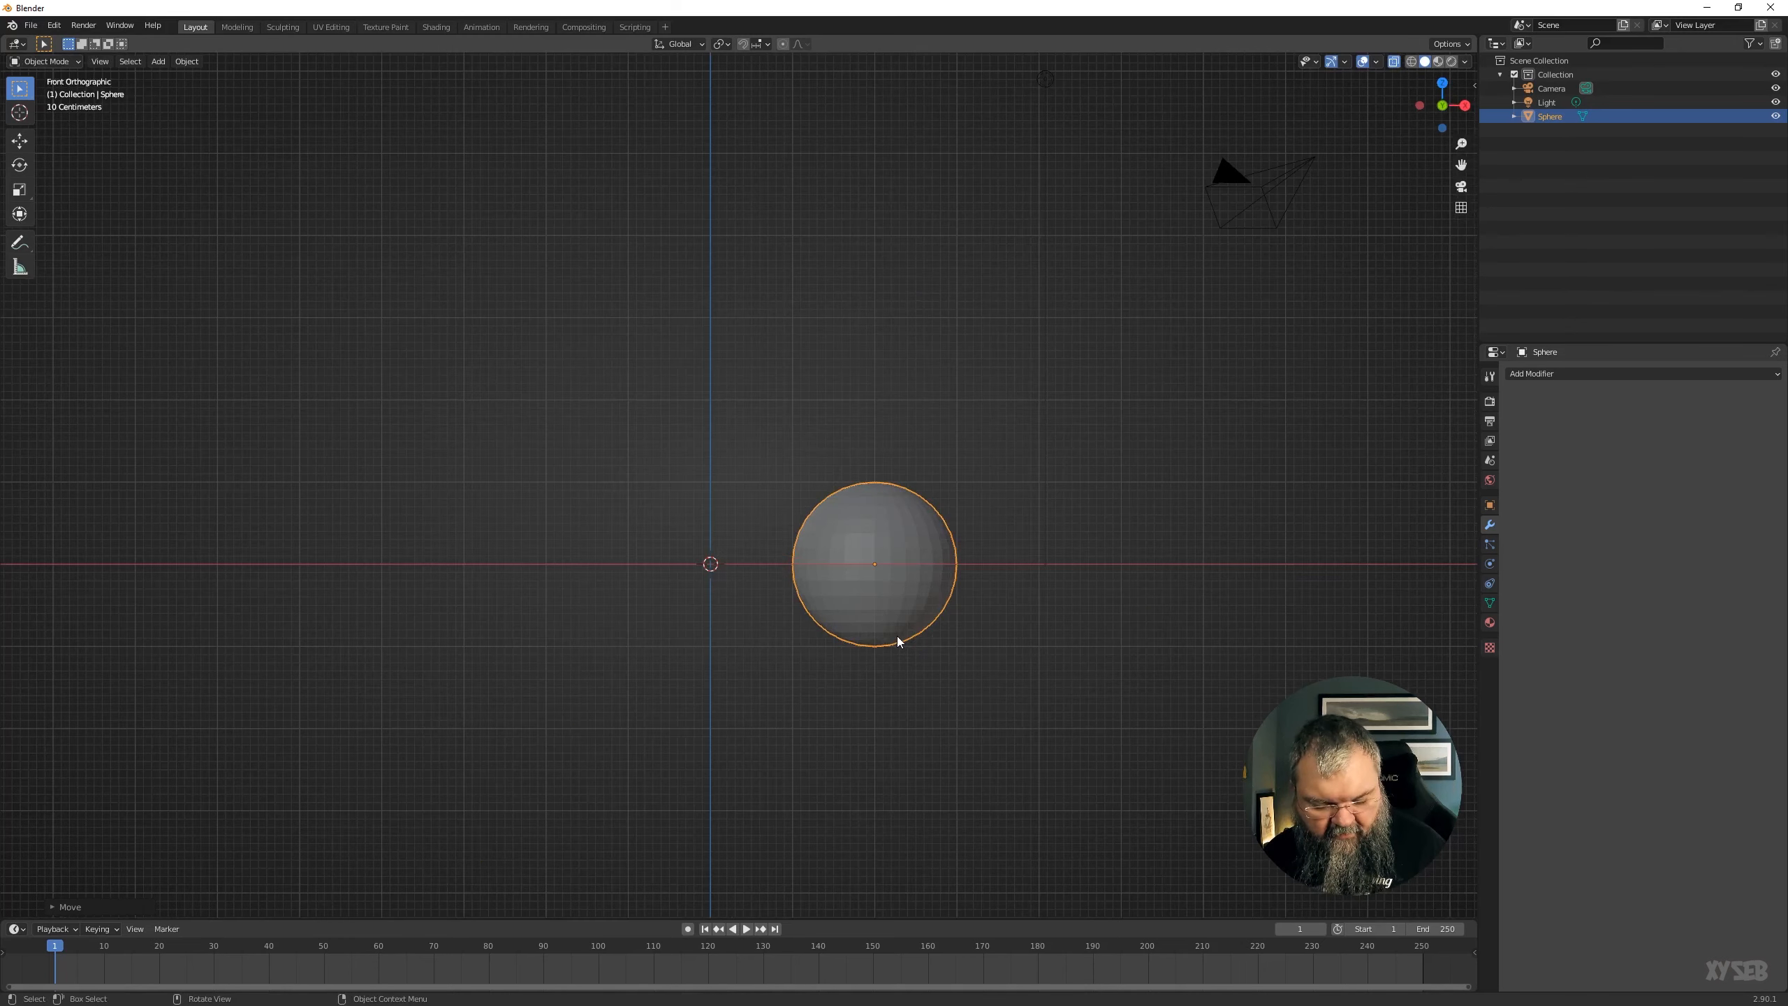
key(KP_3)
key(r)
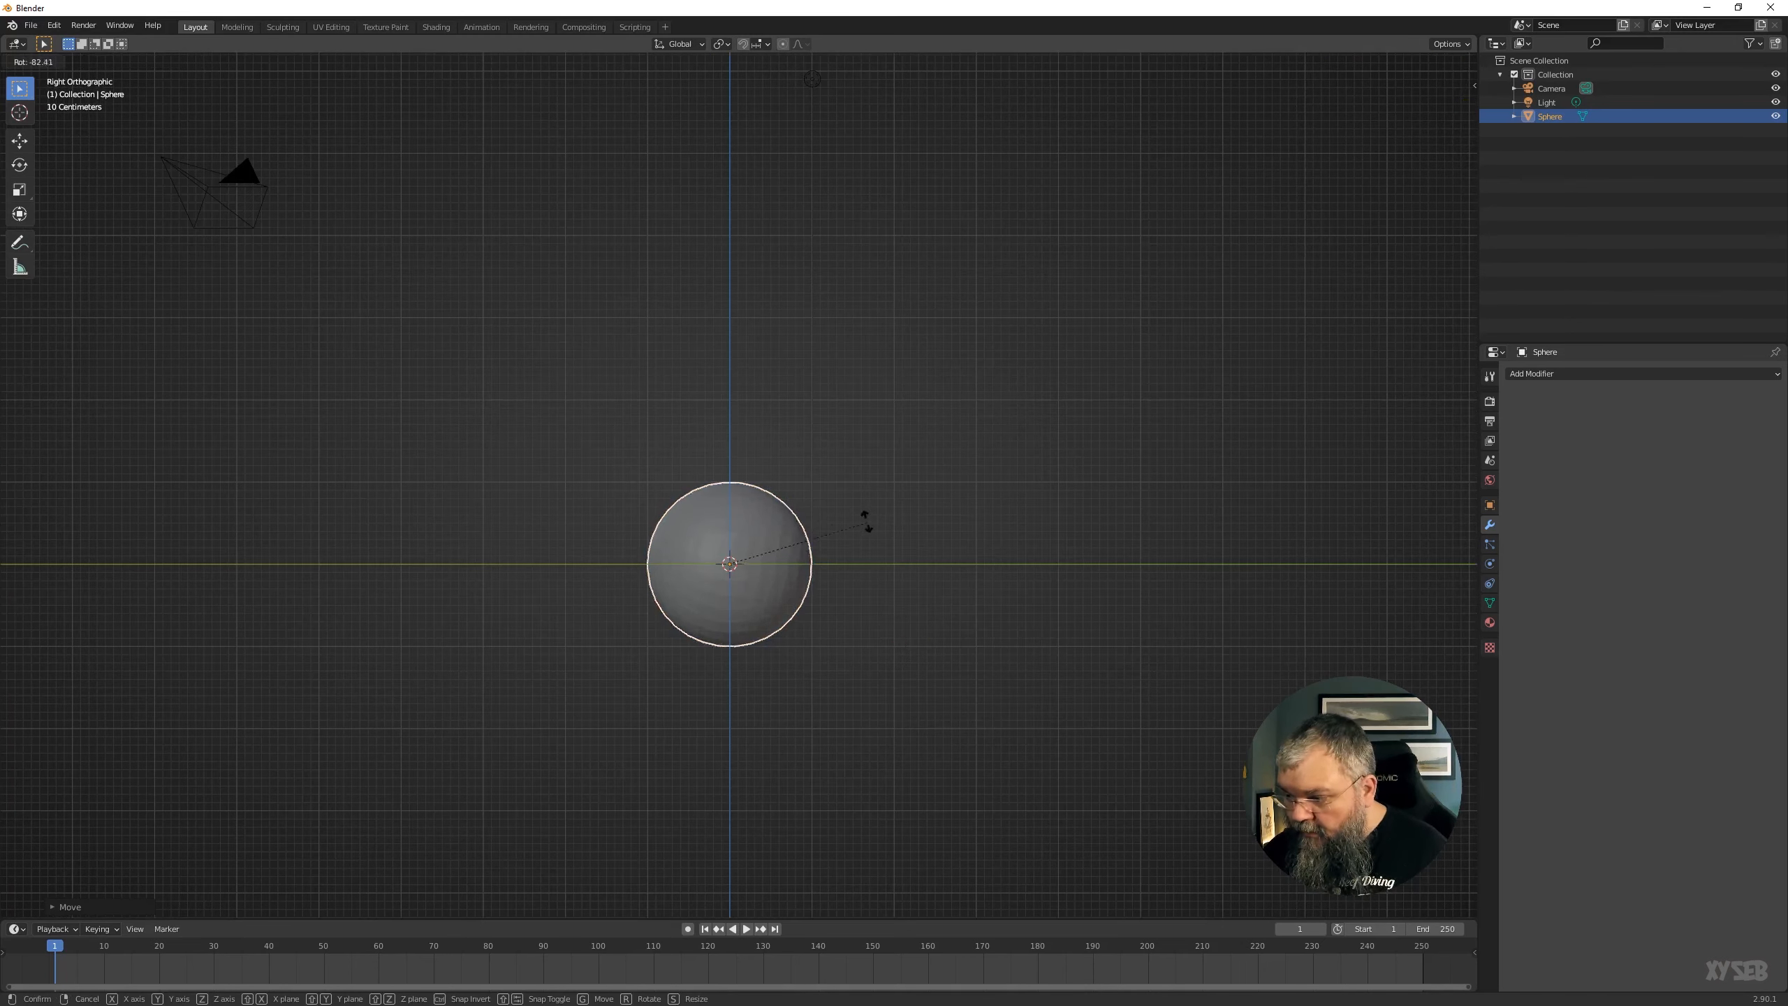
click(848, 499)
middle_drag(618, 566, 922, 554)
middle_drag(1049, 501, 914, 730)
key(r)
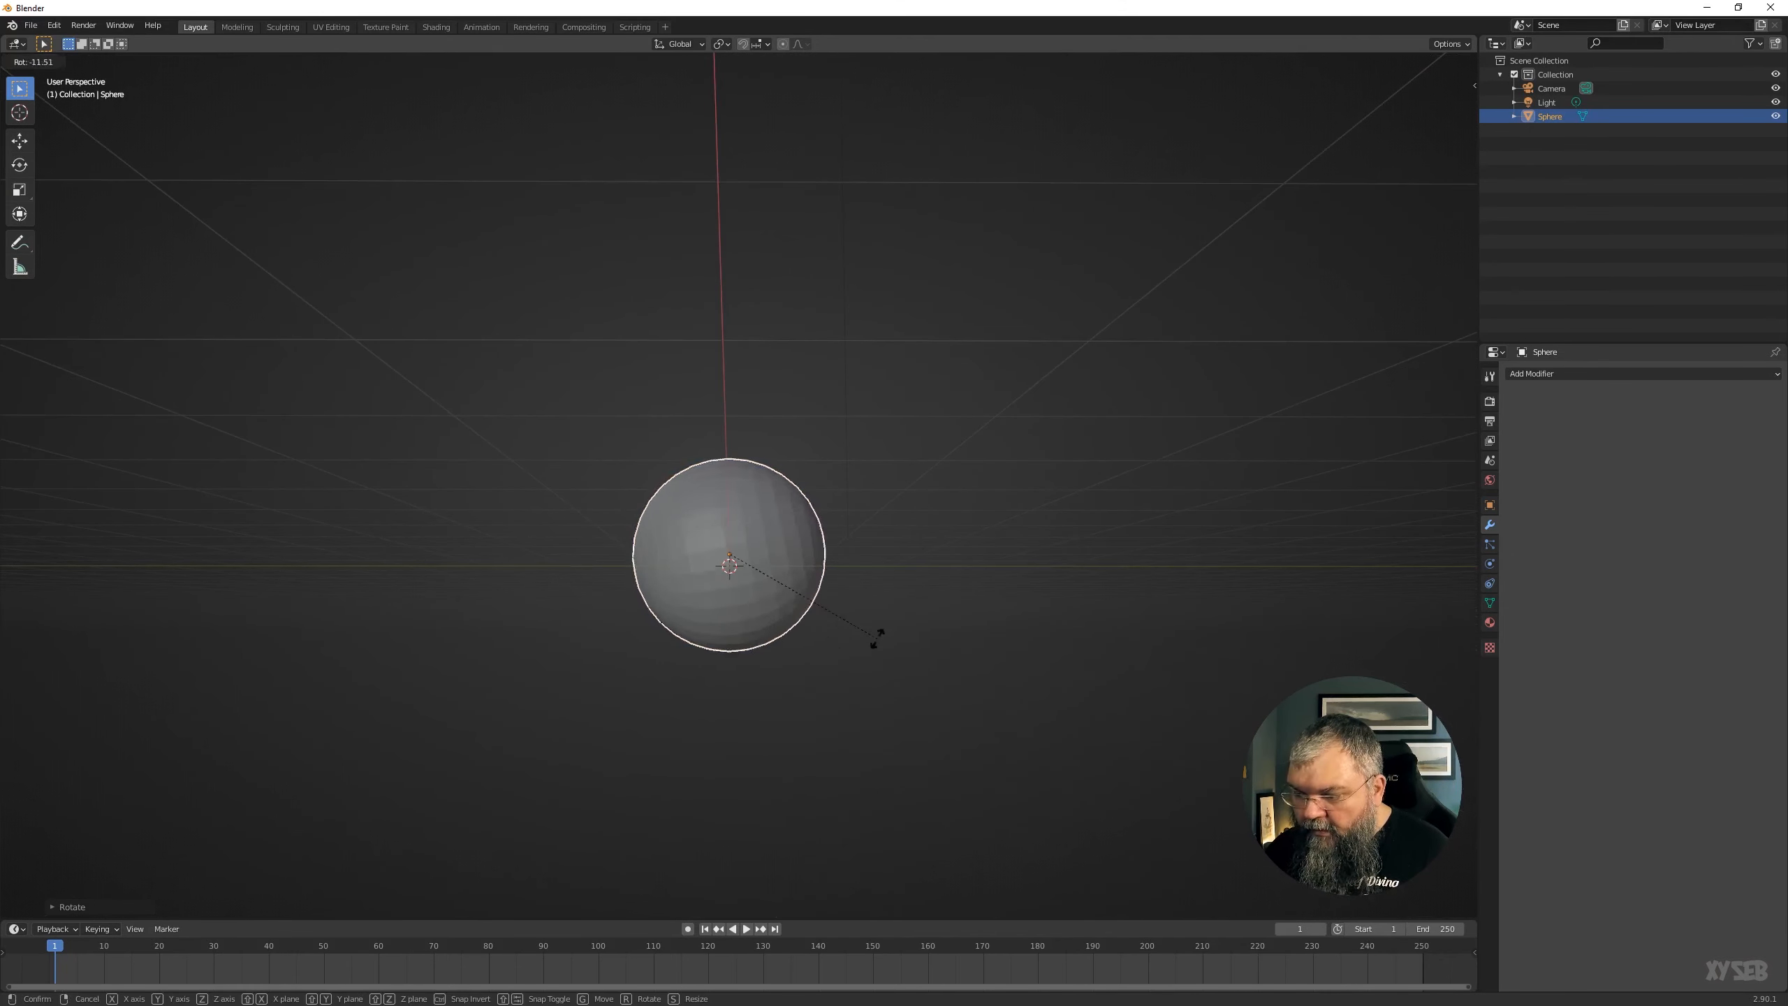
click(775, 616)
middle_drag(760, 612, 872, 734)
key(r)
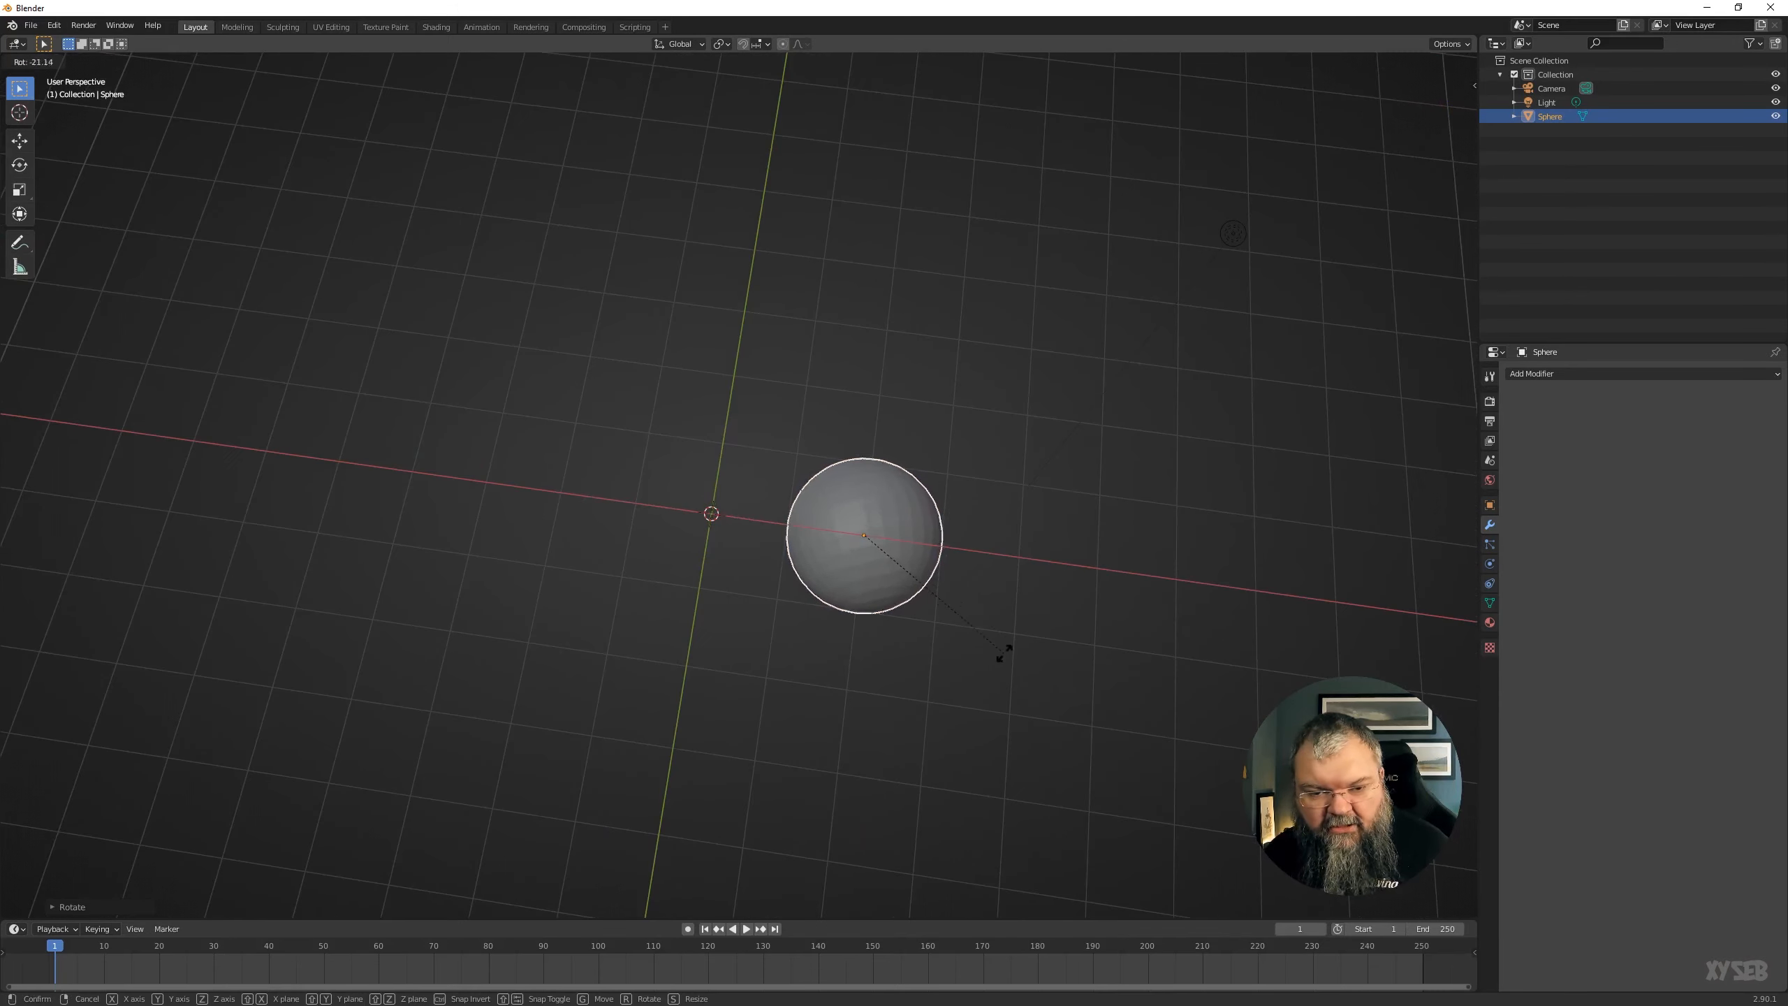
click(965, 648)
middle_drag(756, 715, 830, 595)
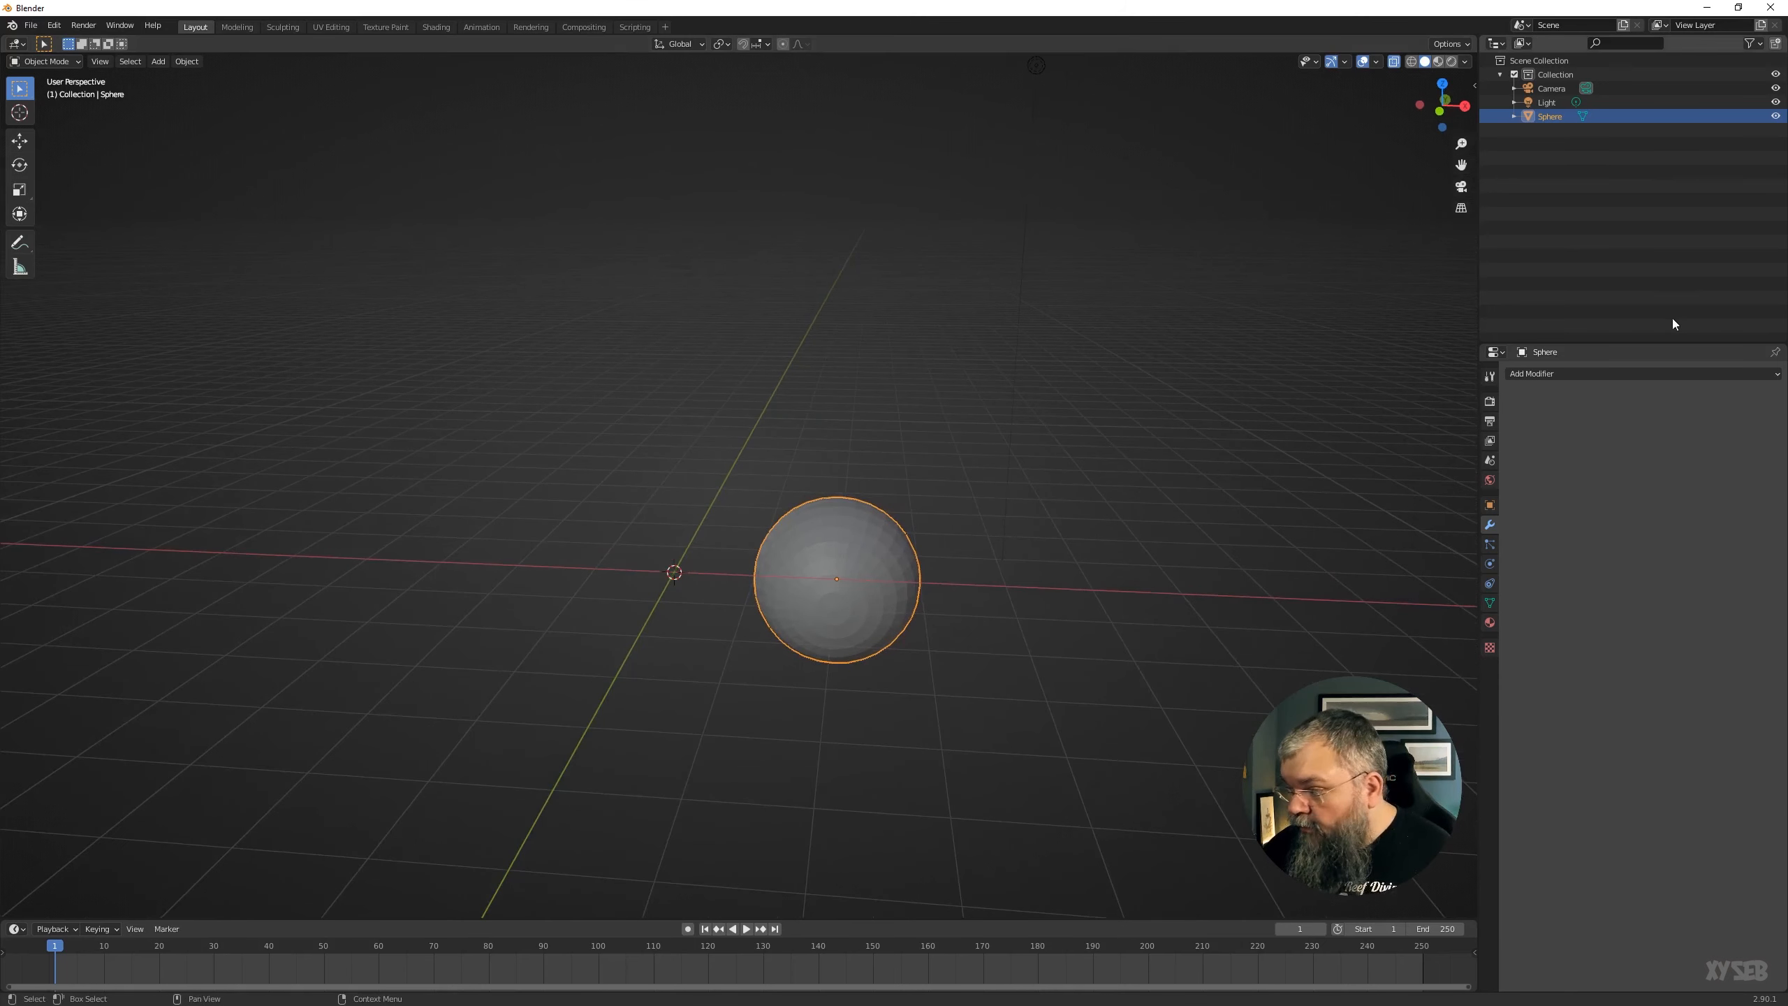
Add a Mirror modifier to the sphere, then add a Plain Axes empty at the world origin.
click(1581, 371)
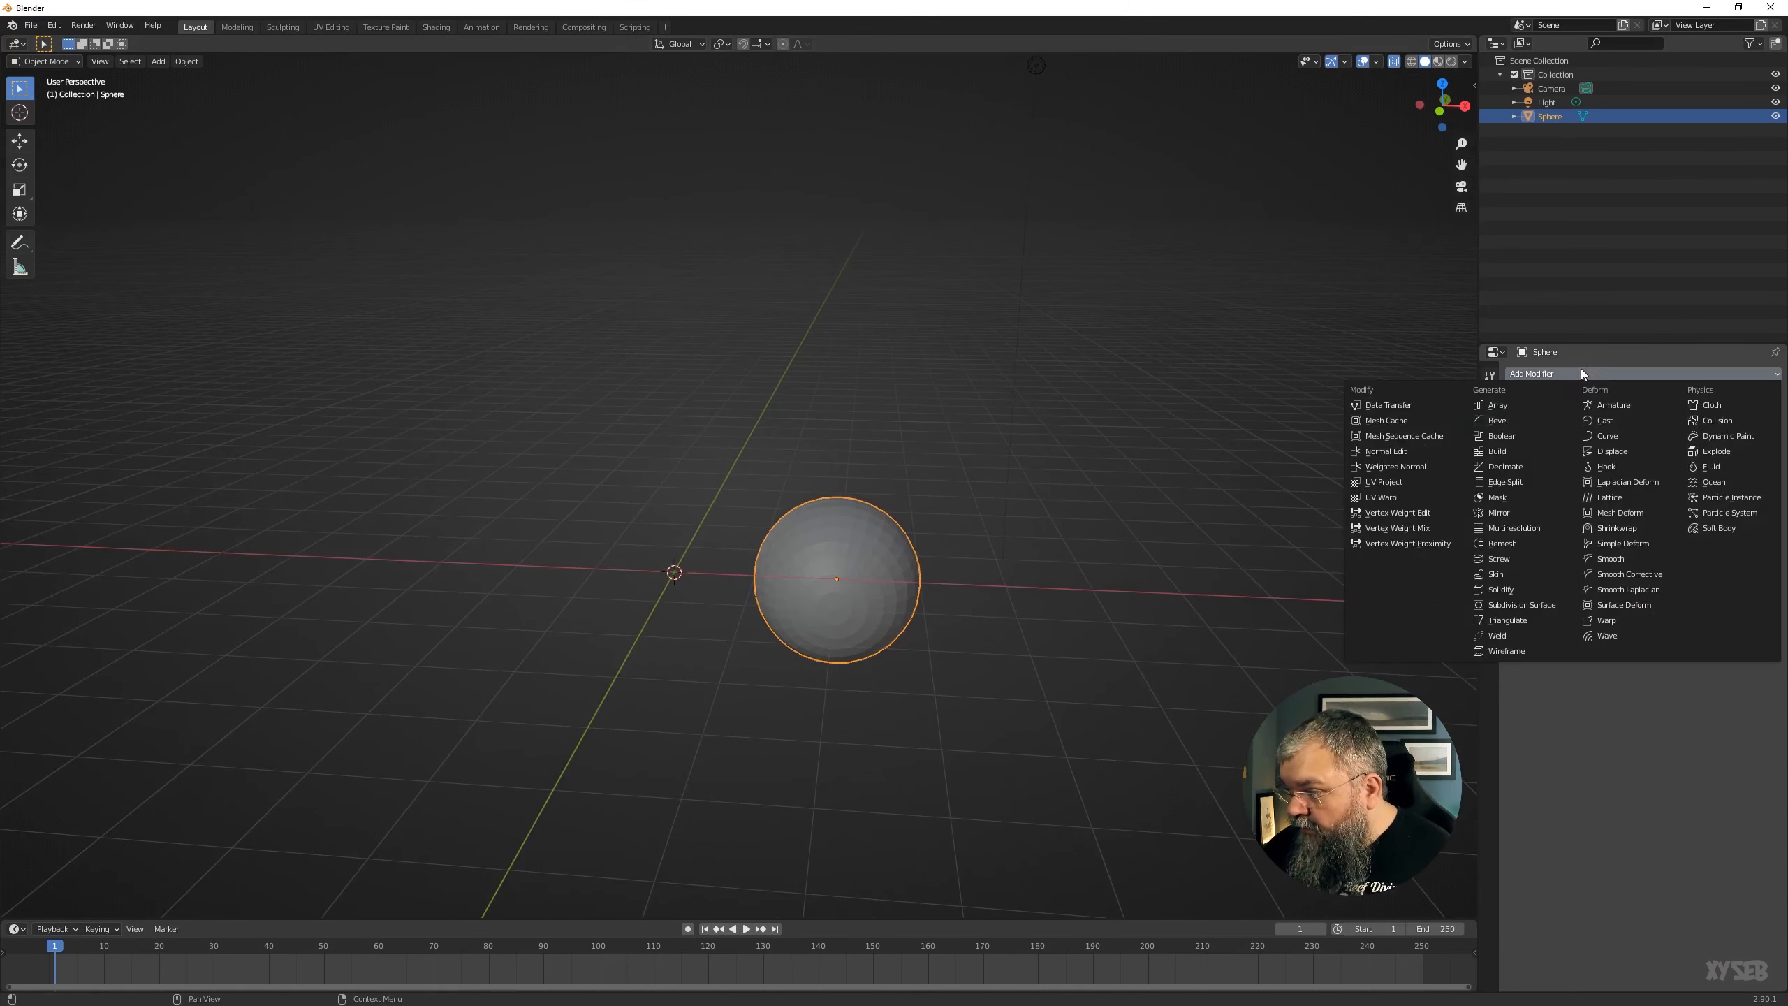
click(1511, 517)
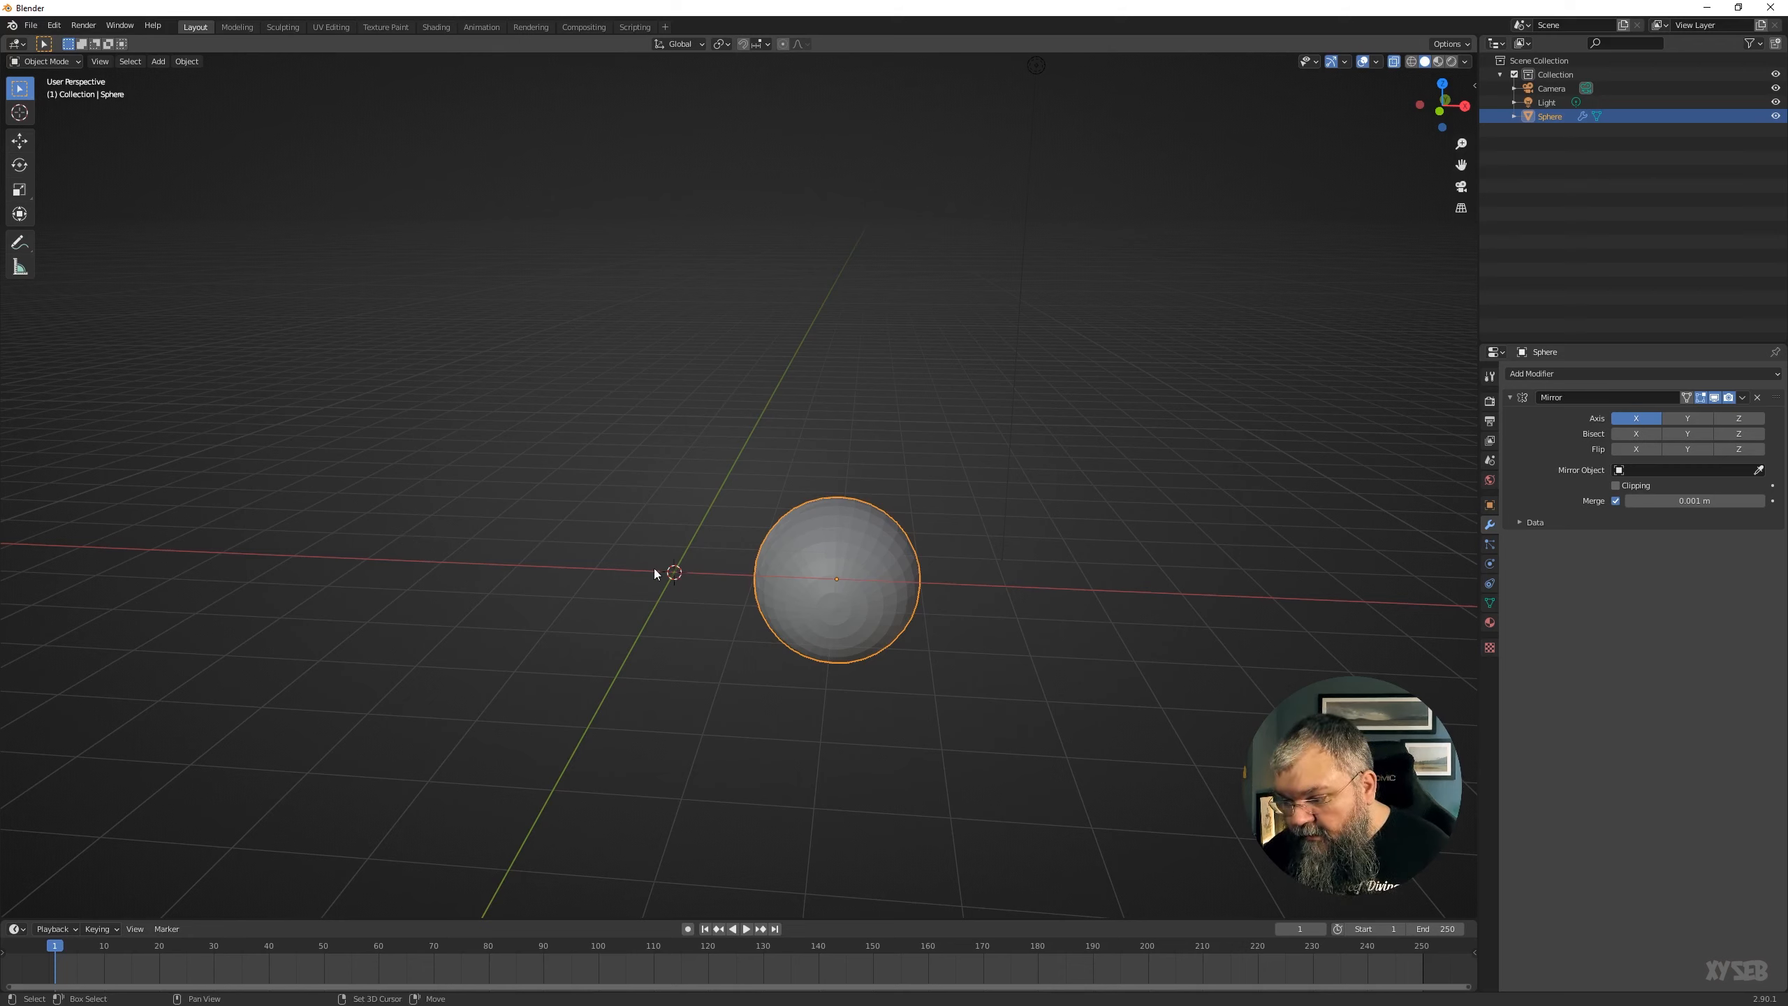
key(shift+a)
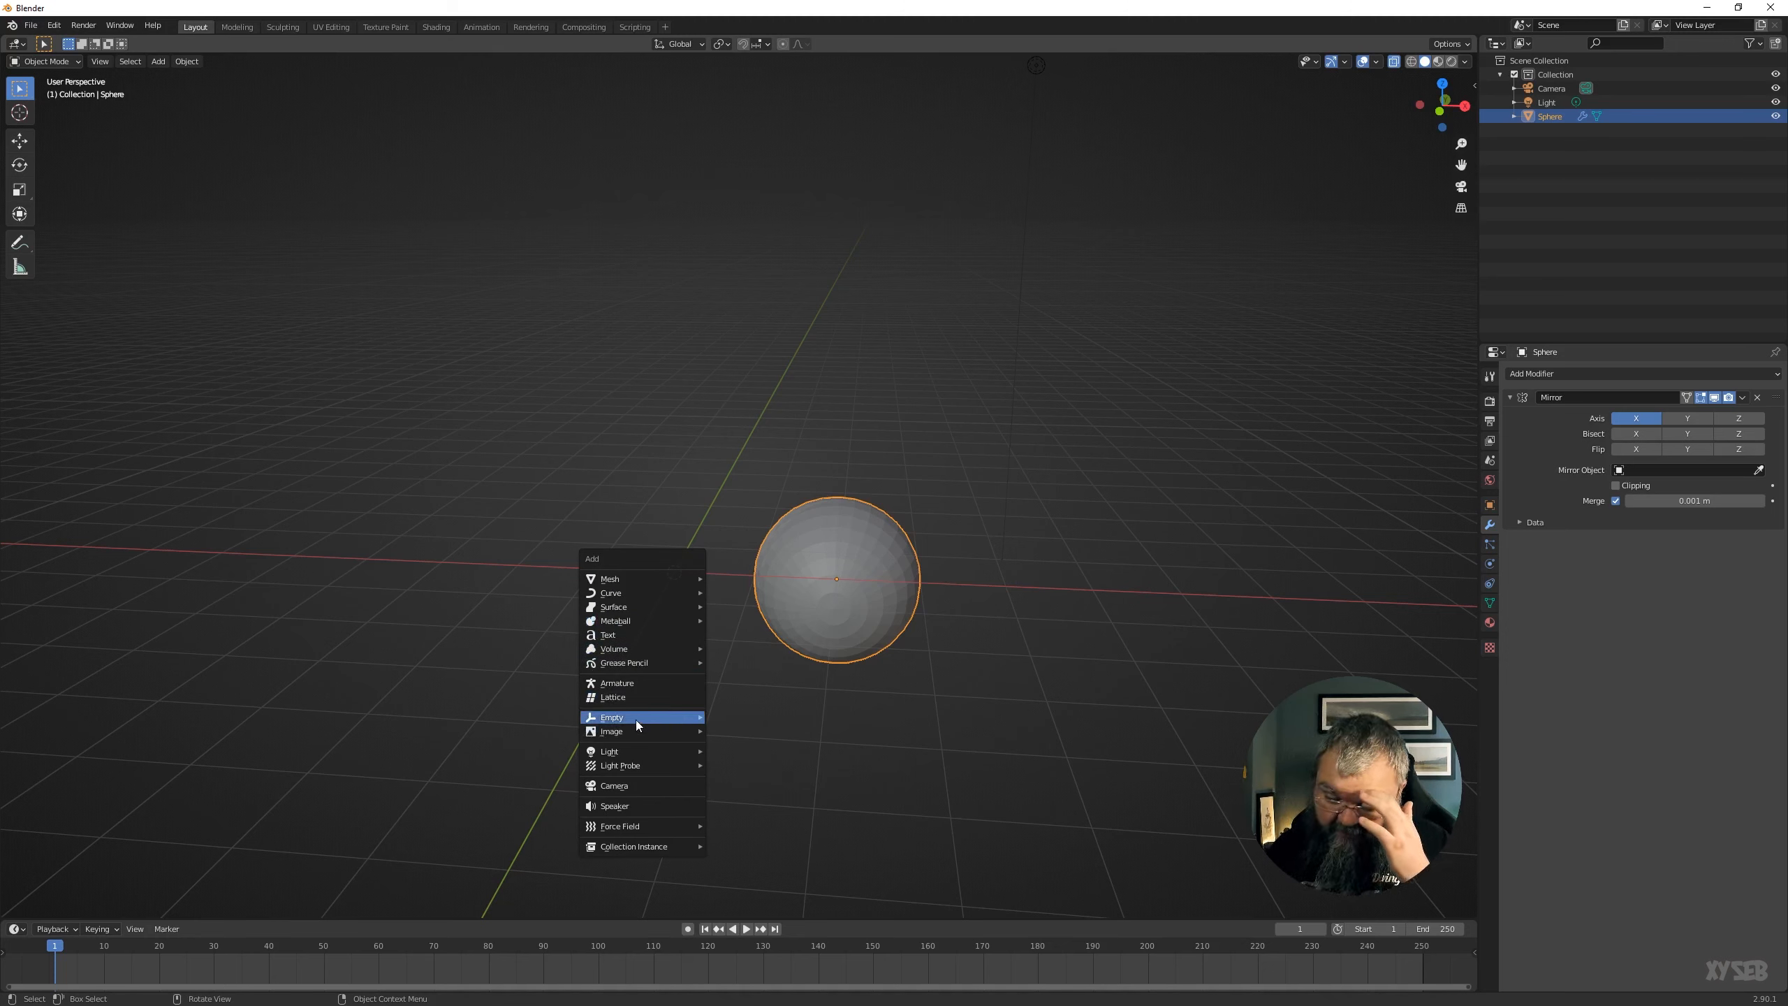
mouse_move(653, 717)
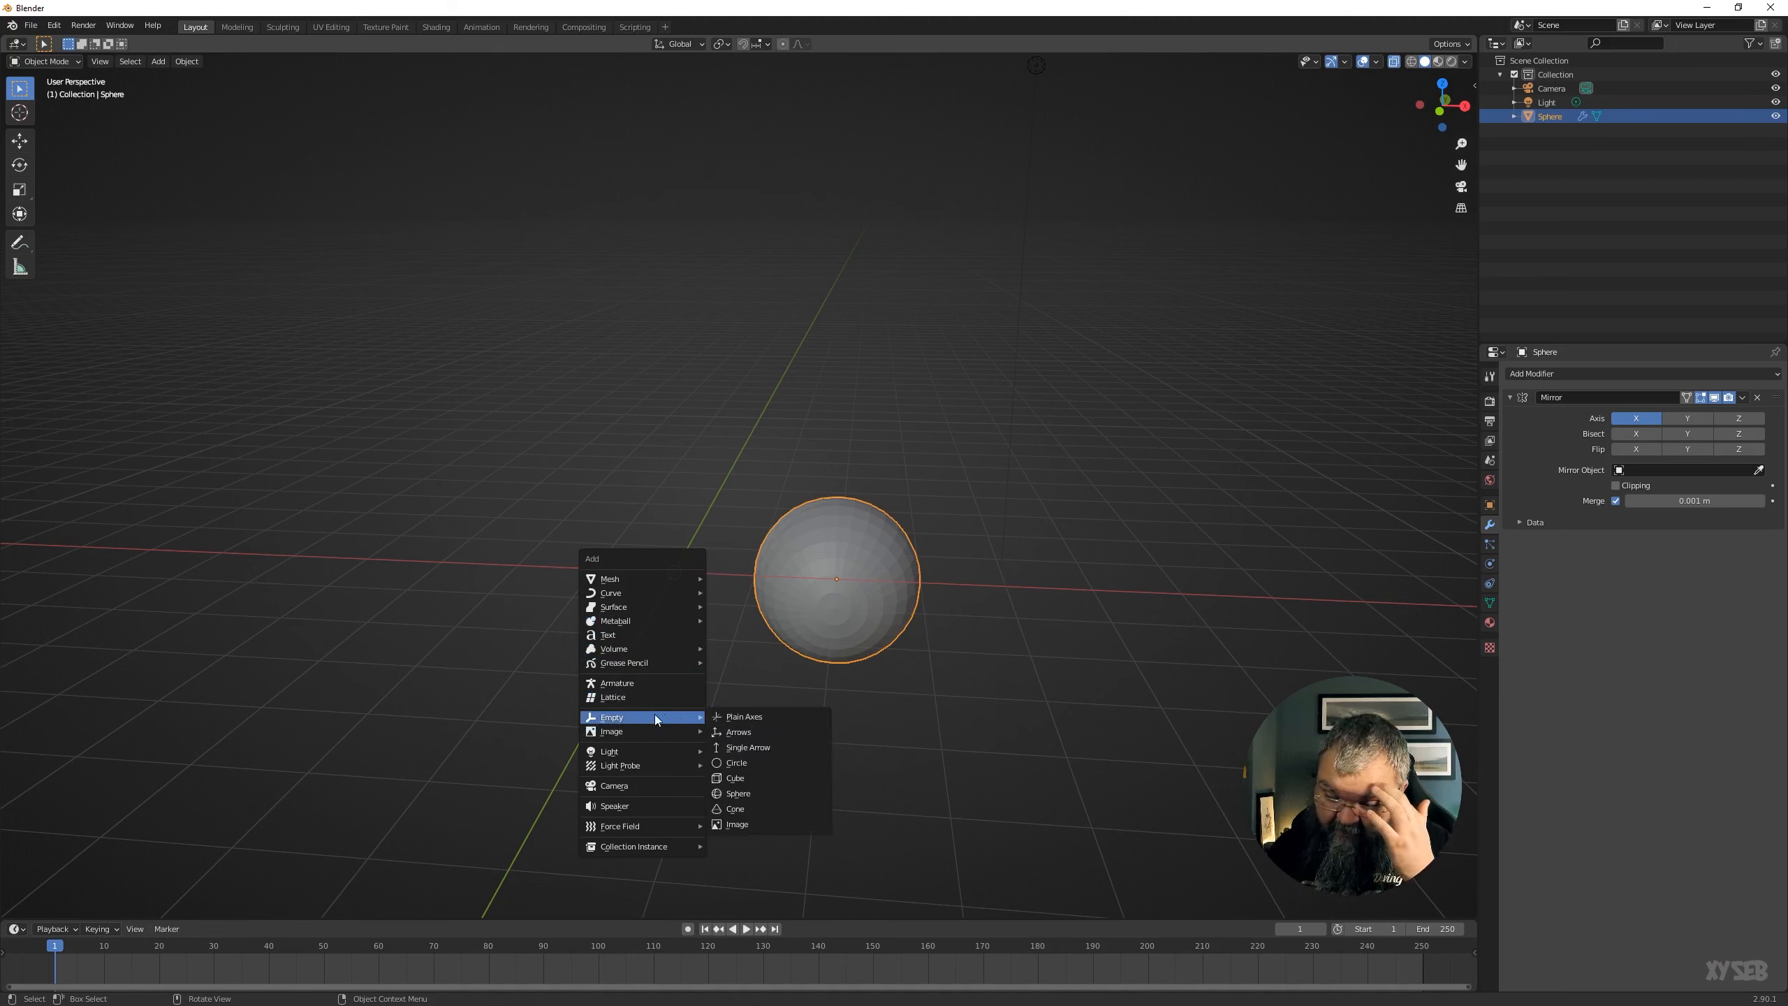
click(736, 719)
Set the empty as the Mirror Object in the sphere's Mirror modifier.
click(835, 589)
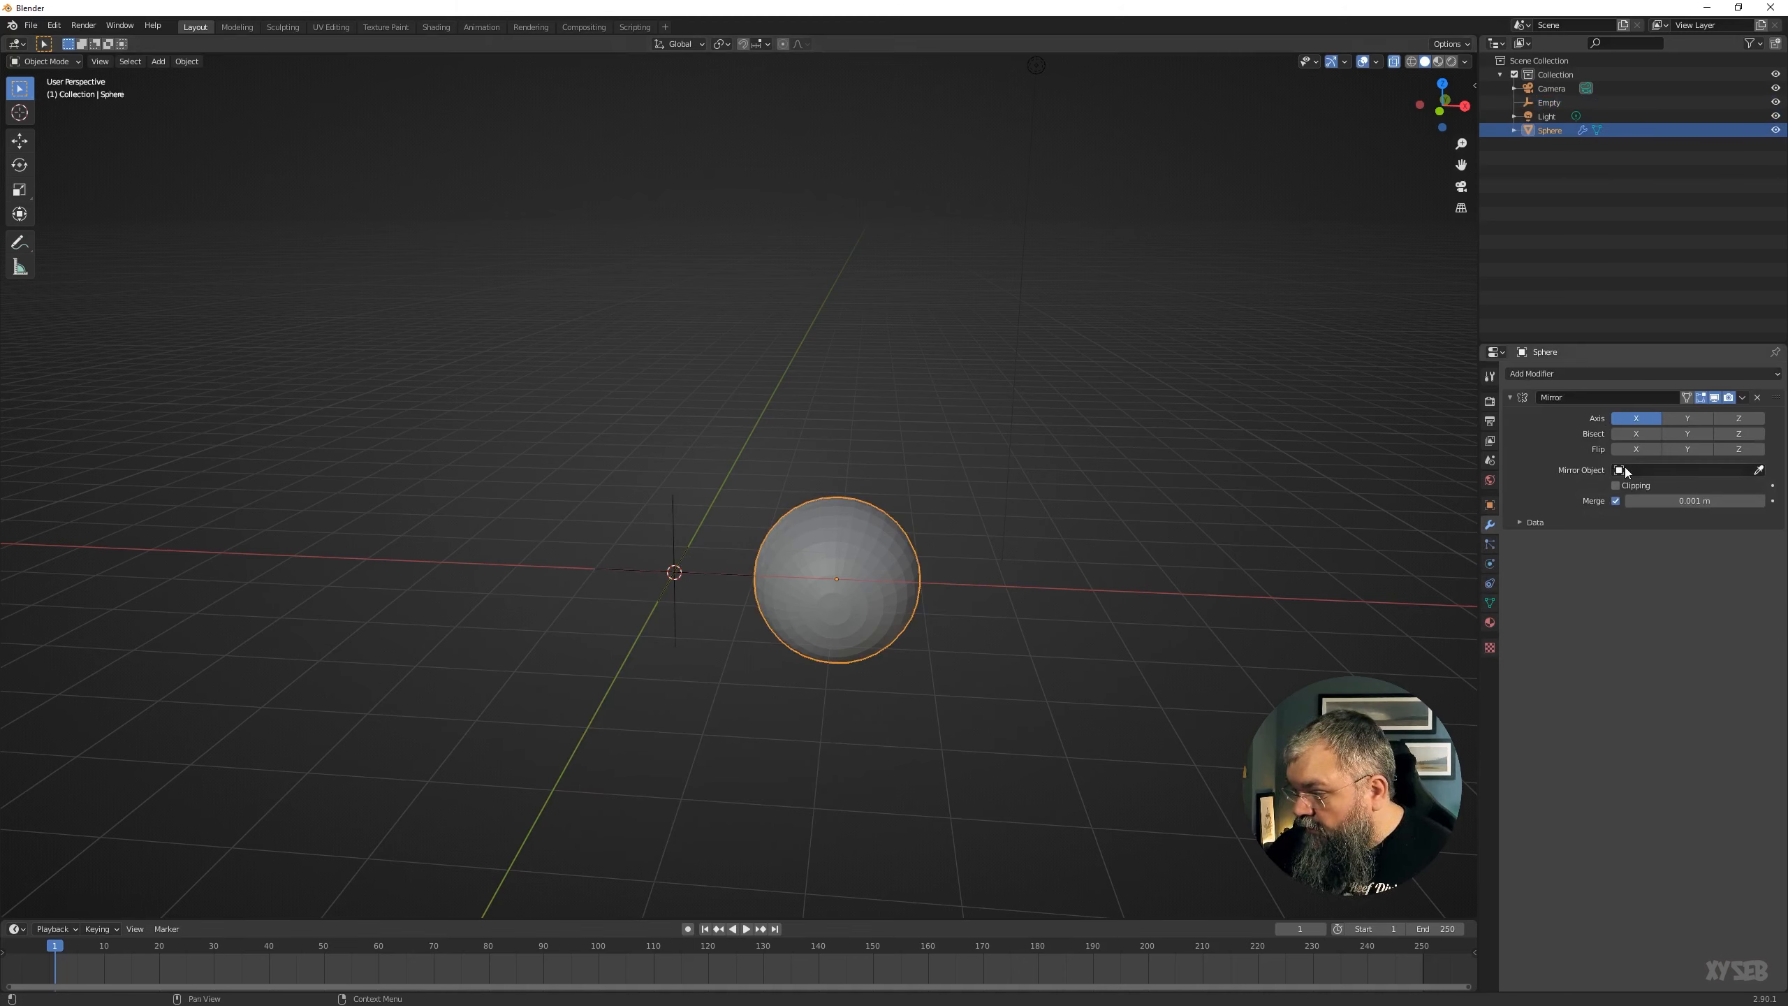
click(1672, 471)
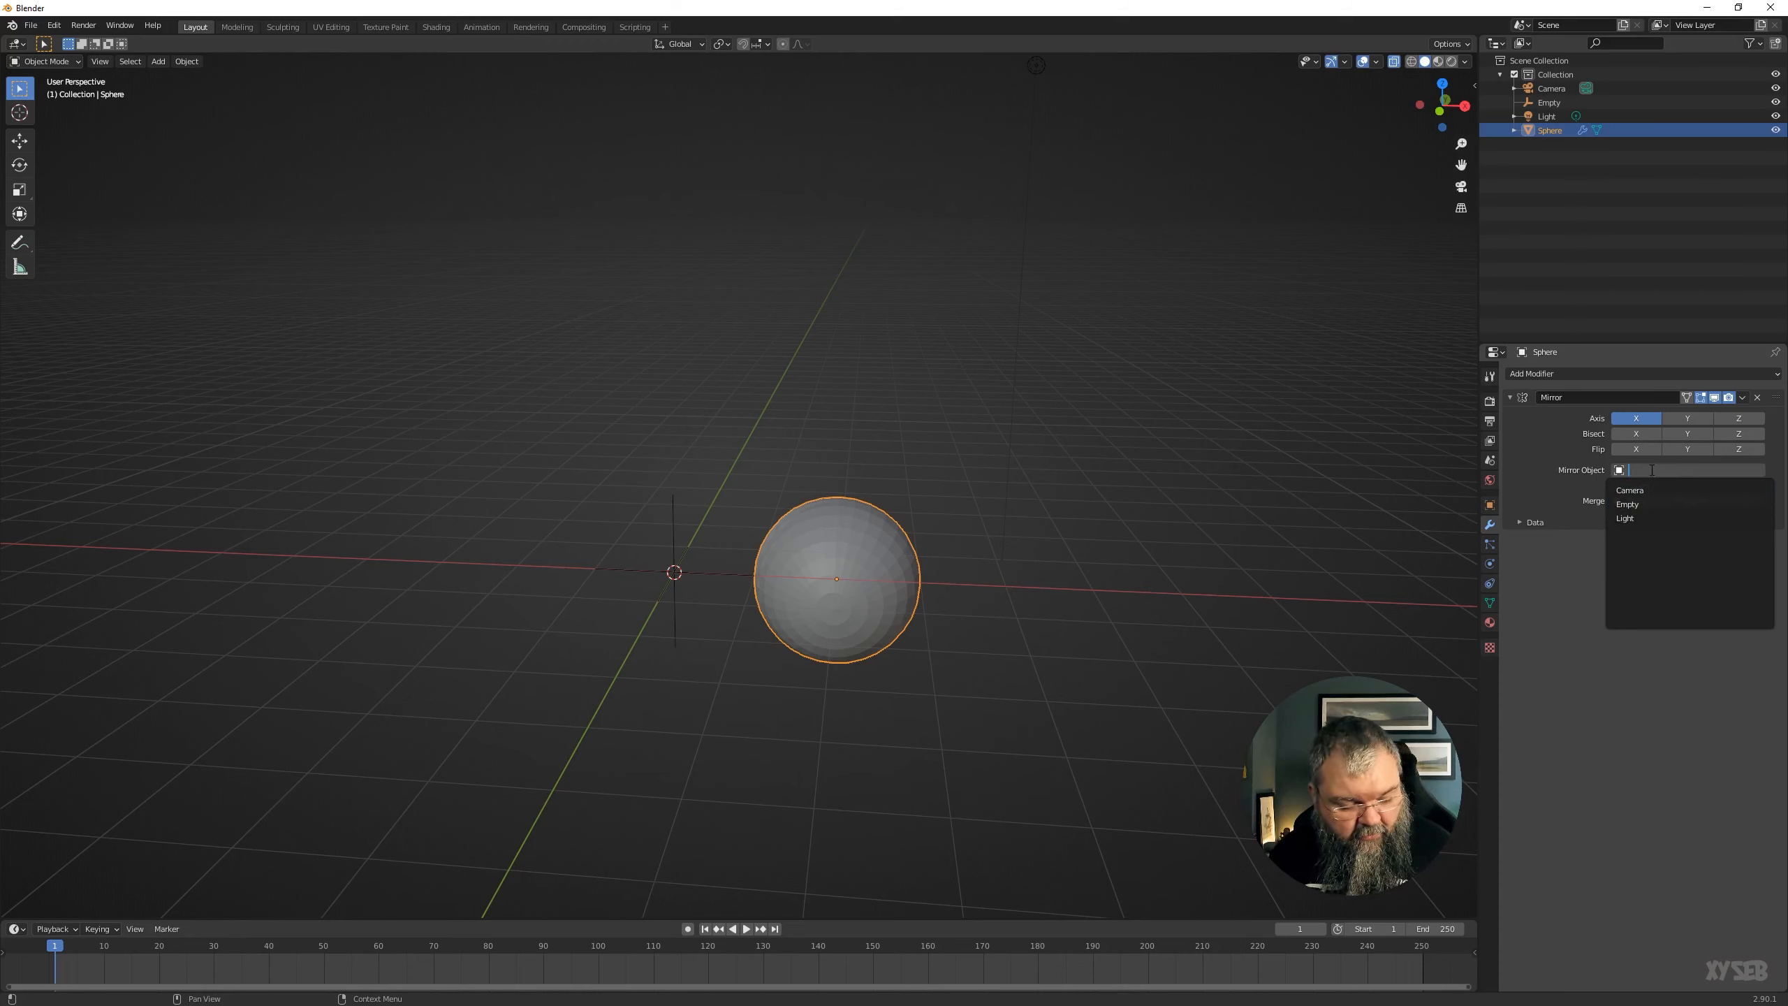
text(EMP)
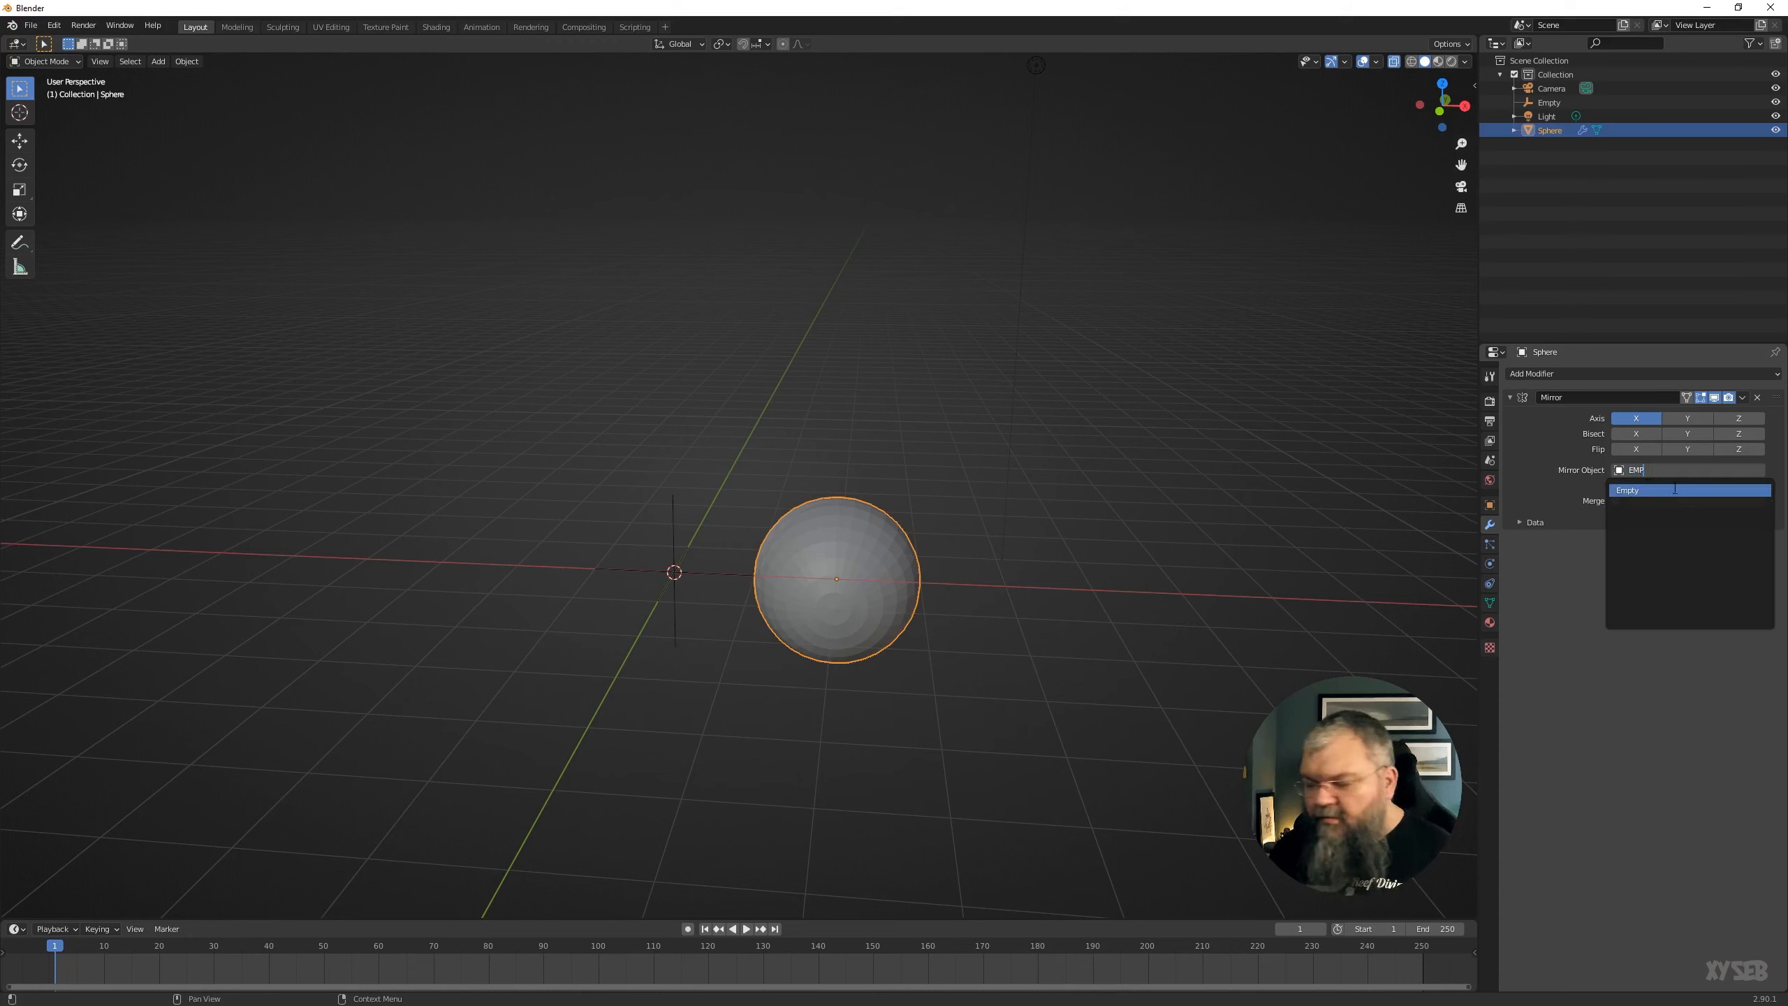
click(1629, 725)
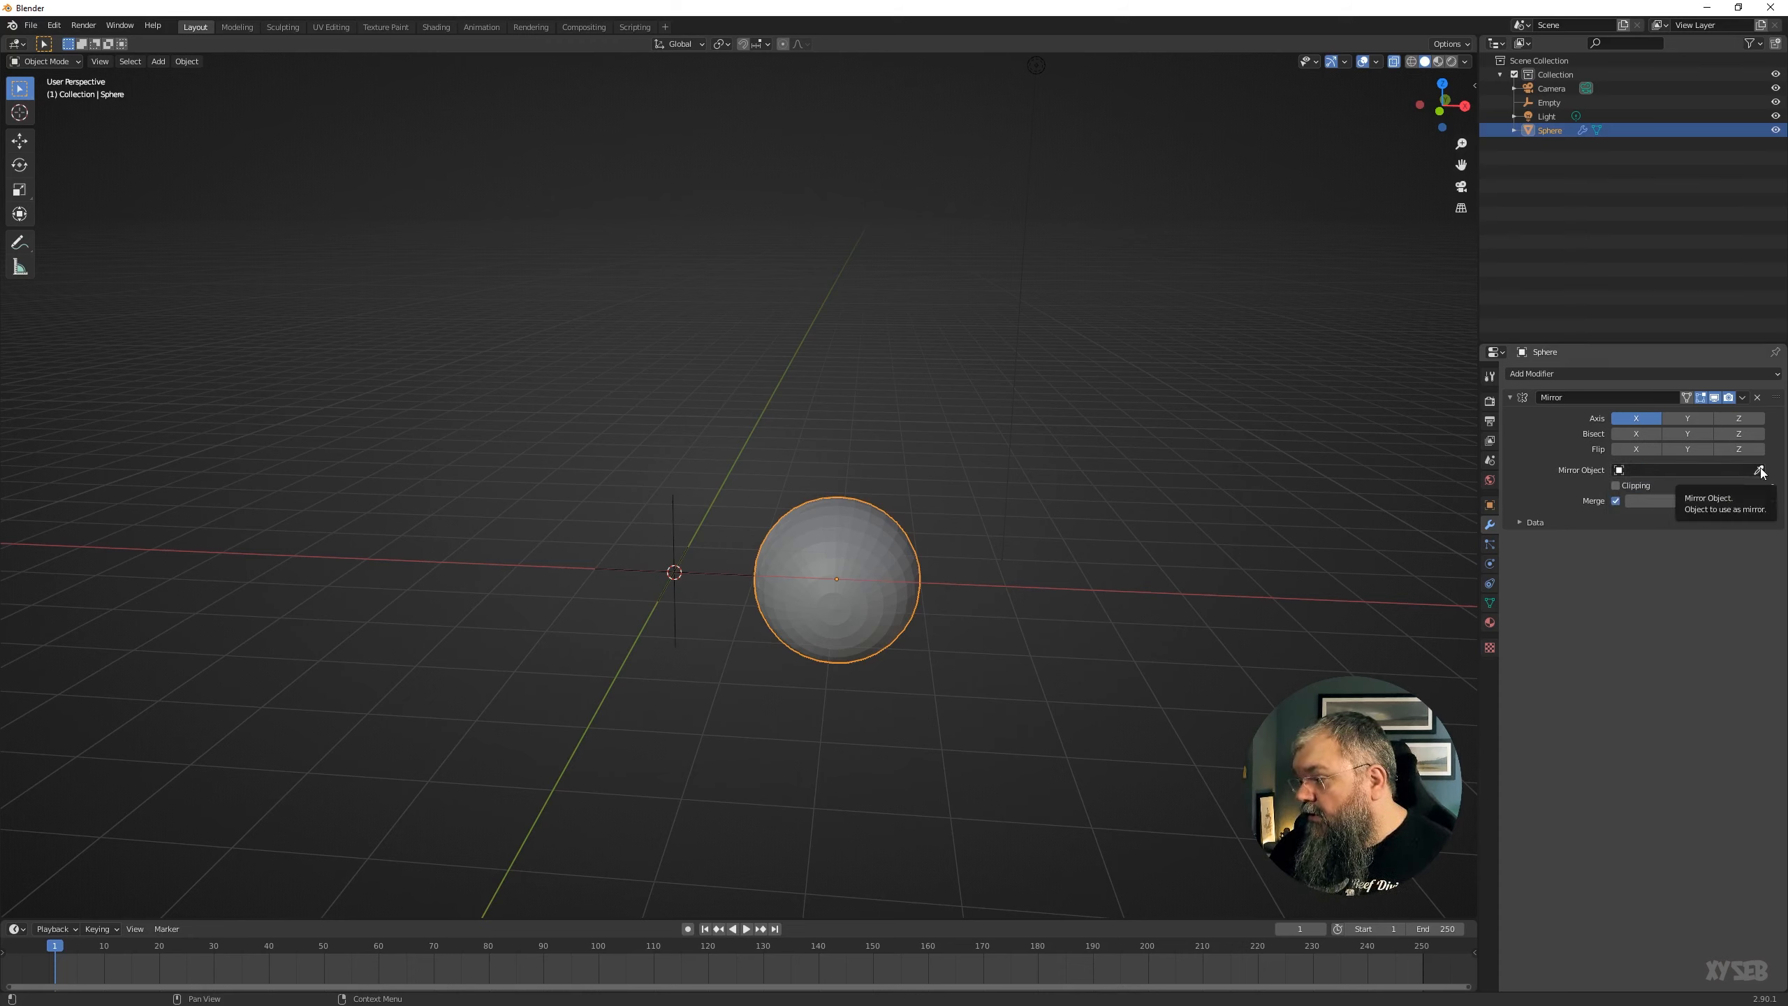
click(1760, 470)
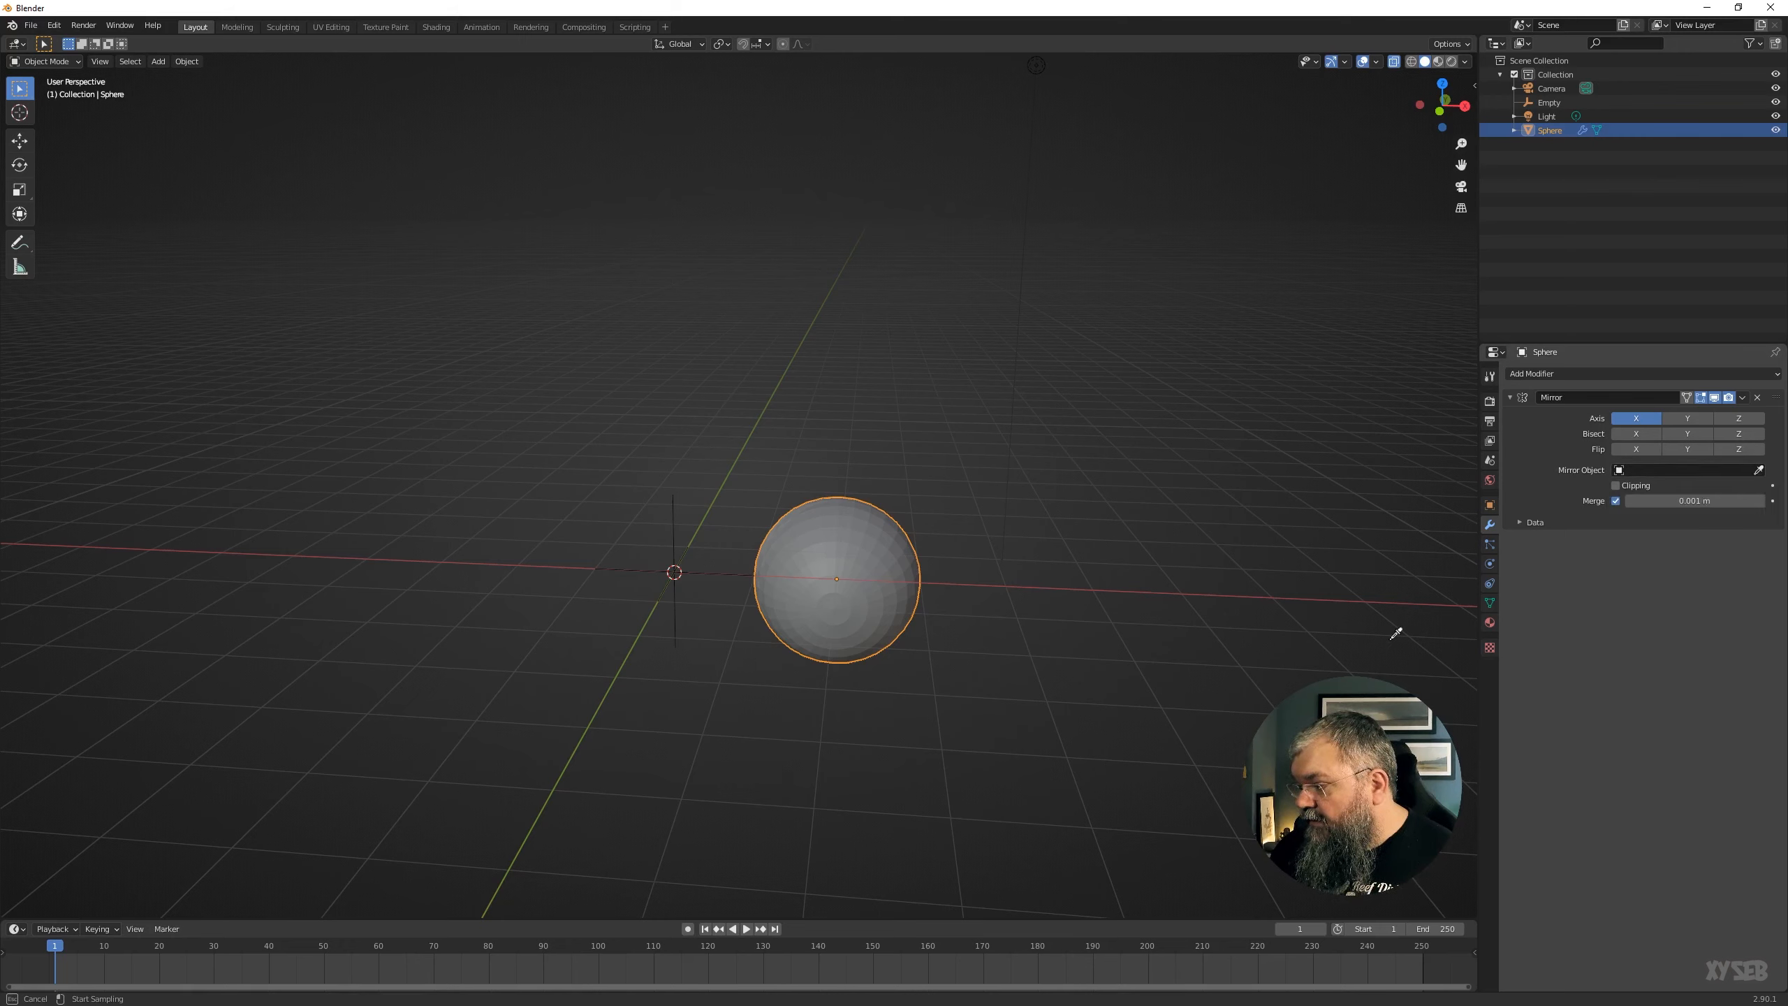
click(677, 536)
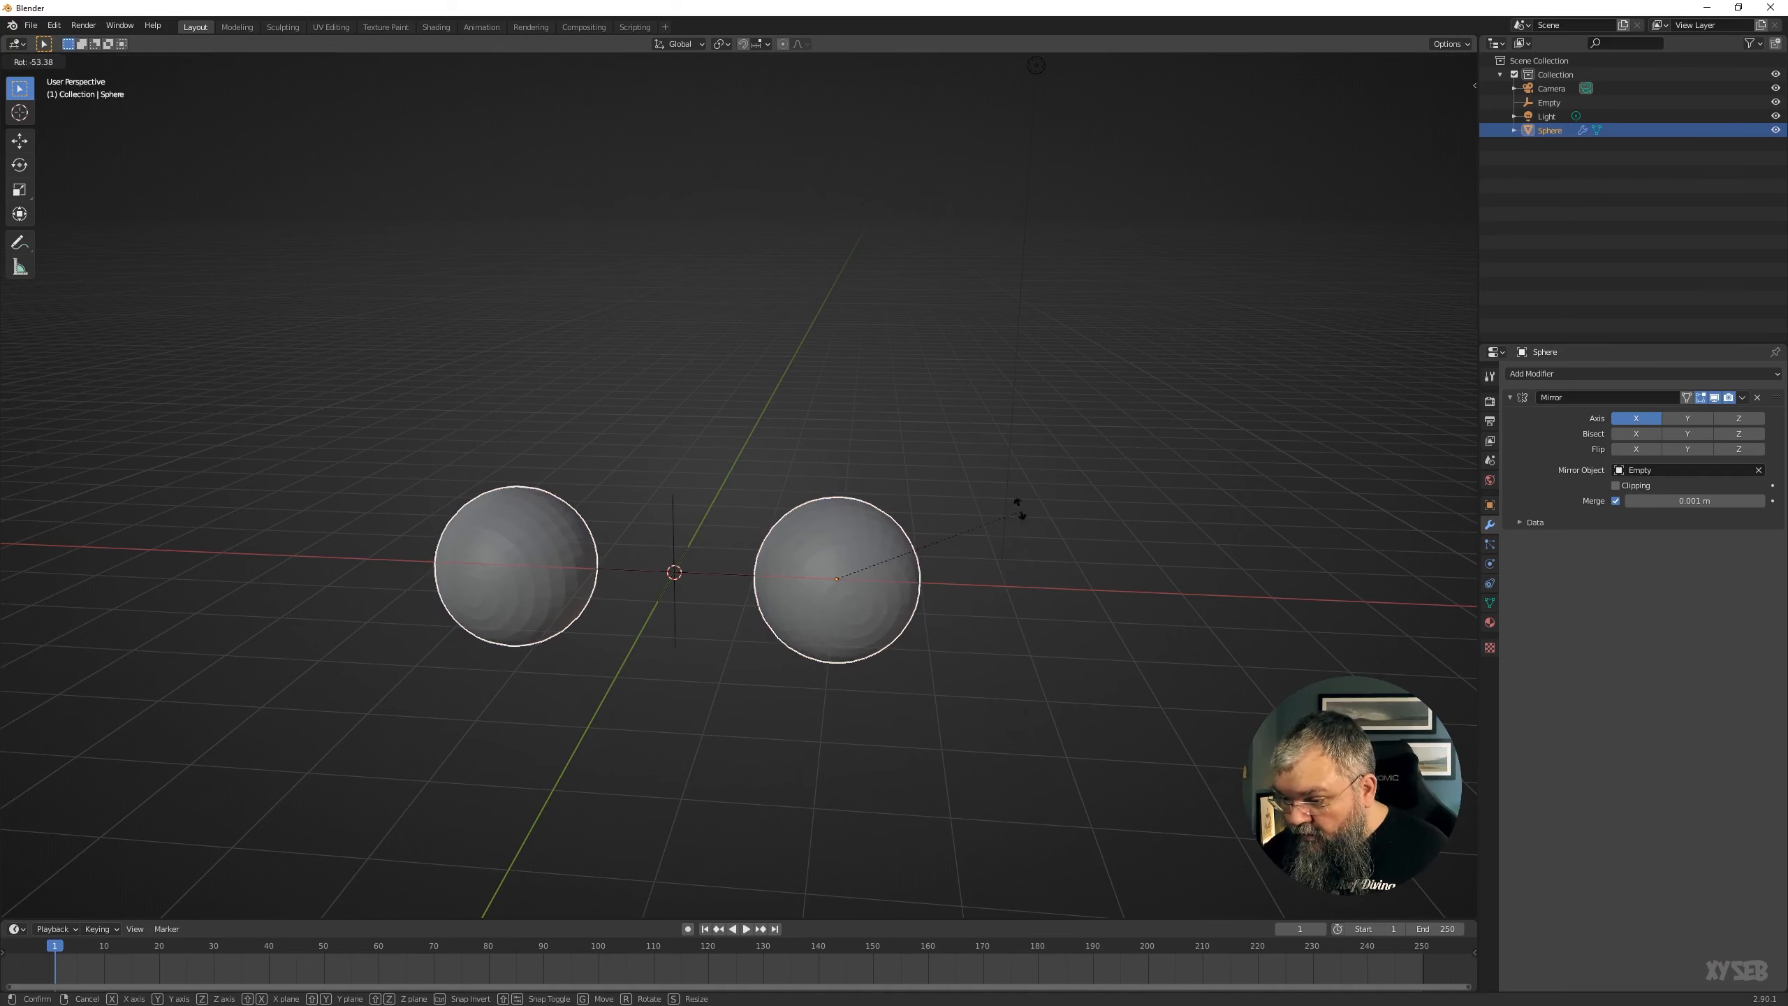
Rotate the sphere freely in Object Mode and inspect its mirrored copy across the empty from another angle.
middle_drag(933, 513, 539, 651)
key(r)
click(917, 639)
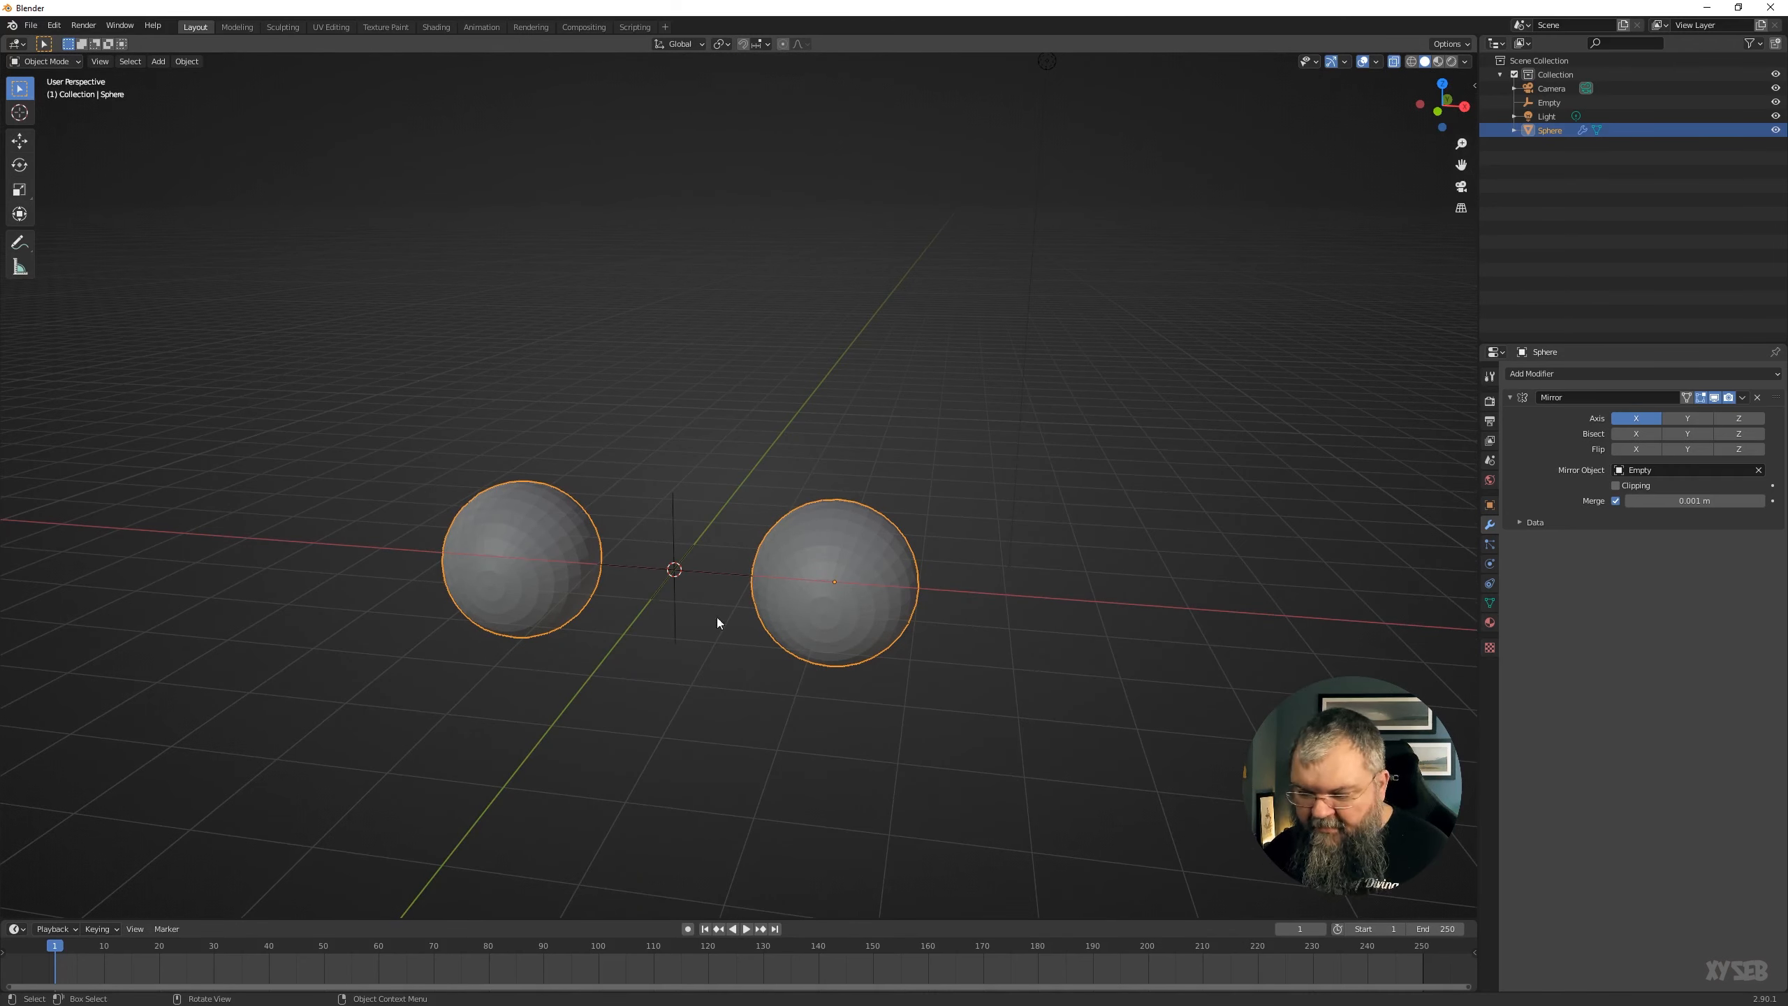
middle_drag(717, 618, 616, 668)
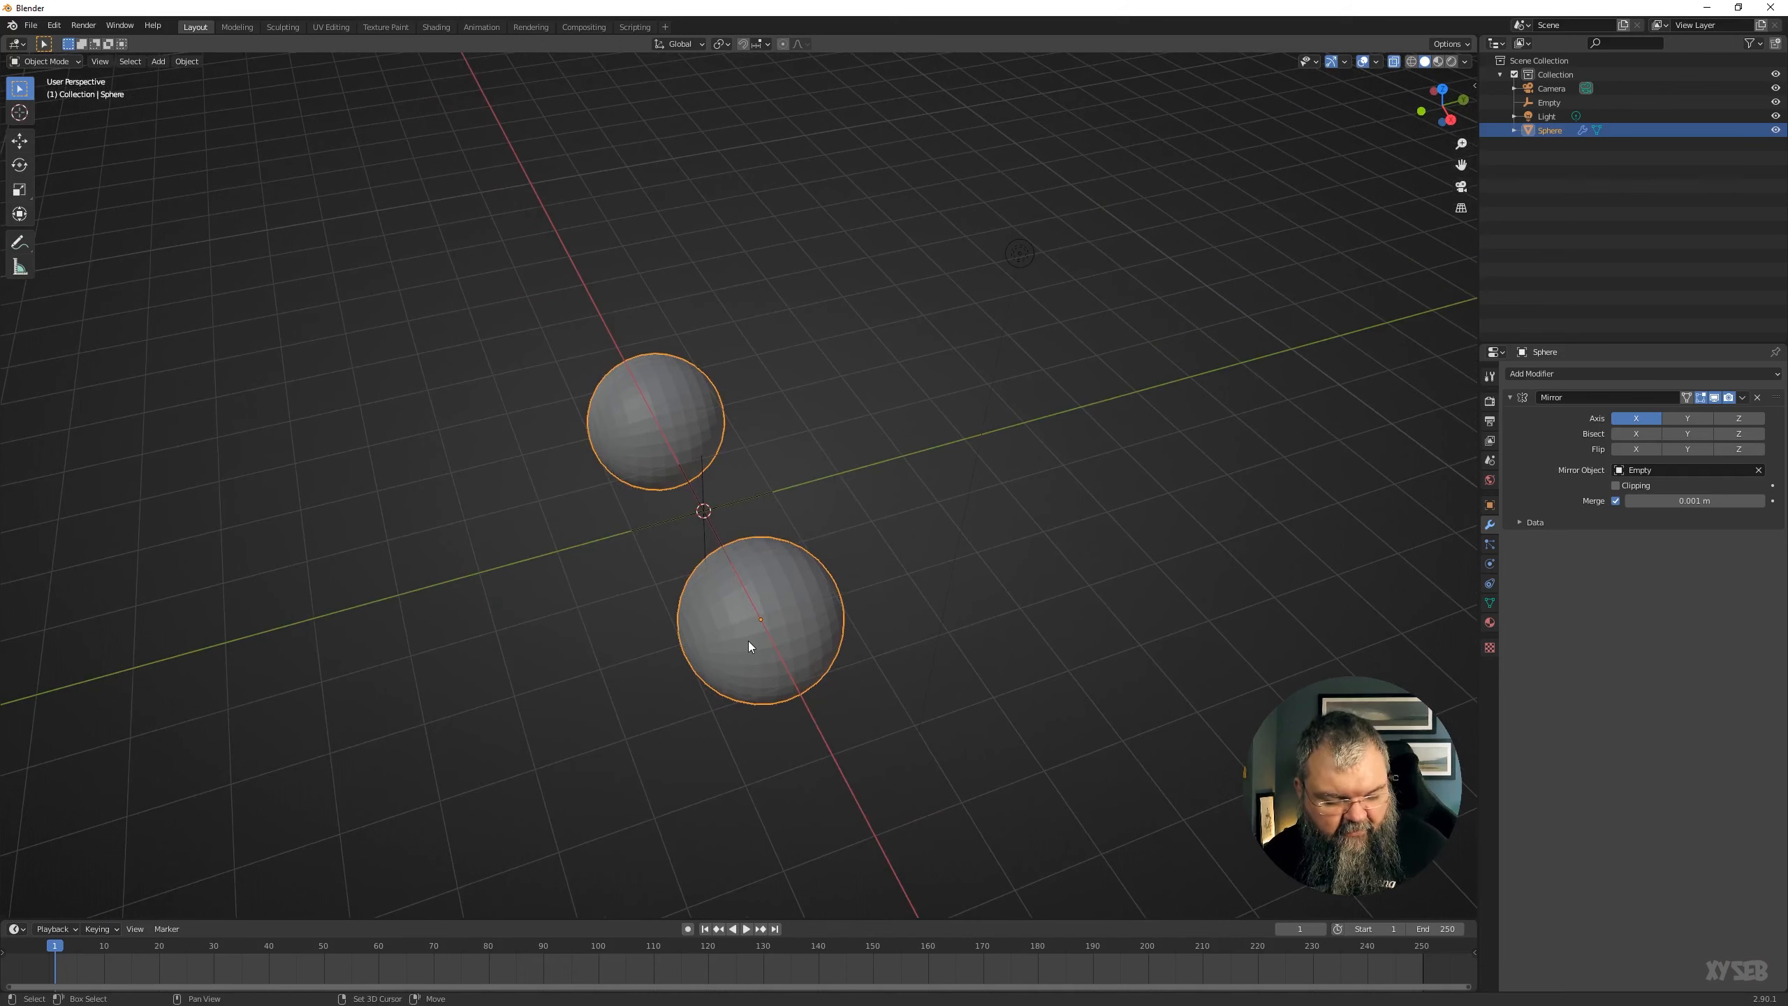
Add a second UV sphere at the world origin and move it along positive Y in Object Mode.
key(shift+a)
mouse_move(704, 500)
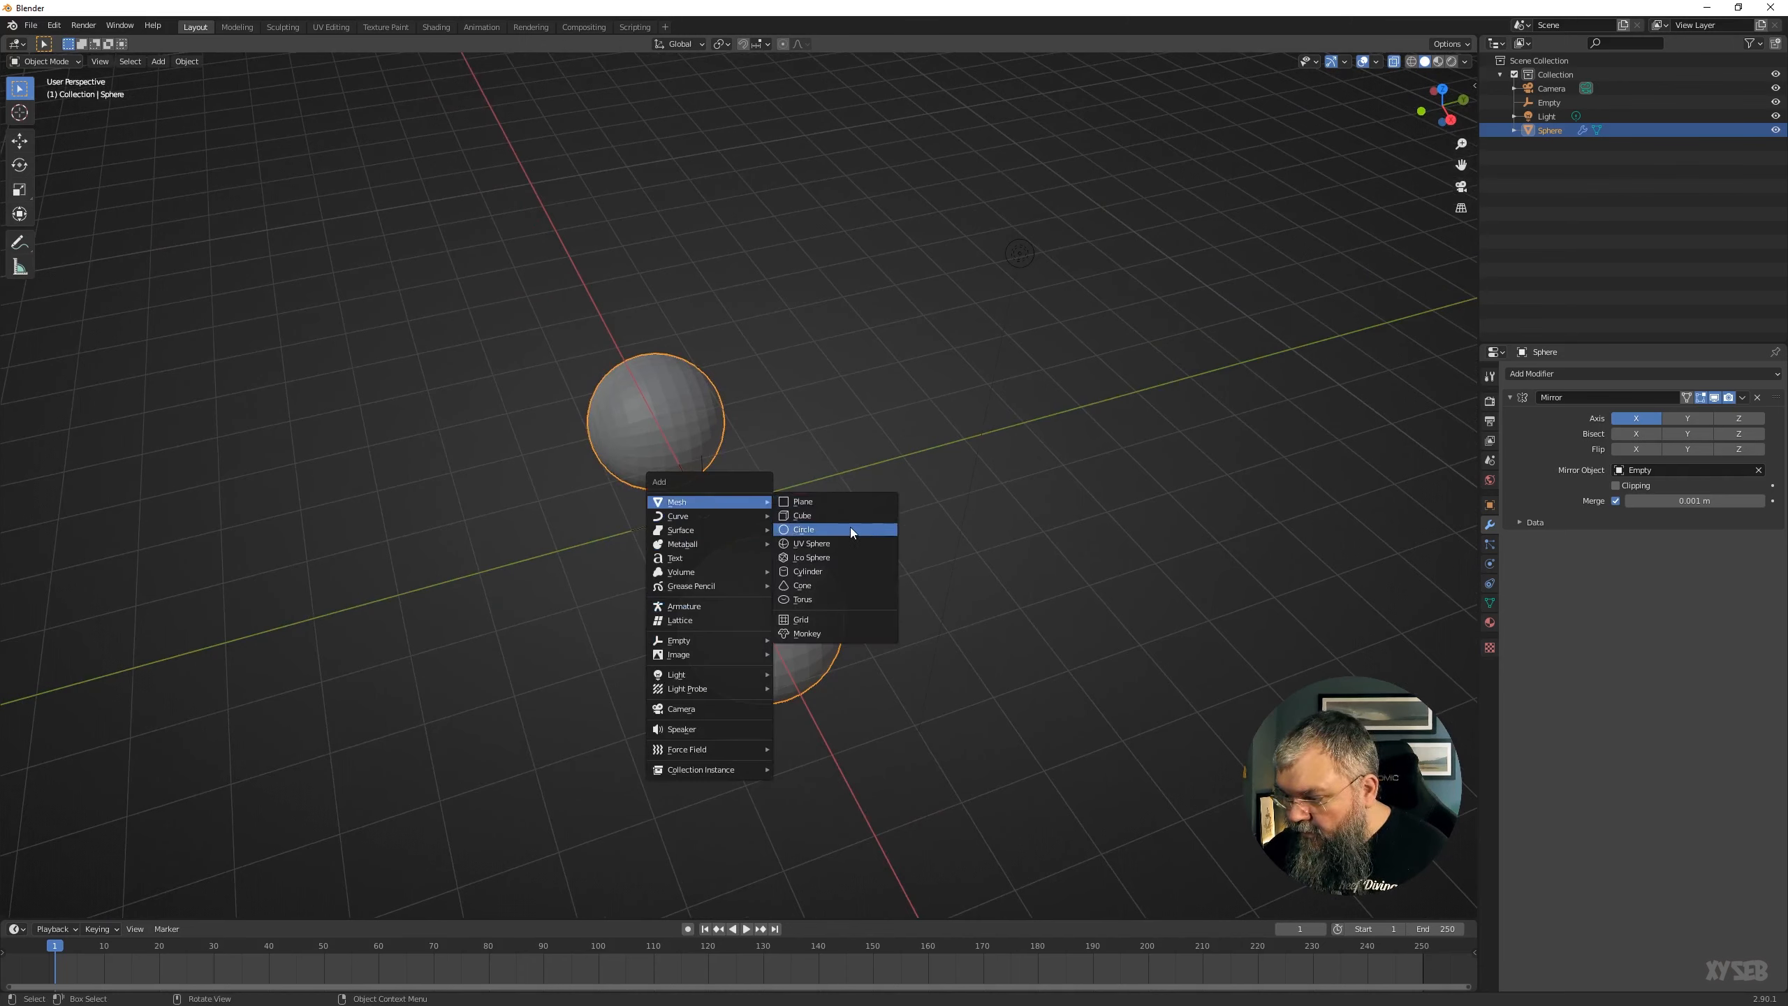
click(833, 543)
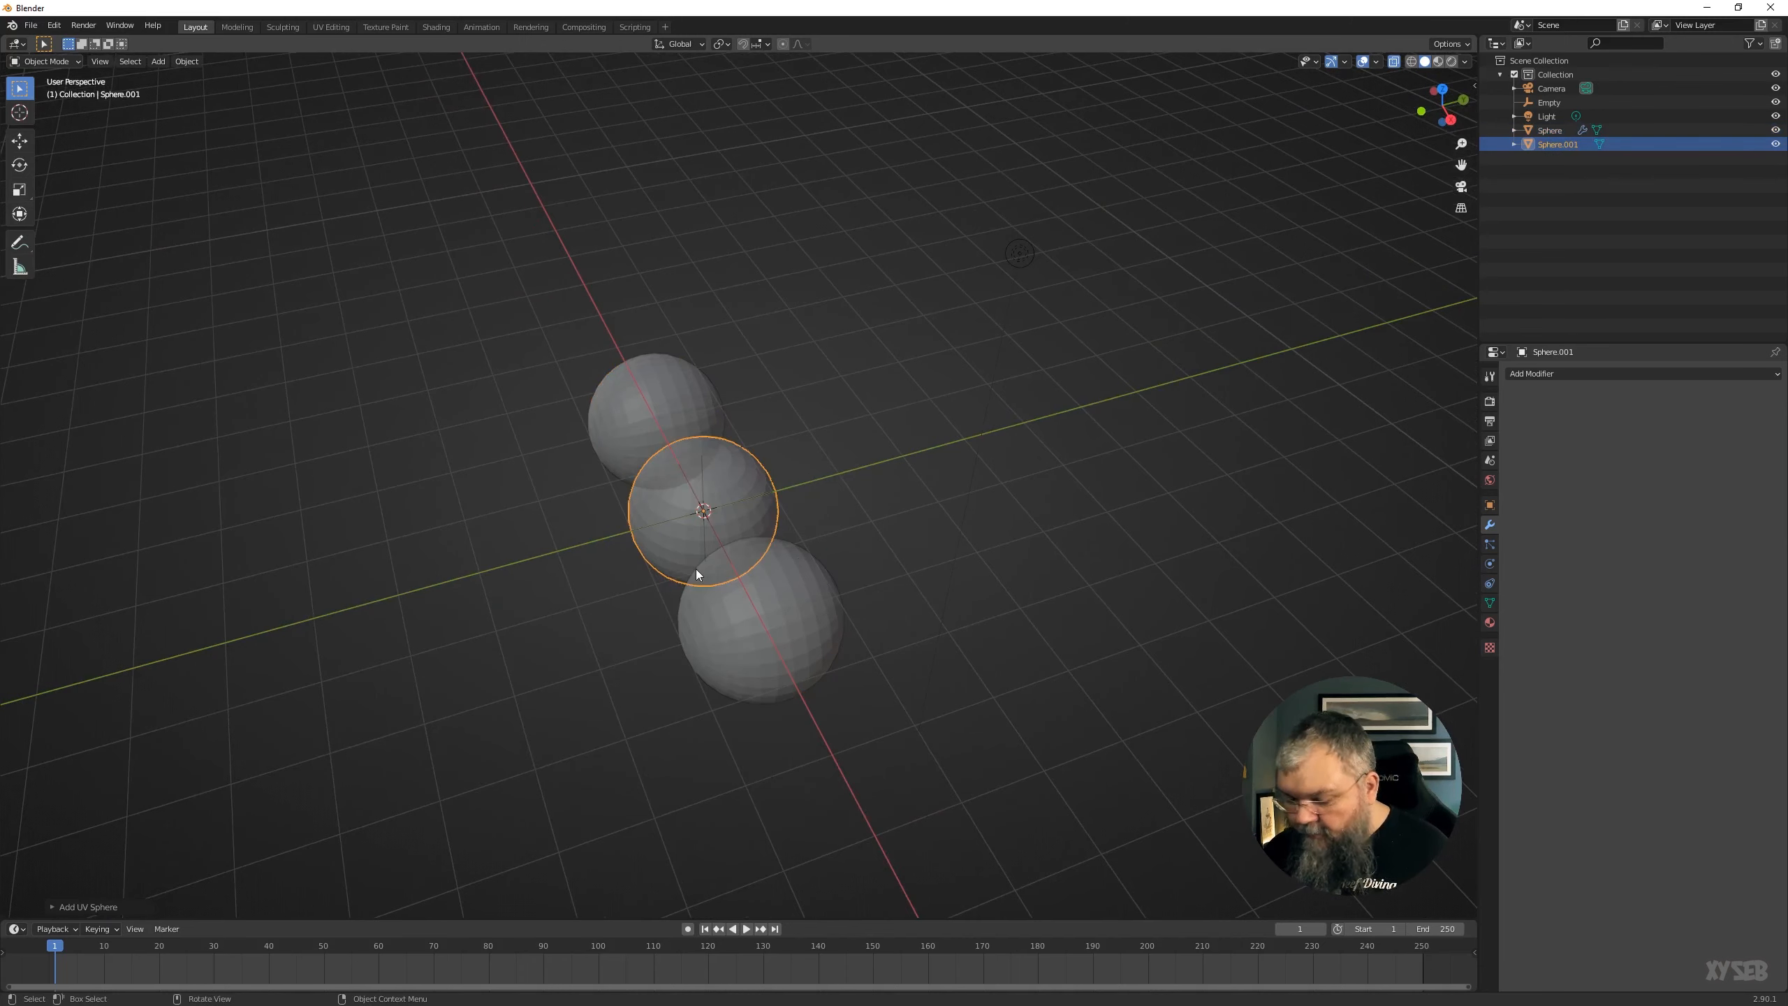
key(g)
click(919, 501)
Move the second sphere's mesh about 2 m along positive X in Edit Mode, leaving its origin in place.
key(Tab)
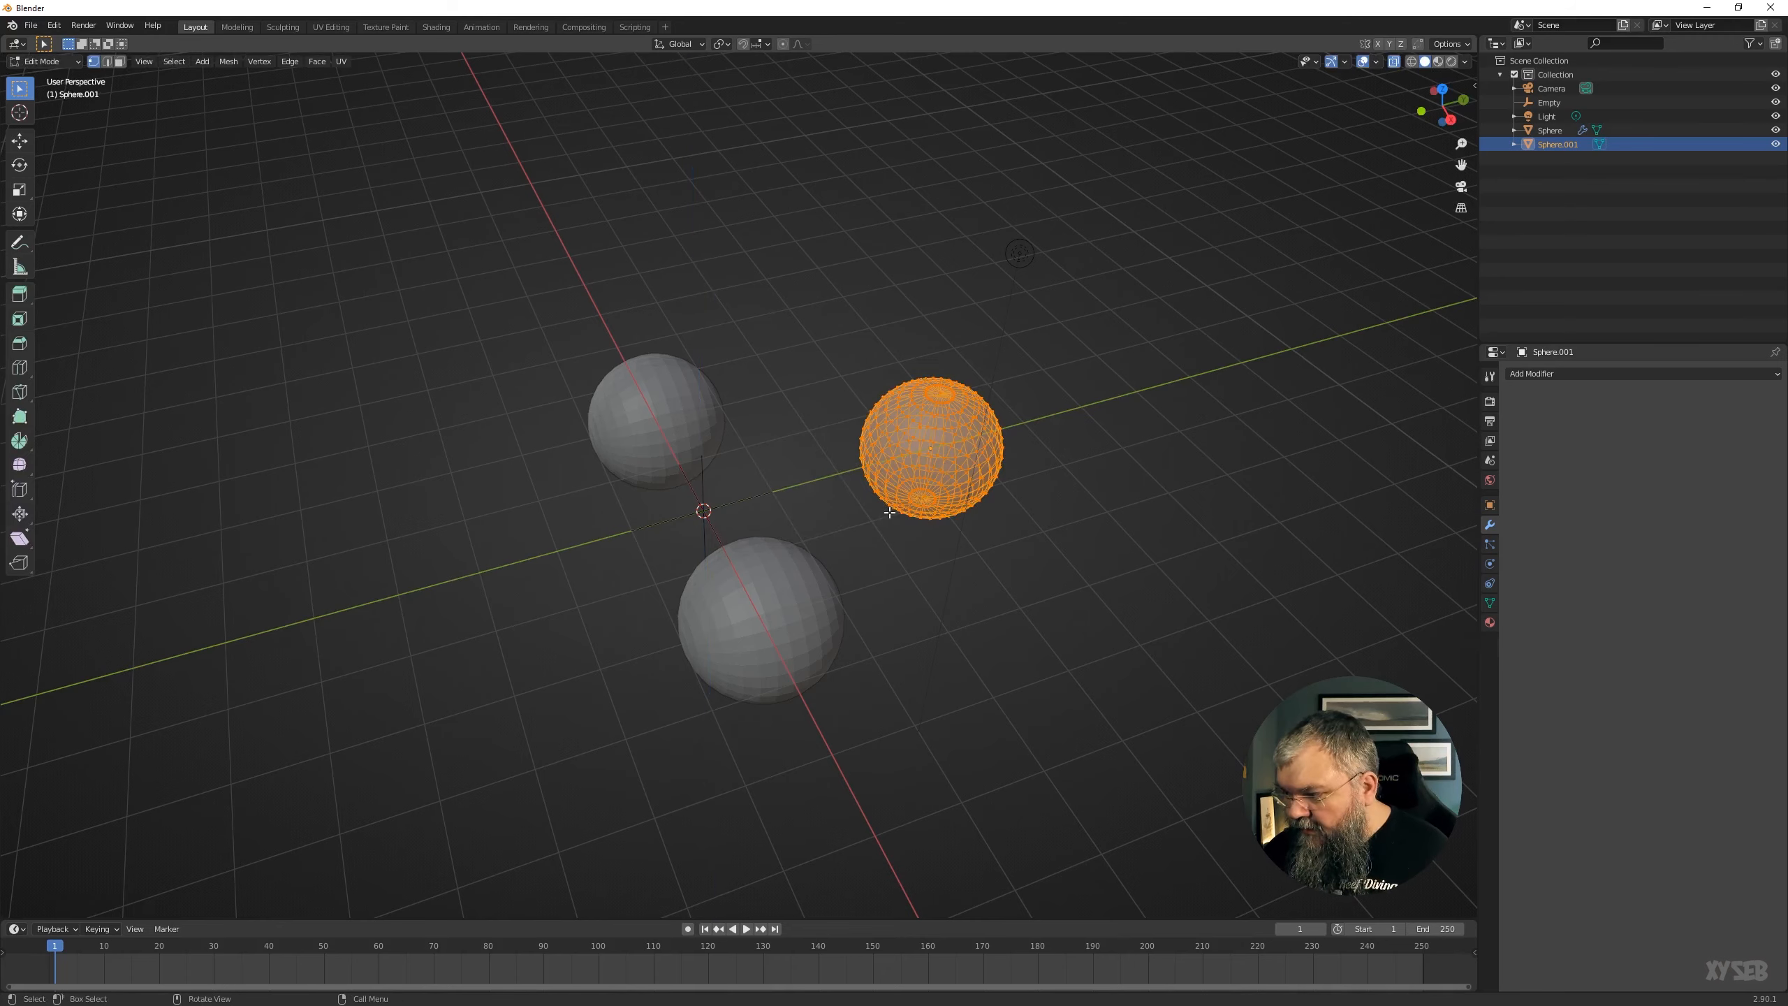
middle_drag(889, 512, 1030, 479)
key(g)
key(x)
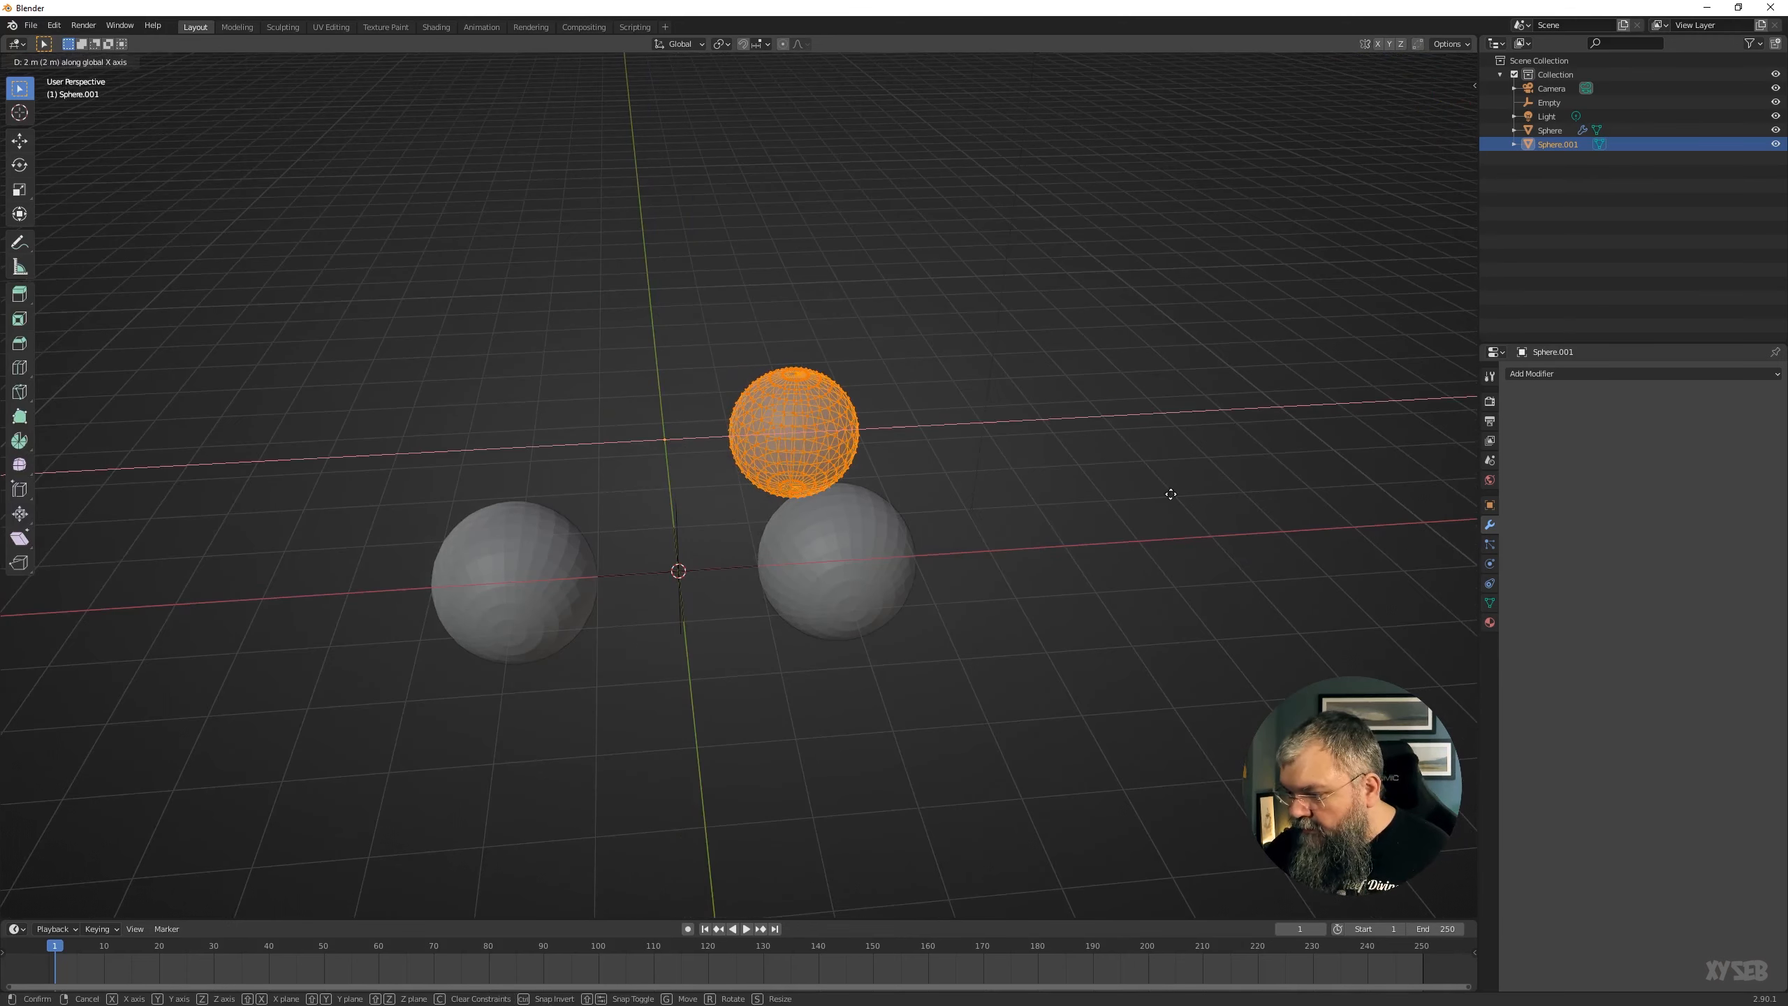
click(1170, 494)
key(Tab)
Add a Mirror modifier to the second sphere and view both mirrored pairs from above.
click(1583, 373)
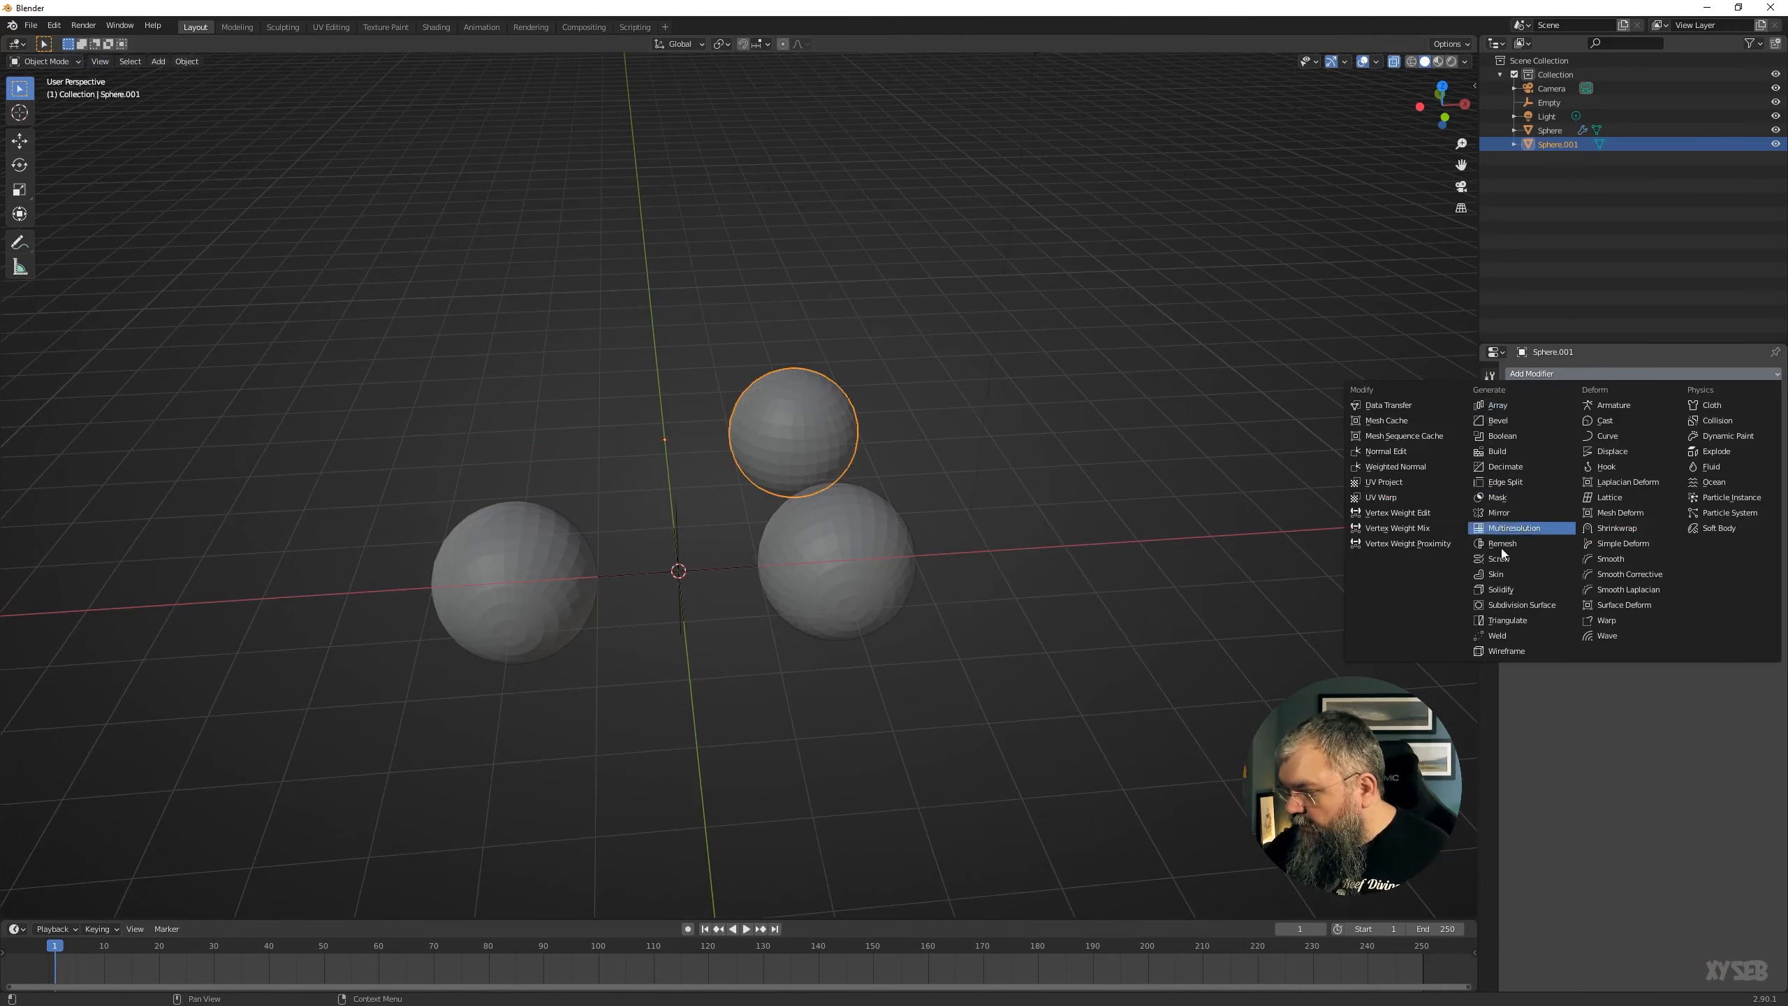
click(1504, 512)
middle_drag(880, 546, 855, 669)
shift+middle_drag(870, 280, 791, 463)
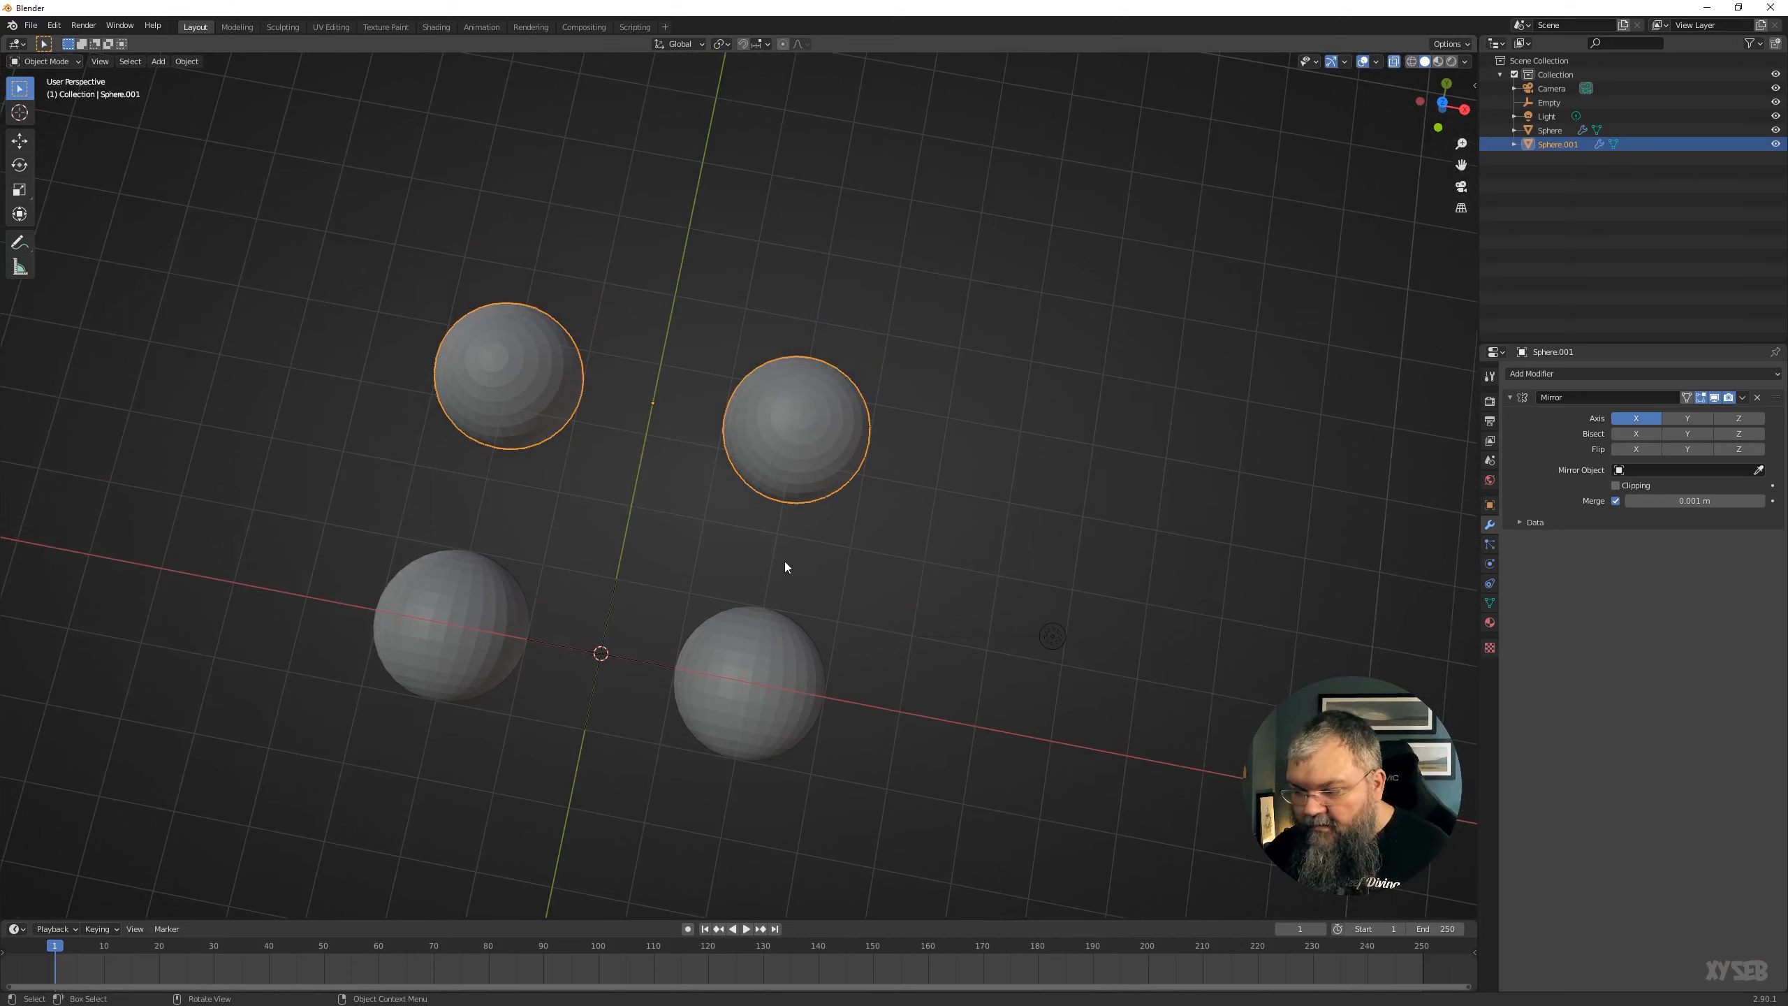
Try rotating the second sphere and the empty-mirrored sphere in turn to compare how their mirrored copies respond.
key(r)
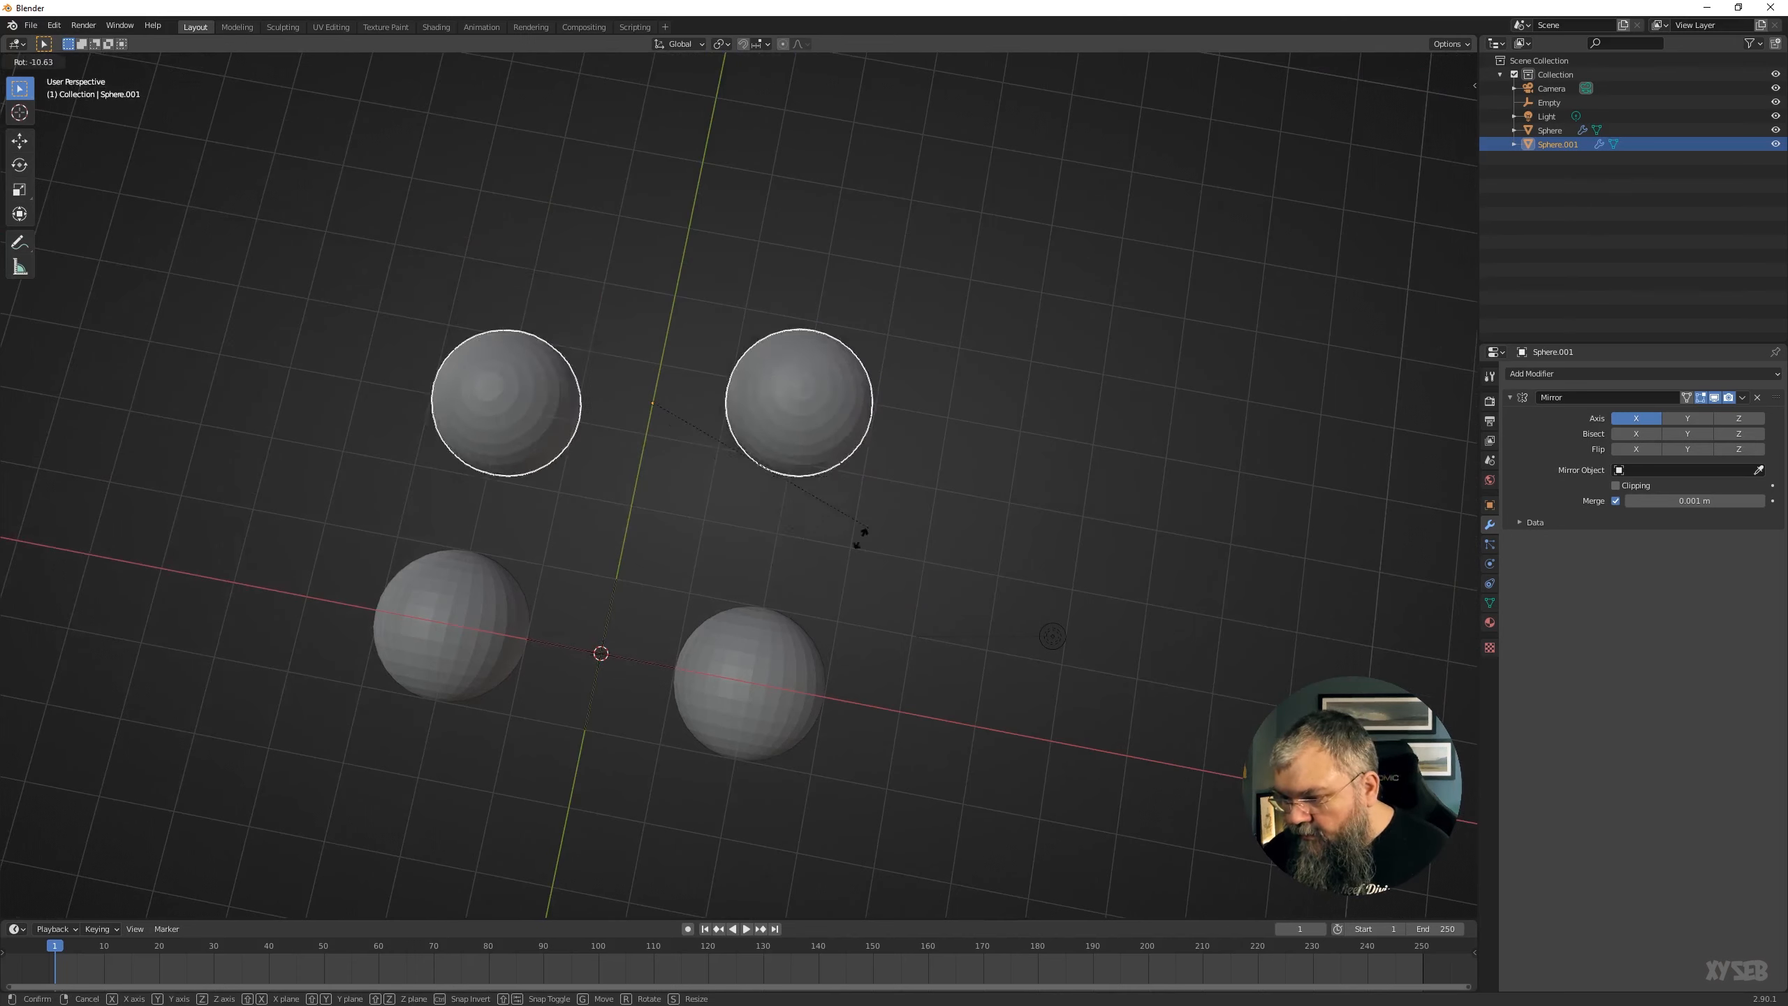
click(848, 528)
click(759, 686)
key(r)
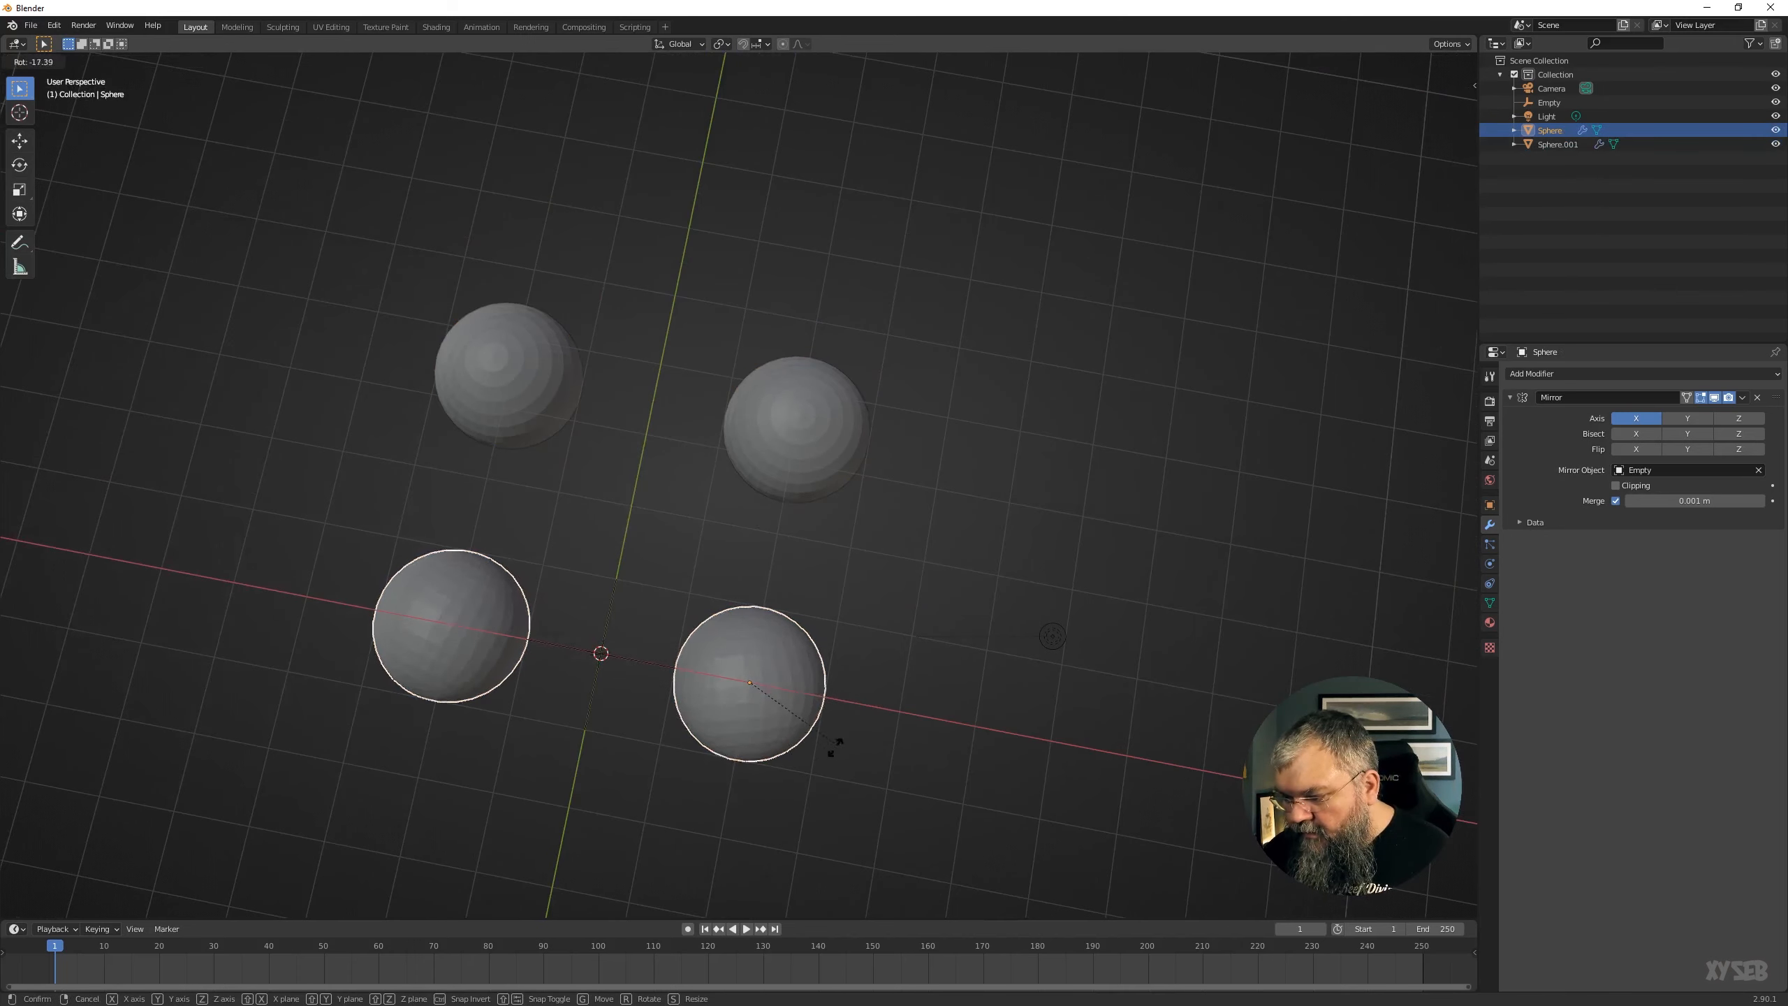
right_click(835, 747)
click(814, 380)
key(r)
right_click(852, 552)
drag(789, 652, 778, 666)
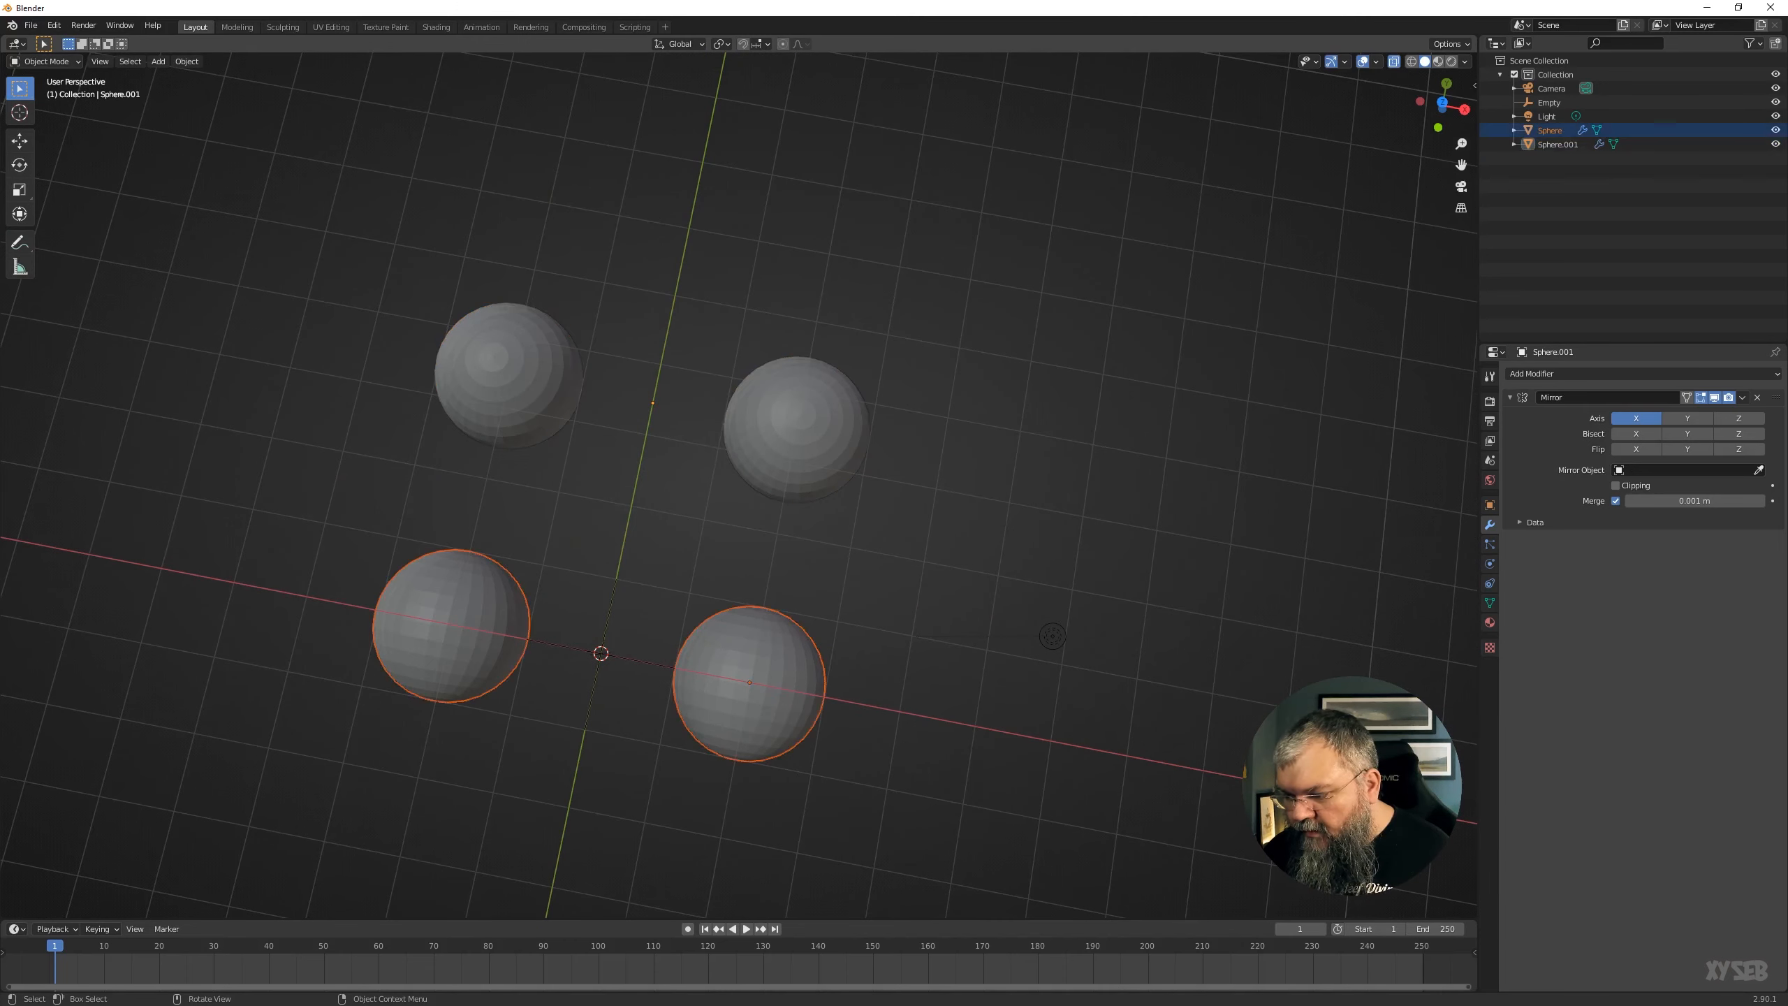
key(r)
right_click(765, 735)
Delete the second sphere, then the first sphere together with the empty.
middle_drag(764, 695, 793, 484)
click(794, 486)
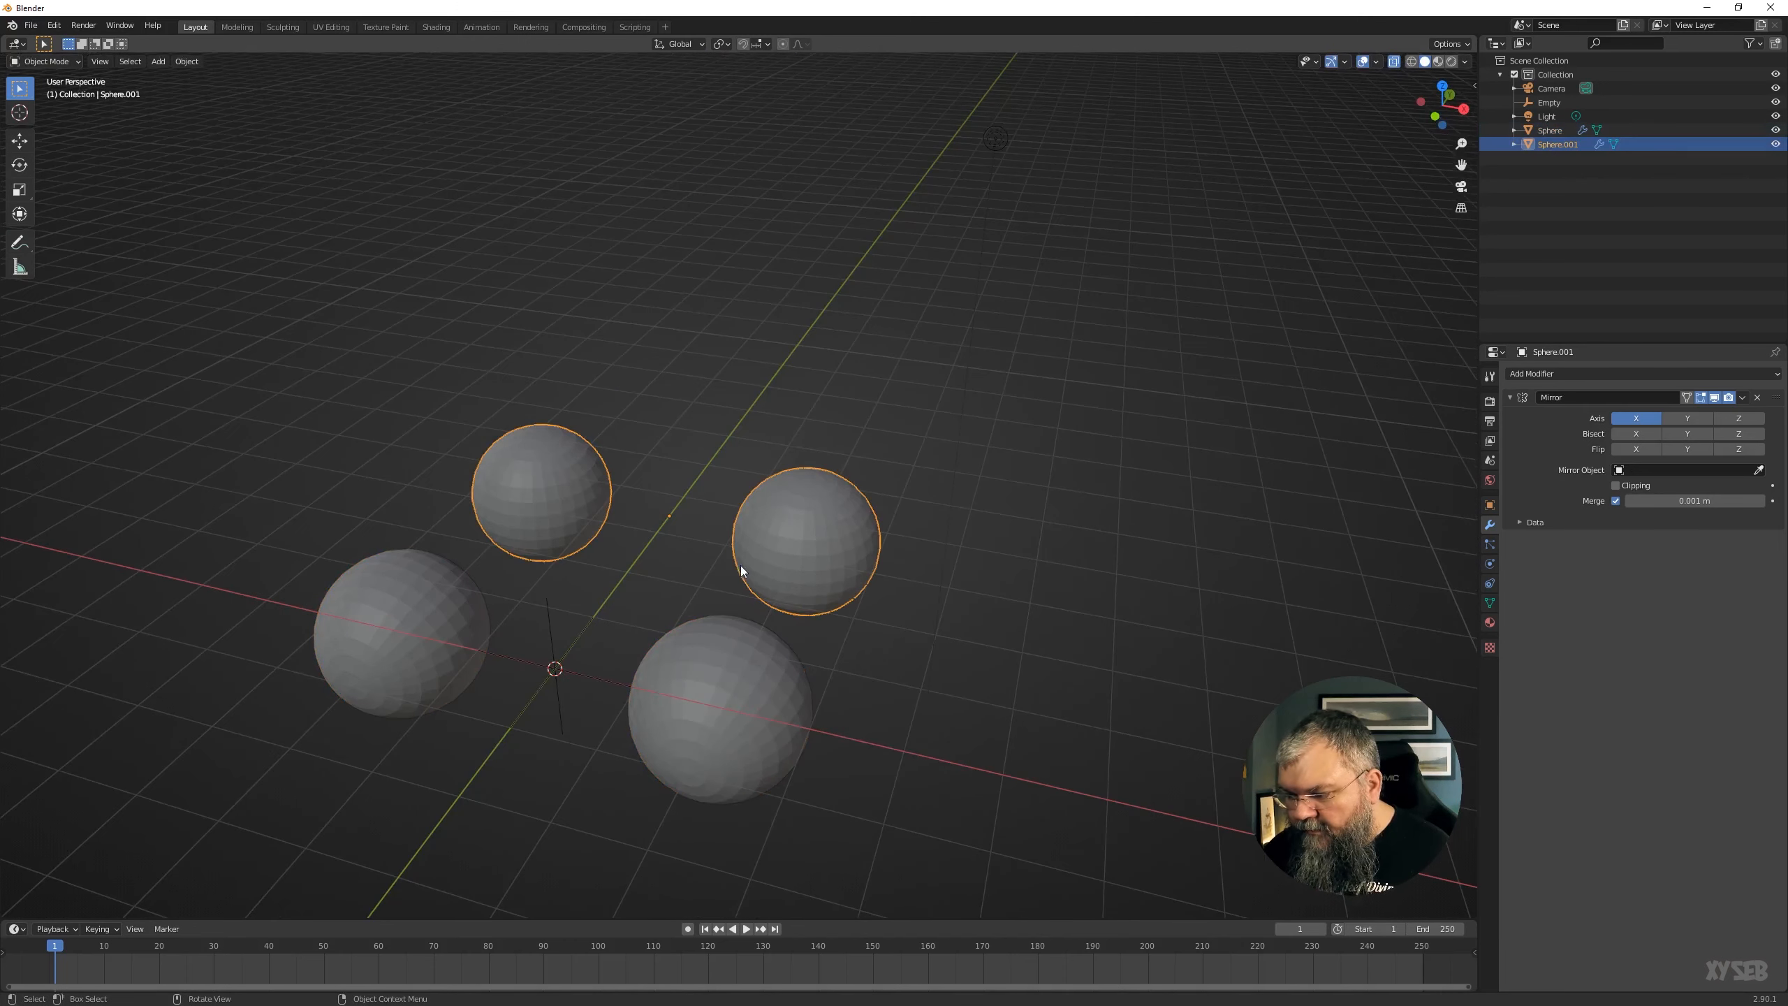
key(Delete)
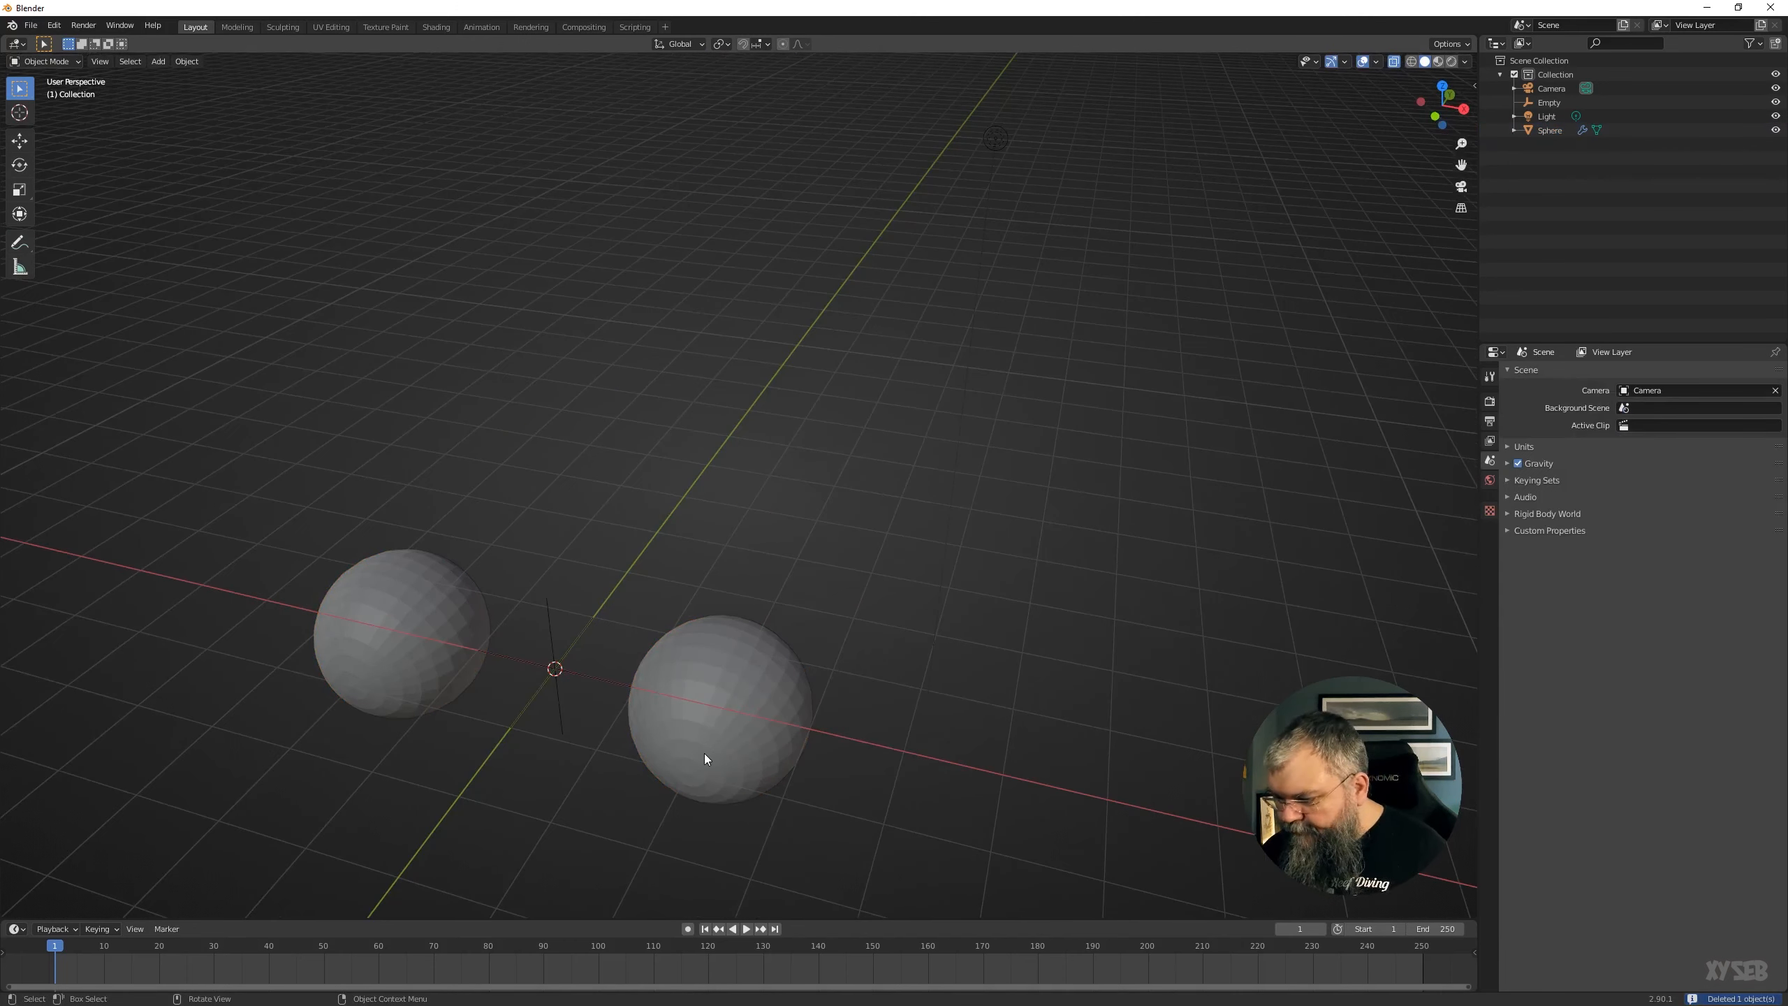
click(704, 753)
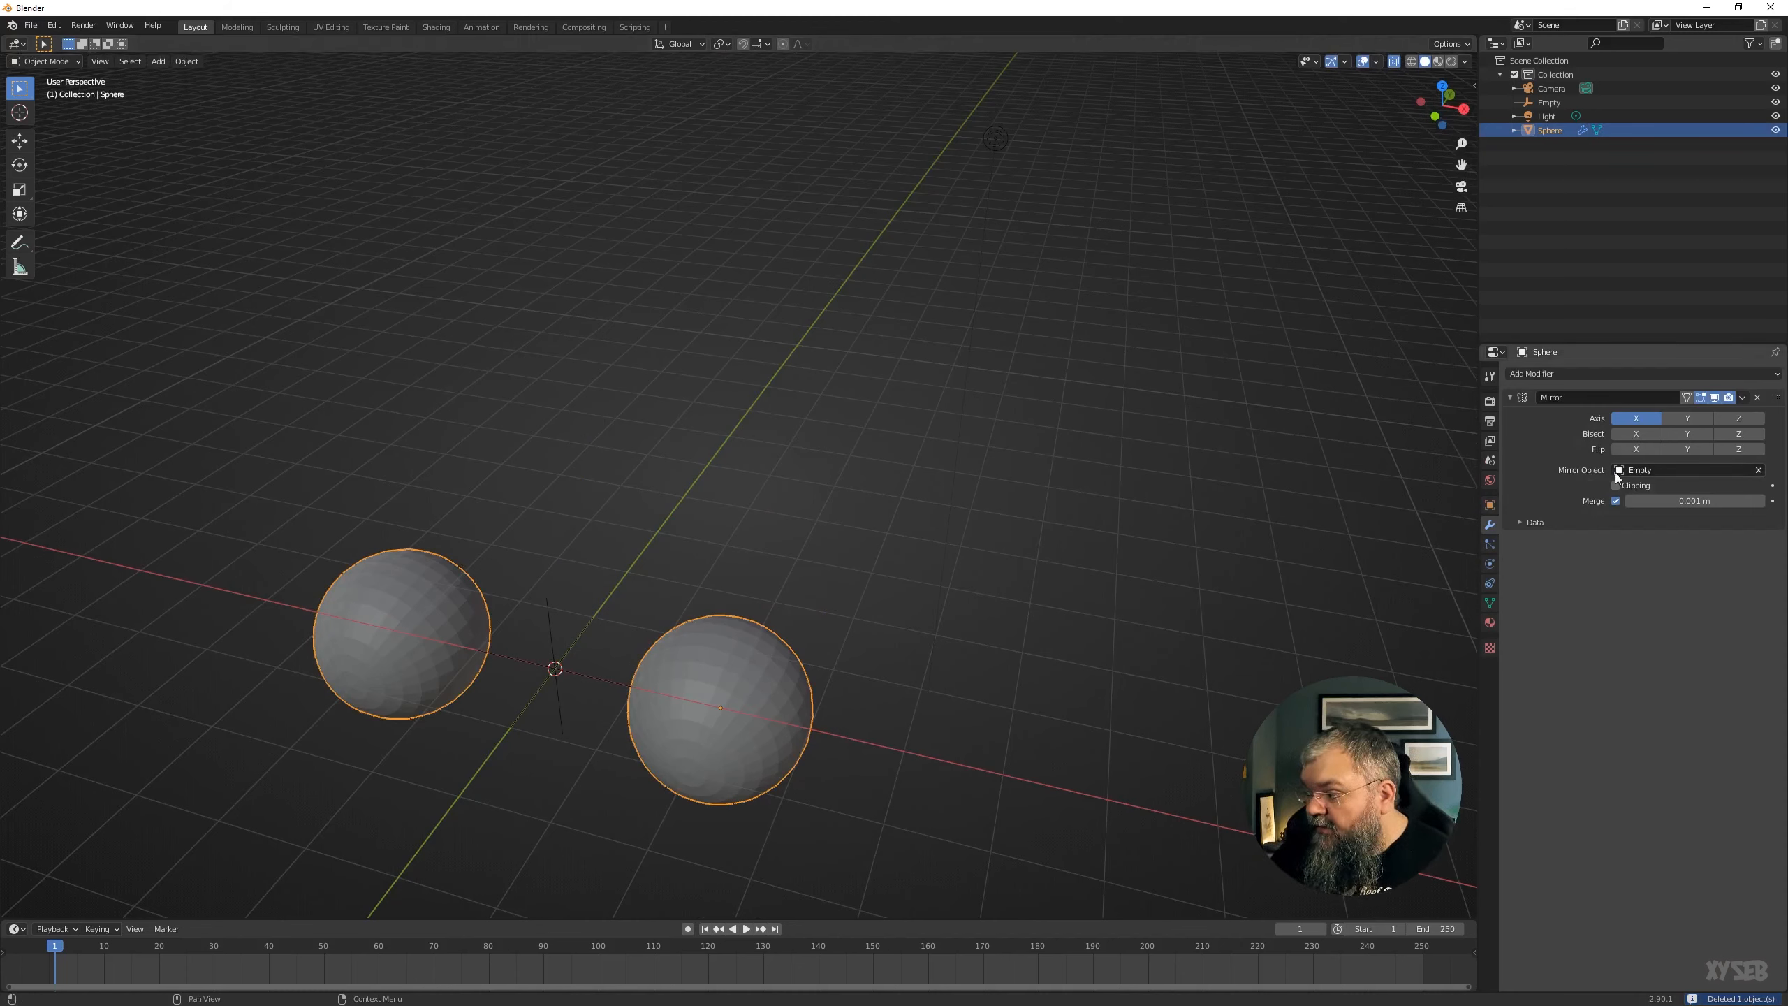
drag(302, 521, 732, 797)
key(Delete)
Add a cube at the world origin.
key(shift+a)
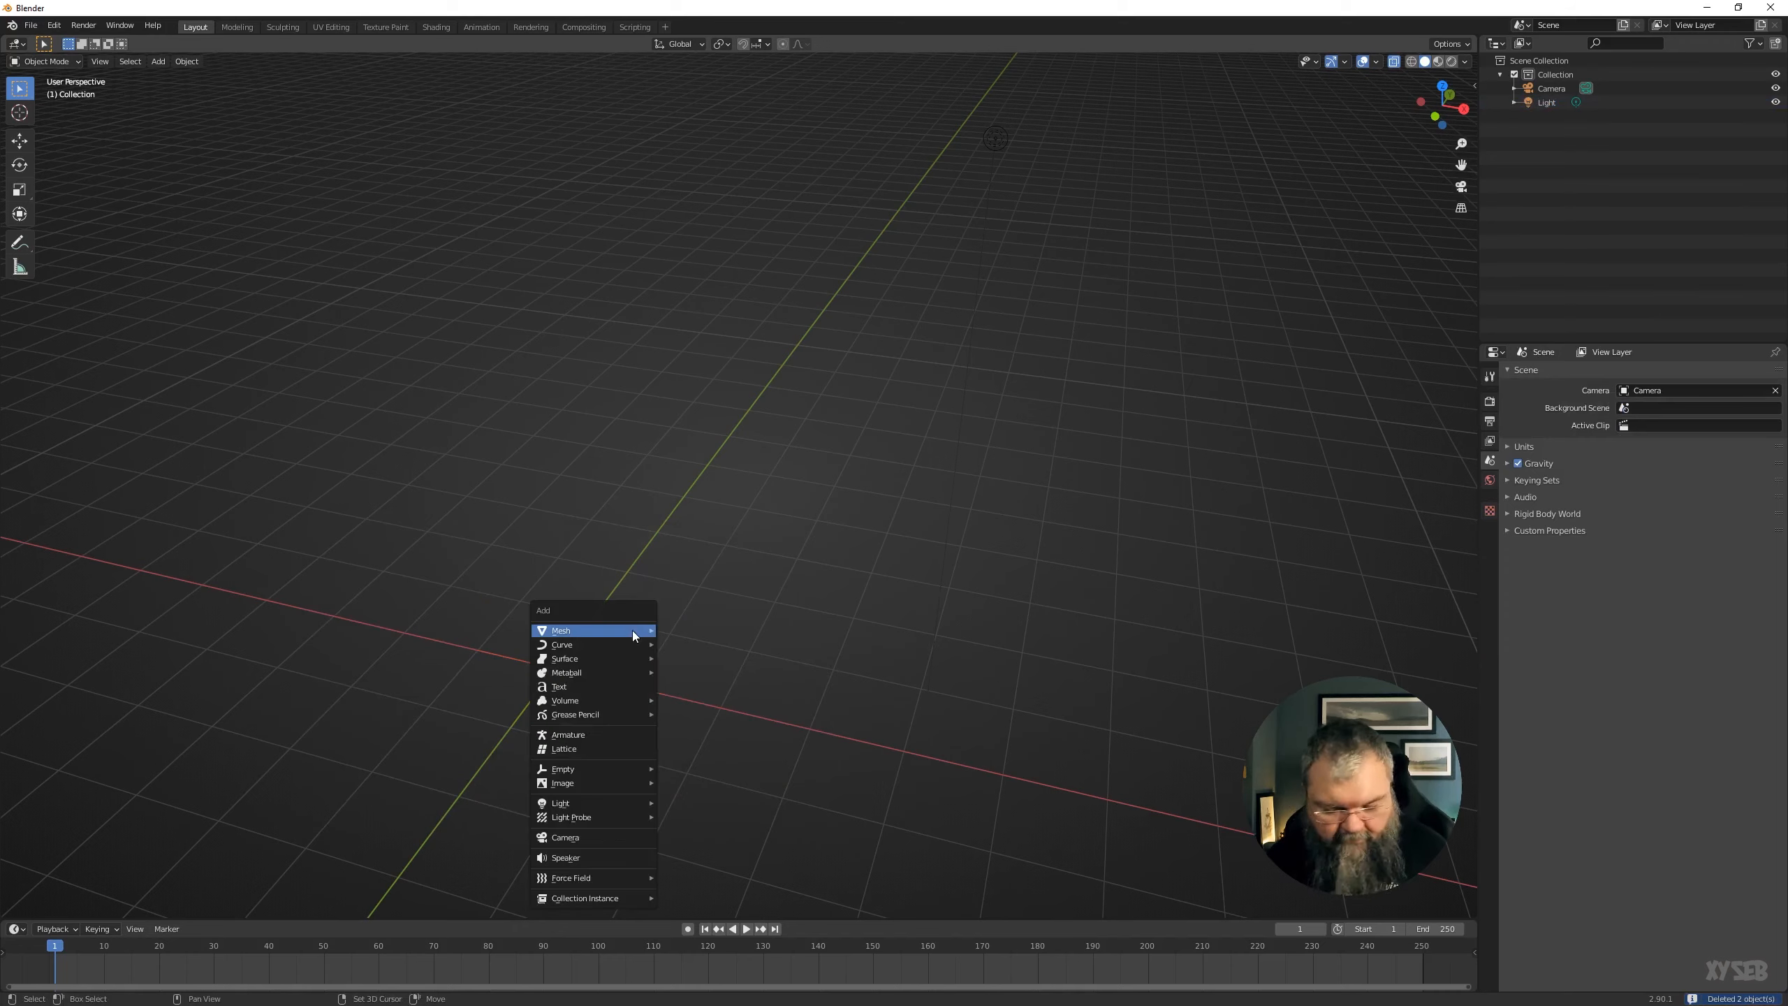
mouse_move(631, 631)
click(704, 646)
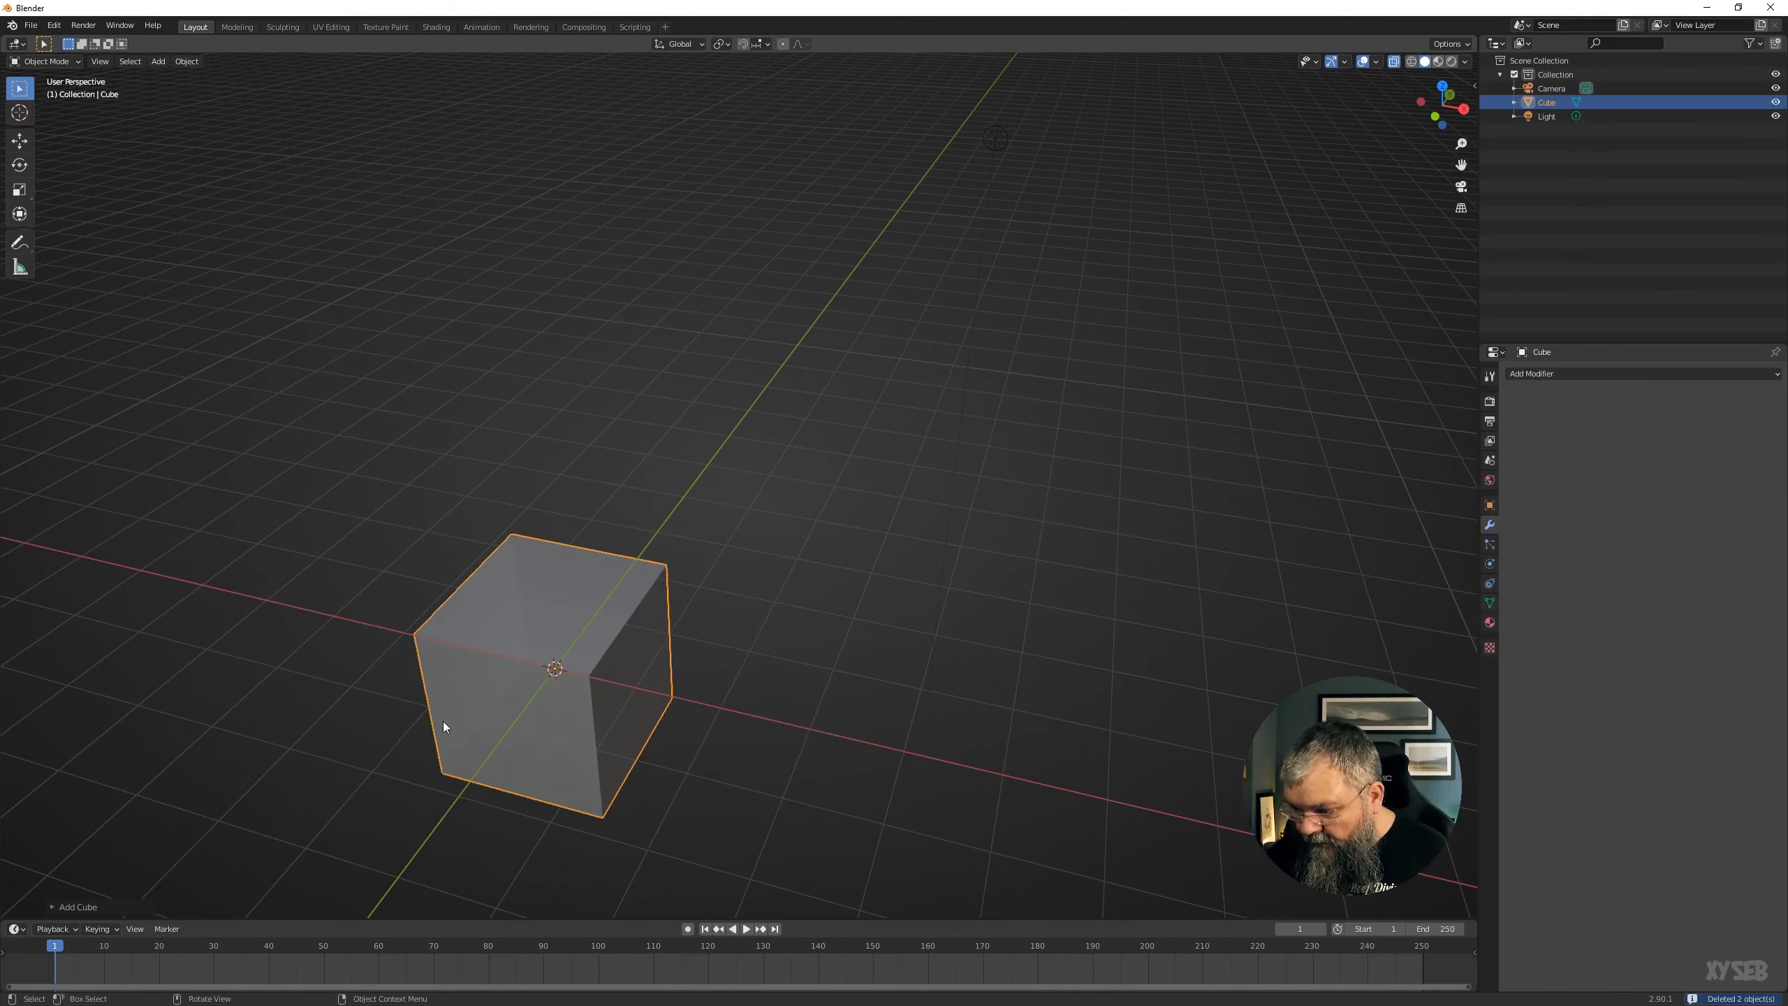
Move the cube's mesh along positive X in Edit Mode so it sits just clear of its origin.
key(Tab)
middle_drag(443, 722, 602, 713)
key(g)
key(x)
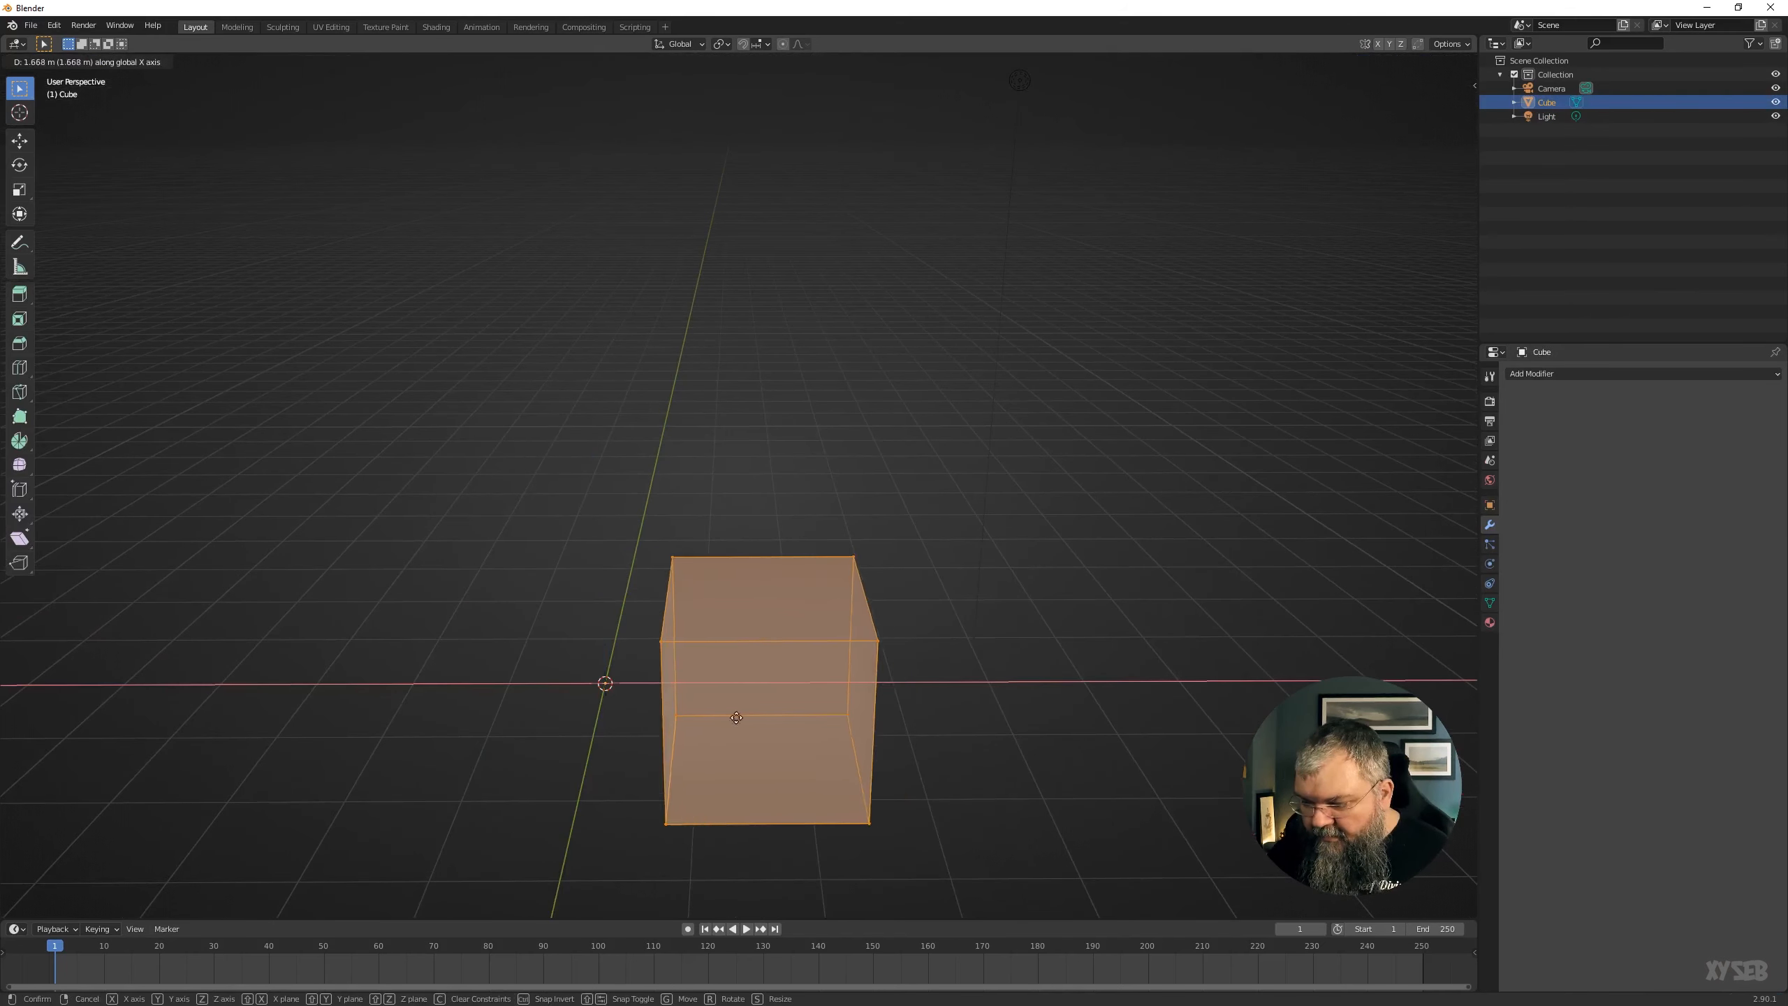
click(699, 718)
key(Tab)
Add a Mirror modifier to the cube and inspect the mirrored pair from several angles.
click(1566, 376)
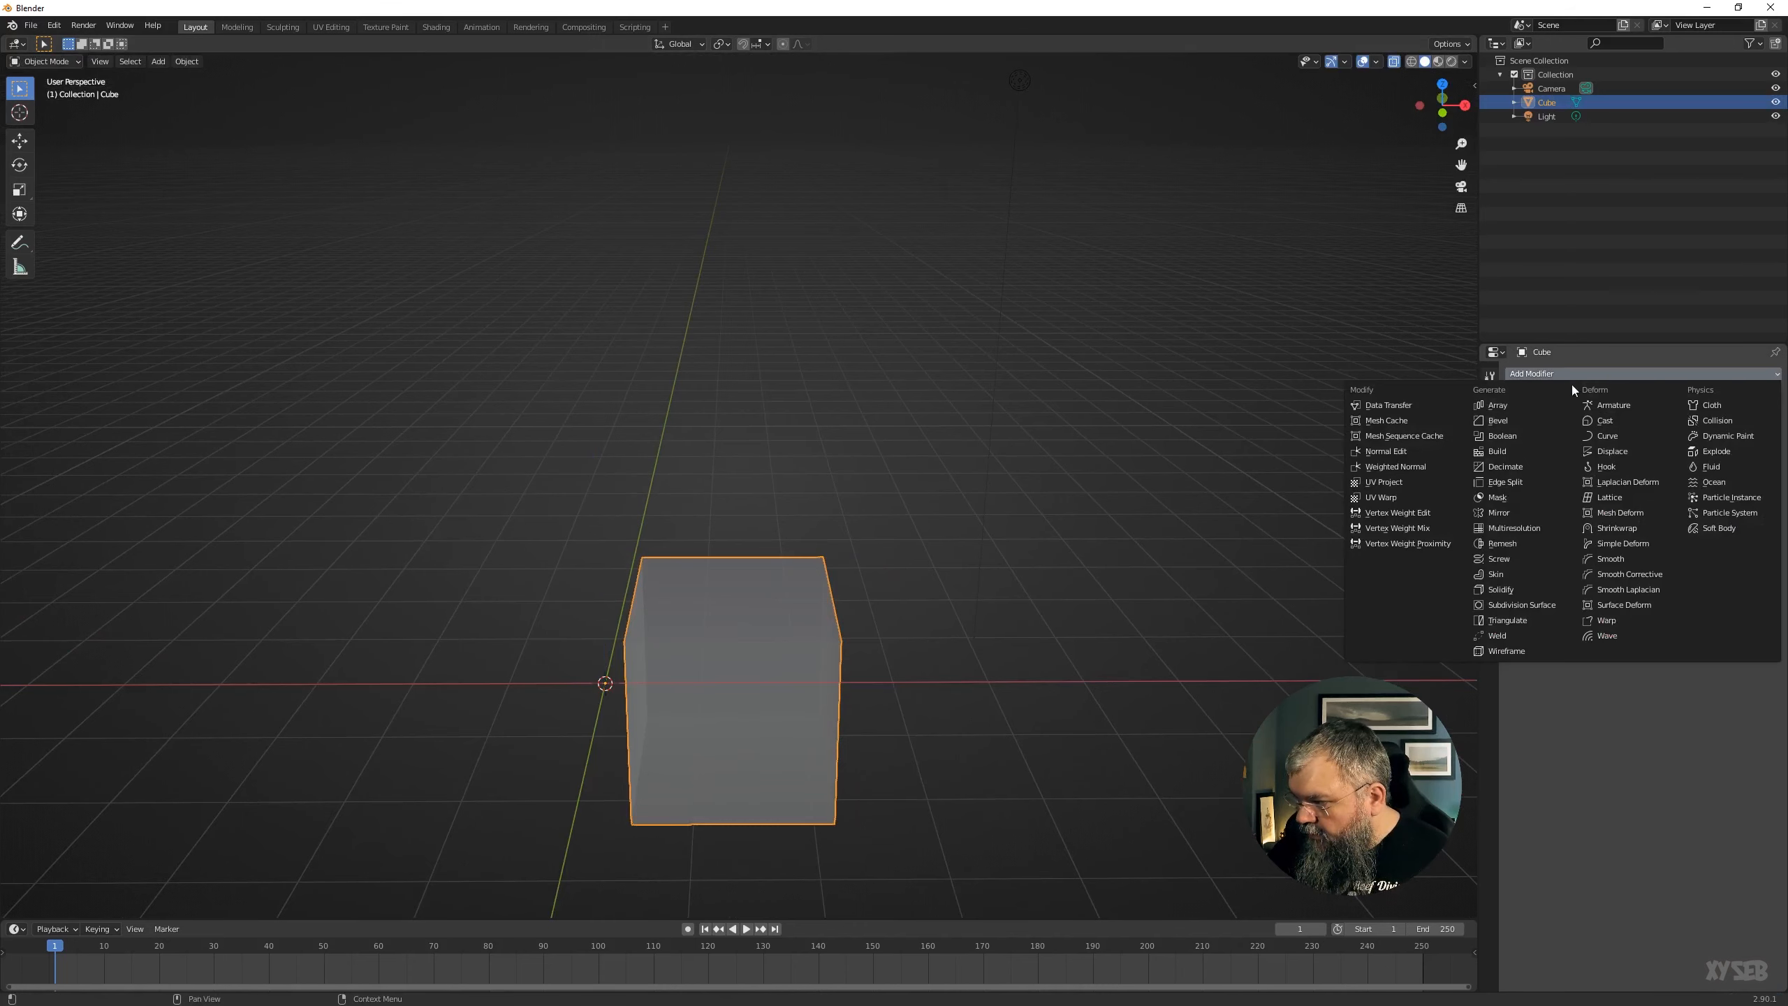
click(1498, 512)
middle_drag(504, 616, 835, 519)
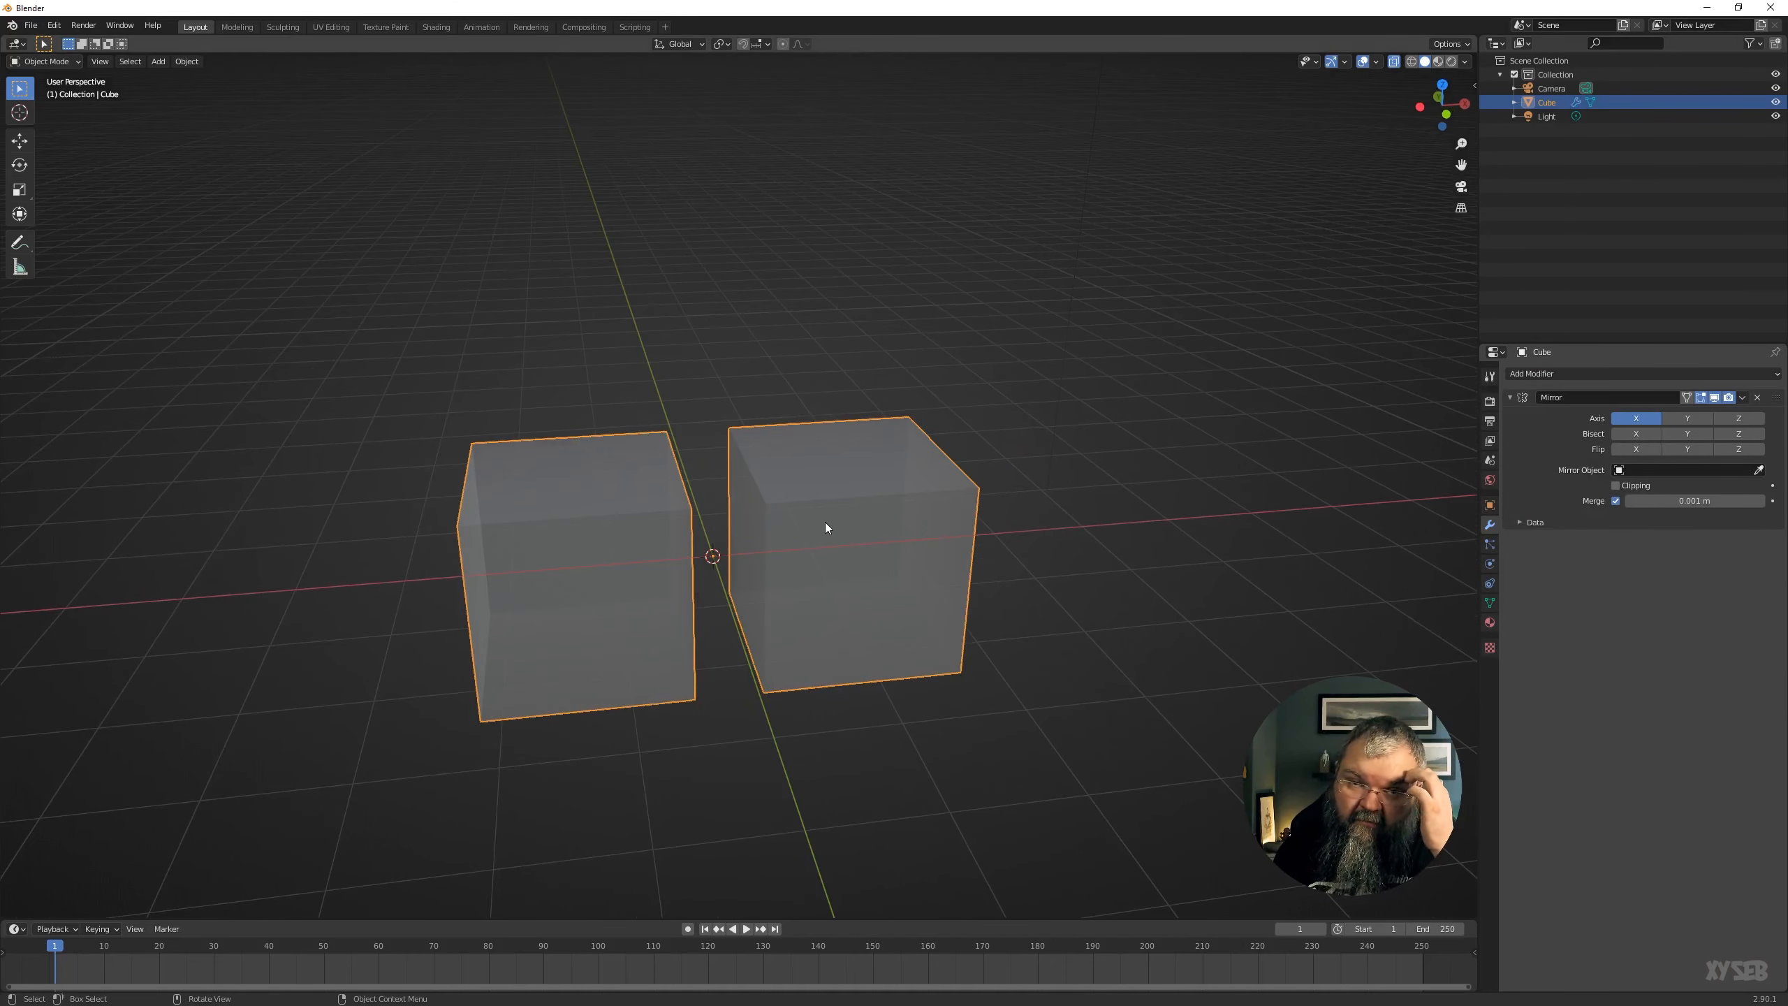
middle_drag(753, 567, 746, 563)
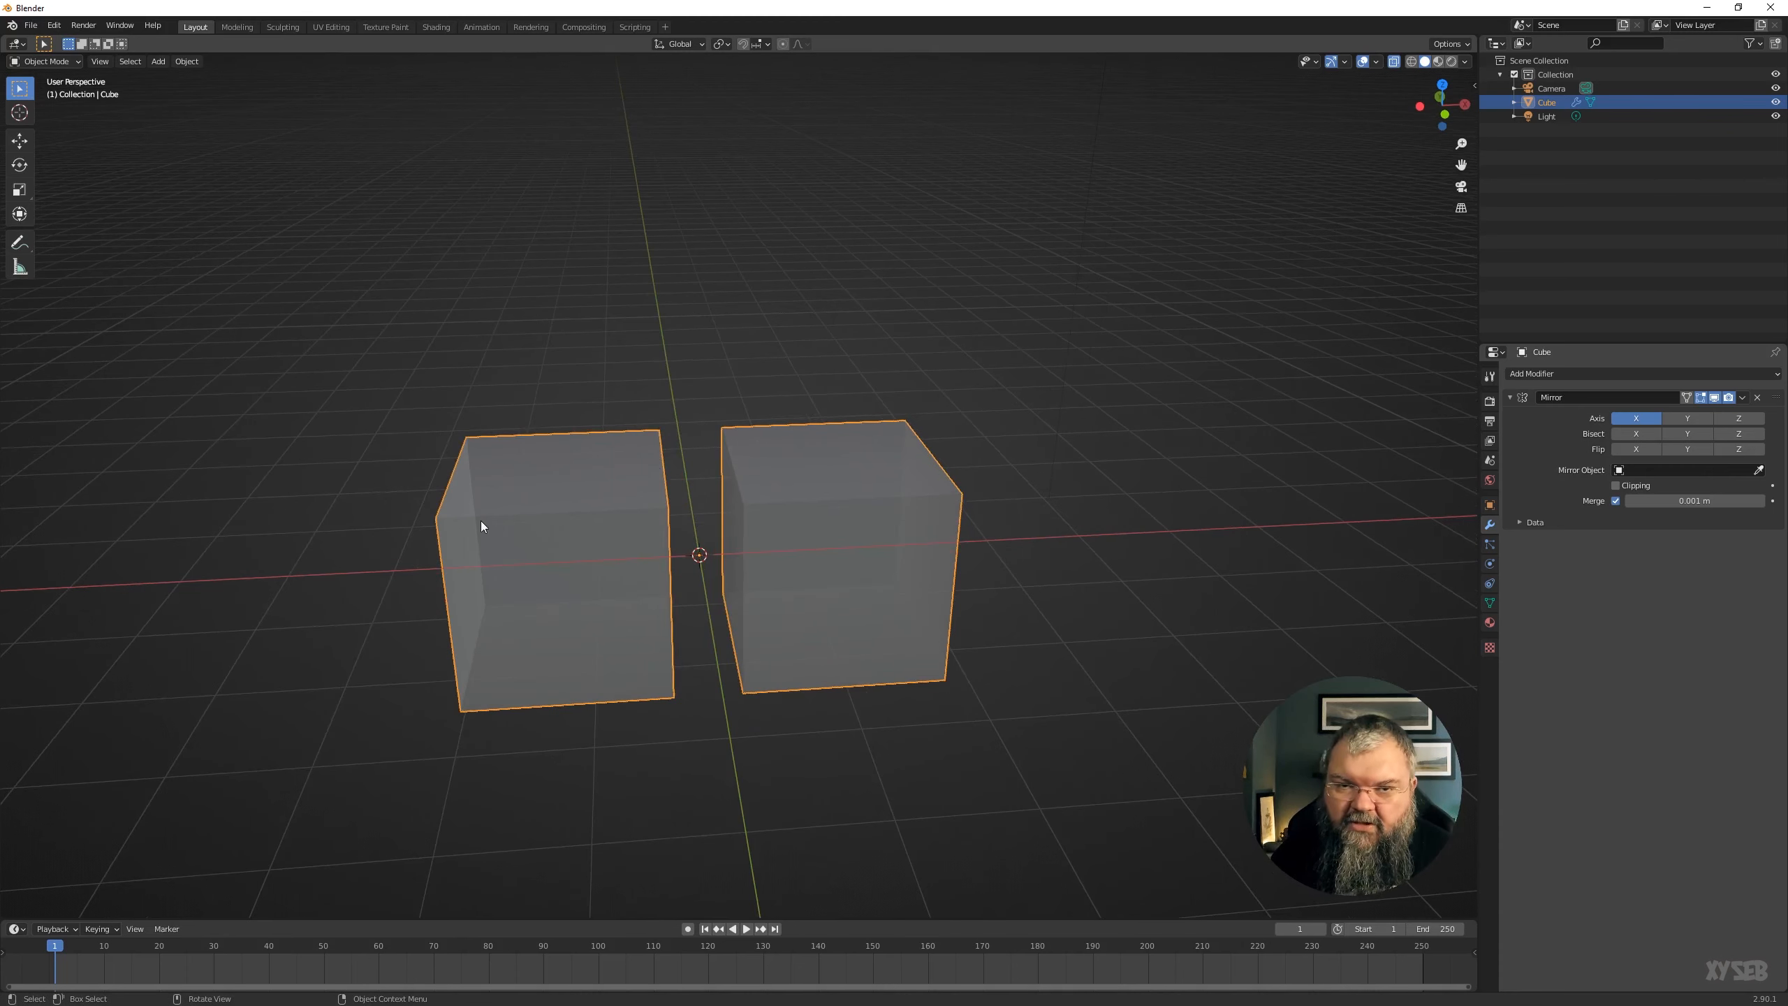
middle_drag(702, 592, 882, 456)
Delete the cube's face nearest the mirror plane in Edit Mode.
key(Tab)
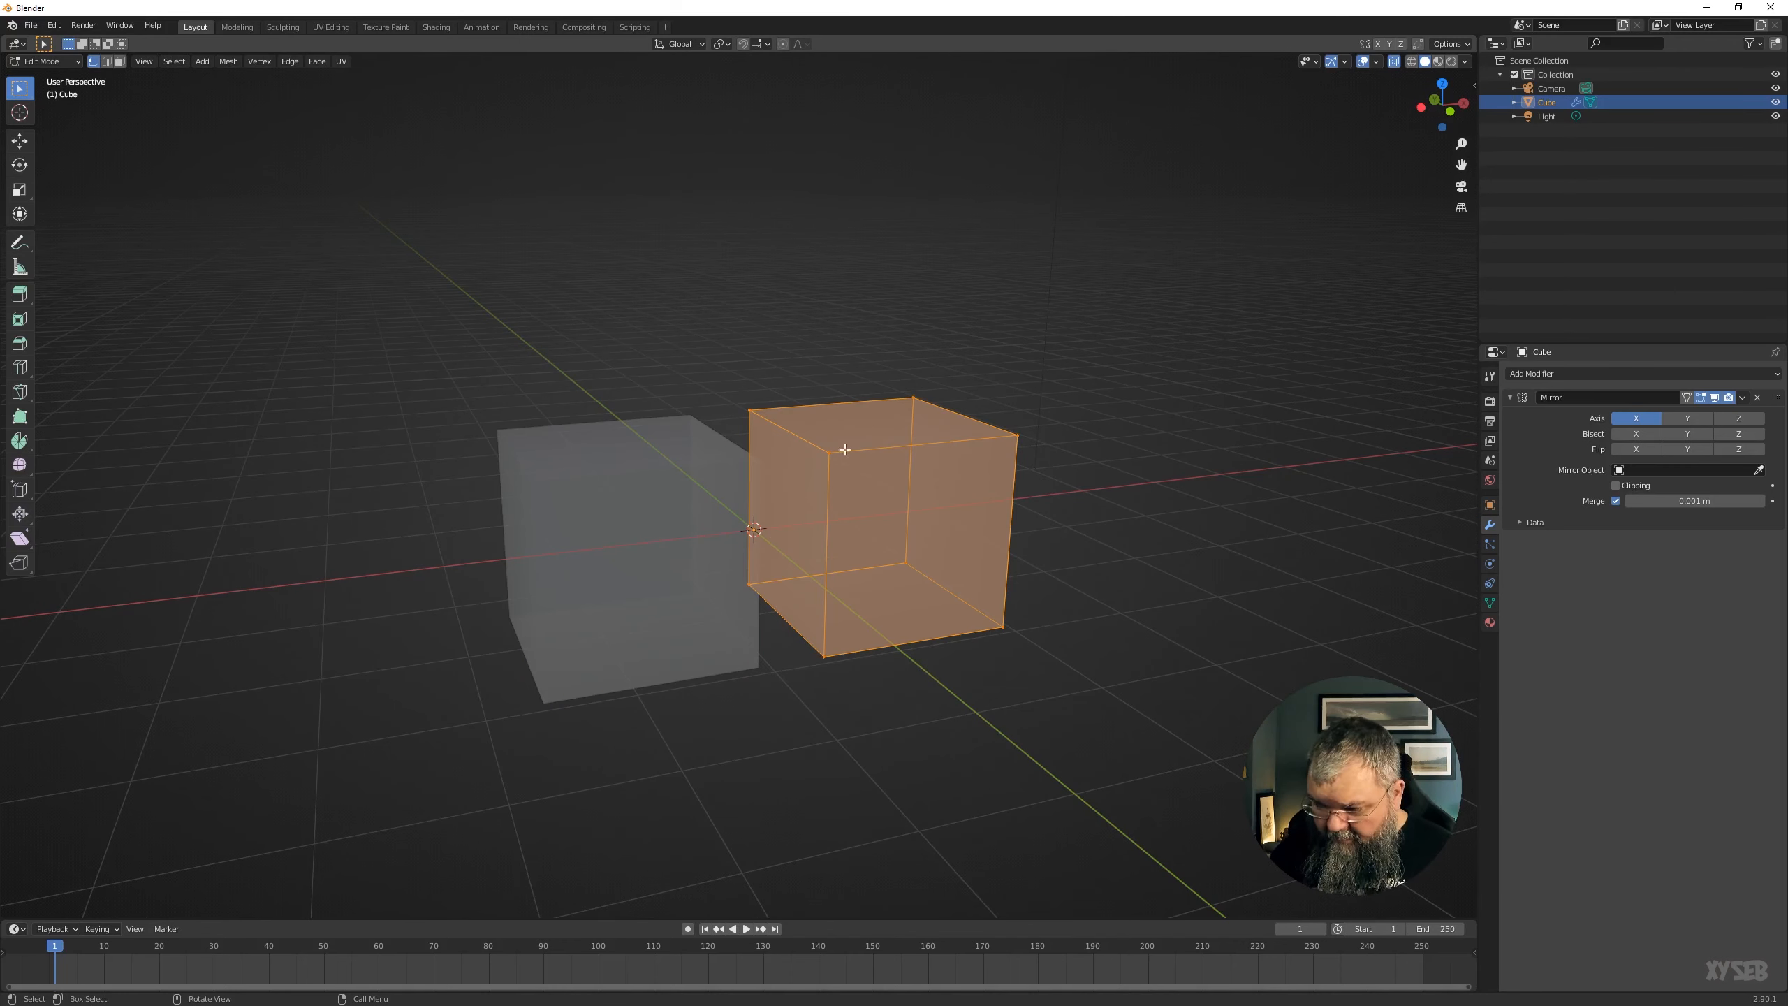
key(3)
click(796, 525)
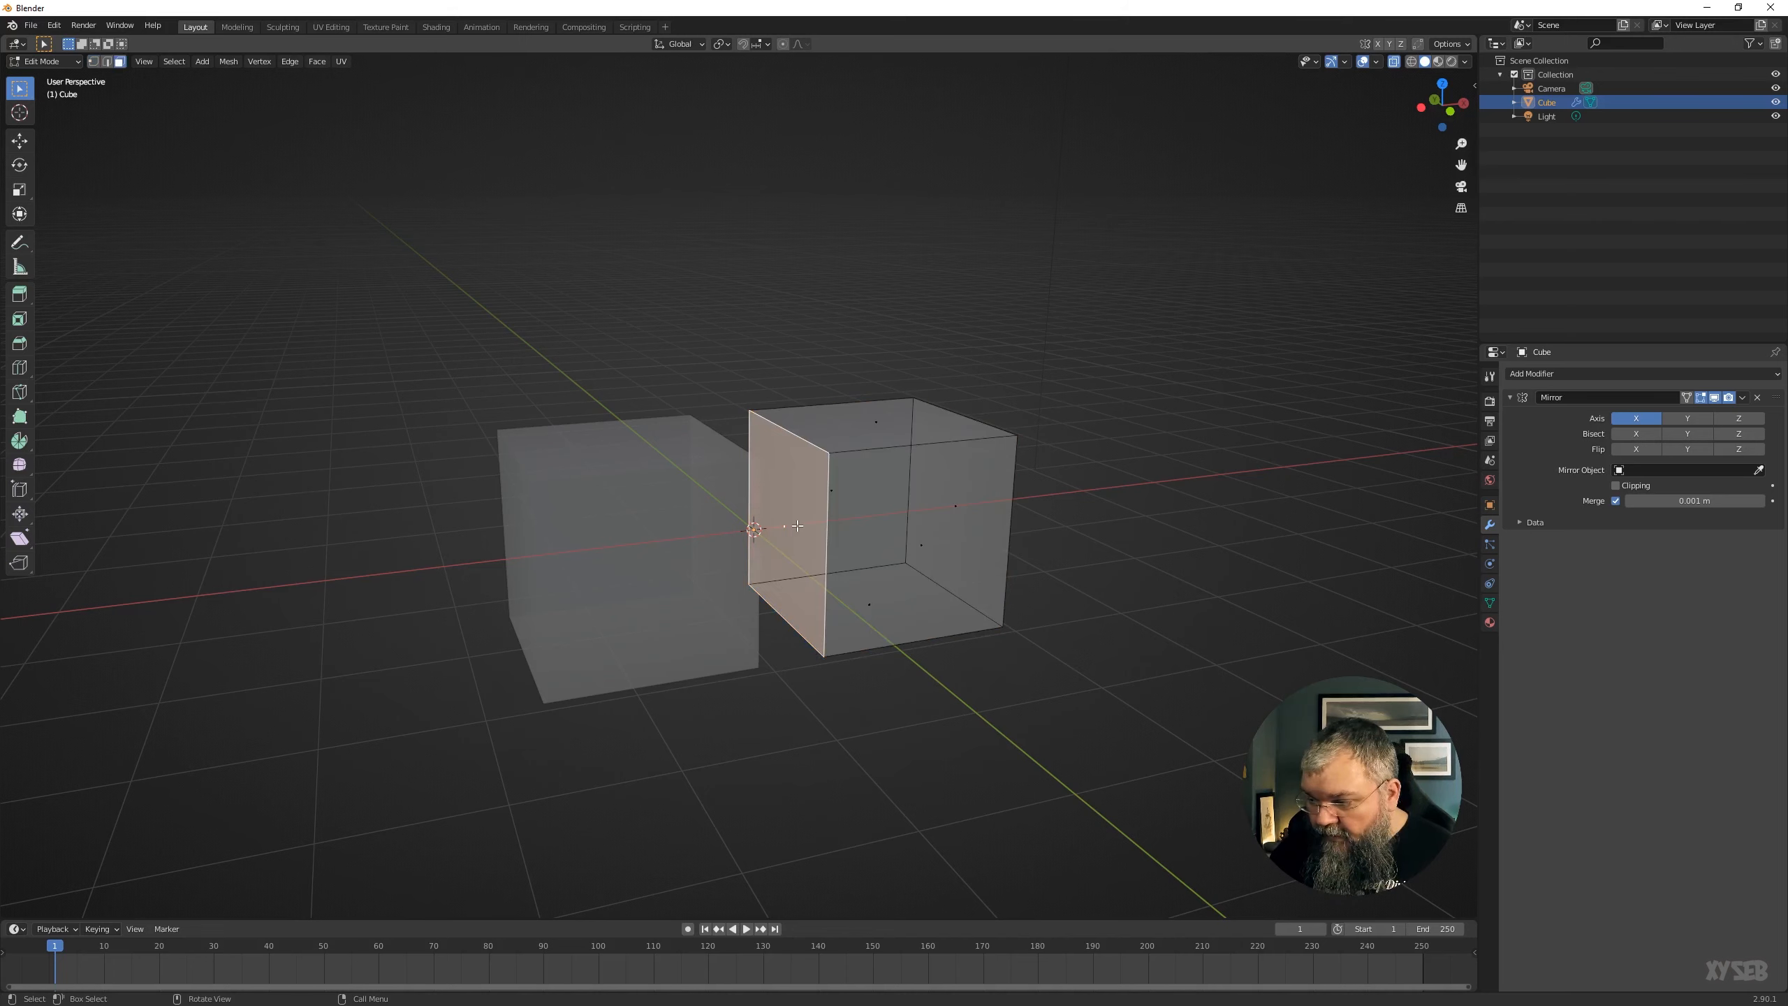
key(x)
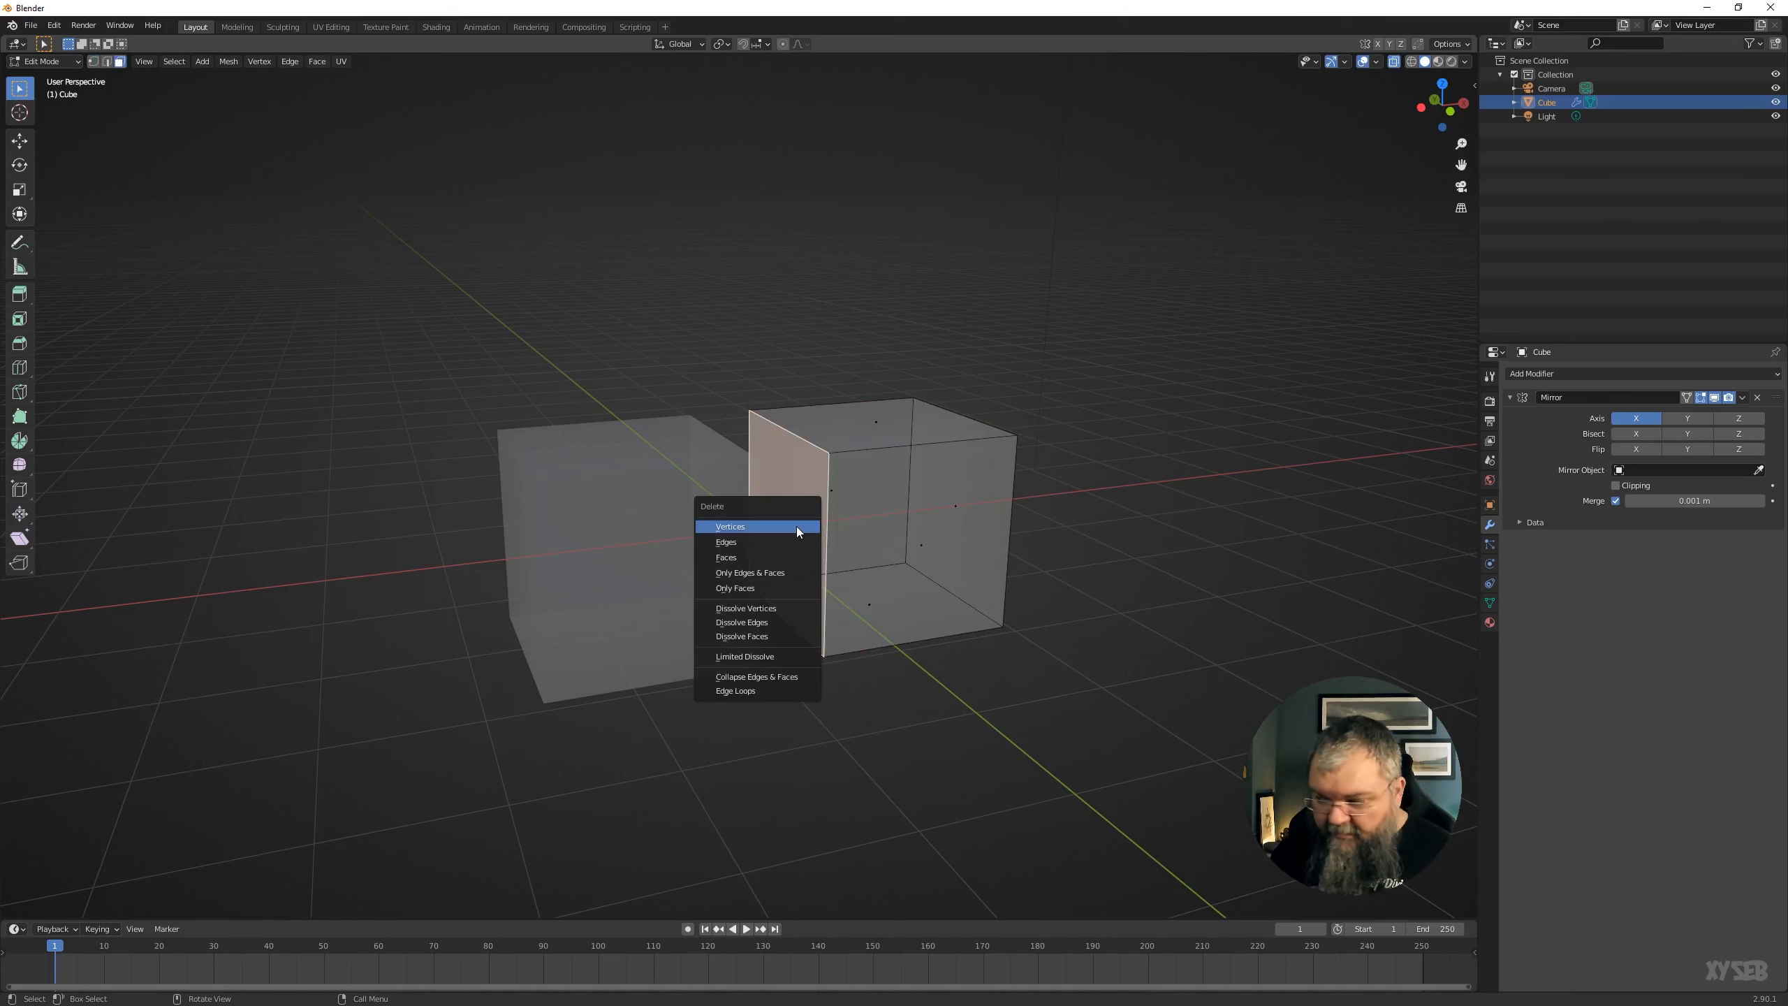
click(757, 558)
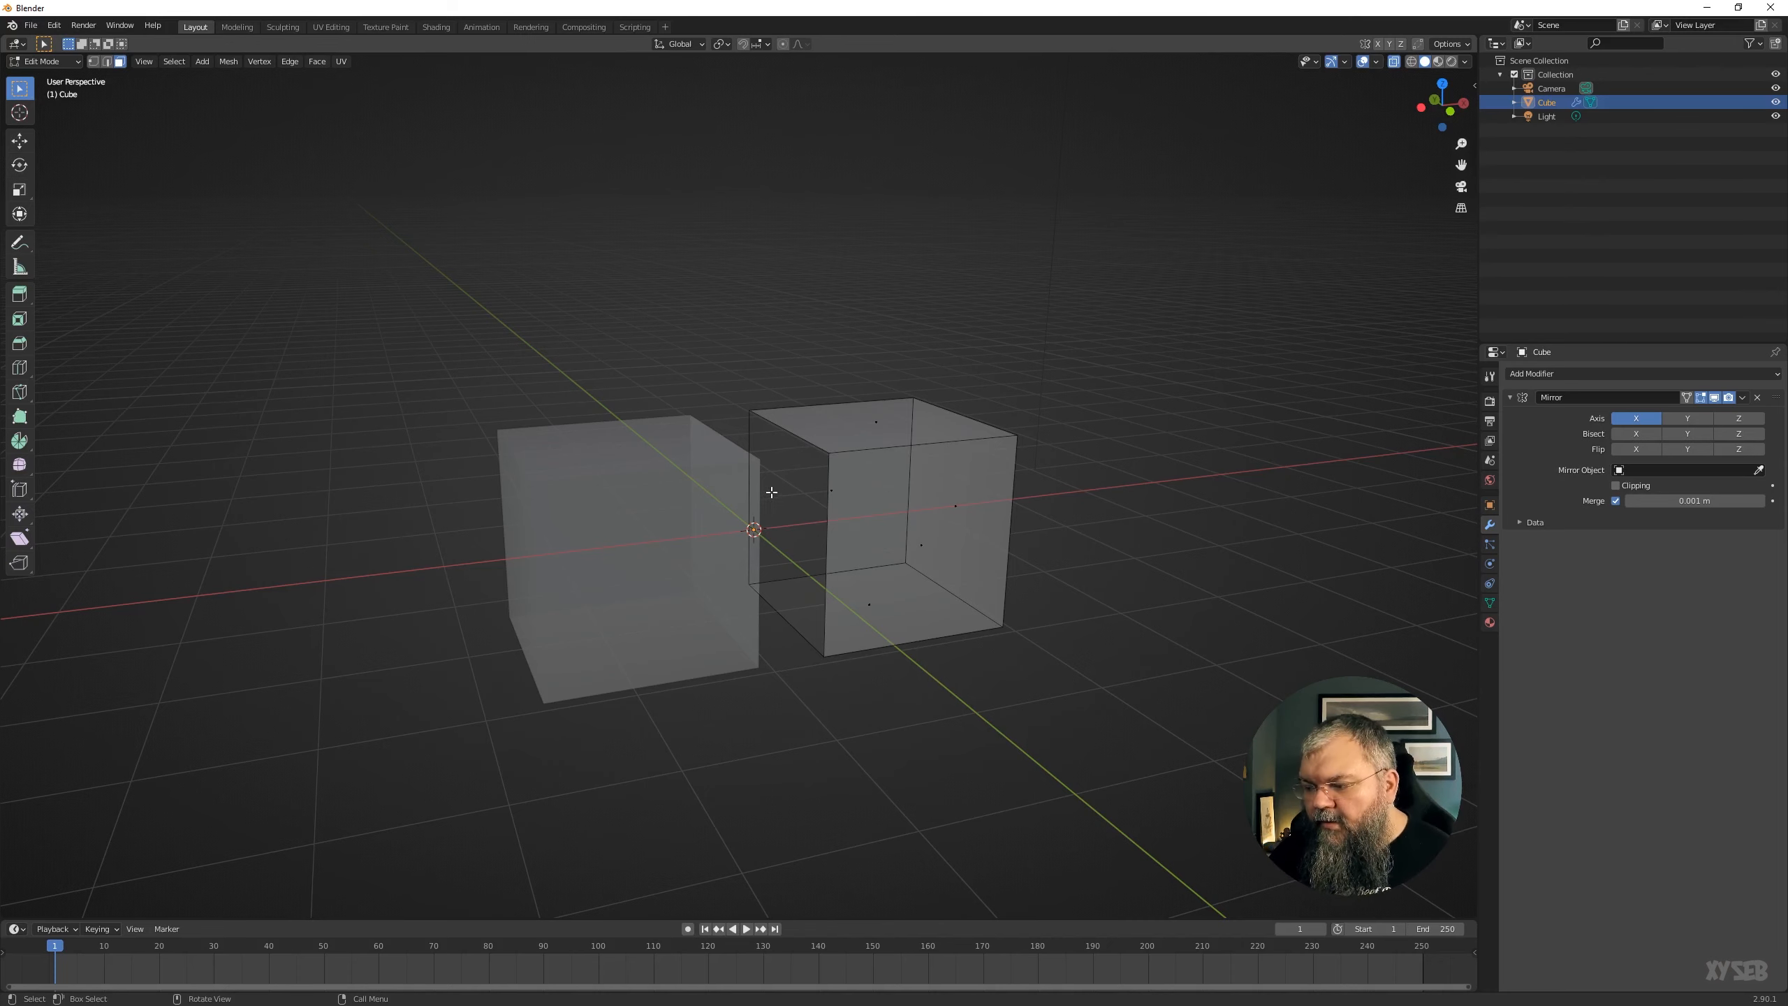
Move the cube's open edge loop about -0.33 m along X so the two mirrored halves meet at the mirror plane.
middle_drag(772, 492, 703, 541)
key(2)
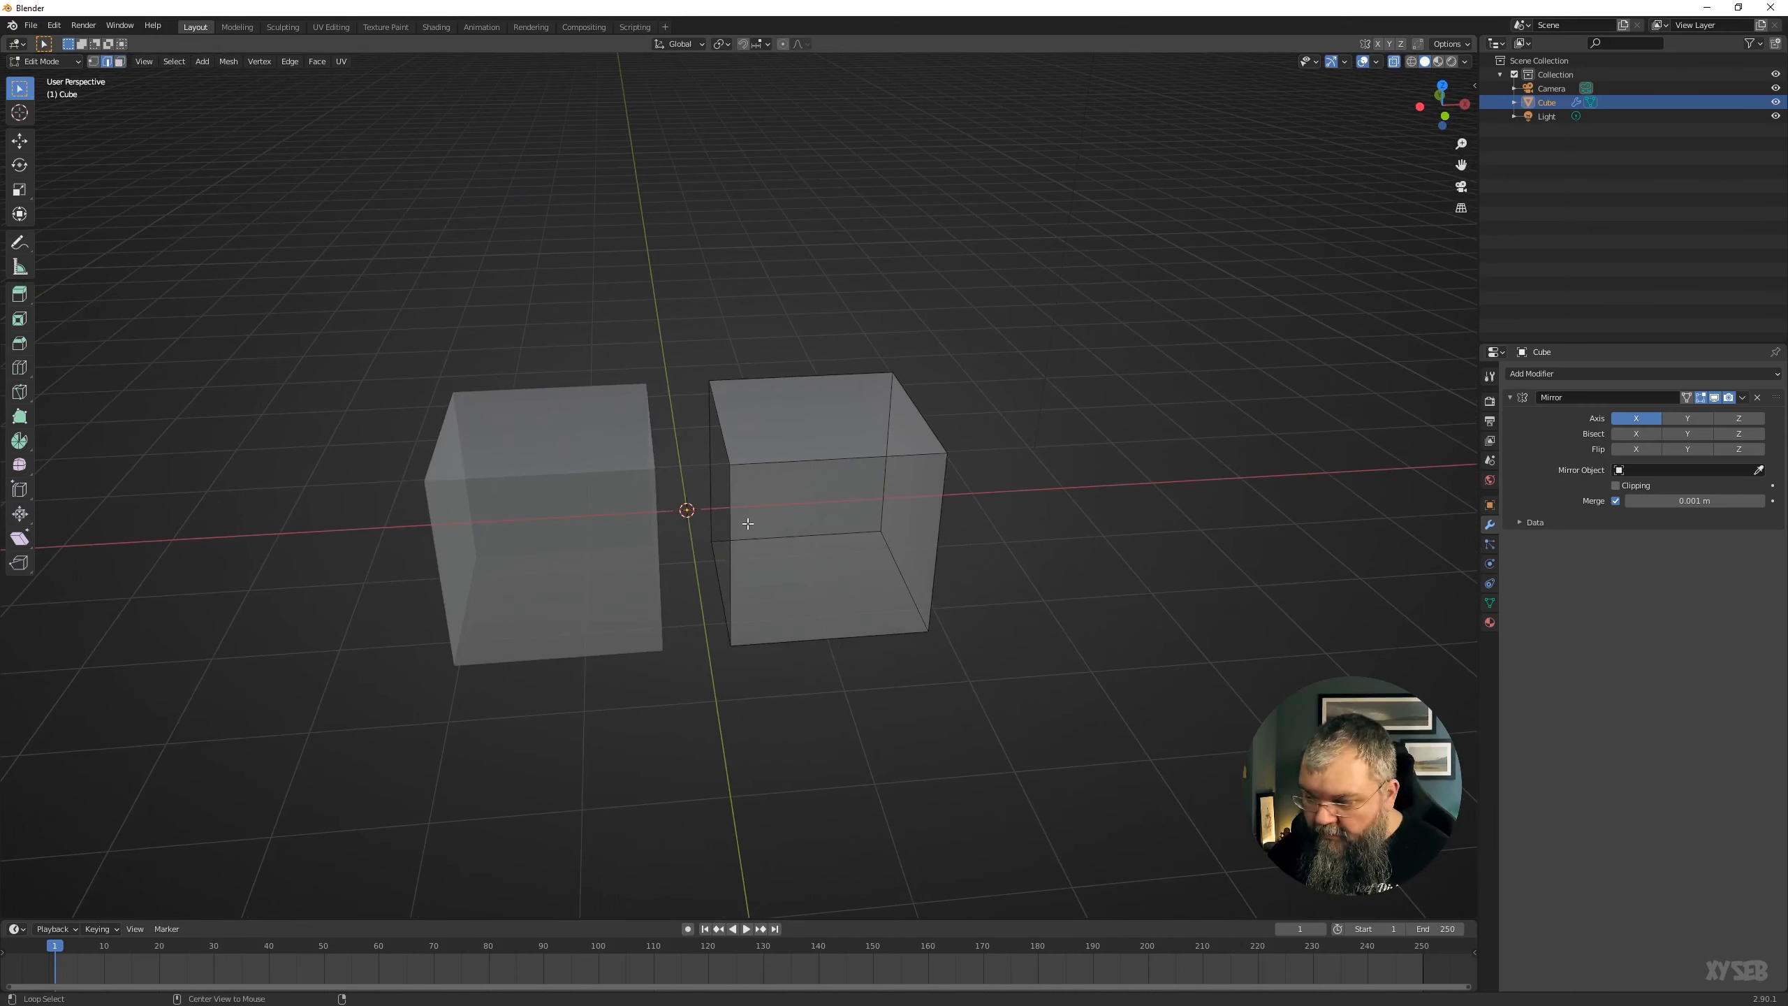
alt+click(719, 530)
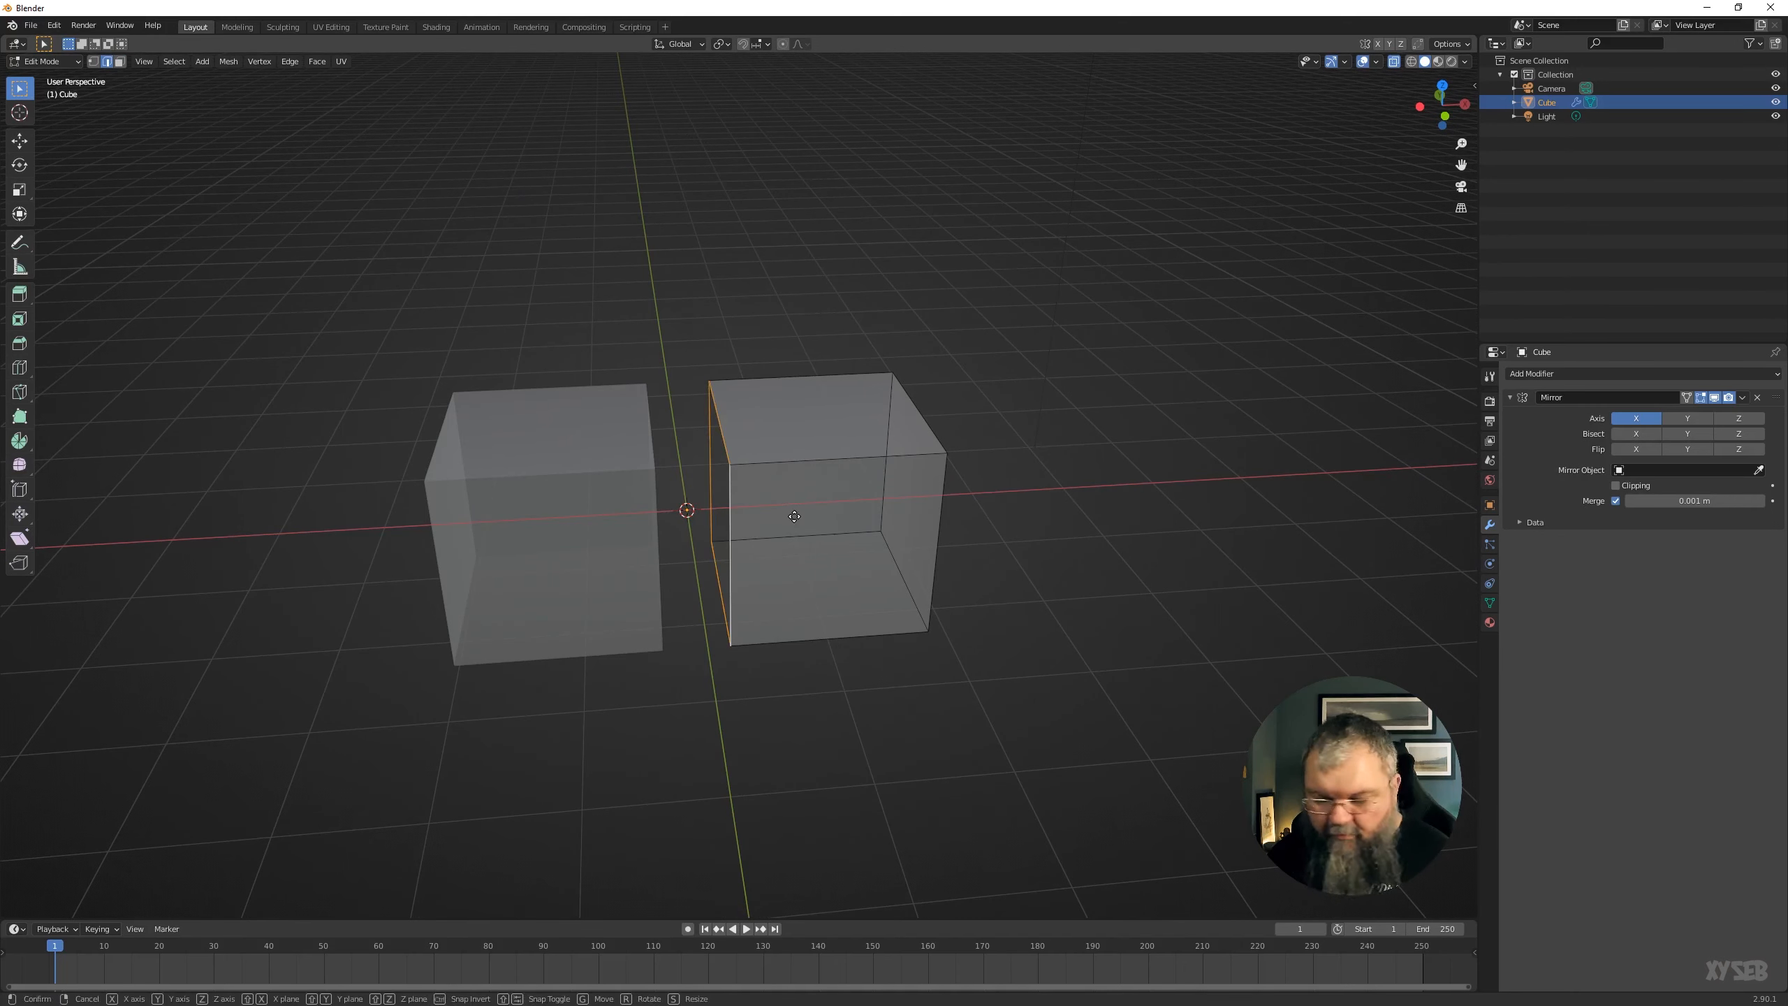
key(g)
key(x)
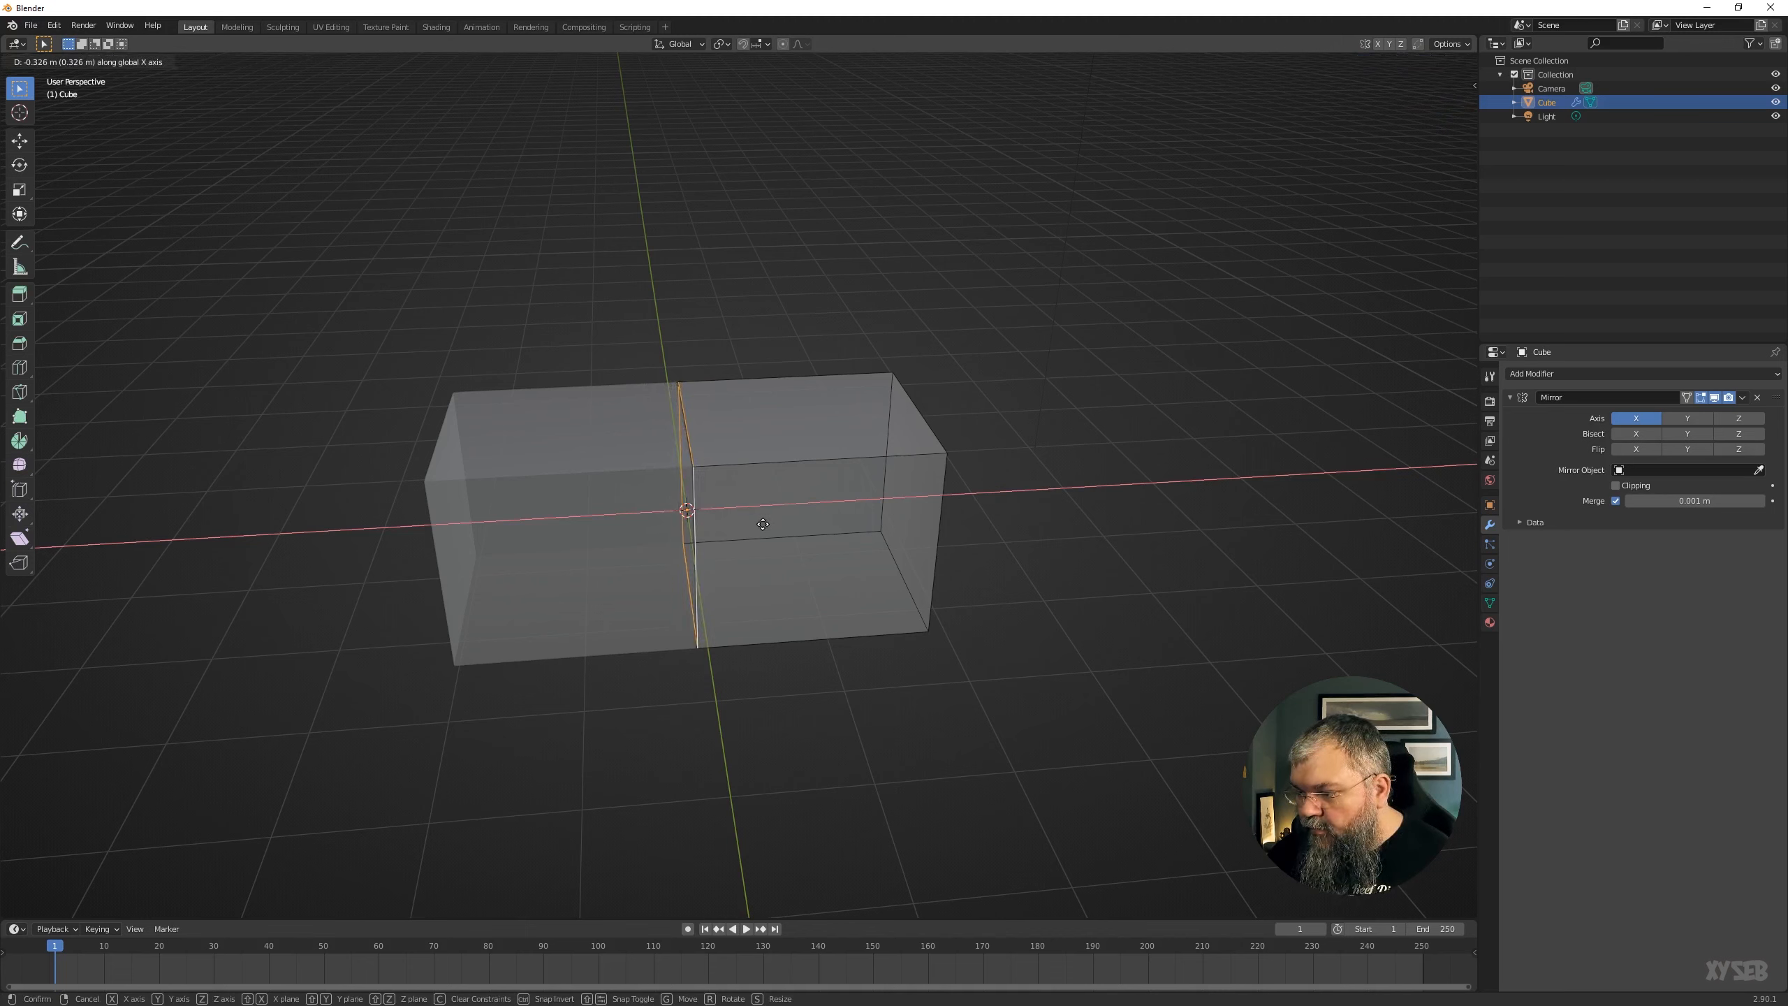
click(762, 523)
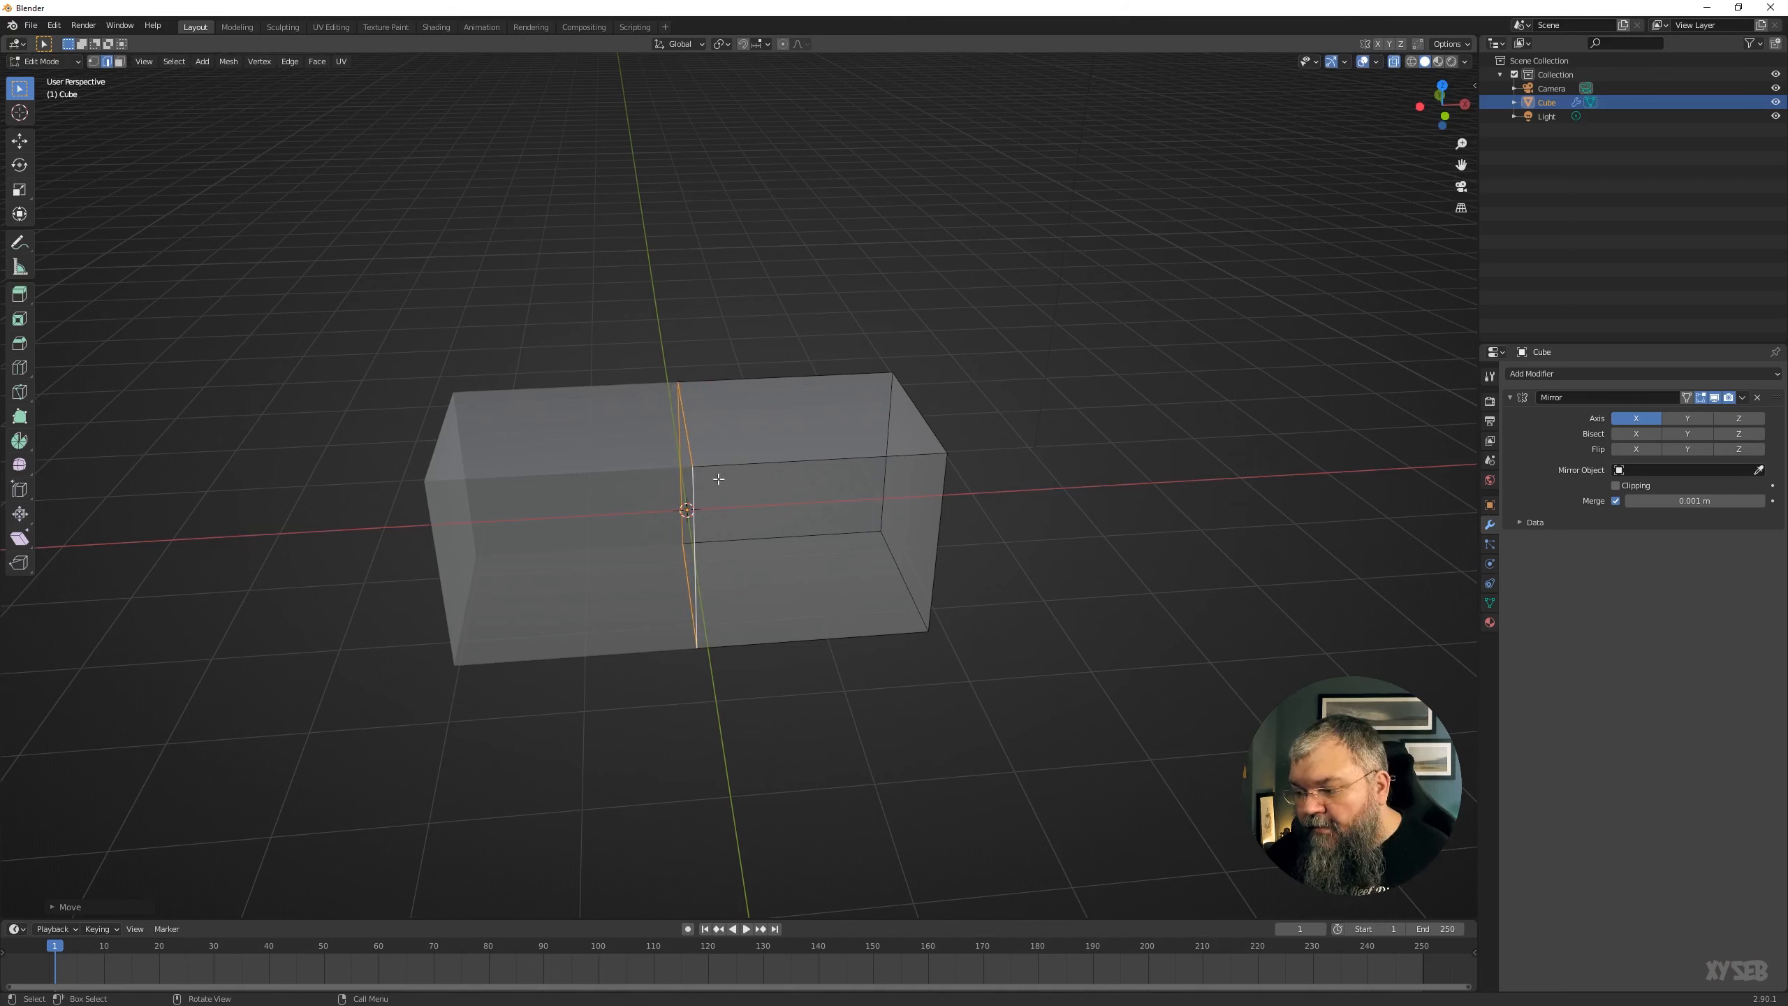
Move the open edge loop along negative X past the mirror plane so the mirrored halves overlap.
key(g)
key(x)
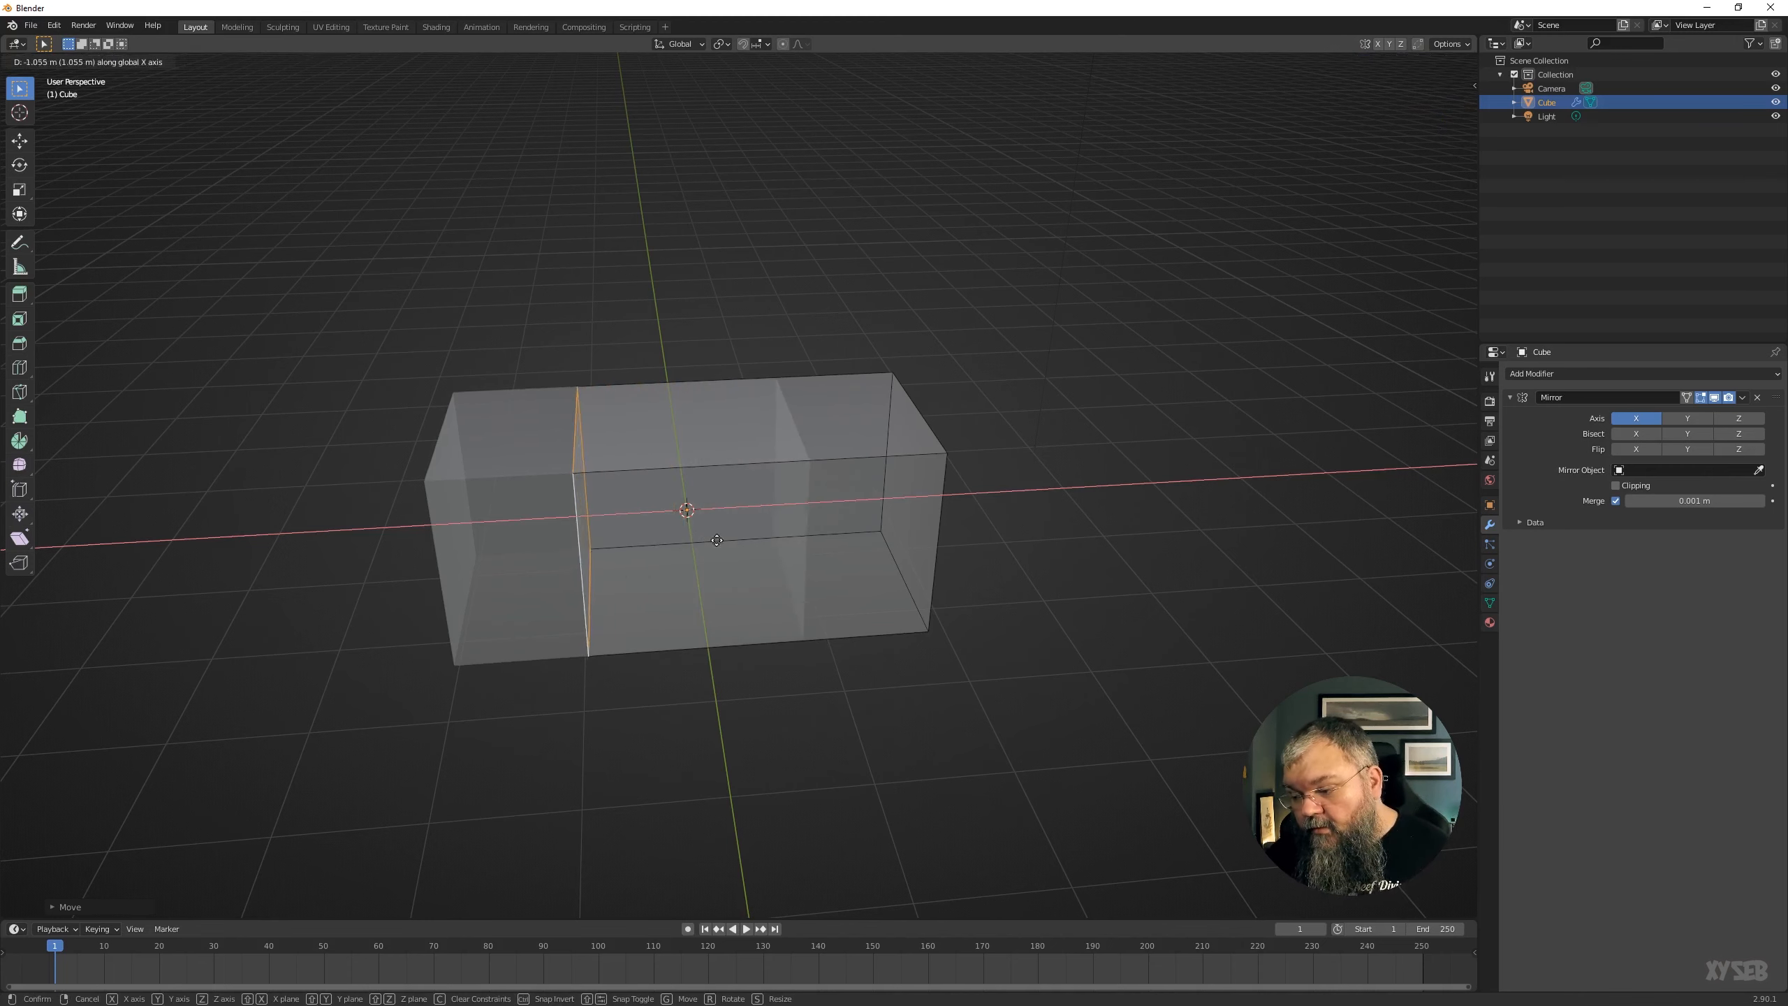
click(701, 567)
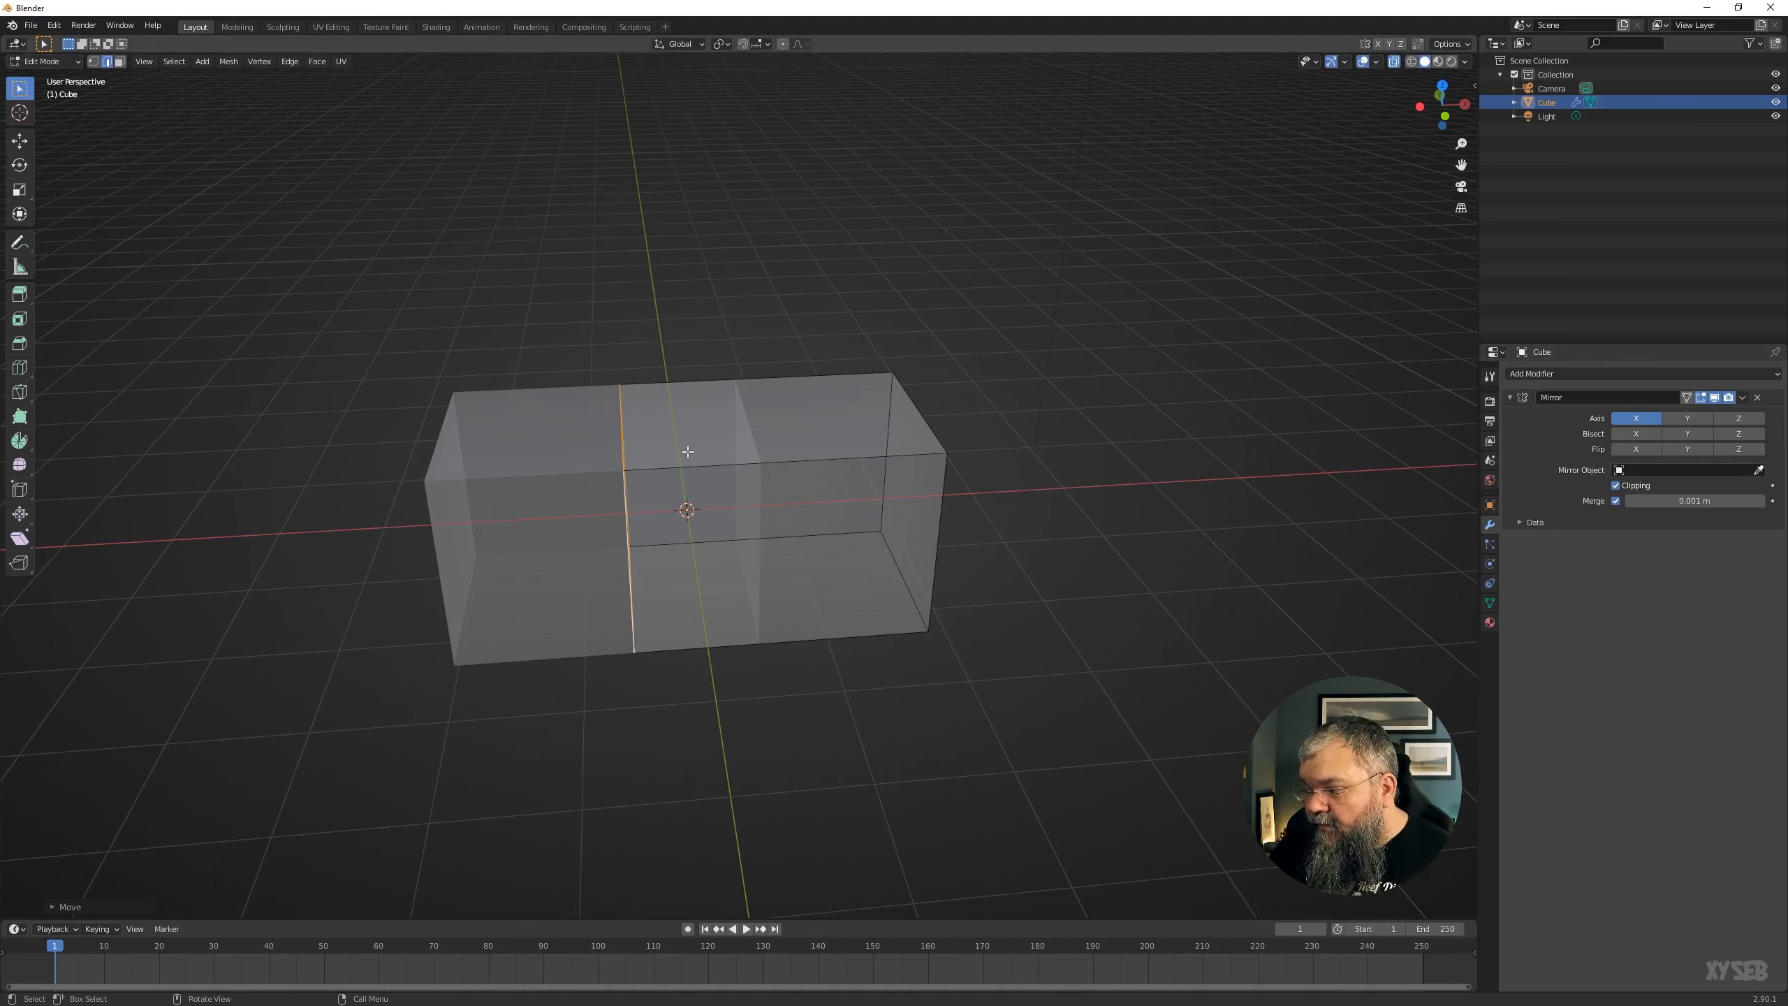
With the Mirror modifier's Clipping enabled, bring the edge loop back to the mirror plane and try to move it off again.
key(g)
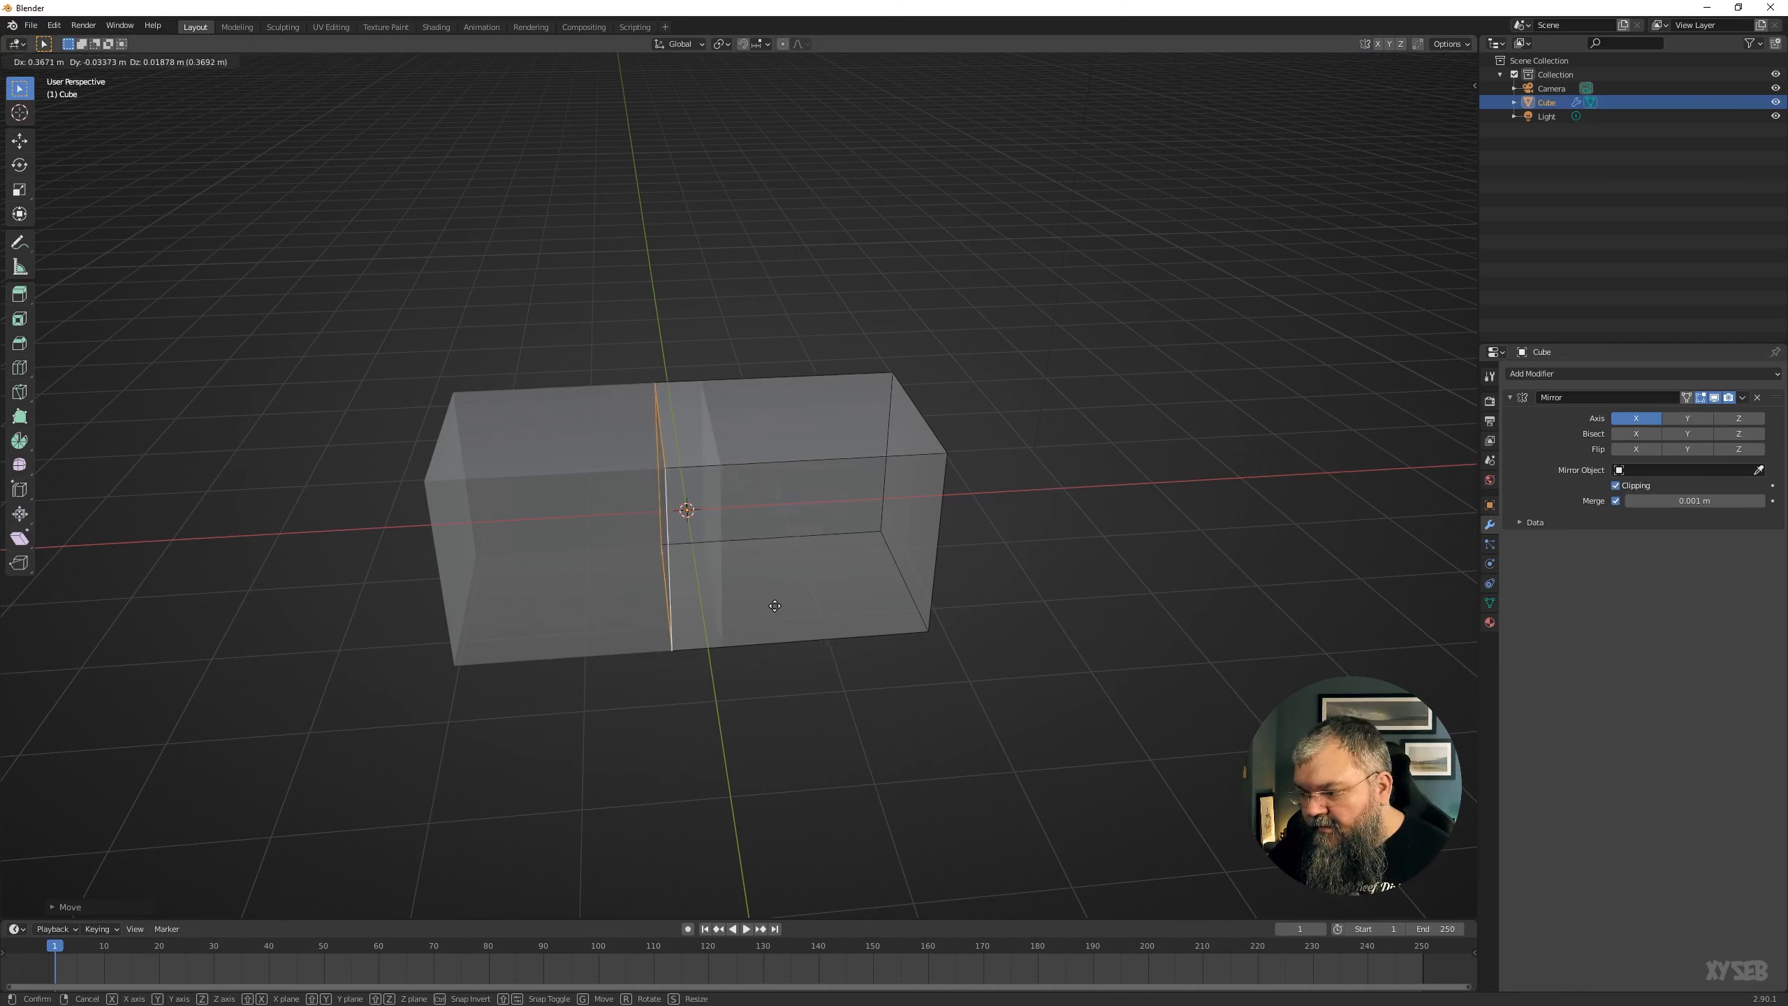
click(838, 610)
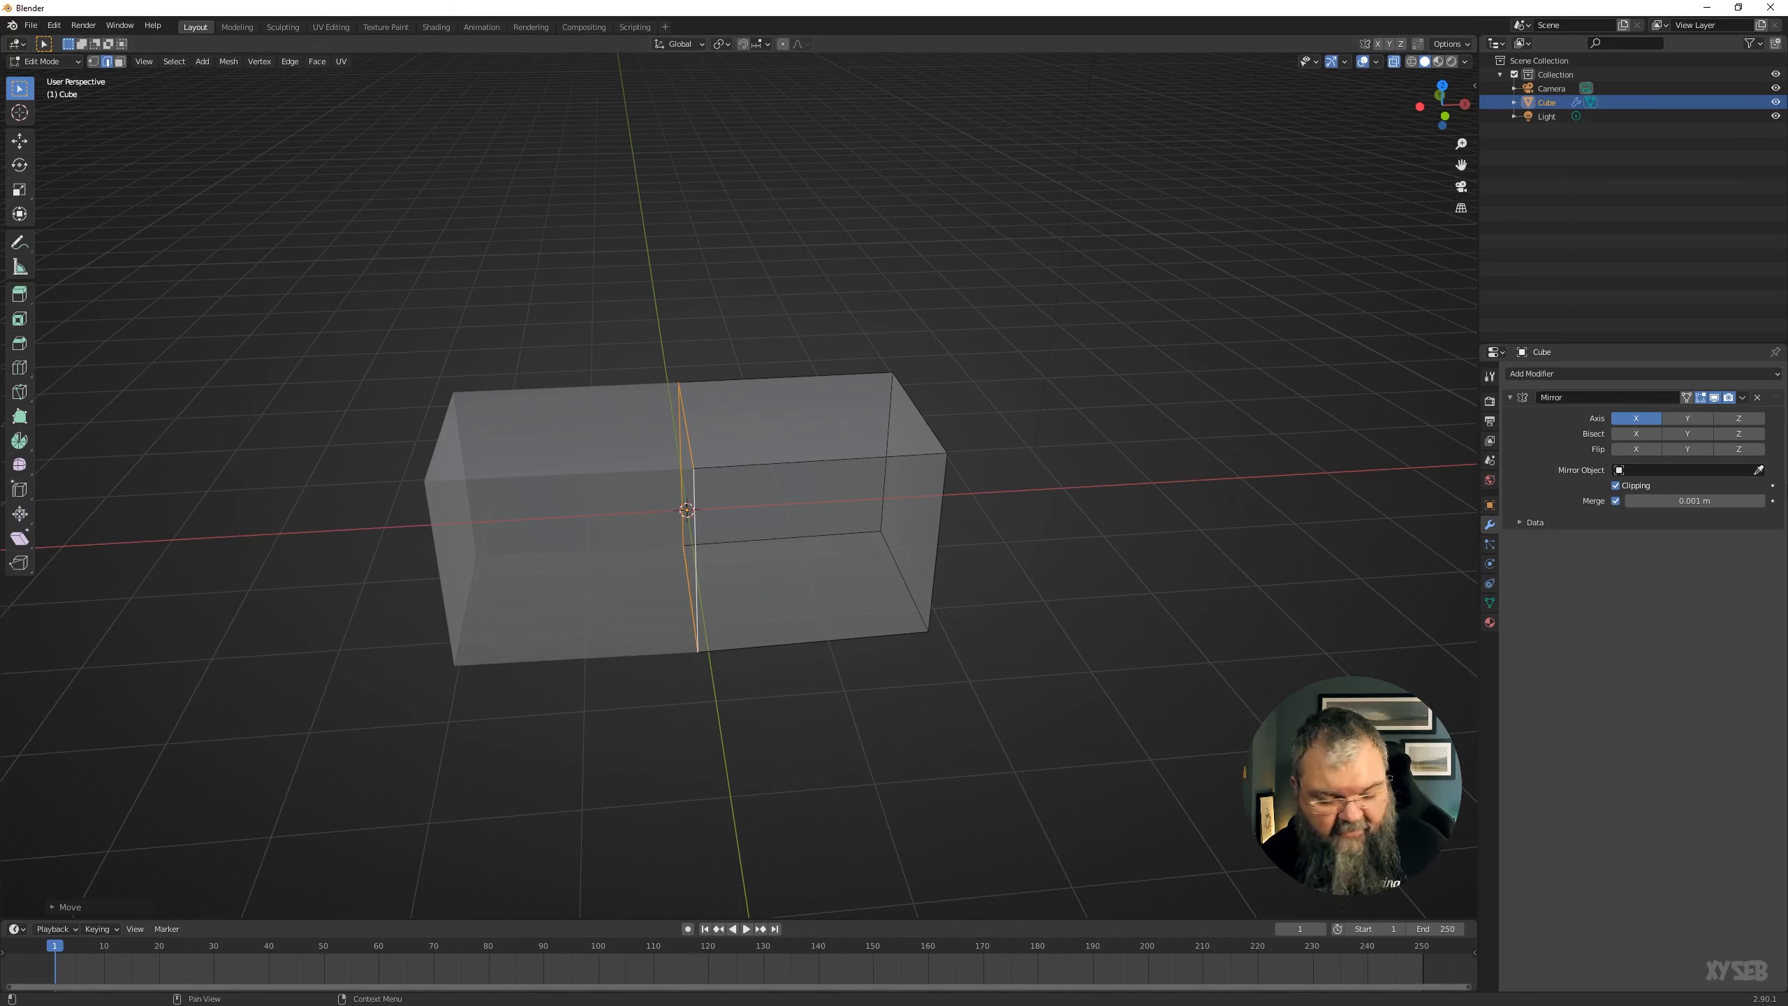
key(g)
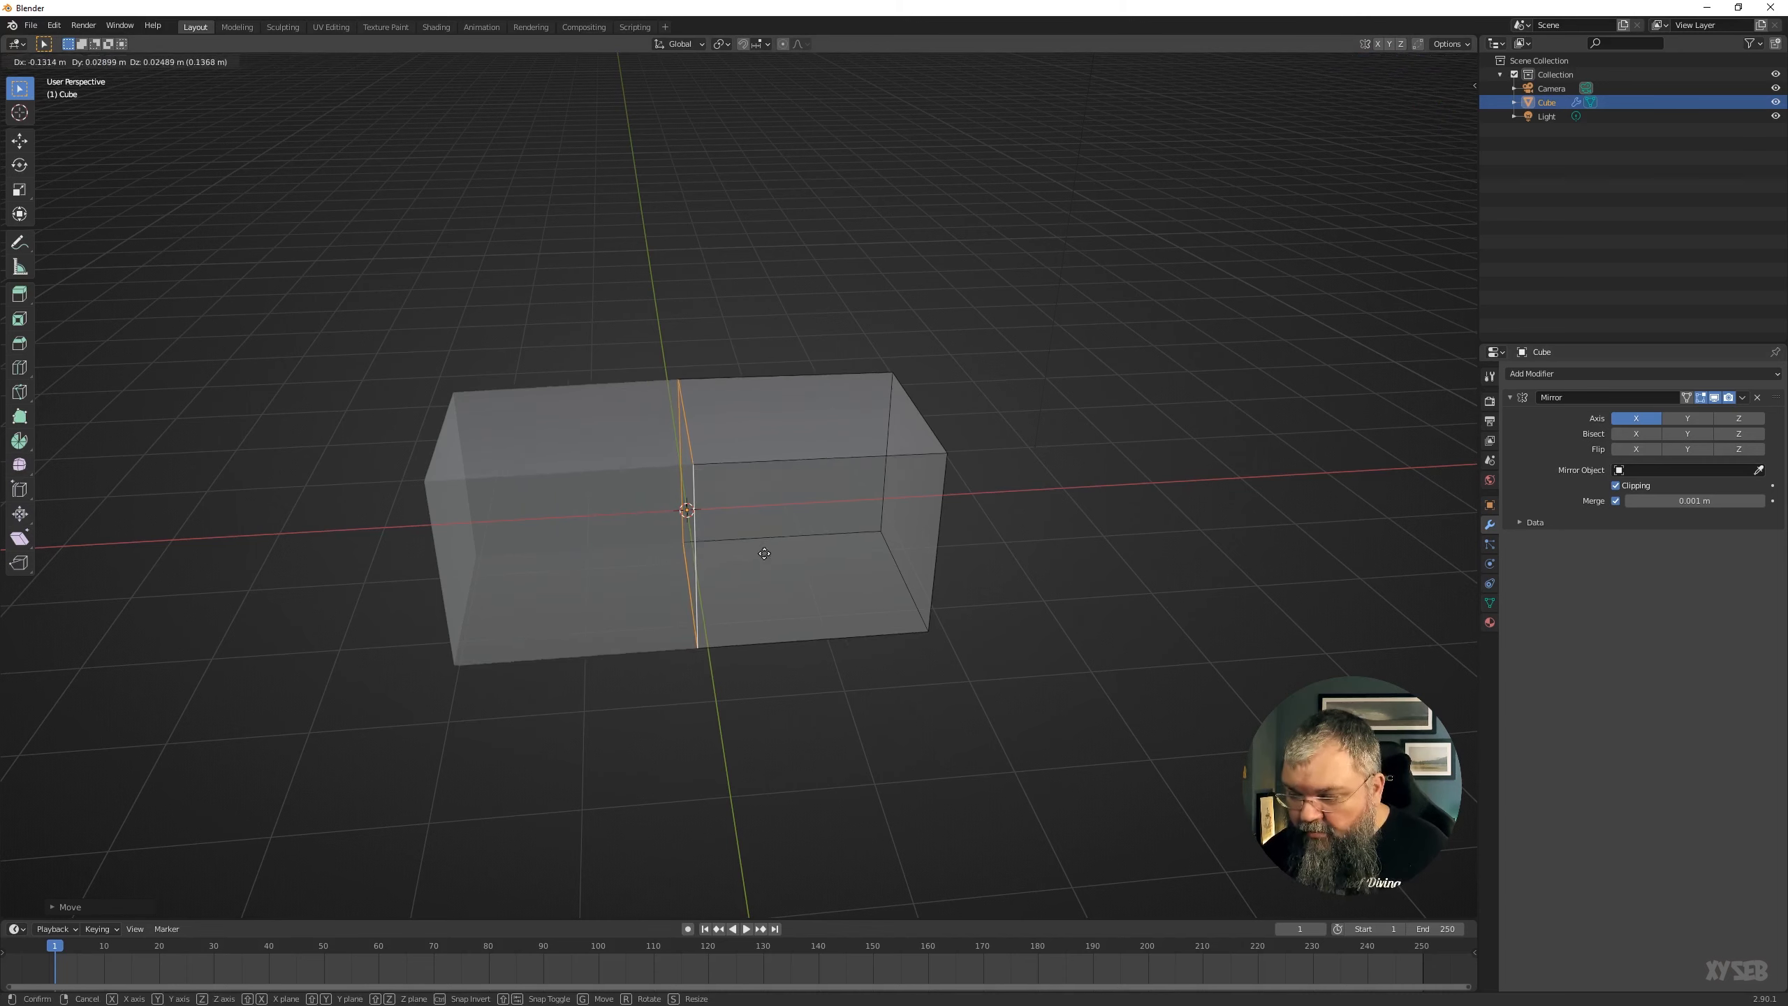
click(711, 566)
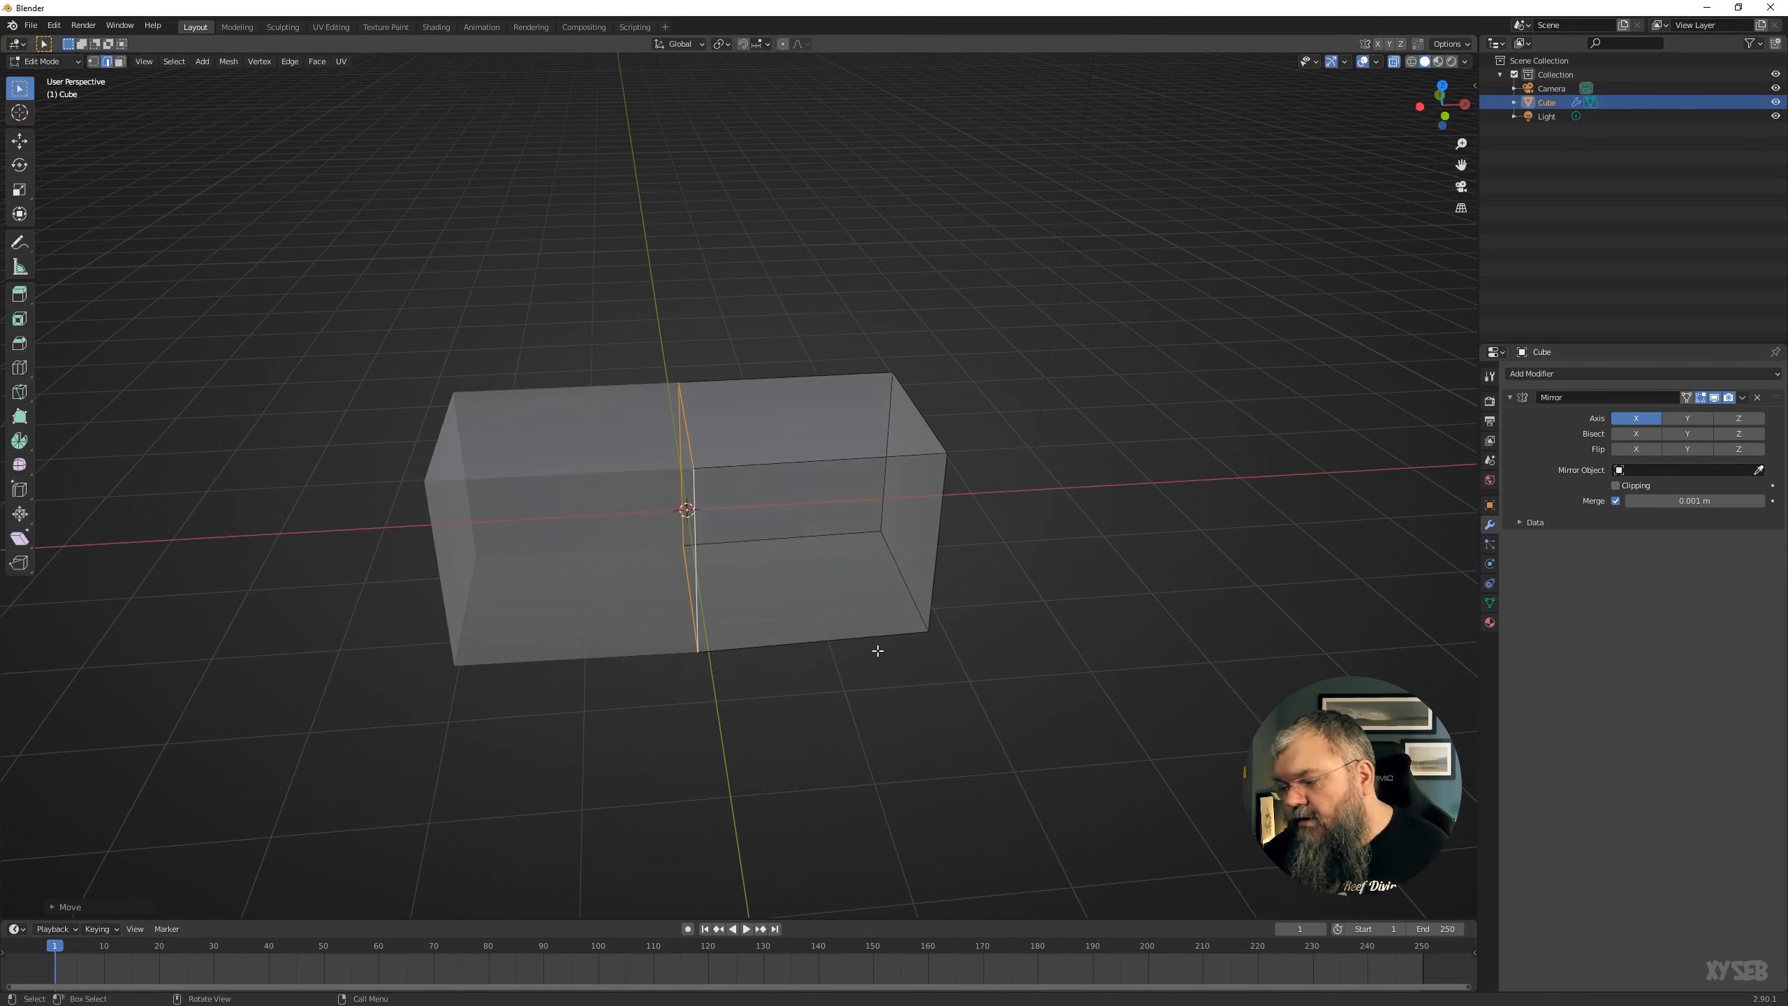
Separate the edge loop from the mirror plane with Clipping off, and bring it back onto the plane with Clipping on.
key(g)
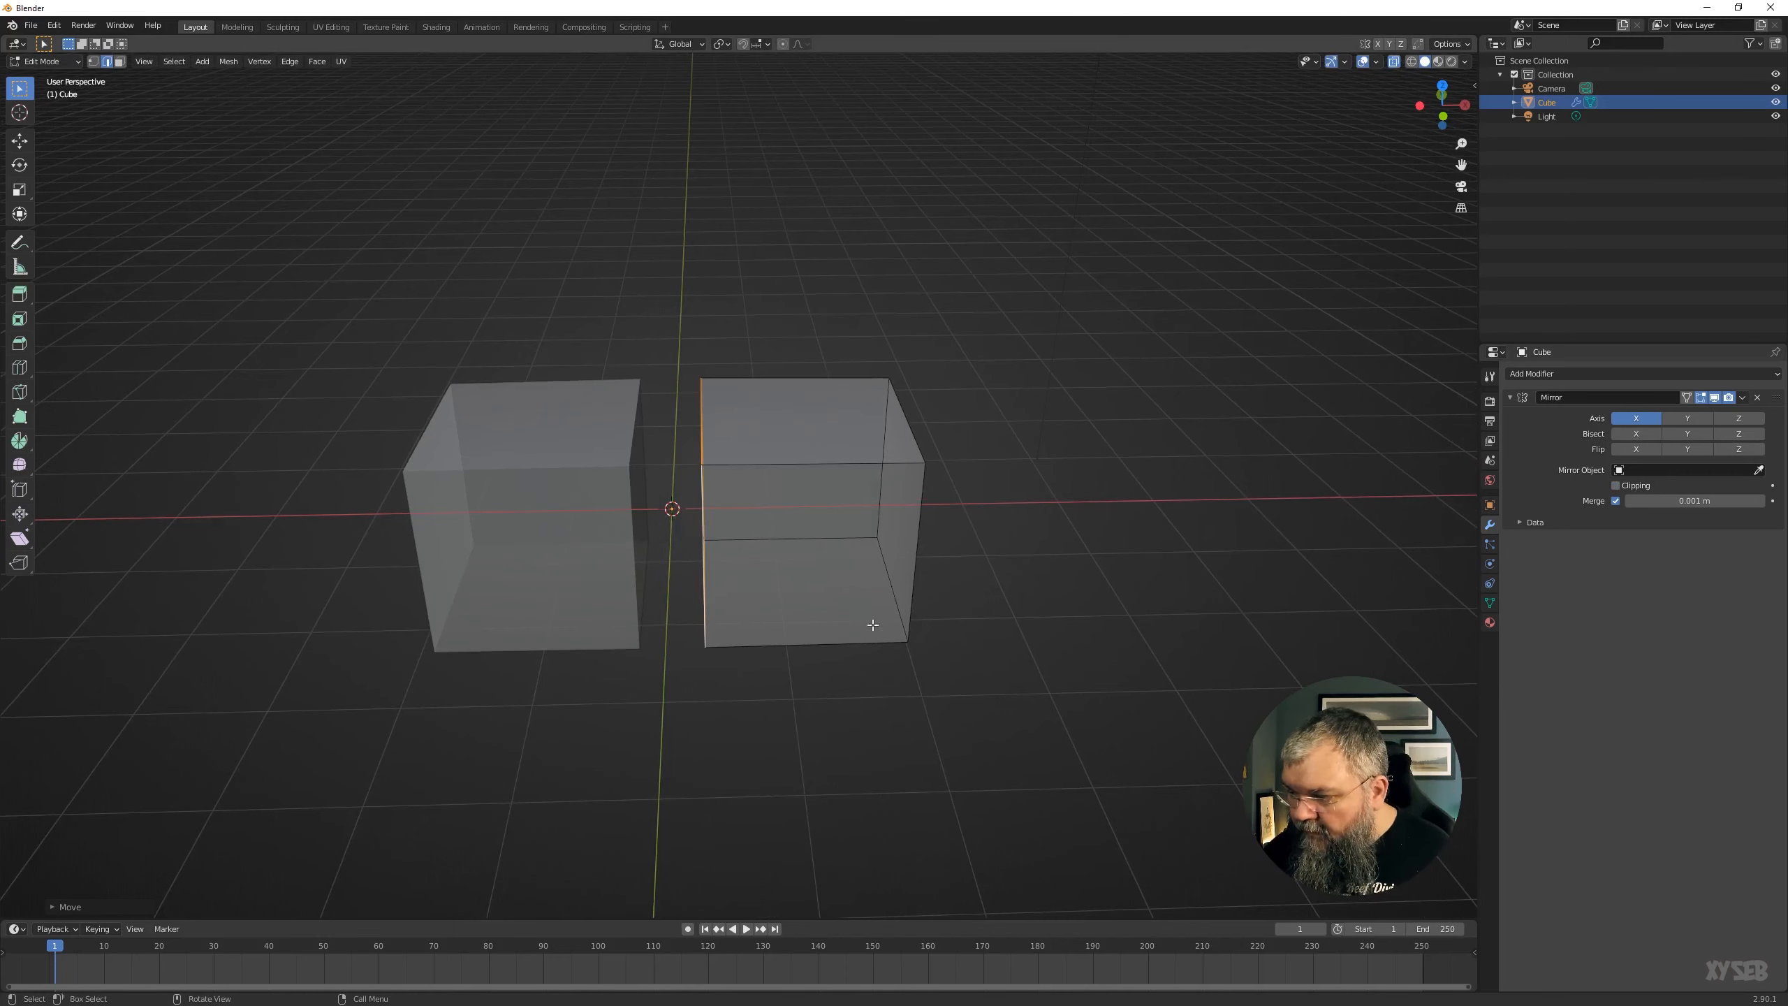
click(870, 618)
key(g)
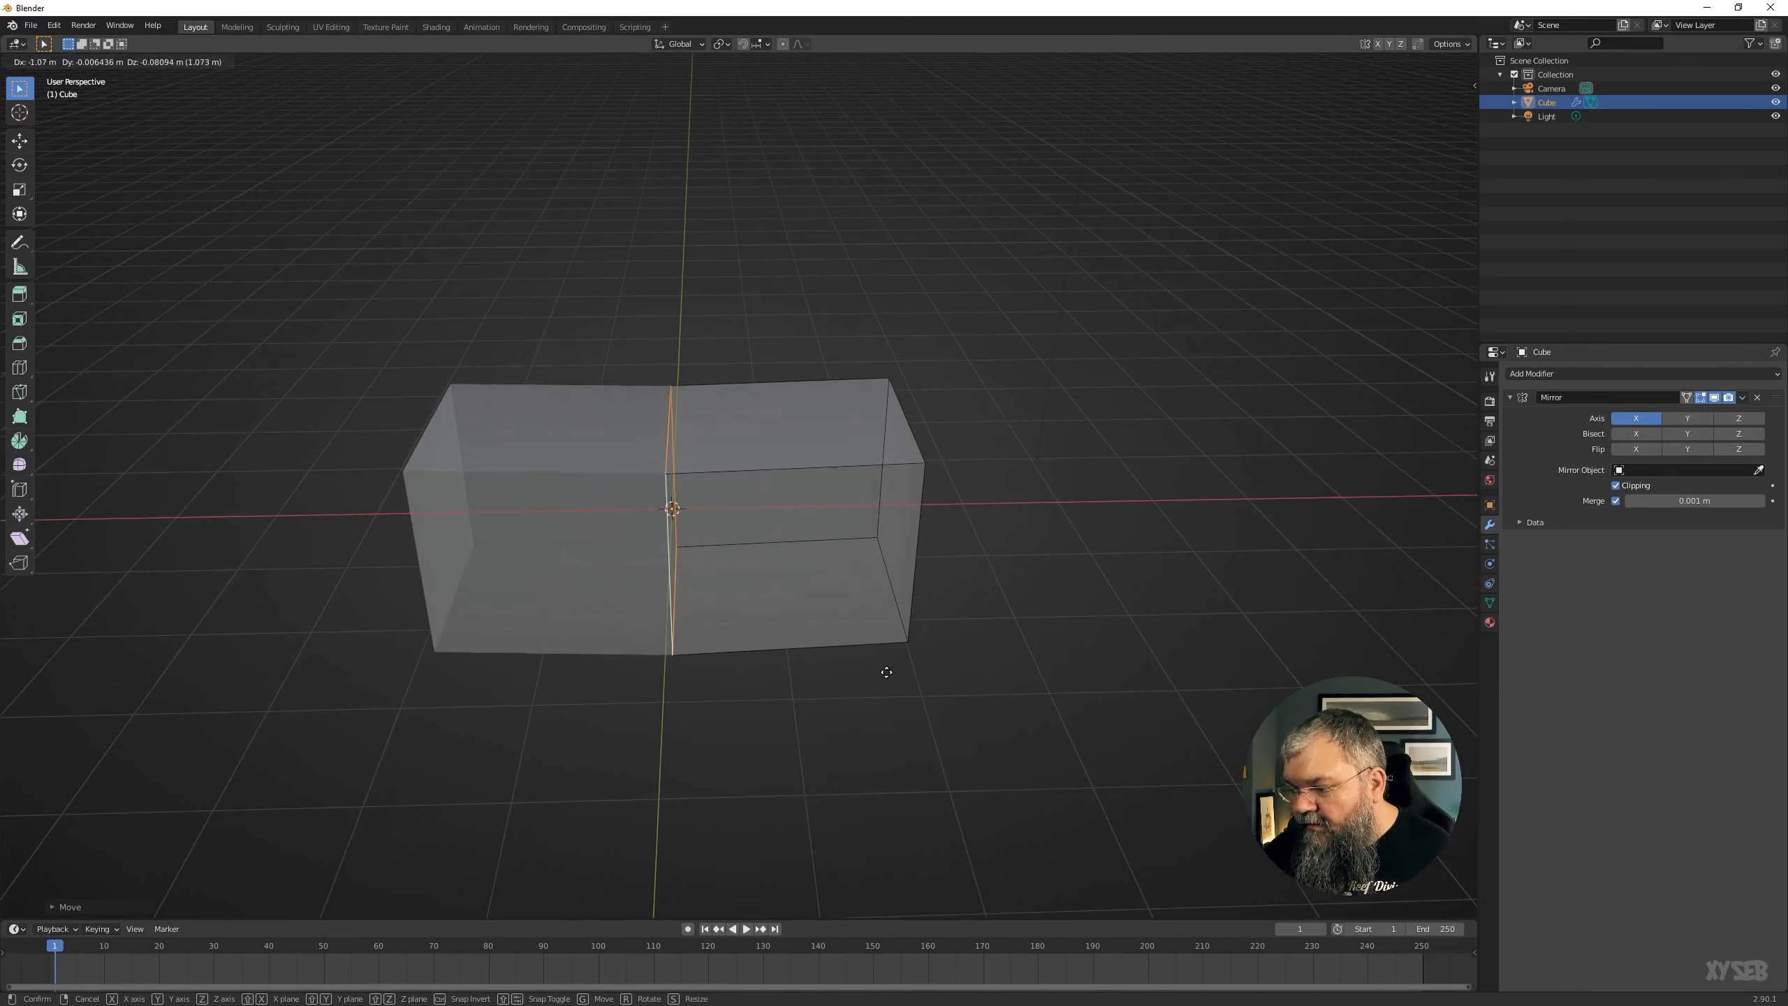
click(886, 678)
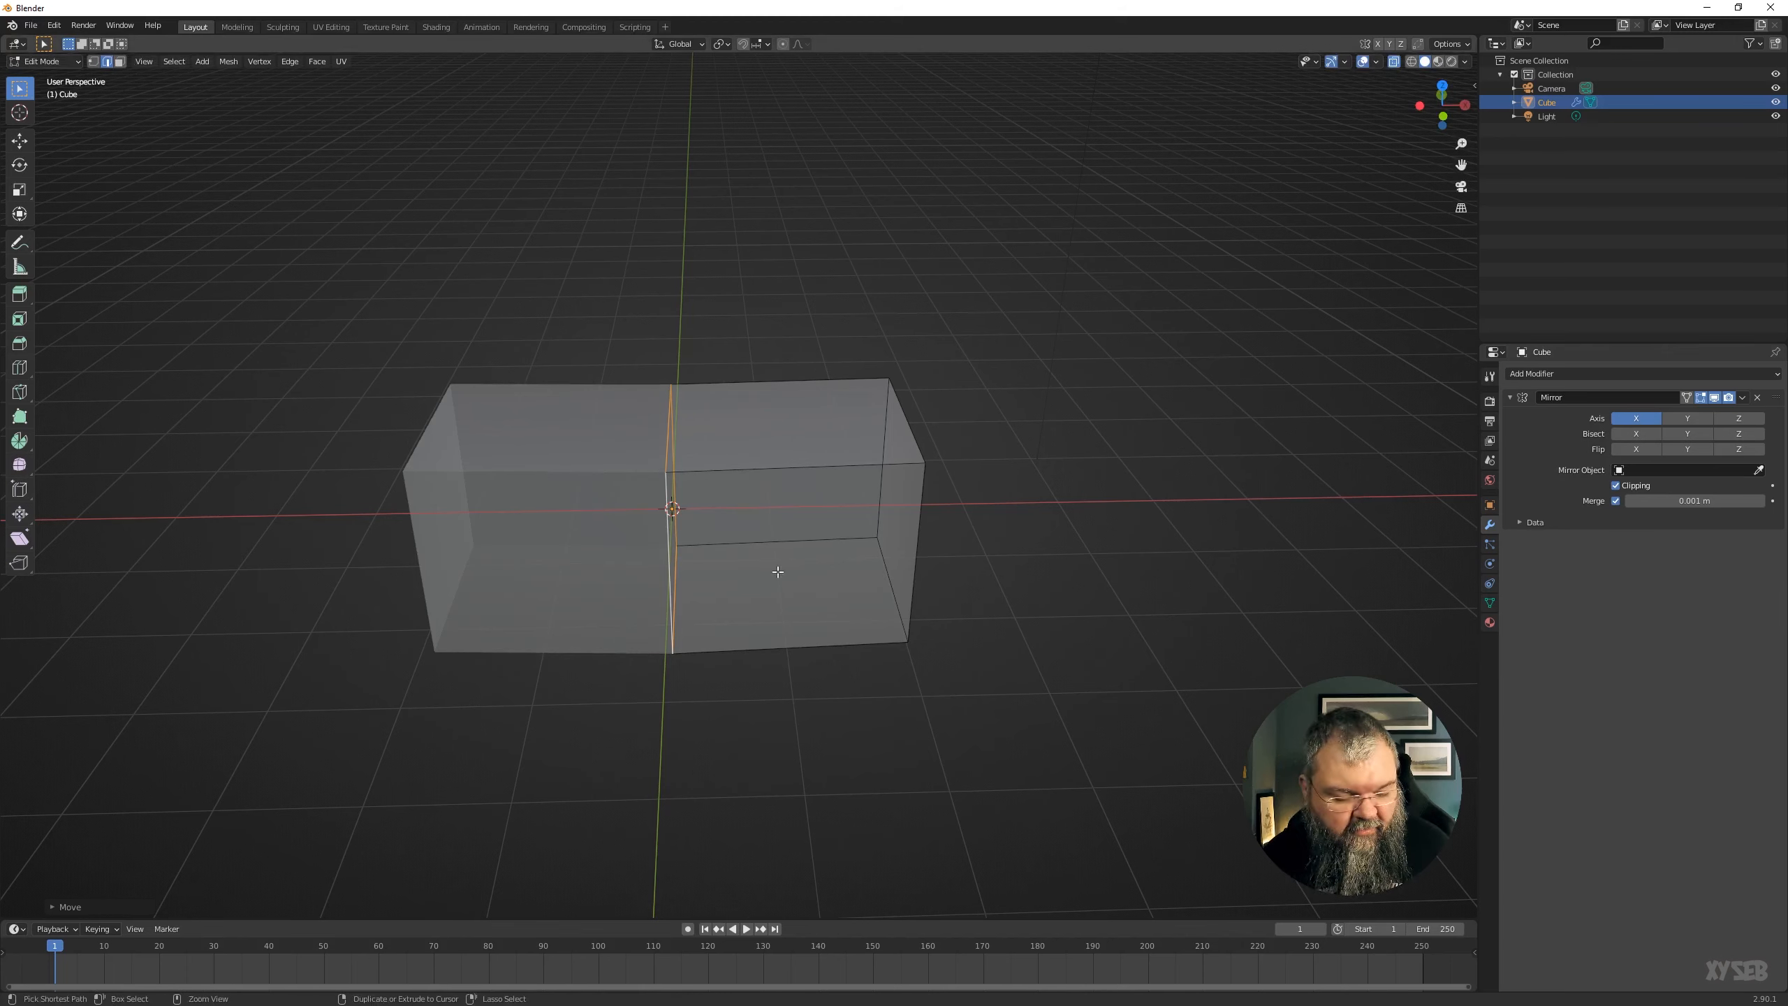
Disable Clipping to push the edge loop past the mirror plane, and re-enable Clipping to pull it back onto the plane.
click(1615, 486)
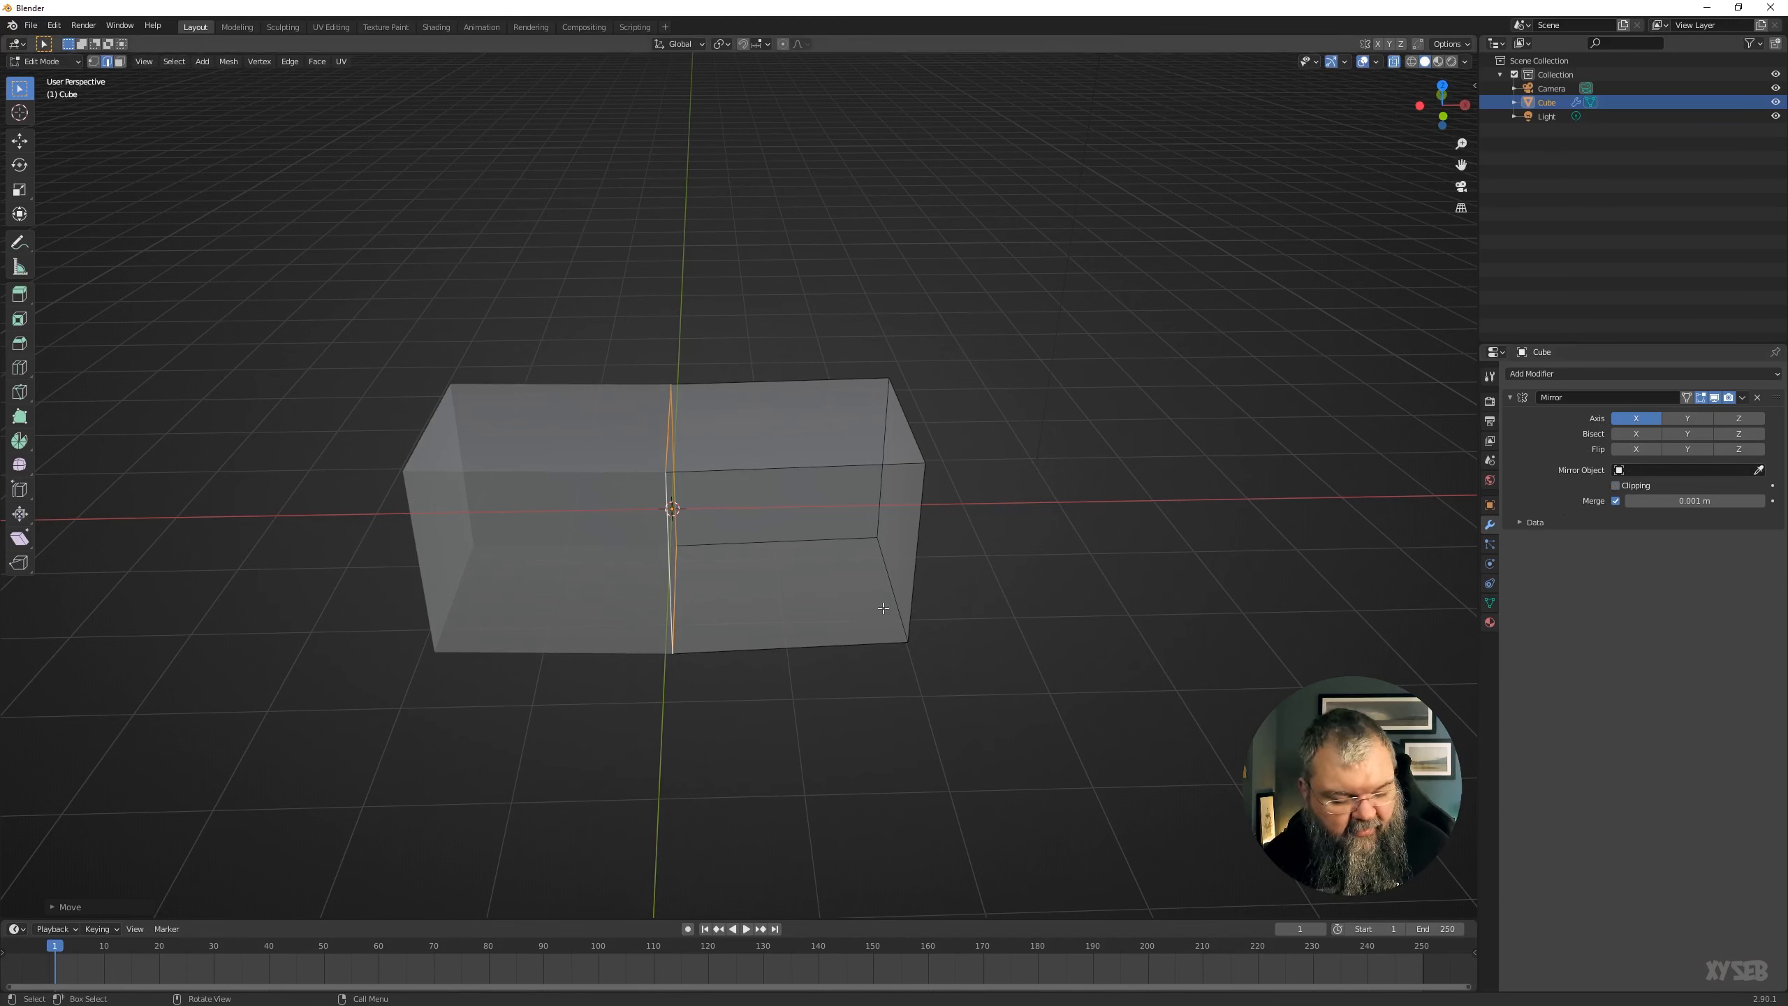
key(g)
click(827, 607)
click(1668, 485)
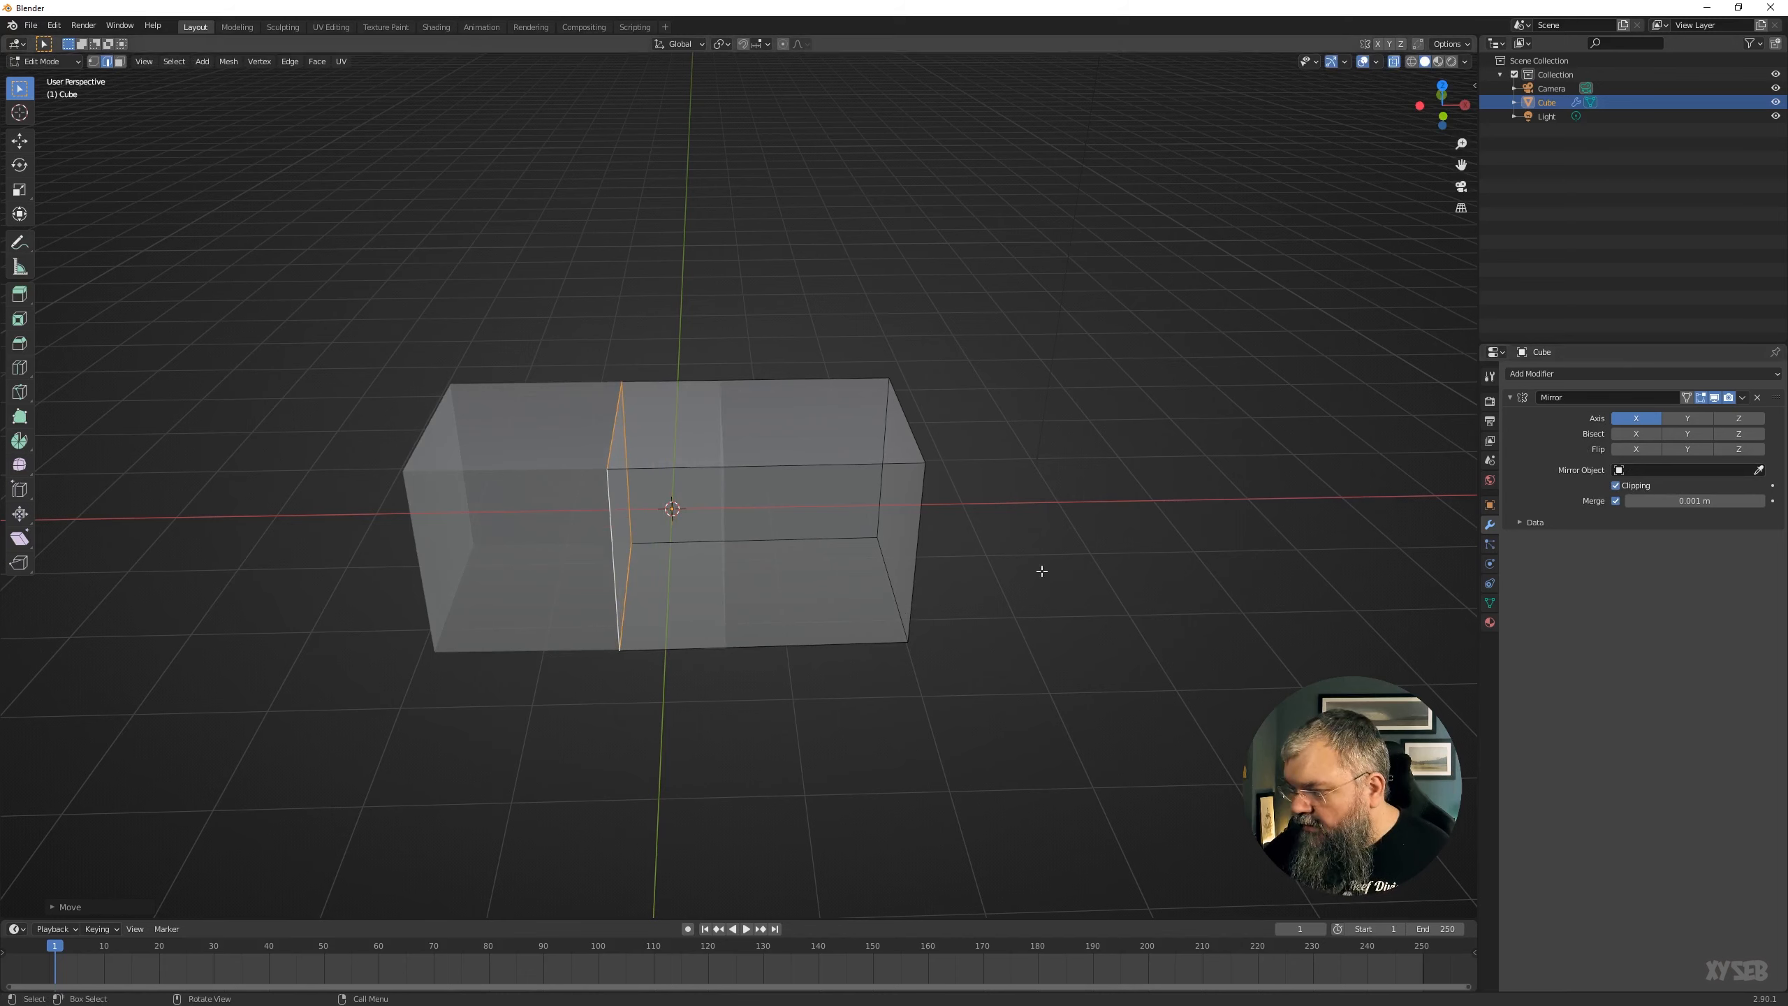
key(g)
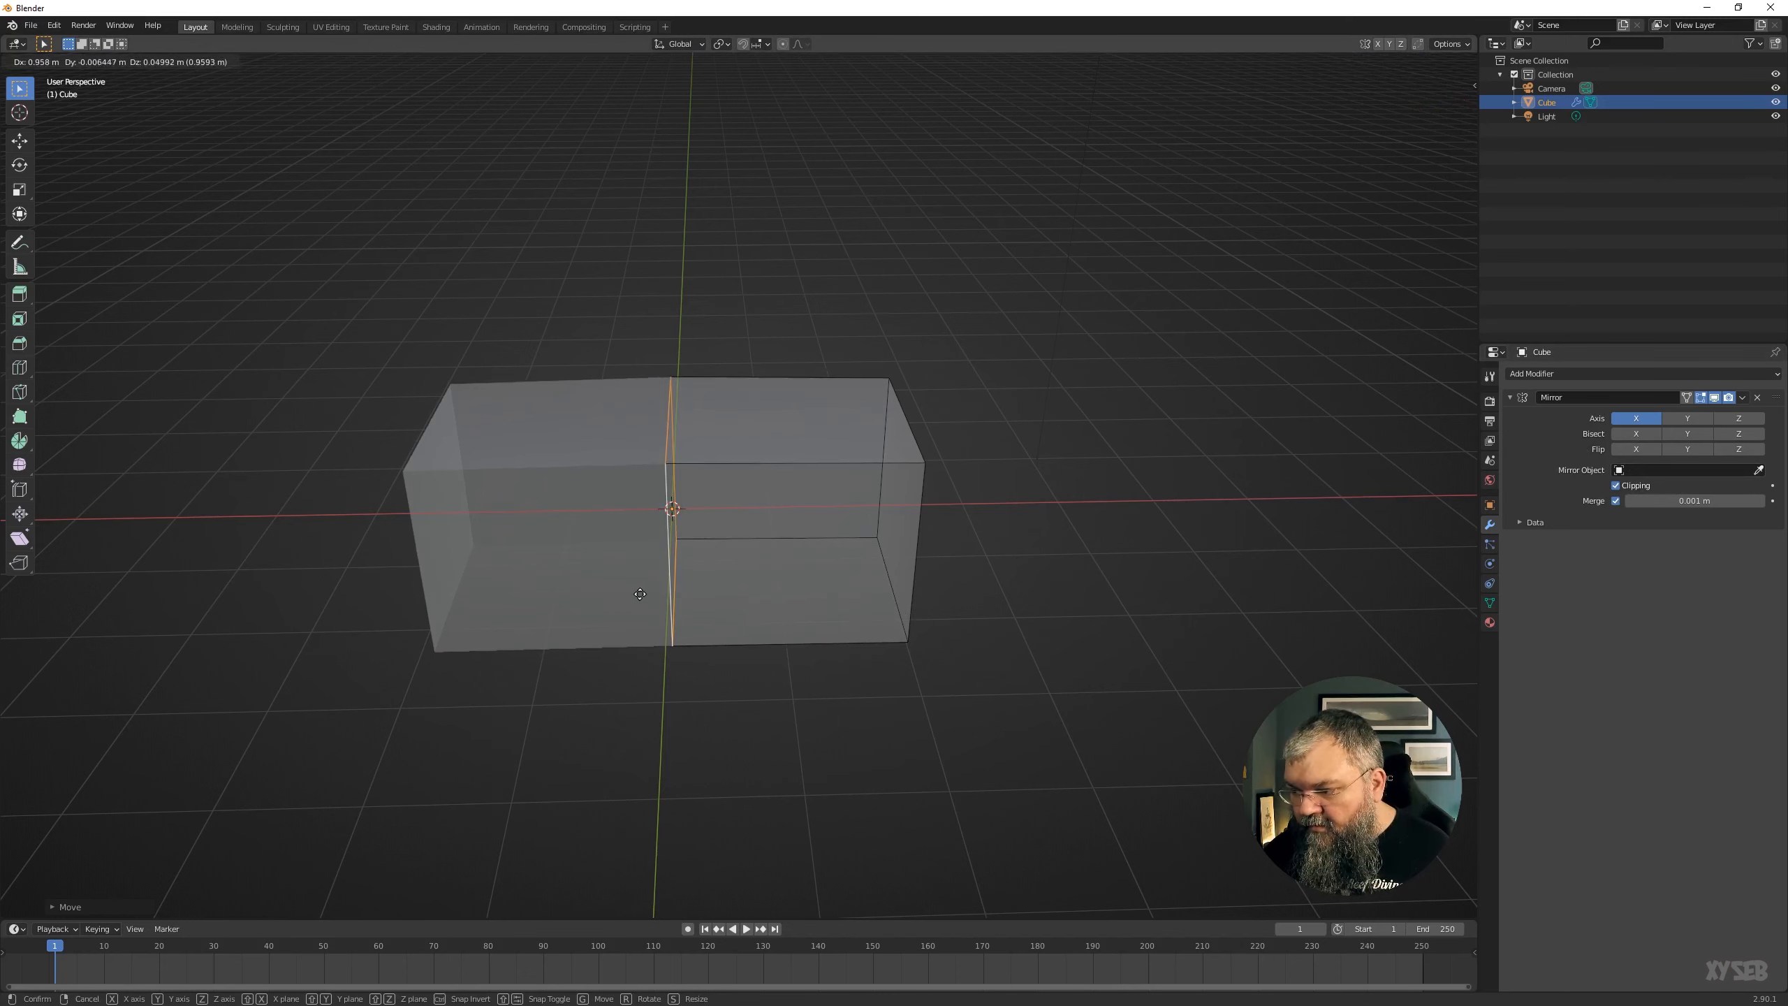
click(647, 601)
Disable Clipping and move the edge loop toward positive X, leaving a gap between the mirrored halves.
click(1631, 487)
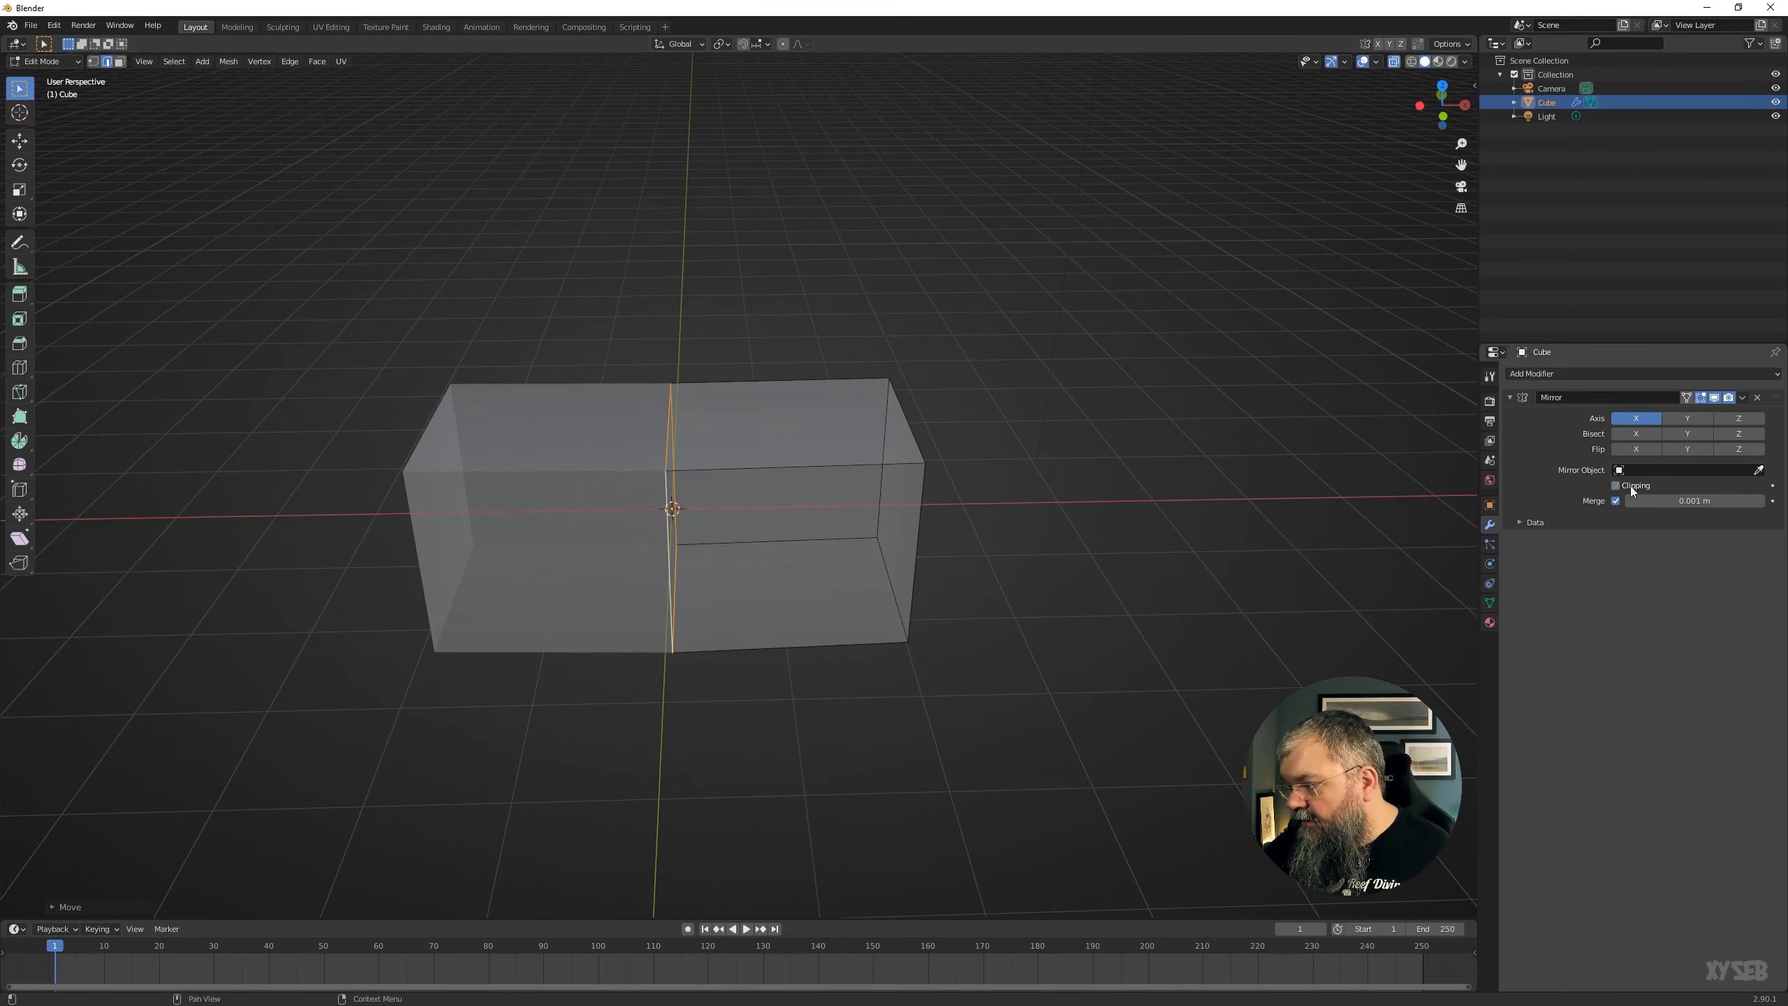
key(g)
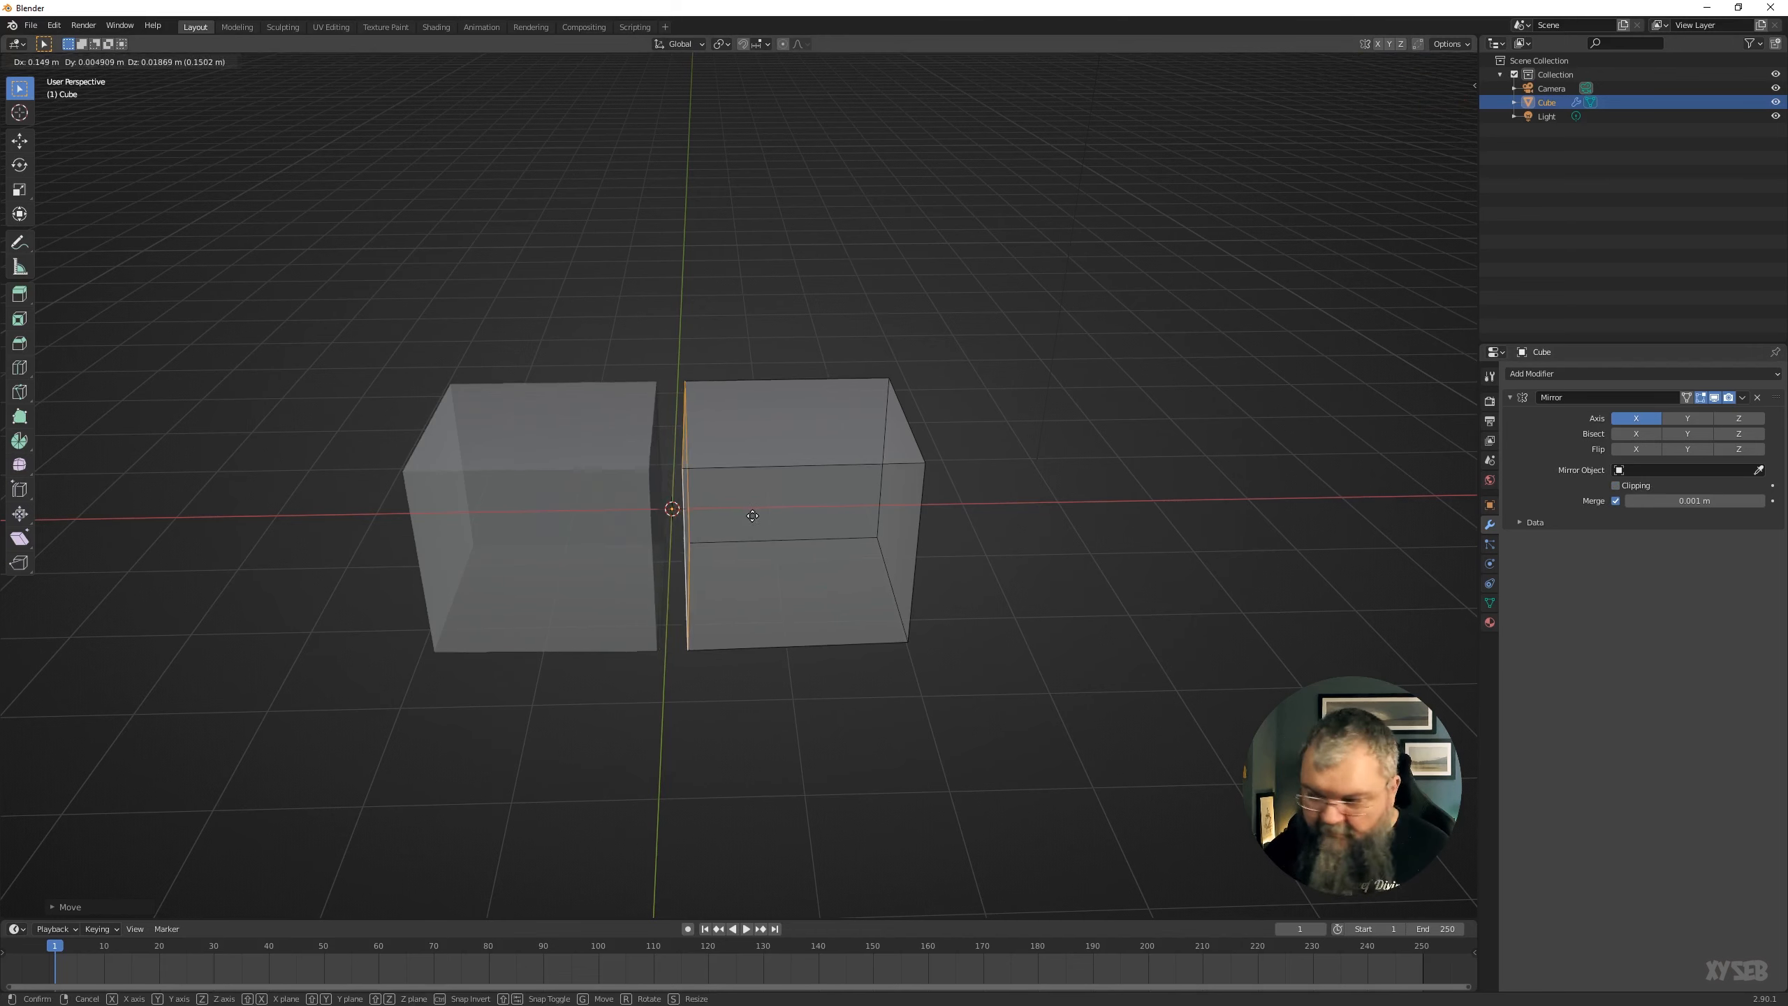
click(755, 510)
Select the open side's front upper and rear lower vertices and move them across the mirror plane.
key(1)
click(691, 464)
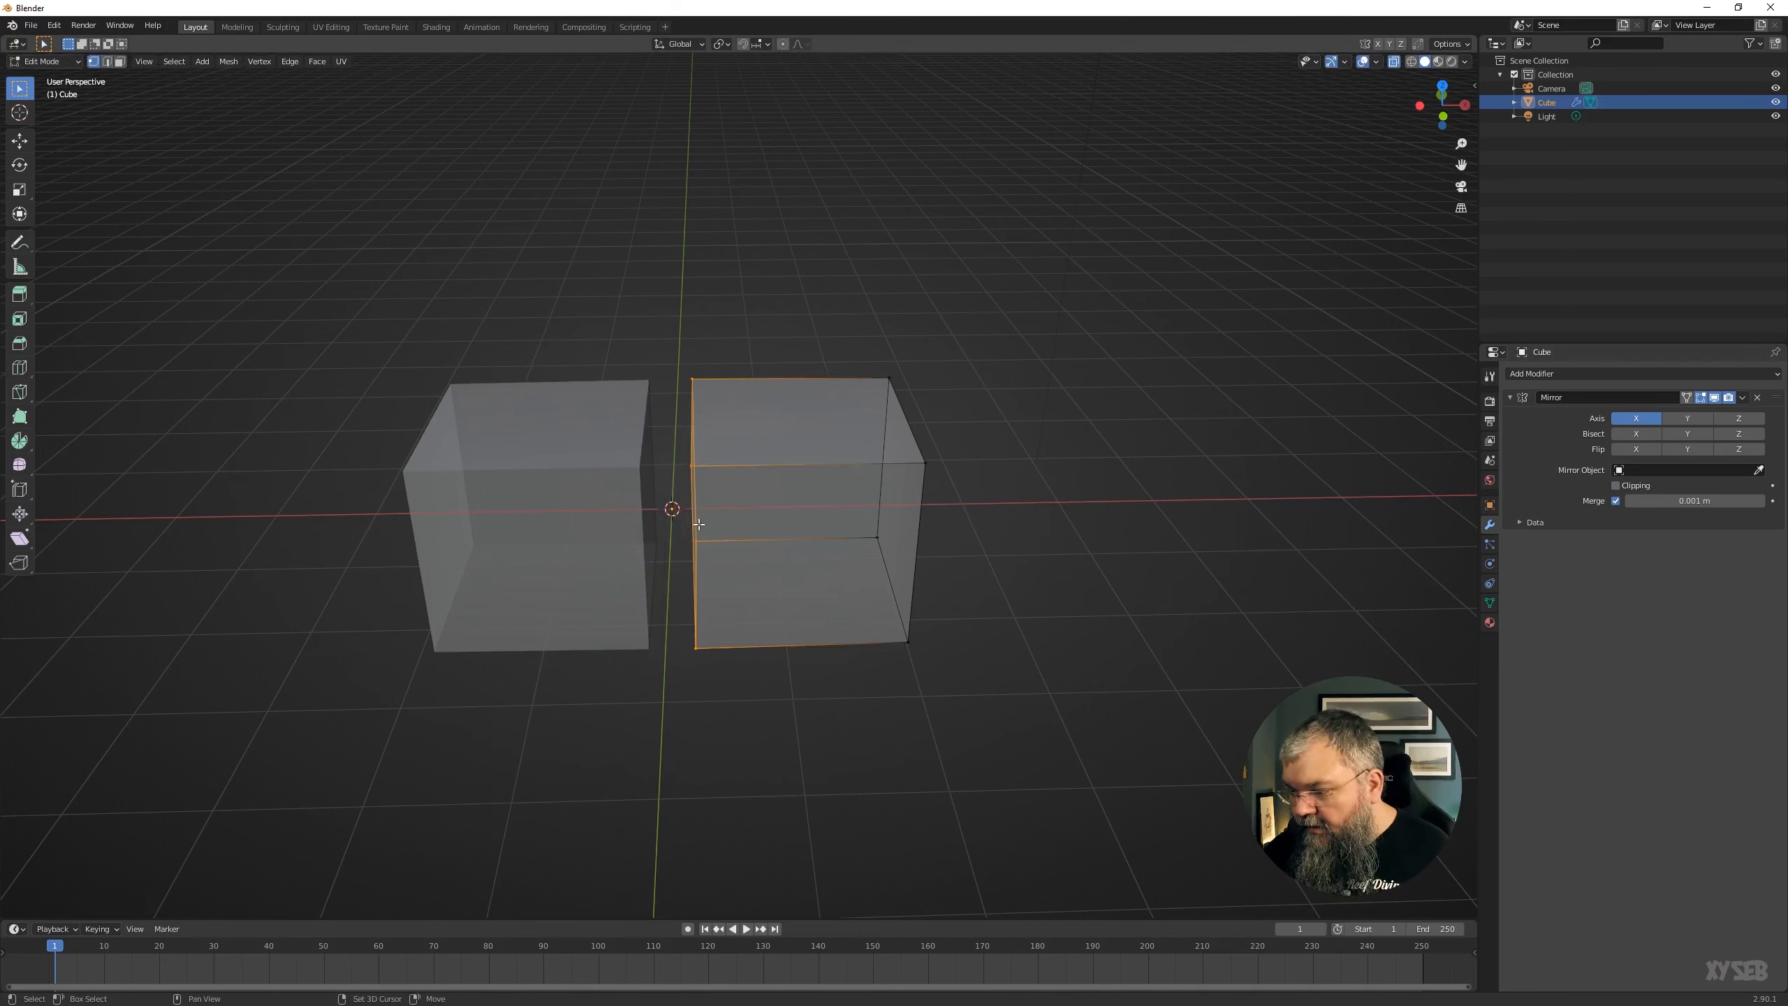
shift+click(696, 540)
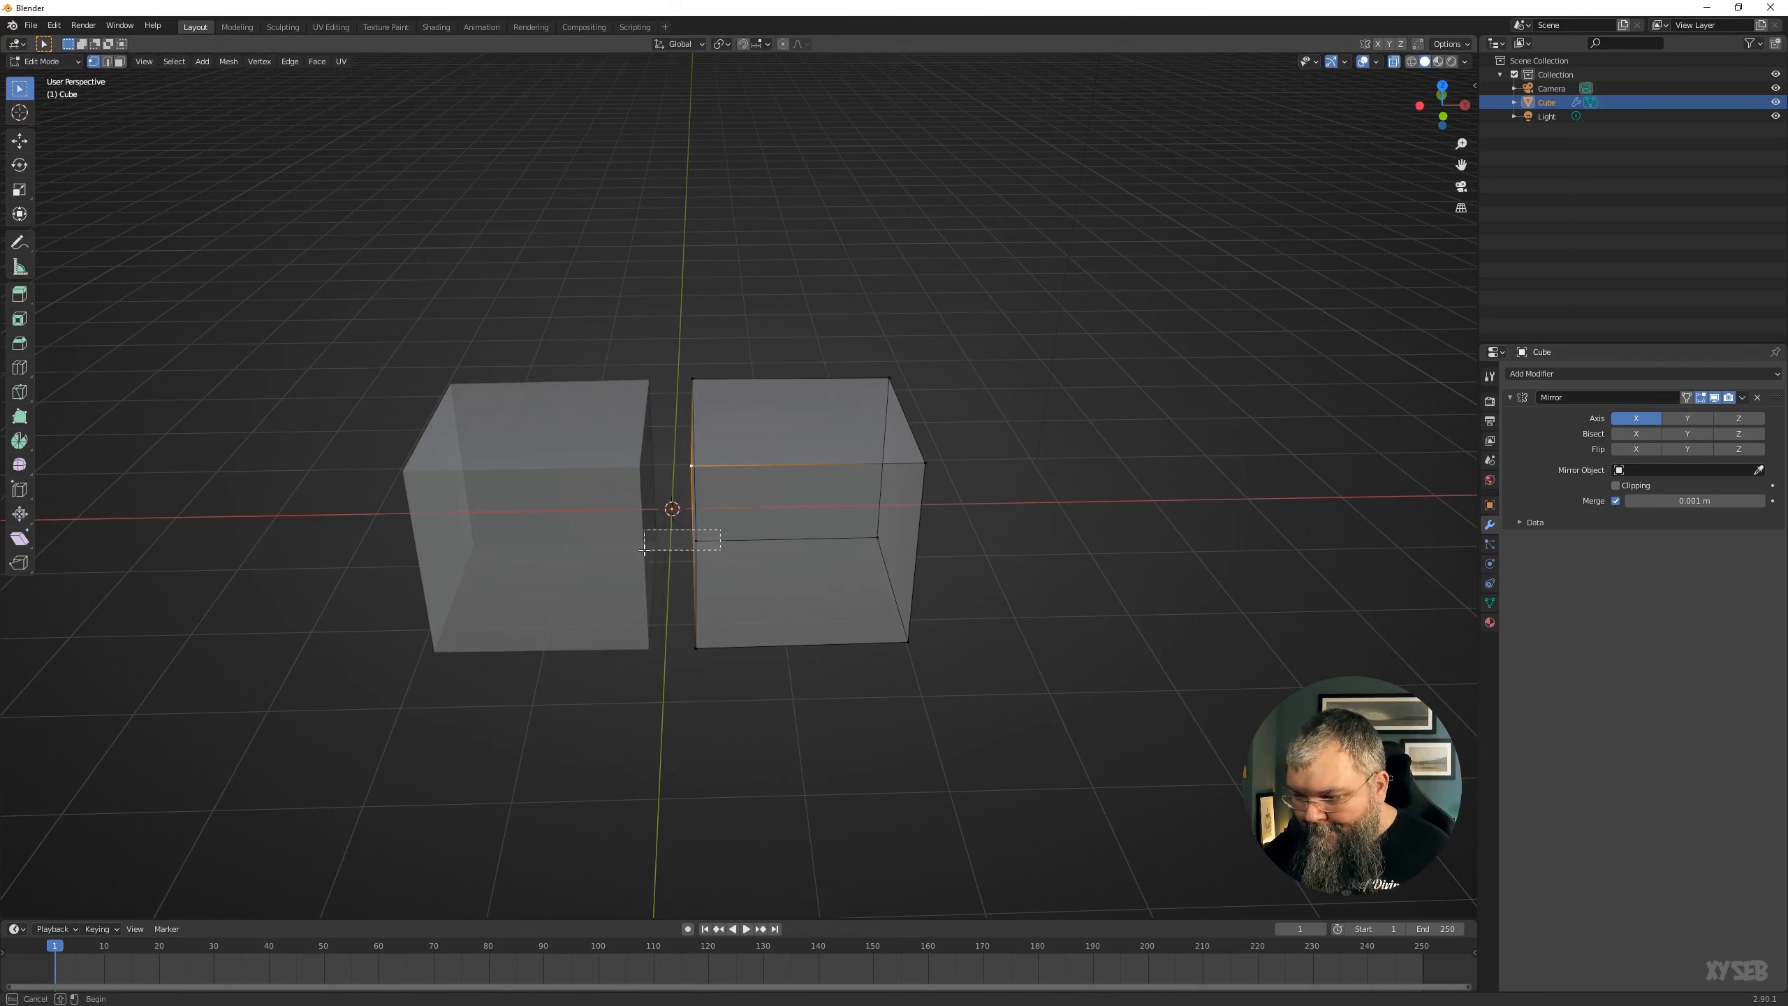
key(g)
click(739, 558)
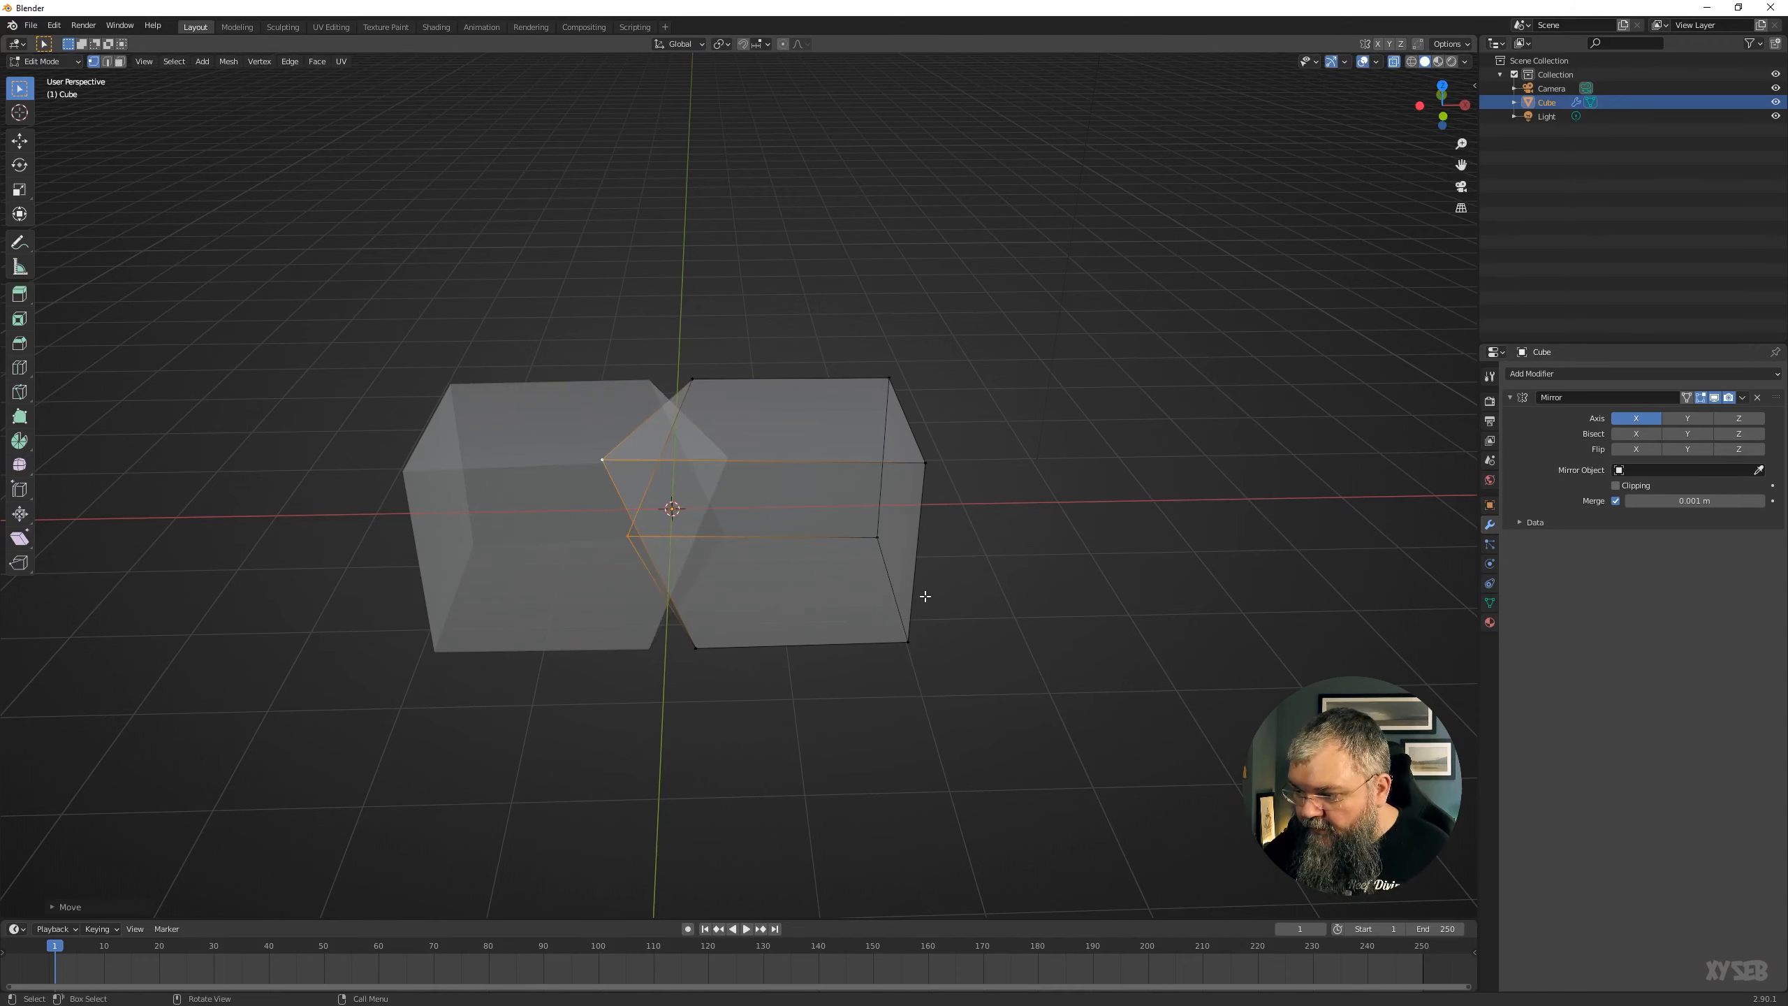
Enable Clipping and move all four open-side vertices onto the mirror plane, approaching from both sides.
middle_drag(922, 595, 718, 507)
click(1645, 486)
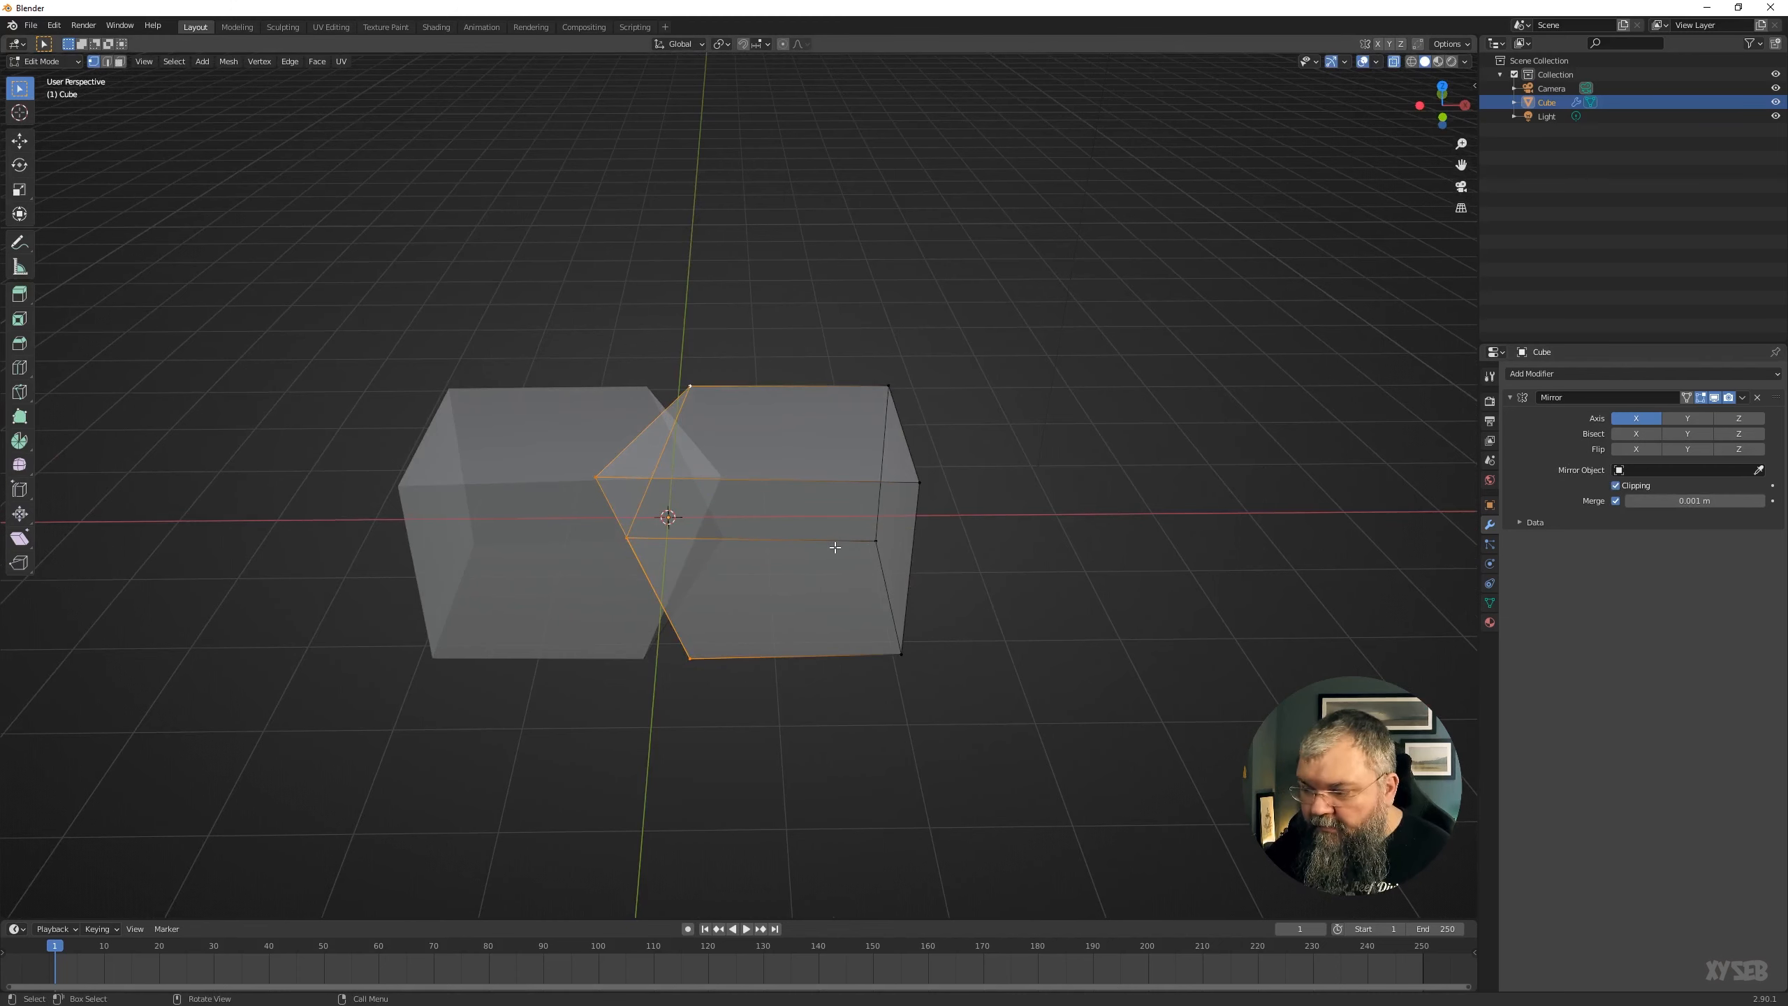
key(g)
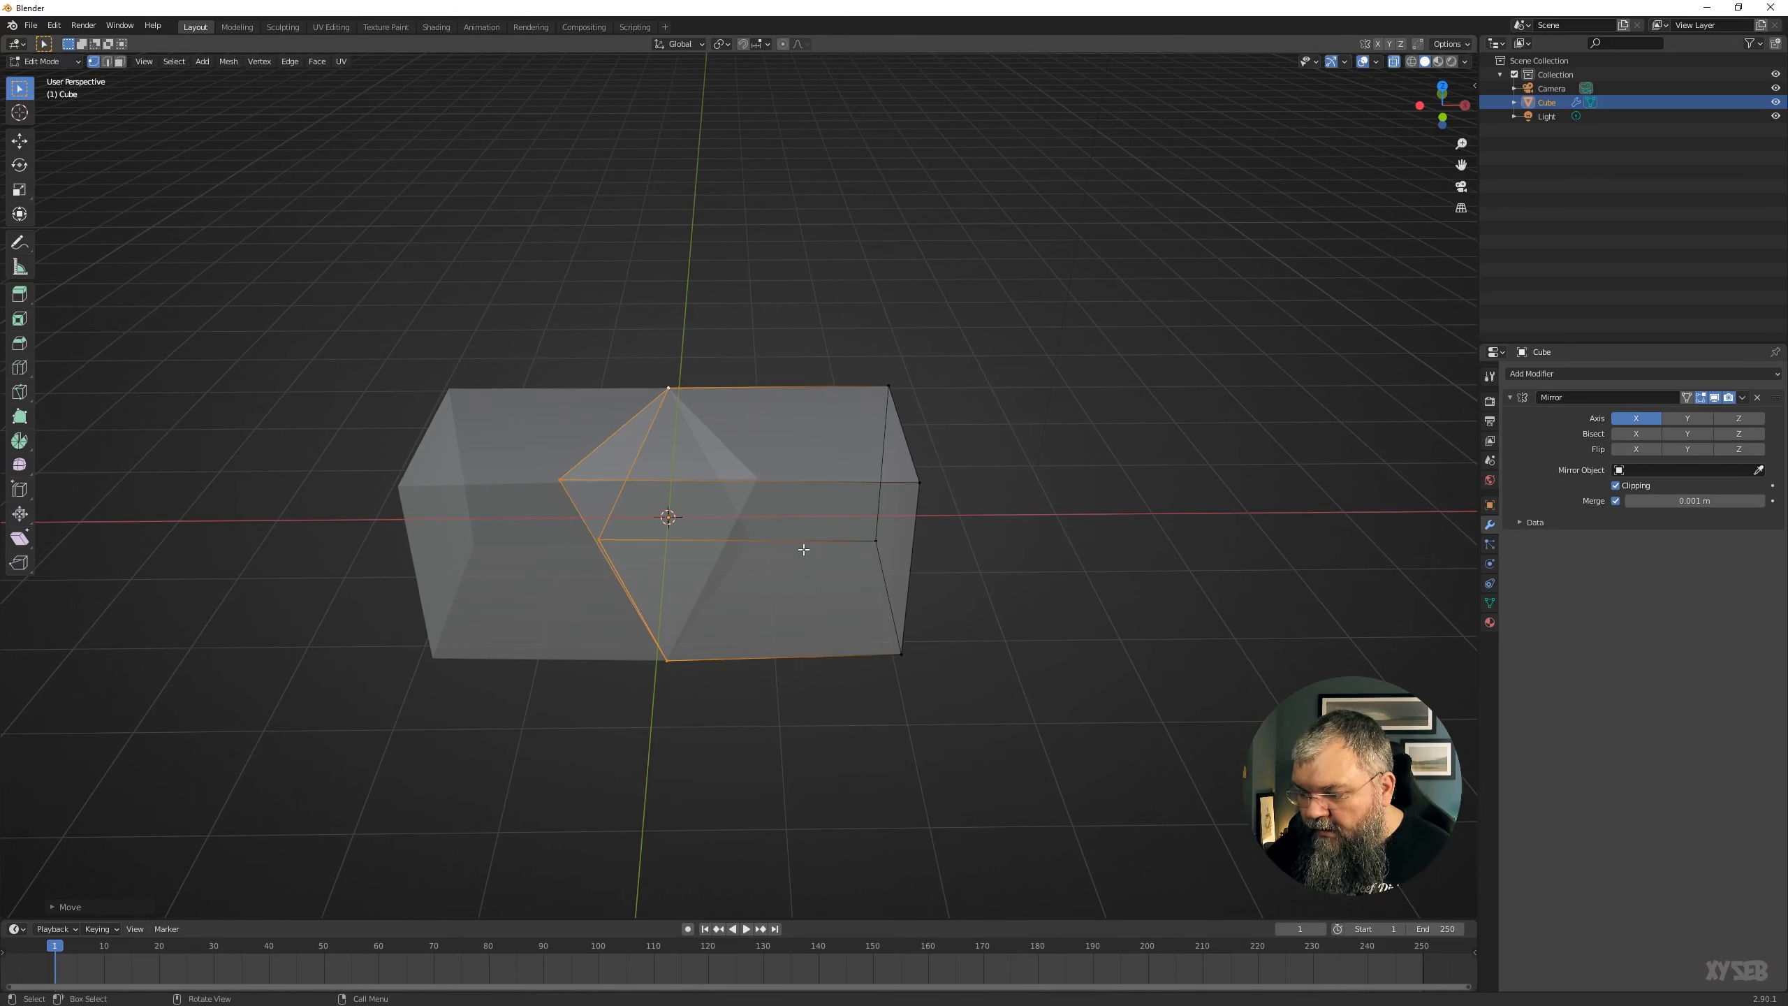
click(912, 542)
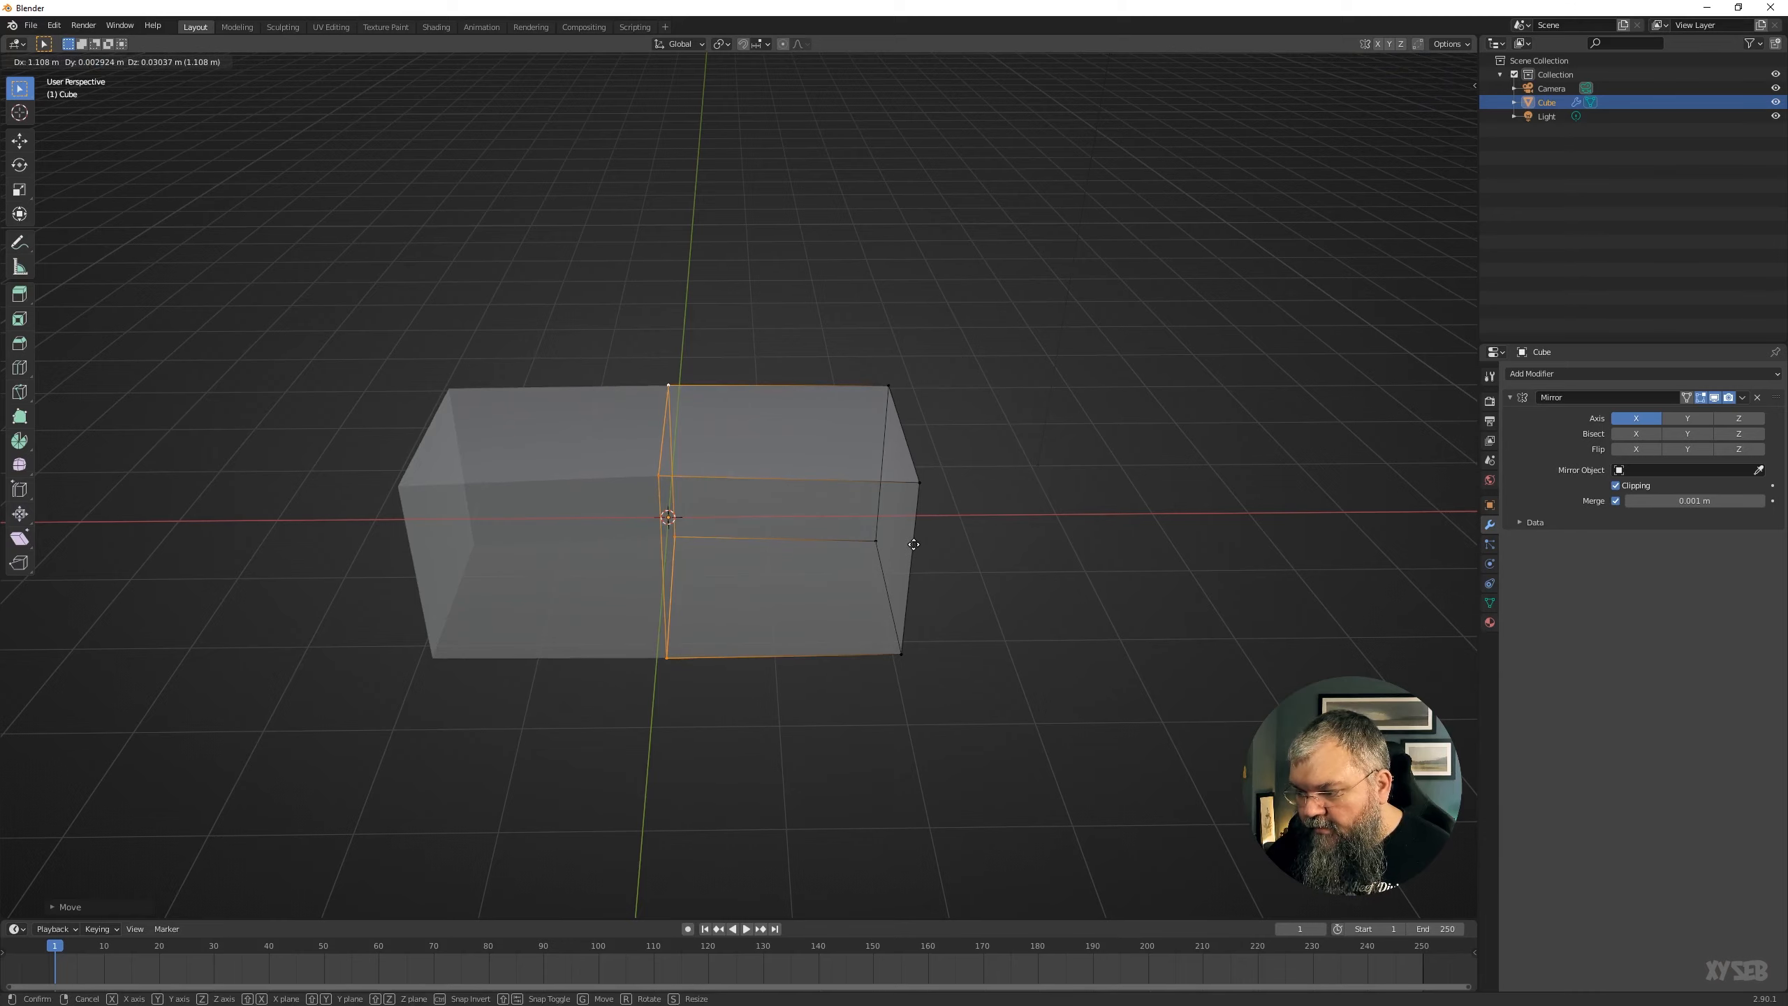
middle_drag(975, 564, 1054, 587)
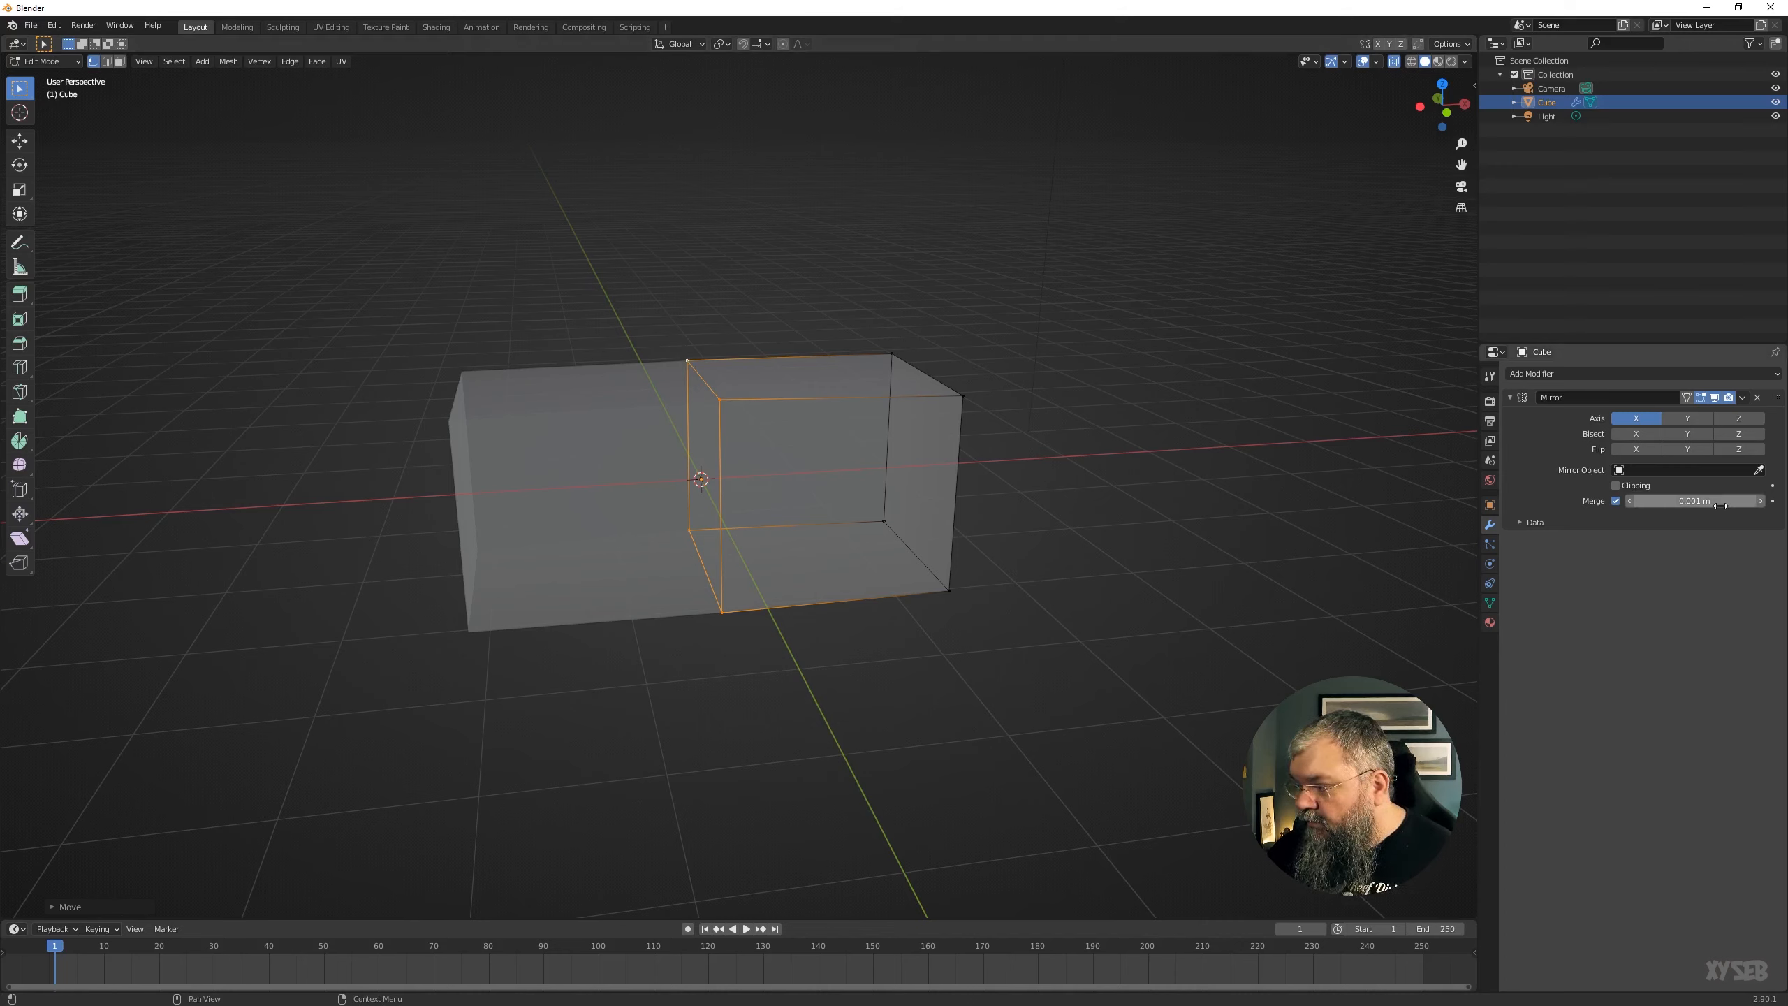
Examine the mesh's Merge By Distance option, the Mirror modifier's Merge distance and its Data settings.
key(m)
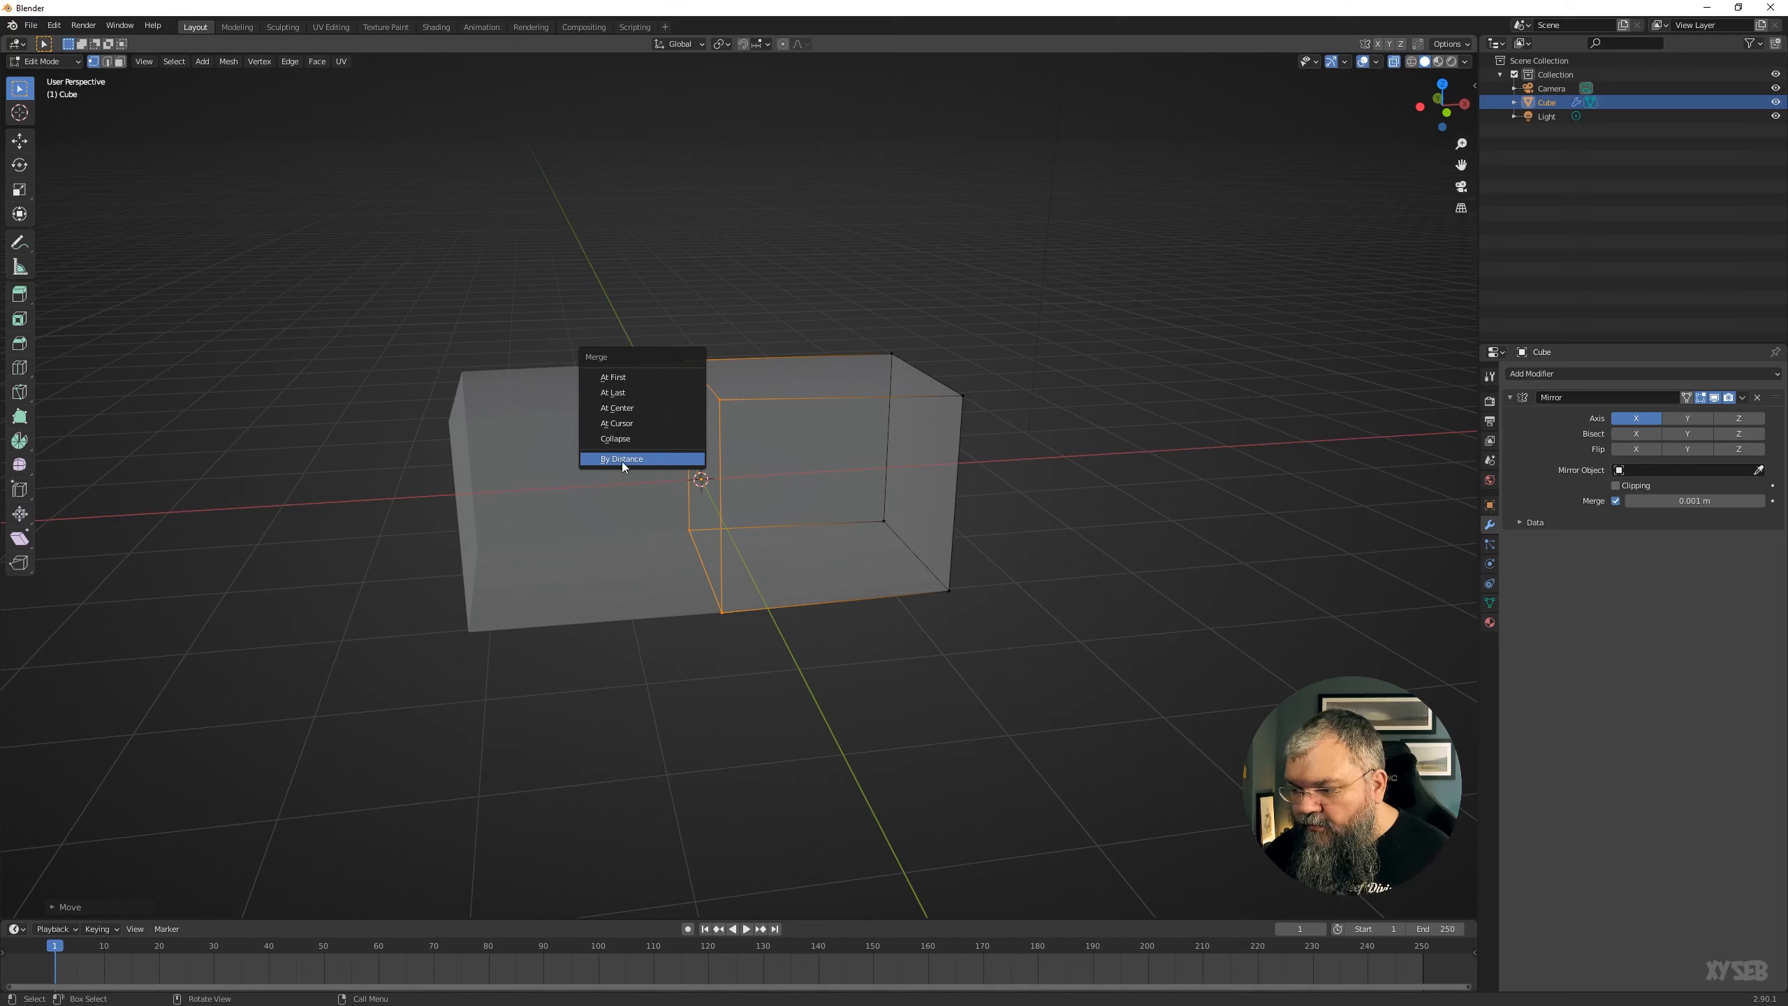
click(591, 465)
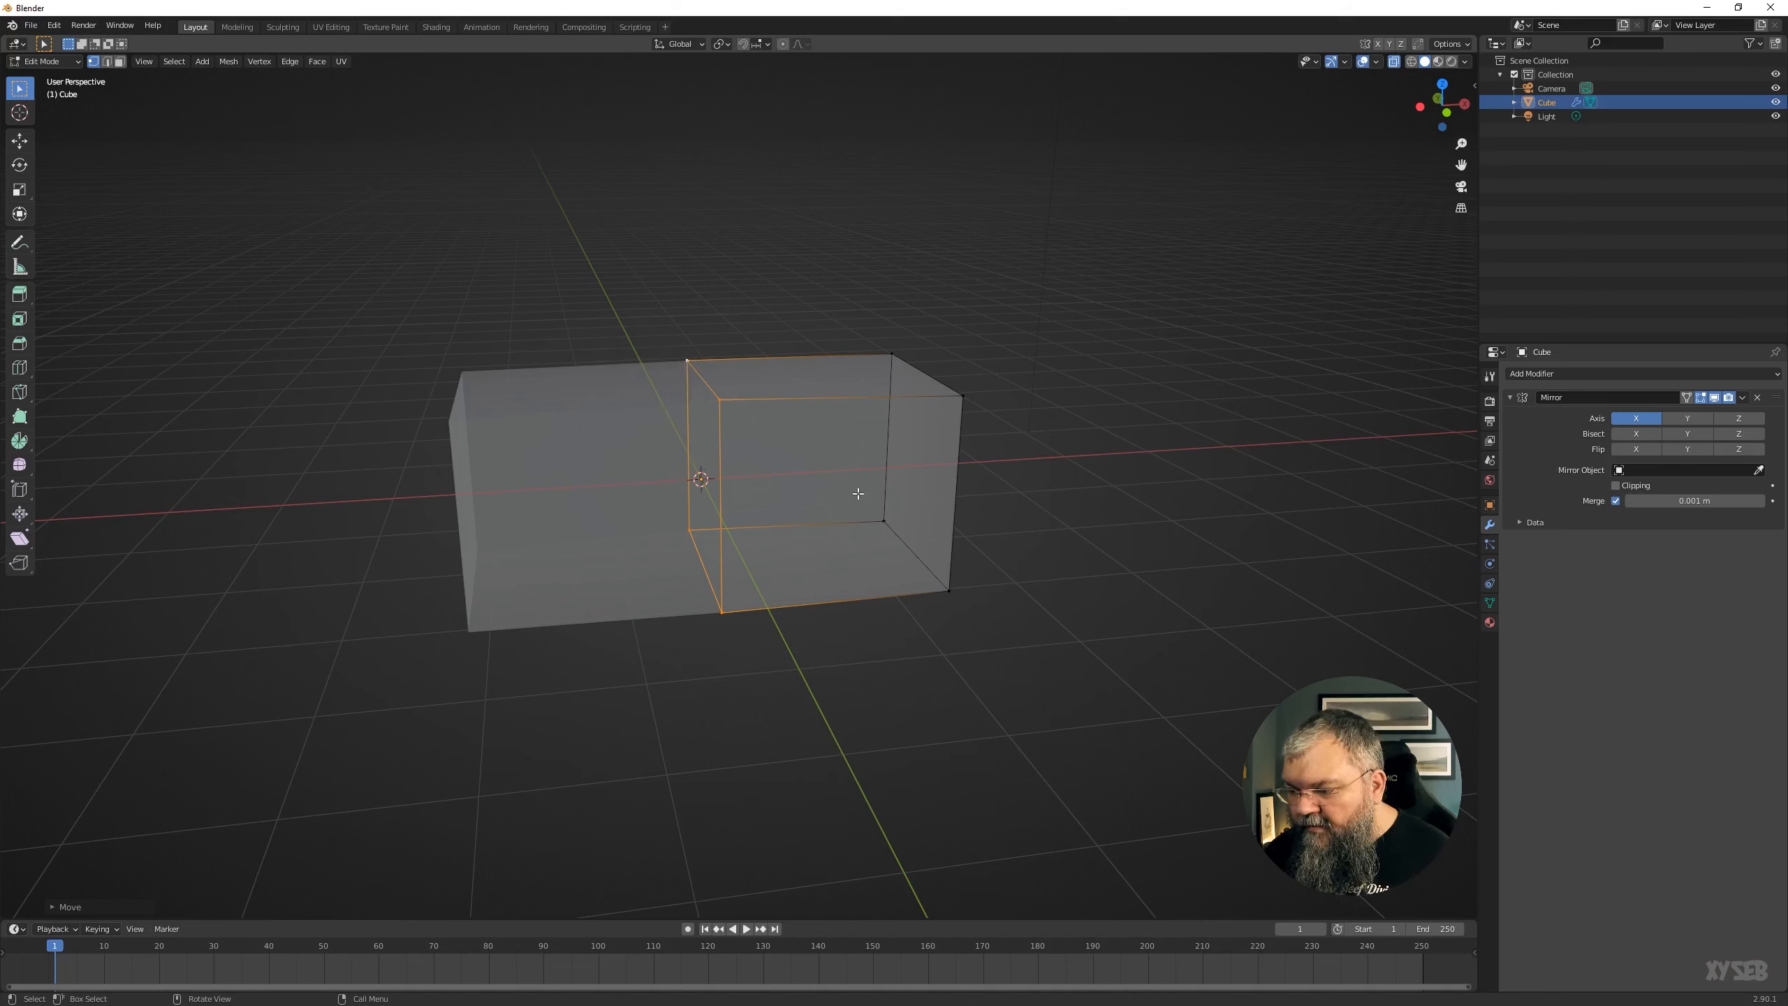
click(1705, 502)
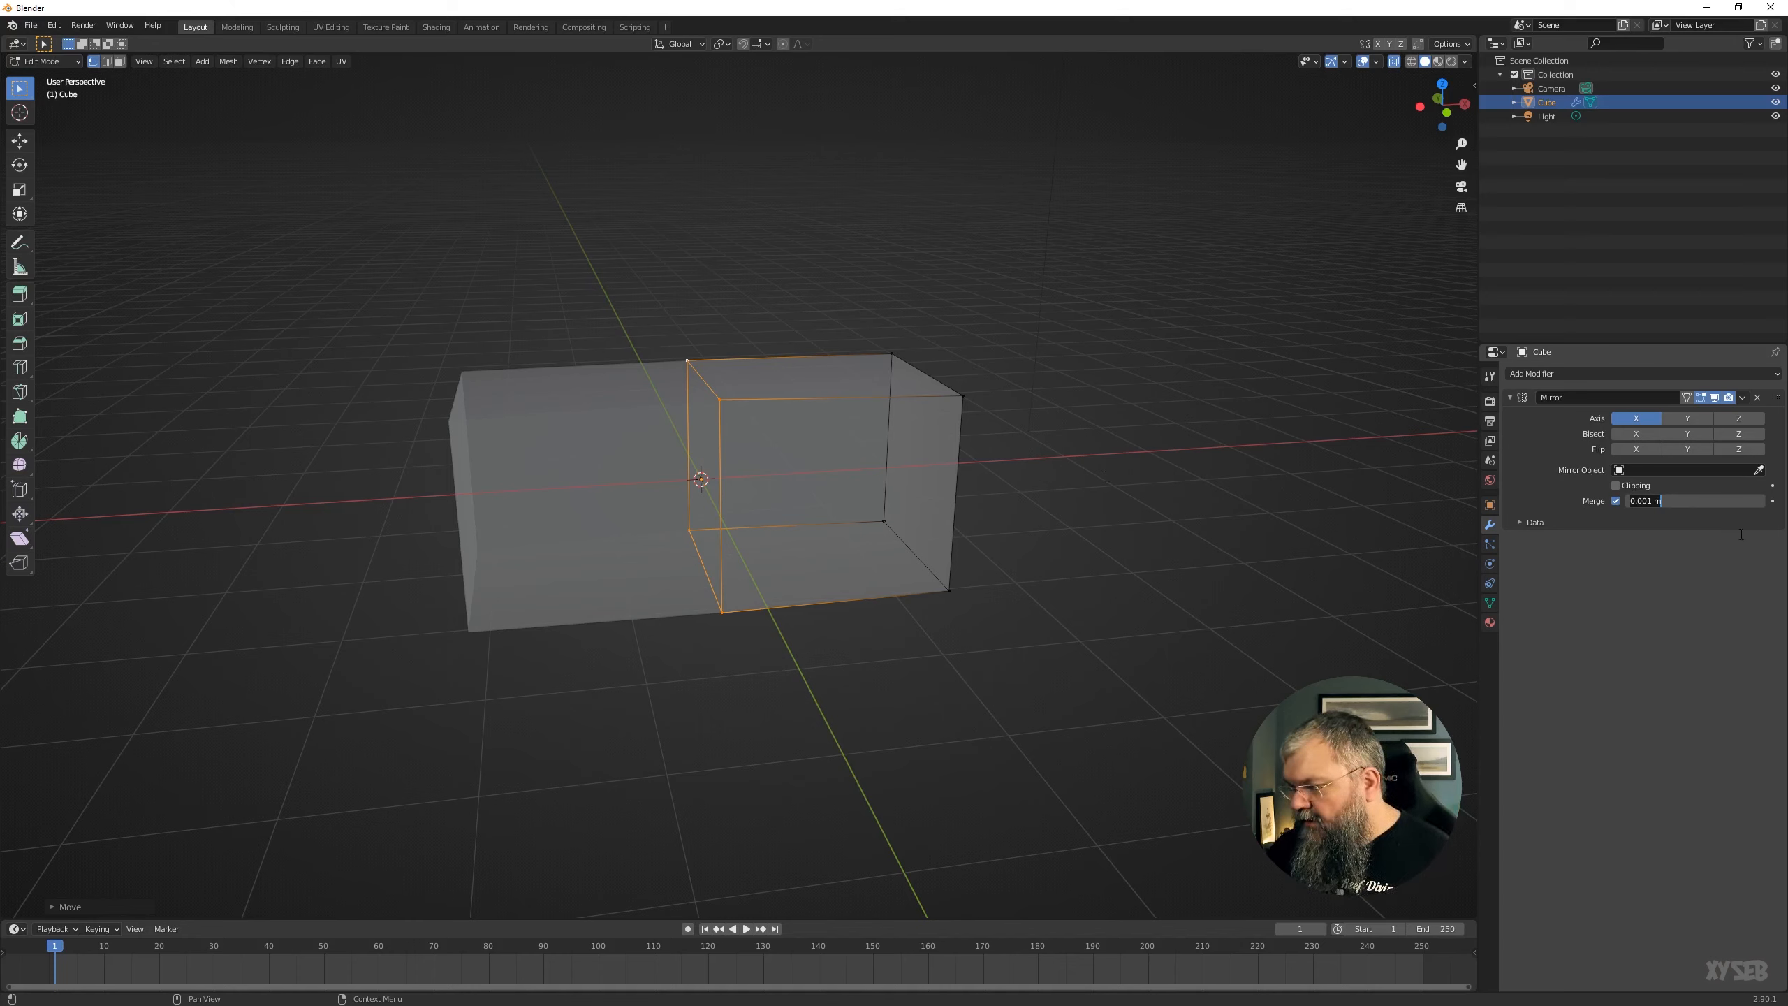
key(Return)
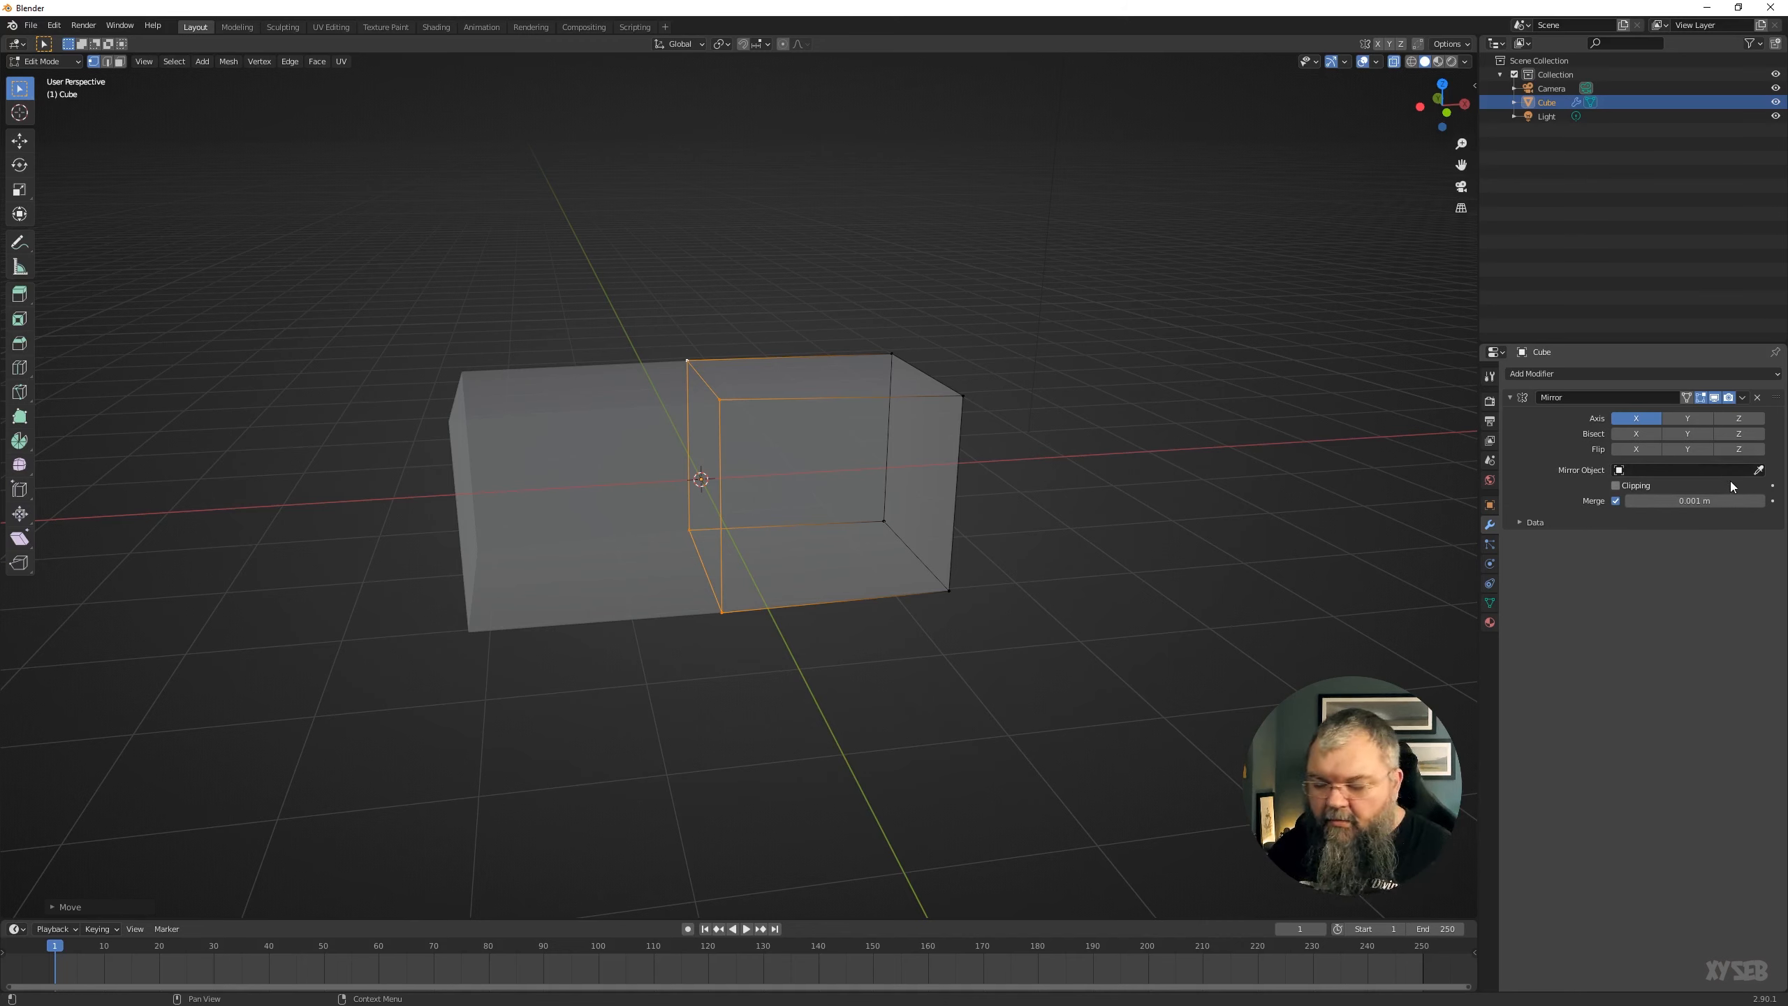
click(1533, 522)
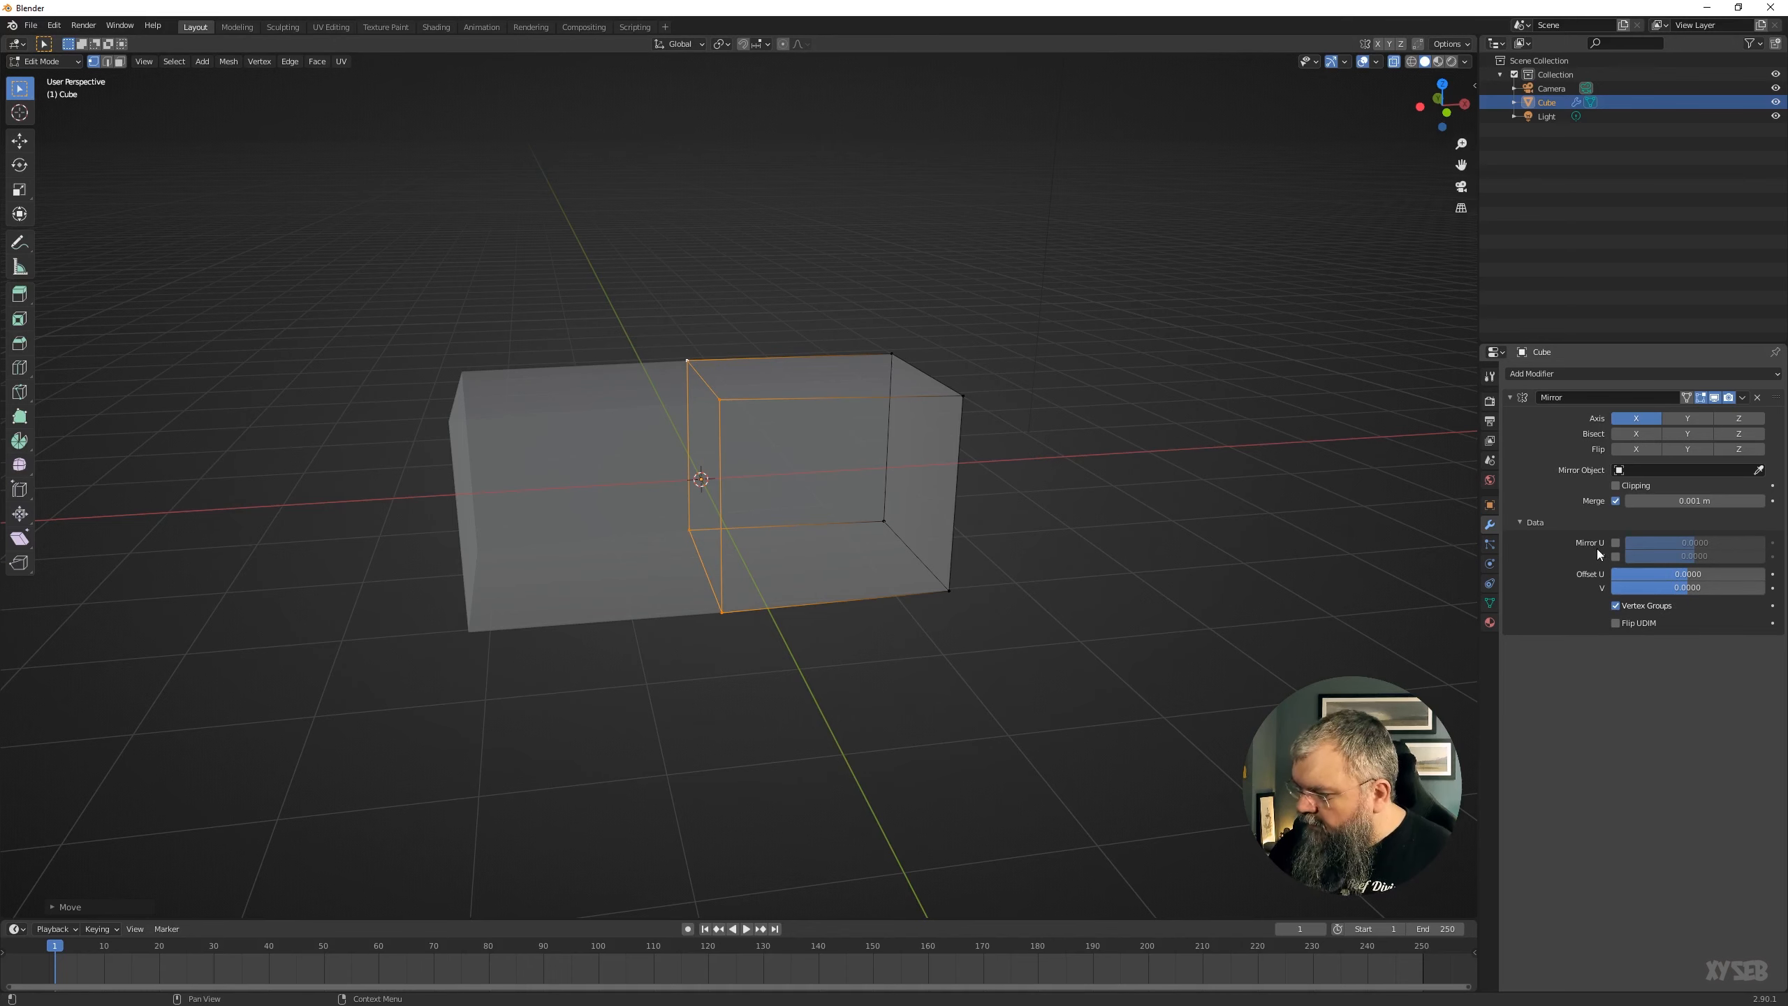
click(1517, 522)
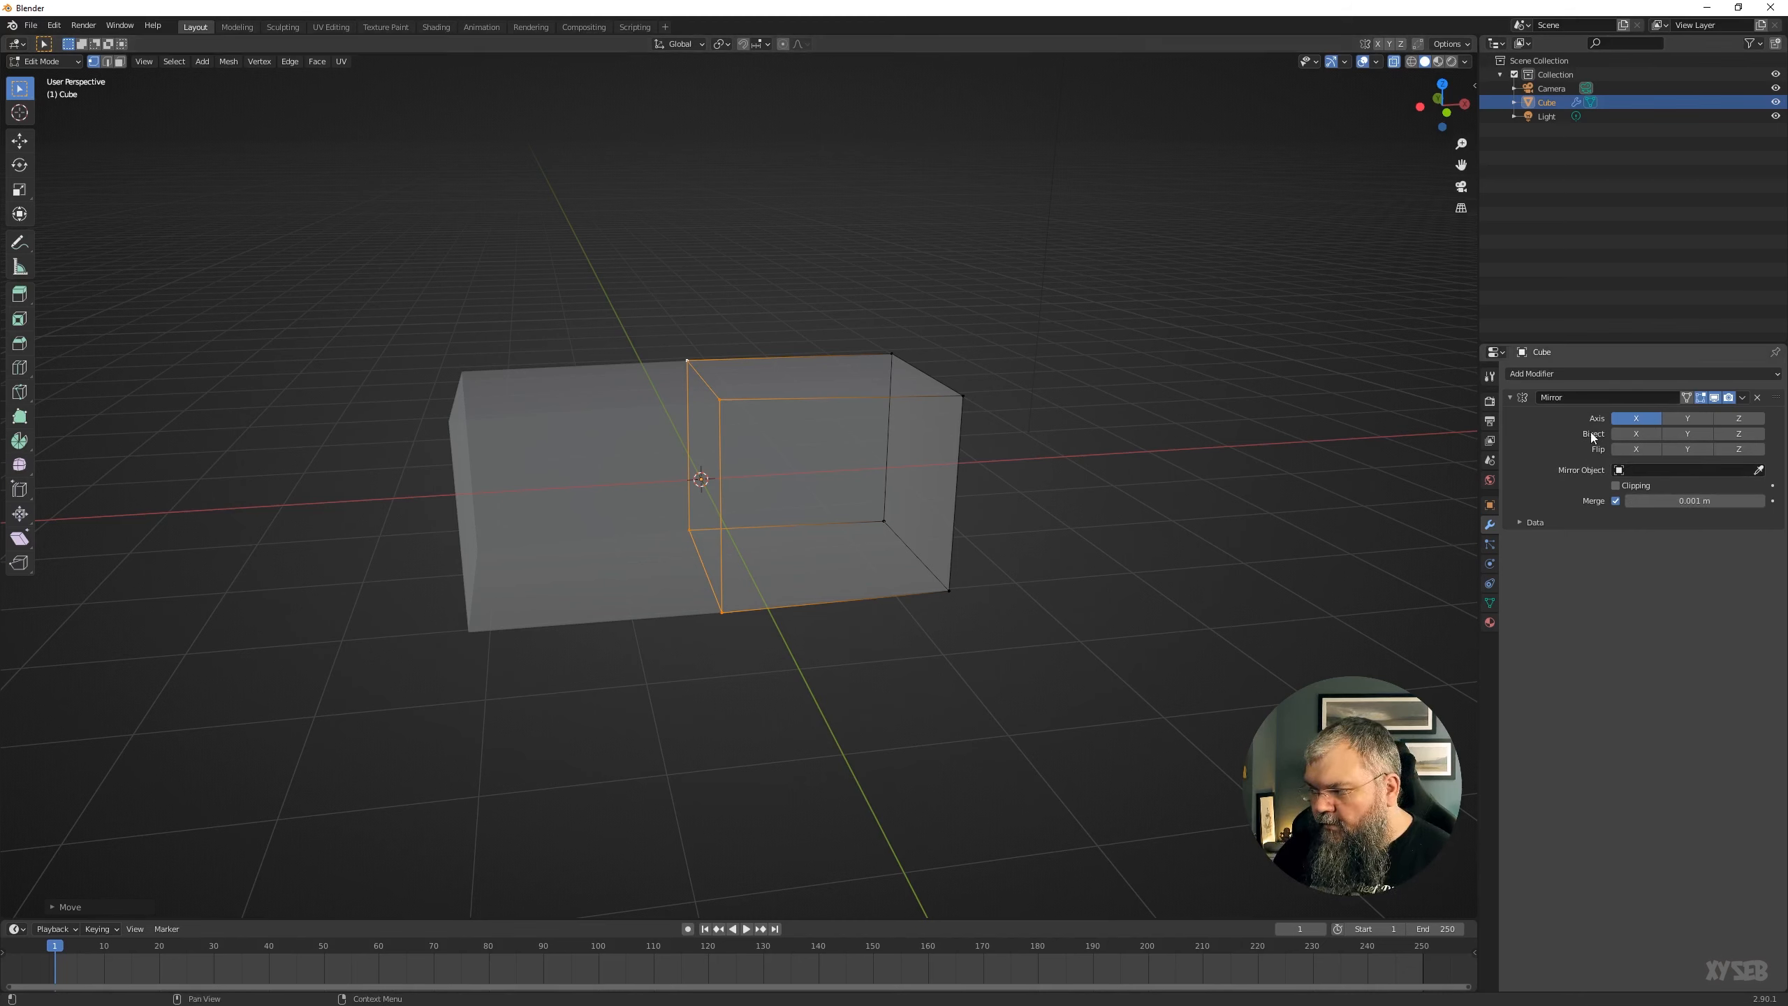
Remove the Mirror modifier and delete the cube in Object Mode.
click(1758, 398)
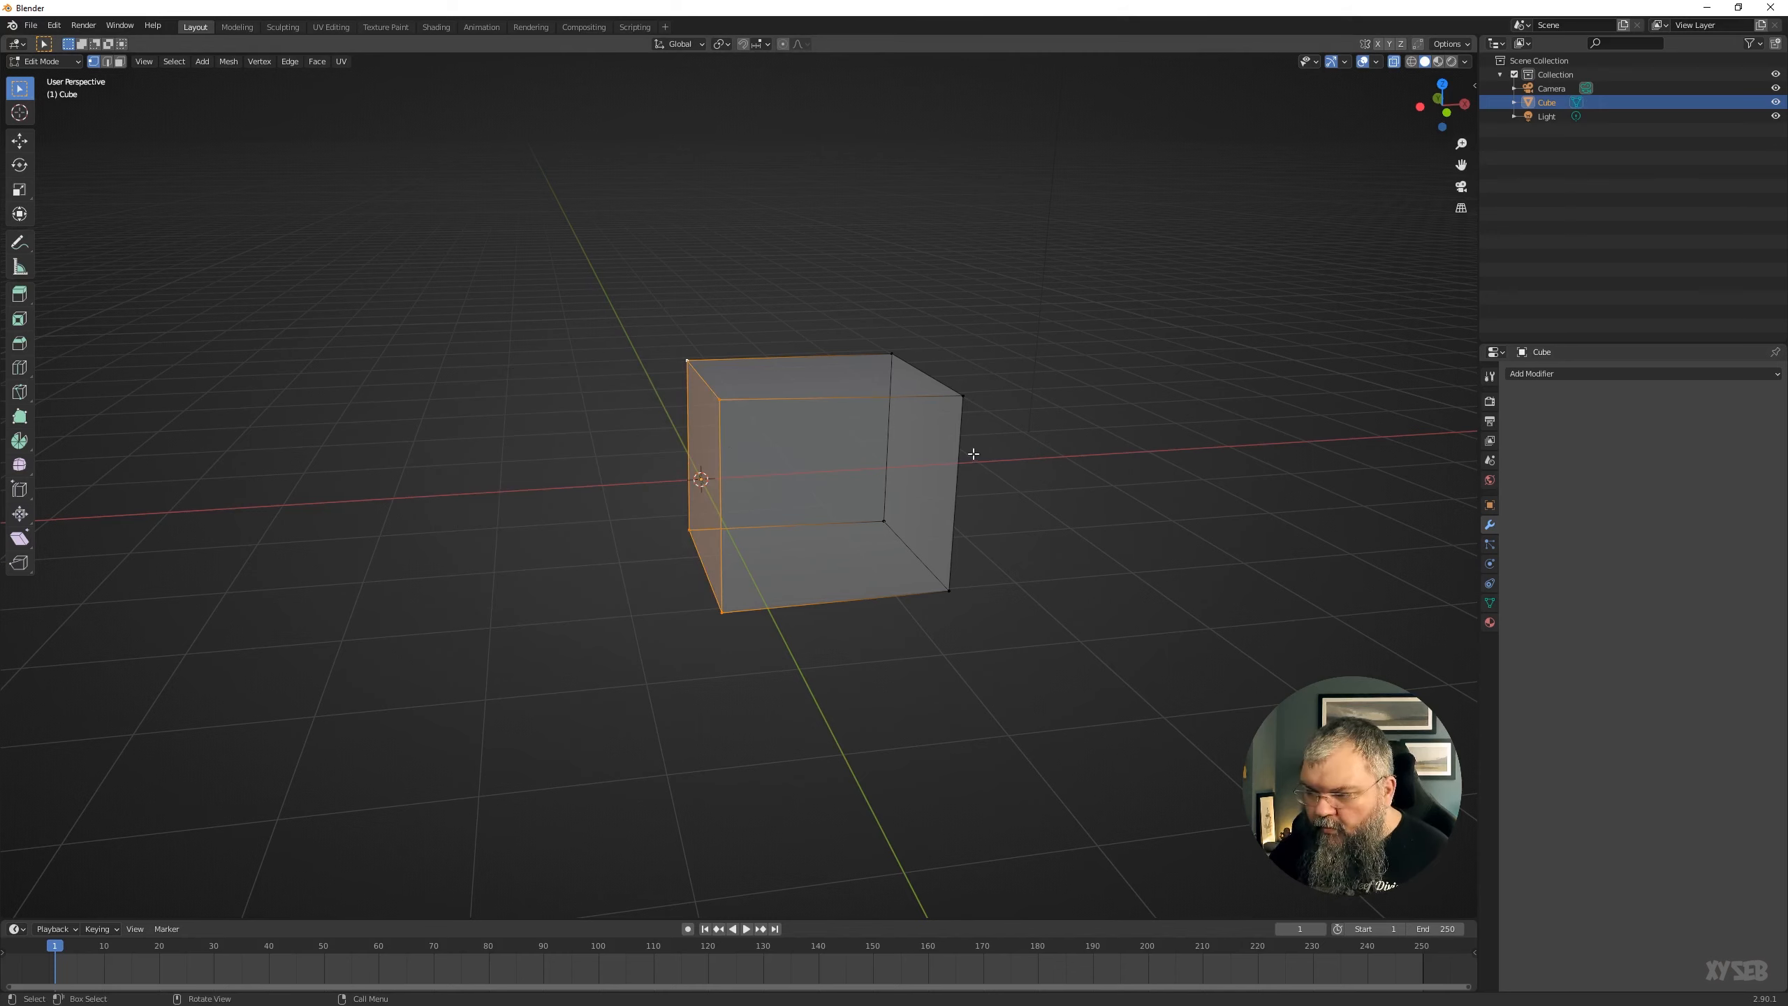
middle_drag(927, 416, 902, 462)
key(Tab)
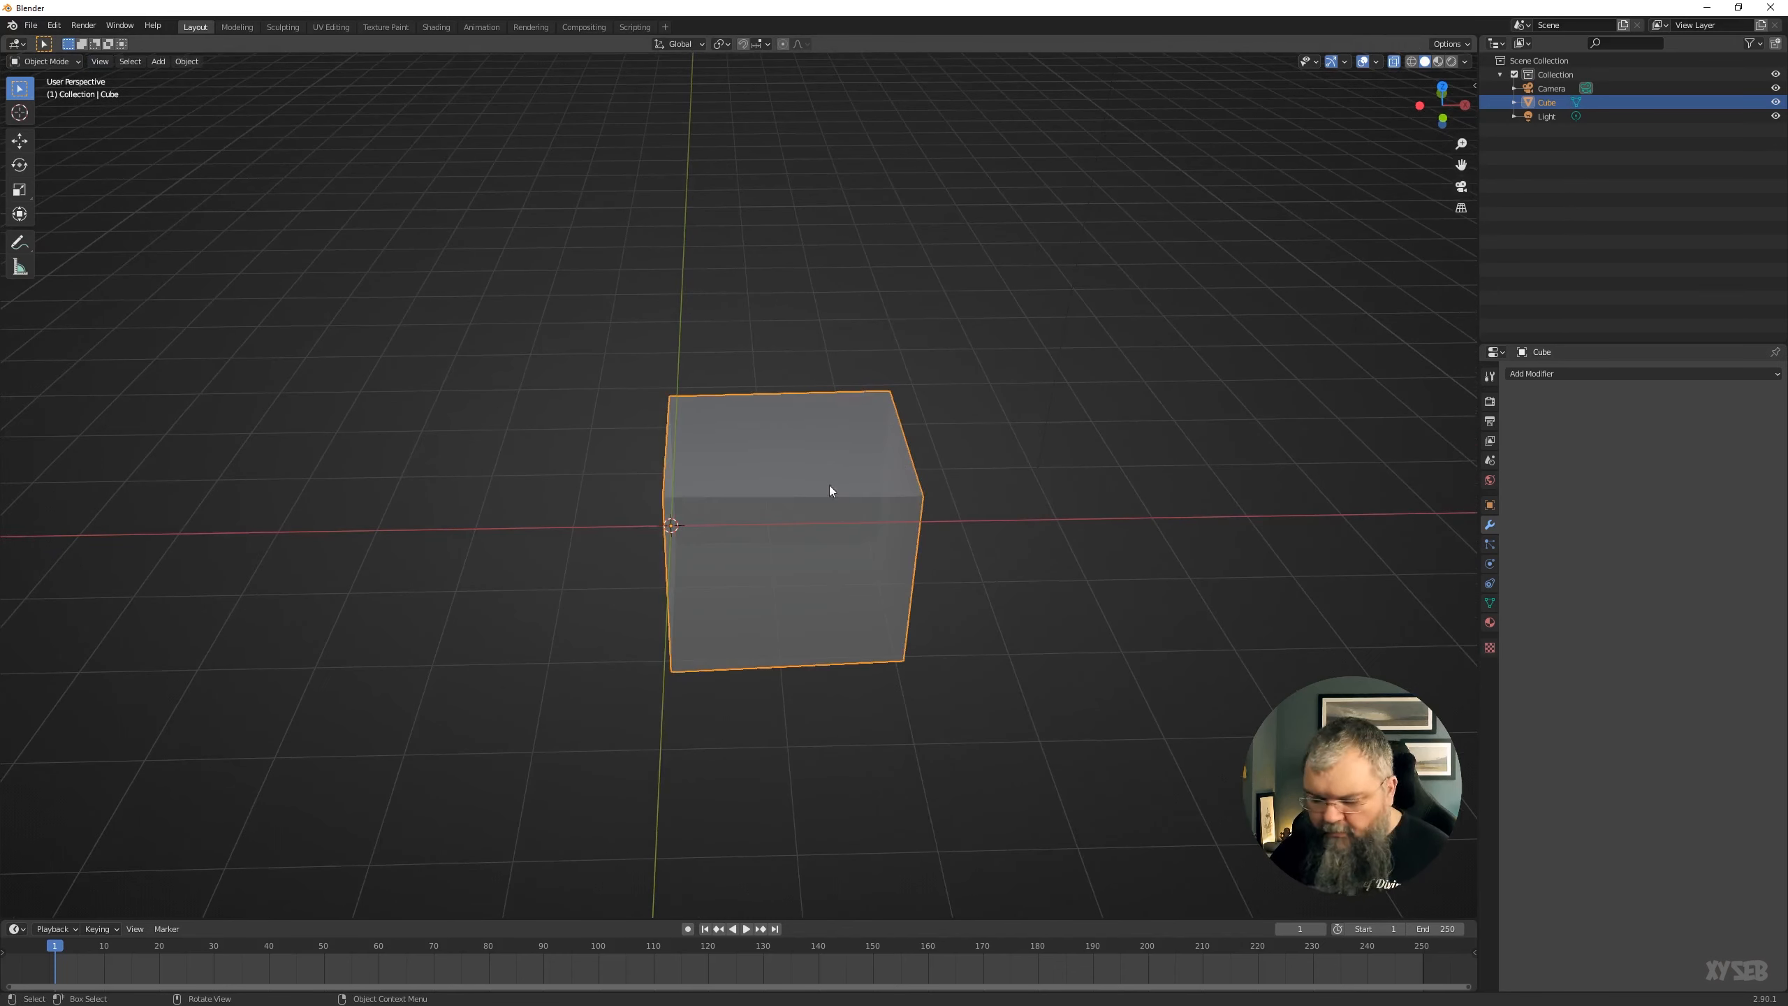
key(Delete)
Add a new cube at the world origin and switch it to Edit Mode.
key(shift+a)
mouse_move(833, 476)
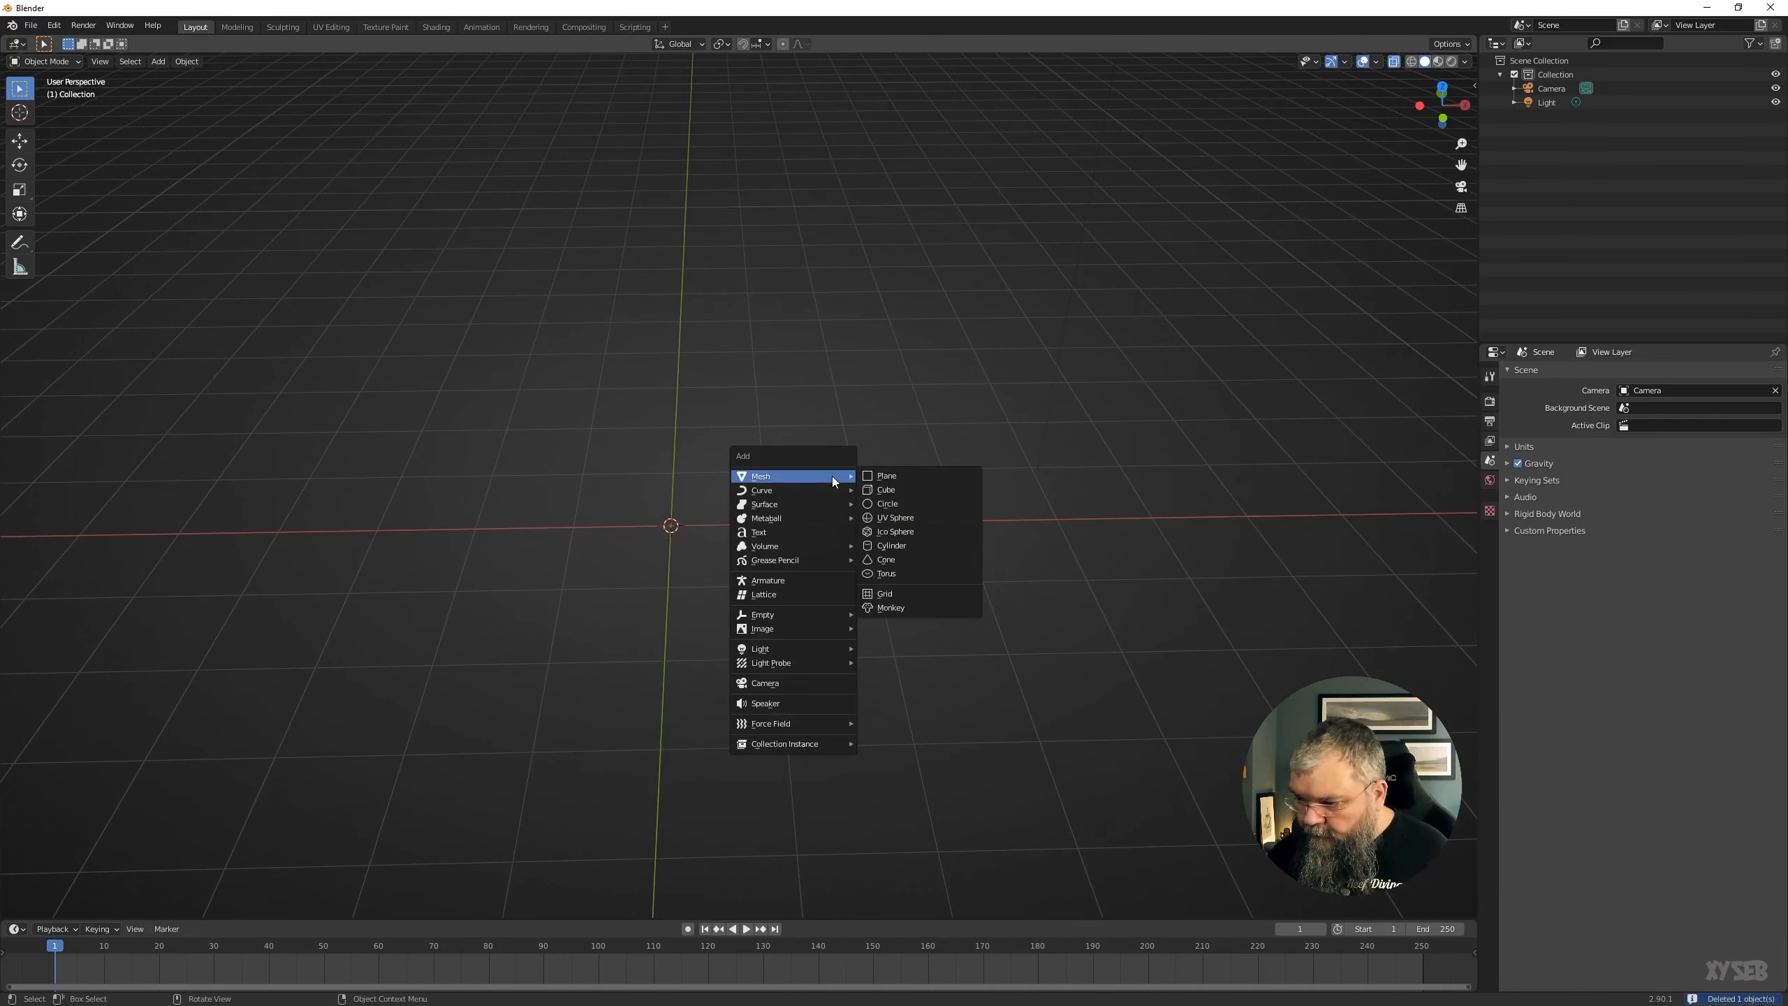
click(908, 489)
middle_drag(957, 507, 547, 587)
key(Tab)
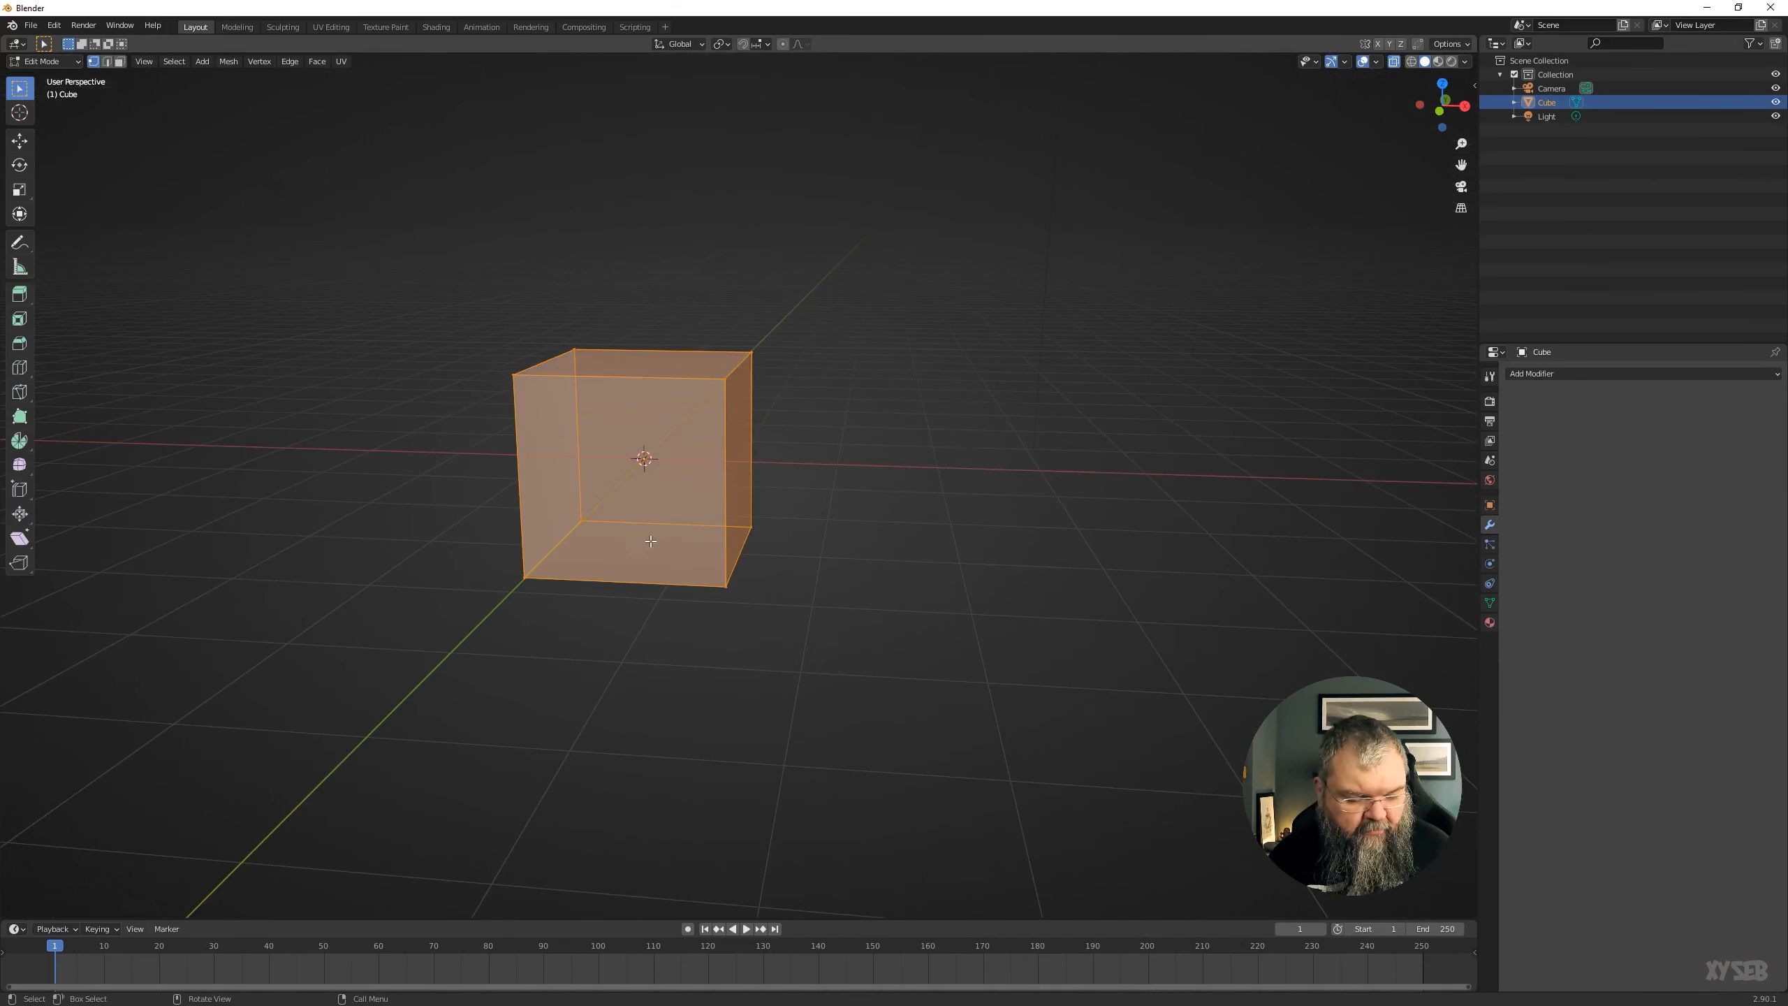
Turn on X-axis mesh symmetry and try moving the cube's upper front corner vertex on the +X side.
shift+middle_drag(650, 541, 776, 733)
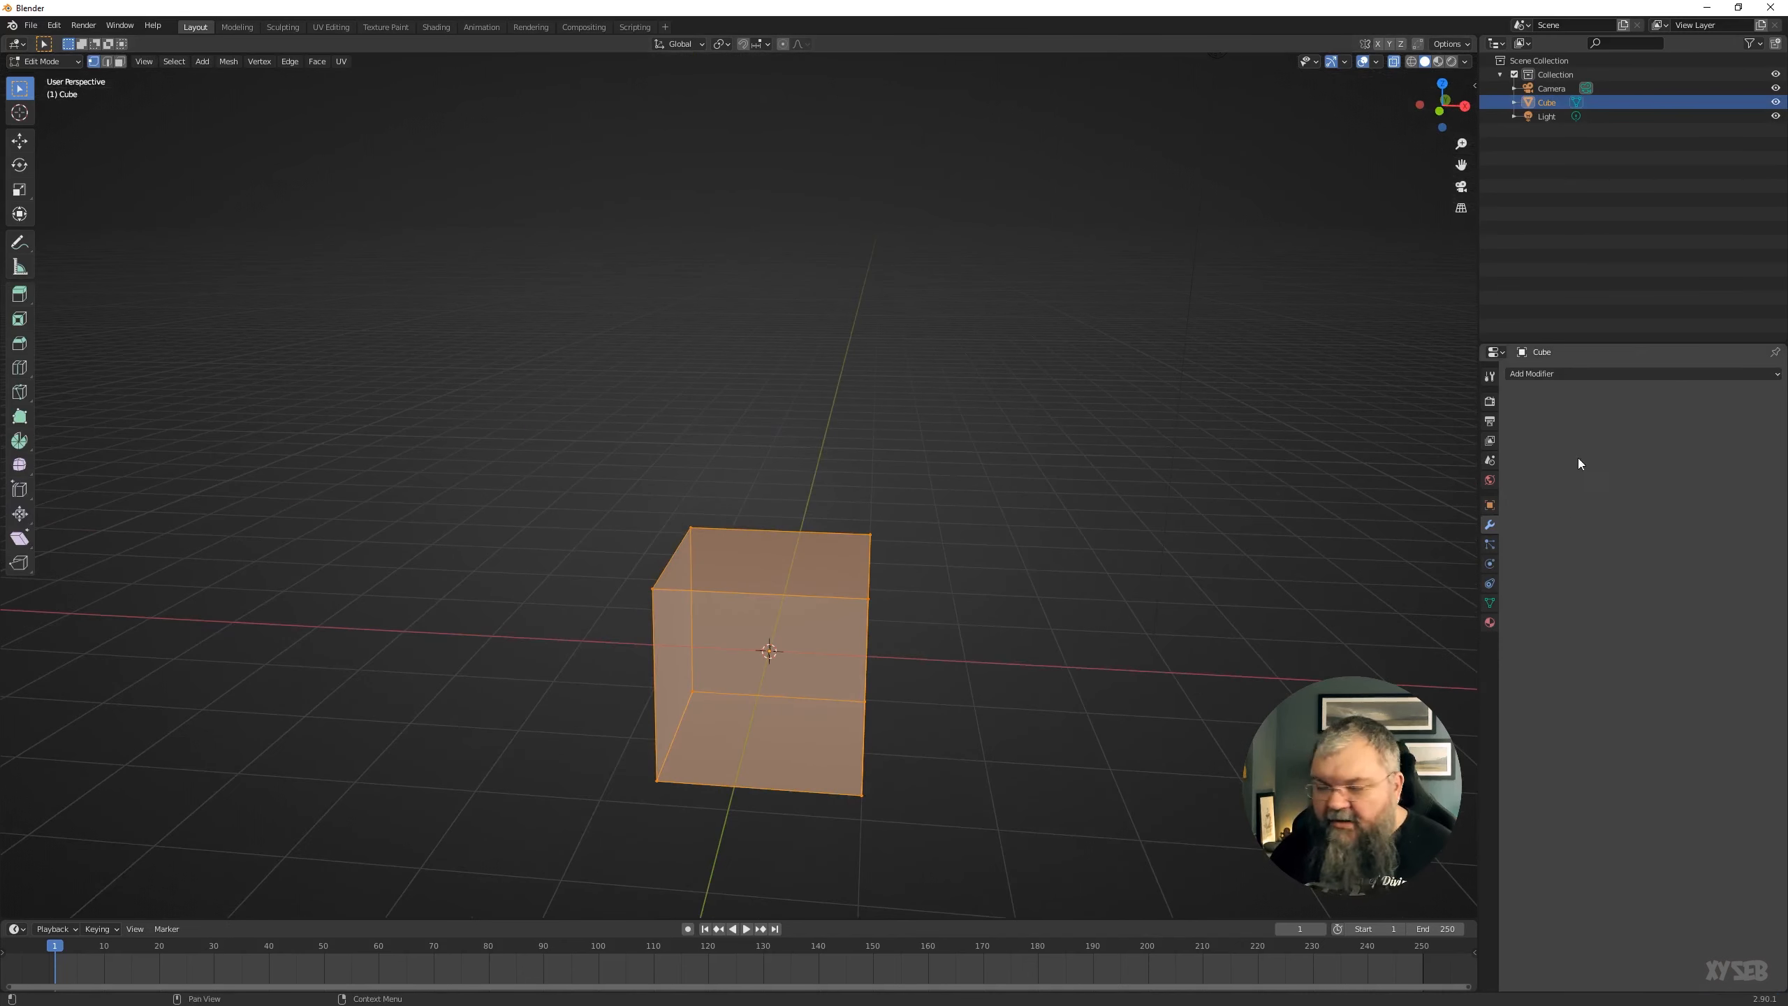
middle_drag(982, 690, 738, 566)
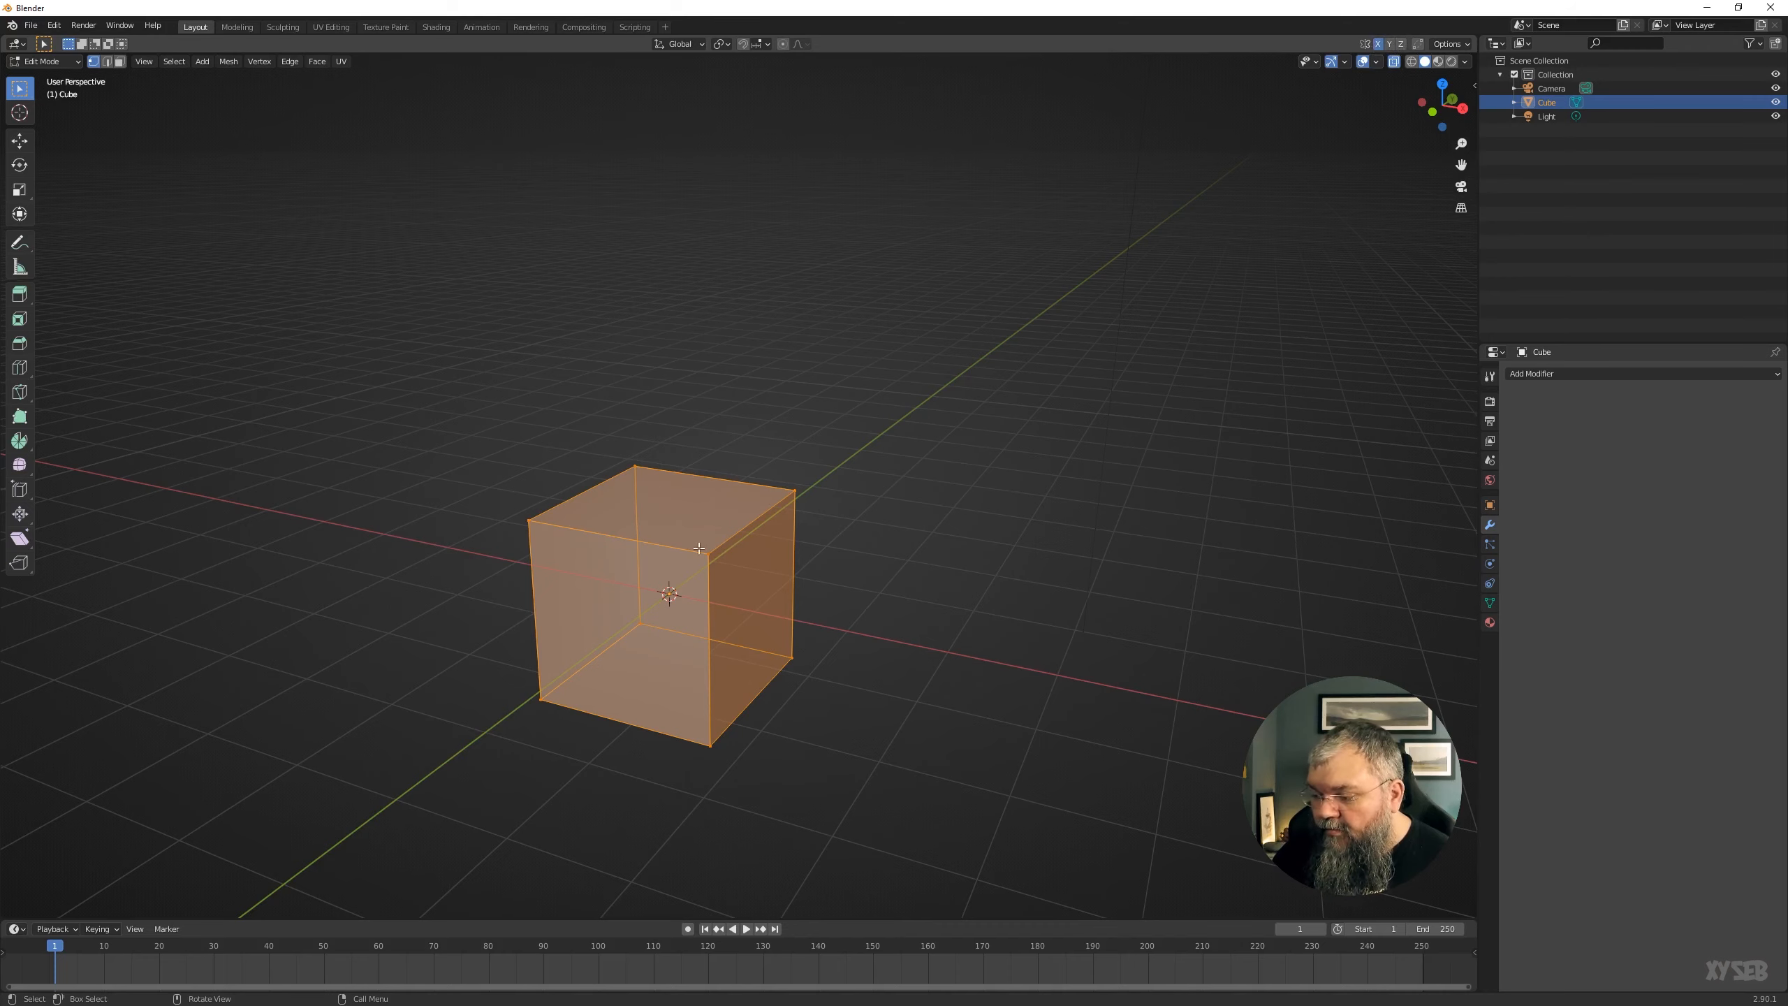
click(801, 660)
middle_drag(770, 583, 802, 470)
key(g)
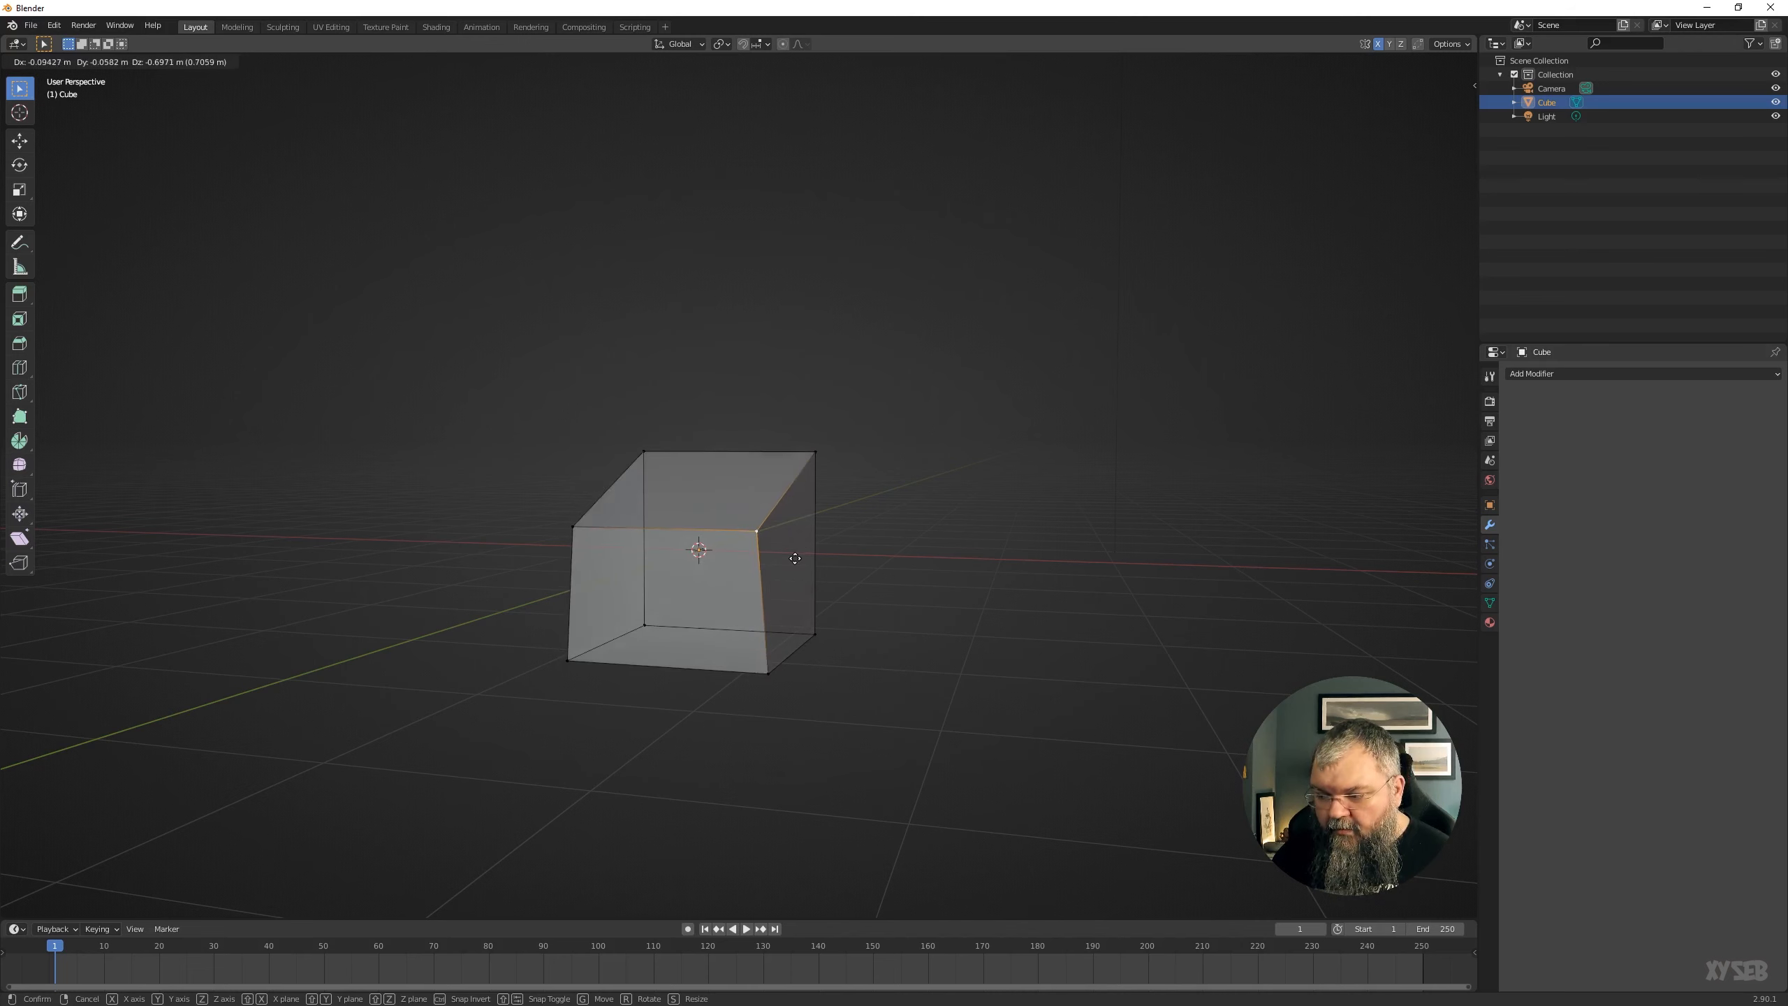
right_click(768, 538)
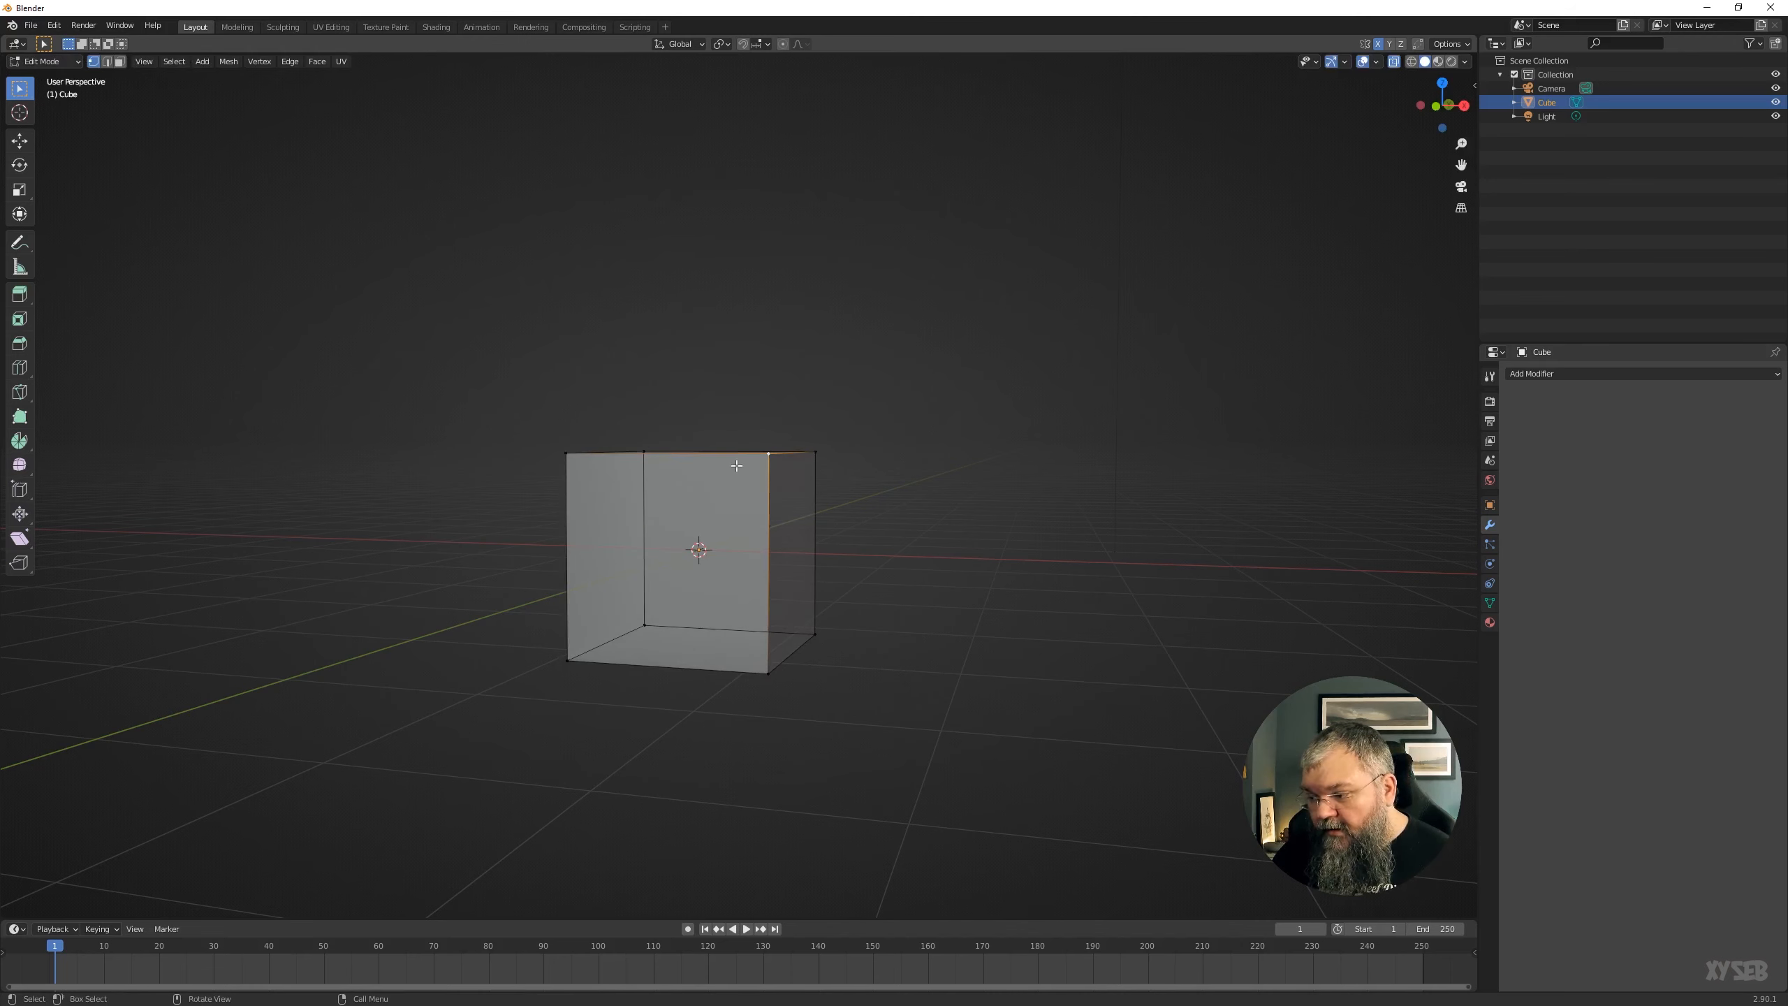
middle_drag(595, 439, 720, 589)
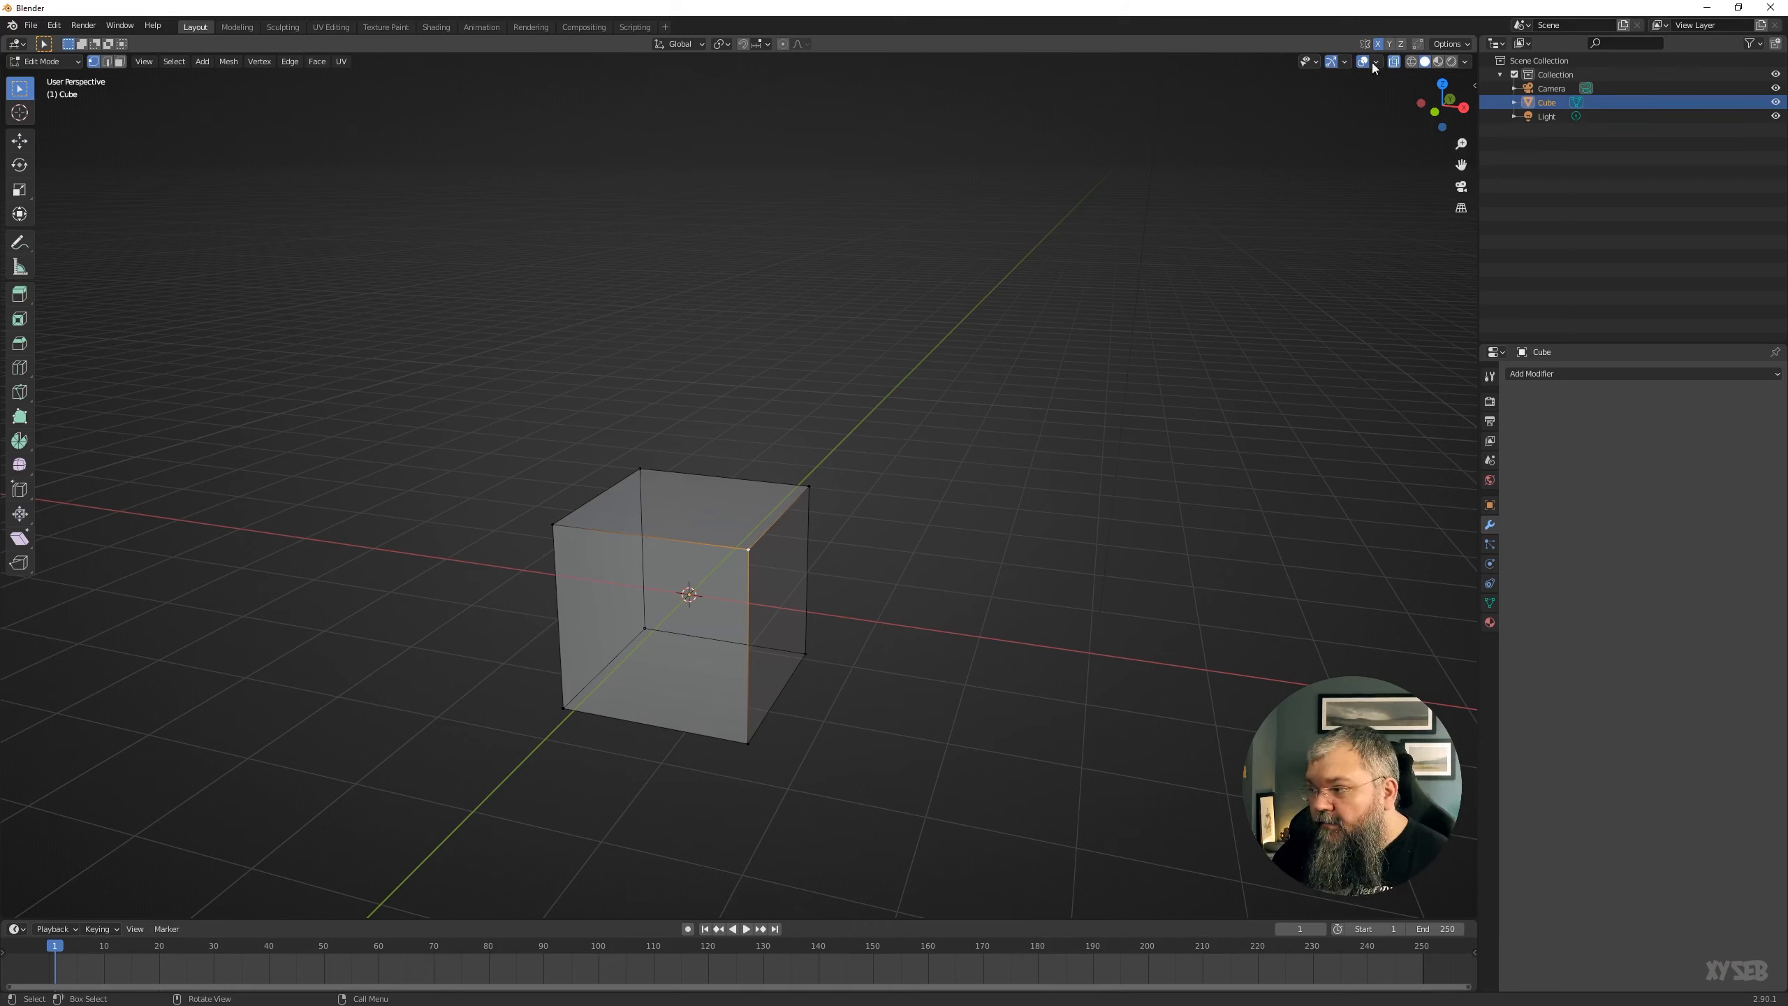
Add Y and Z mesh symmetry and try moving the same corner vertex twice, viewed from different sides.
click(1389, 44)
click(1401, 44)
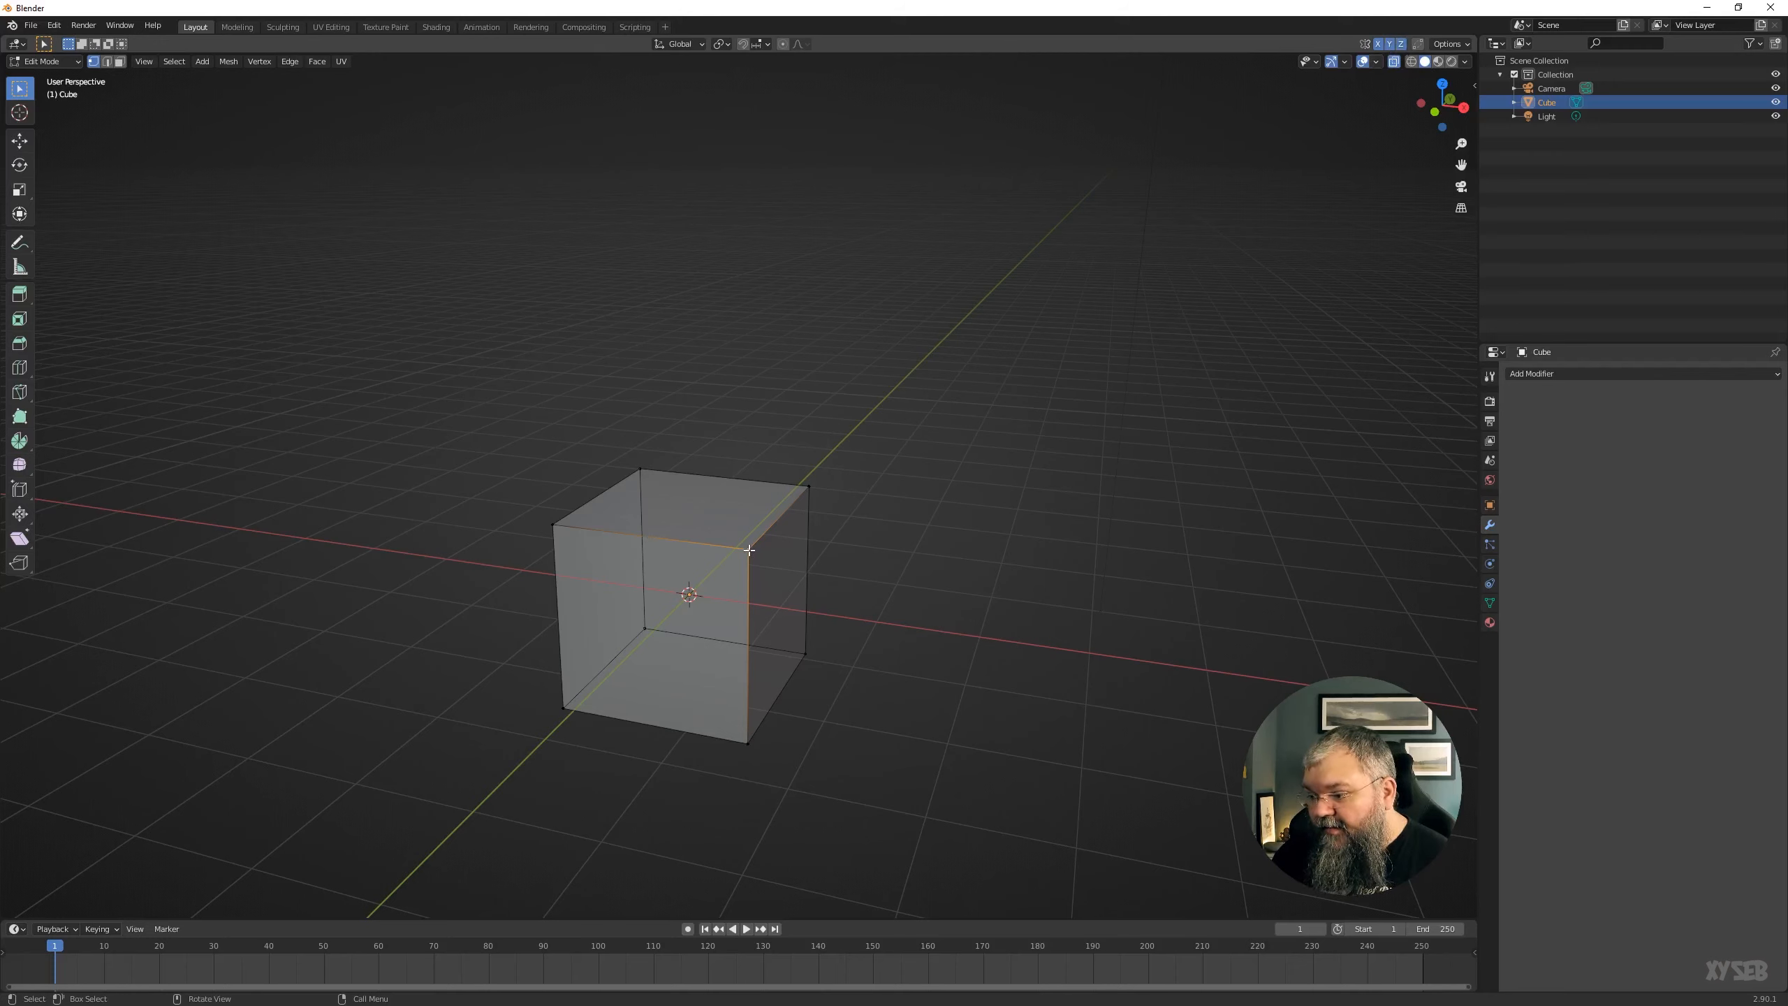
key(g)
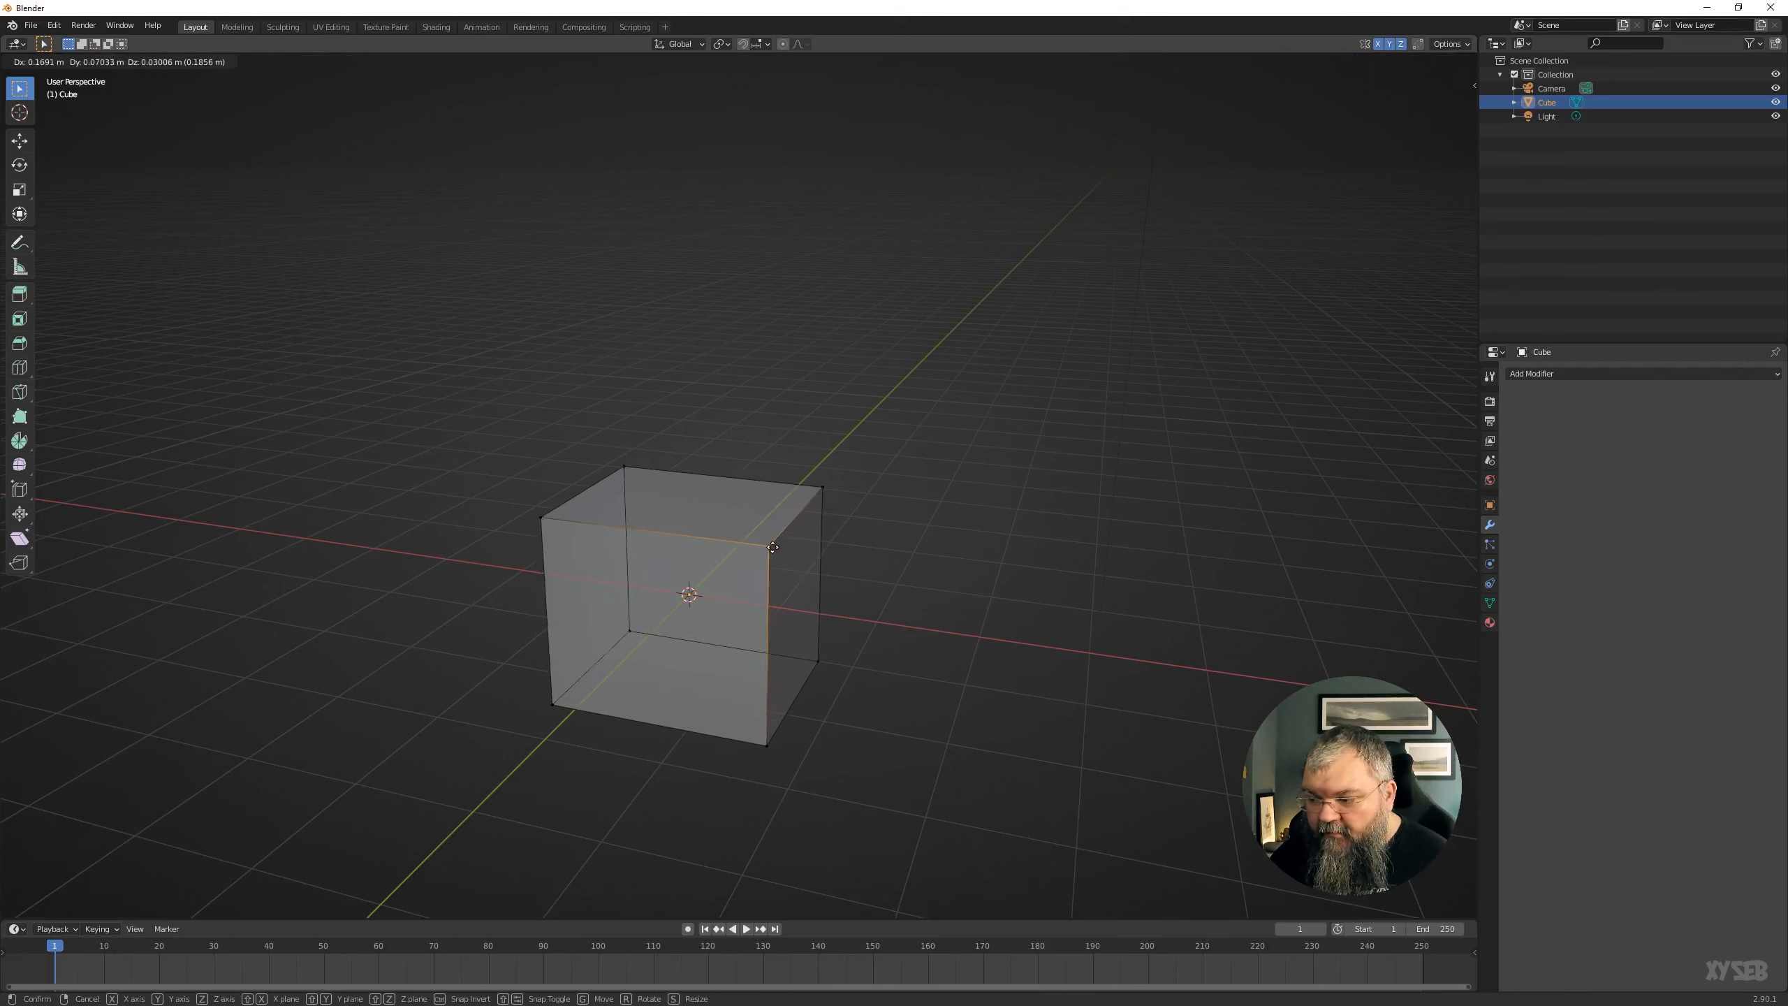
right_click(708, 580)
middle_drag(728, 613, 638, 588)
key(g)
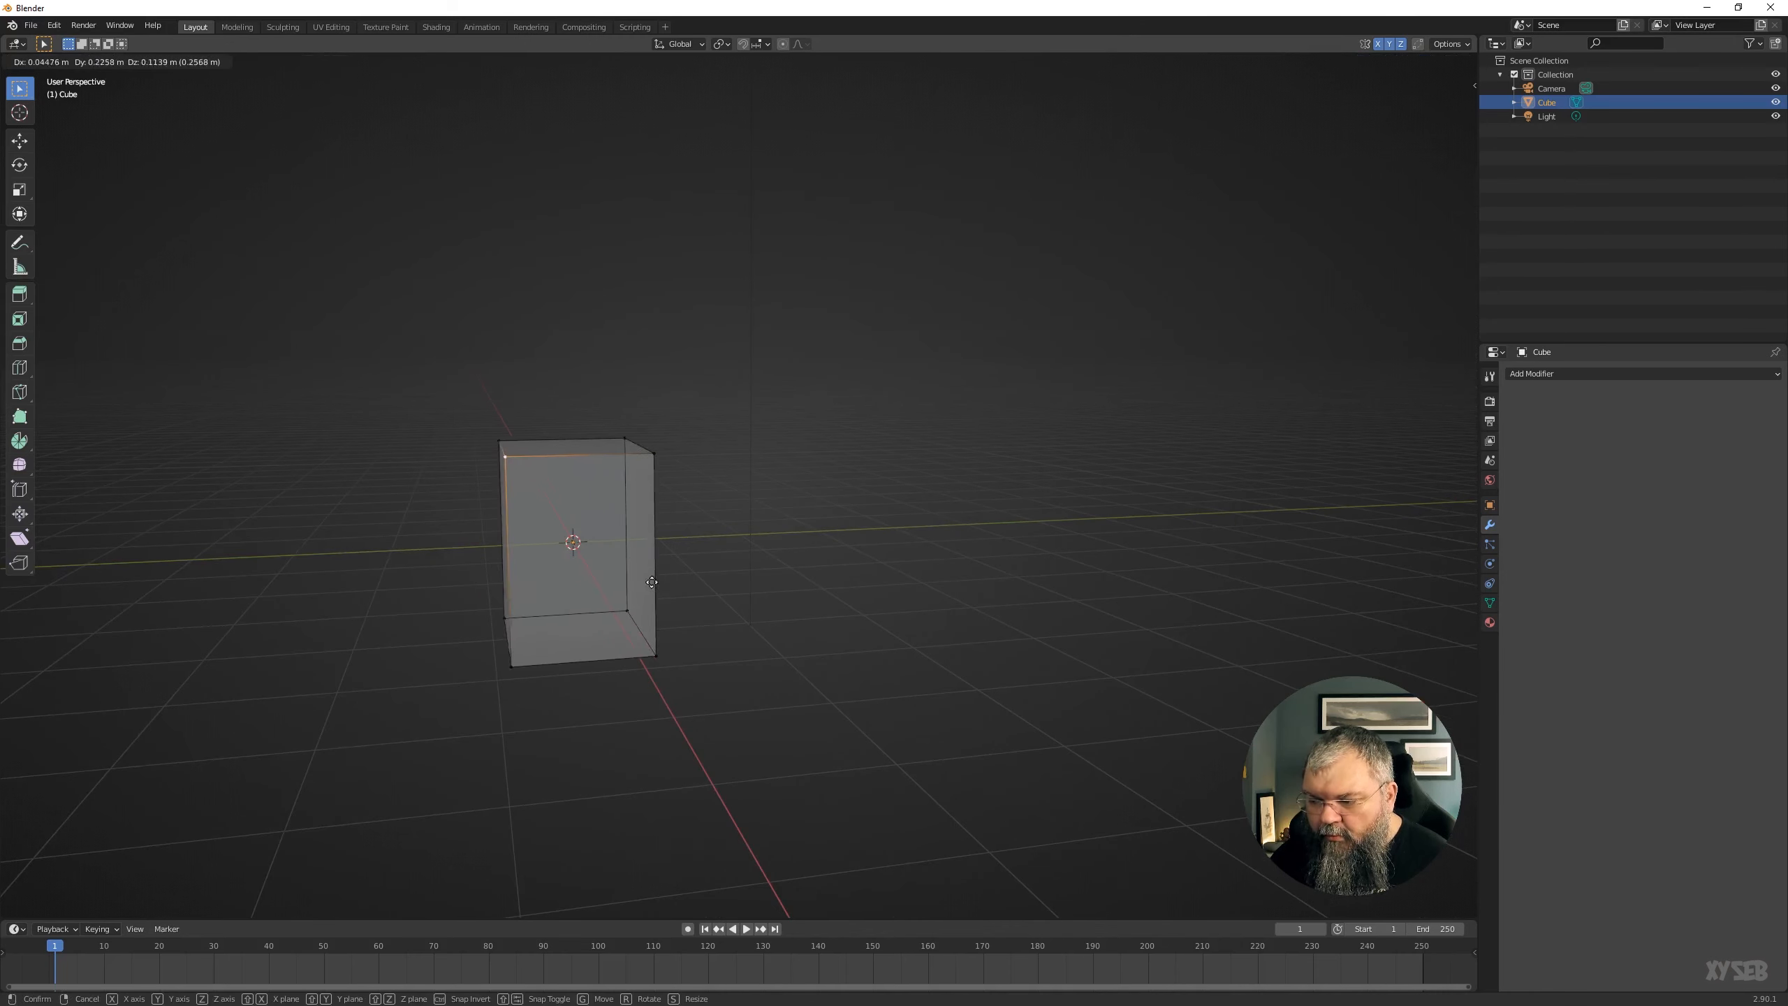
right_click(604, 579)
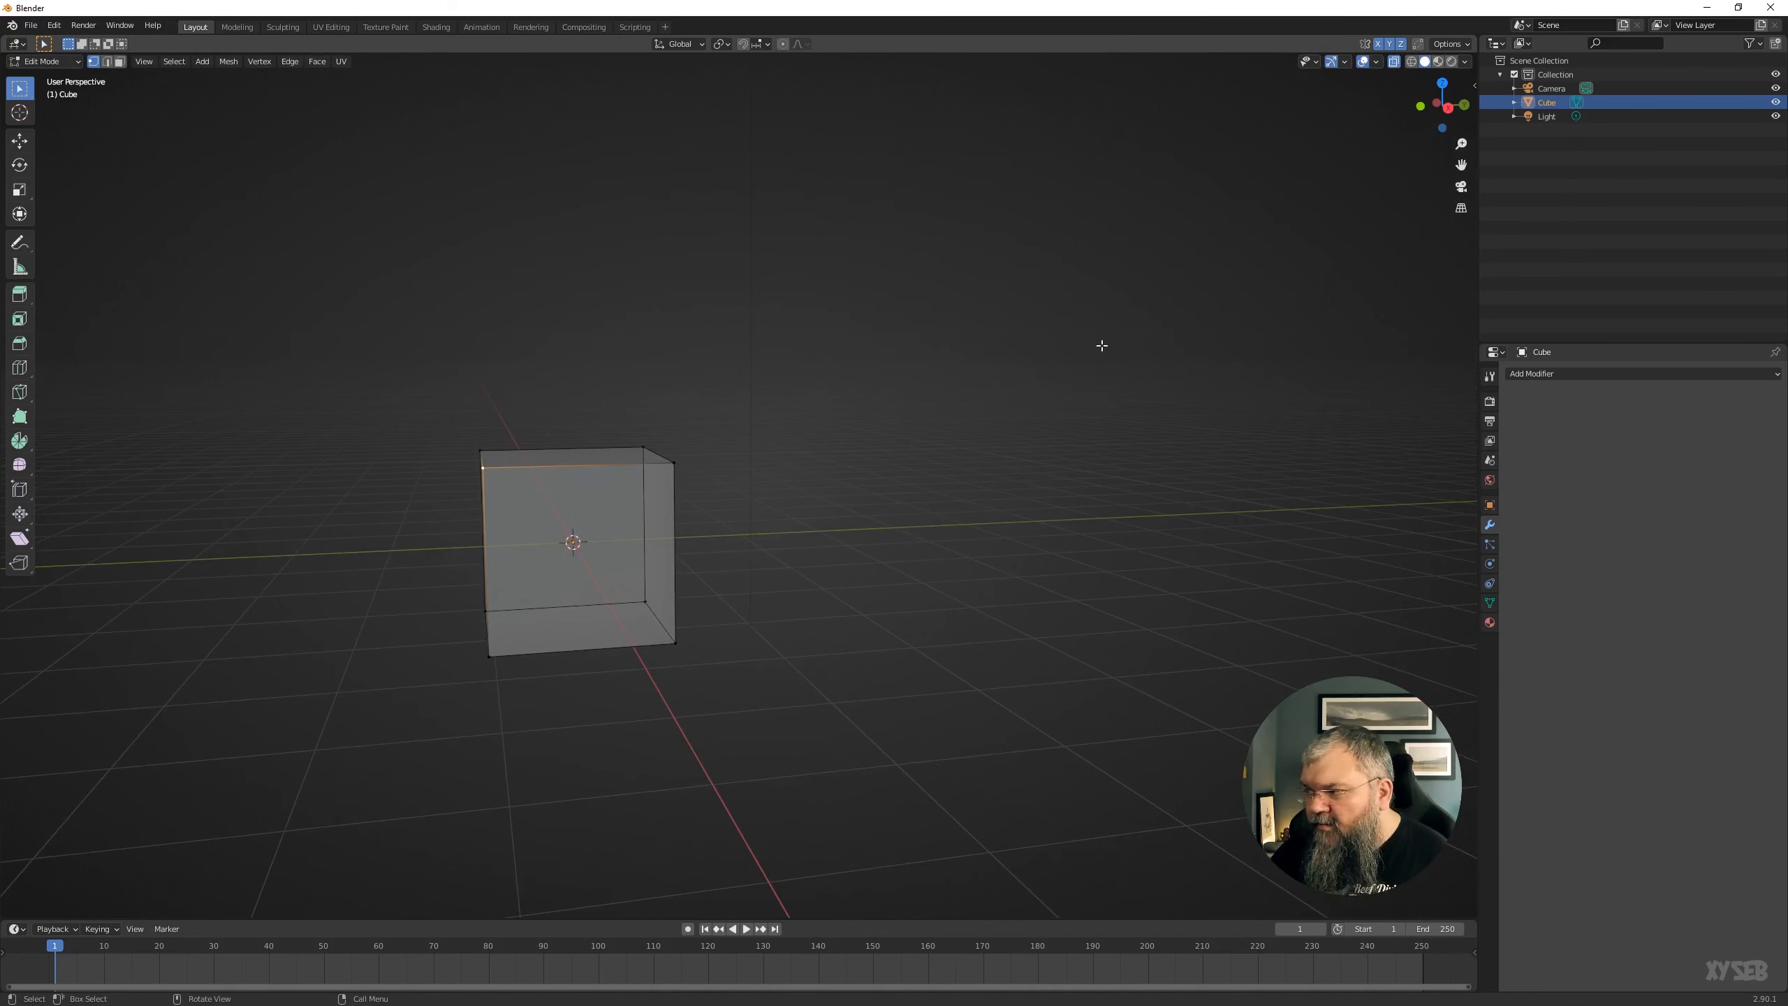
middle_drag(380, 385, 458, 407)
middle_drag(854, 211, 794, 292)
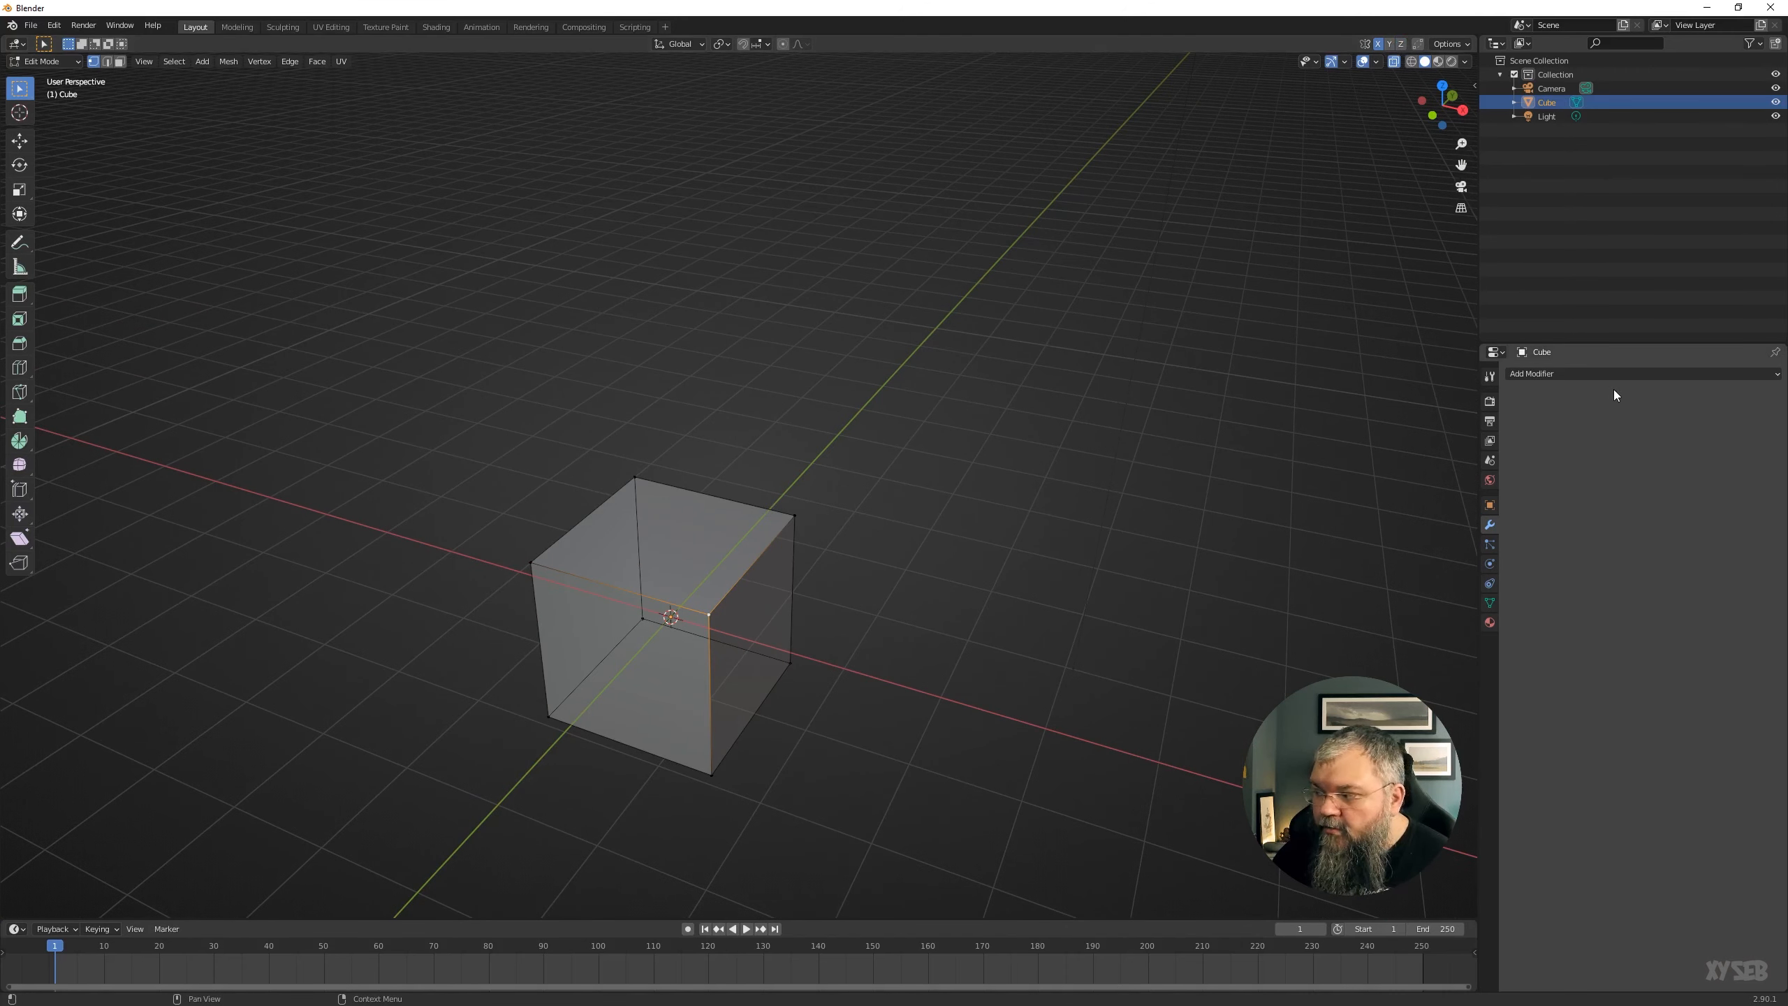
In Object Mode, move the cube along the X axis clear of the origin and add an empty at the world origin.
middle_drag(630, 636, 833, 515)
key(a)
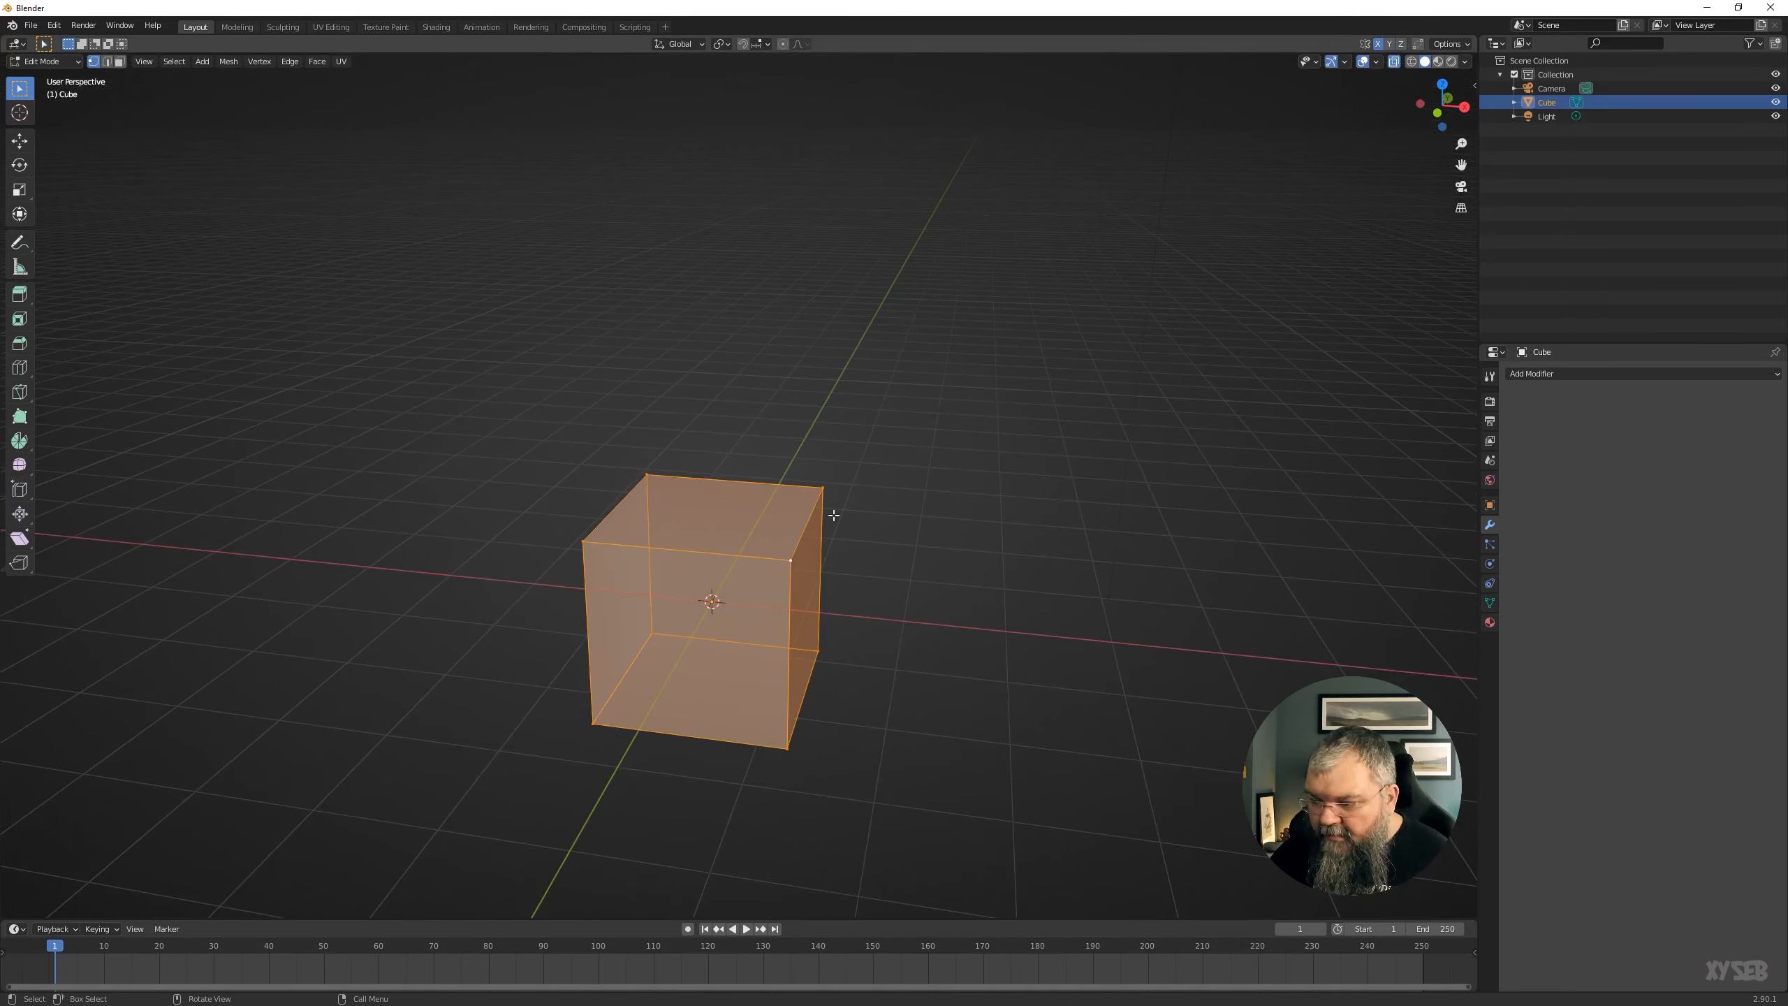
key(Tab)
drag(691, 611, 924, 636)
key(shift+a)
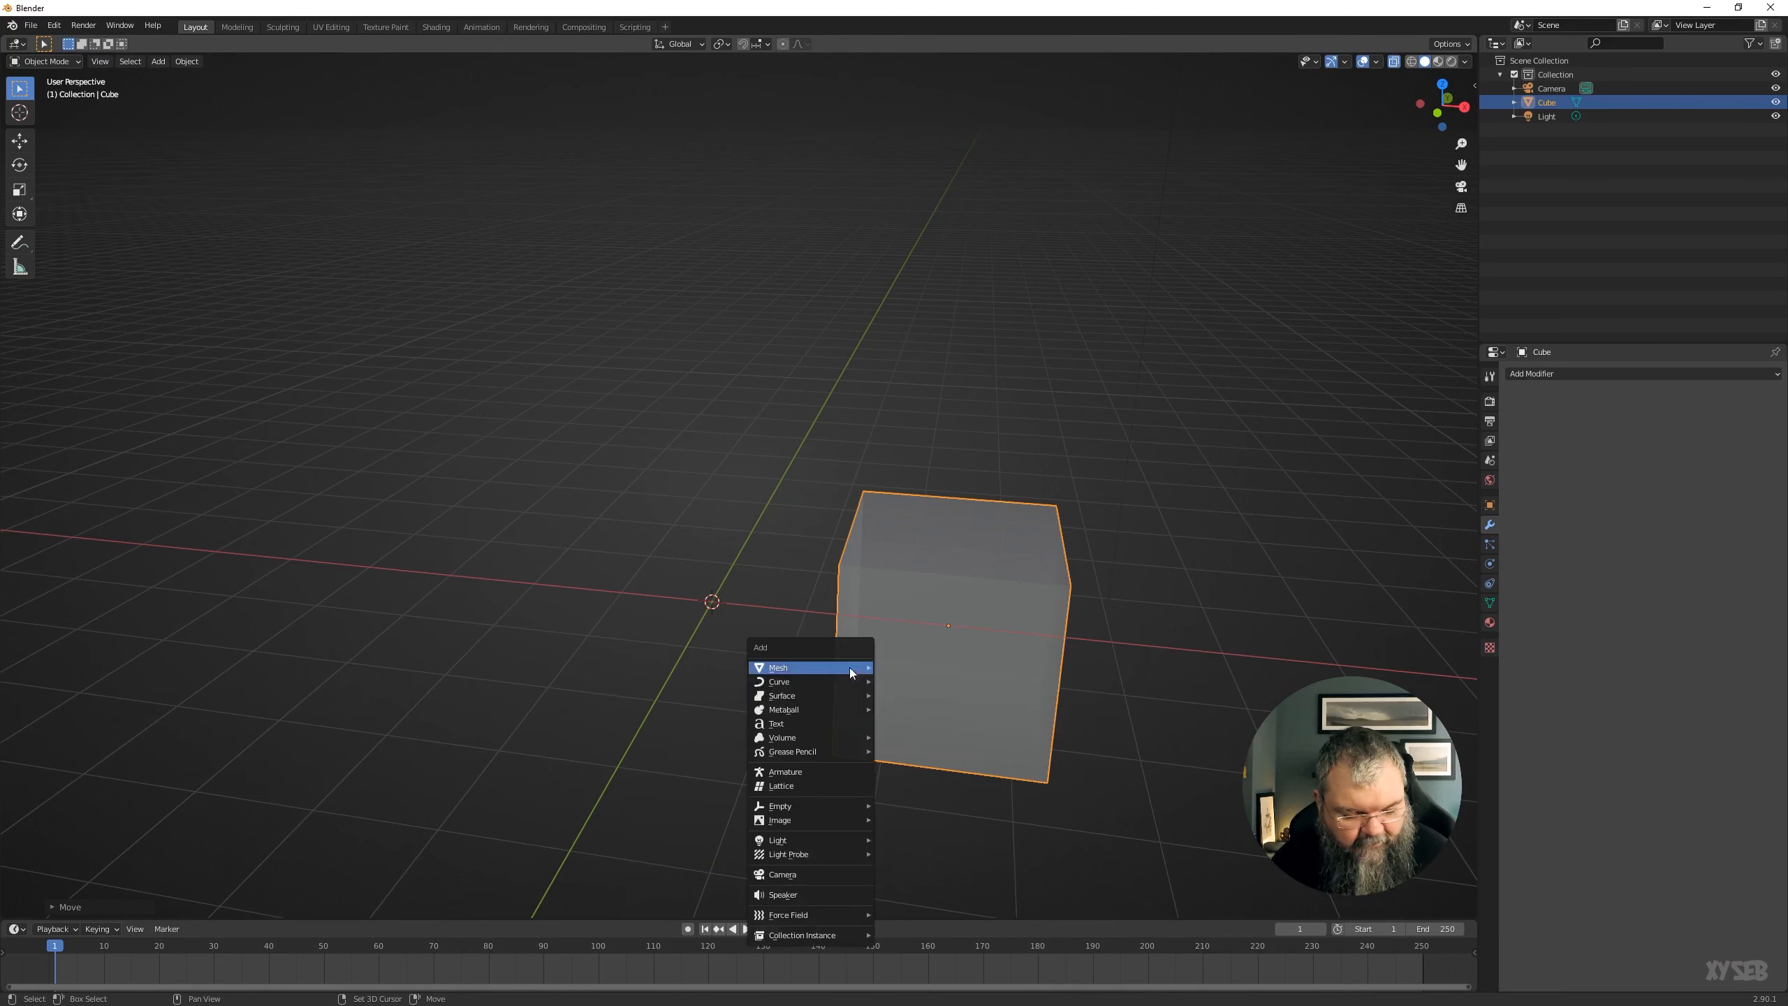
mouse_move(777, 817)
click(932, 806)
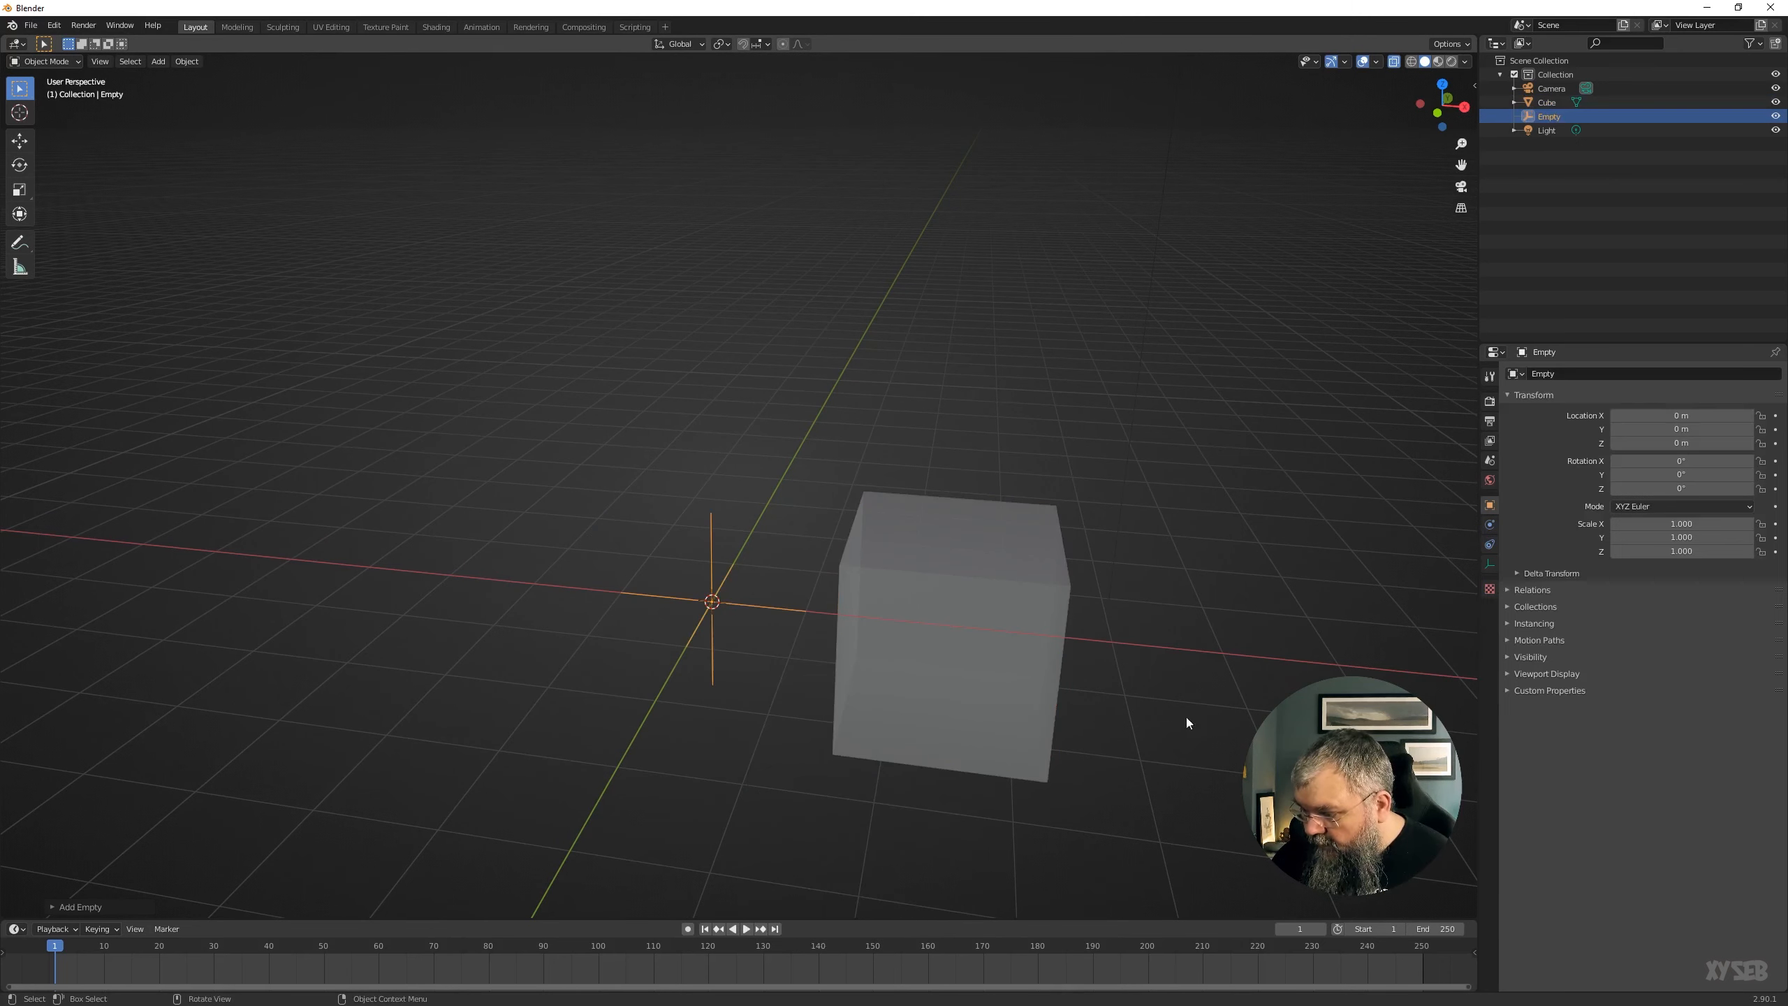
Add a Mirror modifier to the cube and pick the empty as its Mirror Object.
click(1020, 655)
click(1570, 371)
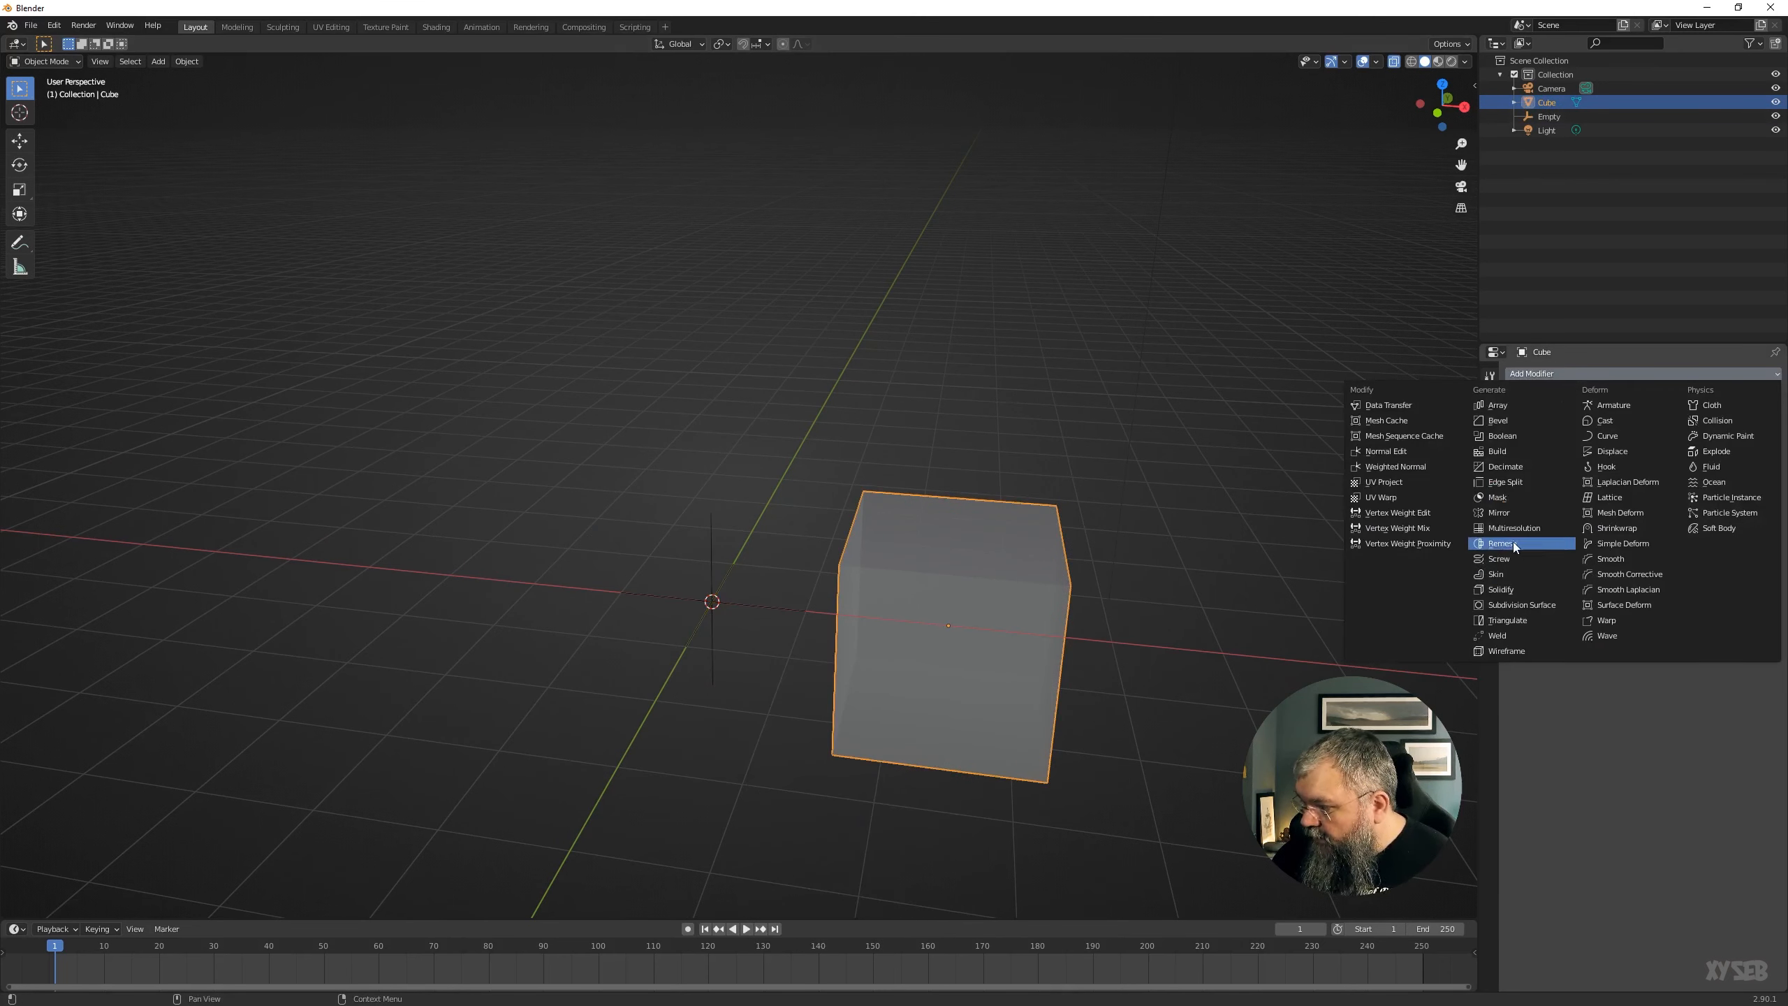
click(1506, 514)
click(1757, 470)
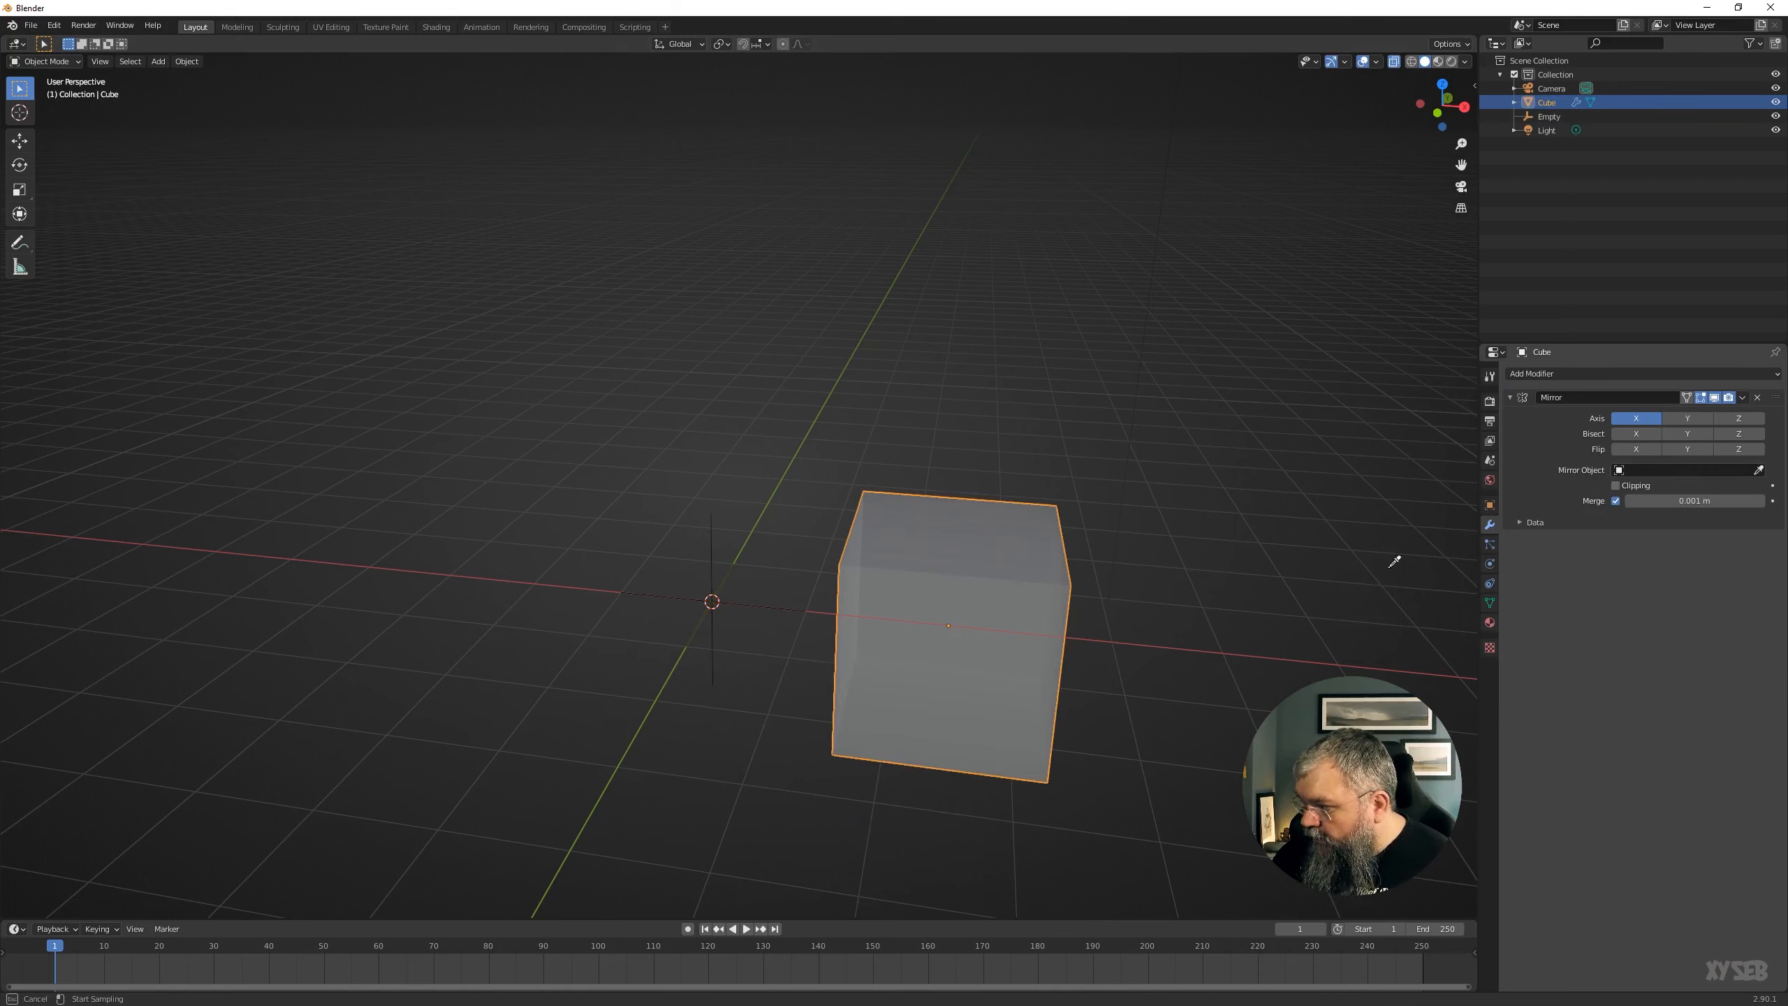
click(713, 557)
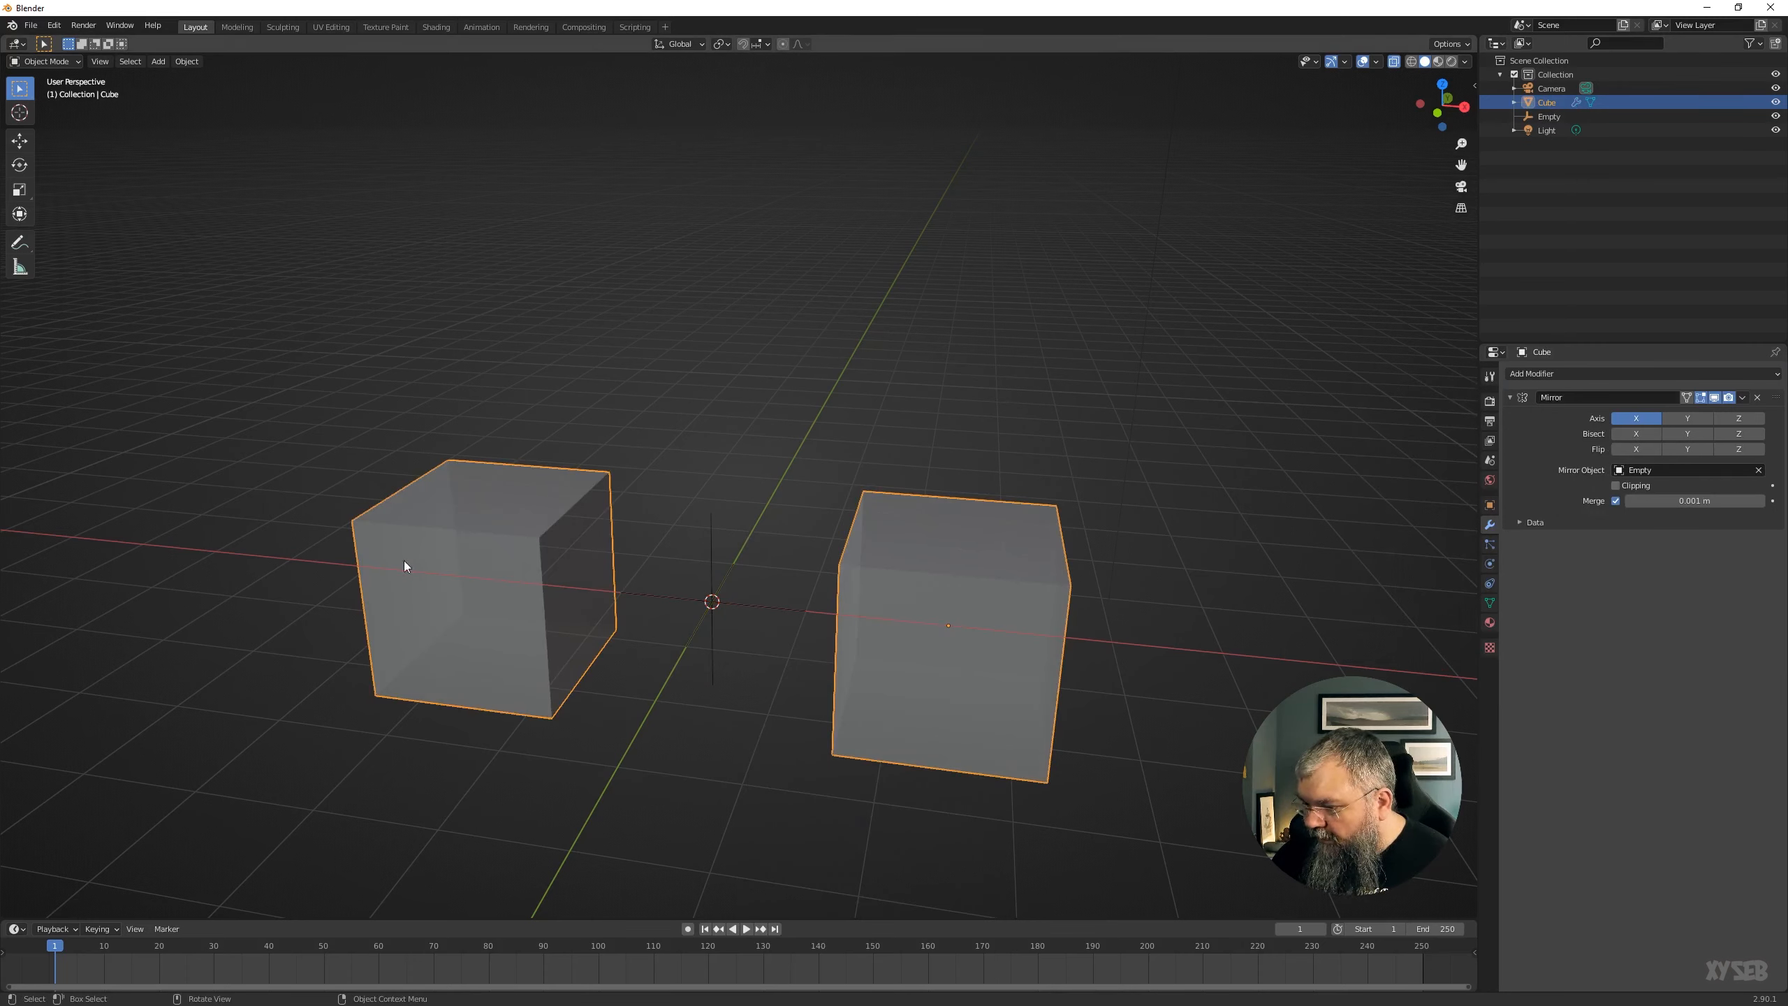
In Edit Mode, move the cube's upper front corner vertex down and inward with X symmetry active, then deselect it.
key(Tab)
click(1073, 584)
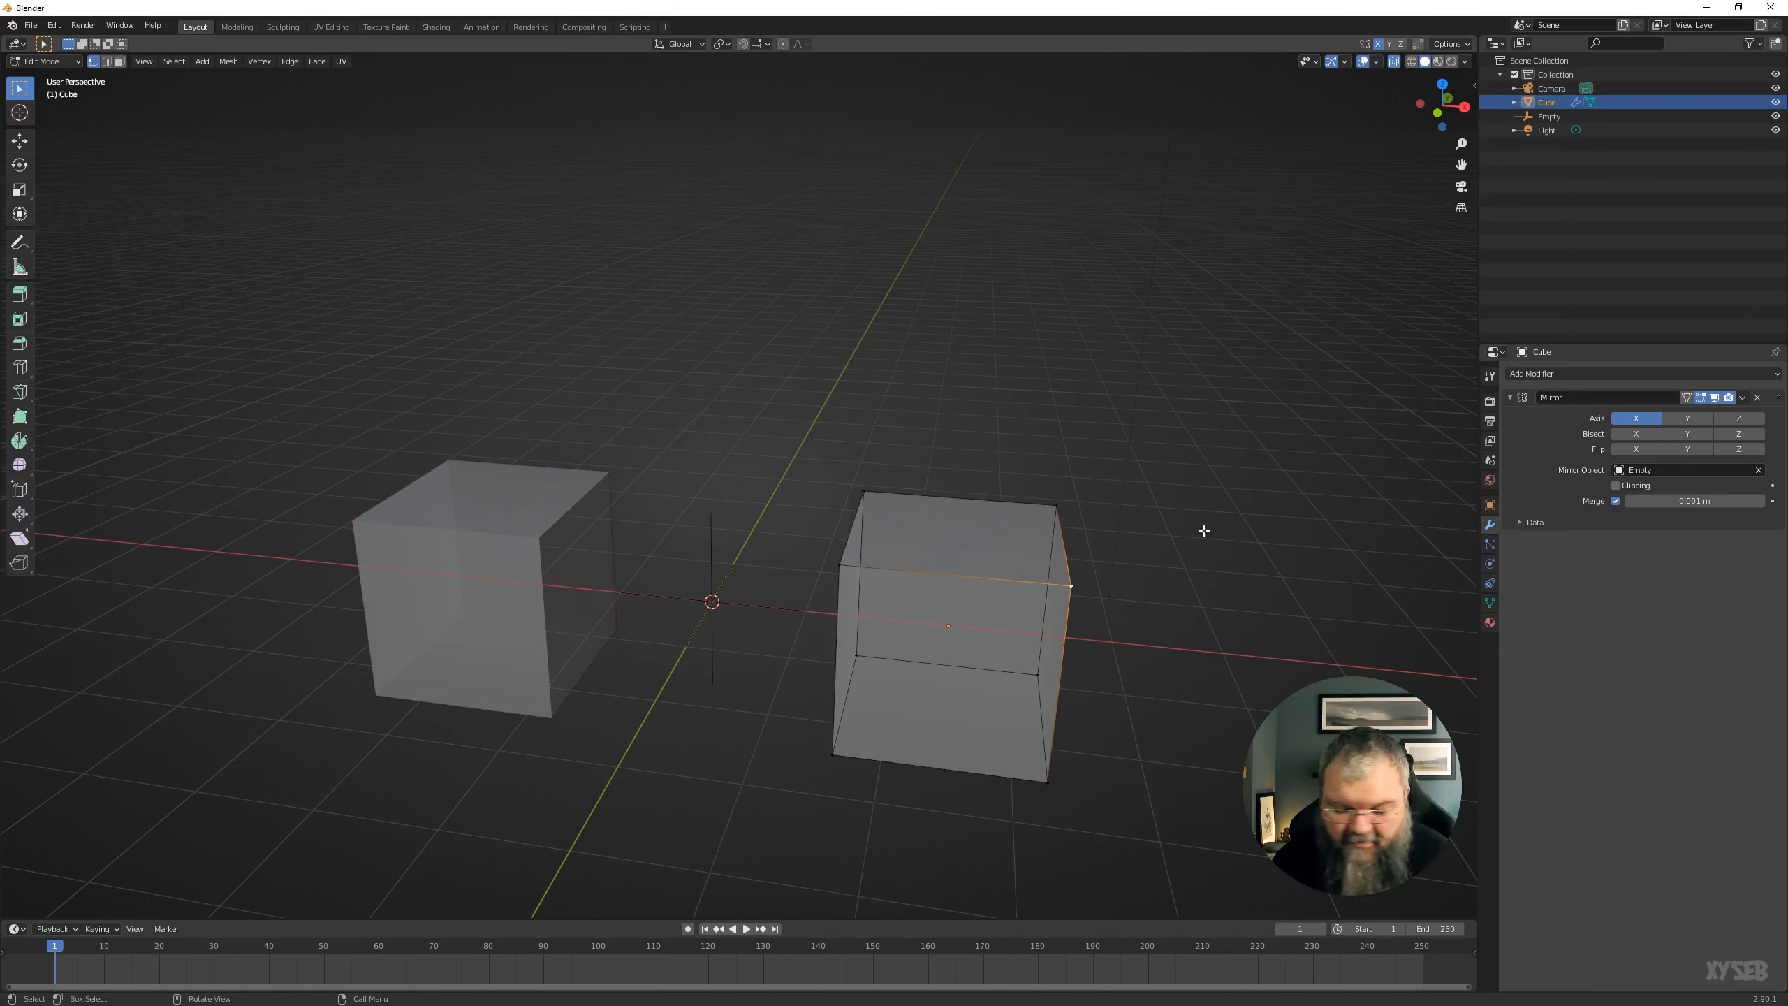
key(g)
click(1129, 612)
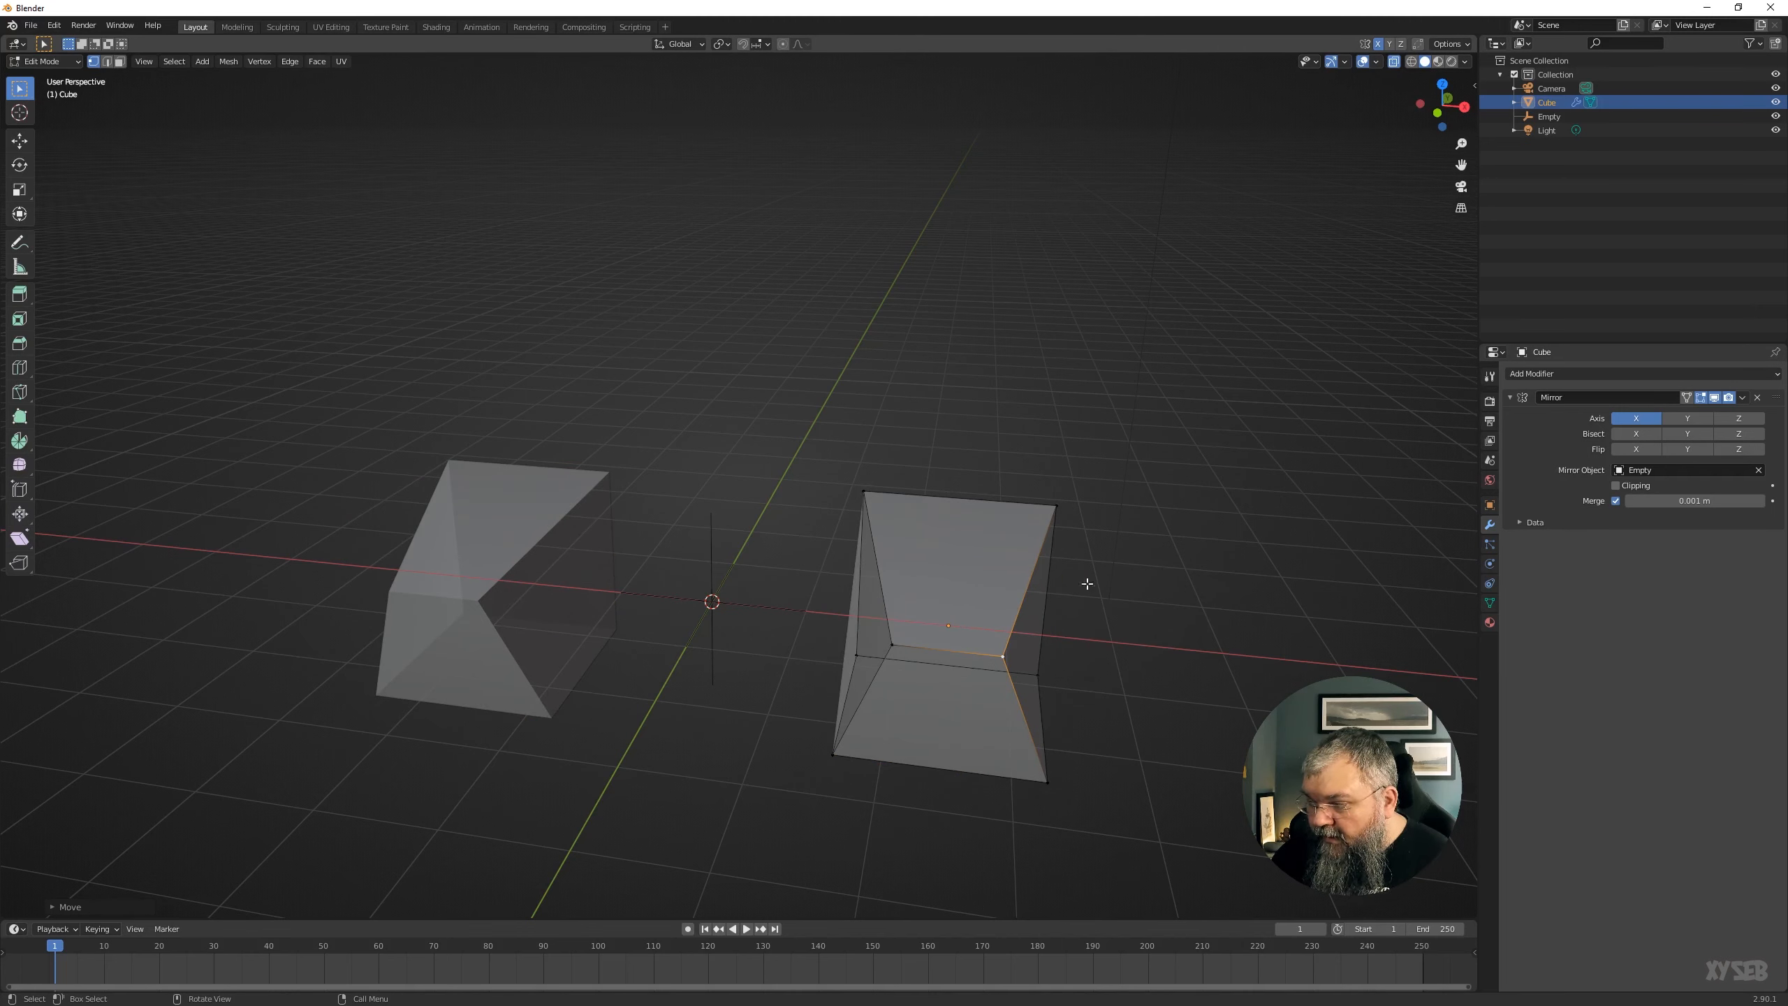
click(1061, 625)
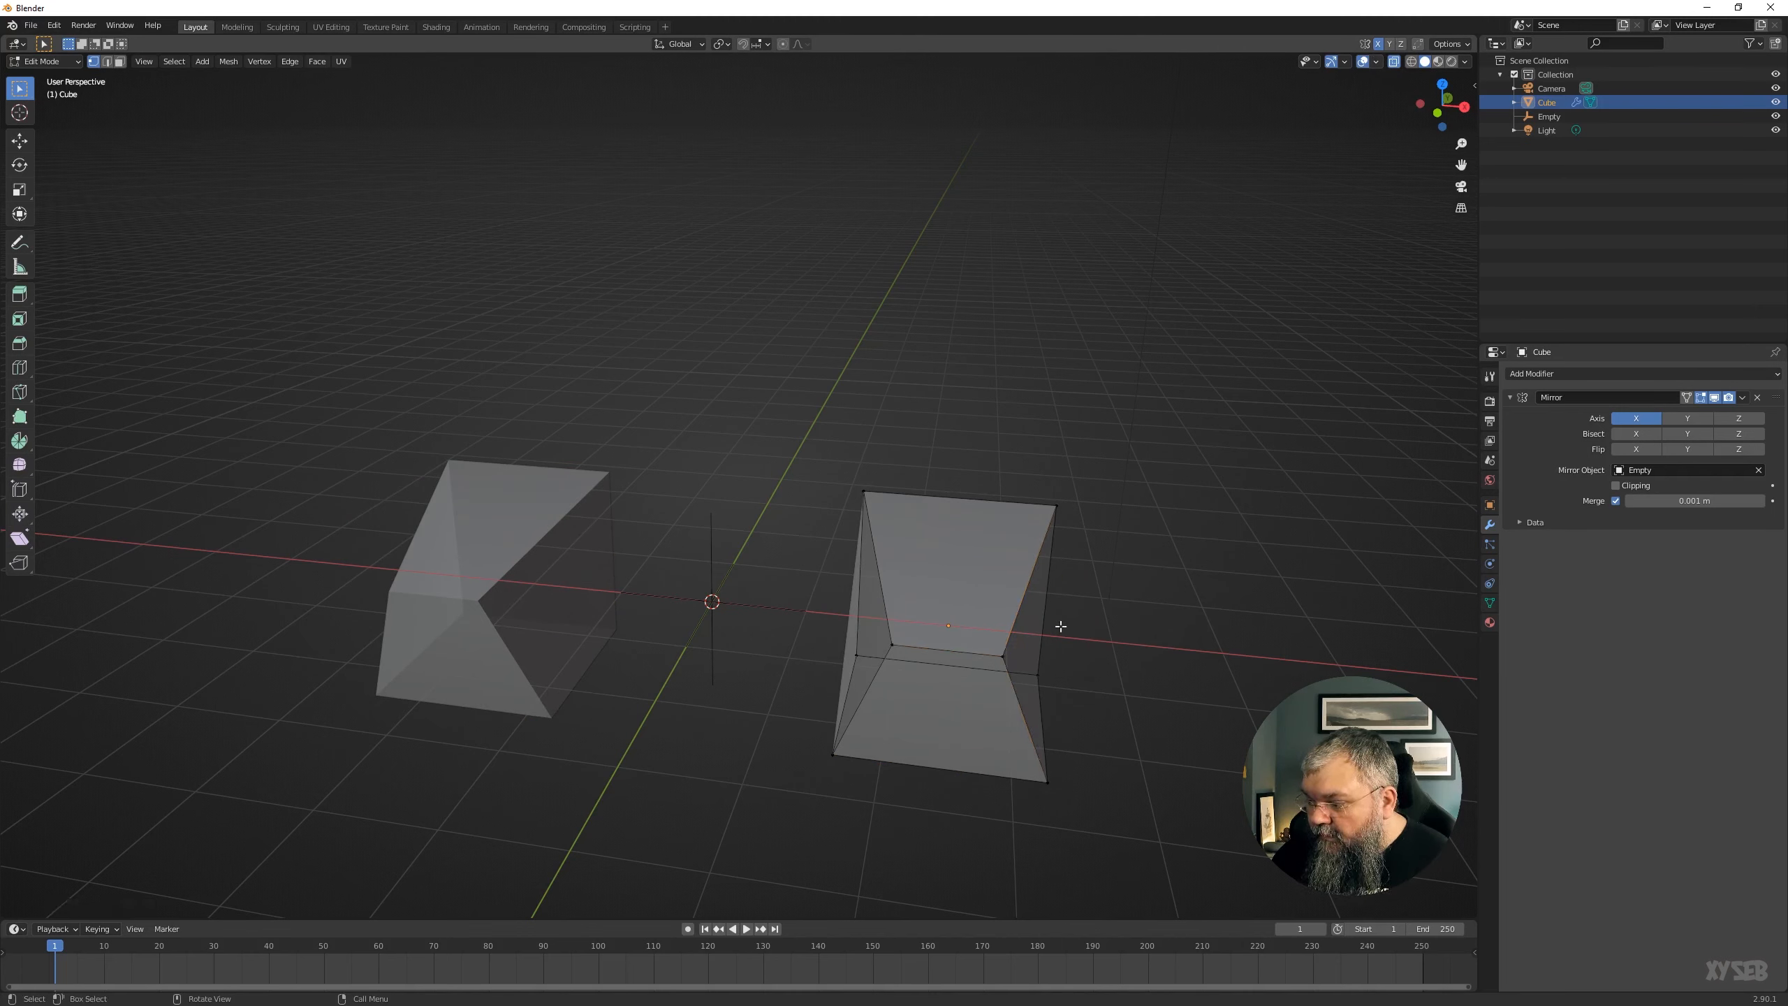
click(947, 625)
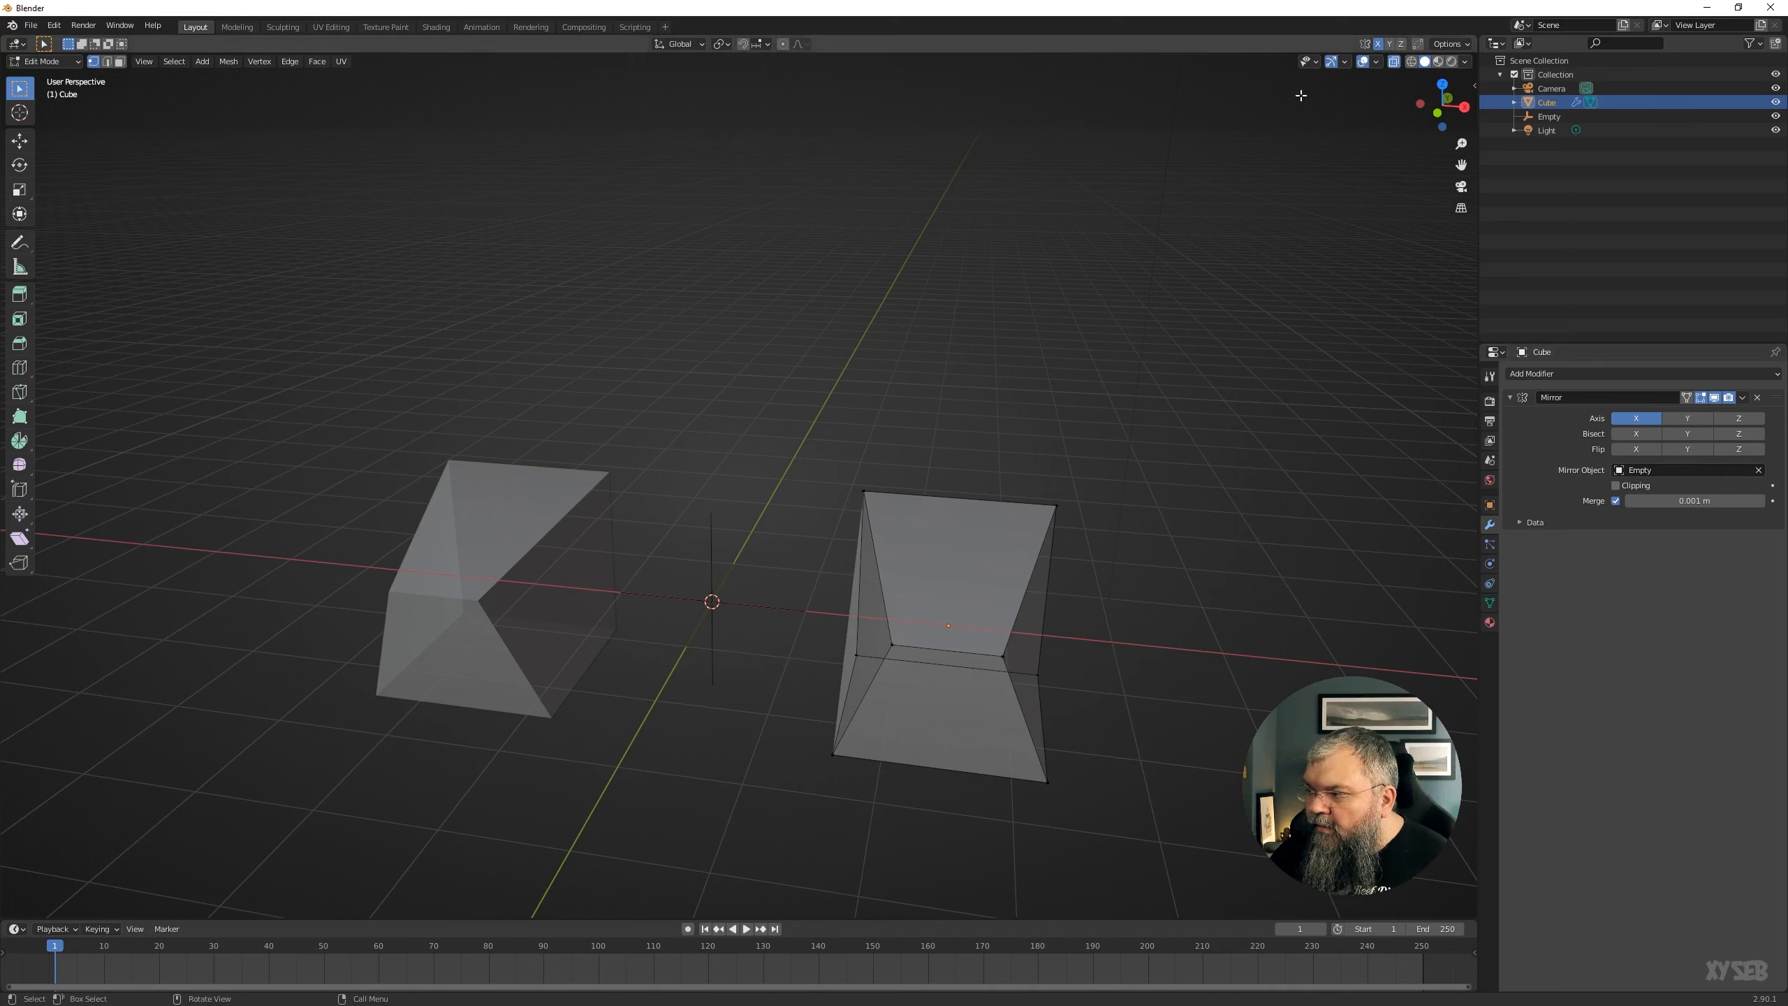
Remove the Mirror modifier from the cube and return to Object Mode.
click(1377, 44)
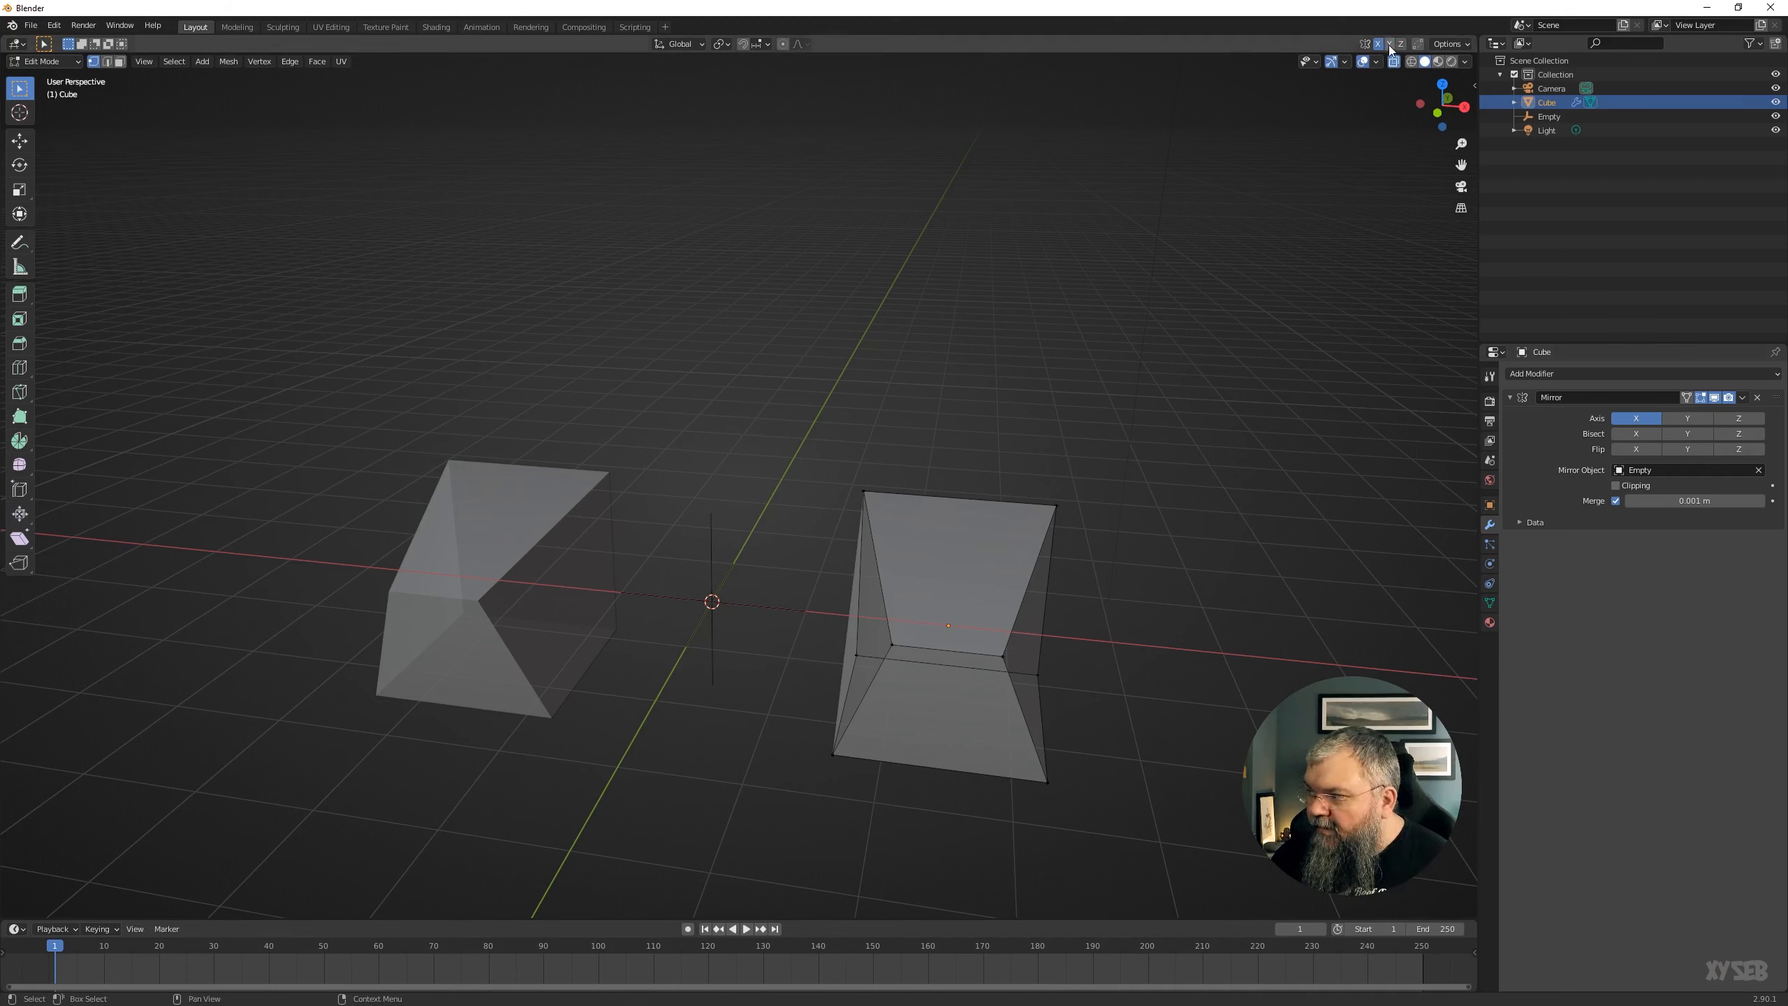
click(1759, 399)
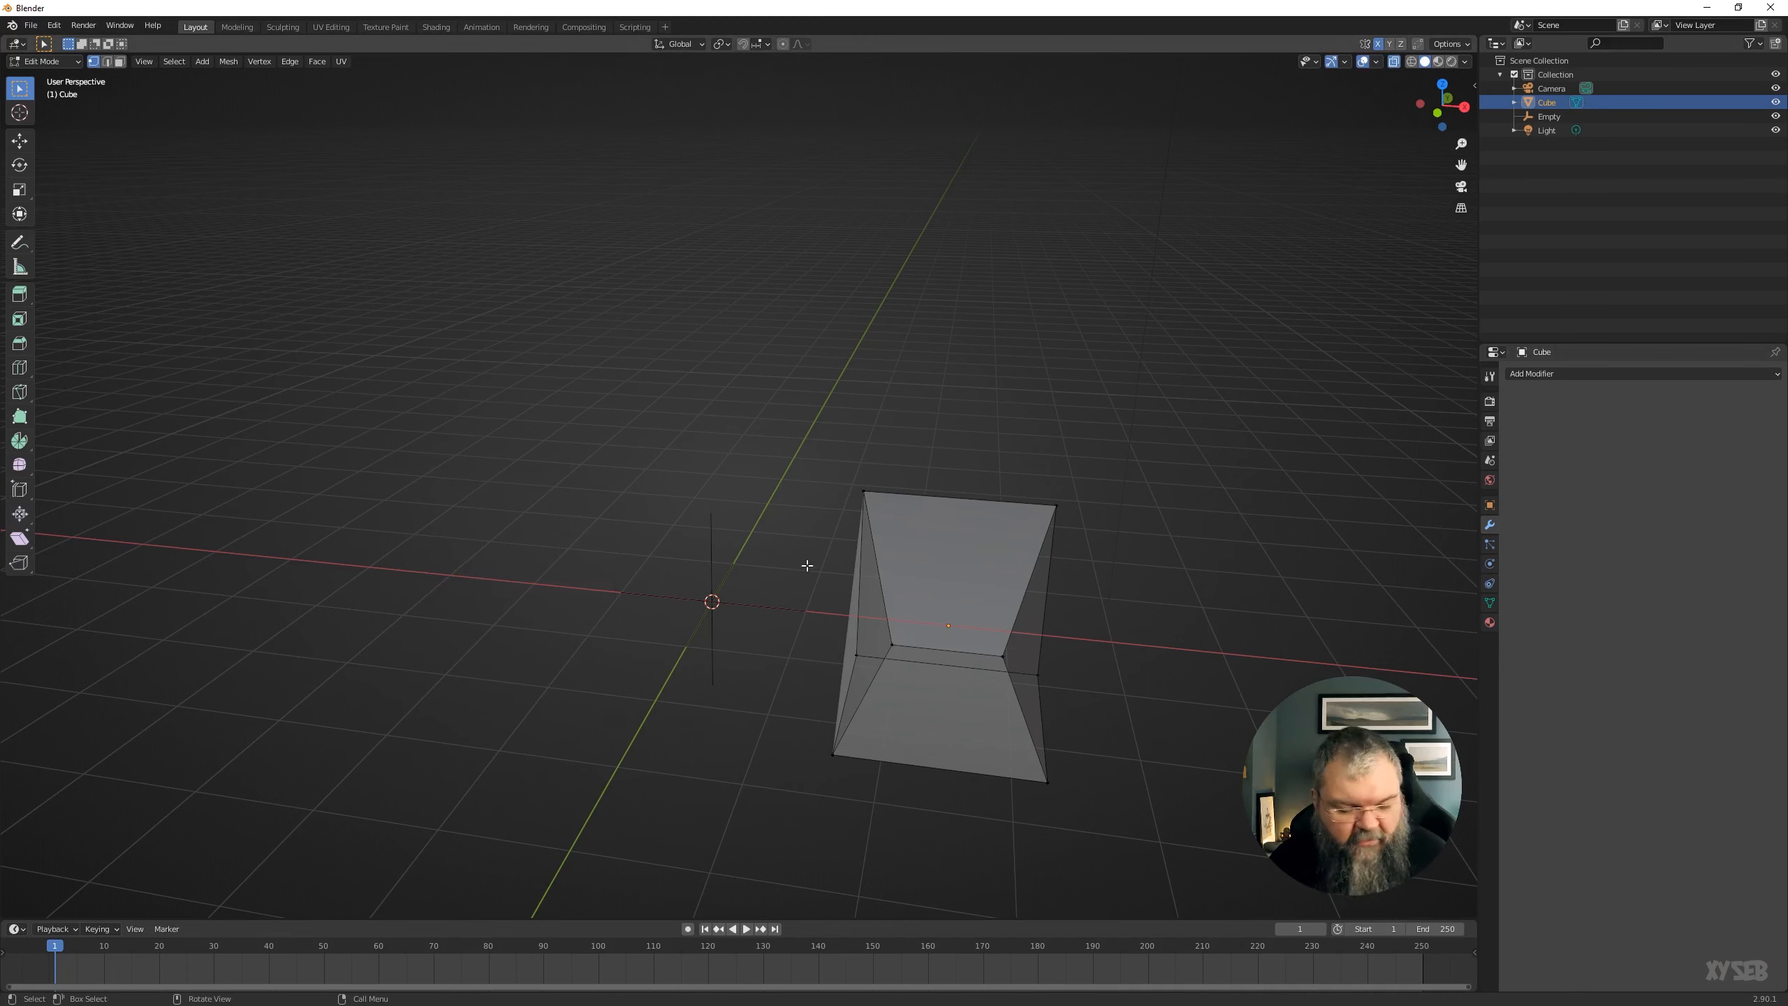
key(Tab)
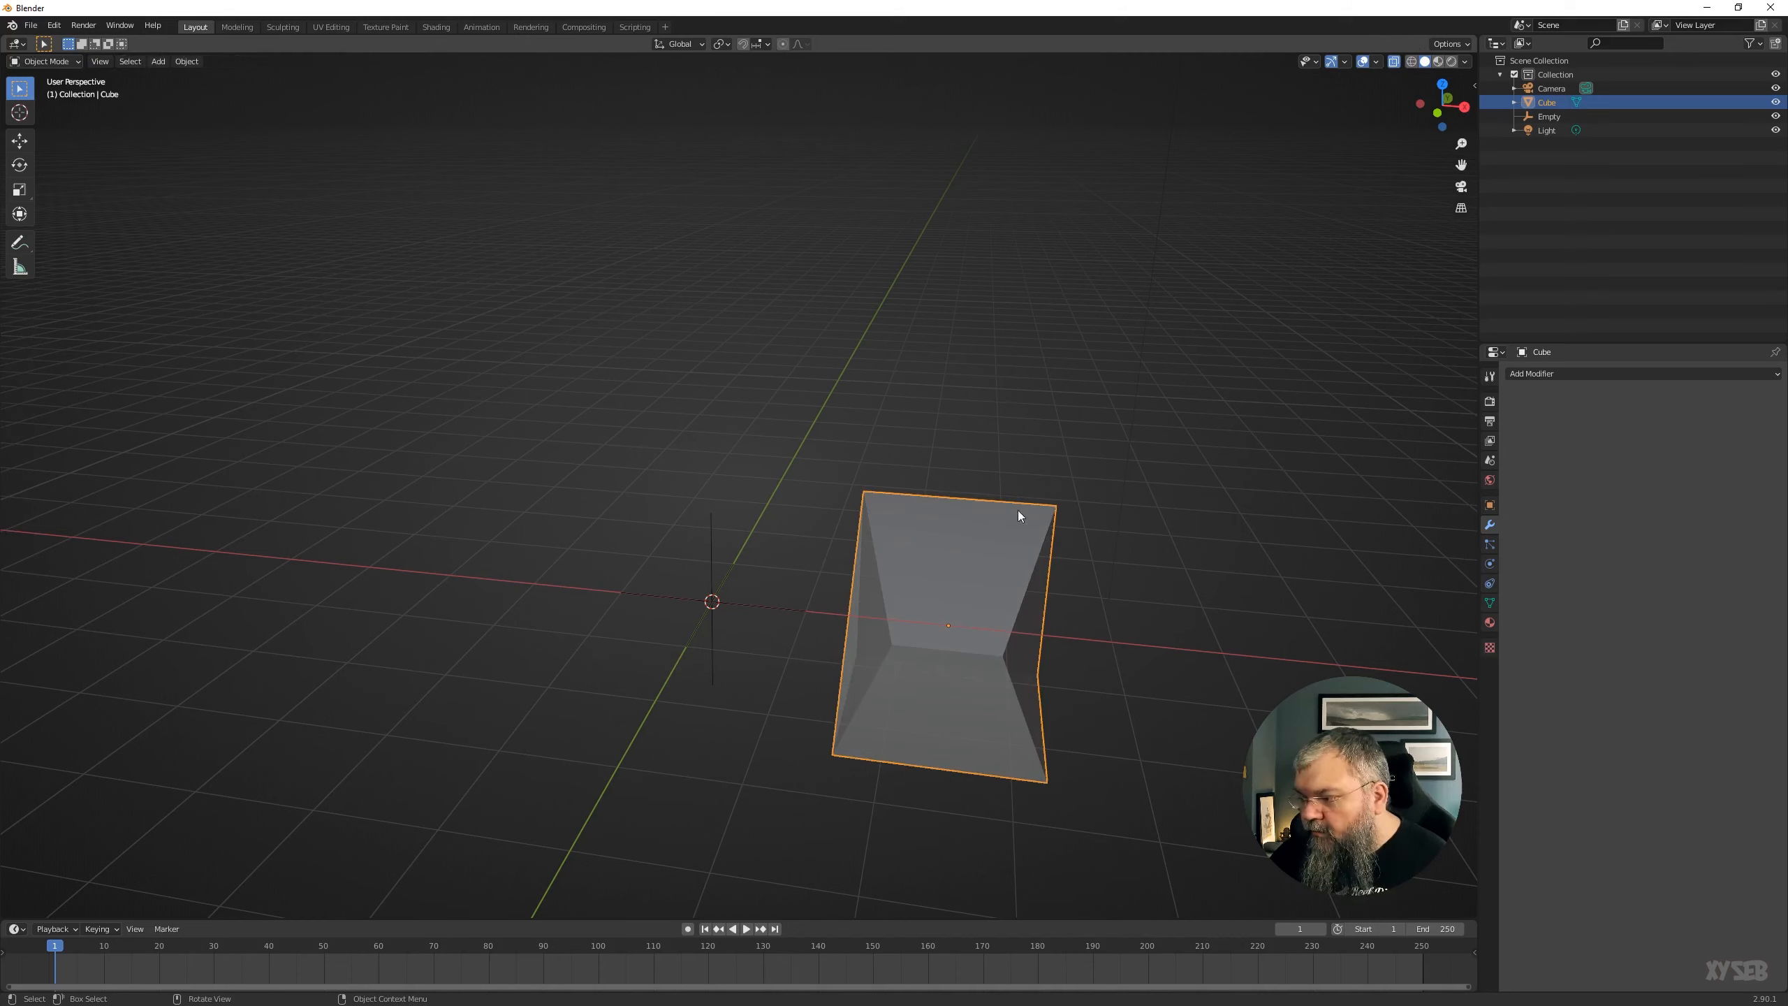
Switch to the Sculpting workspace and remesh the deformed cube with a voxel size of 0.1 m.
click(282, 26)
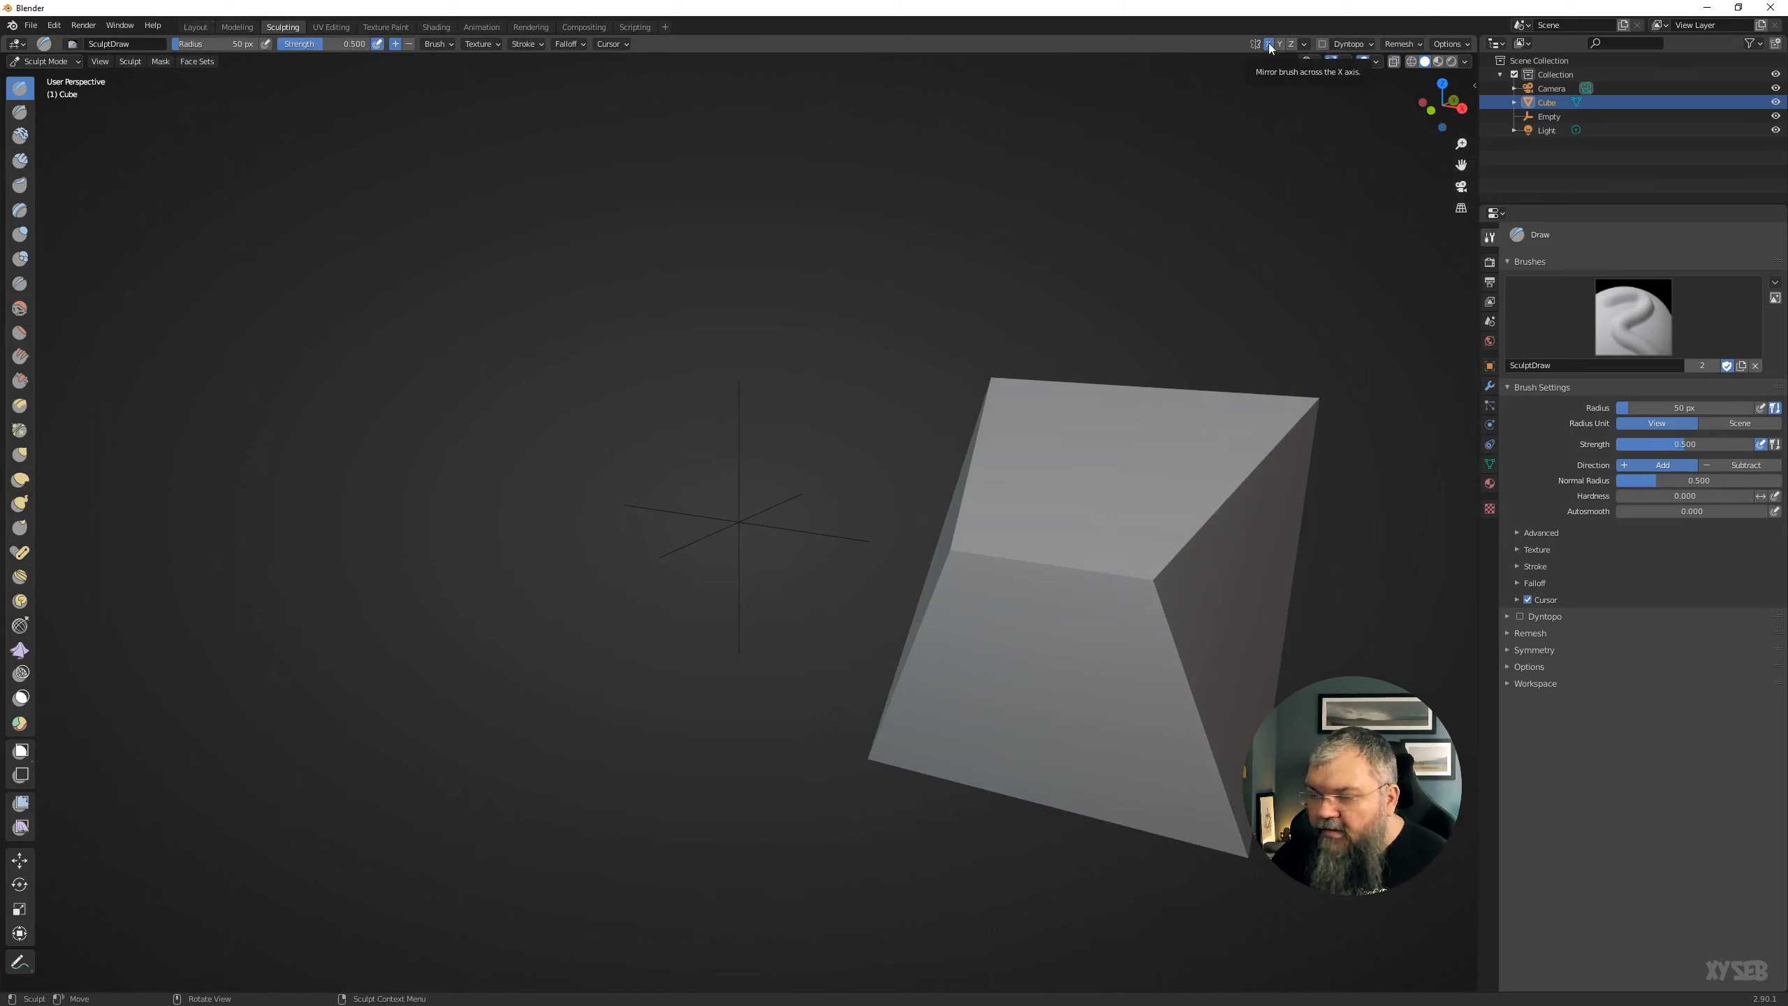
click(1402, 44)
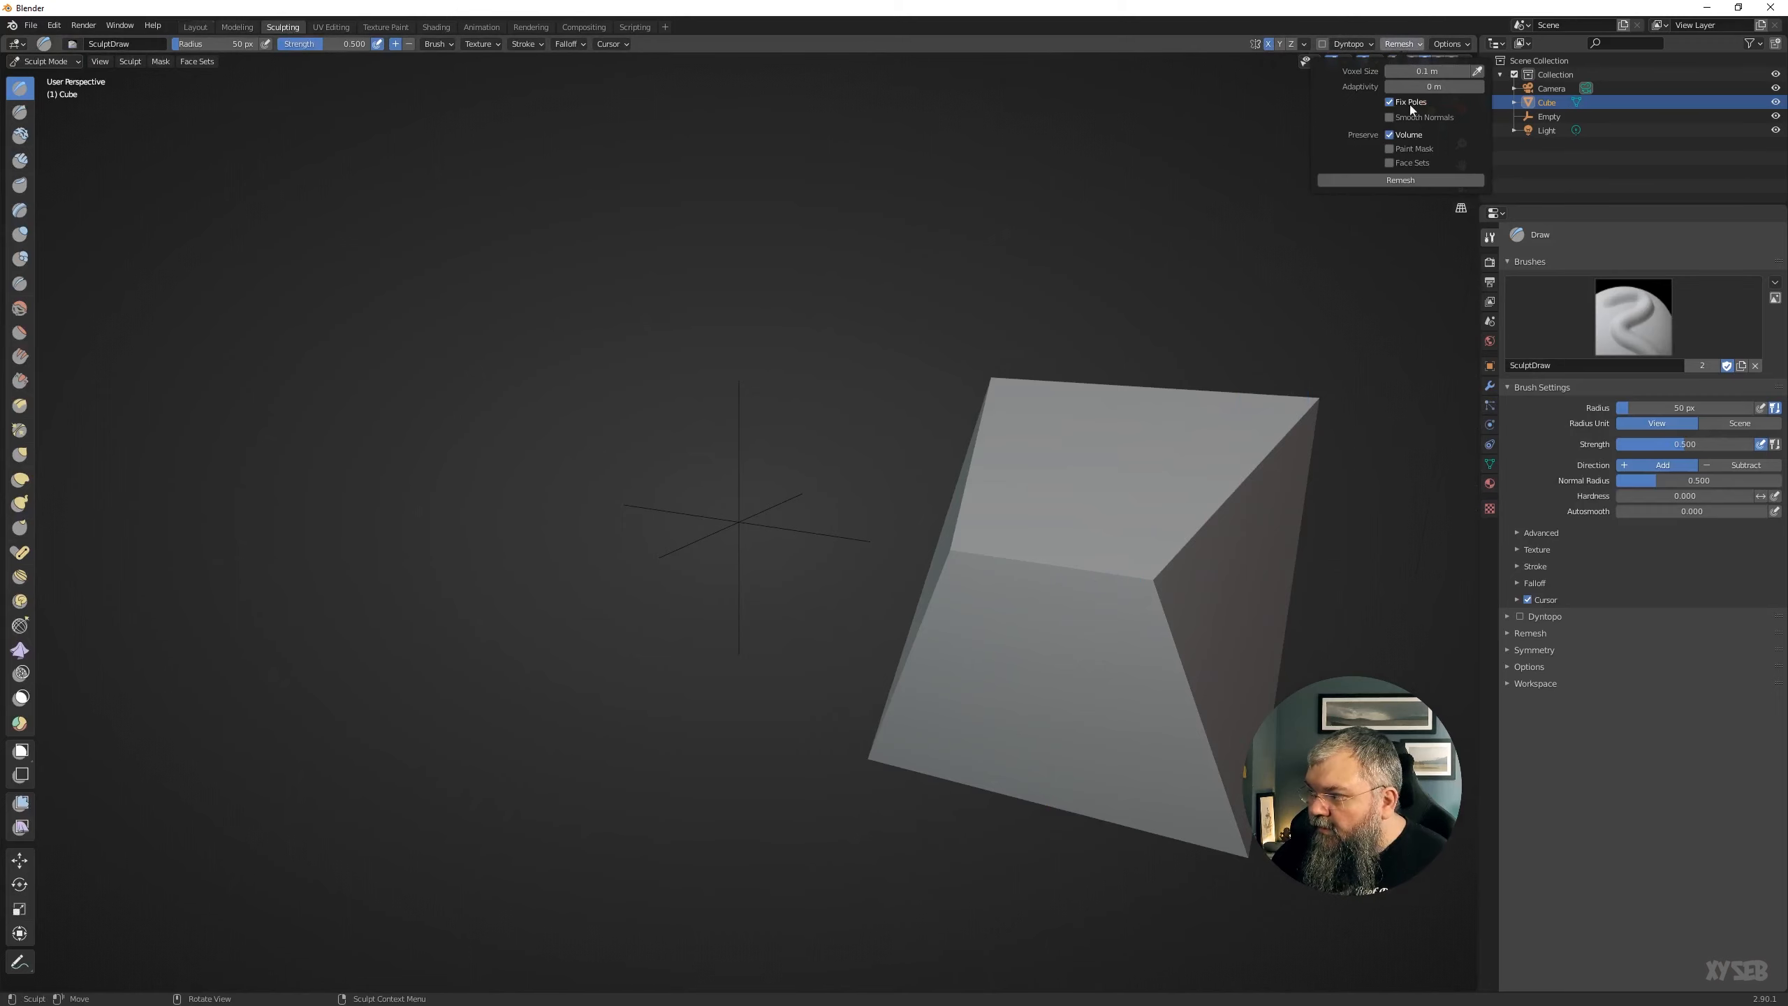
click(1399, 179)
Sculpt several raised strokes on the cube's front with the Draw brush mirrored across X.
mouse_move(1189, 584)
mouse_down()
mouse_move(1155, 619)
mouse_move(1126, 605)
mouse_move(1173, 576)
mouse_move(1165, 627)
mouse_up()
drag(972, 655, 1133, 697)
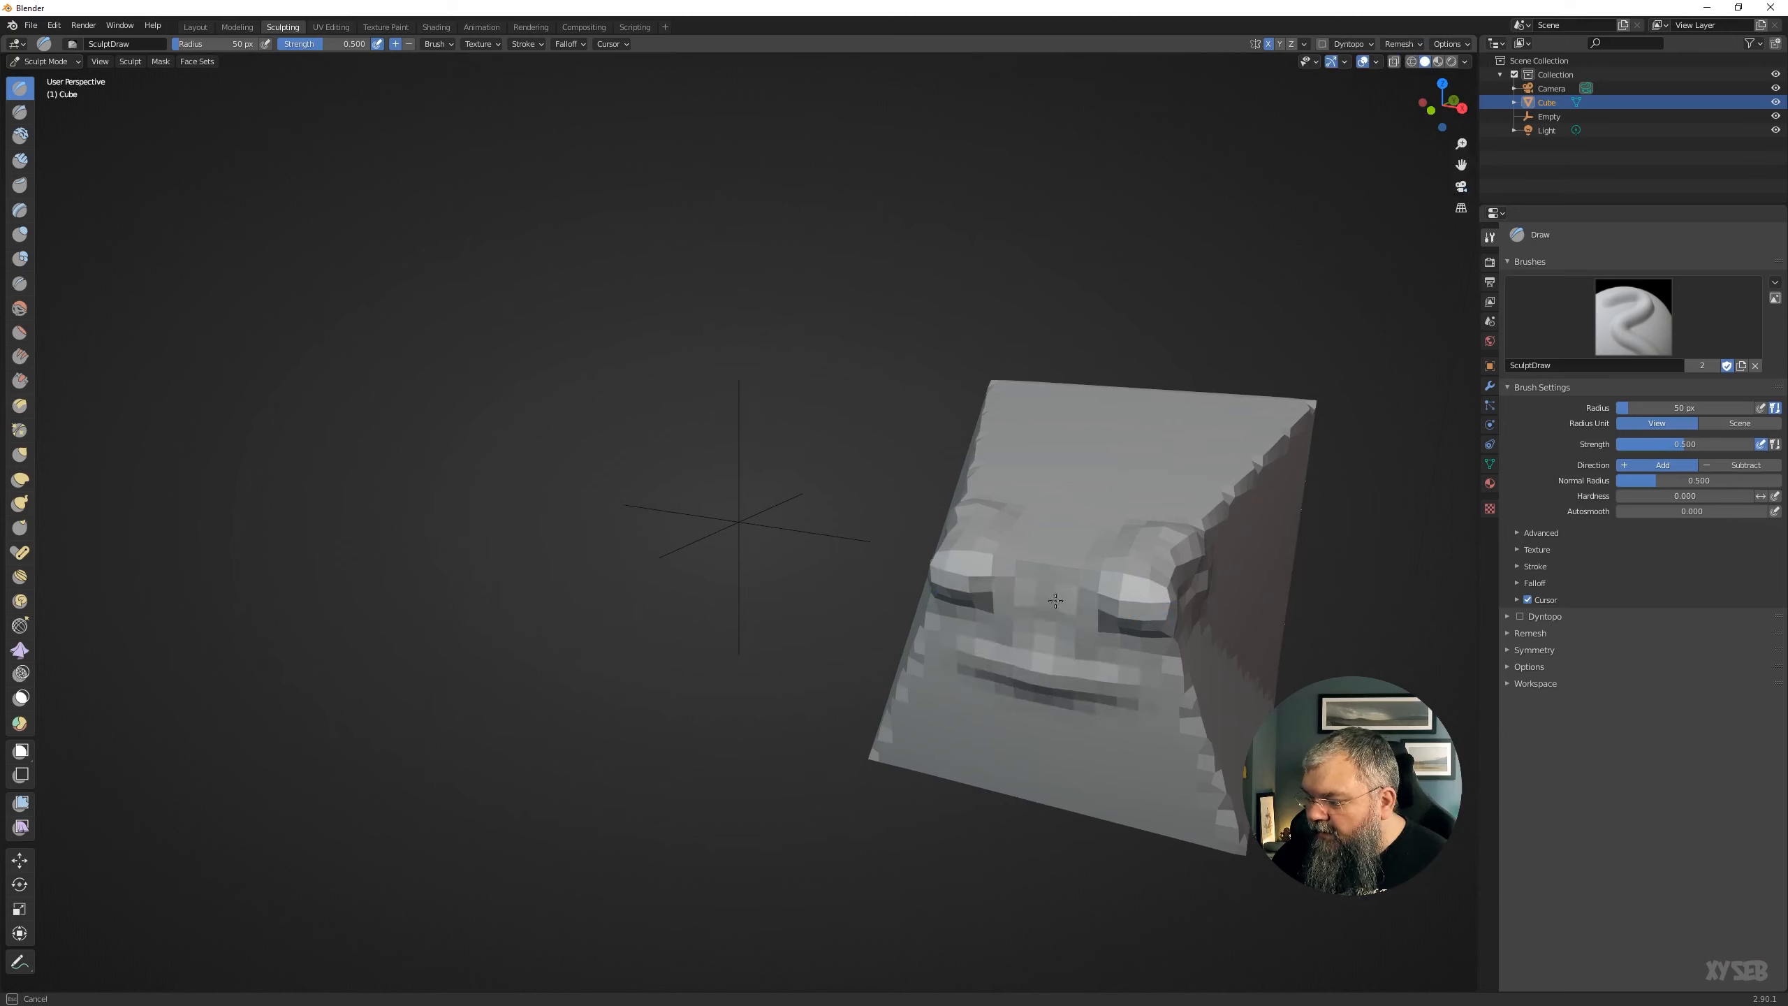
mouse_move(943, 570)
mouse_down()
mouse_move(1071, 618)
mouse_move(1098, 655)
mouse_move(1133, 605)
mouse_up()
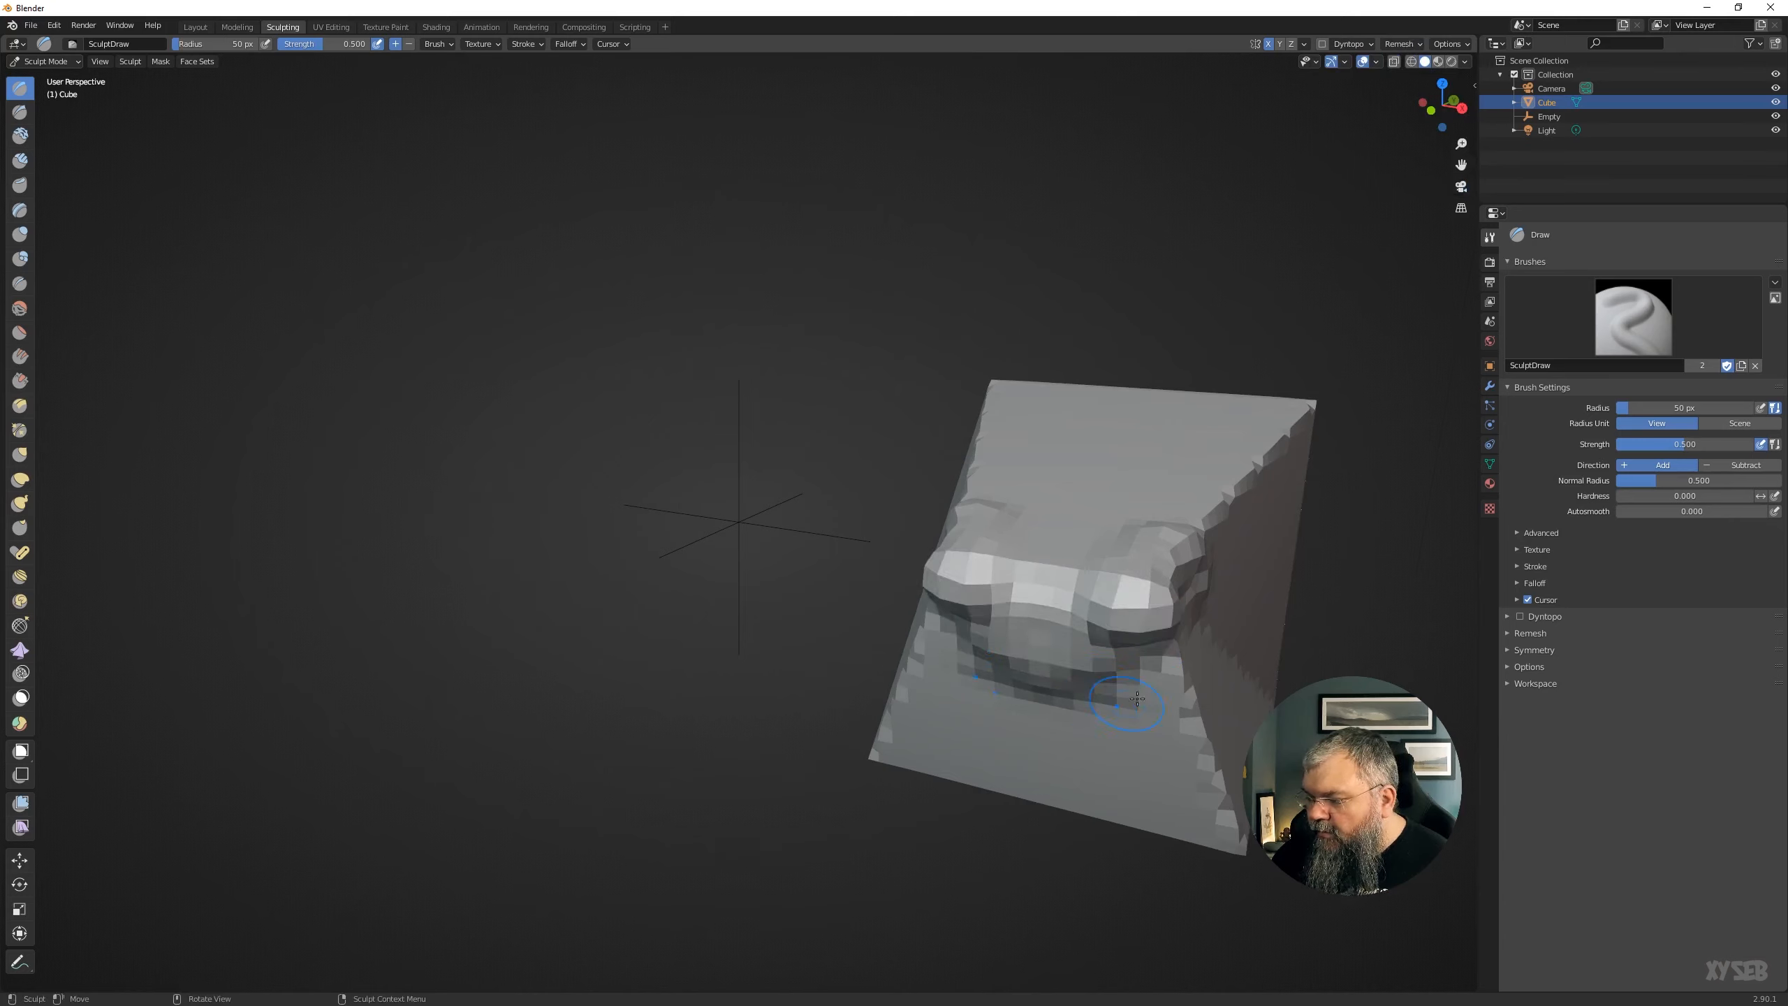
mouse_move(1130, 669)
mouse_down()
mouse_move(1089, 696)
mouse_move(1154, 662)
mouse_up()
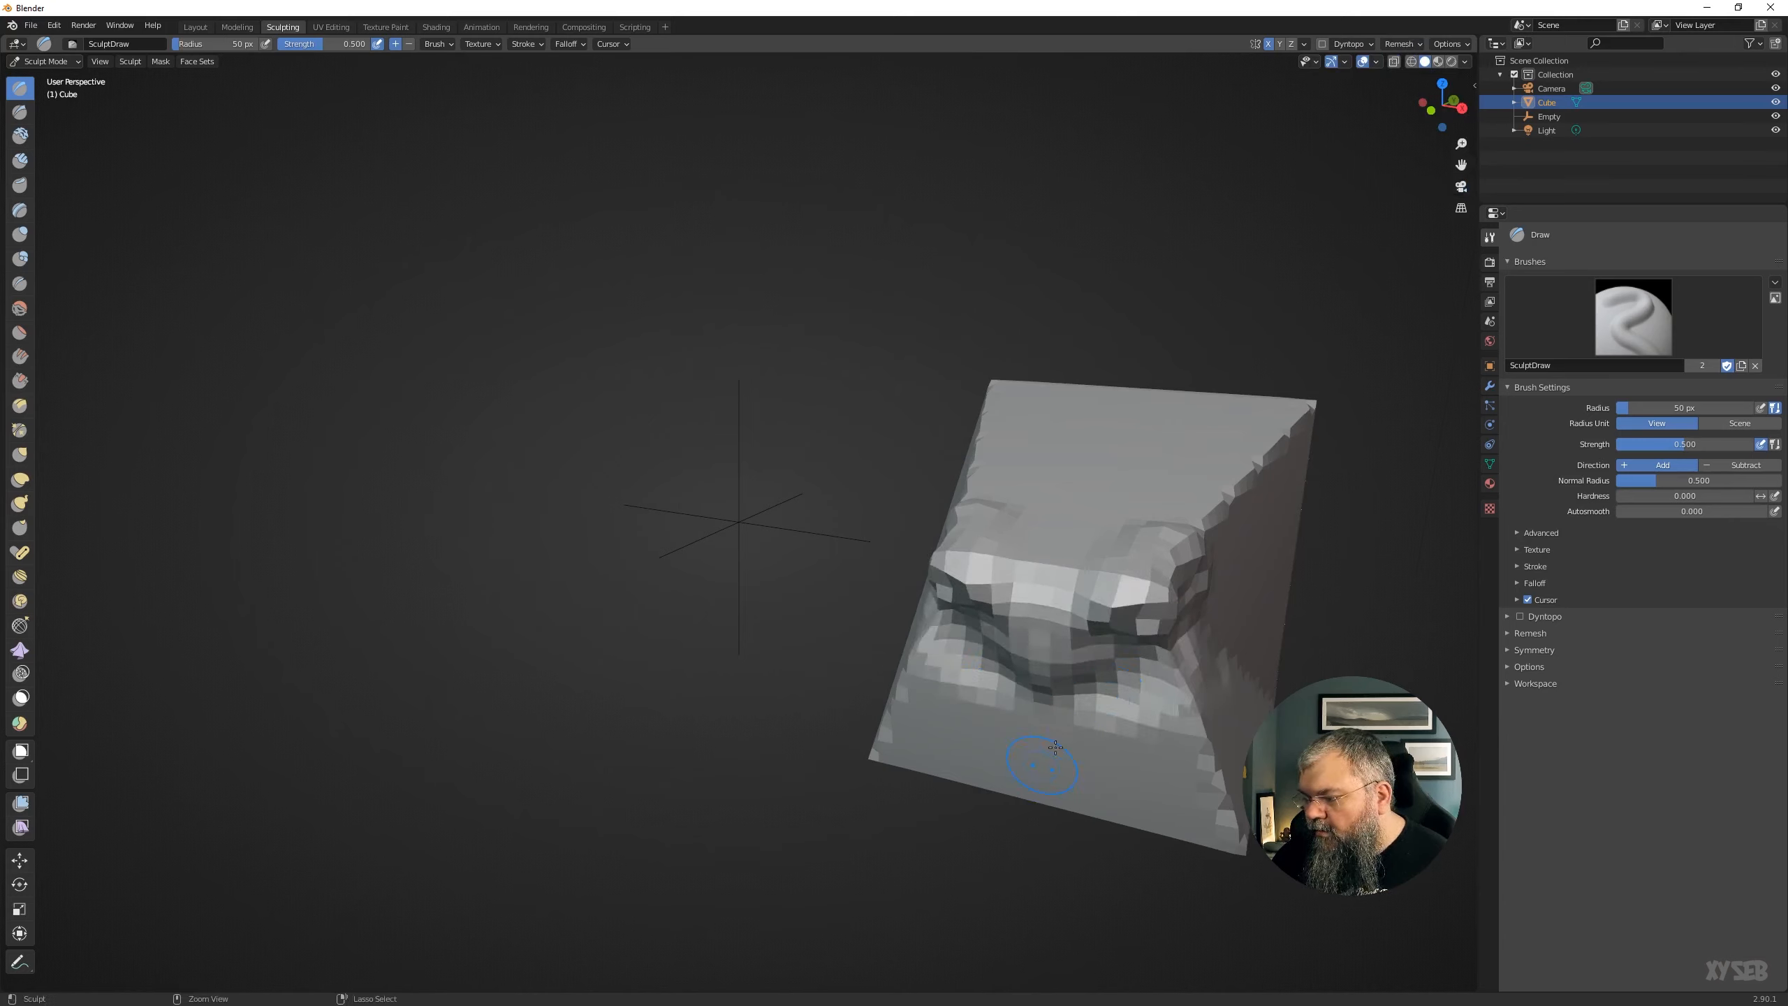
mouse_move(1098, 760)
mouse_down()
mouse_move(1218, 679)
mouse_move(1189, 711)
mouse_move(1161, 676)
mouse_move(1154, 598)
mouse_move(1180, 625)
mouse_move(1175, 700)
mouse_up()
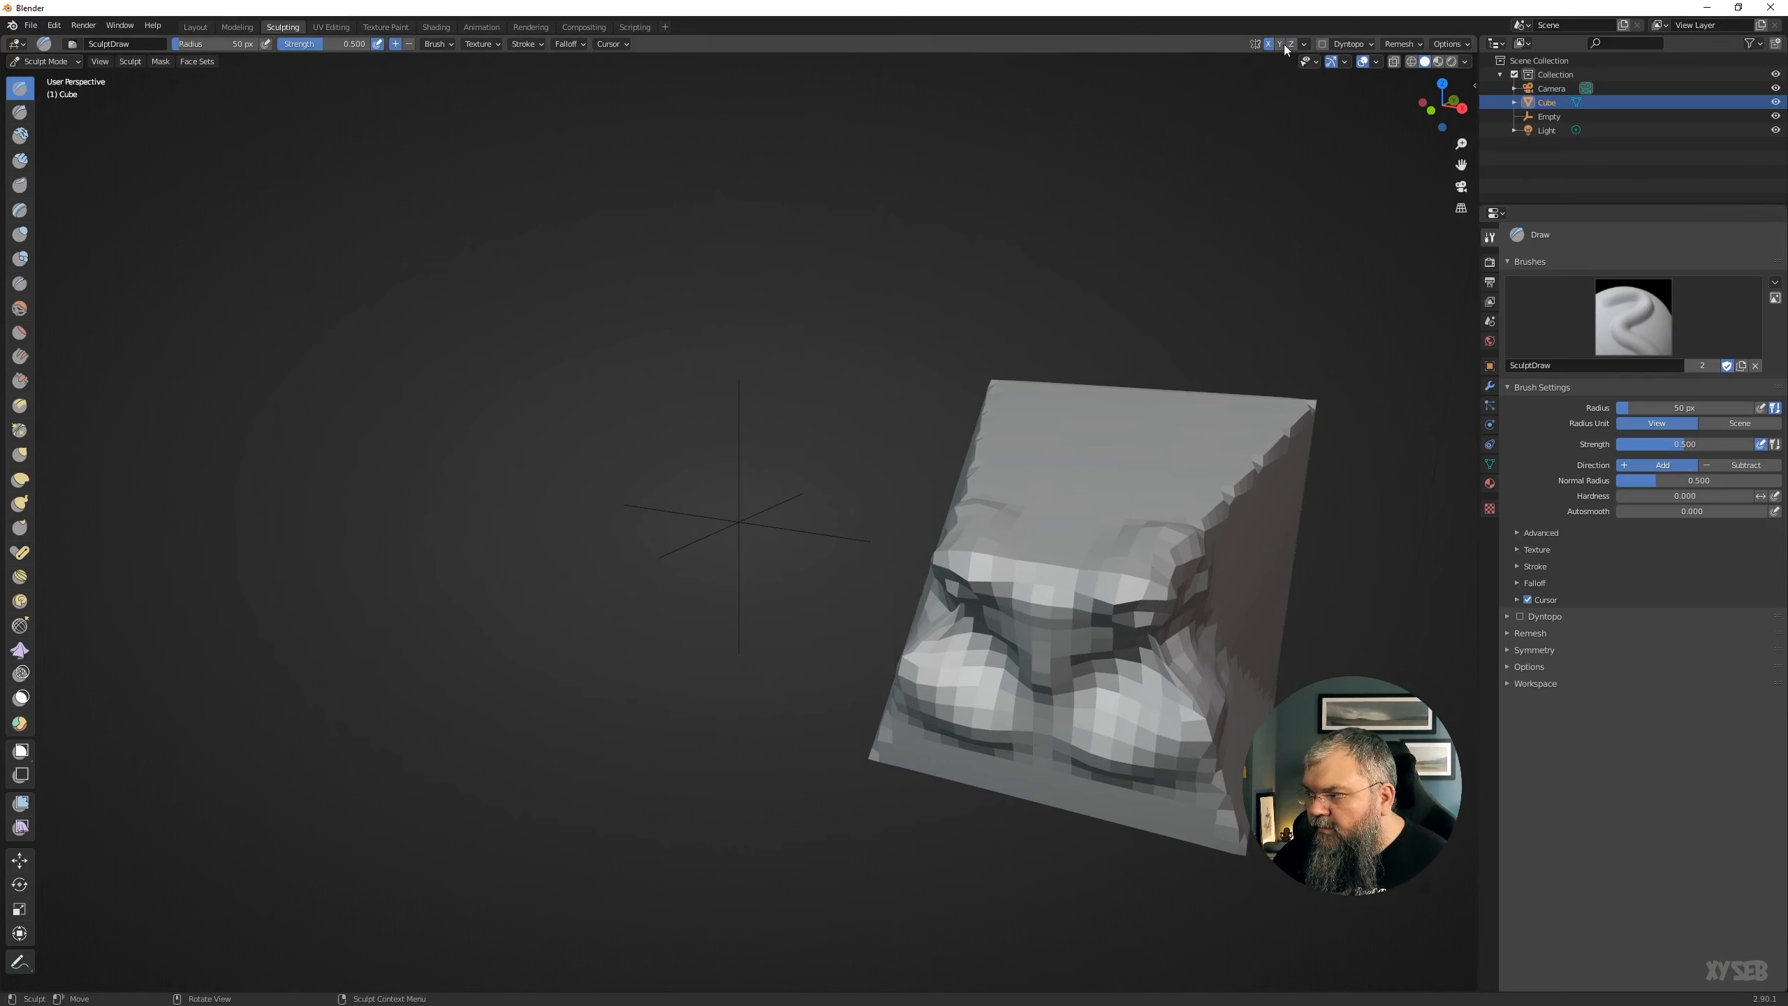
Return to the Layout workspace and delete the sculpted cube and the empty.
click(195, 26)
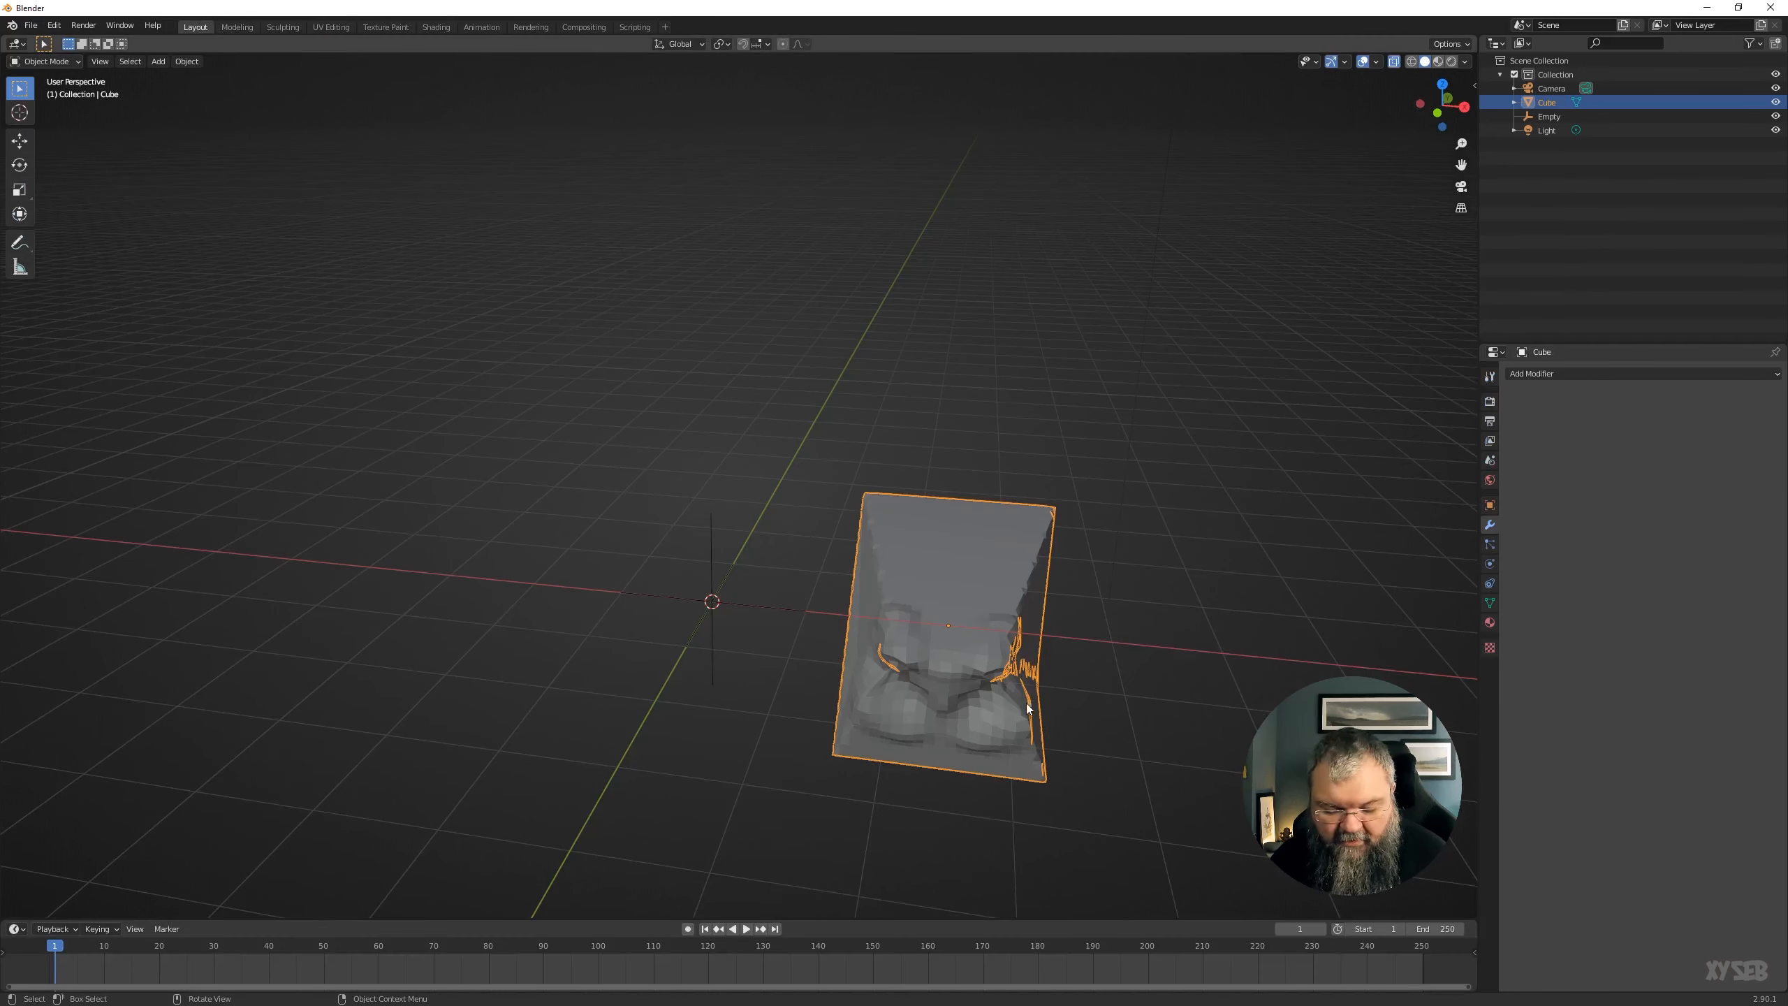
key(Delete)
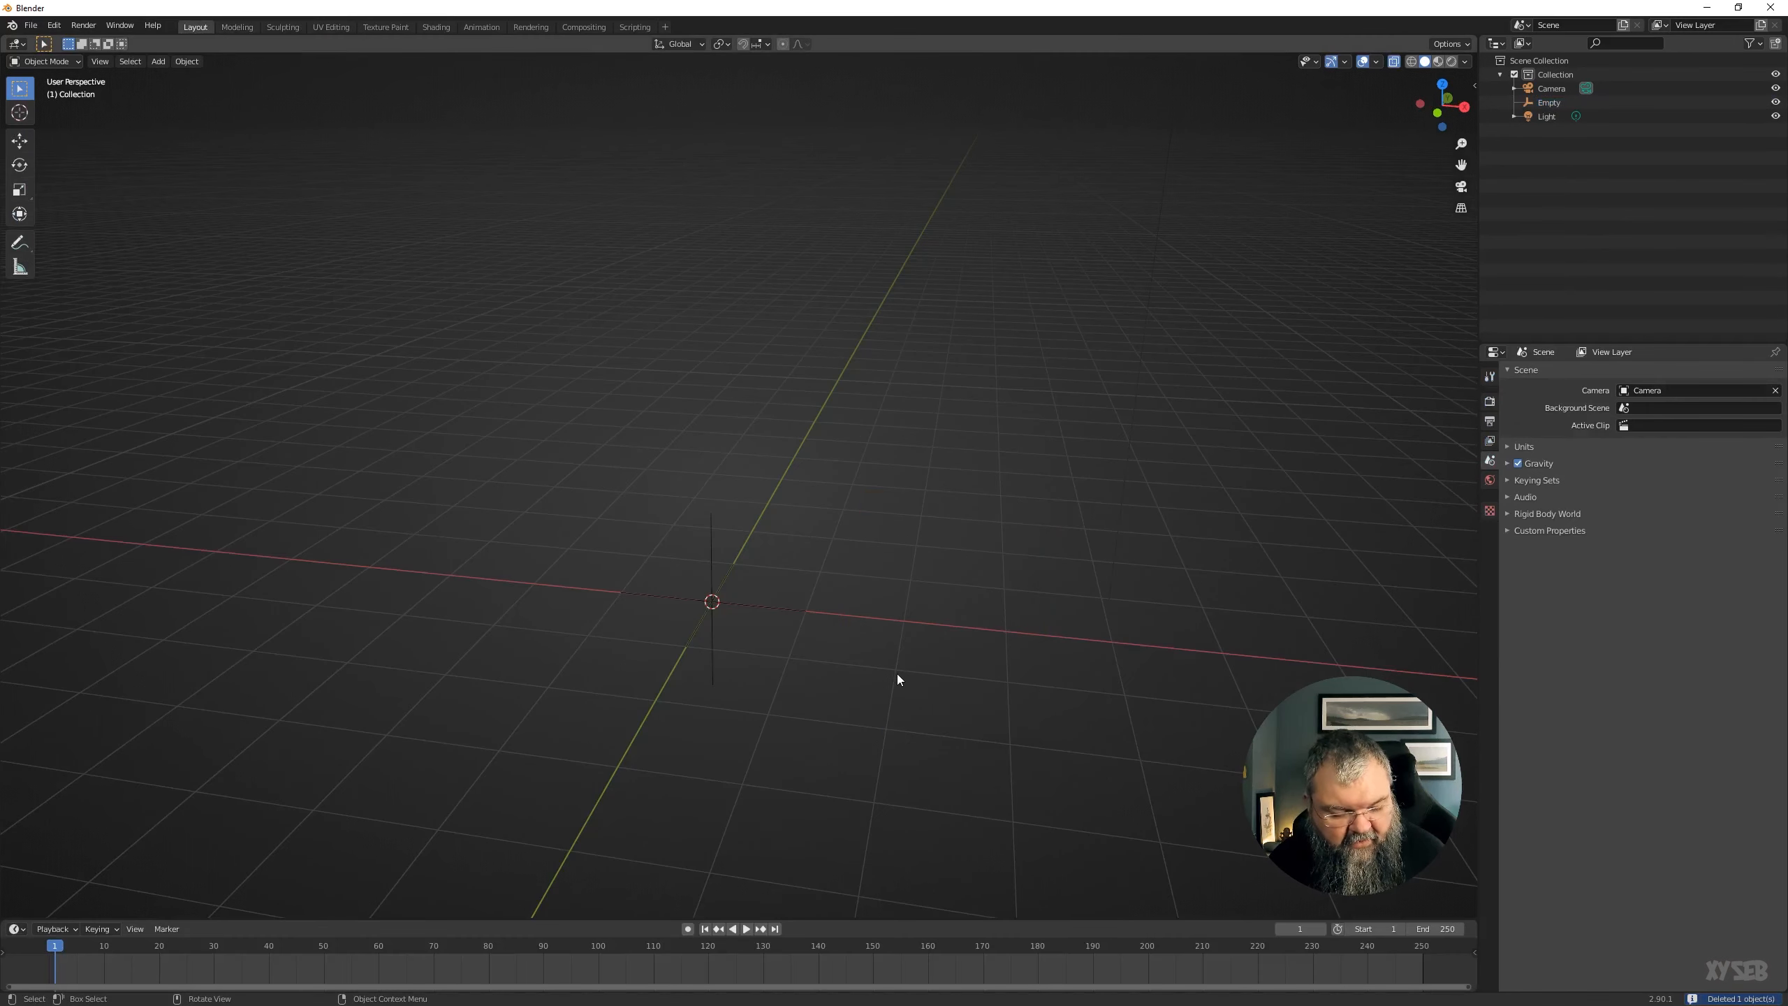
click(763, 505)
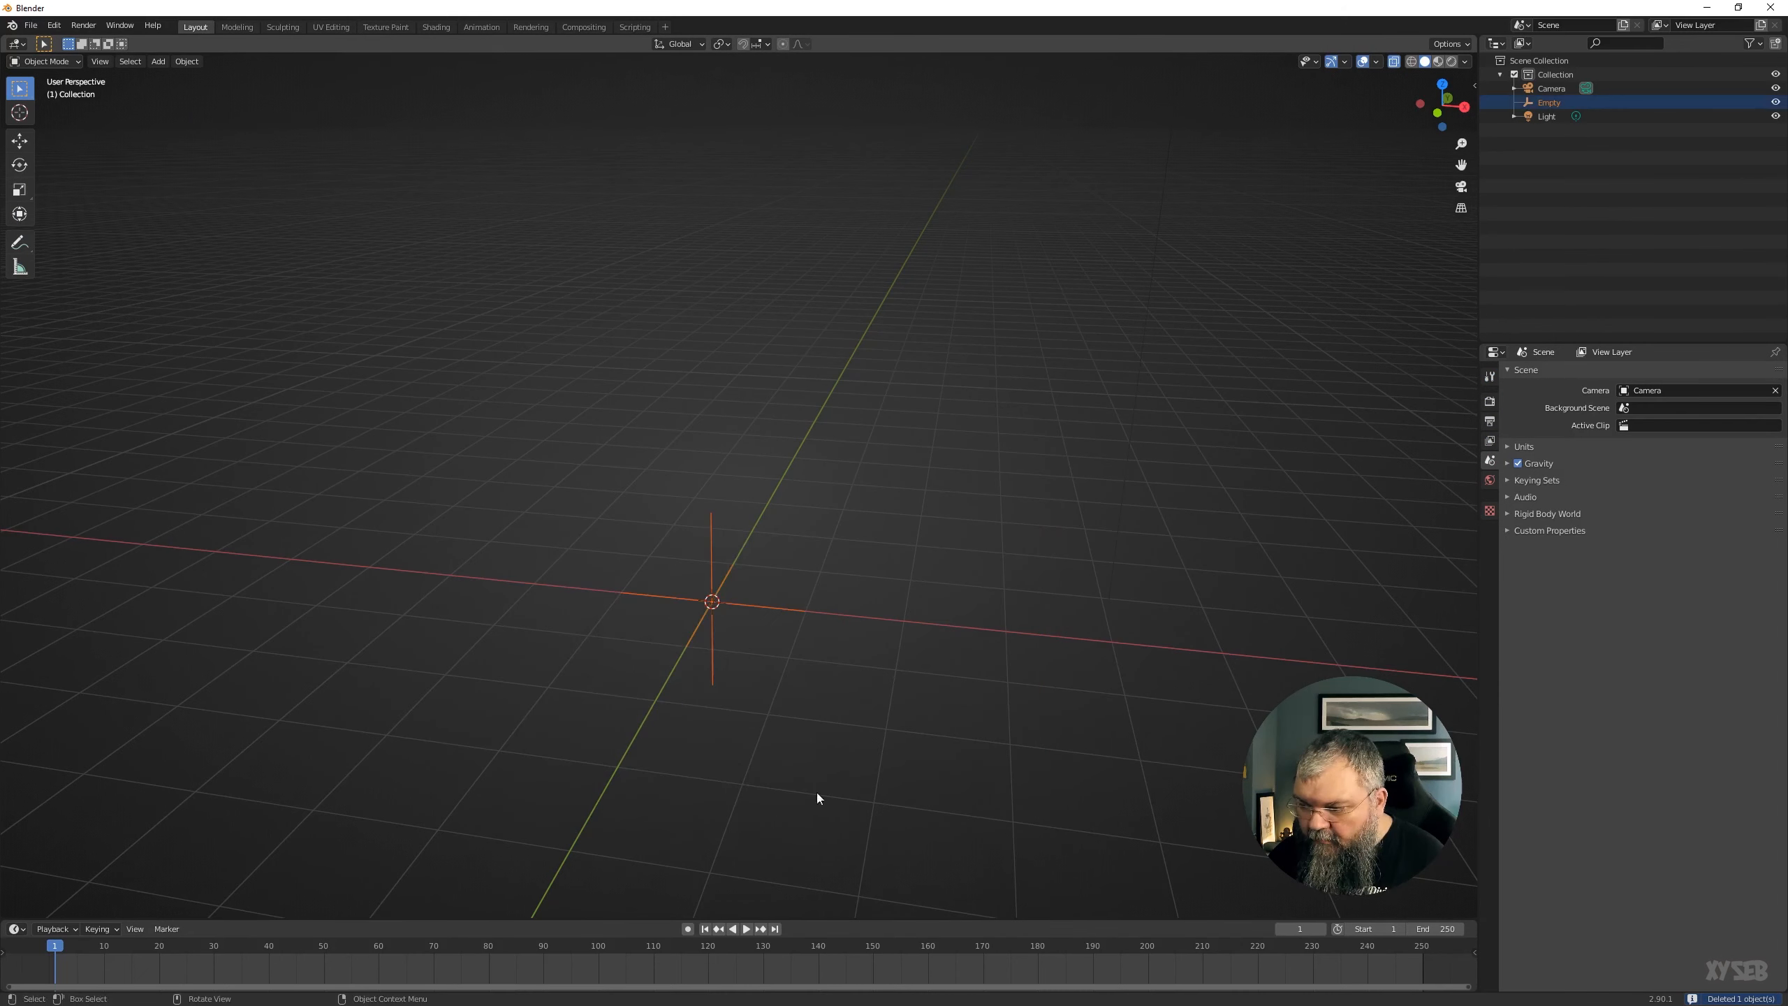
key(Delete)
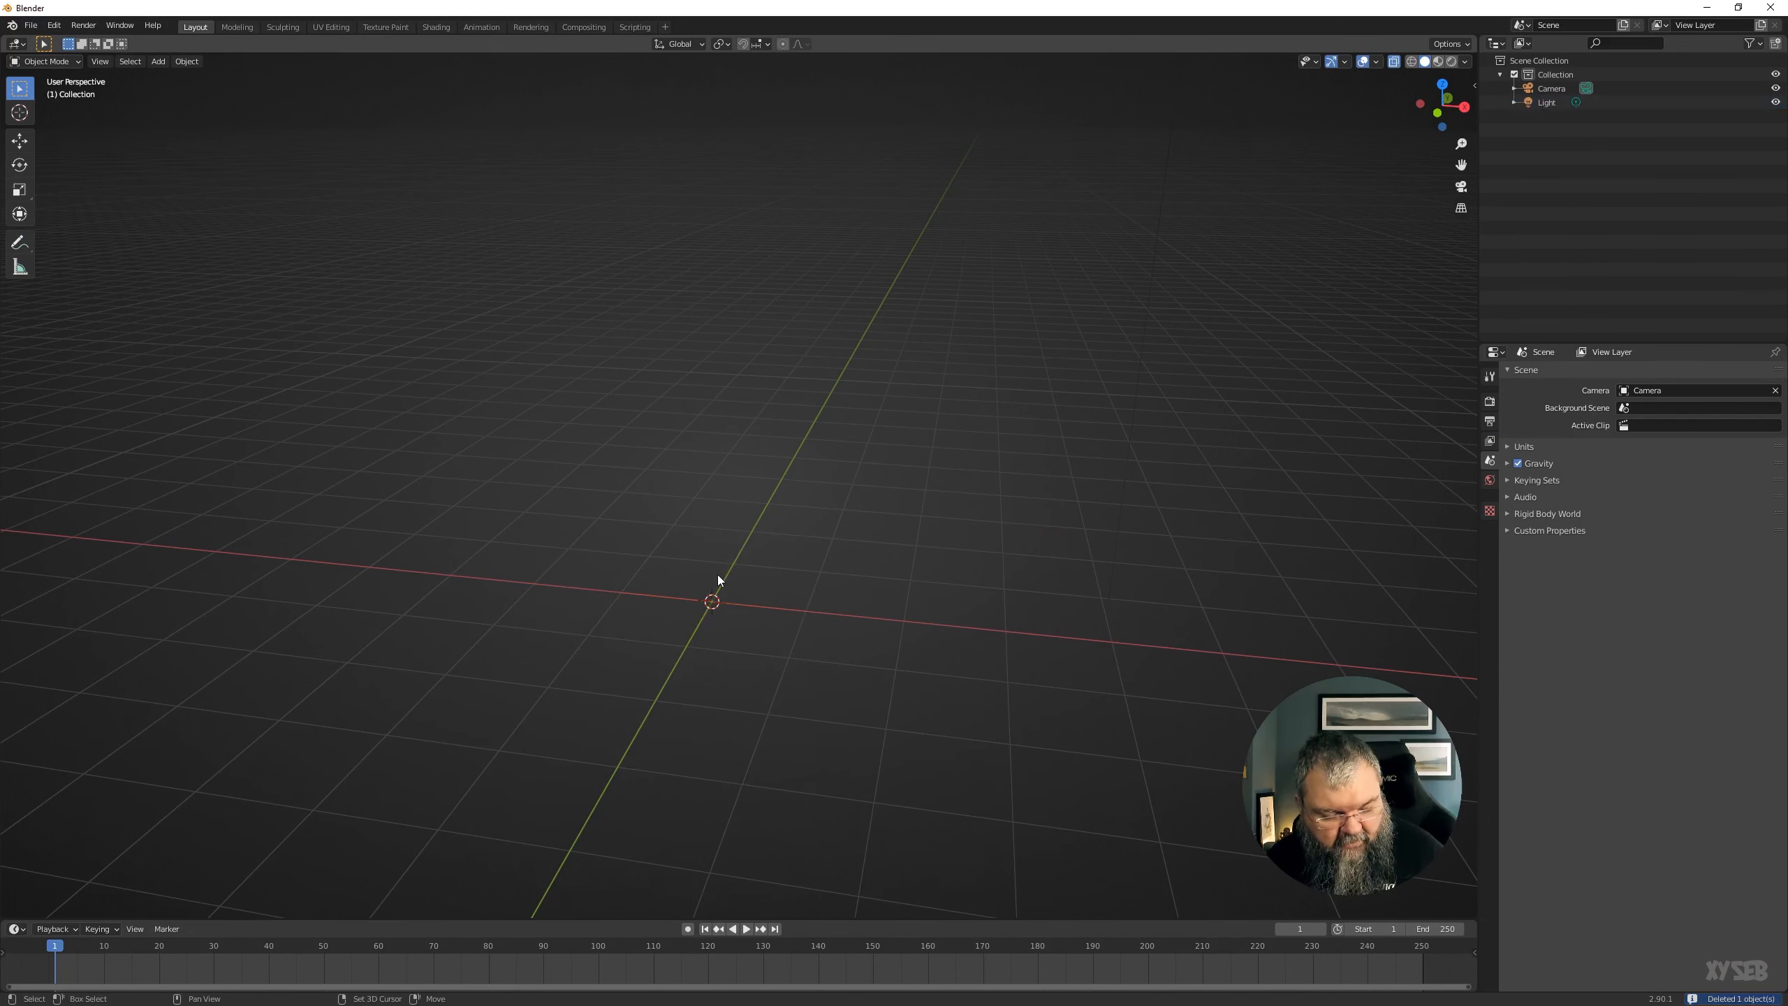
Add a new cube mesh at the world origin.
key(shift+a)
mouse_move(682, 436)
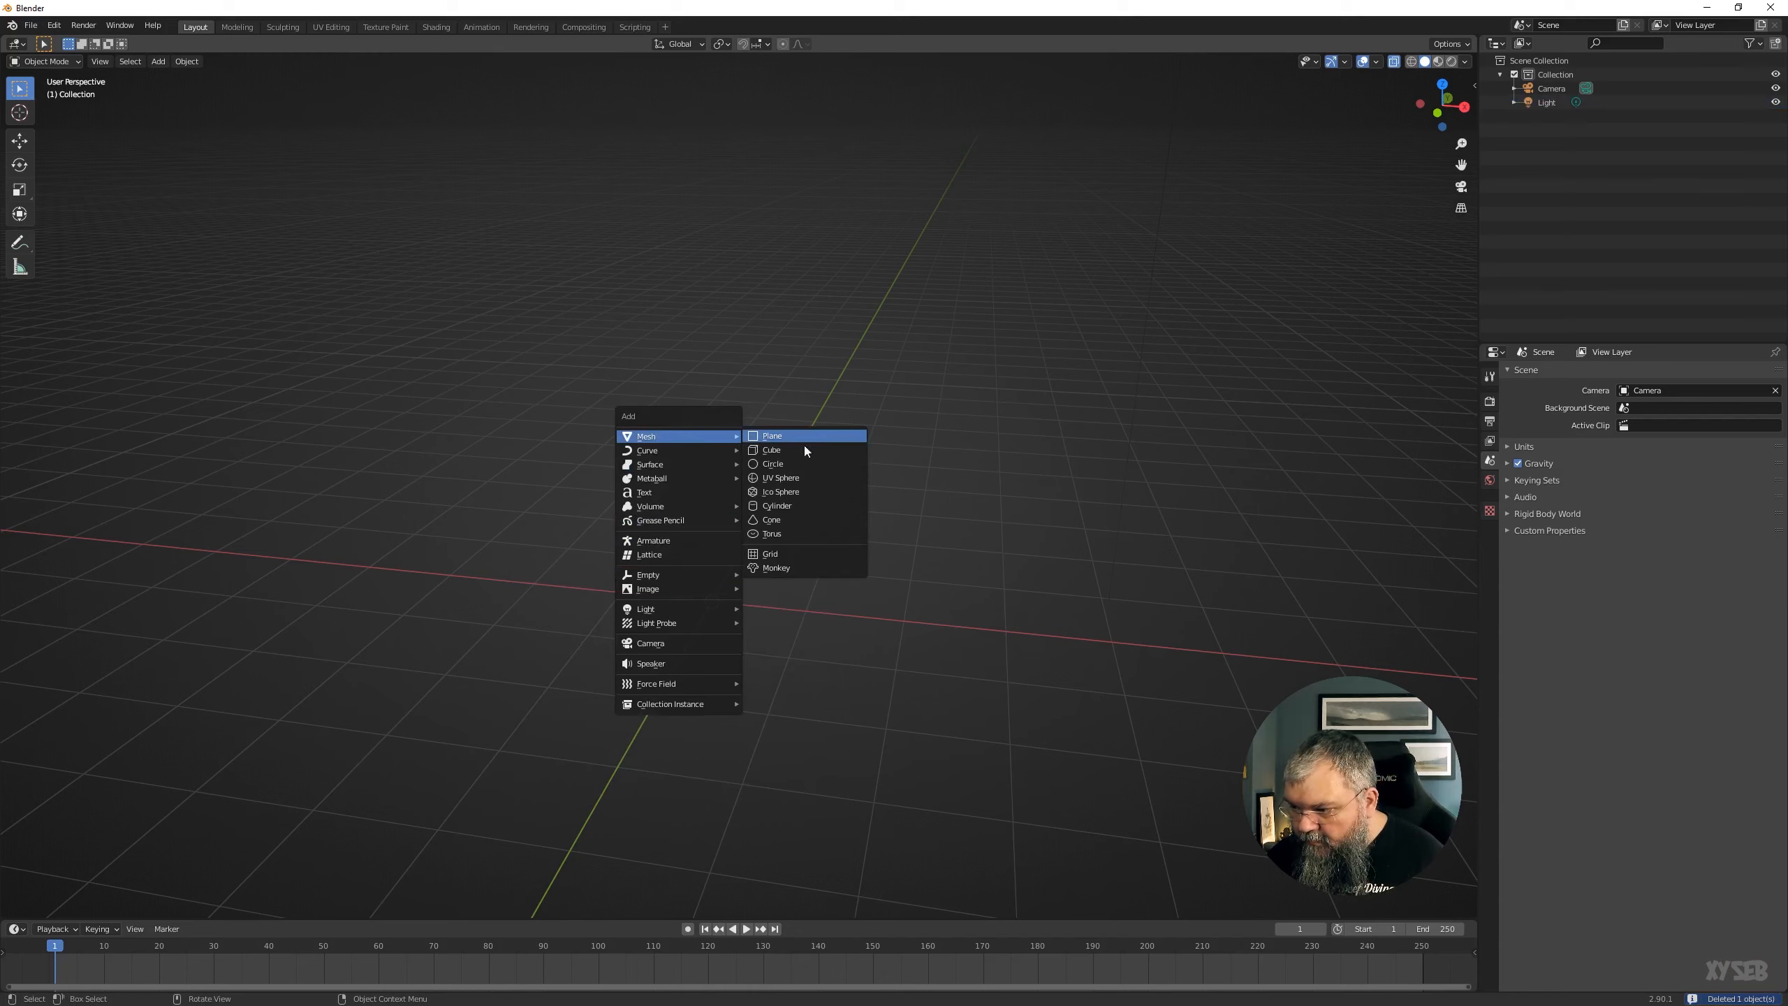
click(795, 454)
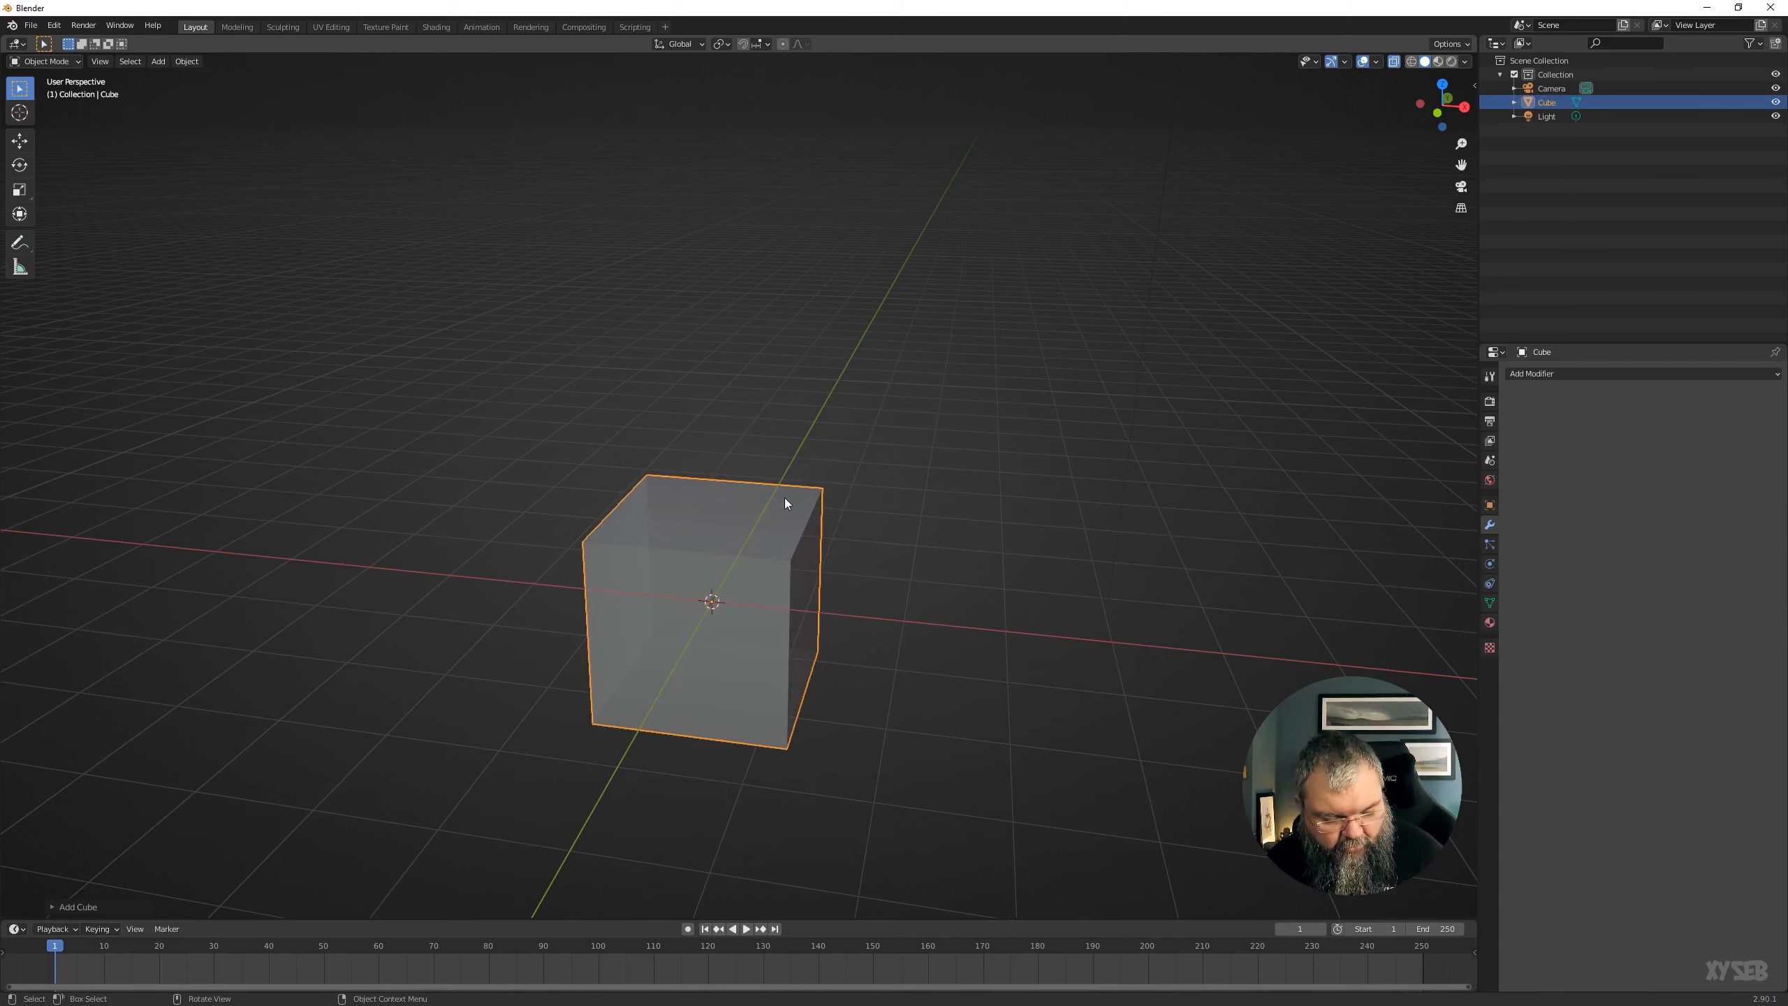
In Edit Mode, rotate the whole cube mesh freehand out of axis alignment and shift it slightly off its origin.
middle_drag(785, 497, 793, 537)
key(Tab)
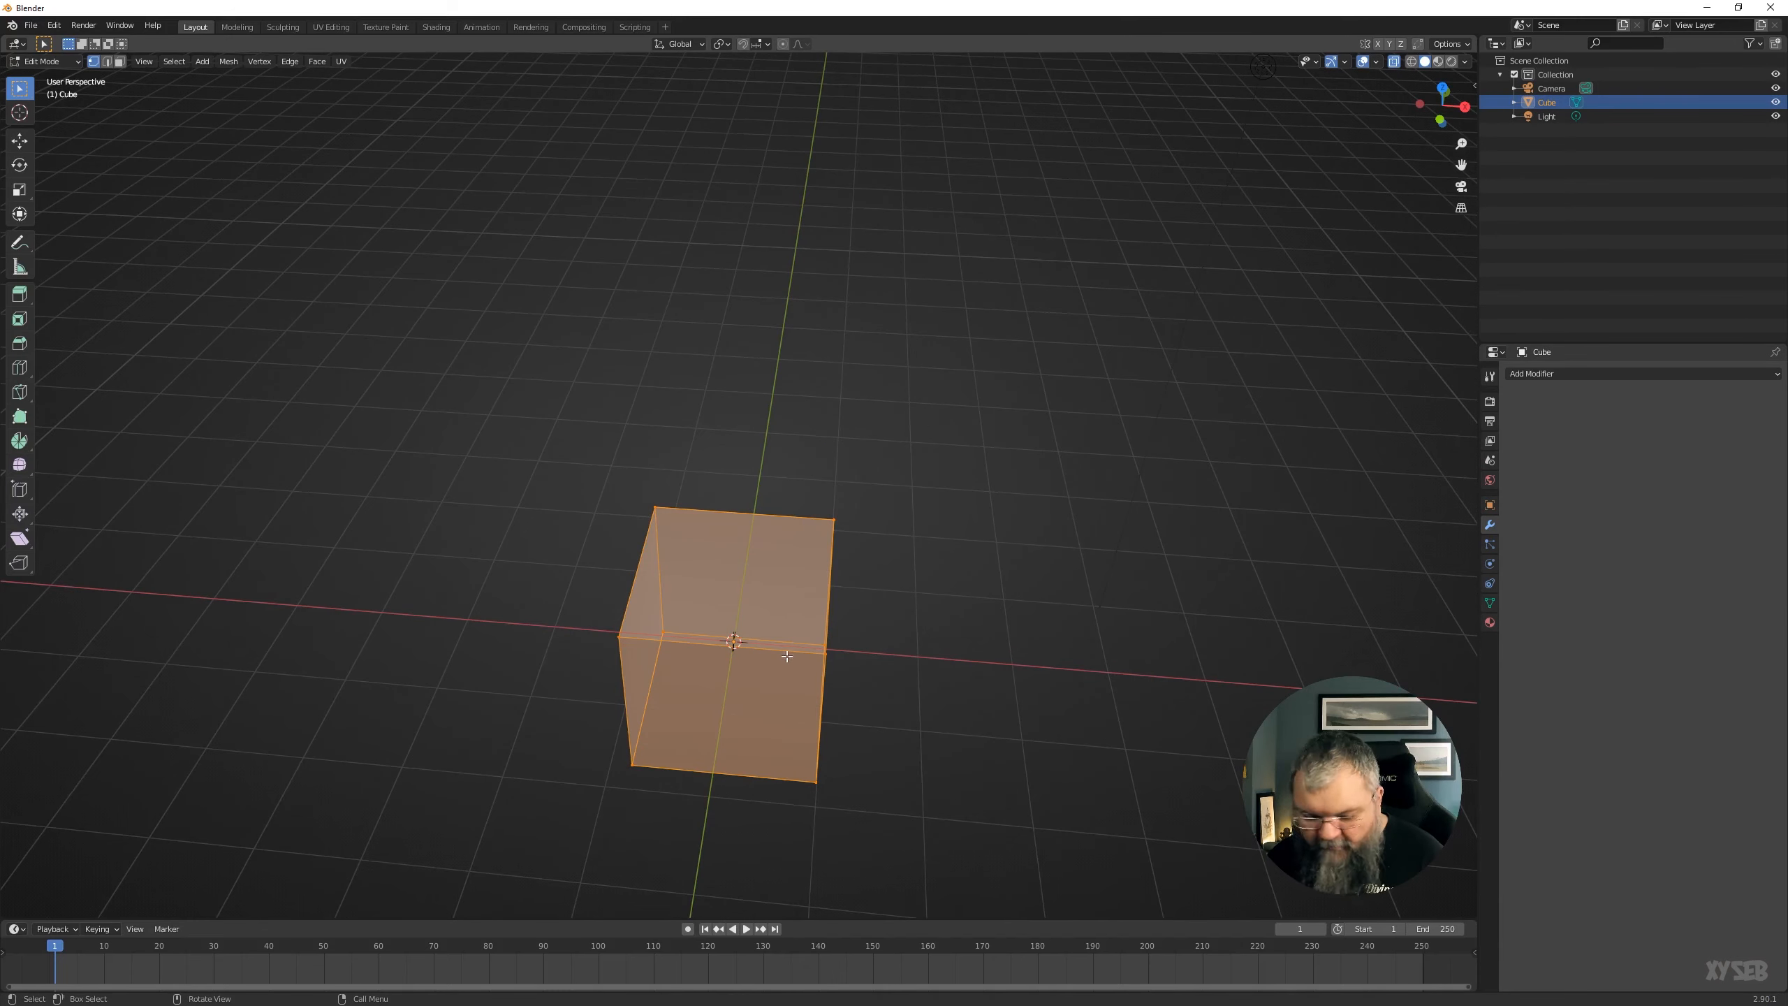
key(KP_7)
key(r)
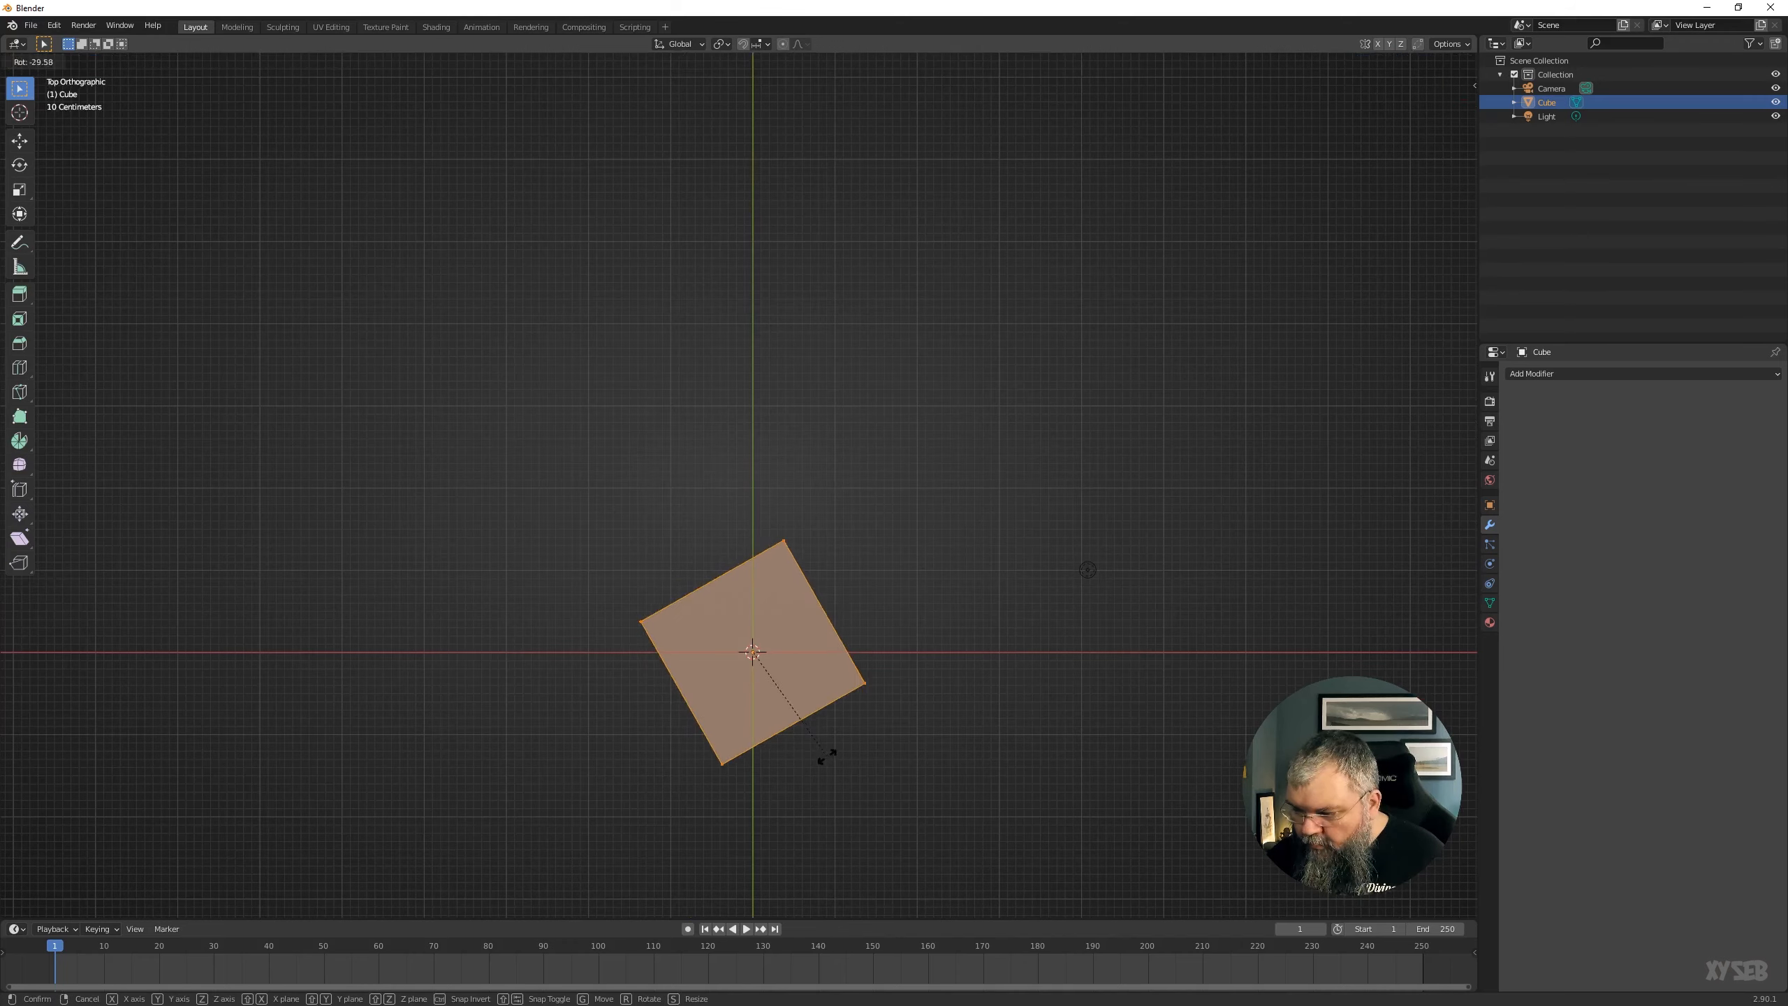
key(Escape)
middle_drag(818, 751, 916, 593)
key(r)
click(866, 669)
key(g)
click(829, 646)
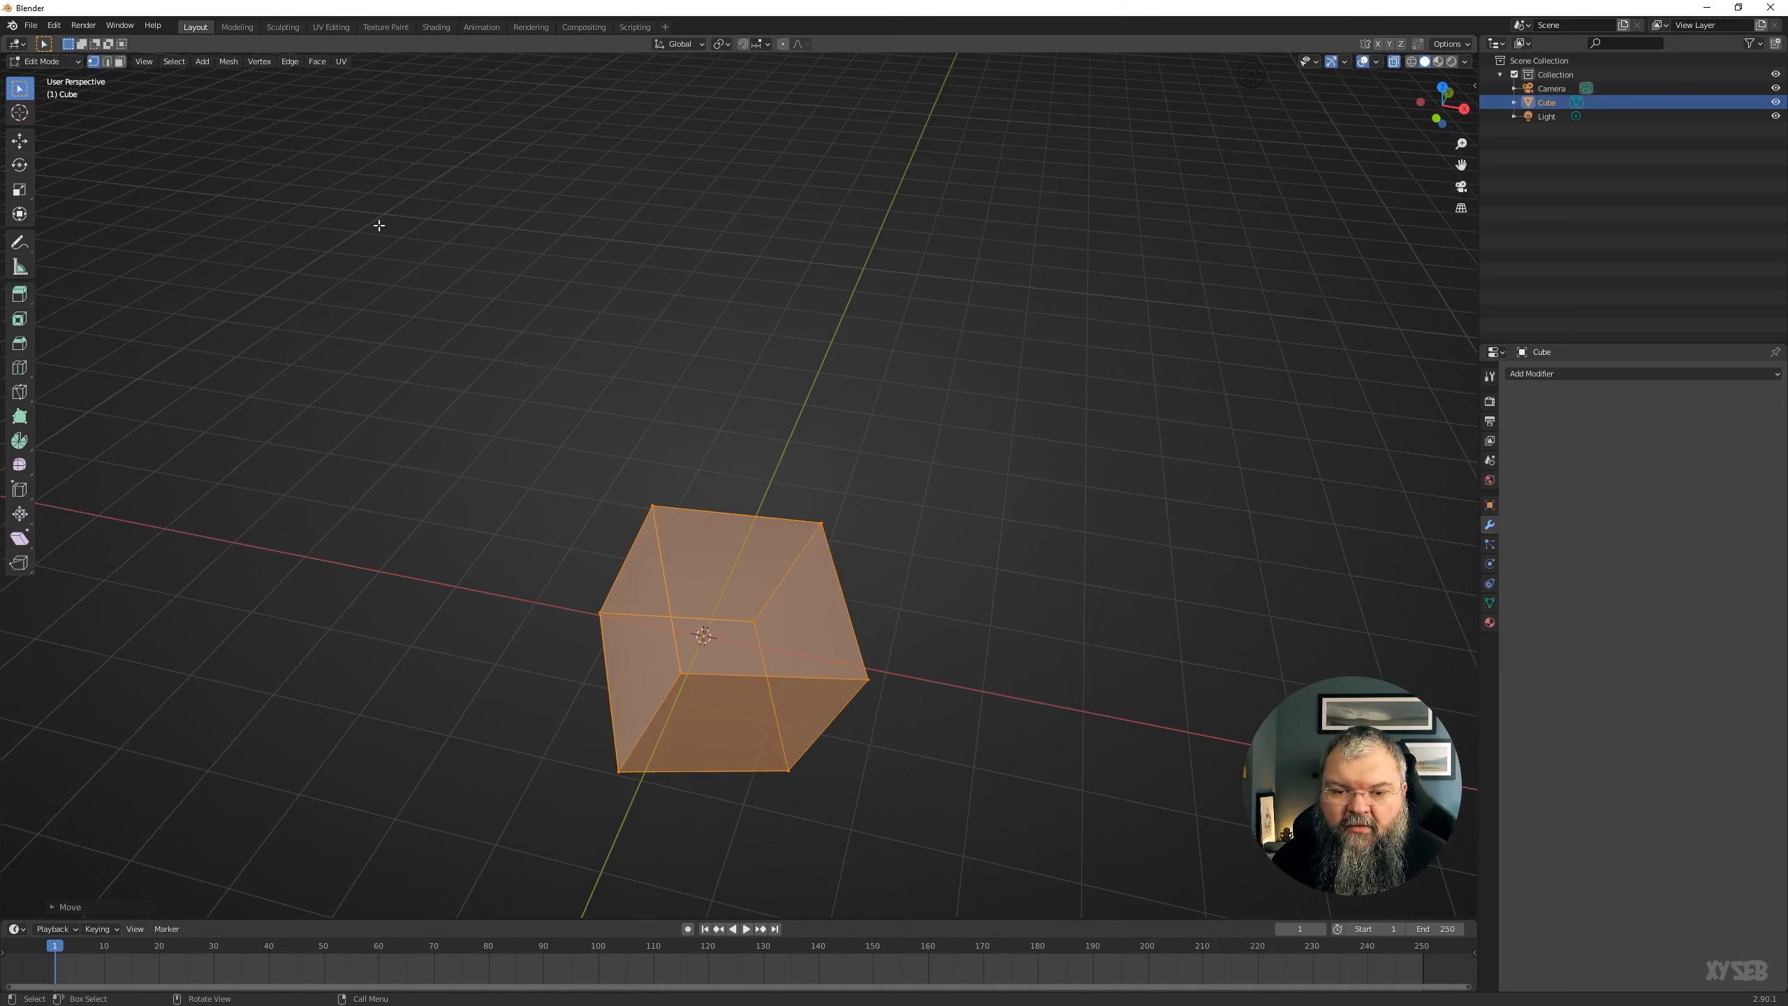
Symmetrize the mesh with the direction set to +X to -X.
click(229, 61)
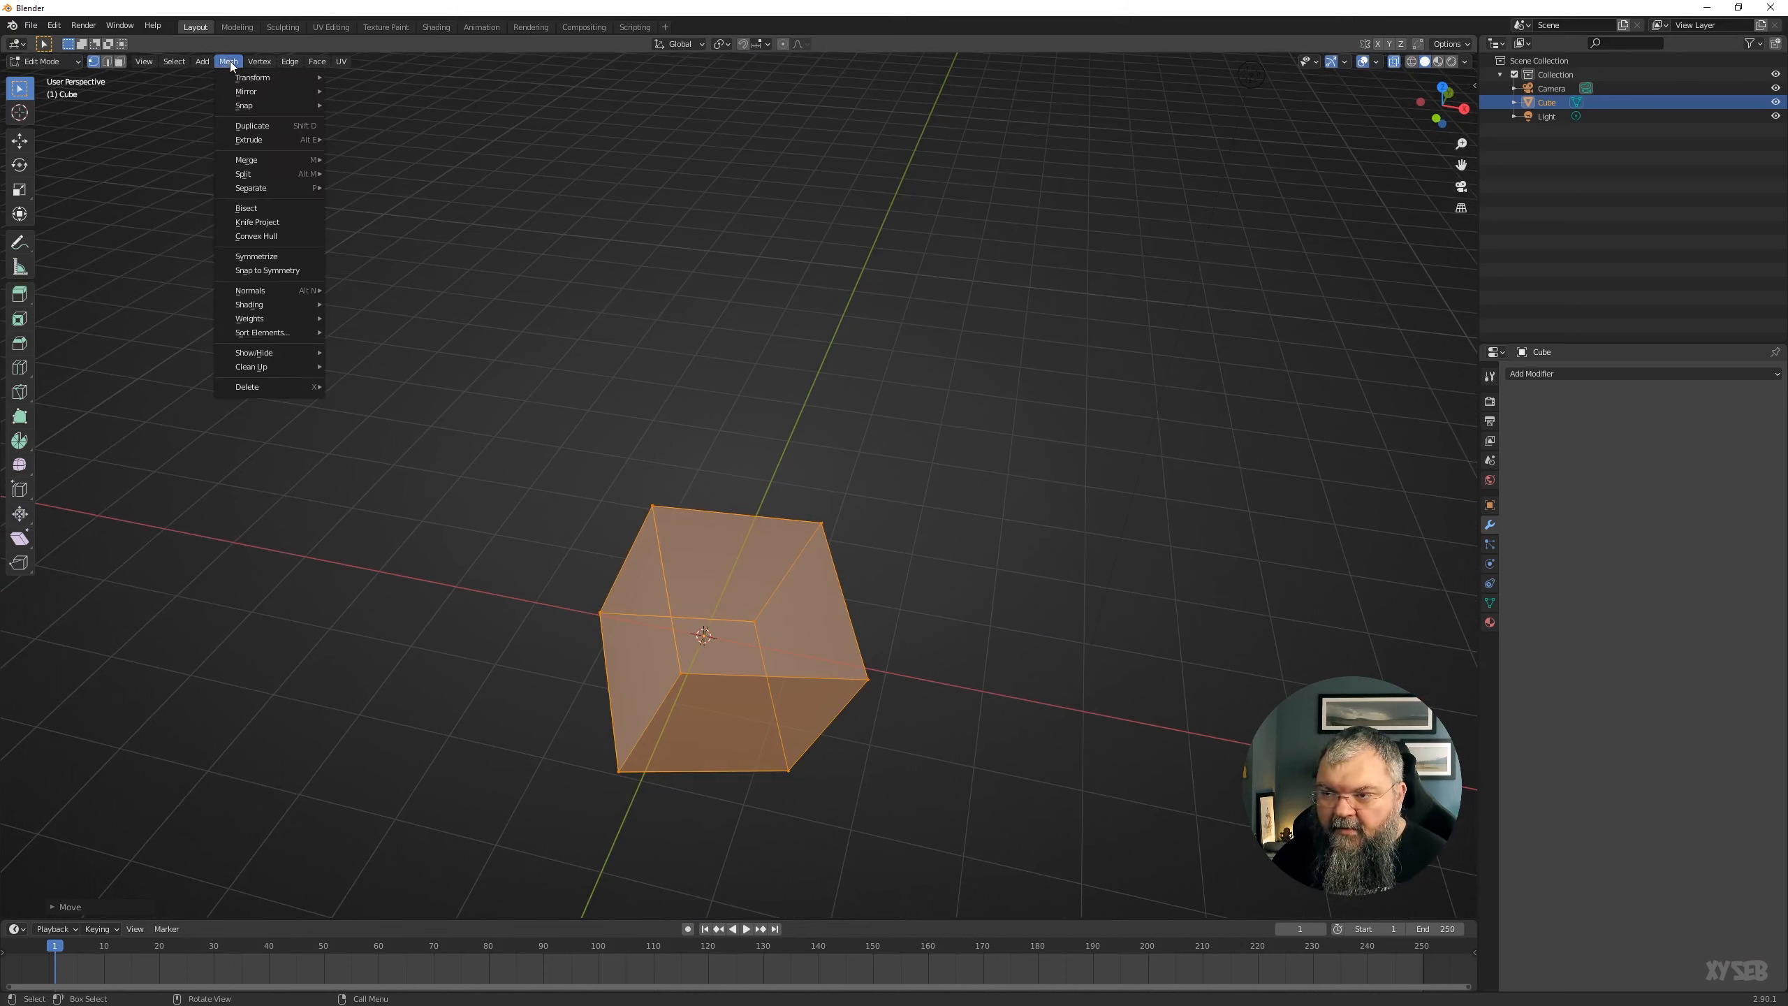
click(277, 254)
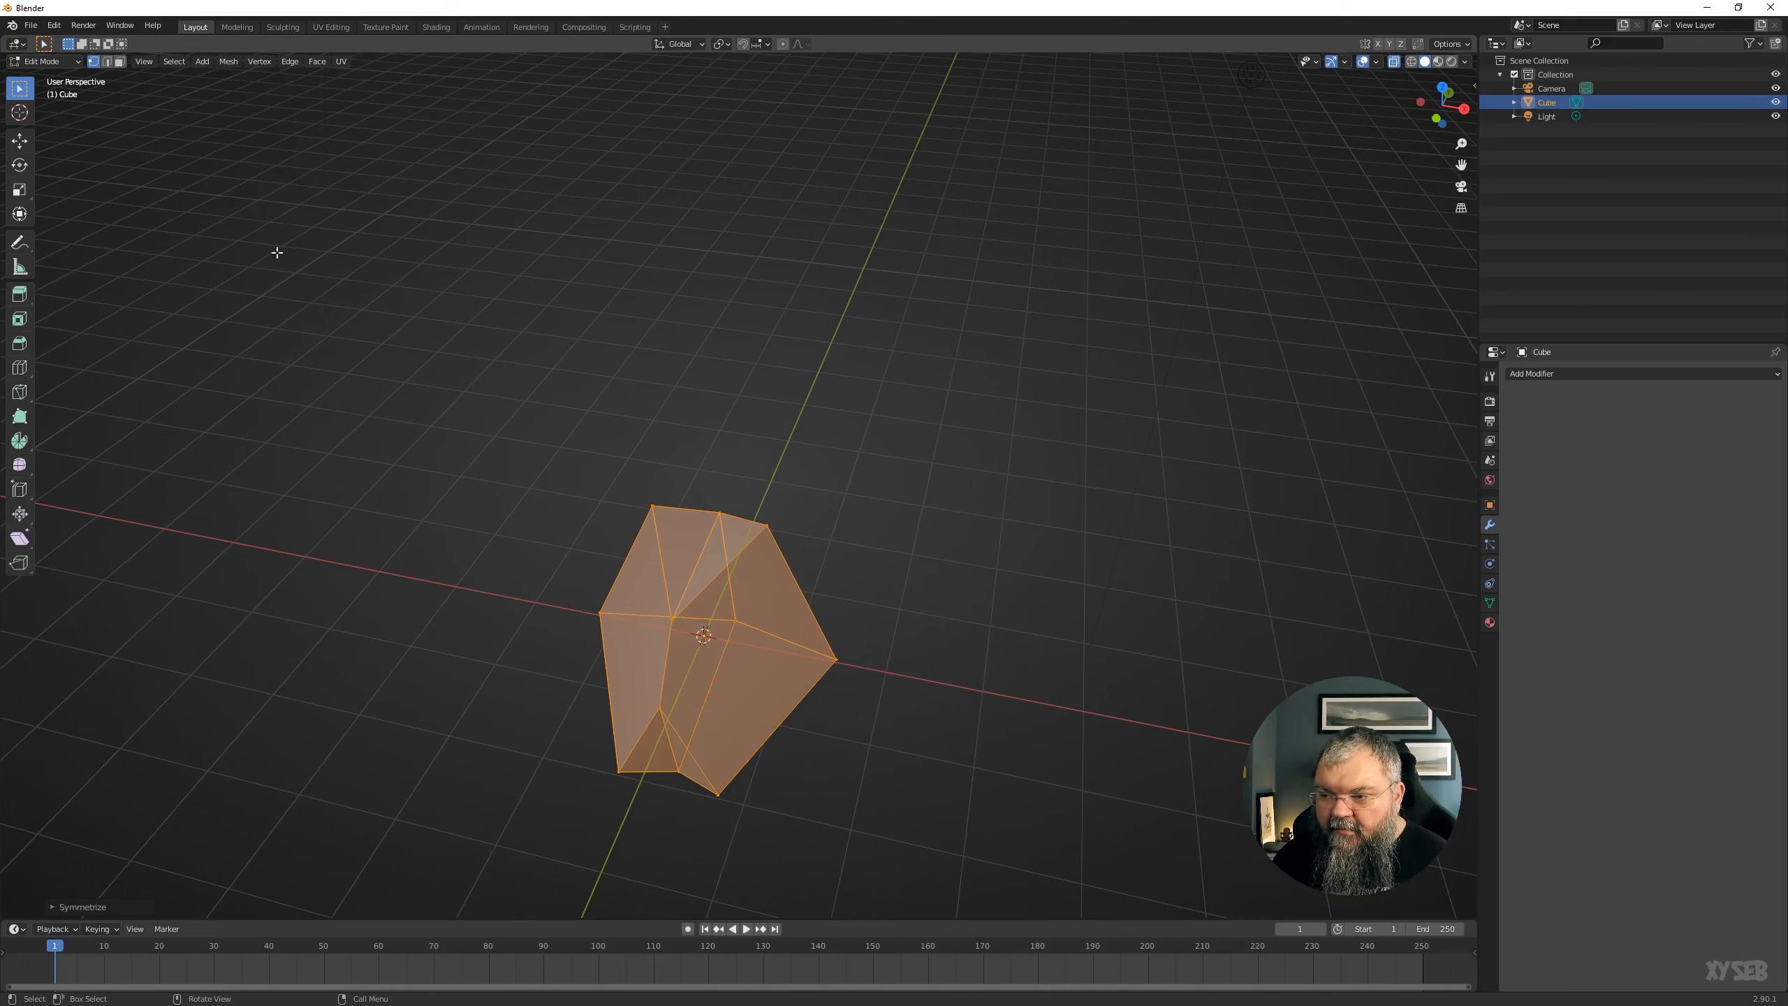
middle_drag(672, 421, 691, 363)
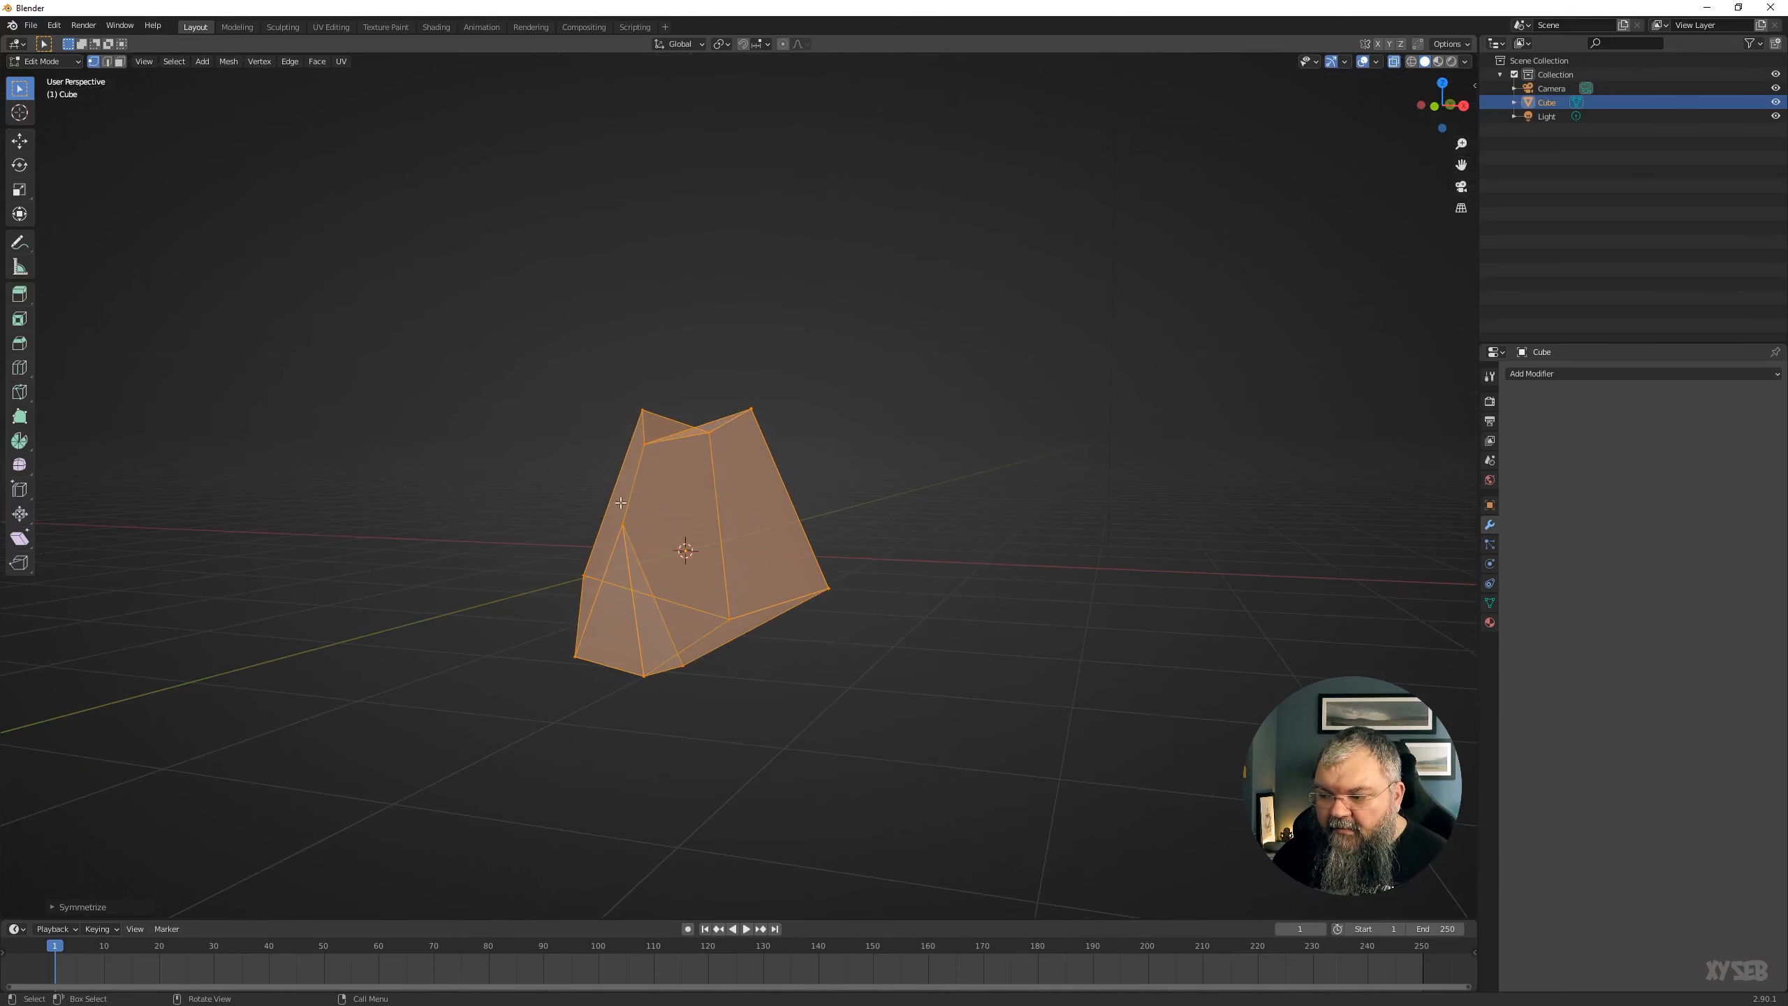
click(83, 906)
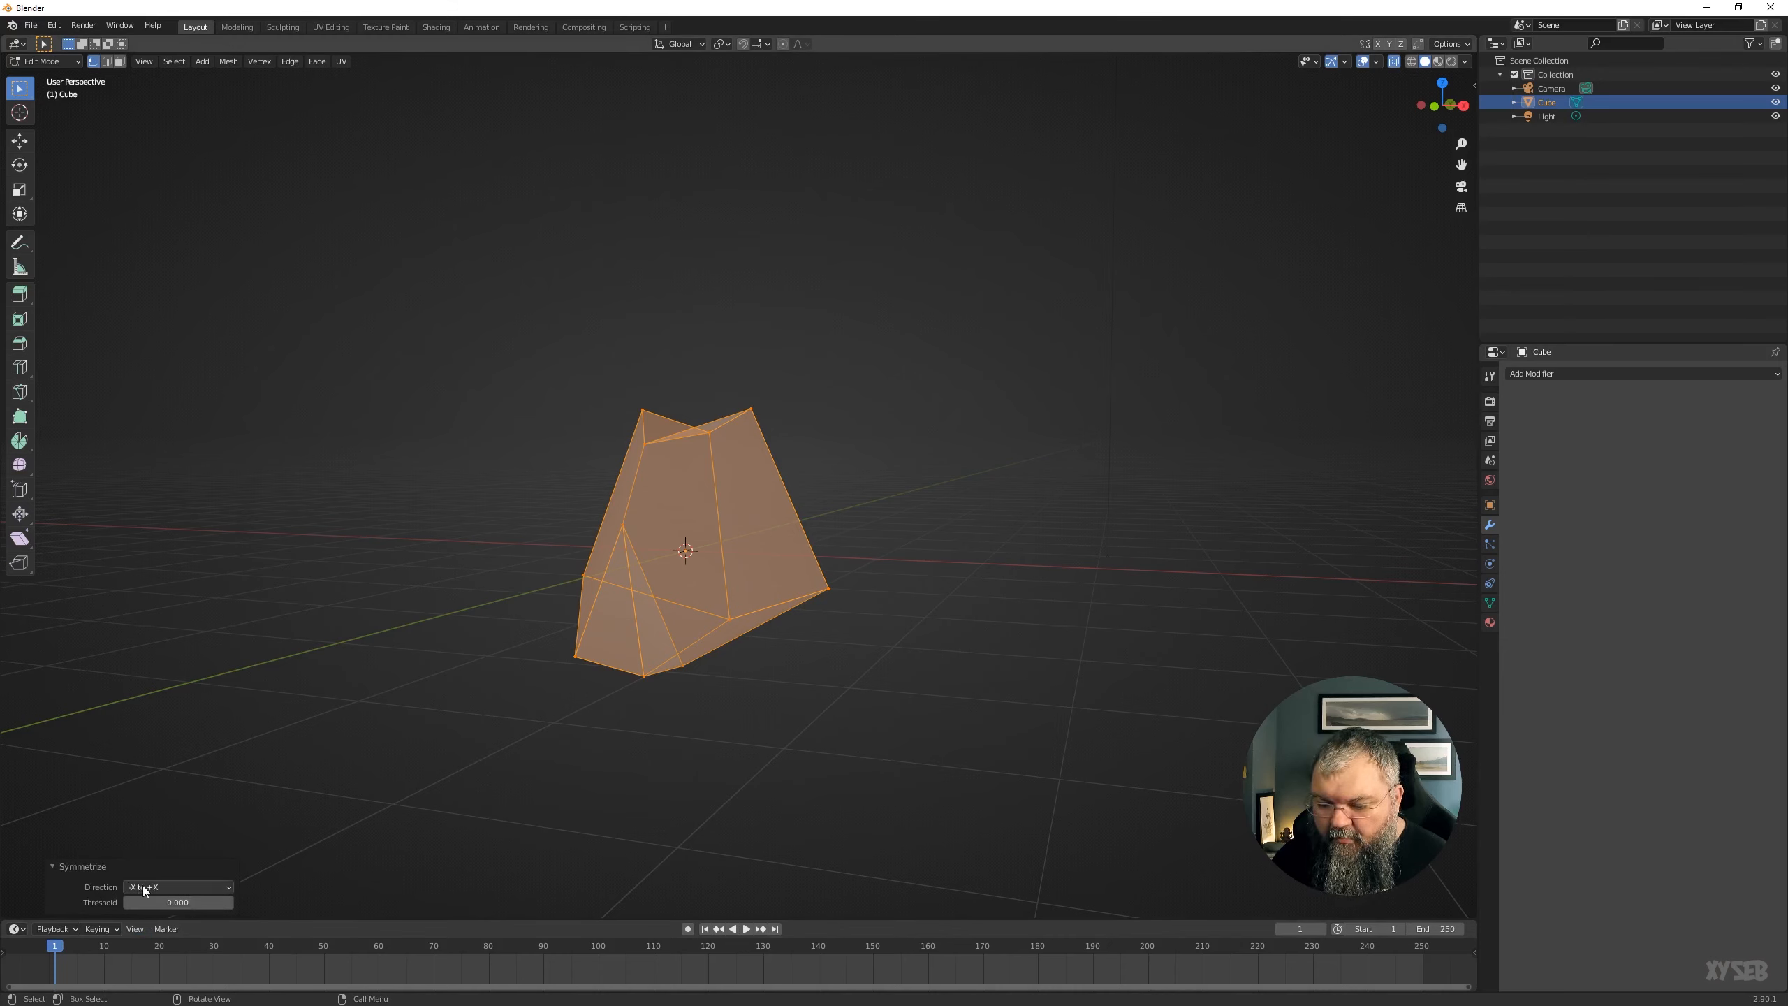
click(167, 889)
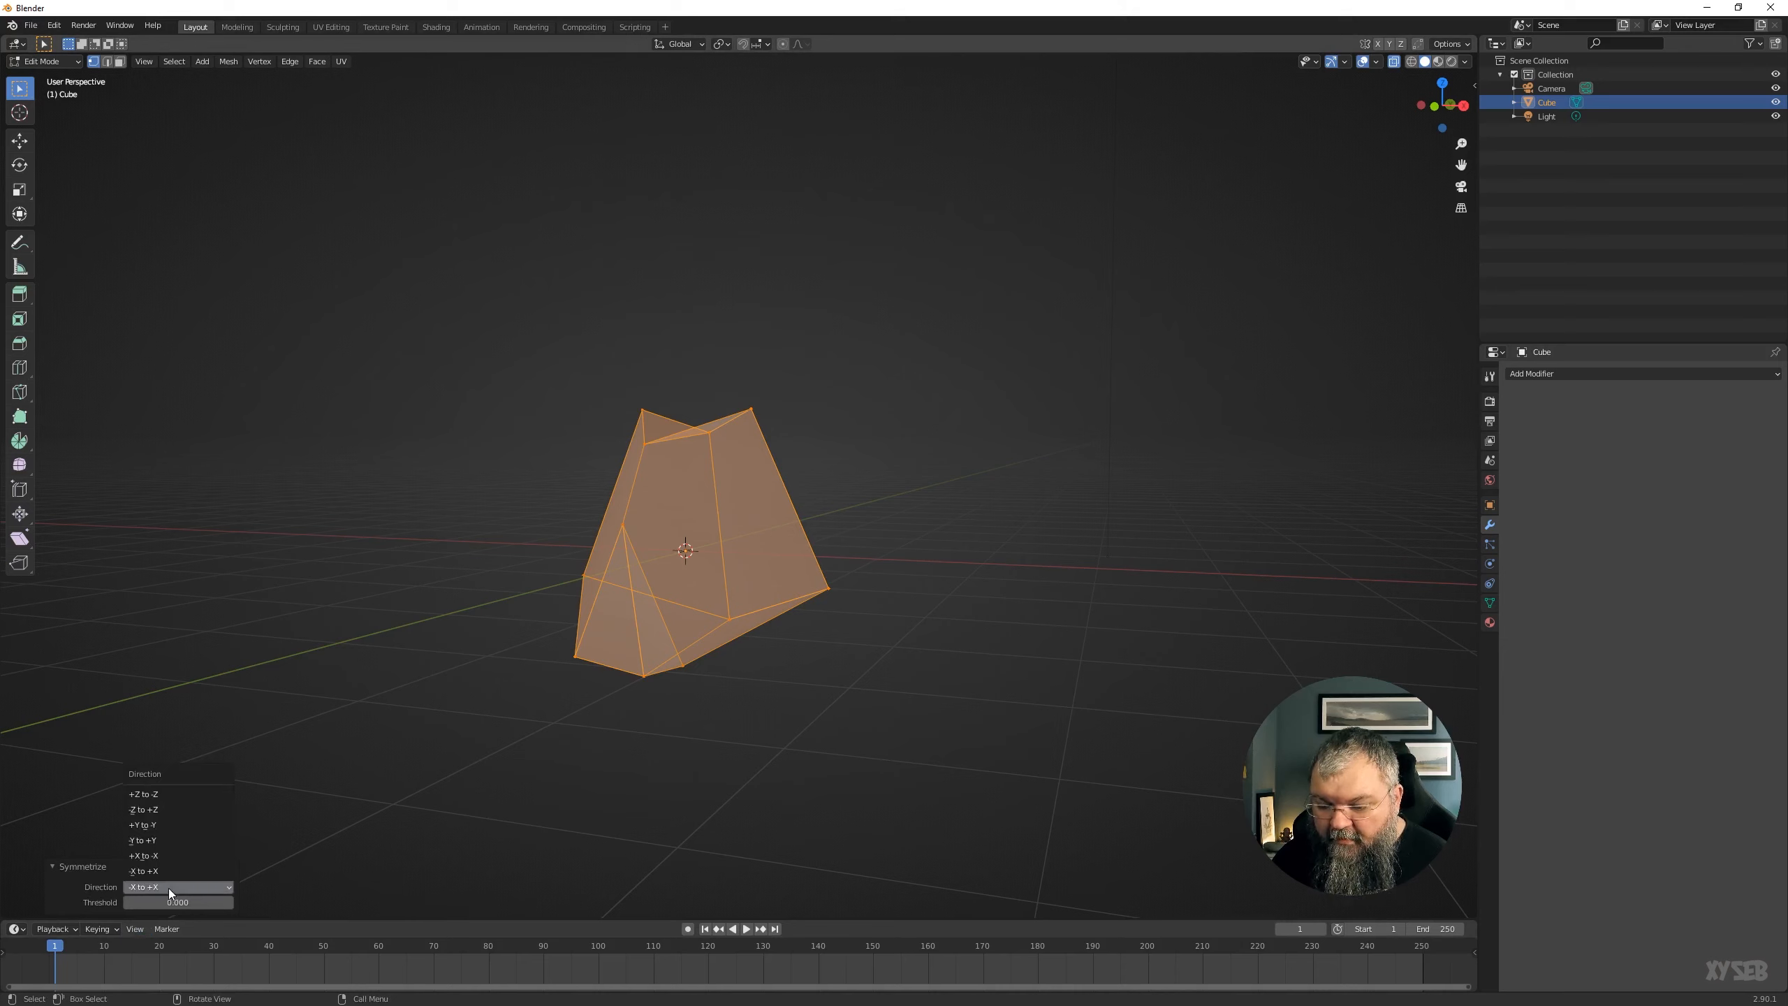
click(150, 855)
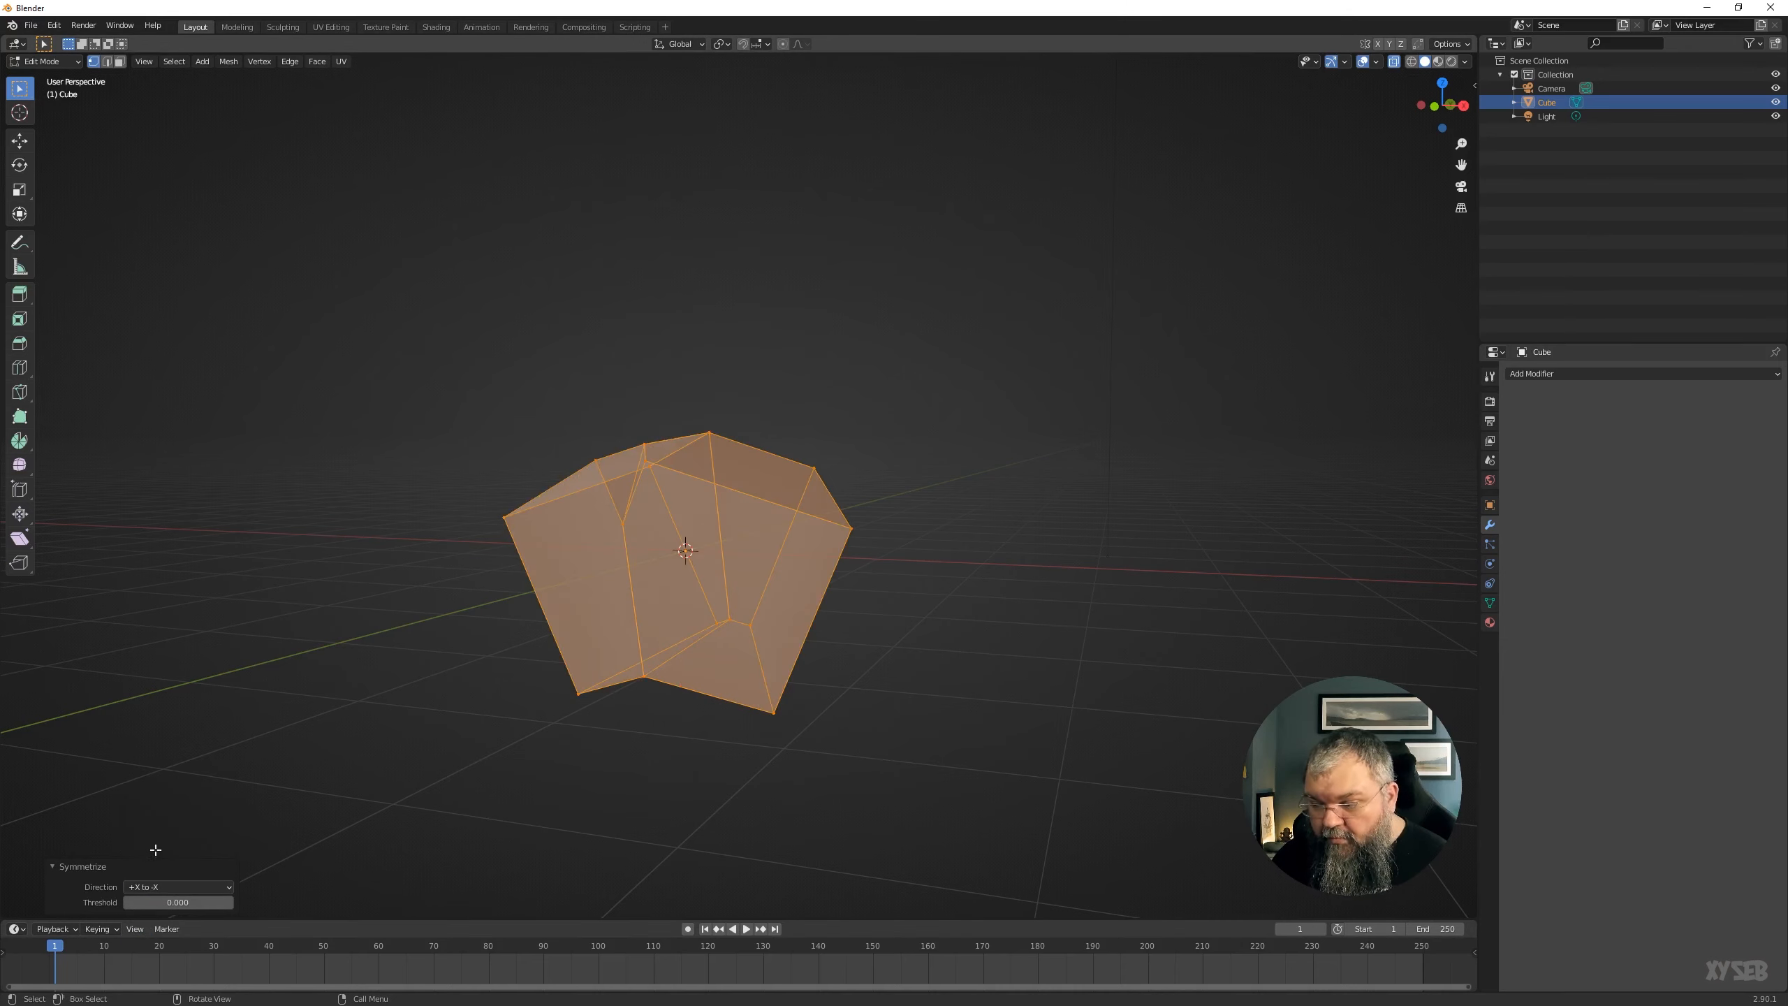
click(170, 886)
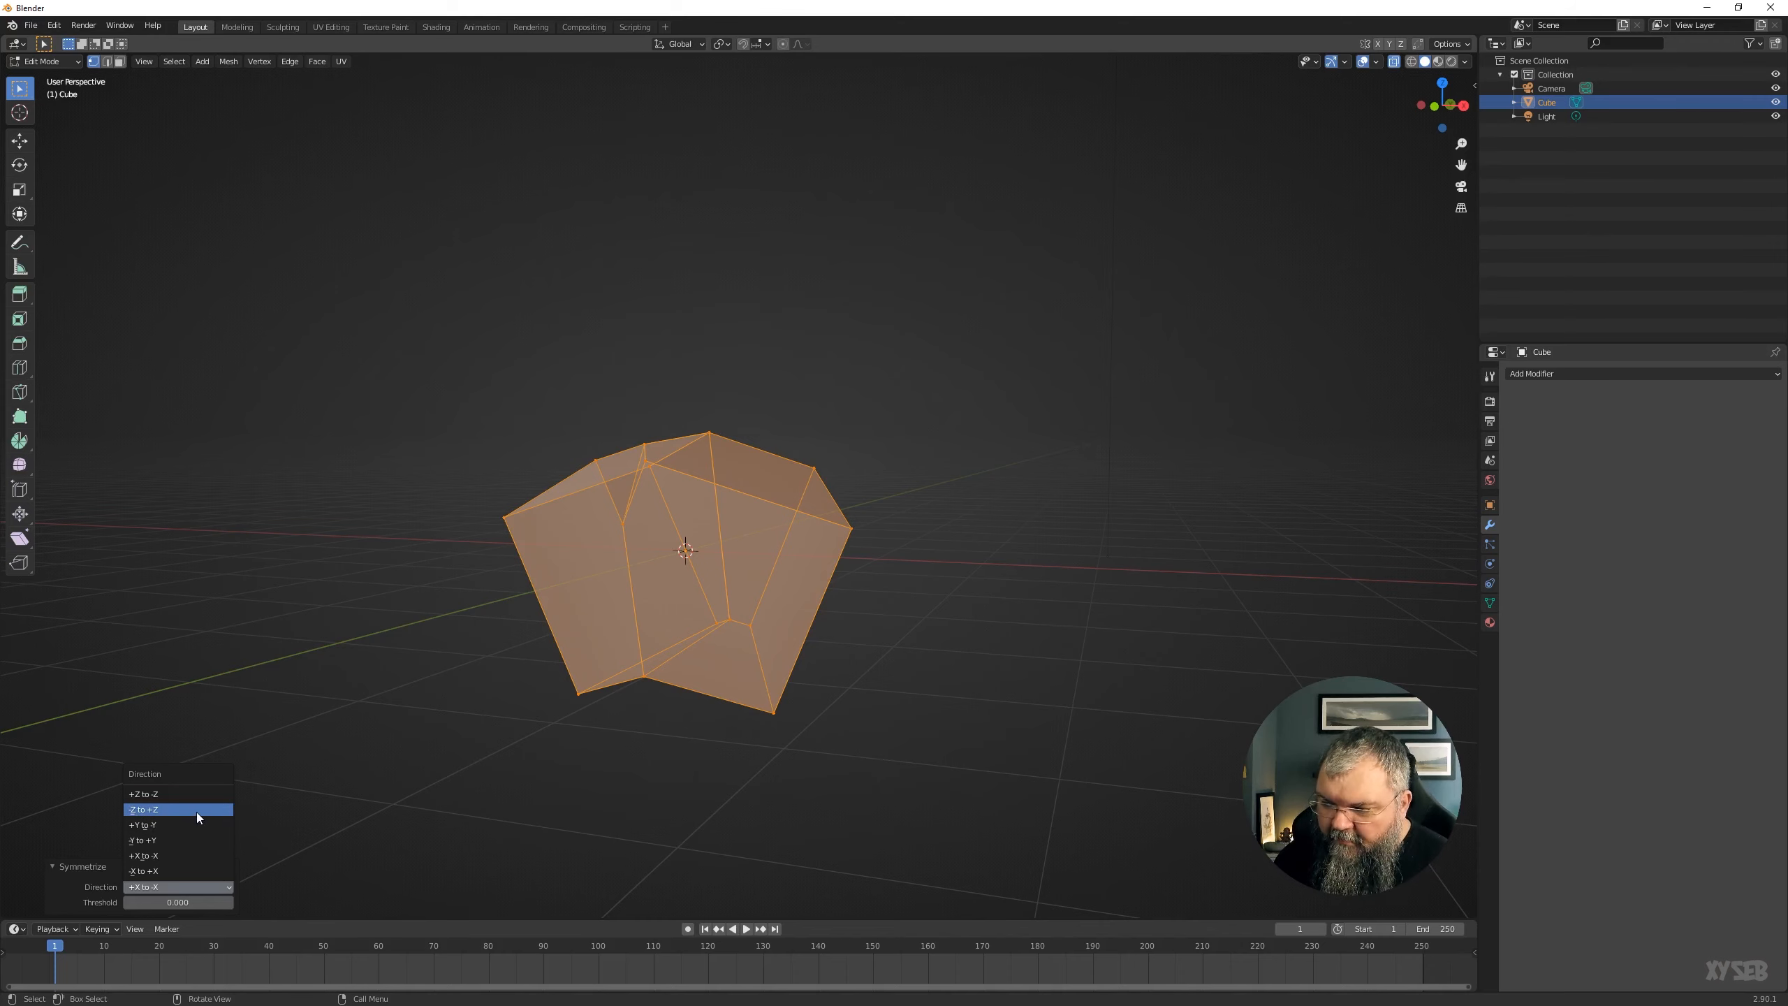
middle_drag(422, 760, 530, 730)
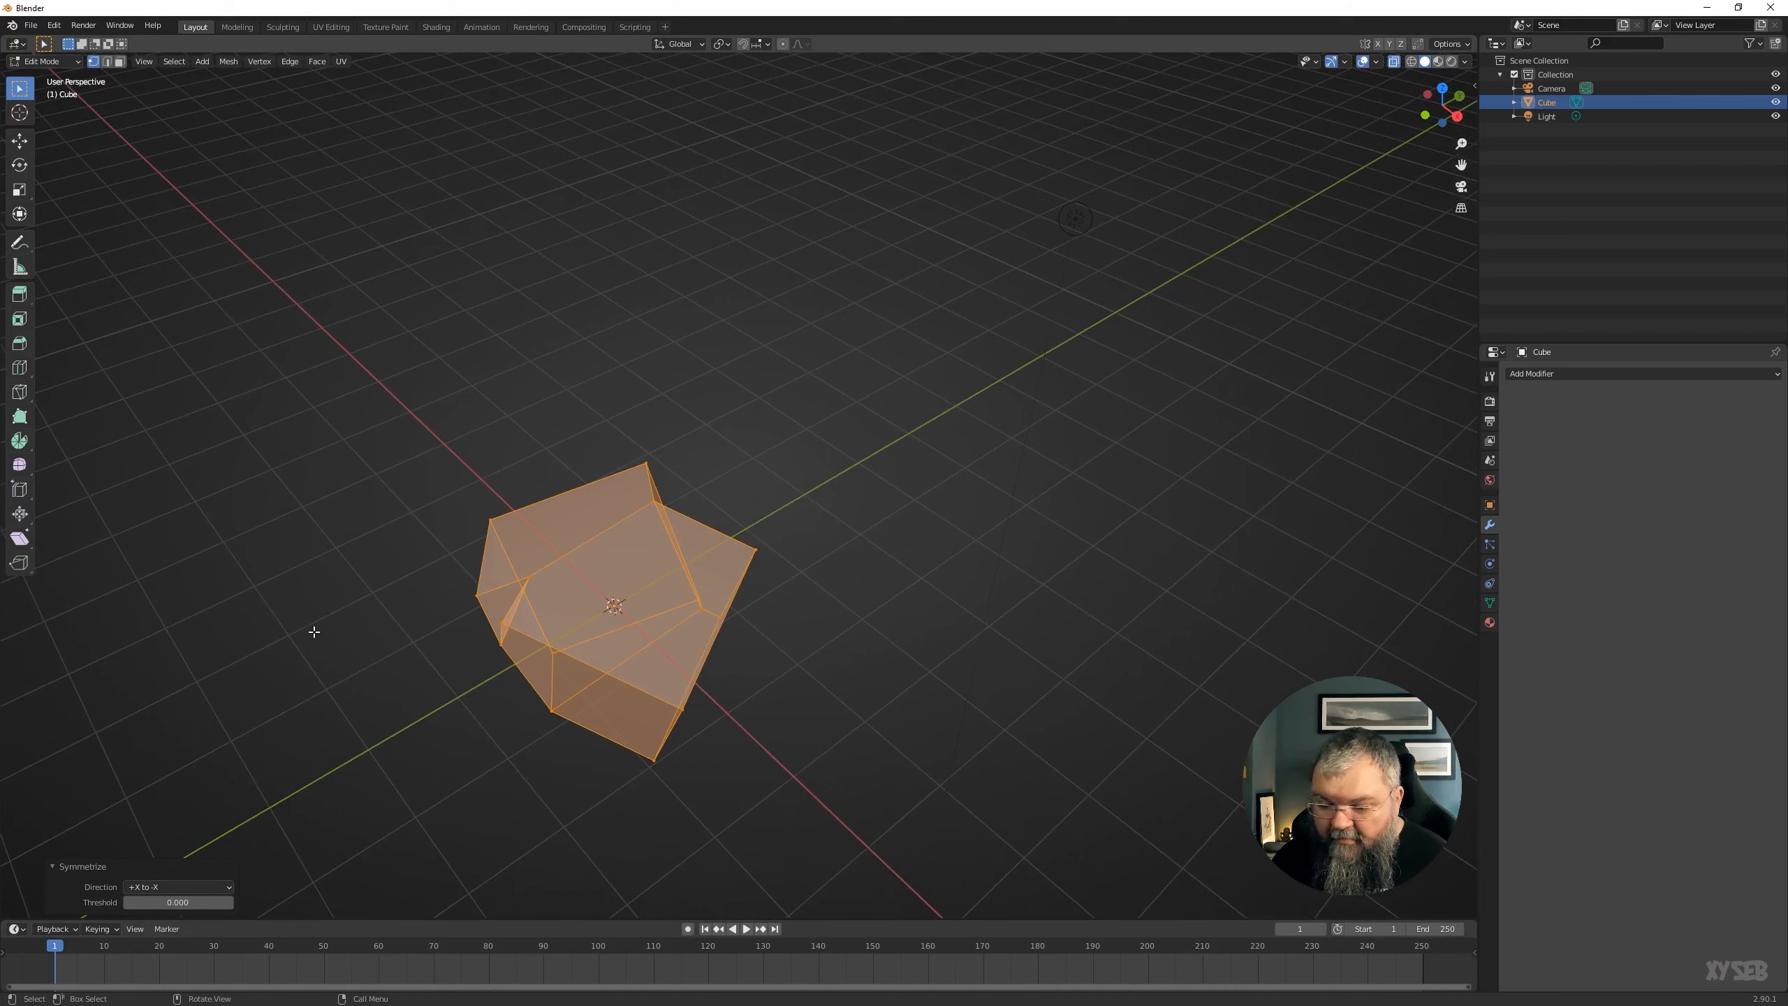
right_click(522, 556)
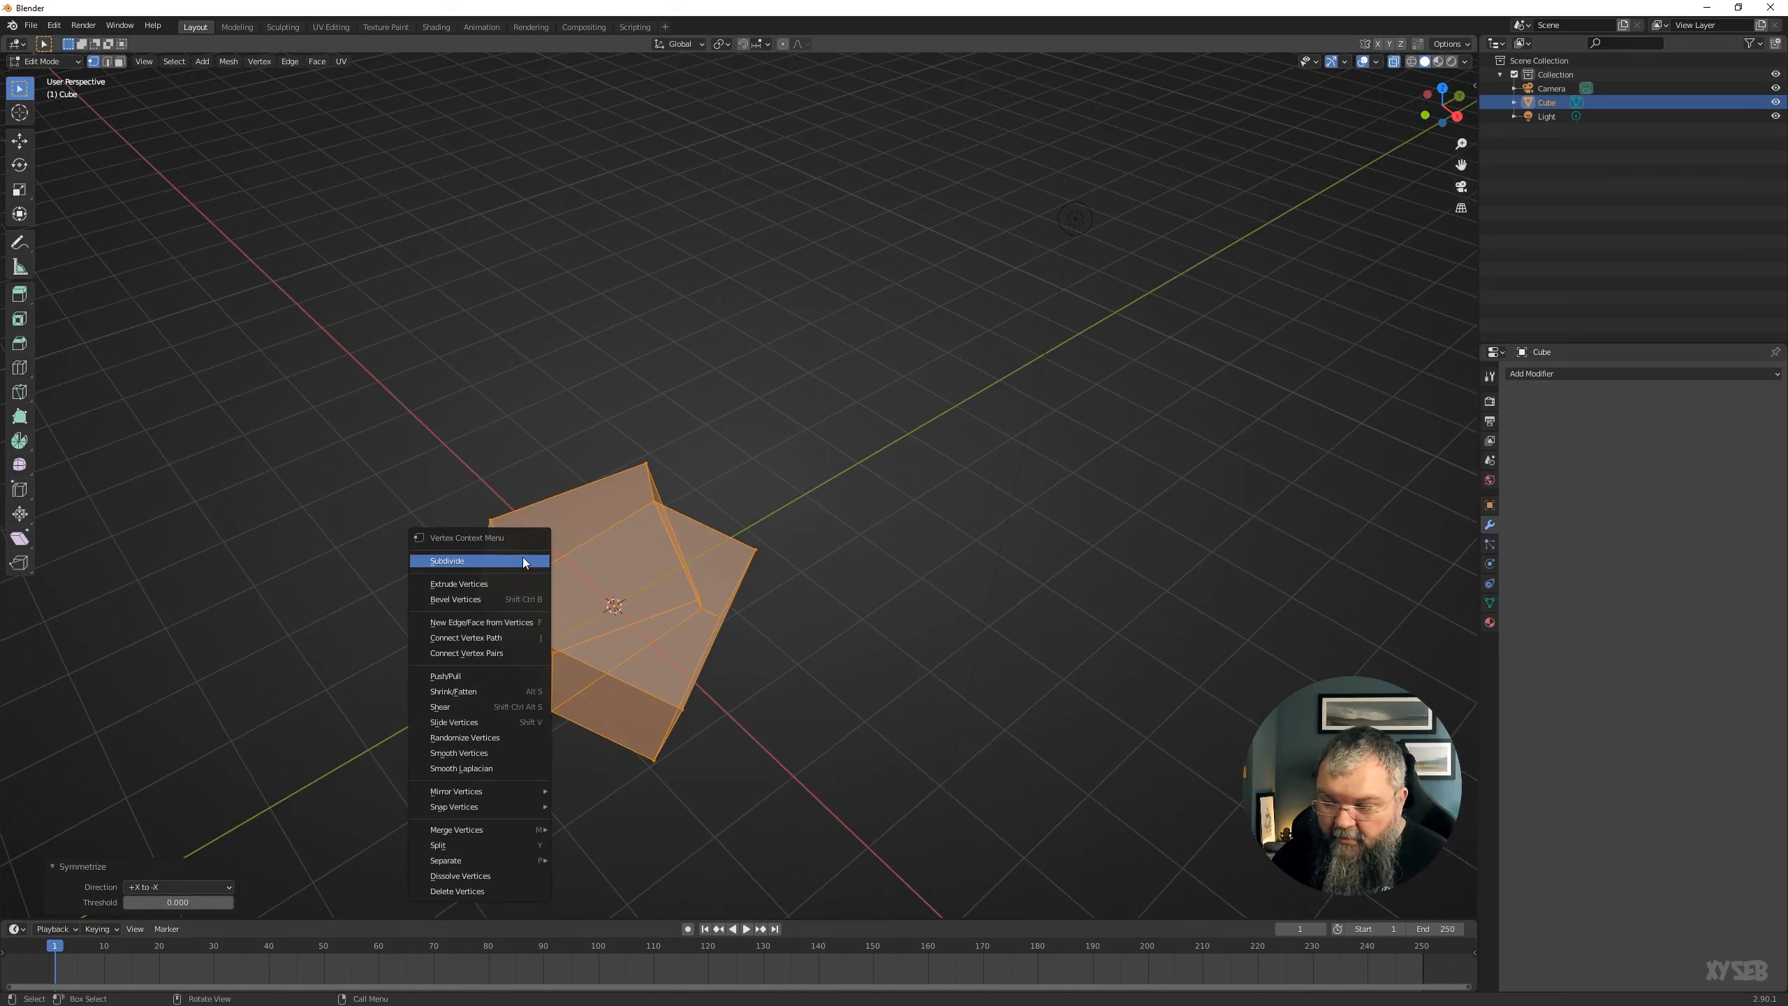
Symmetrize the mesh again, trying the direction -Z to +Z before setting it to +Z to -Z.
click(226, 63)
click(244, 256)
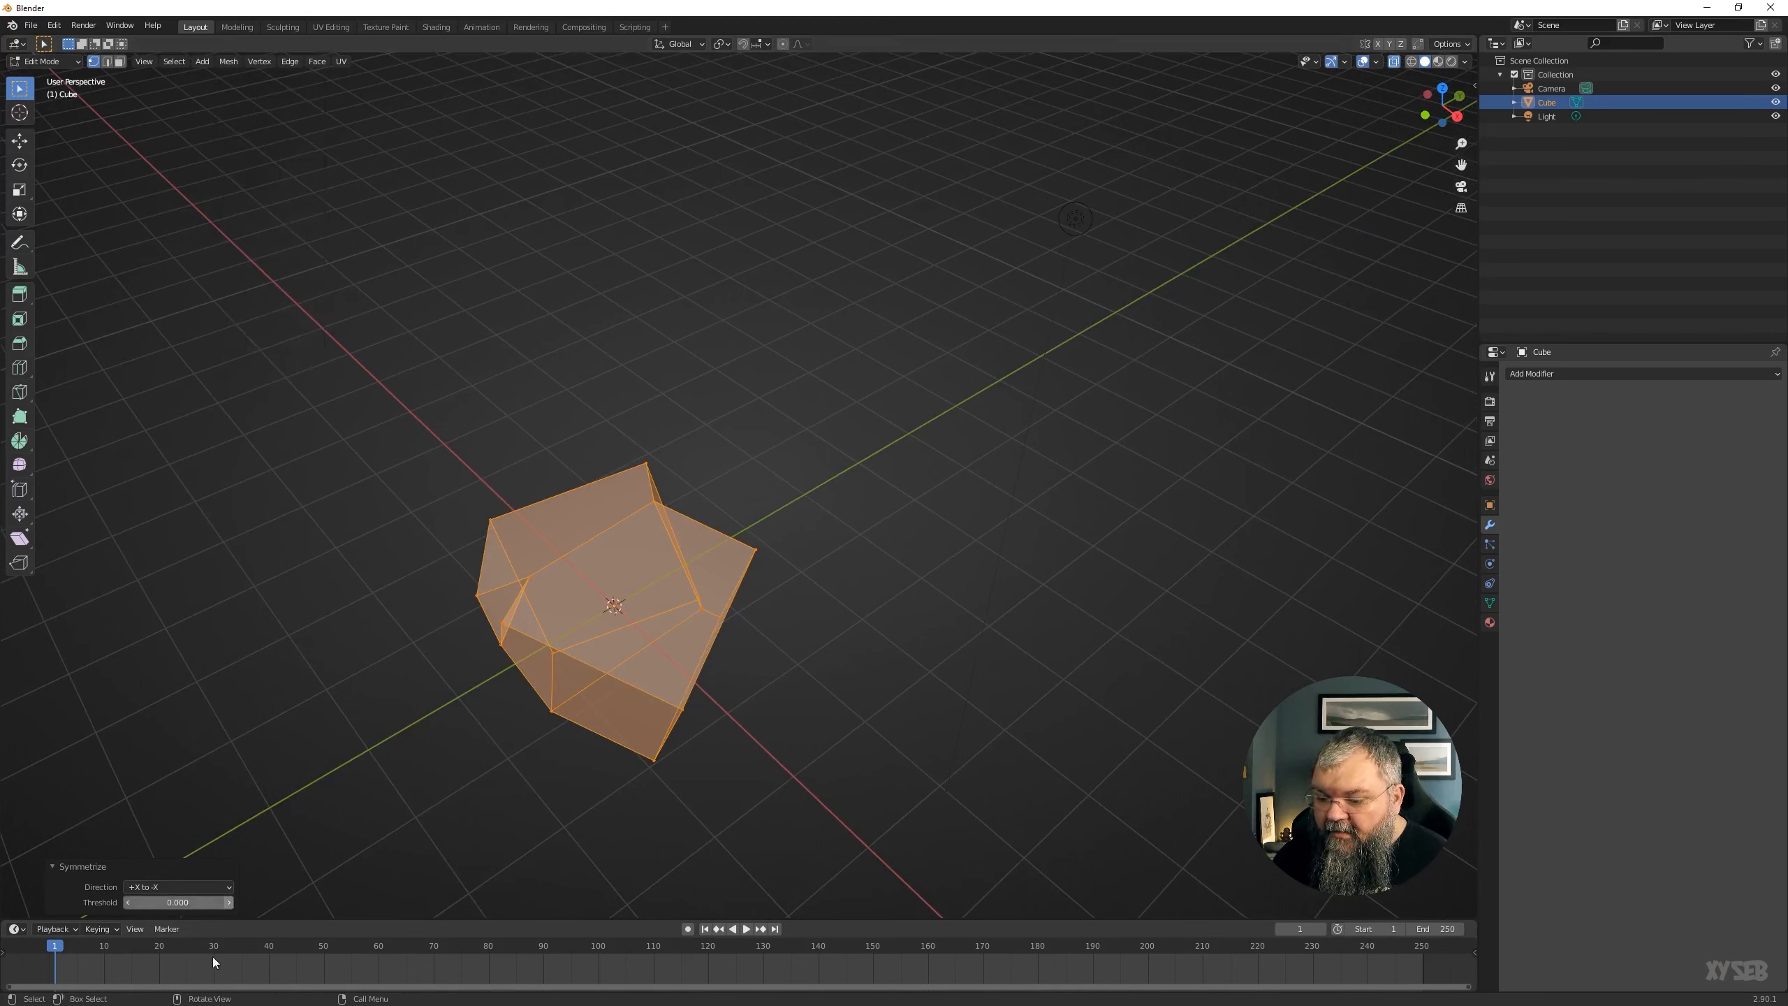
click(178, 887)
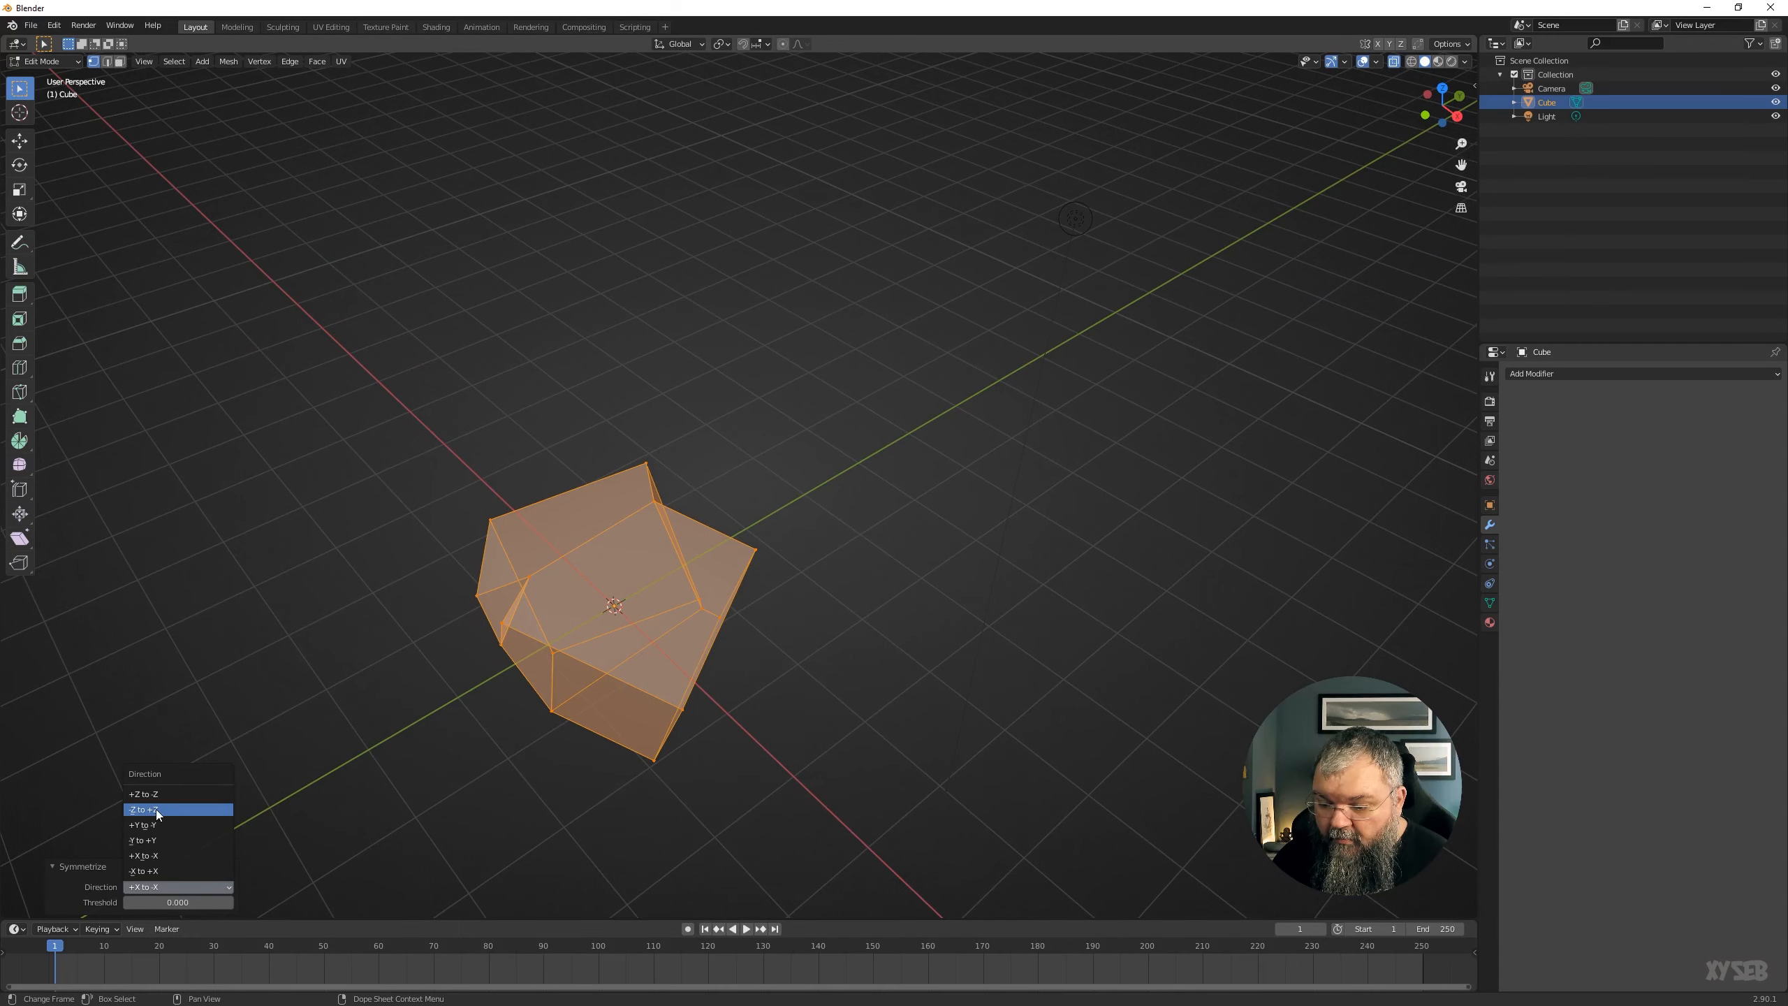
click(156, 809)
click(165, 886)
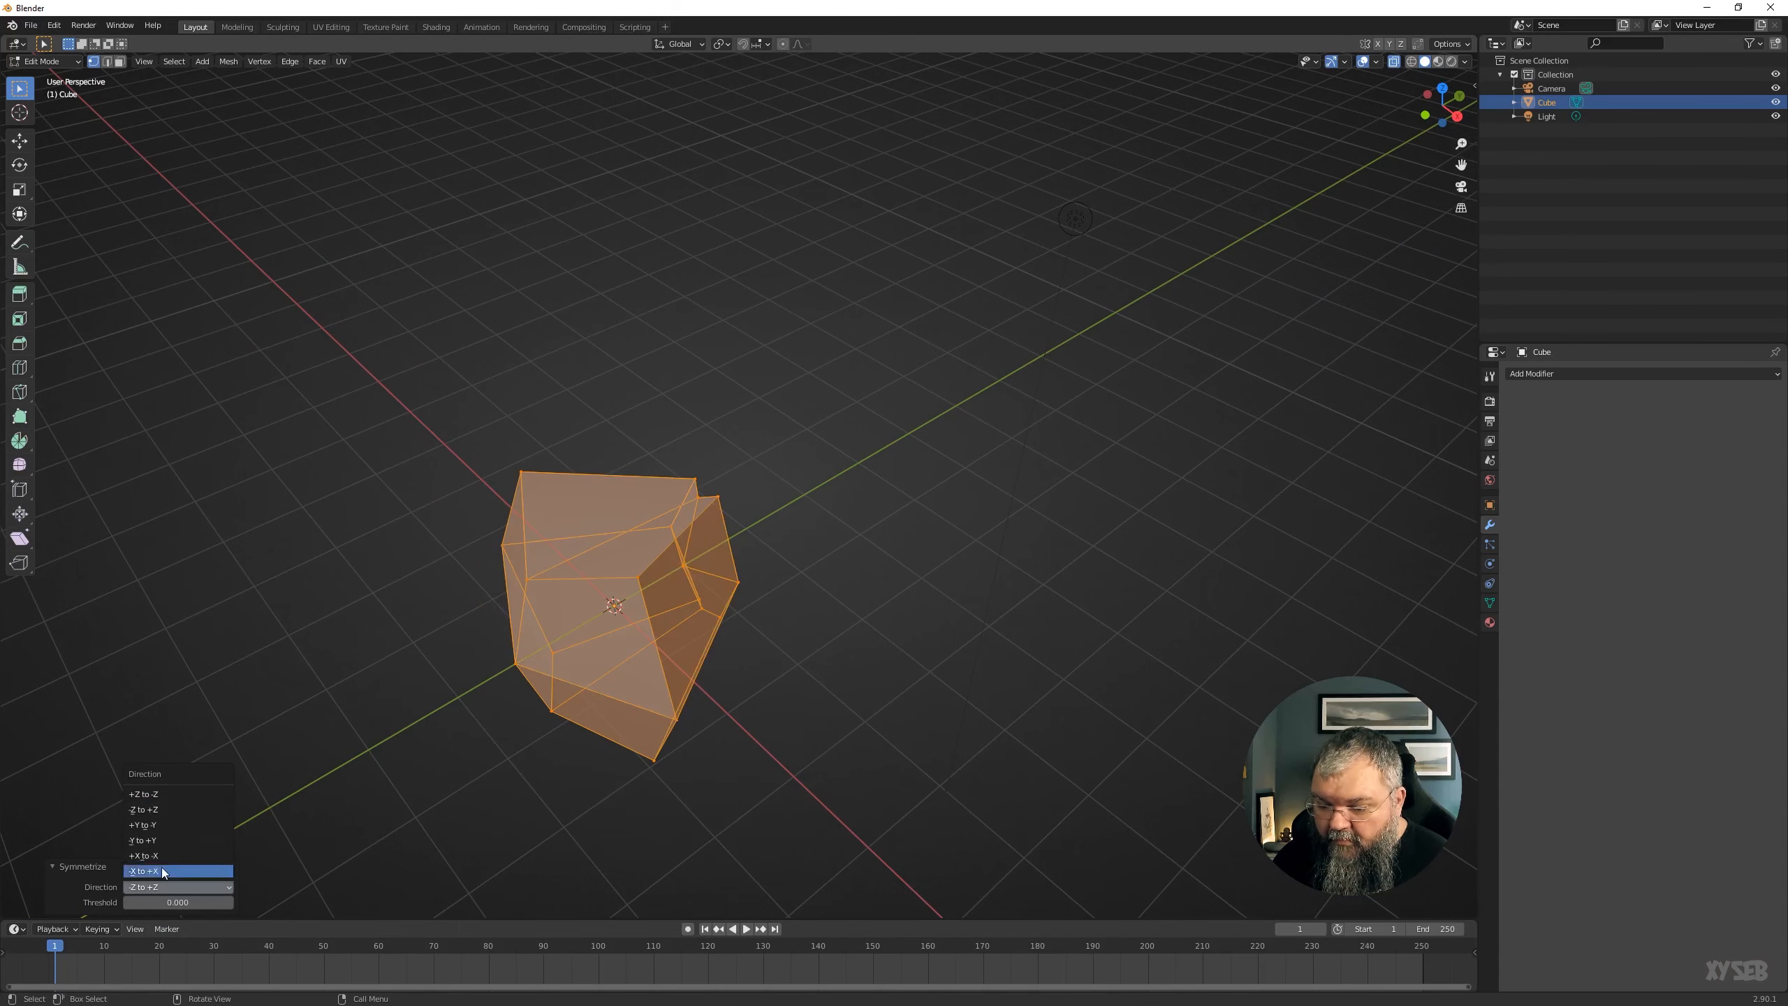
click(170, 798)
middle_drag(454, 801, 328, 371)
Symmetrize the mesh once more with the direction +Y to -Y, return to Object Mode and inspect the shape.
click(226, 61)
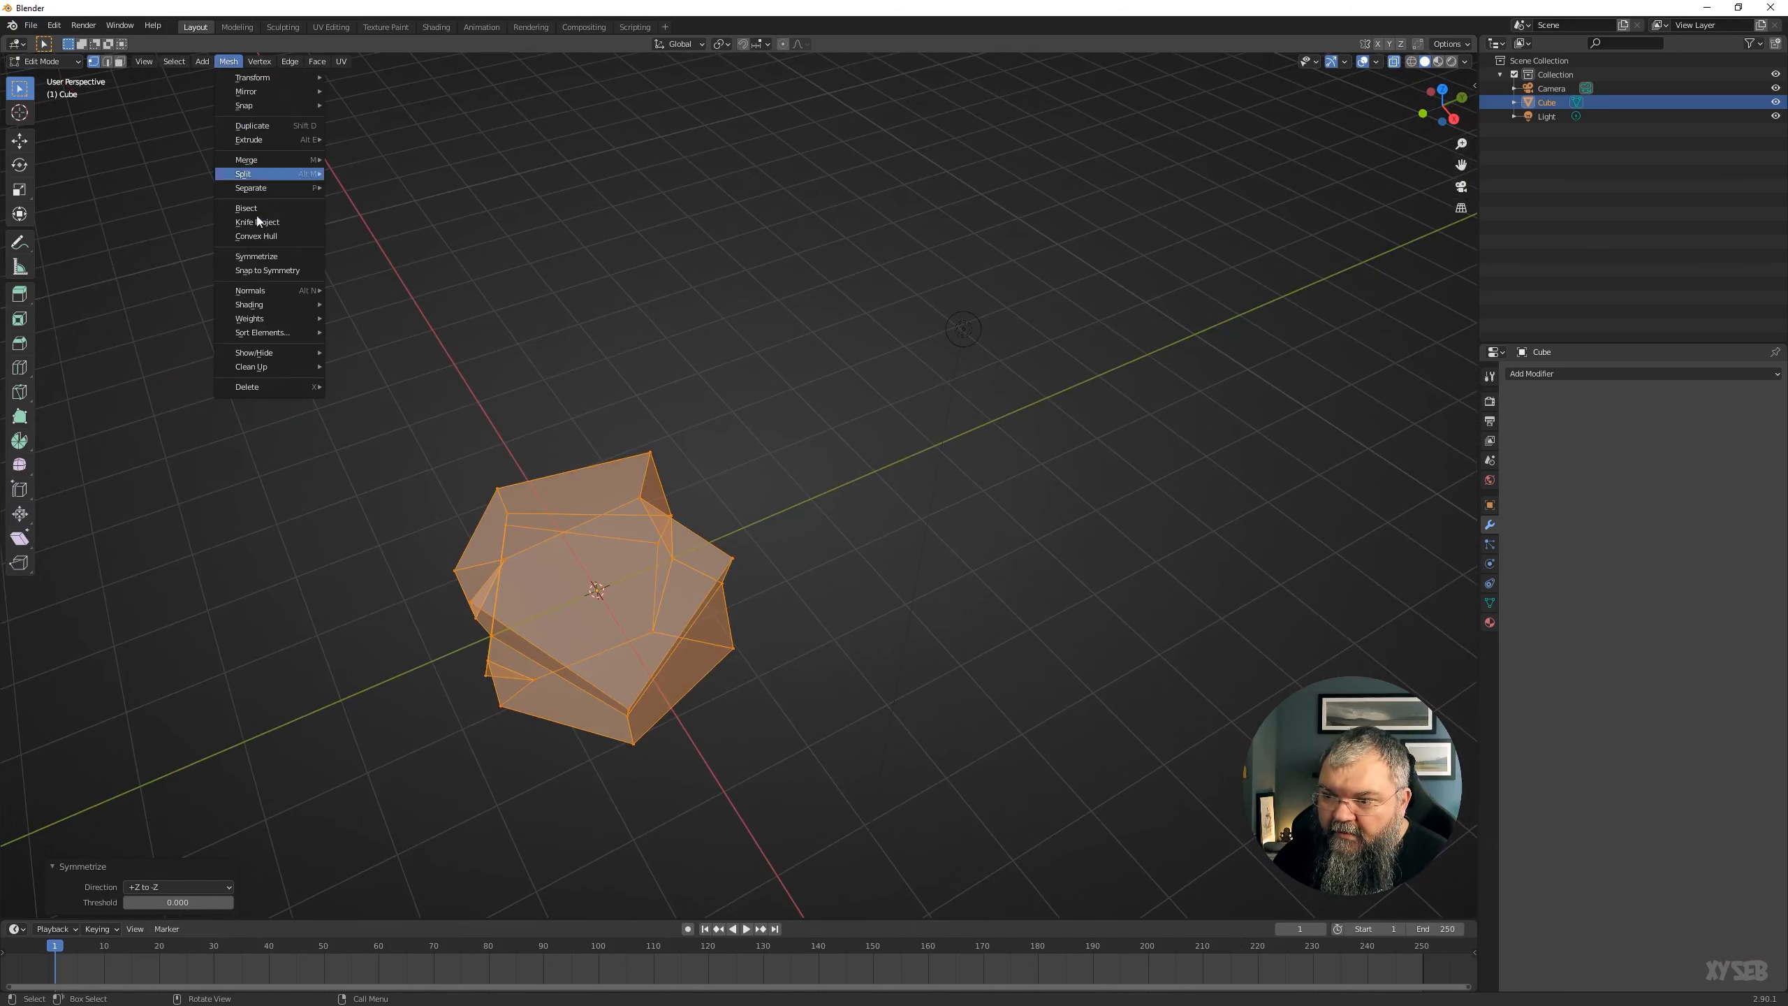
click(143, 888)
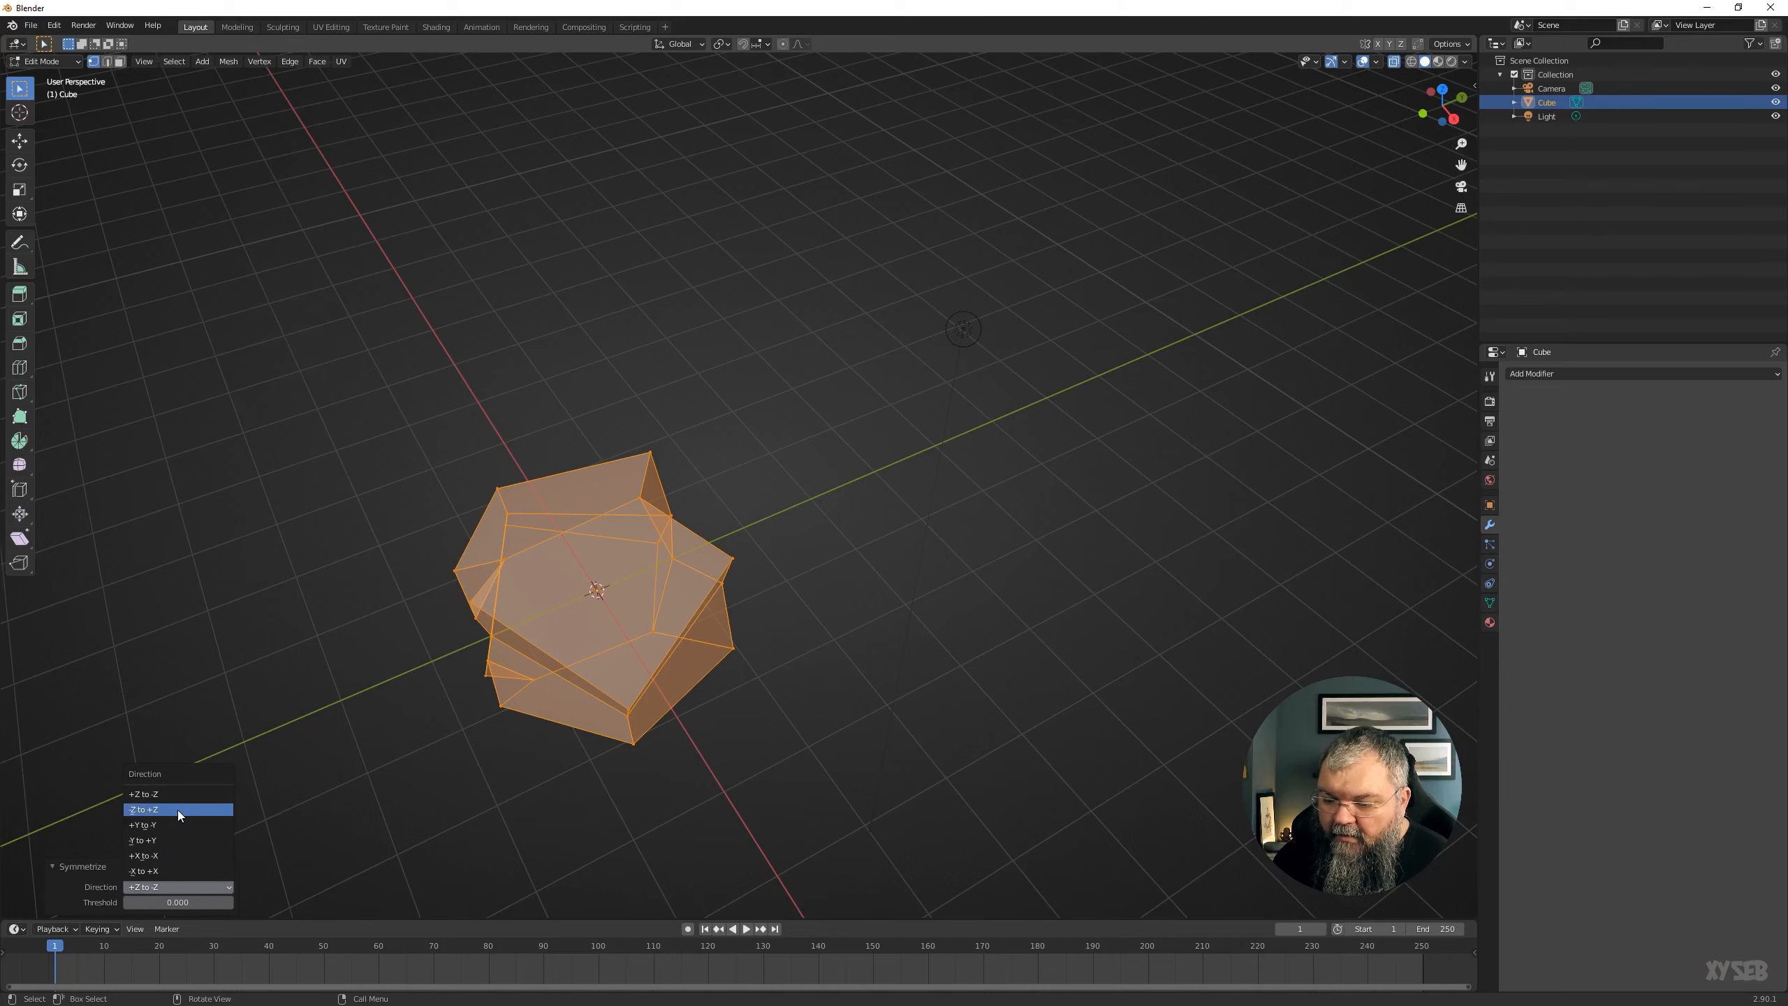
click(172, 826)
middle_drag(174, 826, 598, 634)
key(Tab)
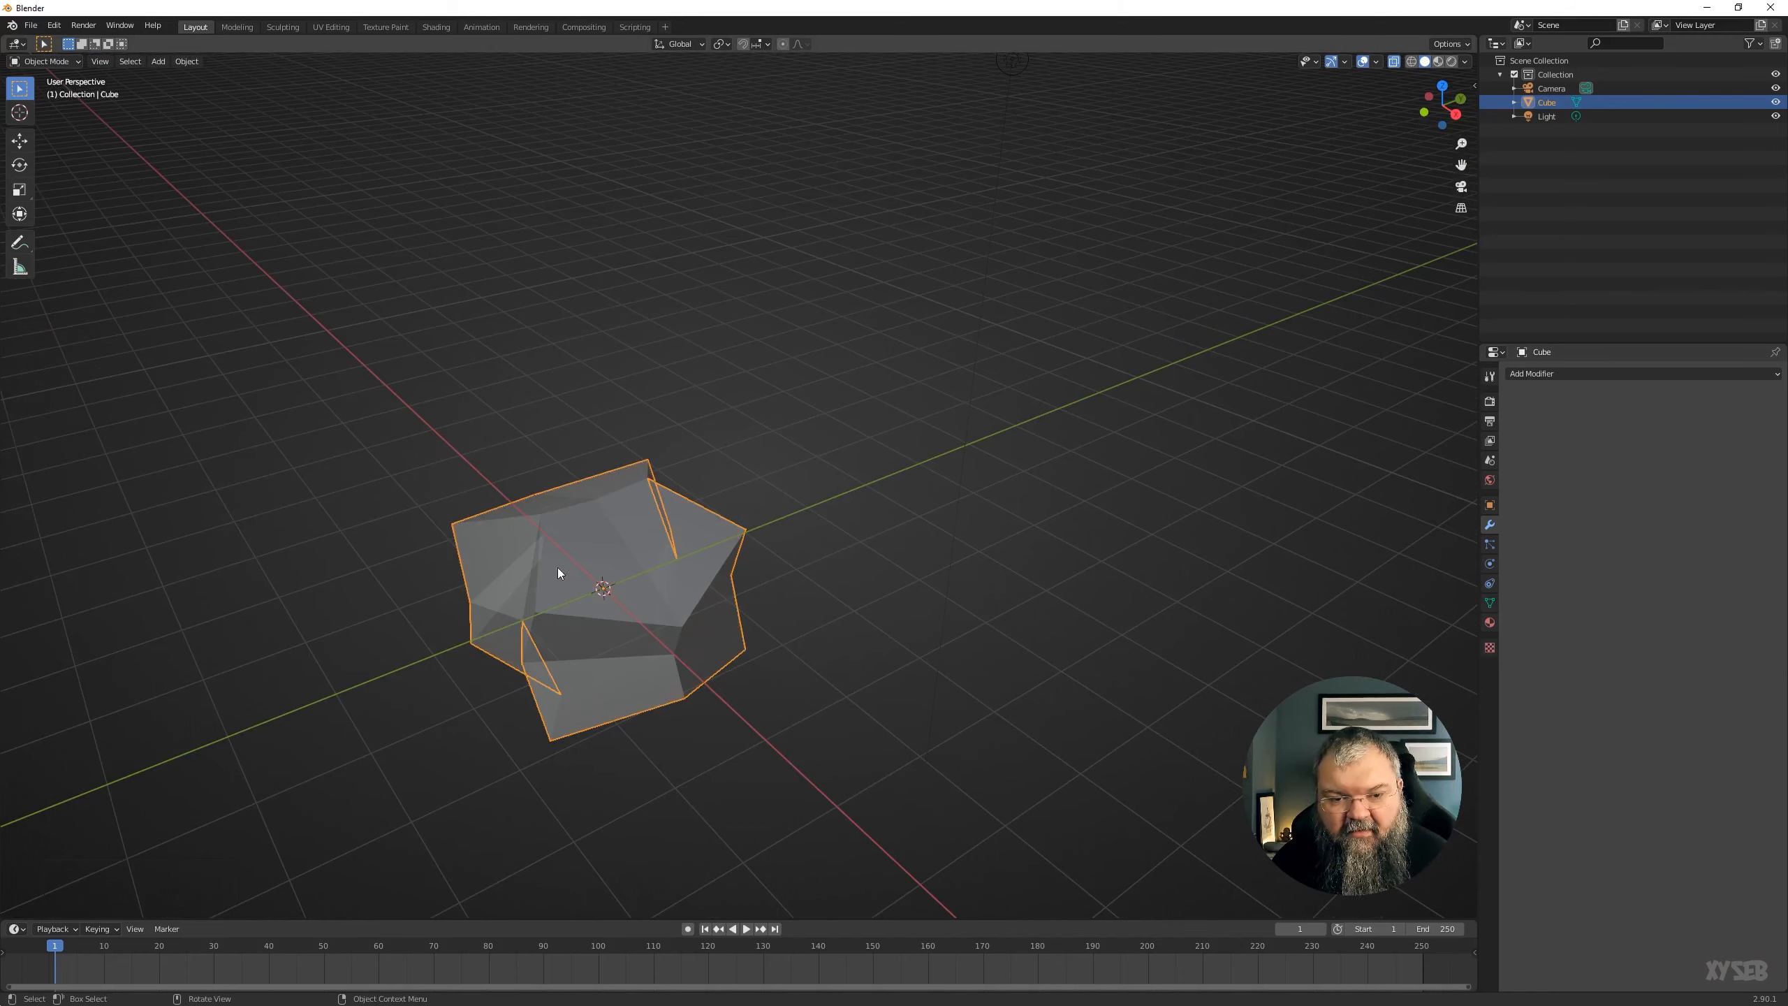
middle_drag(557, 568, 866, 550)
Delete the vertices of the mesh's negative-X half in Edit Mode and return to Object Mode.
key(Tab)
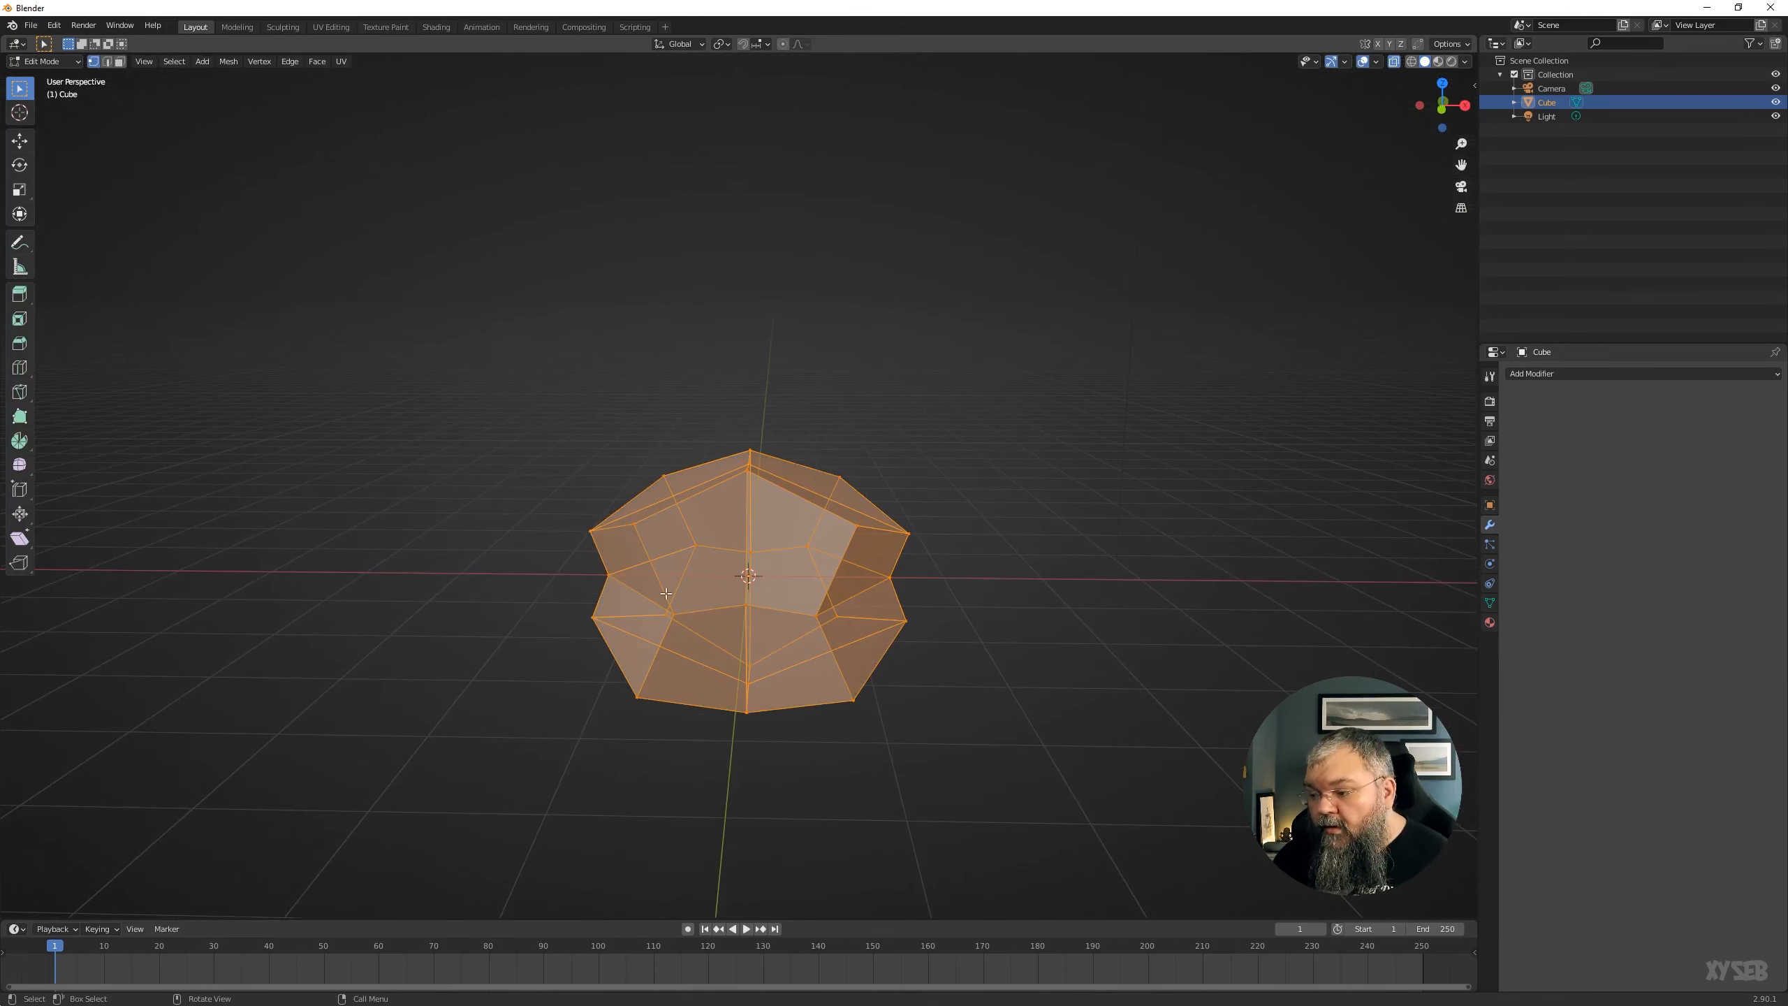
drag(477, 393, 704, 807)
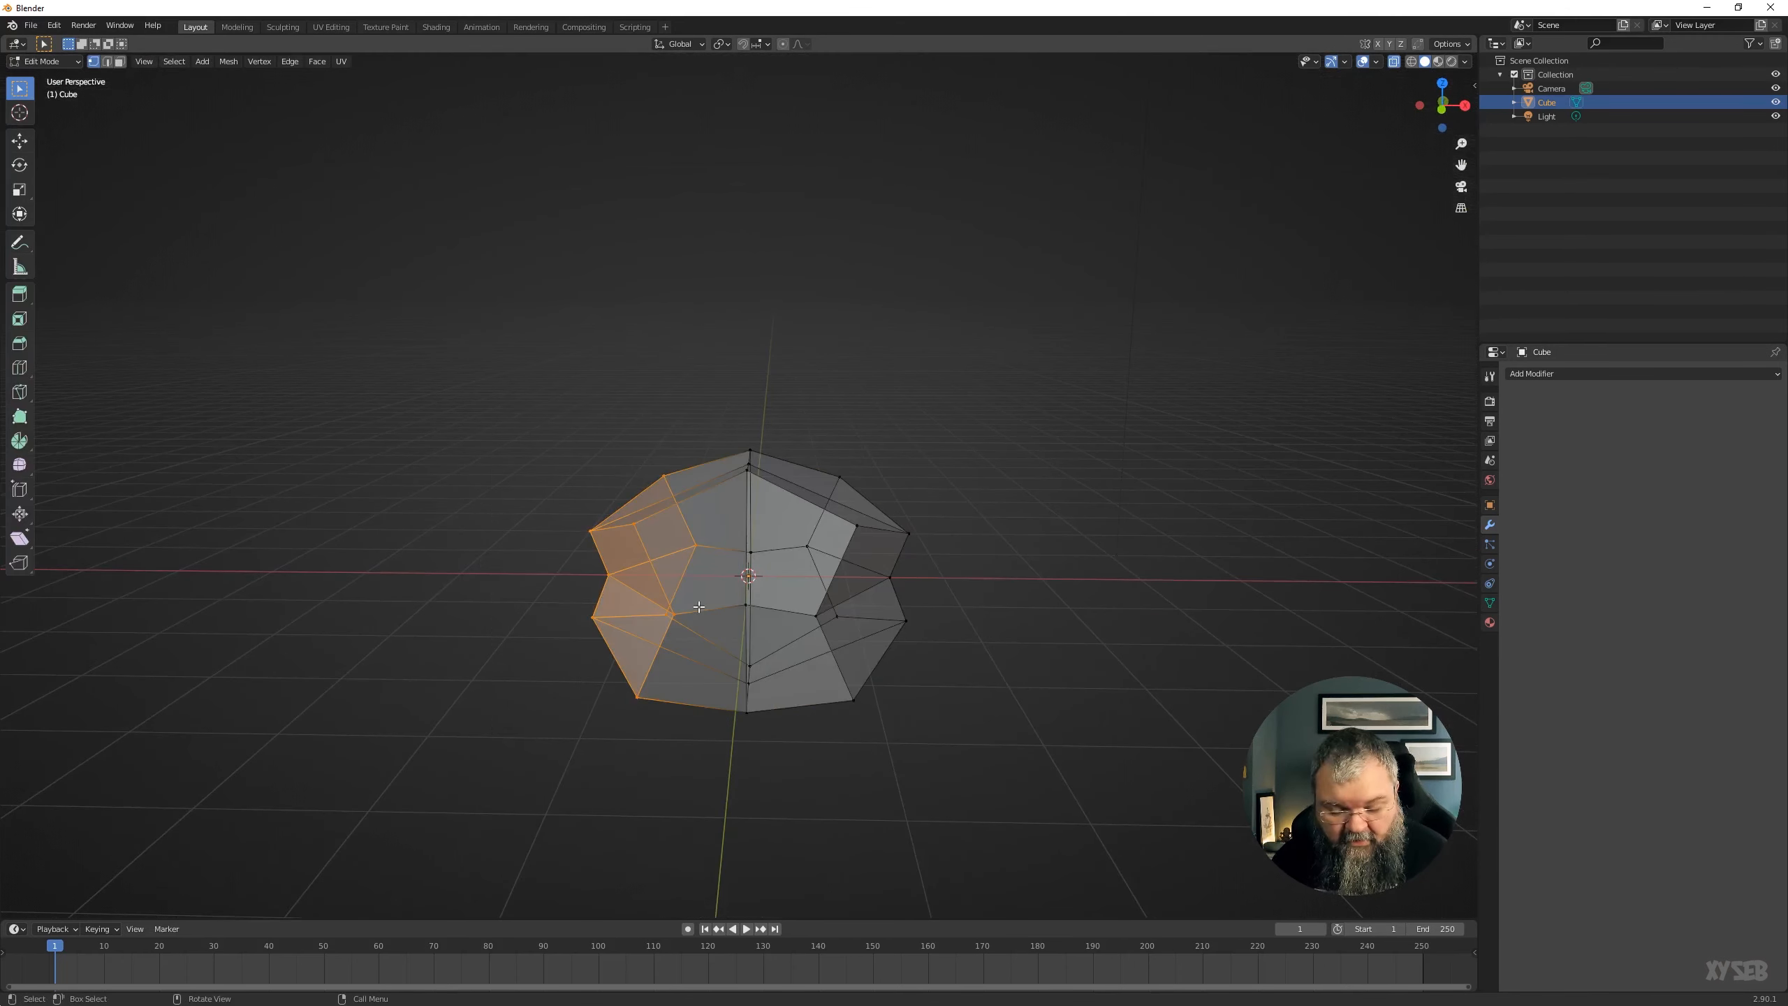
key(x)
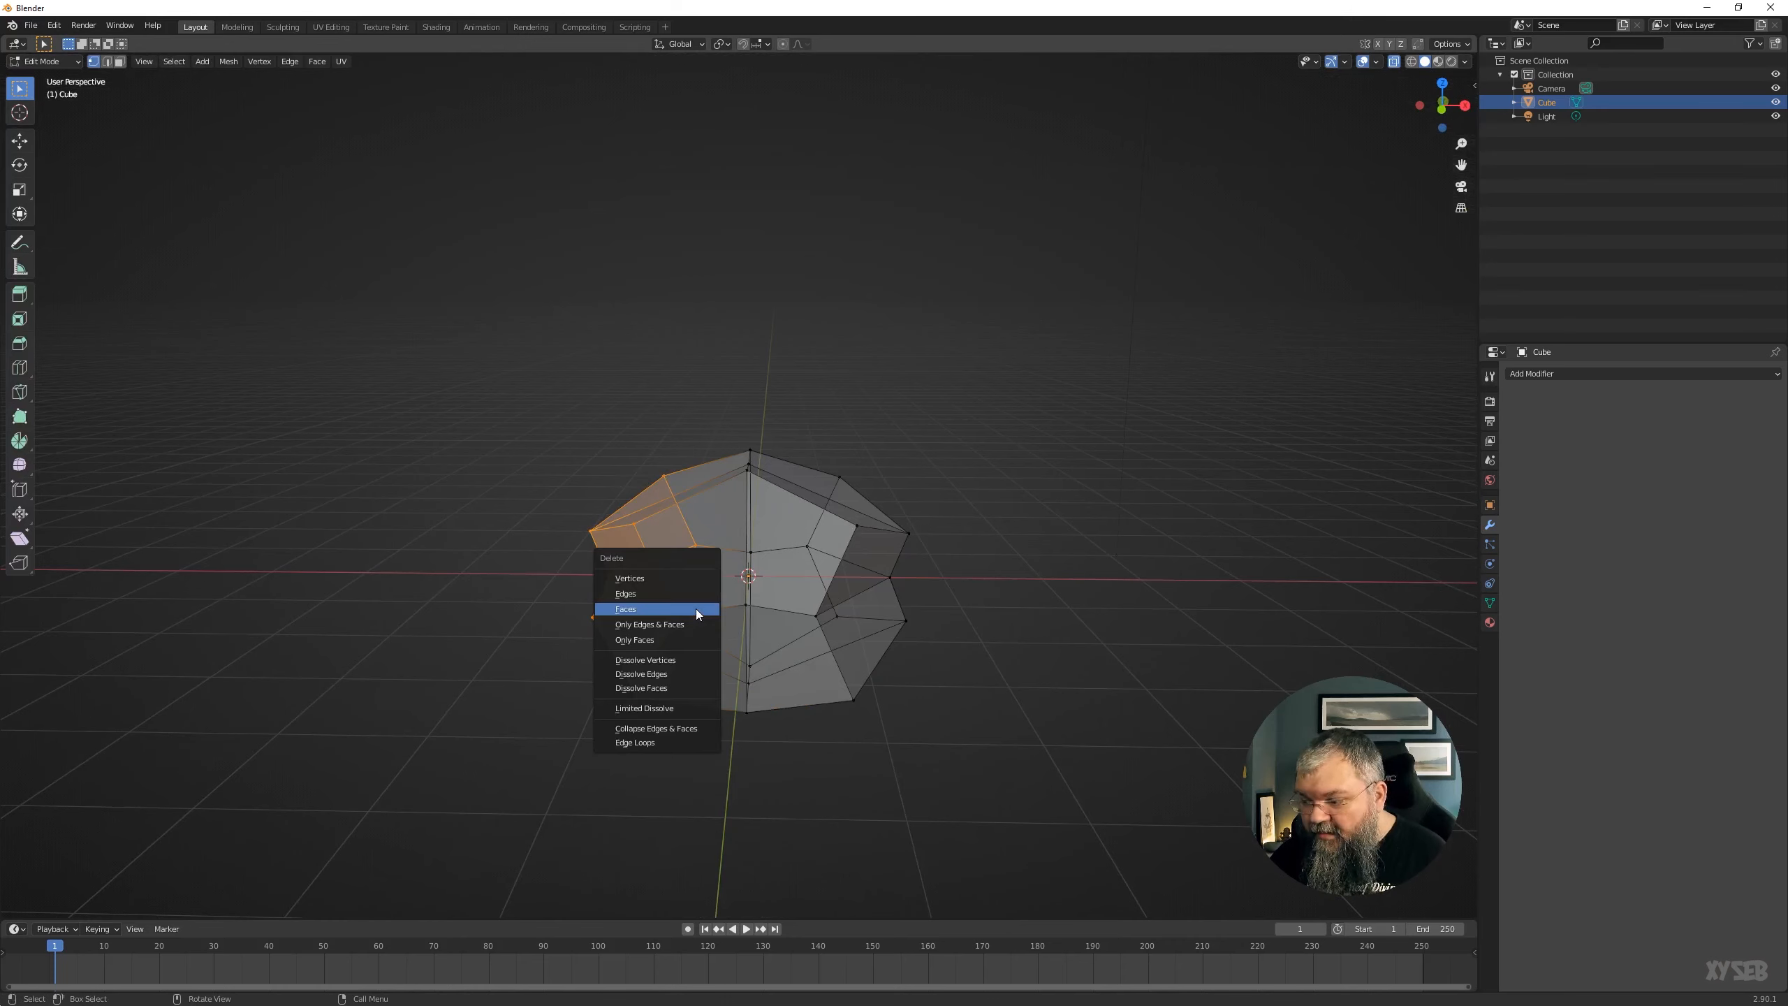
click(648, 579)
key(Tab)
Add a Mirror modifier on the X axis to the remaining half.
middle_drag(828, 576, 966, 591)
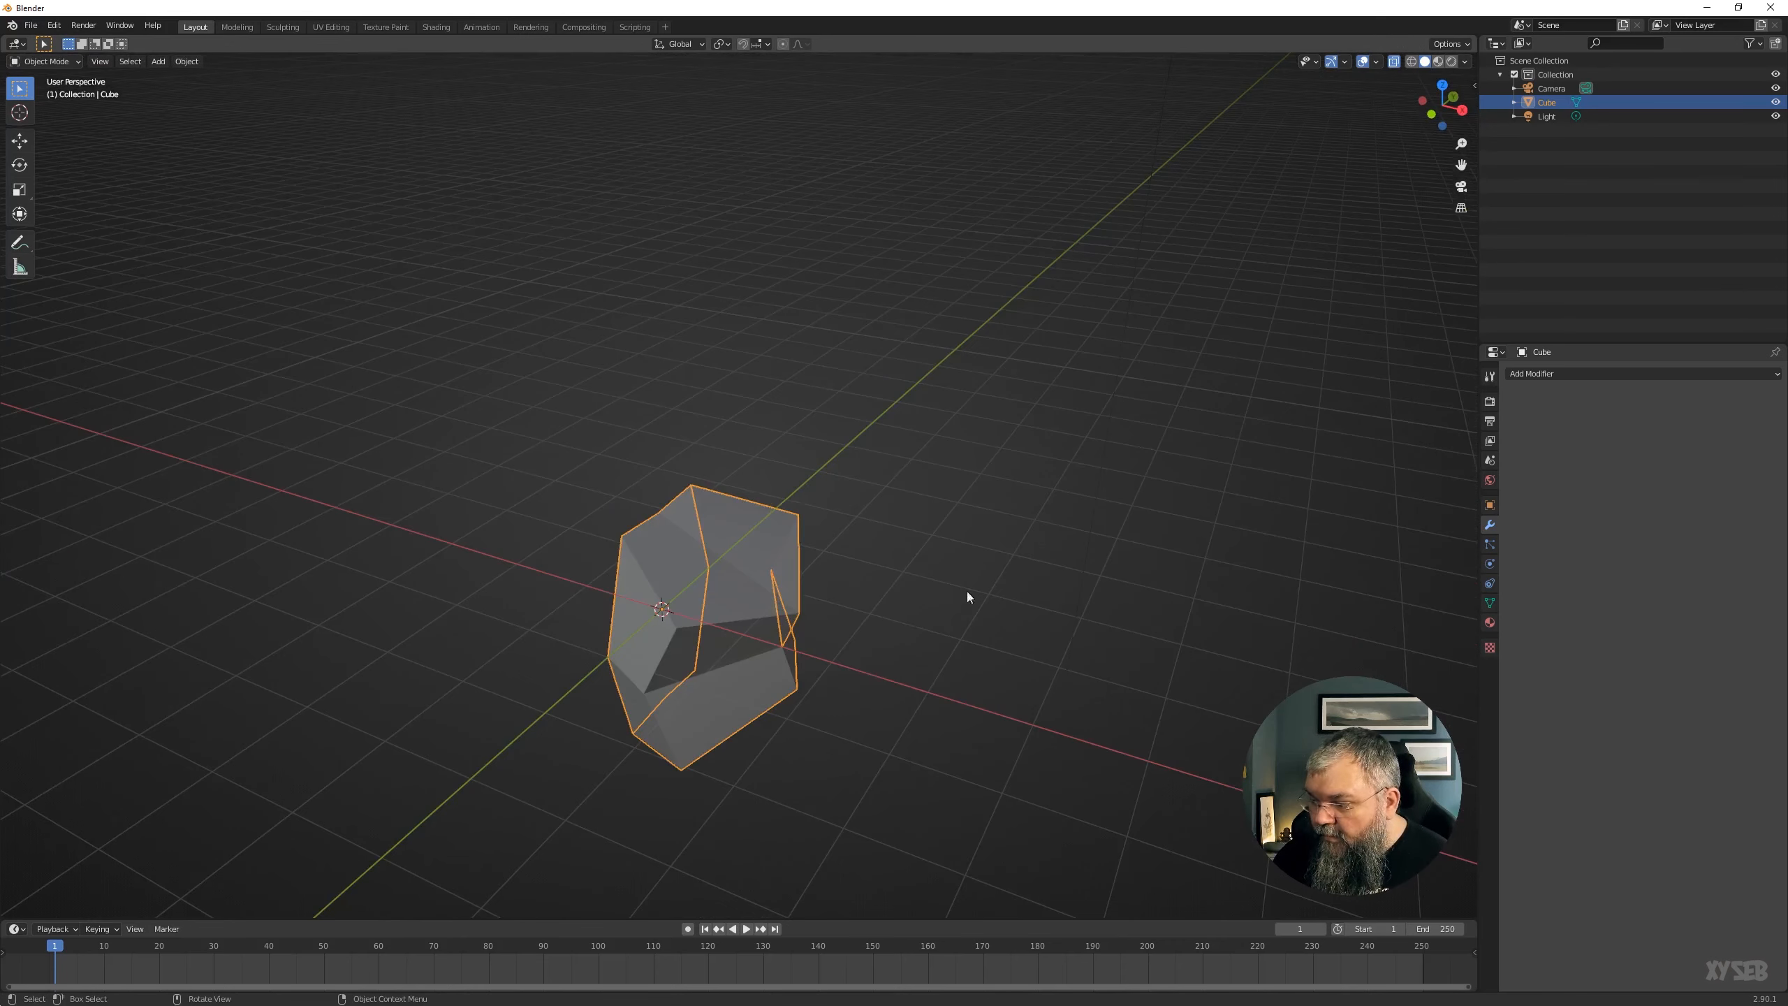
click(1604, 374)
click(1498, 511)
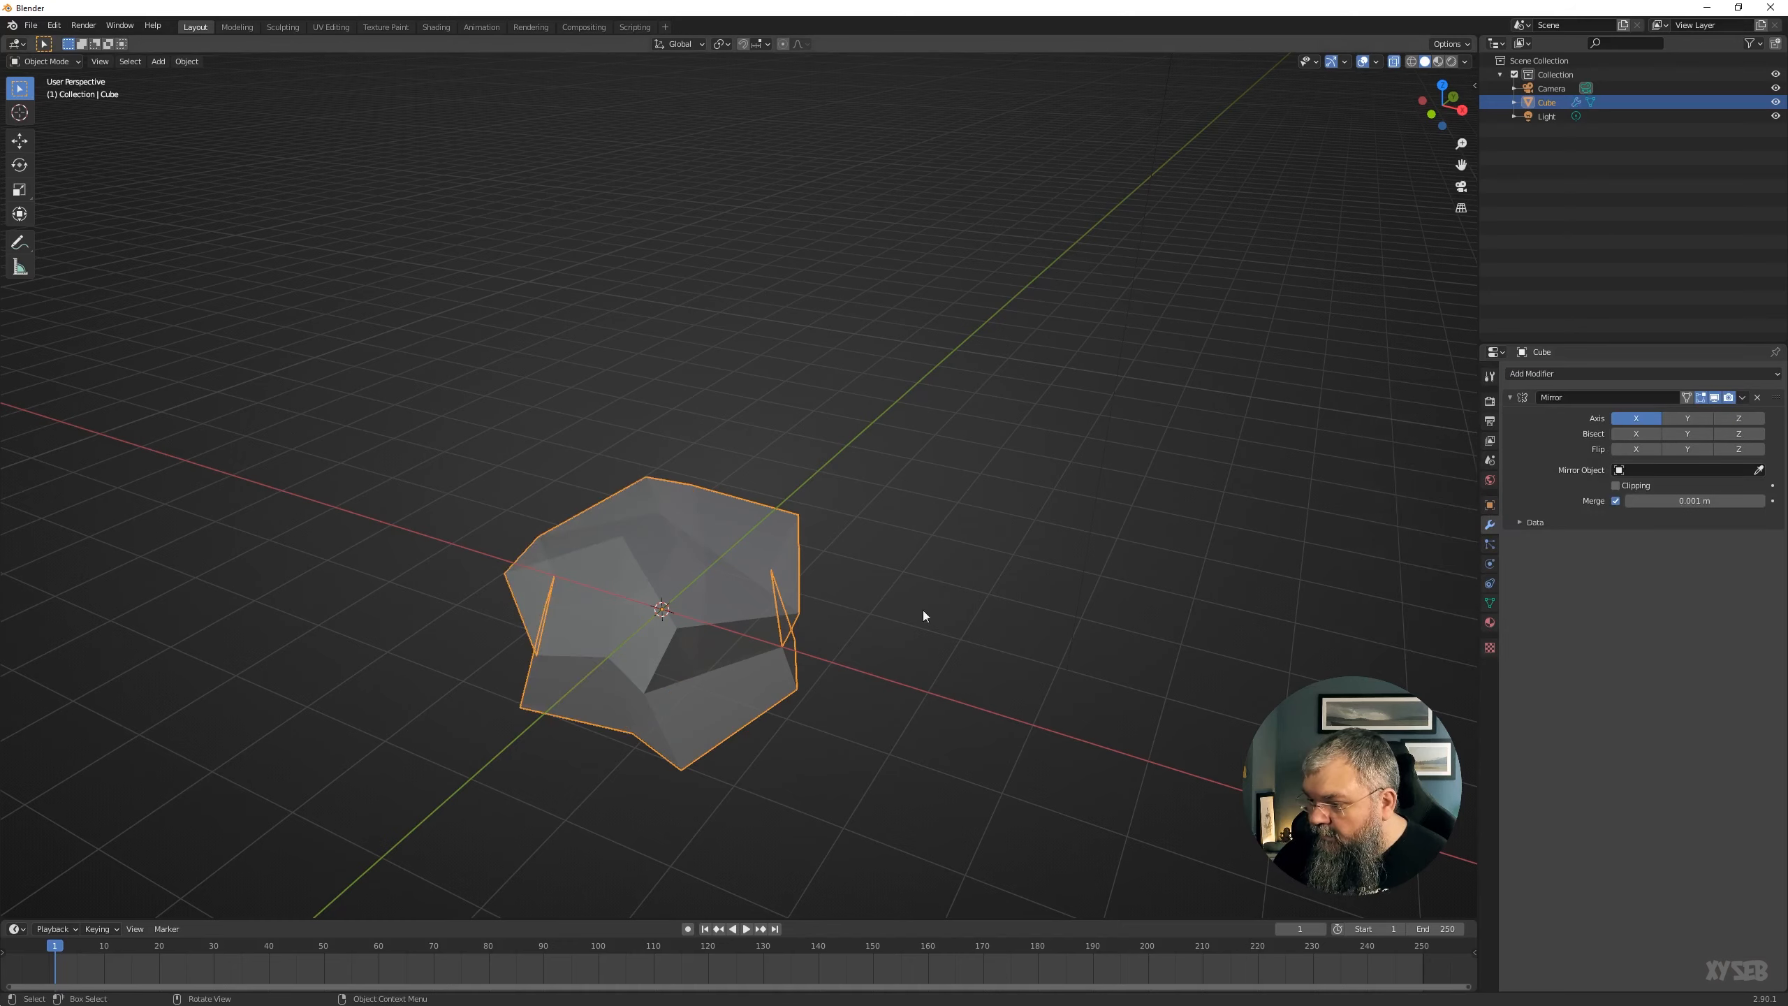
In Edit Mode, raise two upper vertices of the kept half by about 0.49 m and 0.63 m along Z.
middle_drag(922, 609, 902, 573)
key(Tab)
click(960, 481)
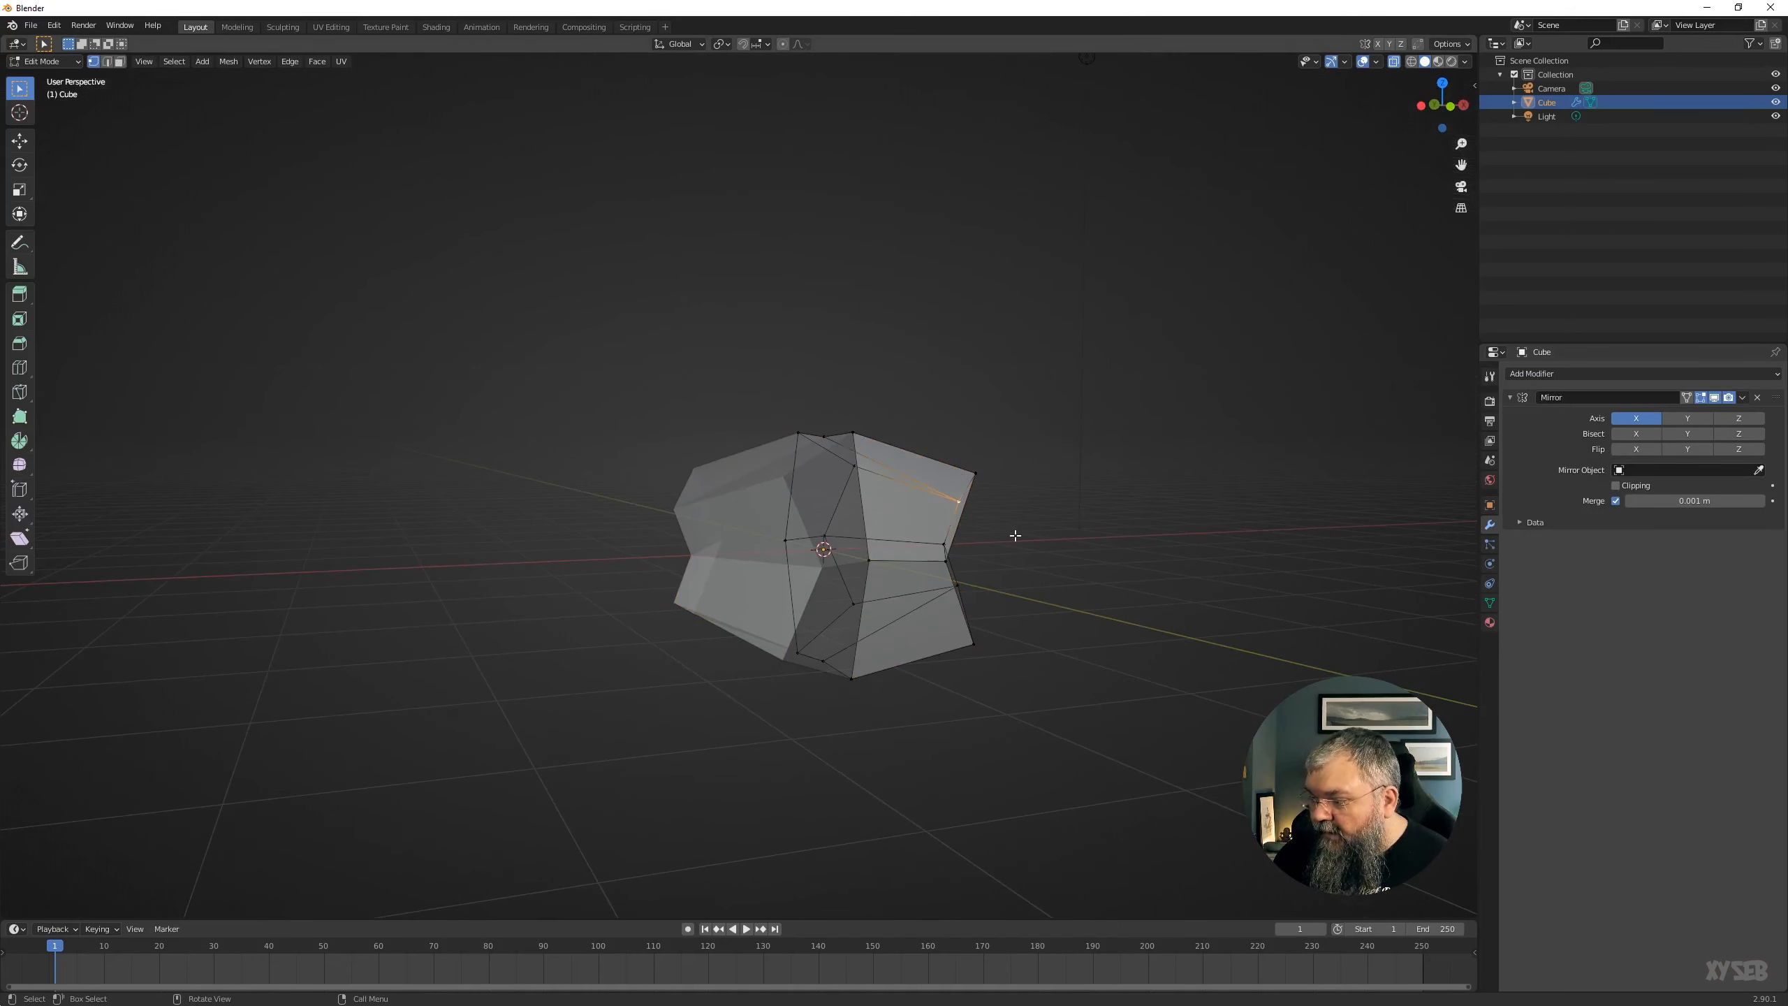
middle_drag(1013, 535, 939, 560)
key(g)
click(902, 526)
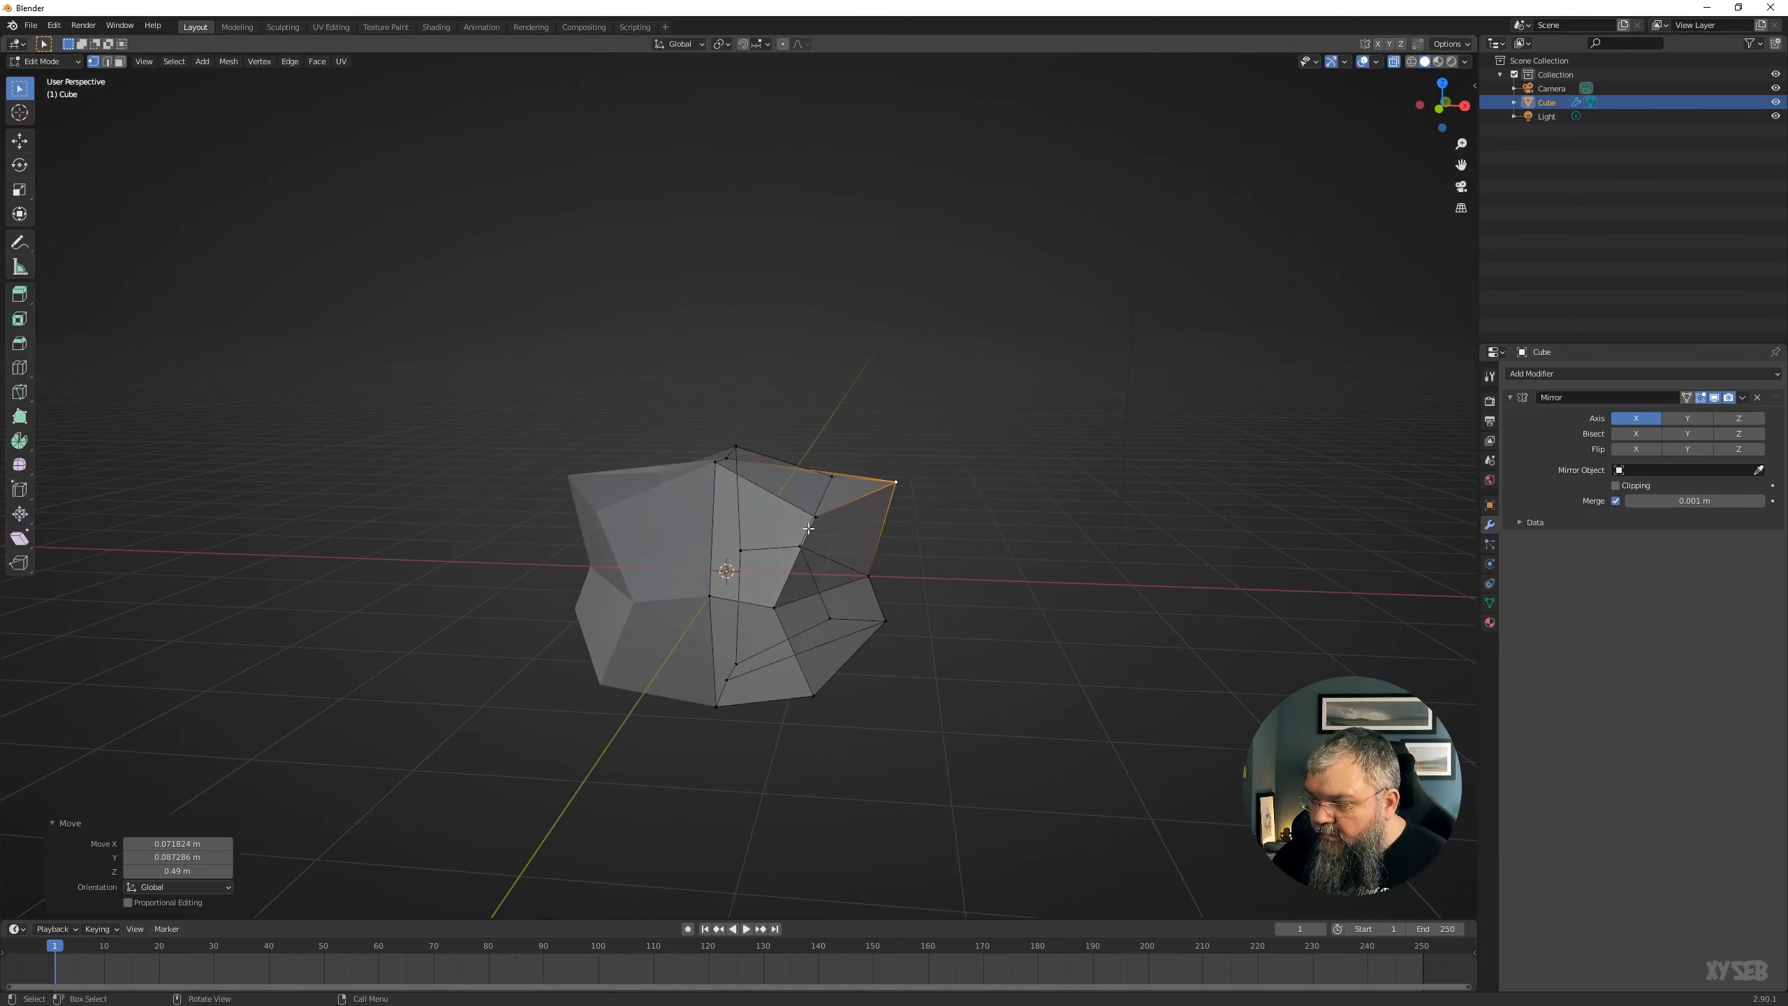
key(g)
click(811, 466)
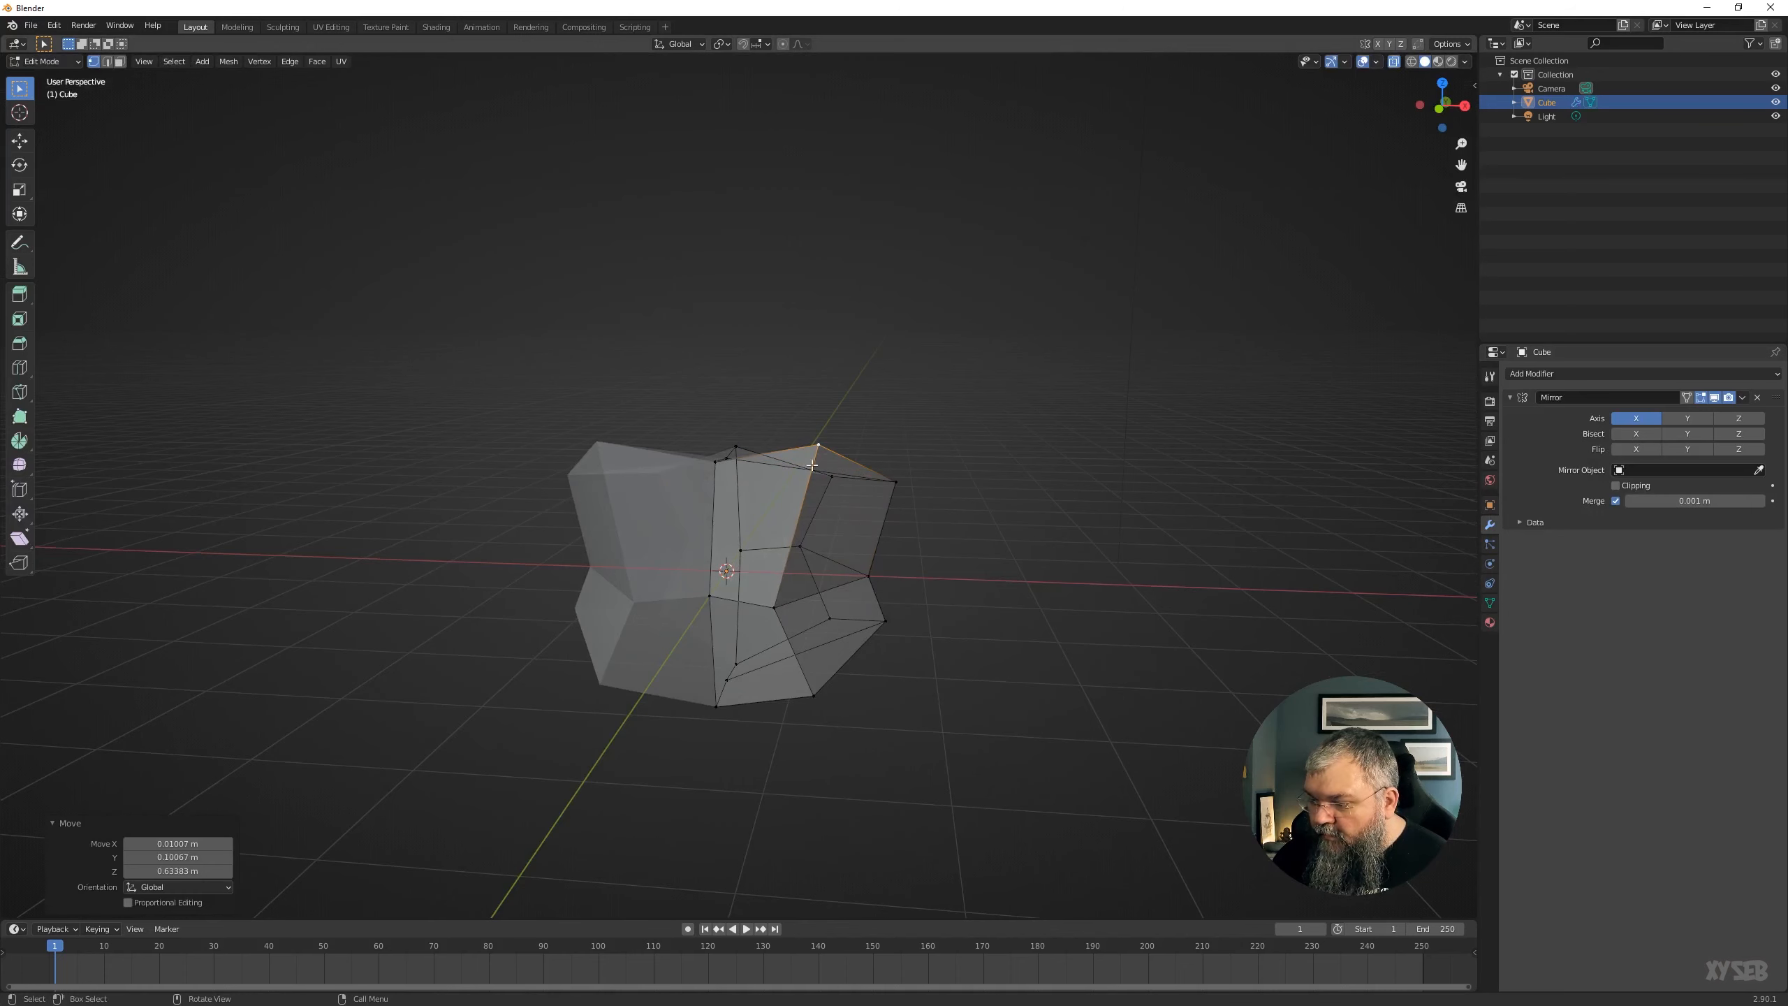
Move the mid-height front vertex about 0.5 m along X, then about 0.29 m in X and 0.32 m in Y.
click(779, 606)
key(g)
click(842, 597)
middle_drag(1112, 661, 1010, 651)
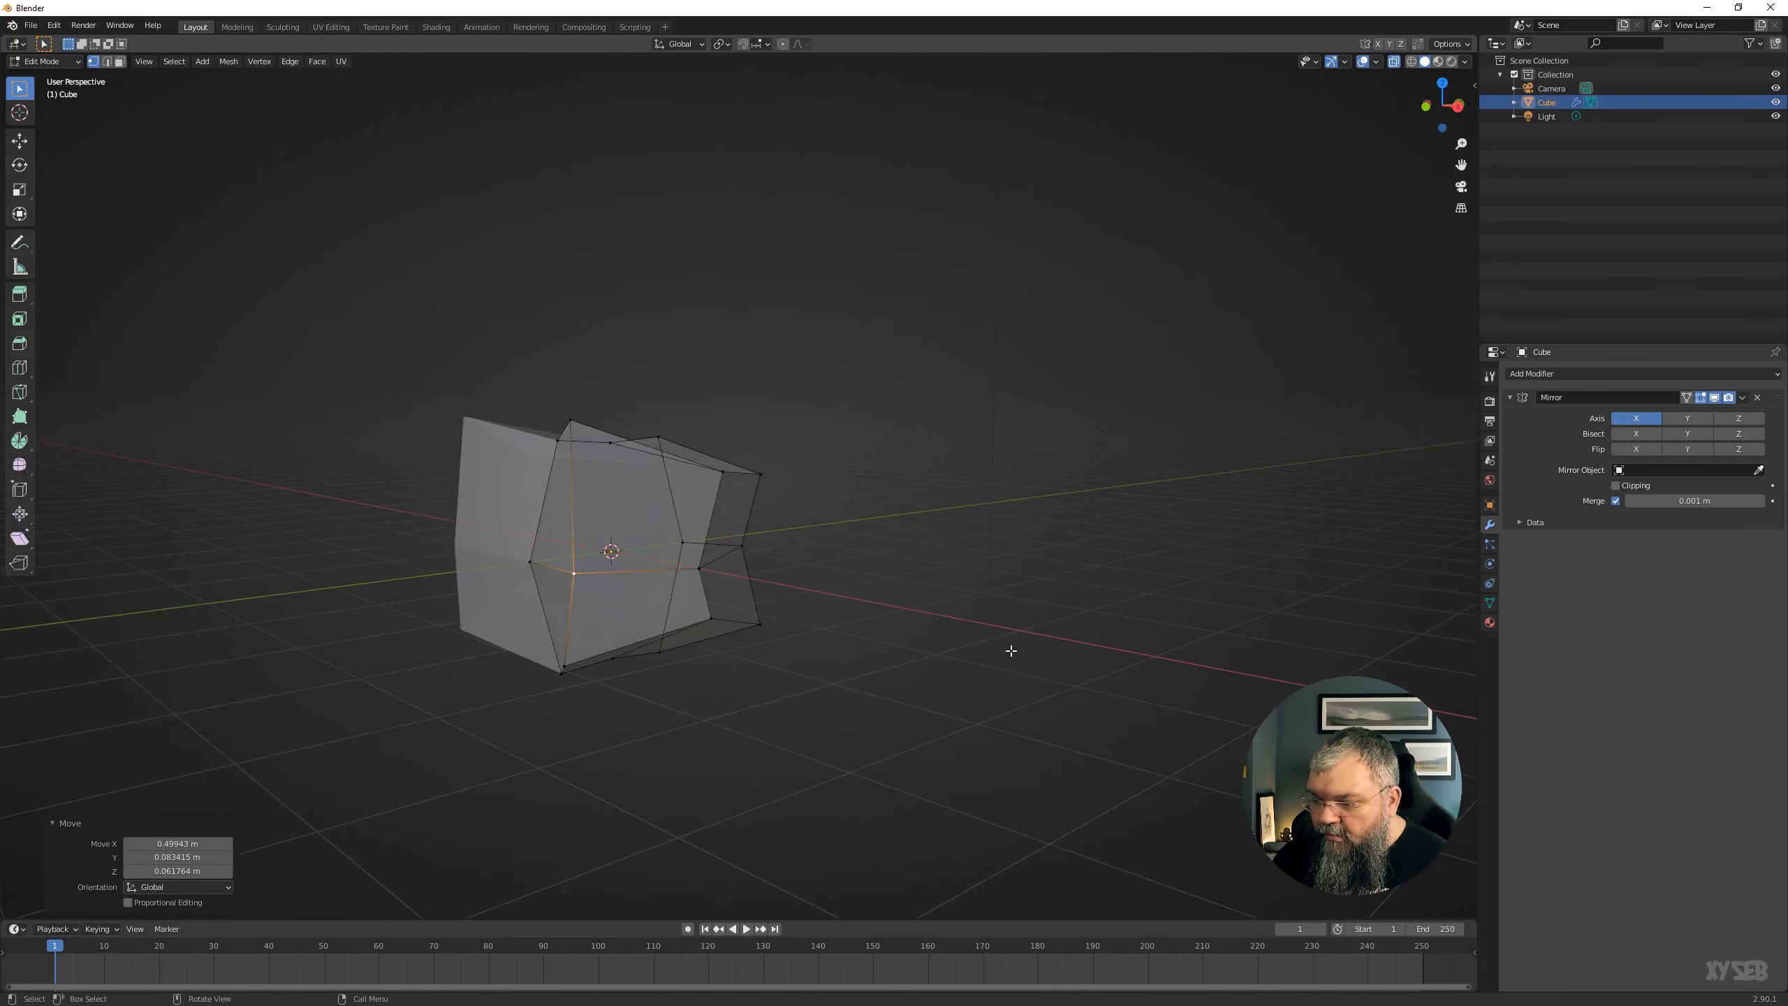
key(g)
click(1014, 643)
Reposition the upper front vertices freehand, pulling one about 0.61 m forward along negative Y and lowering one about 0.32 m.
middle_drag(846, 646, 828, 636)
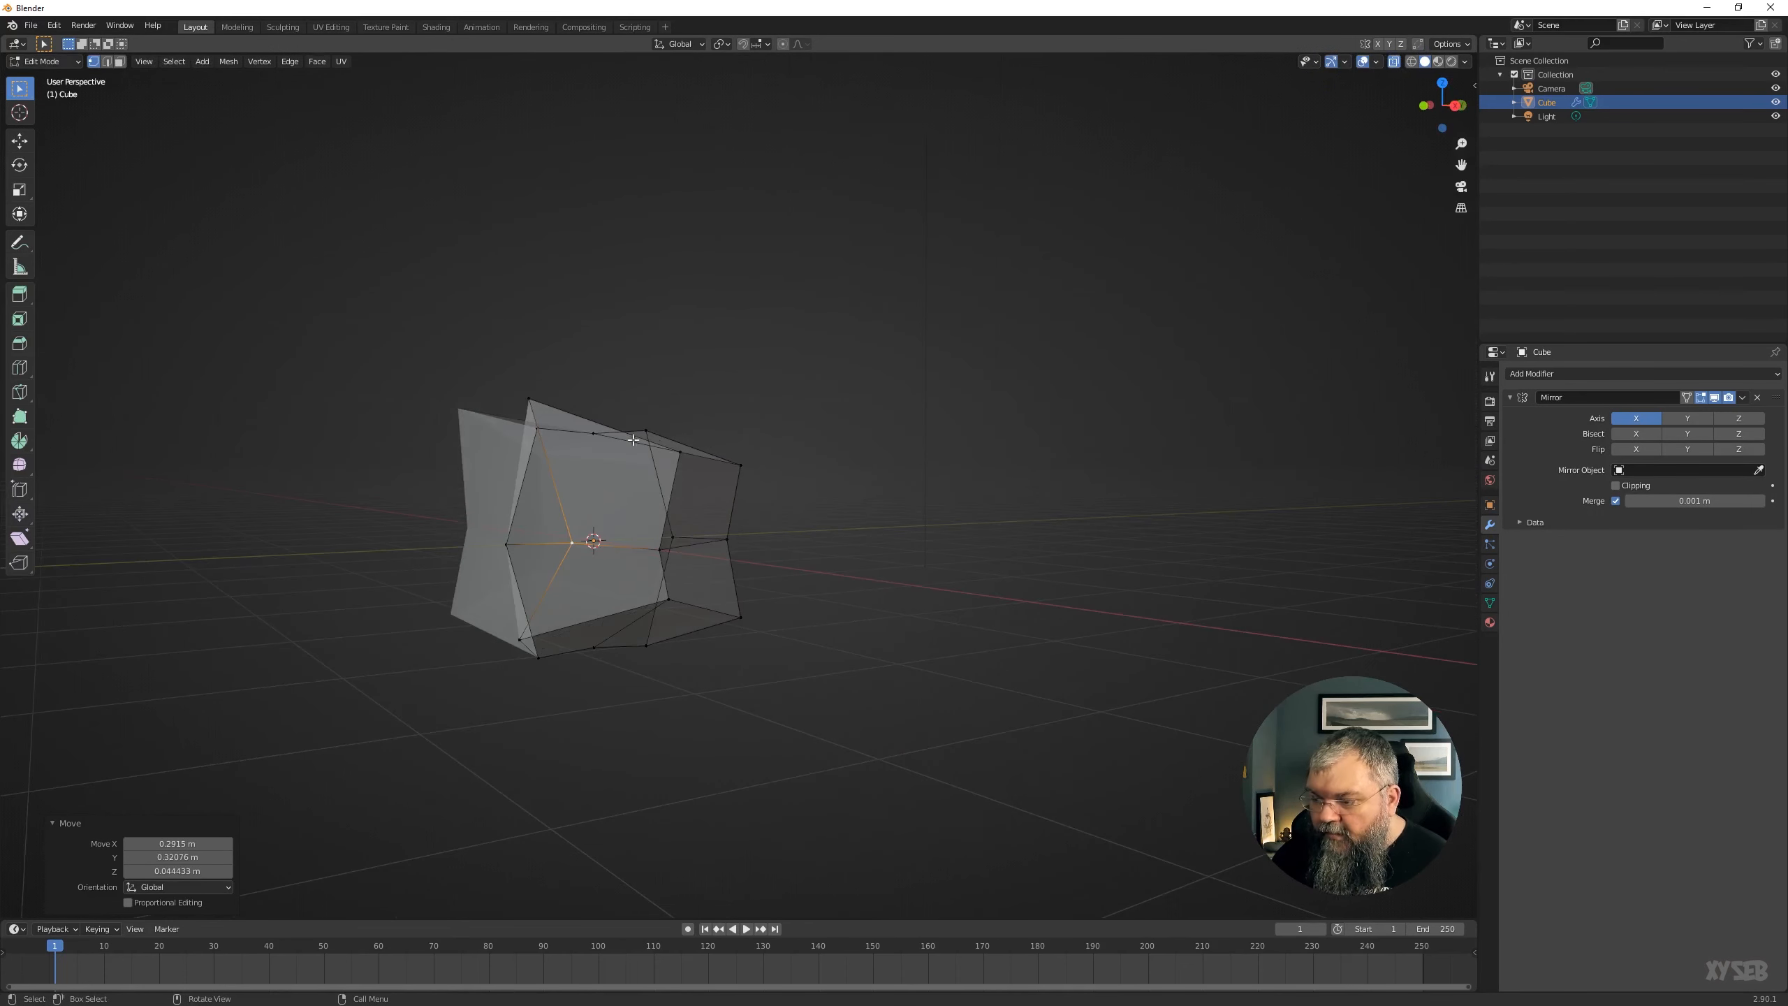
middle_drag(634, 440, 600, 442)
click(520, 435)
key(g)
click(461, 424)
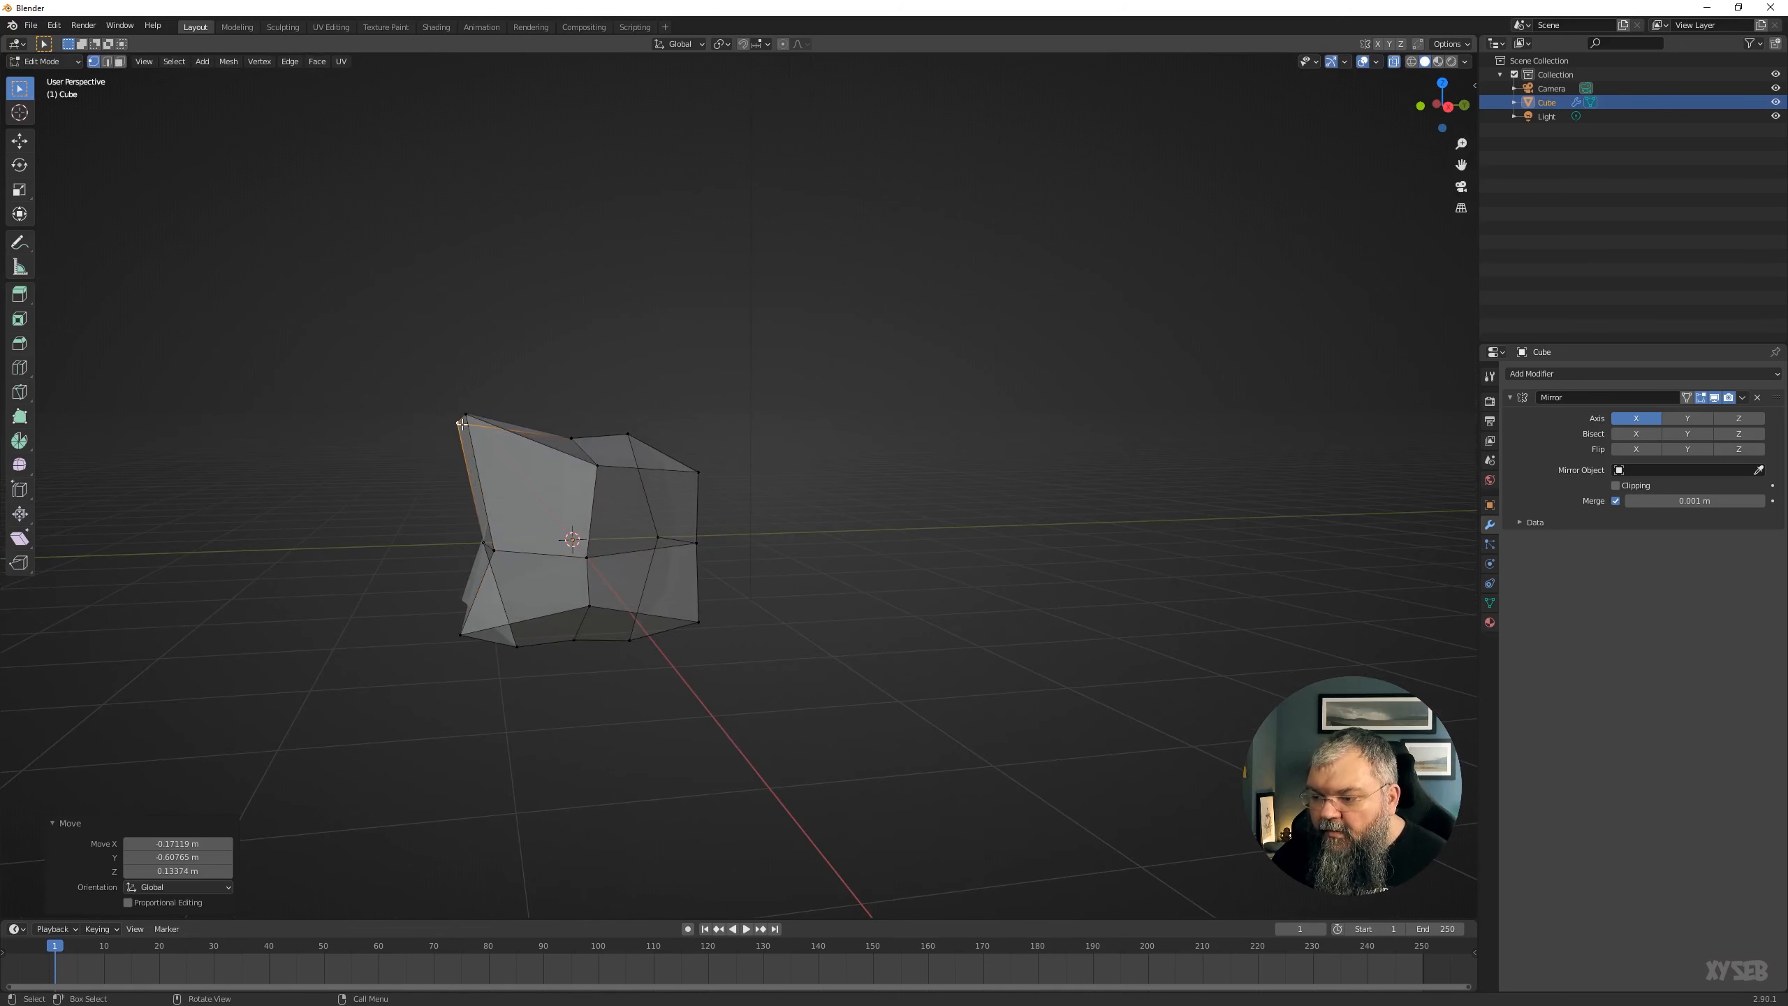
click(517, 440)
key(g)
click(522, 464)
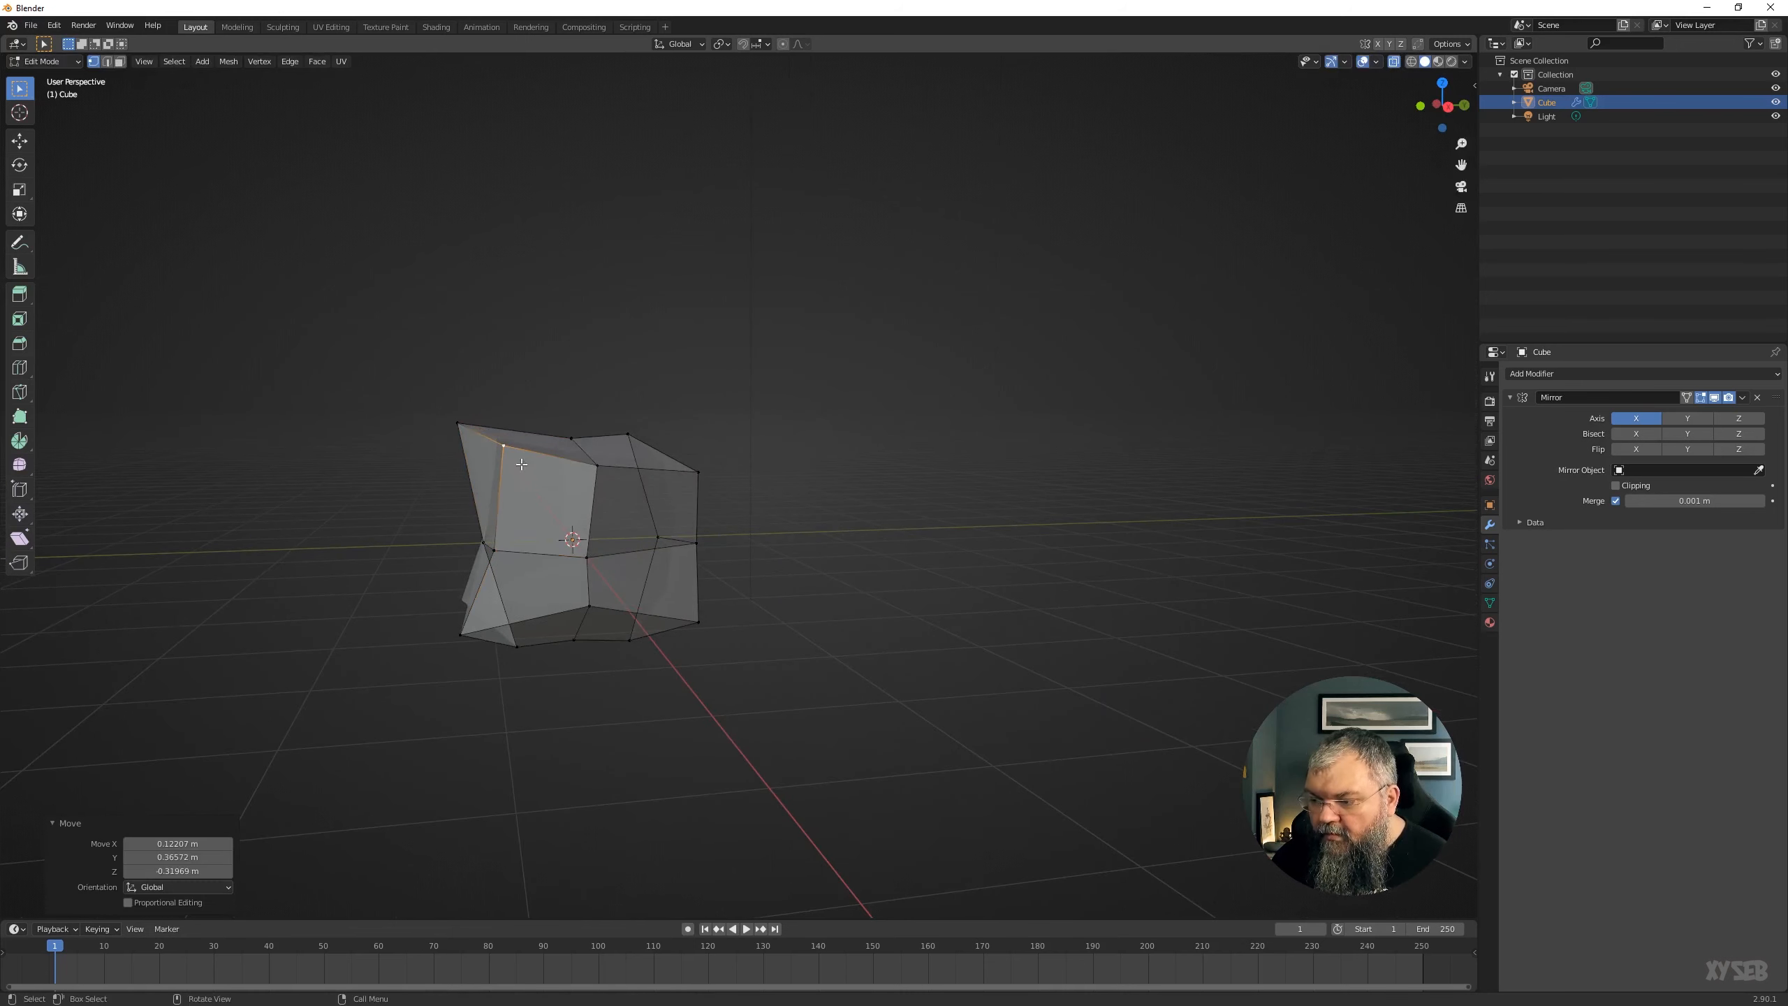
Move the mid-height front vertex about 0.23 m back toward the mirror plane along X.
middle_drag(448, 438, 542, 454)
click(797, 619)
key(g)
click(761, 623)
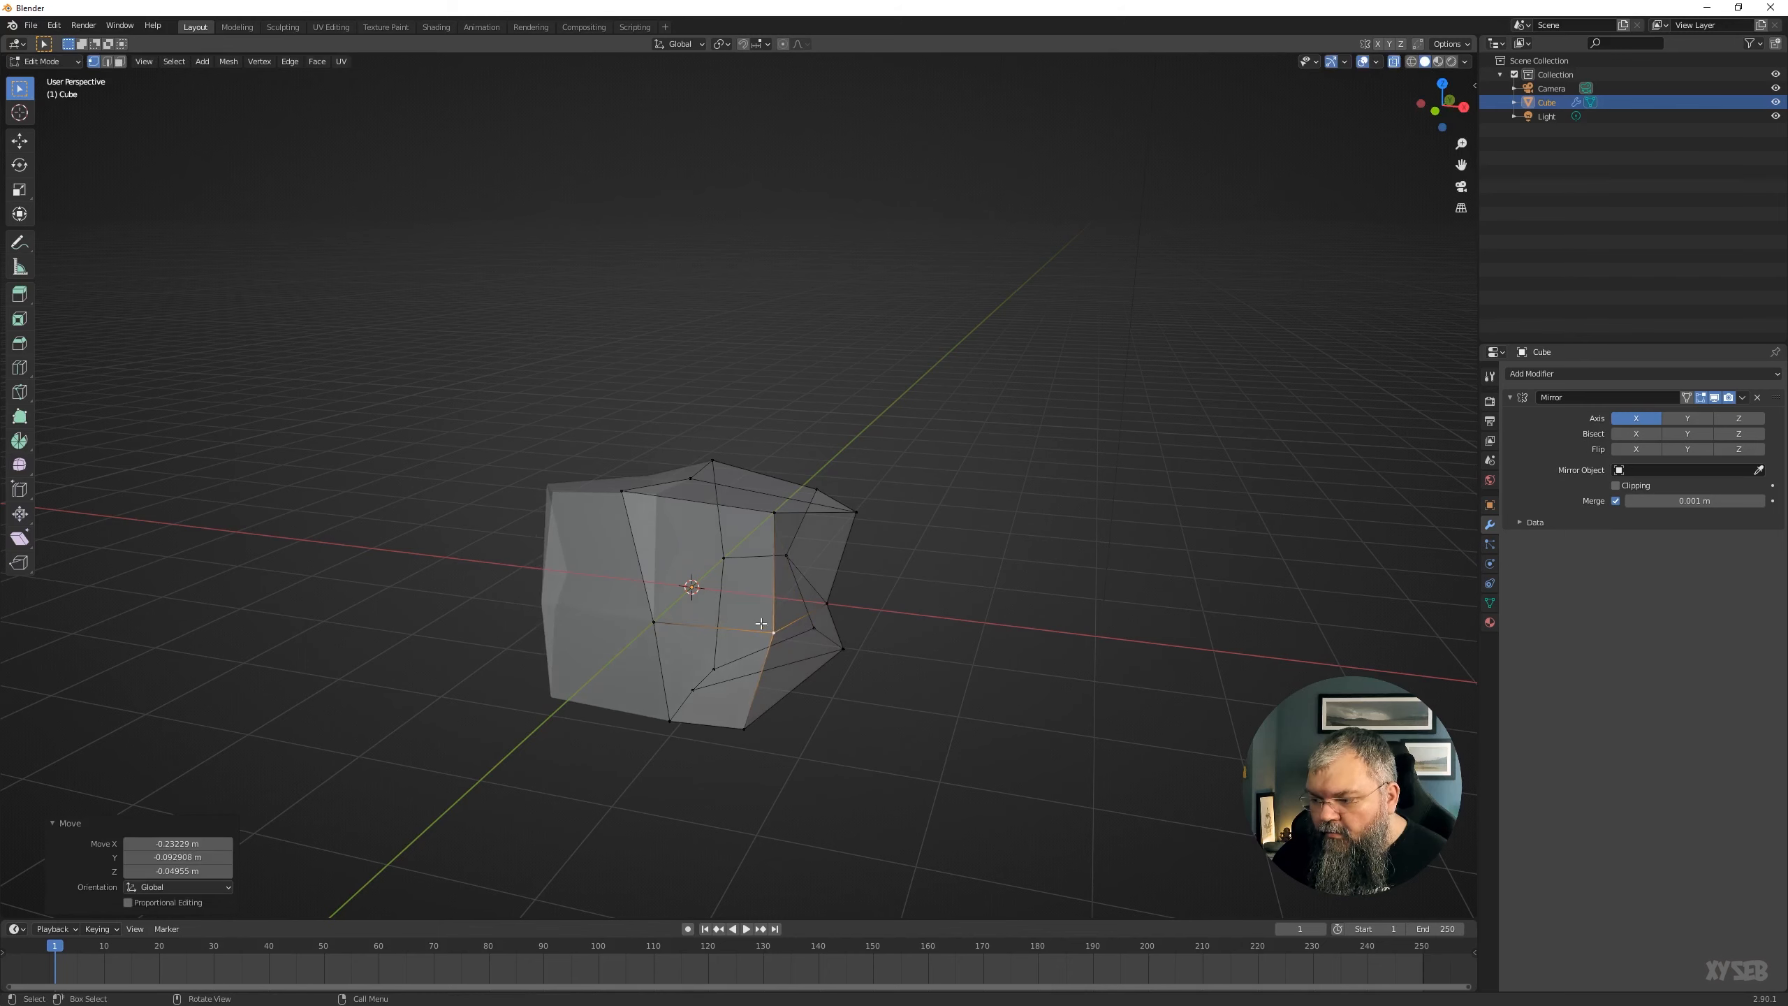
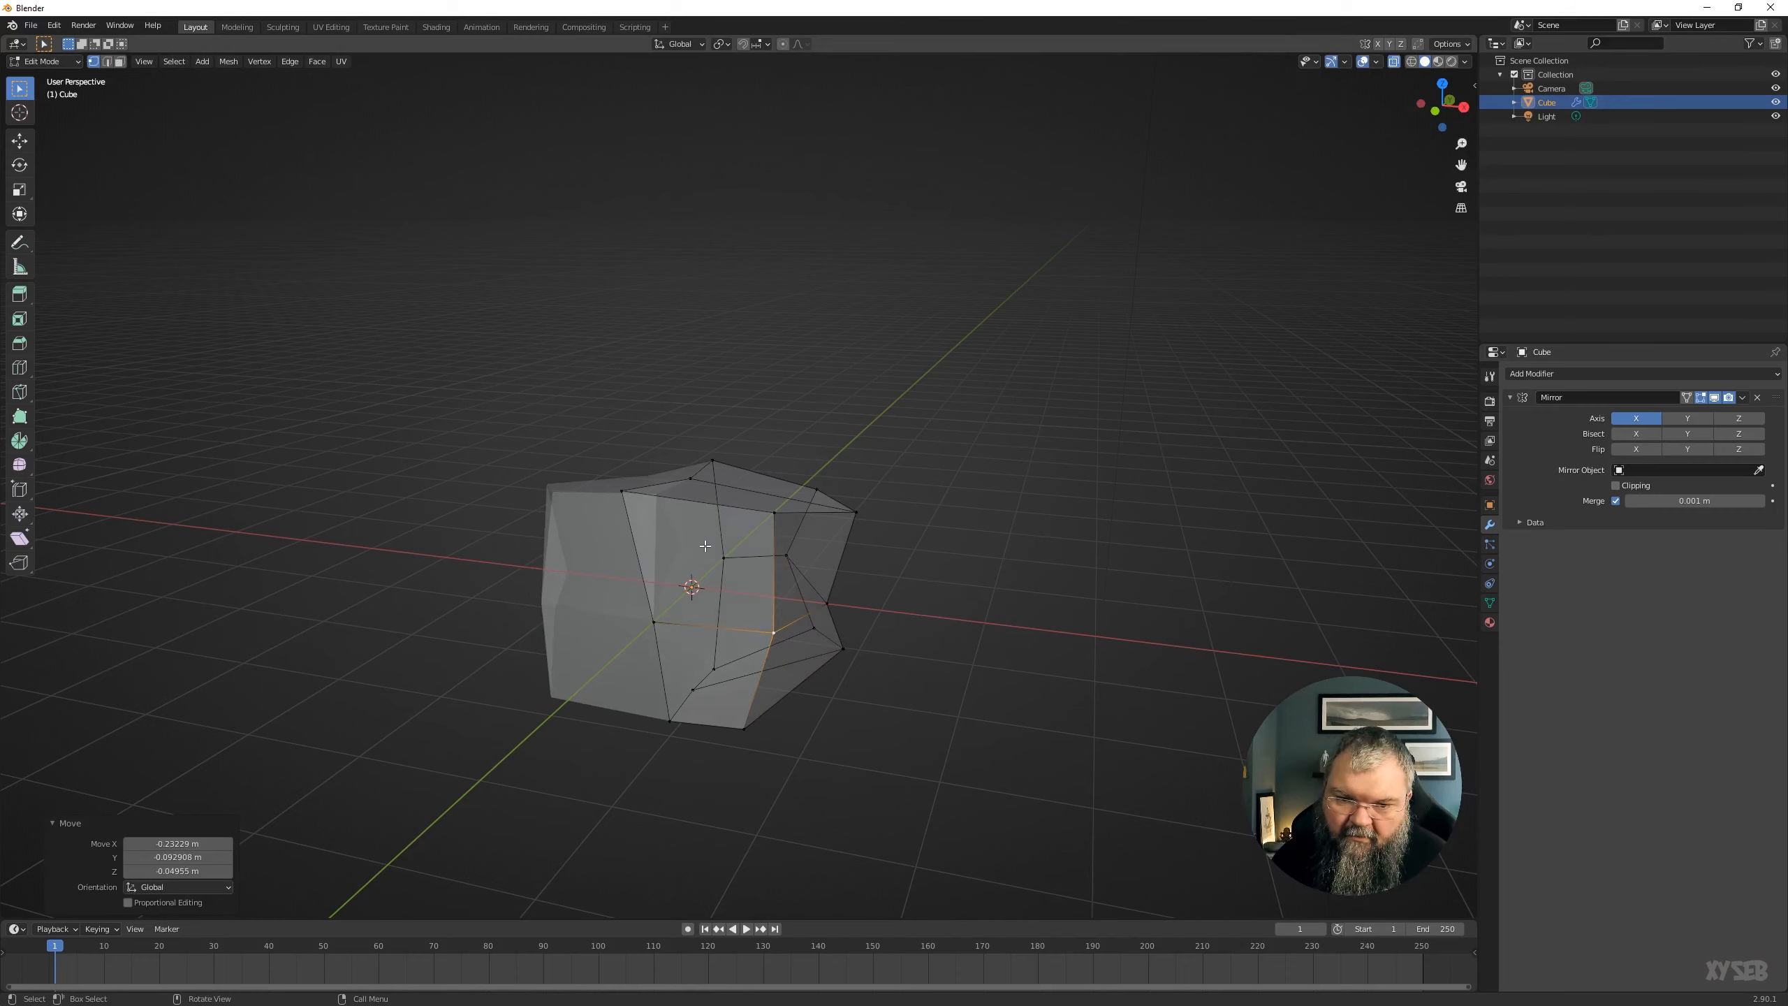
Enable Clipping on the Mirror modifier and return to Edit Mode.
key(Tab)
middle_drag(747, 528, 792, 551)
key(Tab)
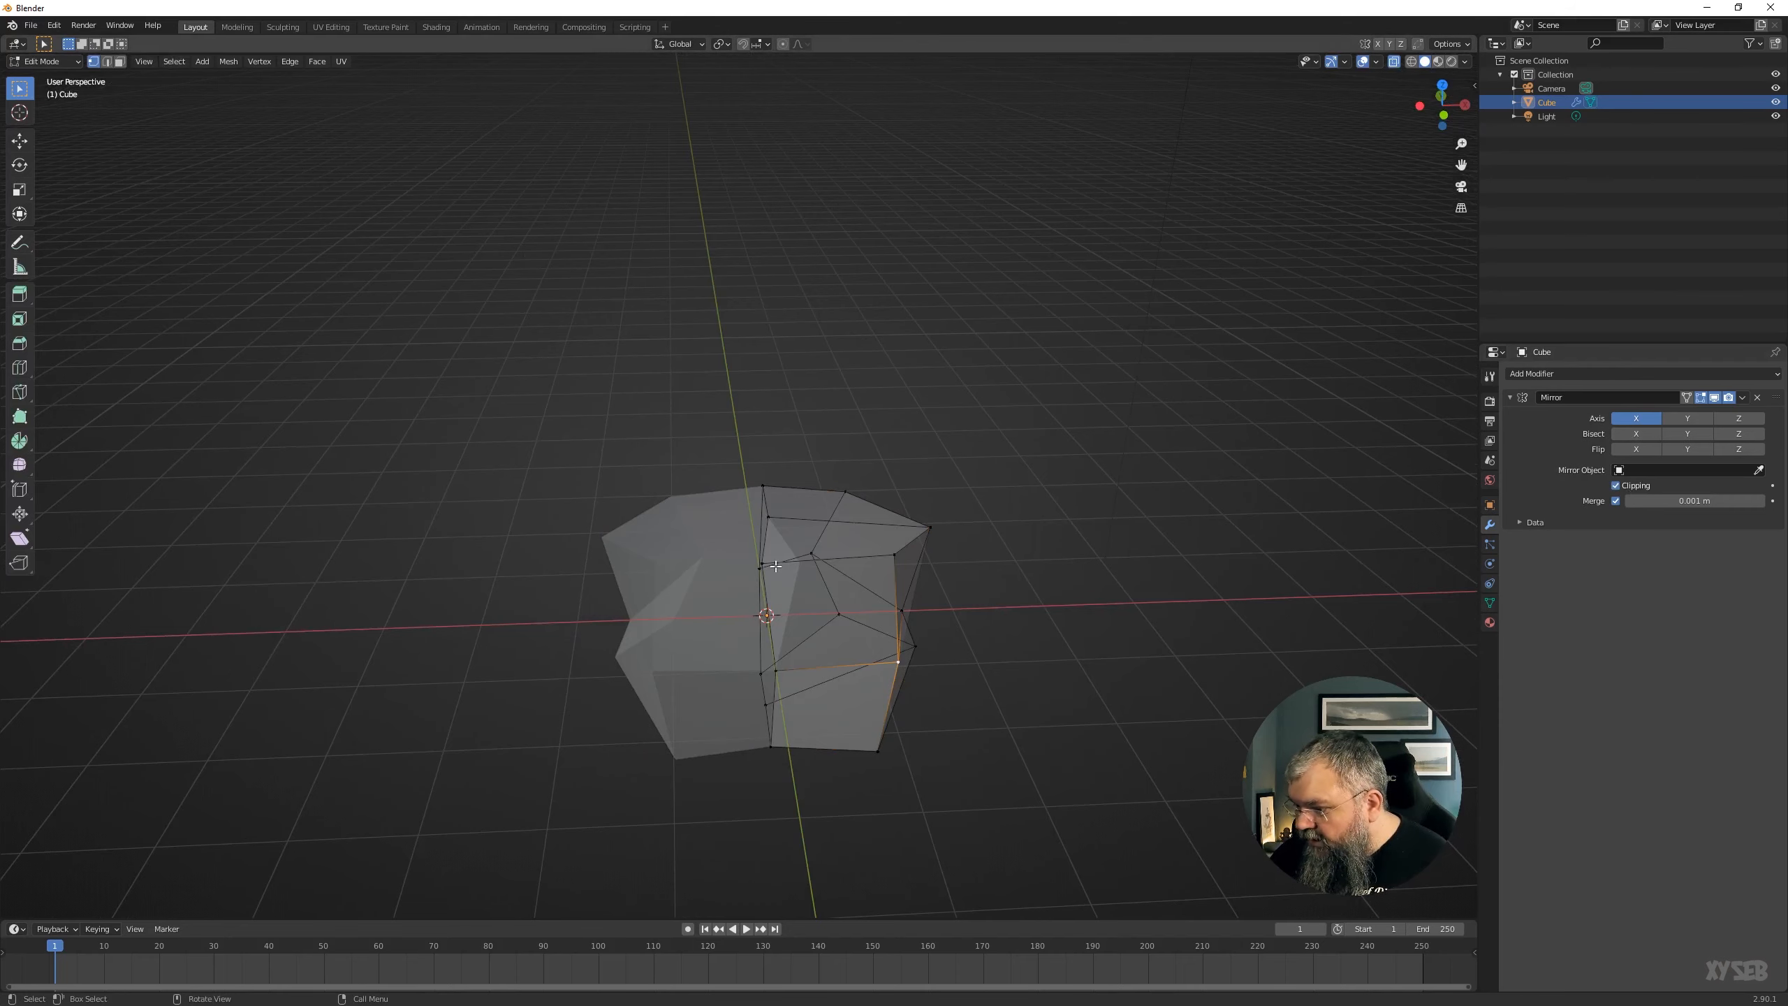
Try to move the upper front seam vertex about 0.4 m off the mirror plane, then return to Object Mode.
middle_drag(775, 567, 792, 558)
key(alt+a)
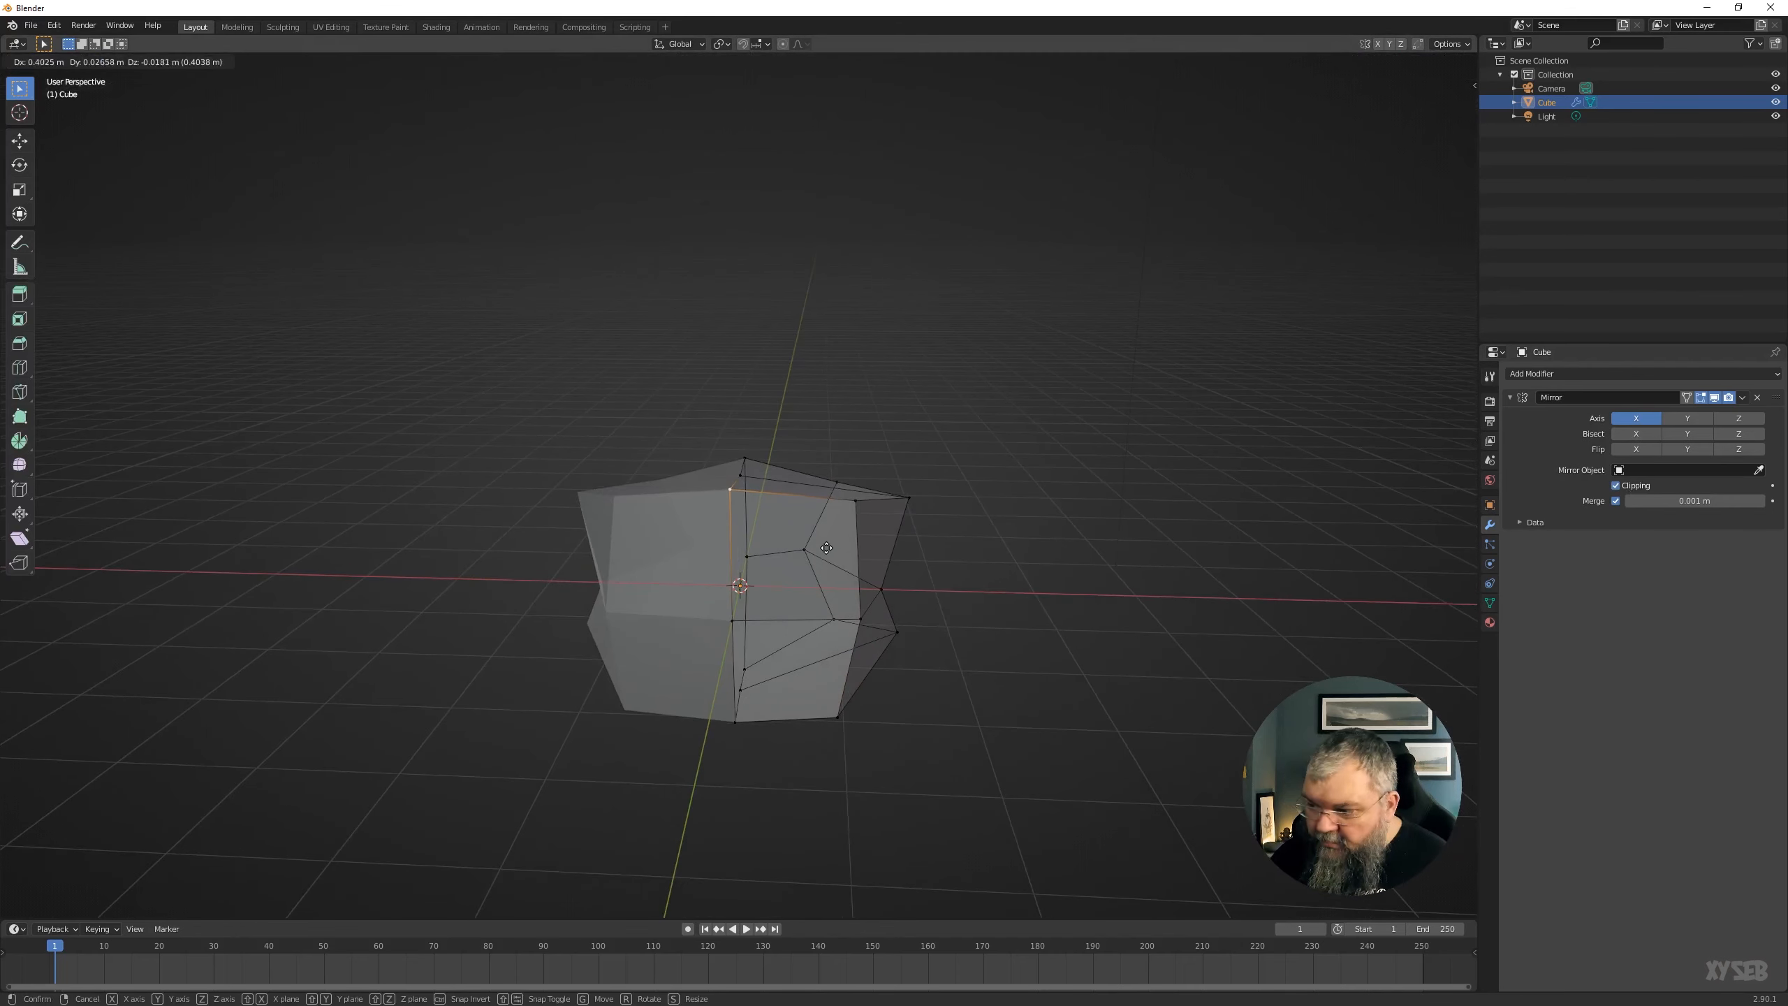
key(Tab)
middle_drag(1120, 520, 664, 576)
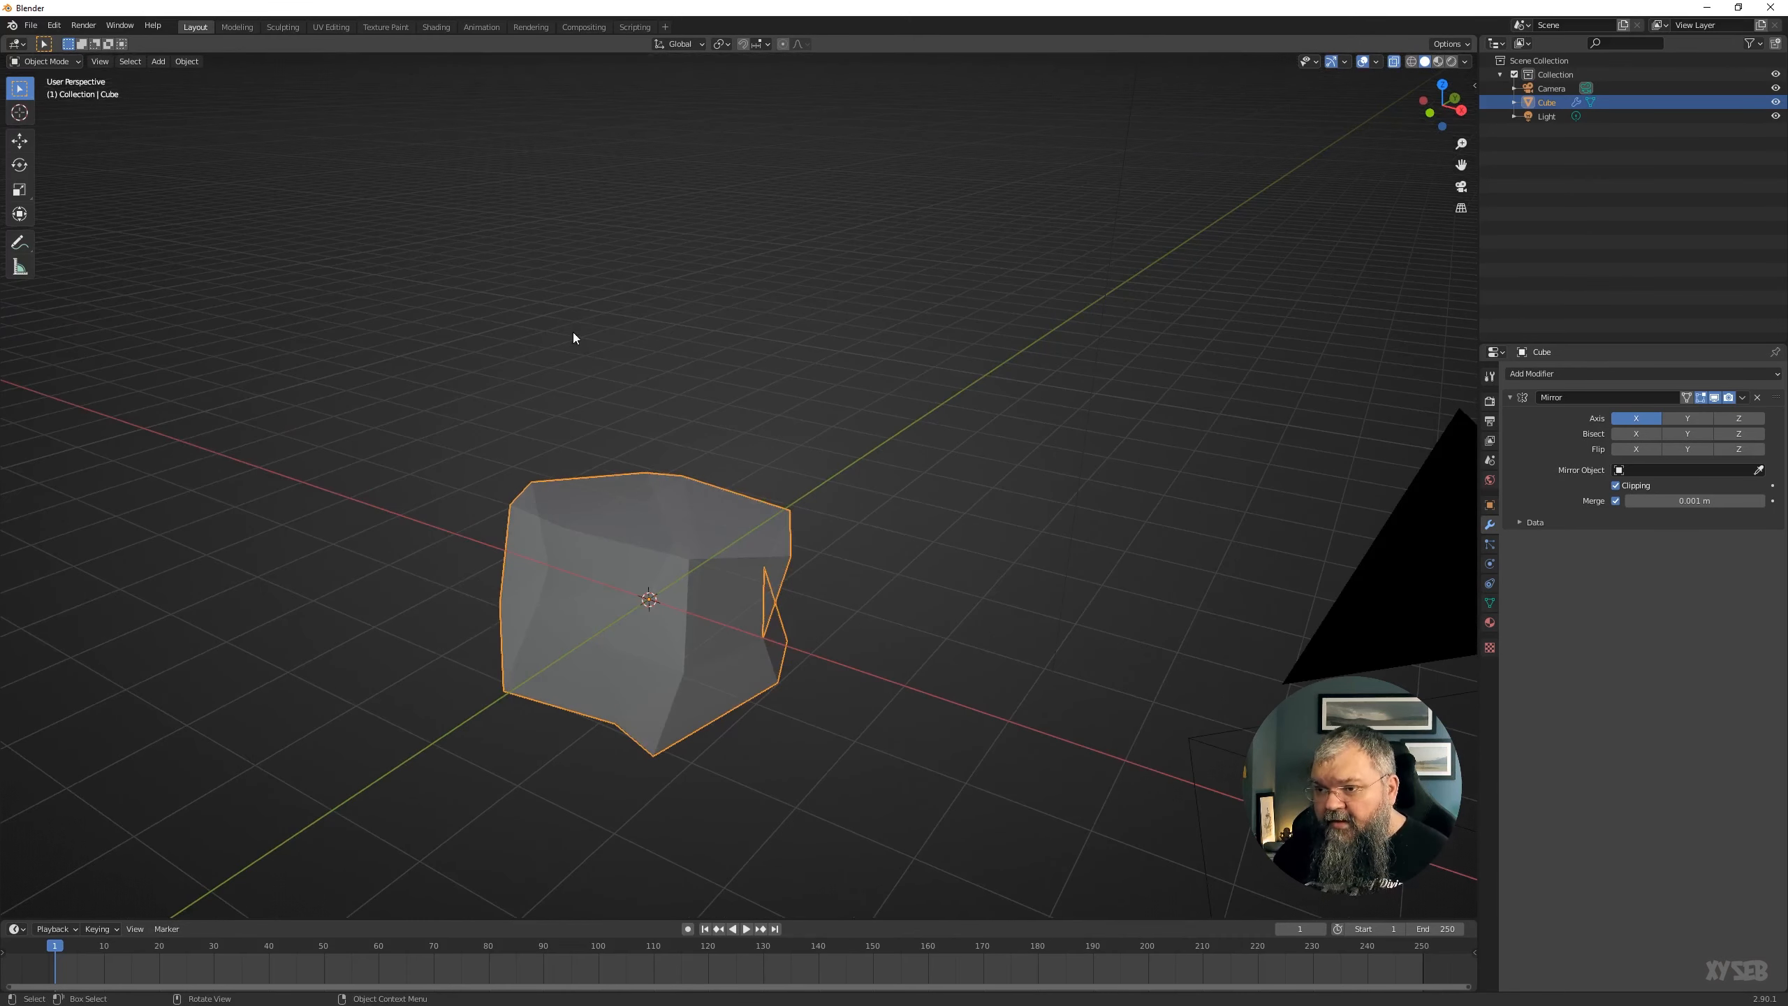
Replace the deformed cube with a new cube mesh and delete all of its vertices in Edit Mode.
key(Delete)
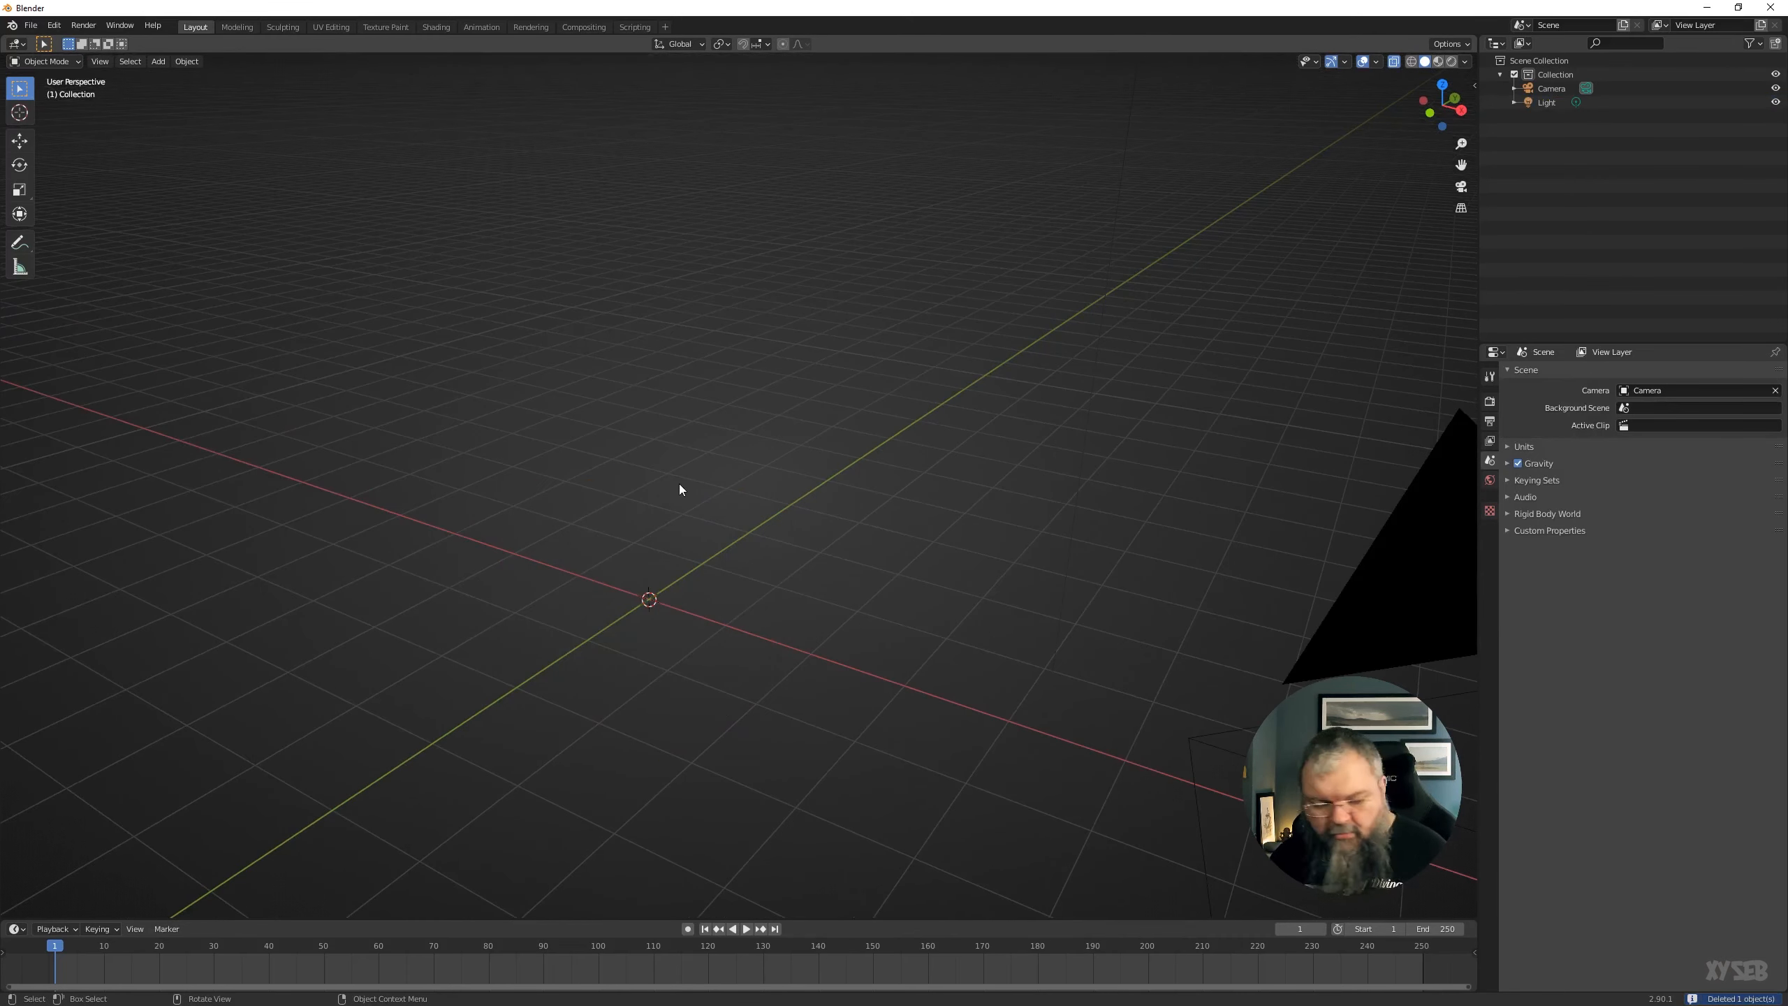
key(shift+a)
mouse_move(697, 482)
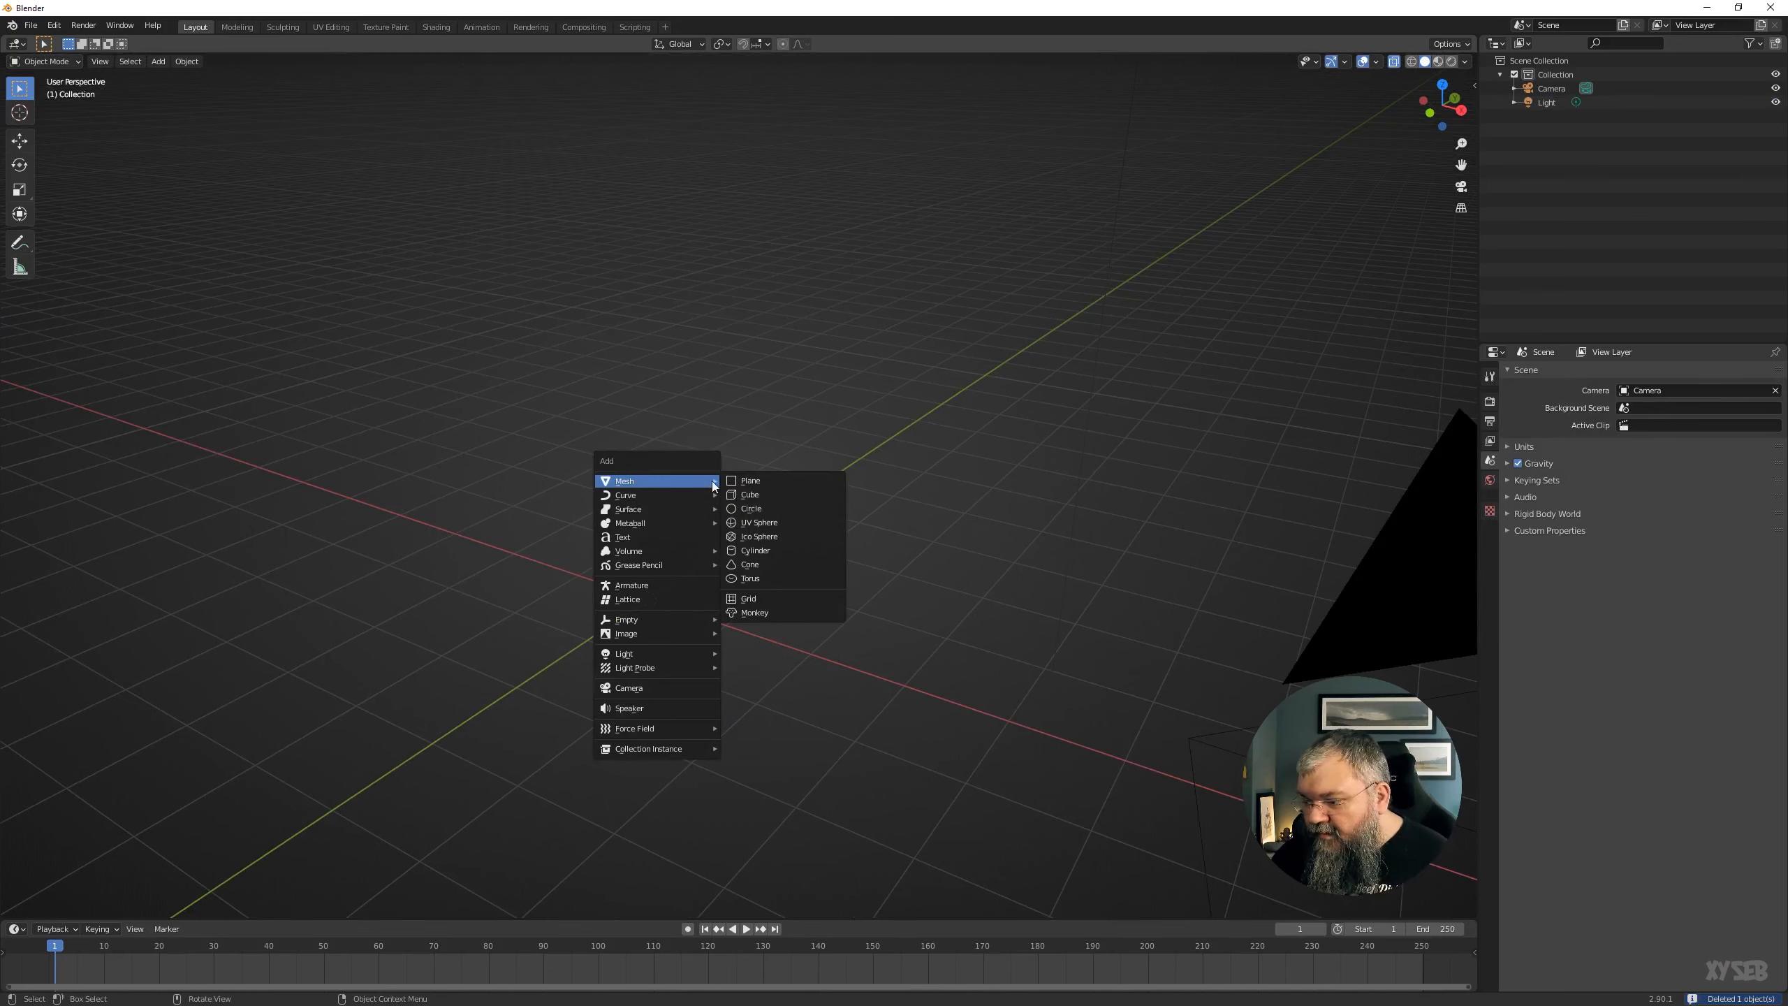
click(796, 492)
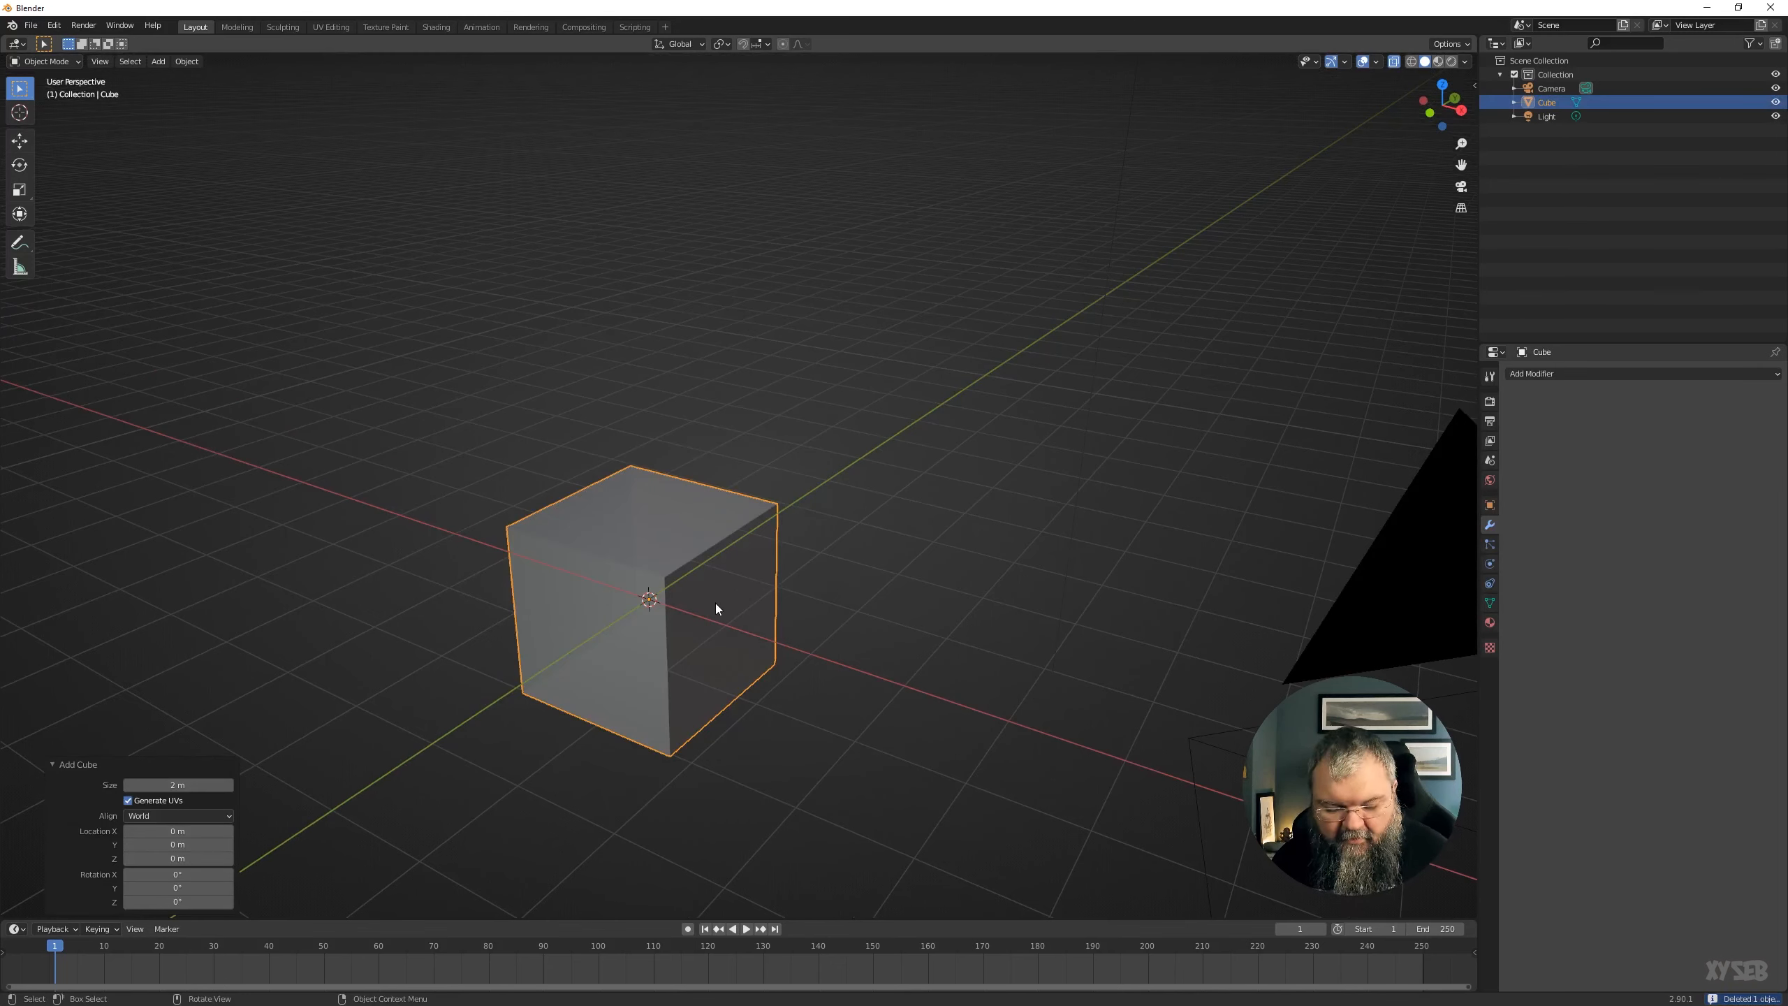
key(Tab)
key(Delete)
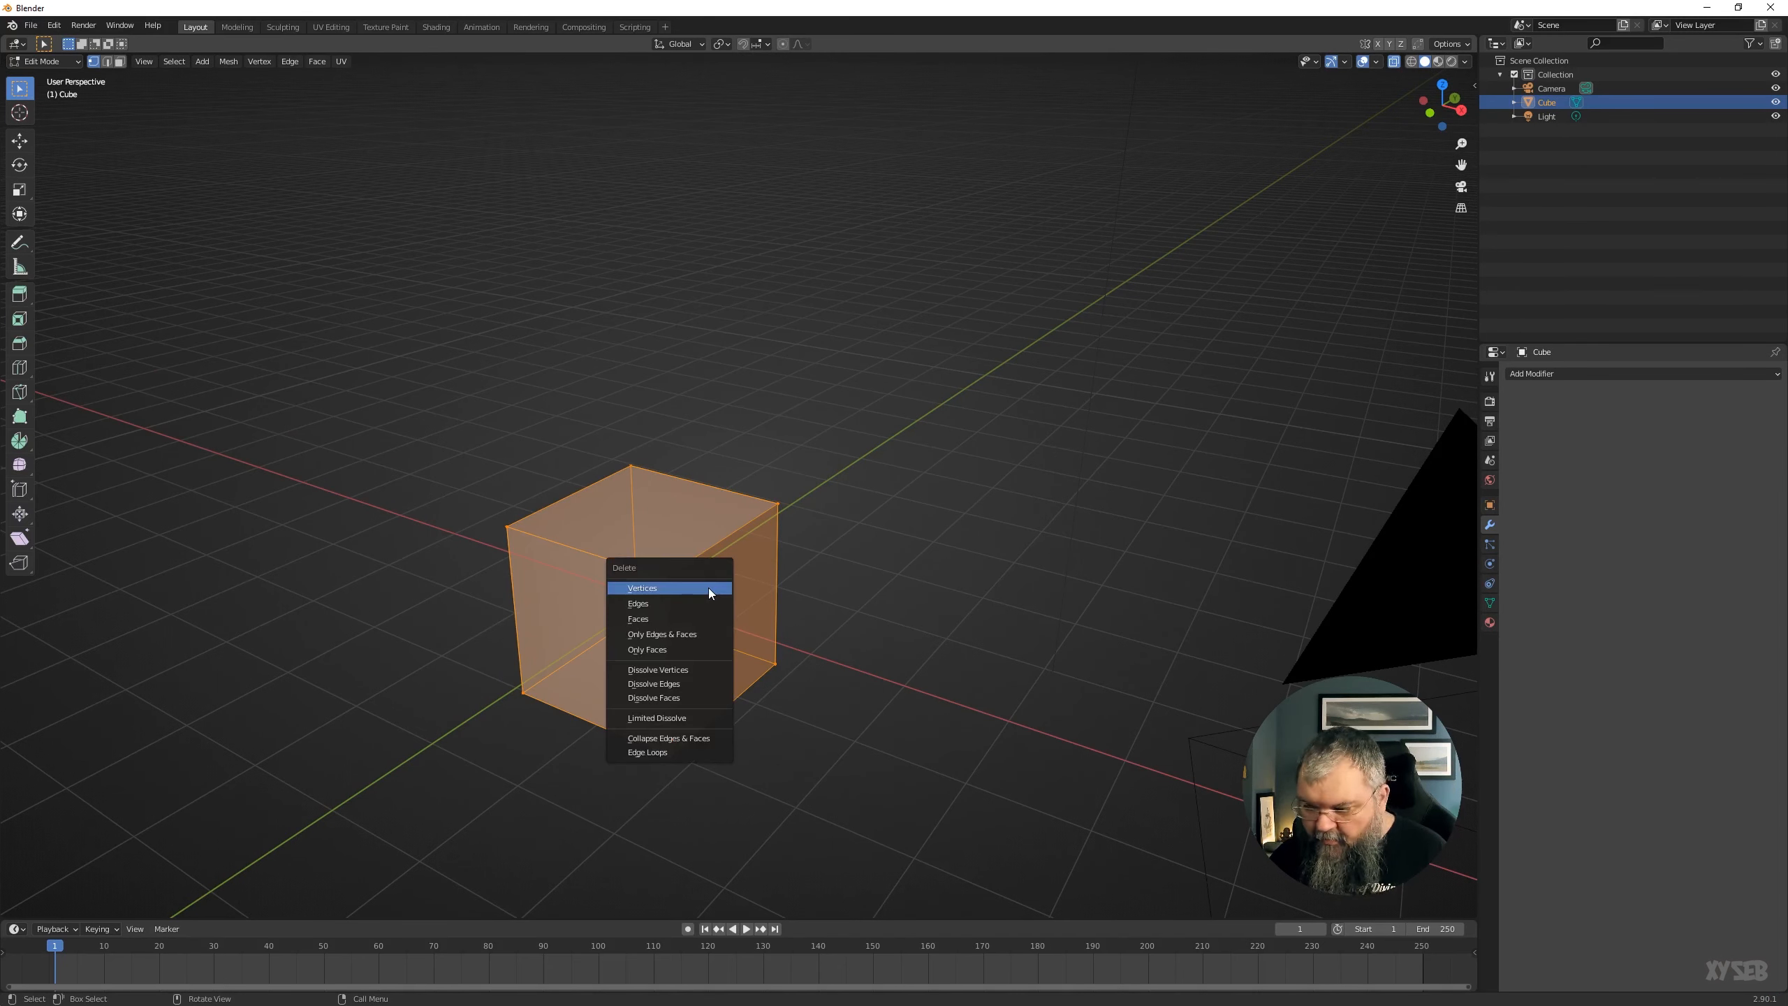
click(708, 586)
In front view, place the 3D cursor and a starting vertex just below the origin, then snap the vertex to the grid.
key(KP_1)
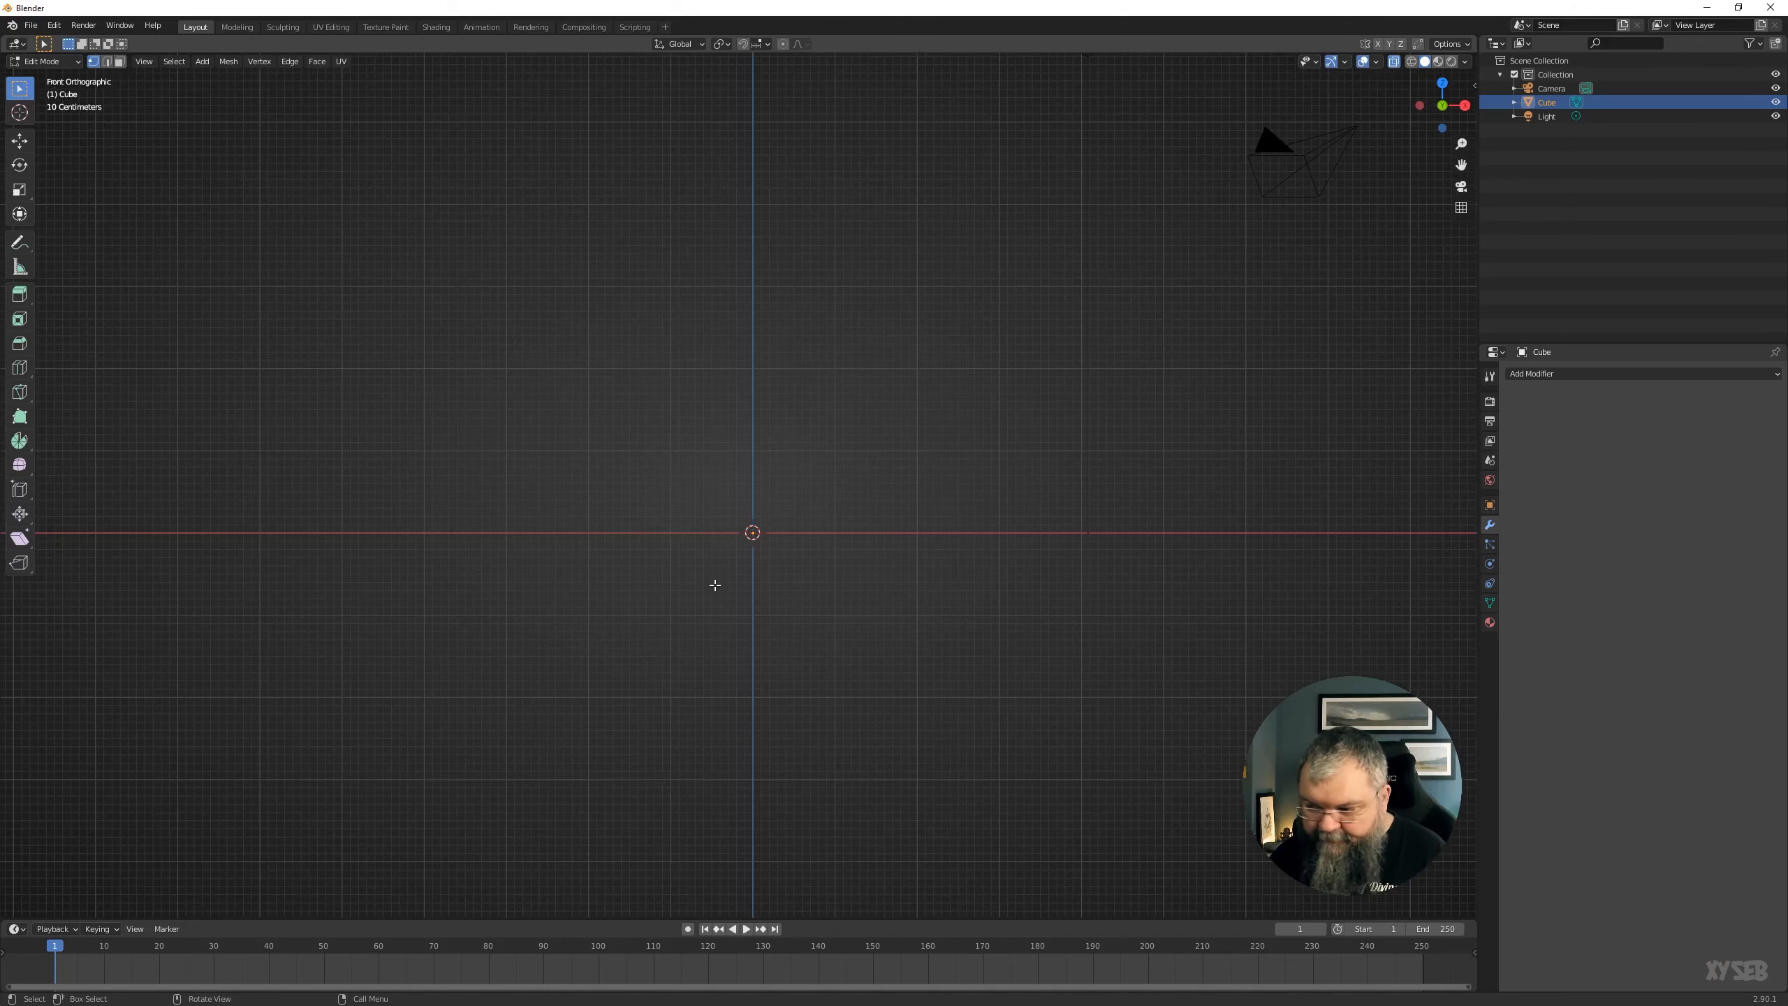
scroll(736, 584, up, 3)
shift+right_click(763, 619)
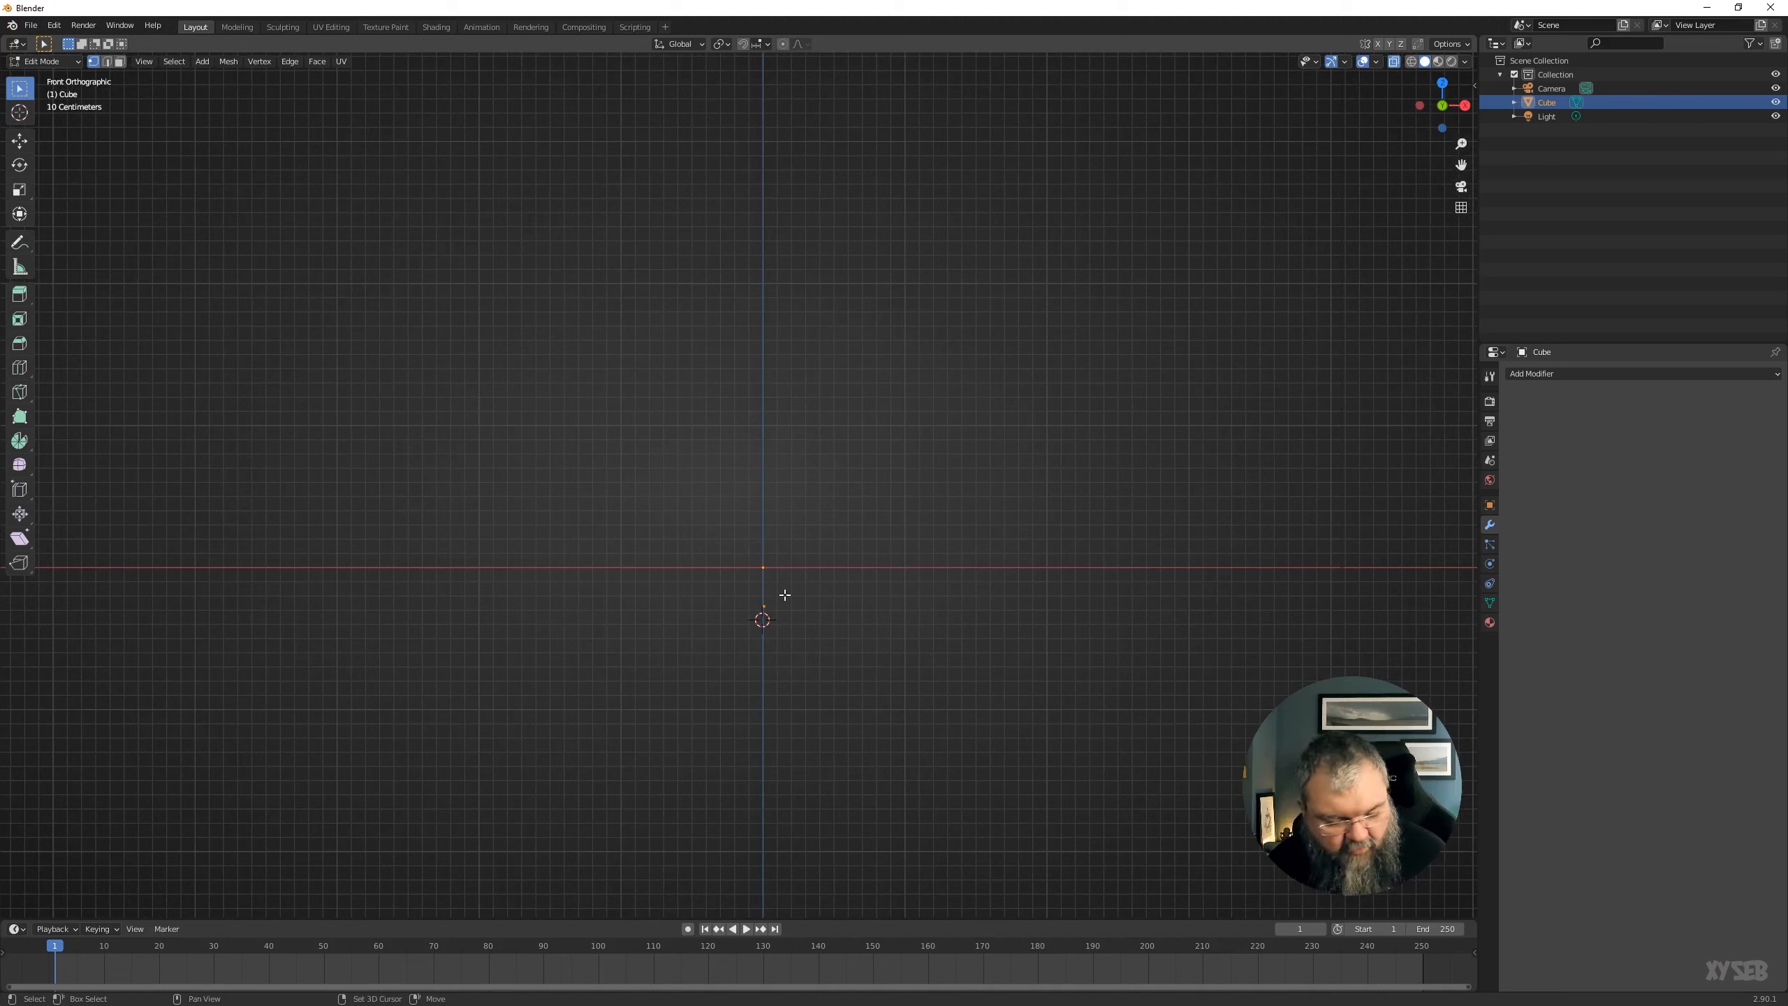
key(shift+s)
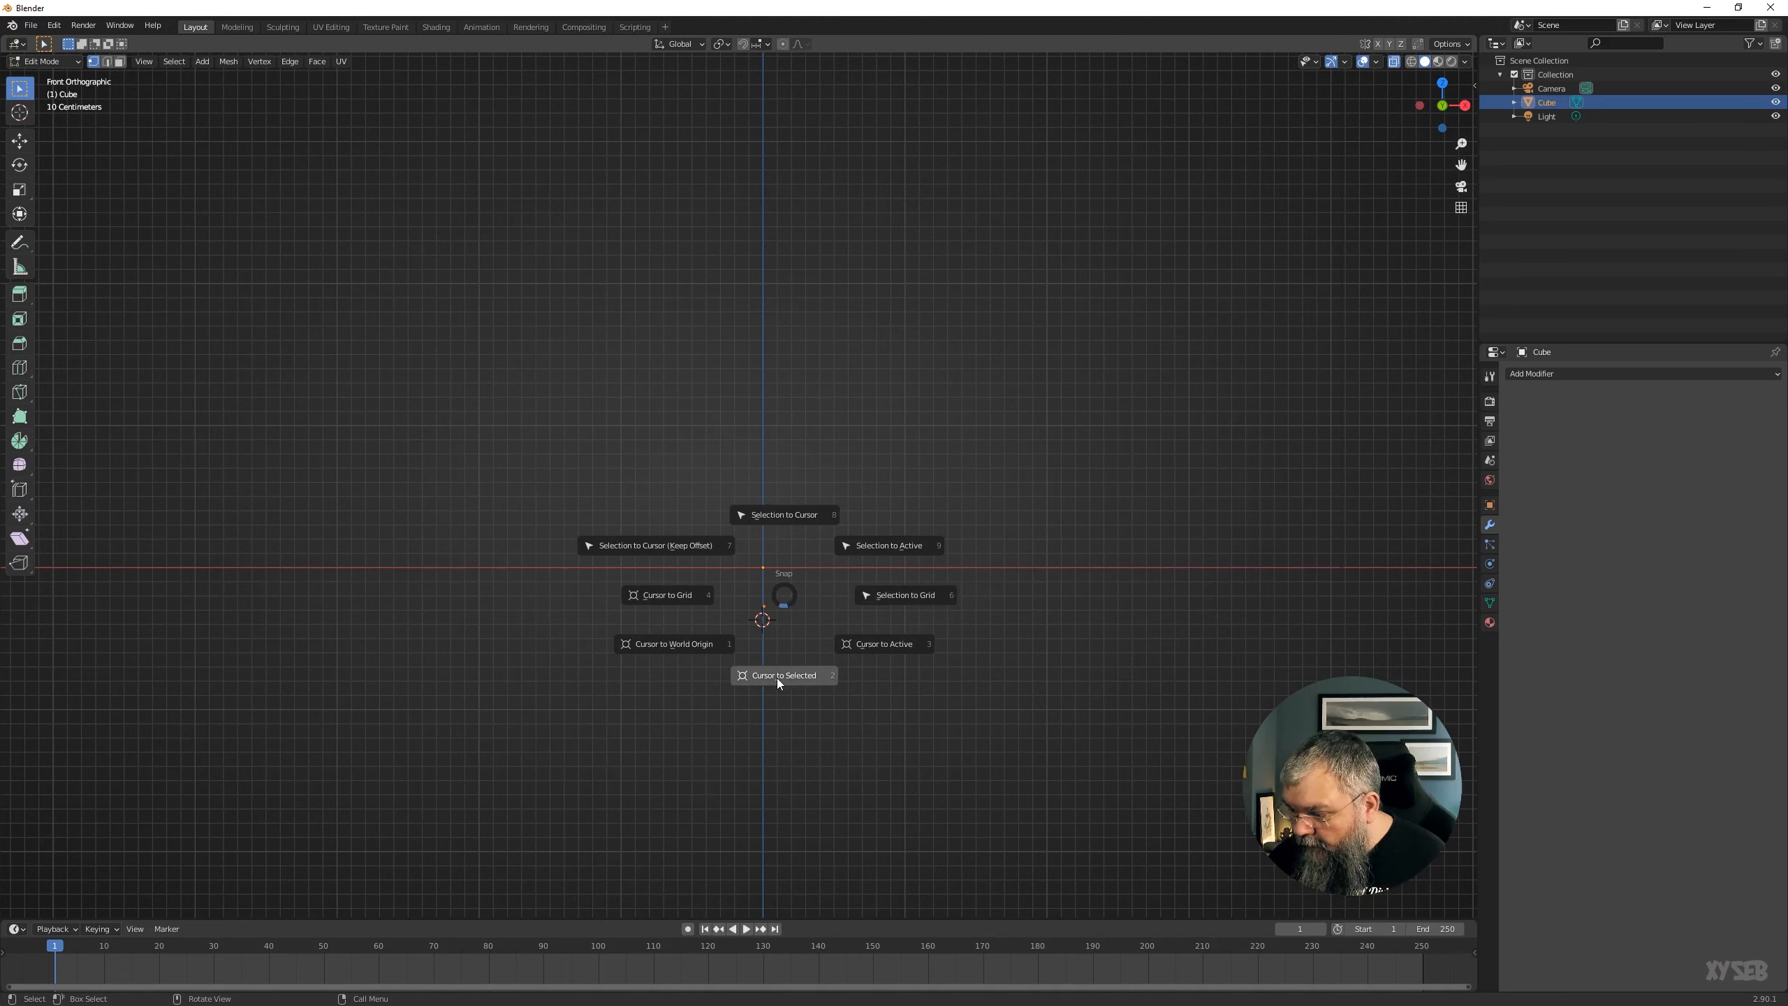
click(886, 598)
Extrude the vertex into a lower stepped molding profile, beginning 0.2 m along X and about 0.07 m upward.
key(e)
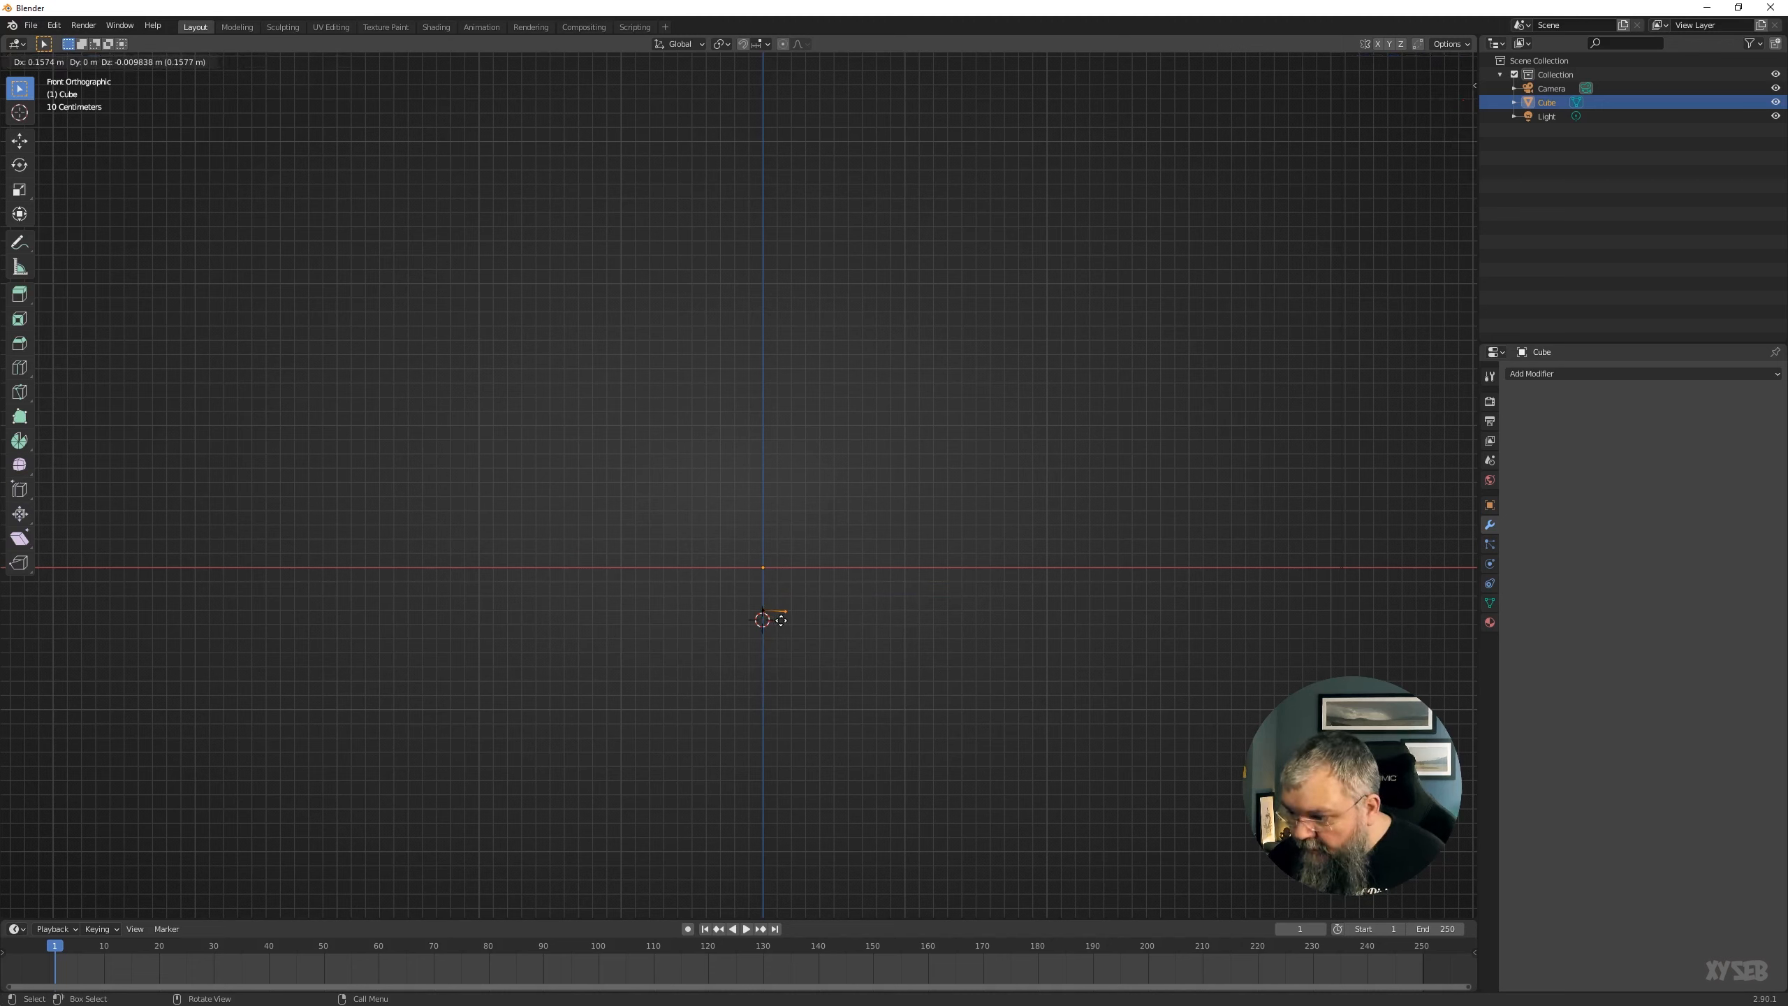
click(785, 618)
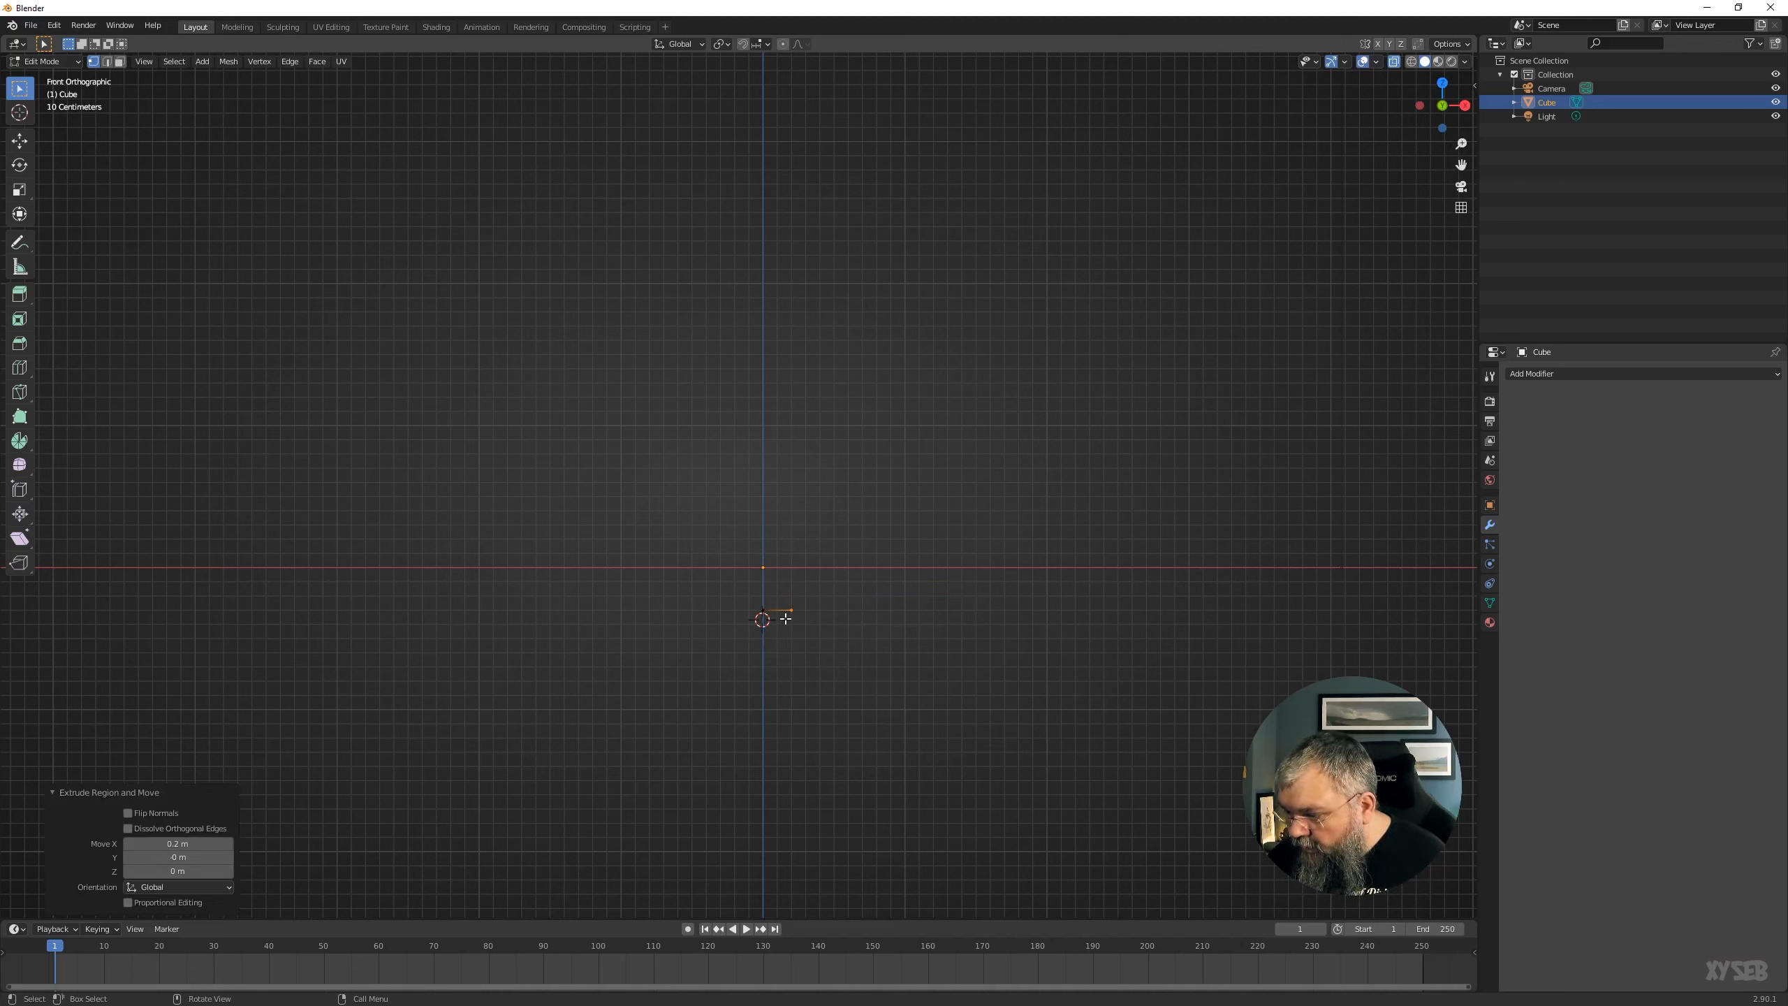
key(e)
click(787, 600)
key(e)
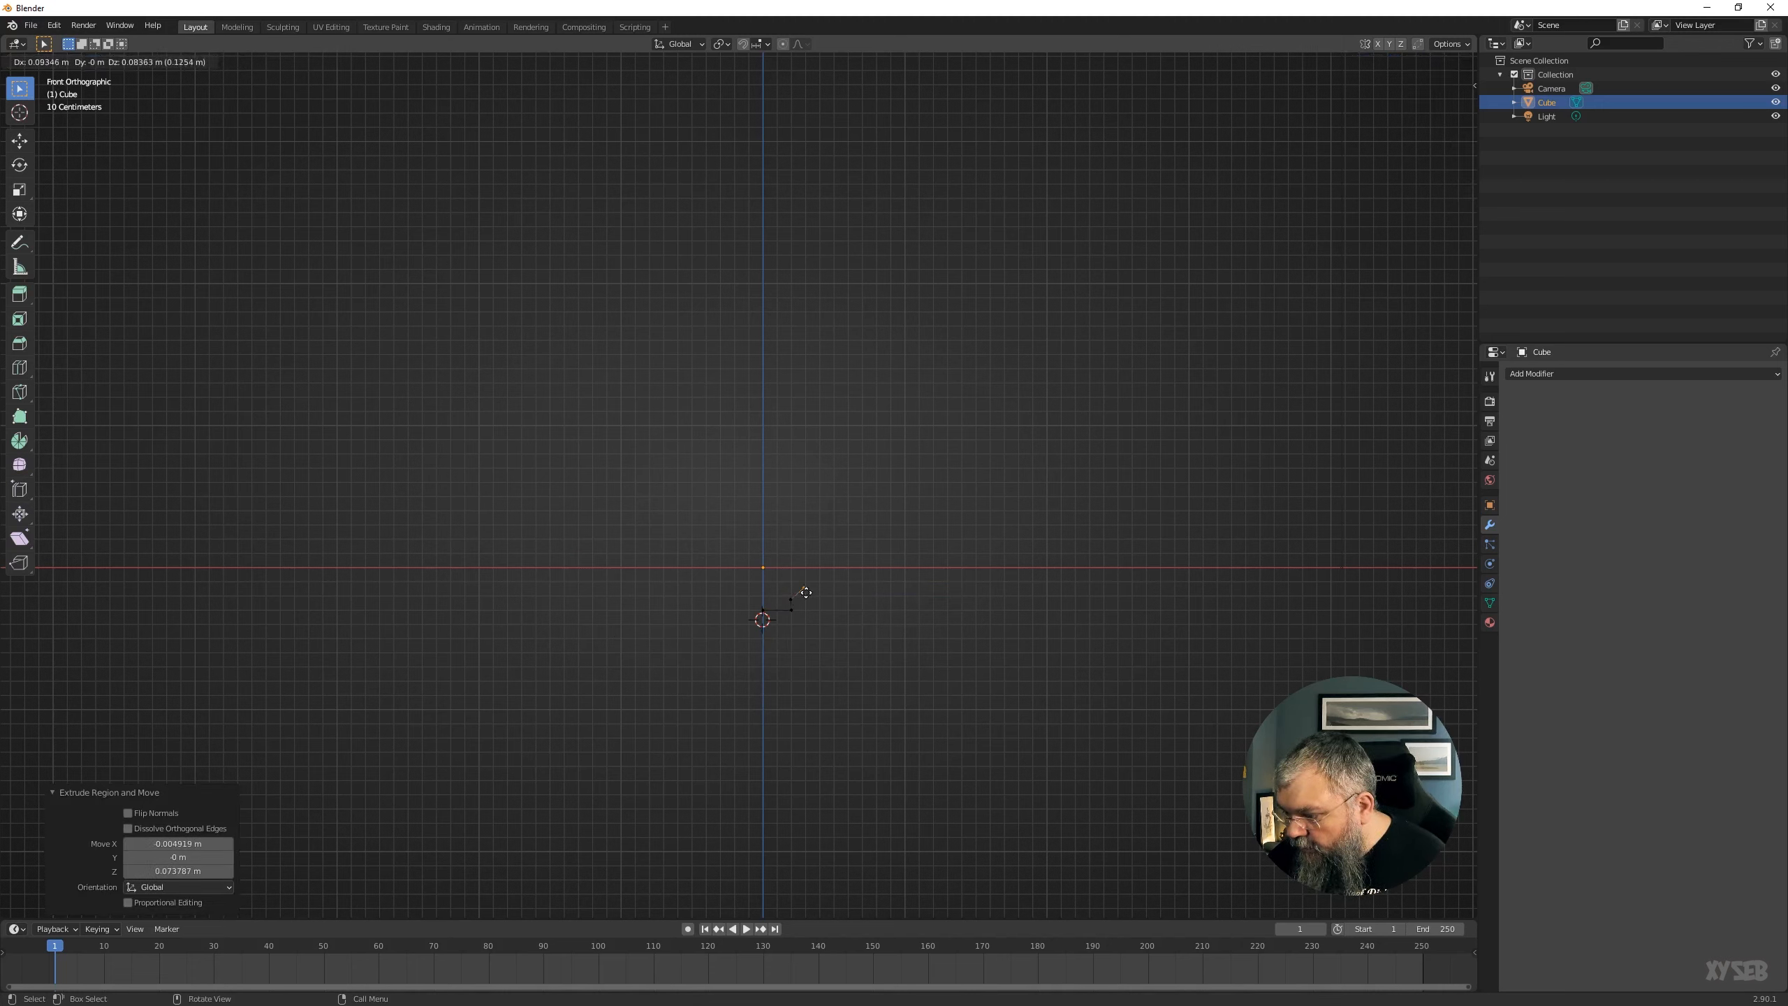
click(806, 584)
key(e)
click(808, 566)
Continue the profile with extrusions about 0.28 m out and 0.16 m up, about 0.07 m out and 0.29 m up, and a short horizontal ledge.
key(e)
click(846, 543)
key(e)
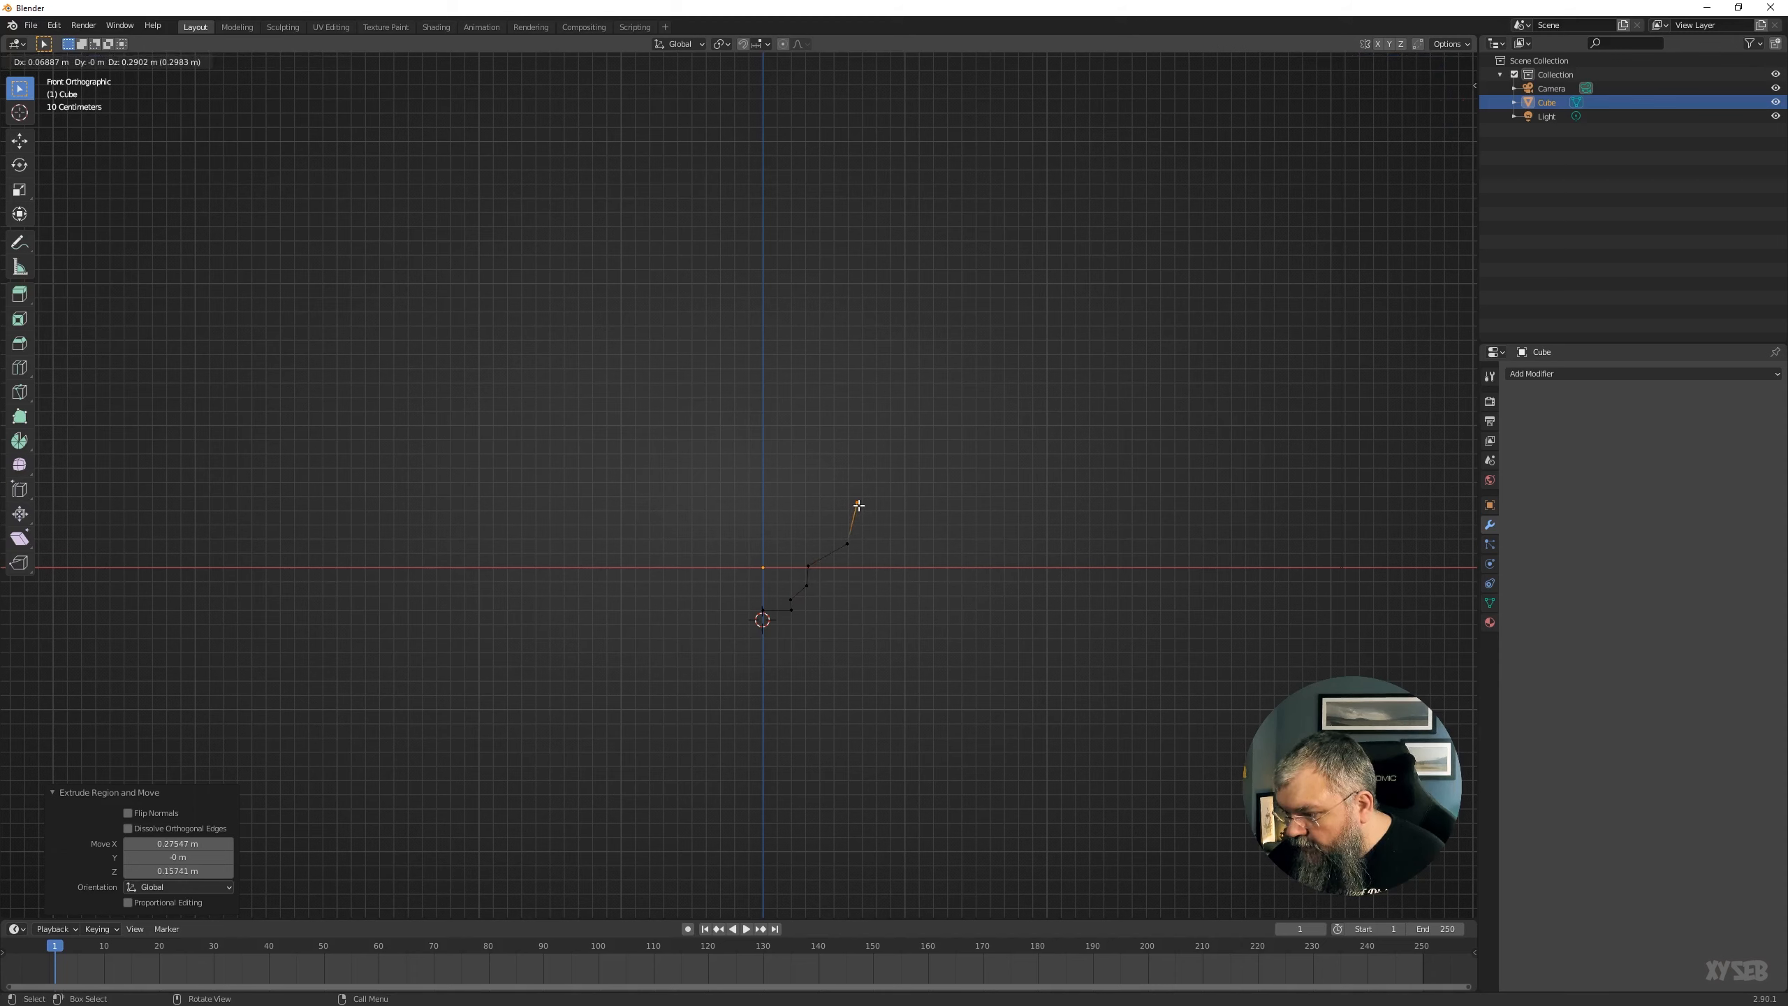
click(856, 502)
key(e)
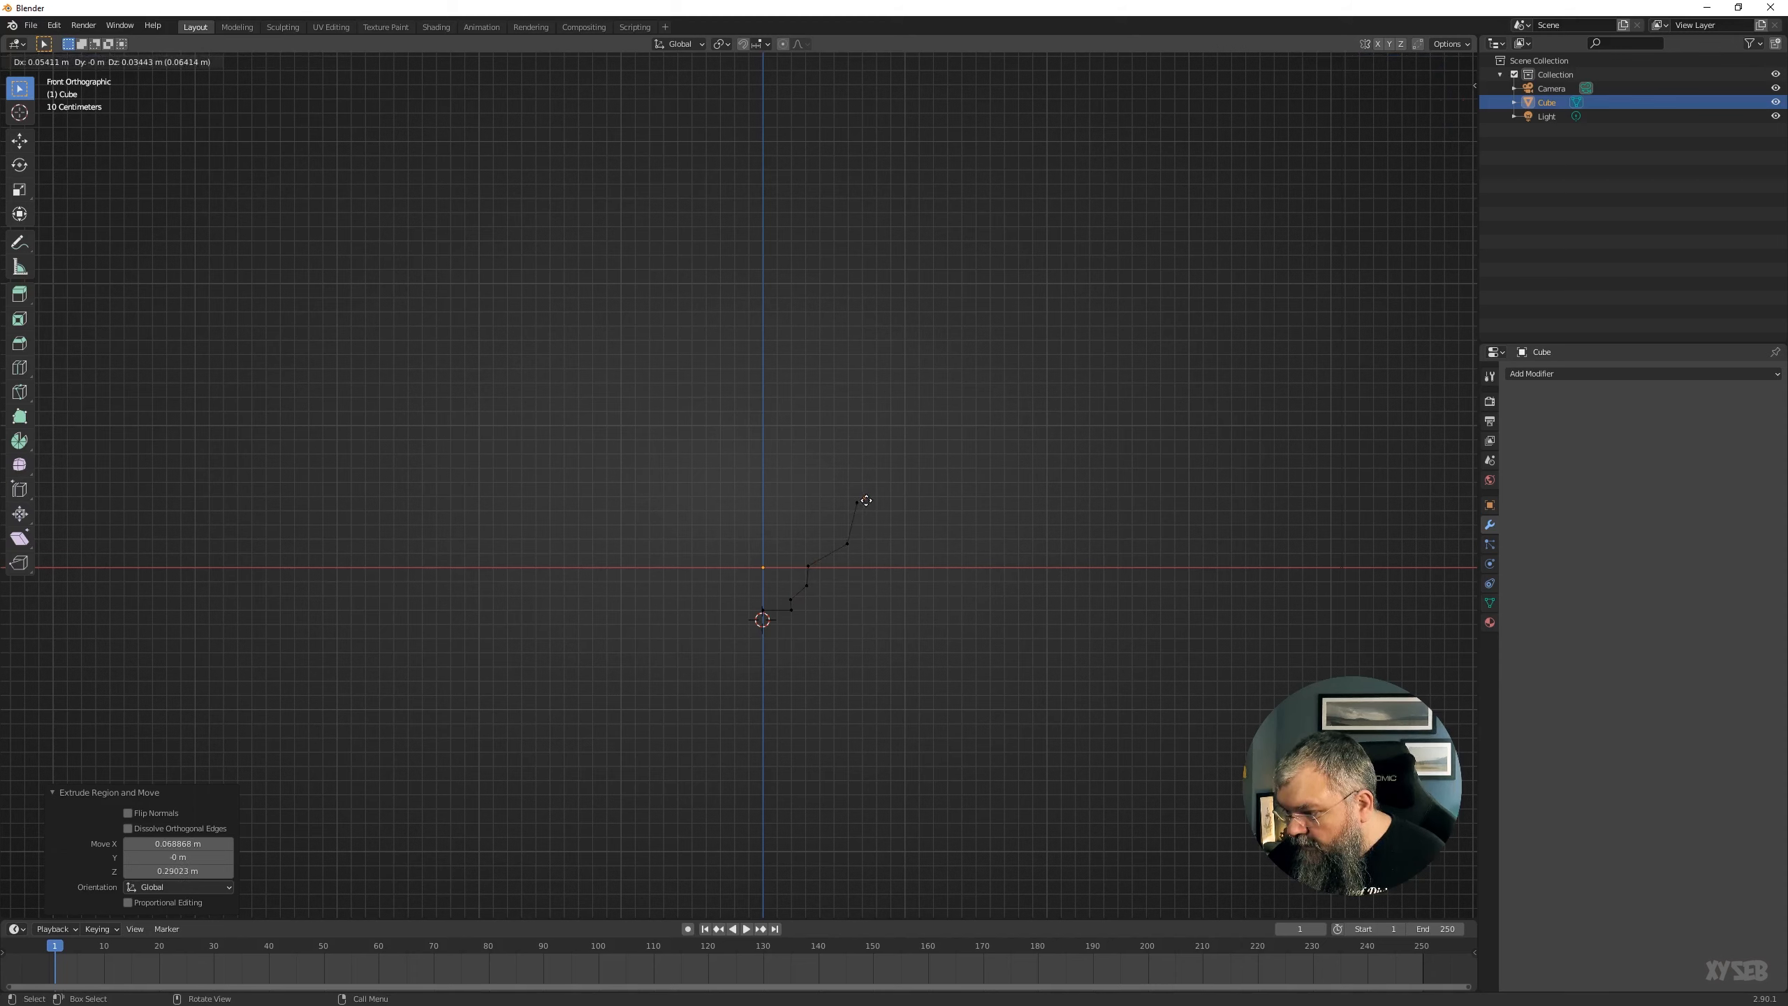
click(878, 501)
Extrude the top of the profile -0.8 m along X and snap its end vertex to the grid.
key(e)
text(x-0.8)
key(Return)
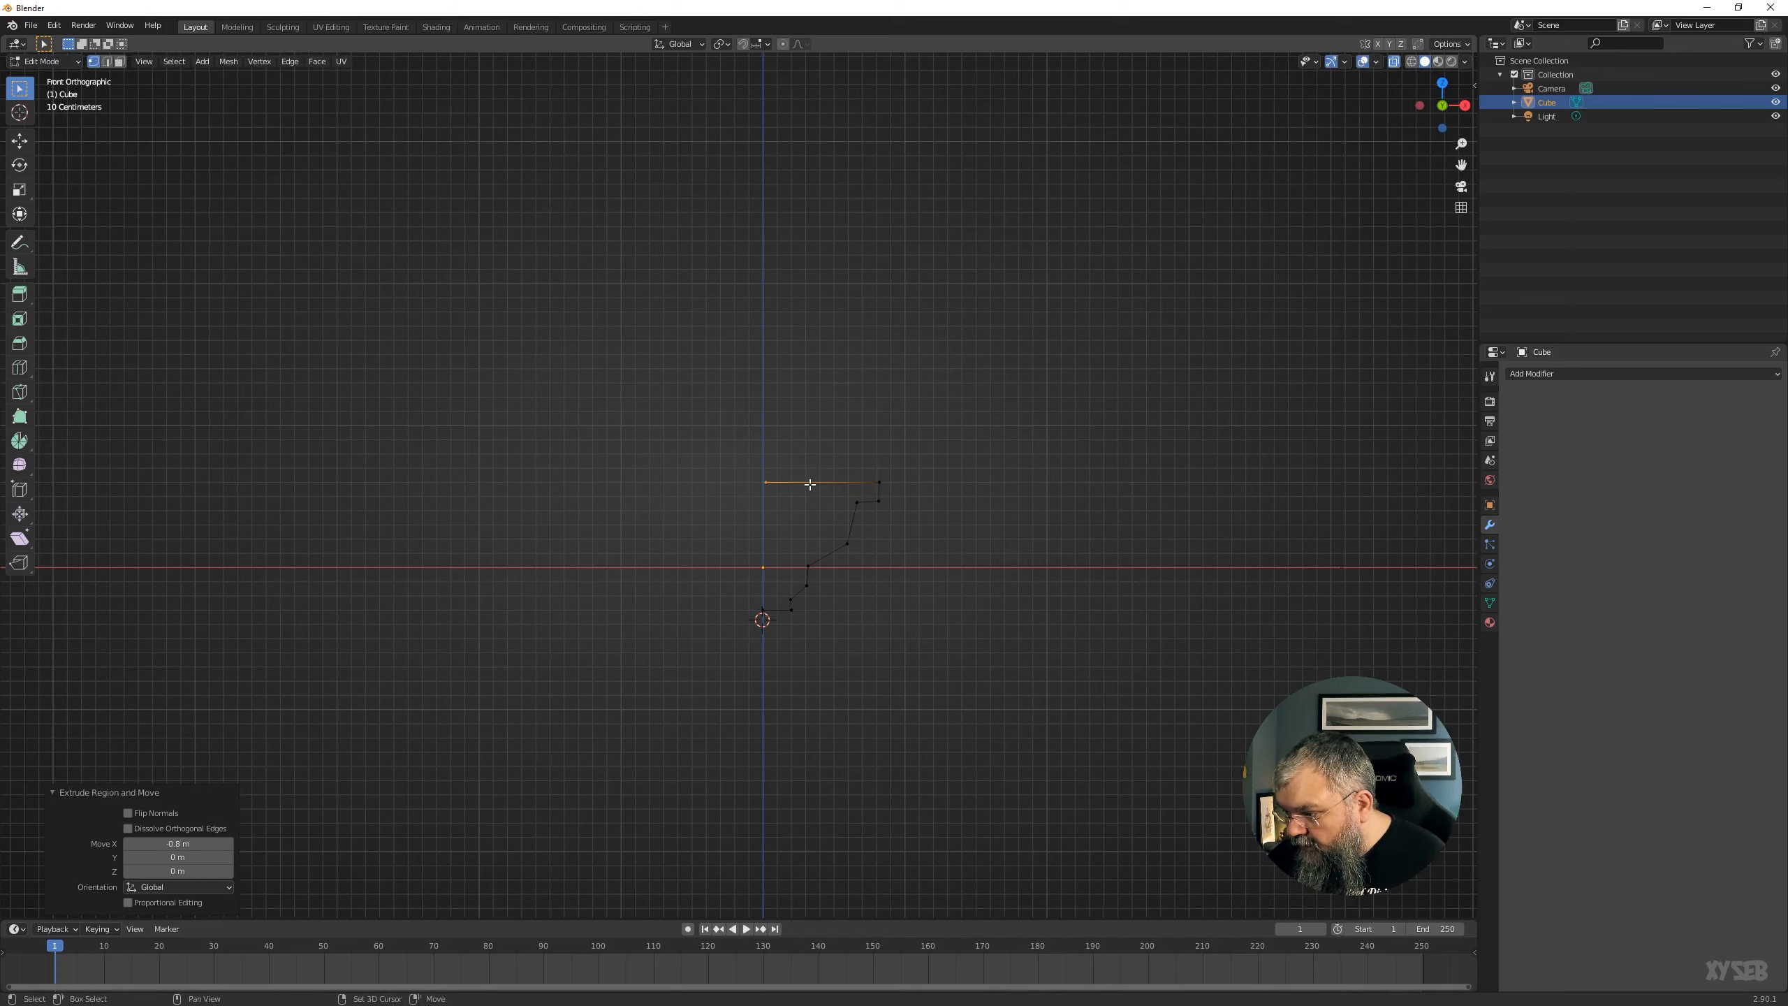
key(shift+s)
click(891, 488)
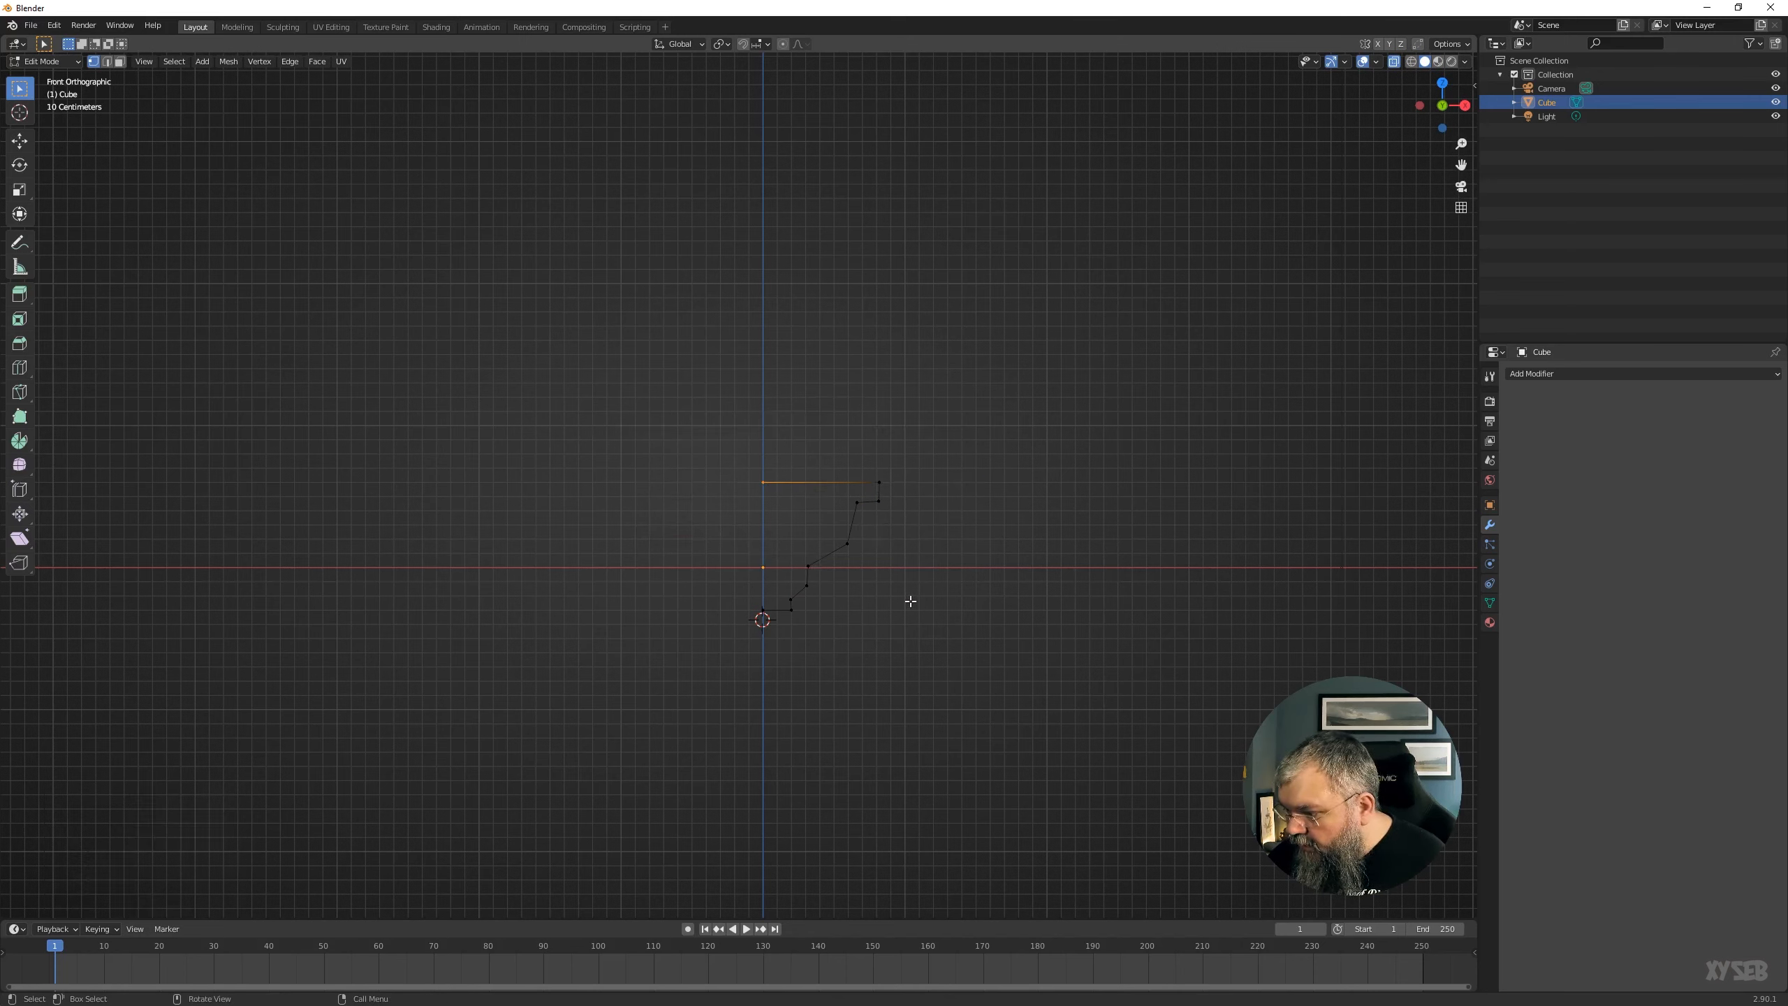
Snap the upper outer corner vertices and the inner ledge vertex of the profile to the grid one by one.
click(880, 482)
key(shift+s)
click(915, 500)
click(870, 495)
key(shift+s)
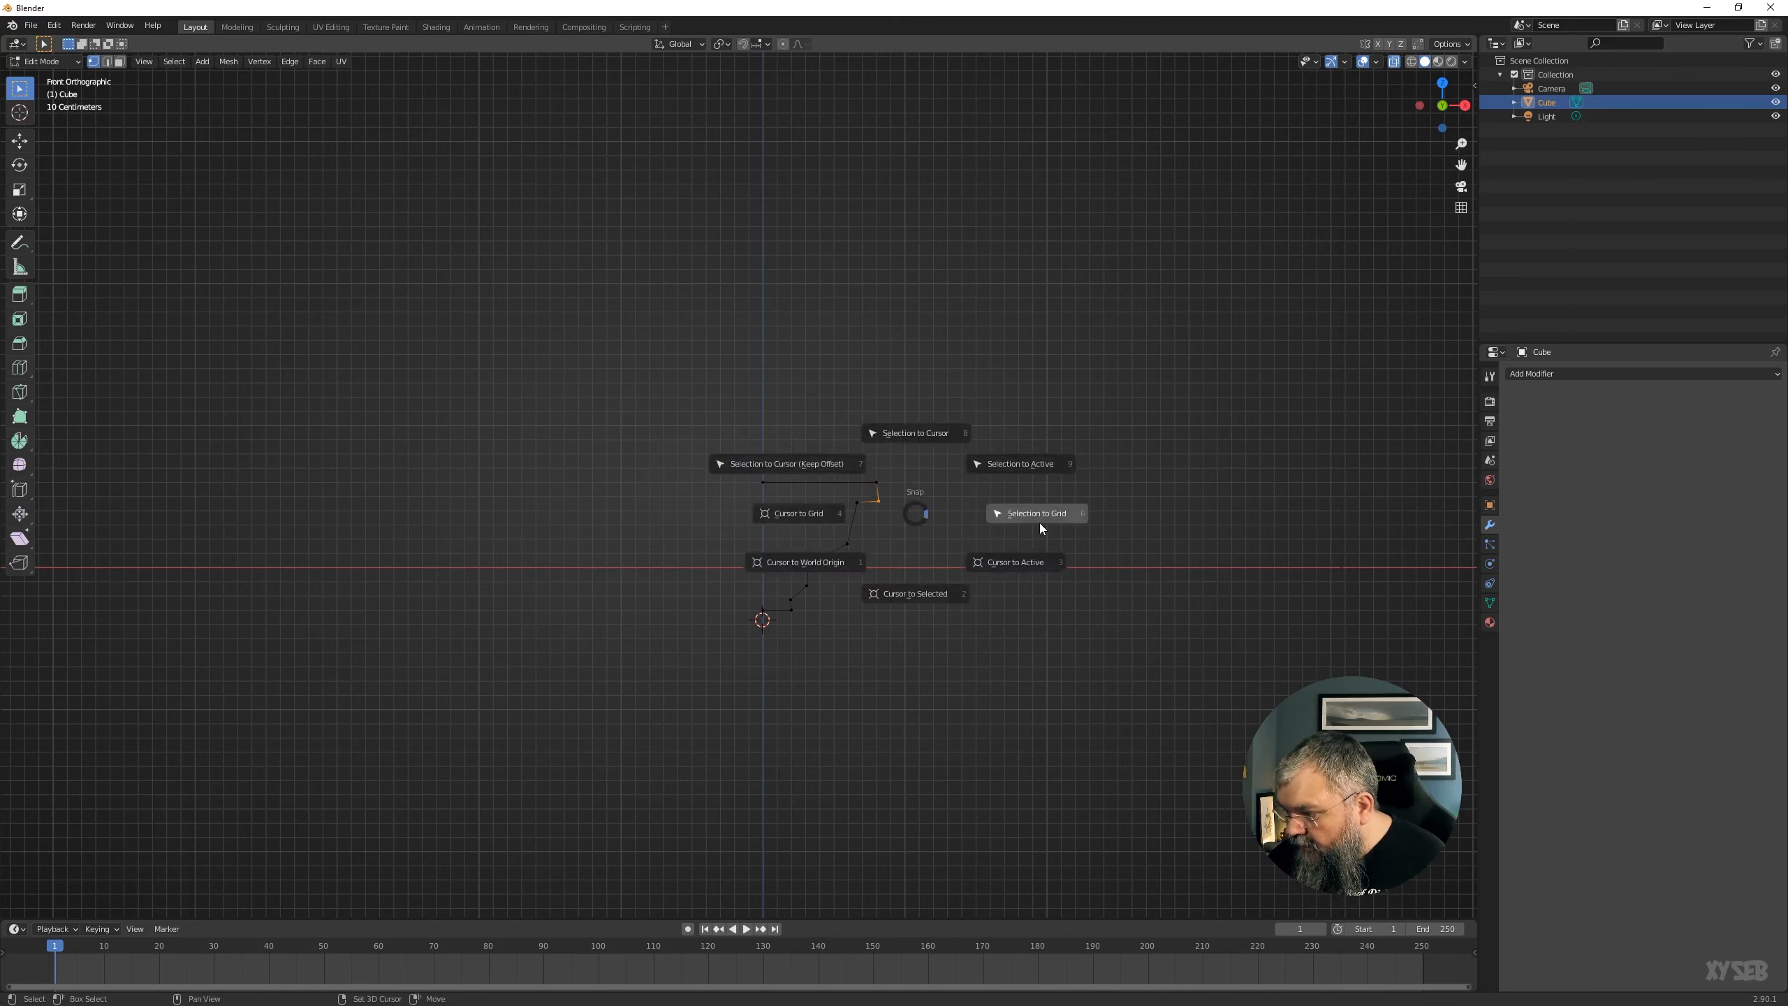
click(933, 565)
key(shift+s)
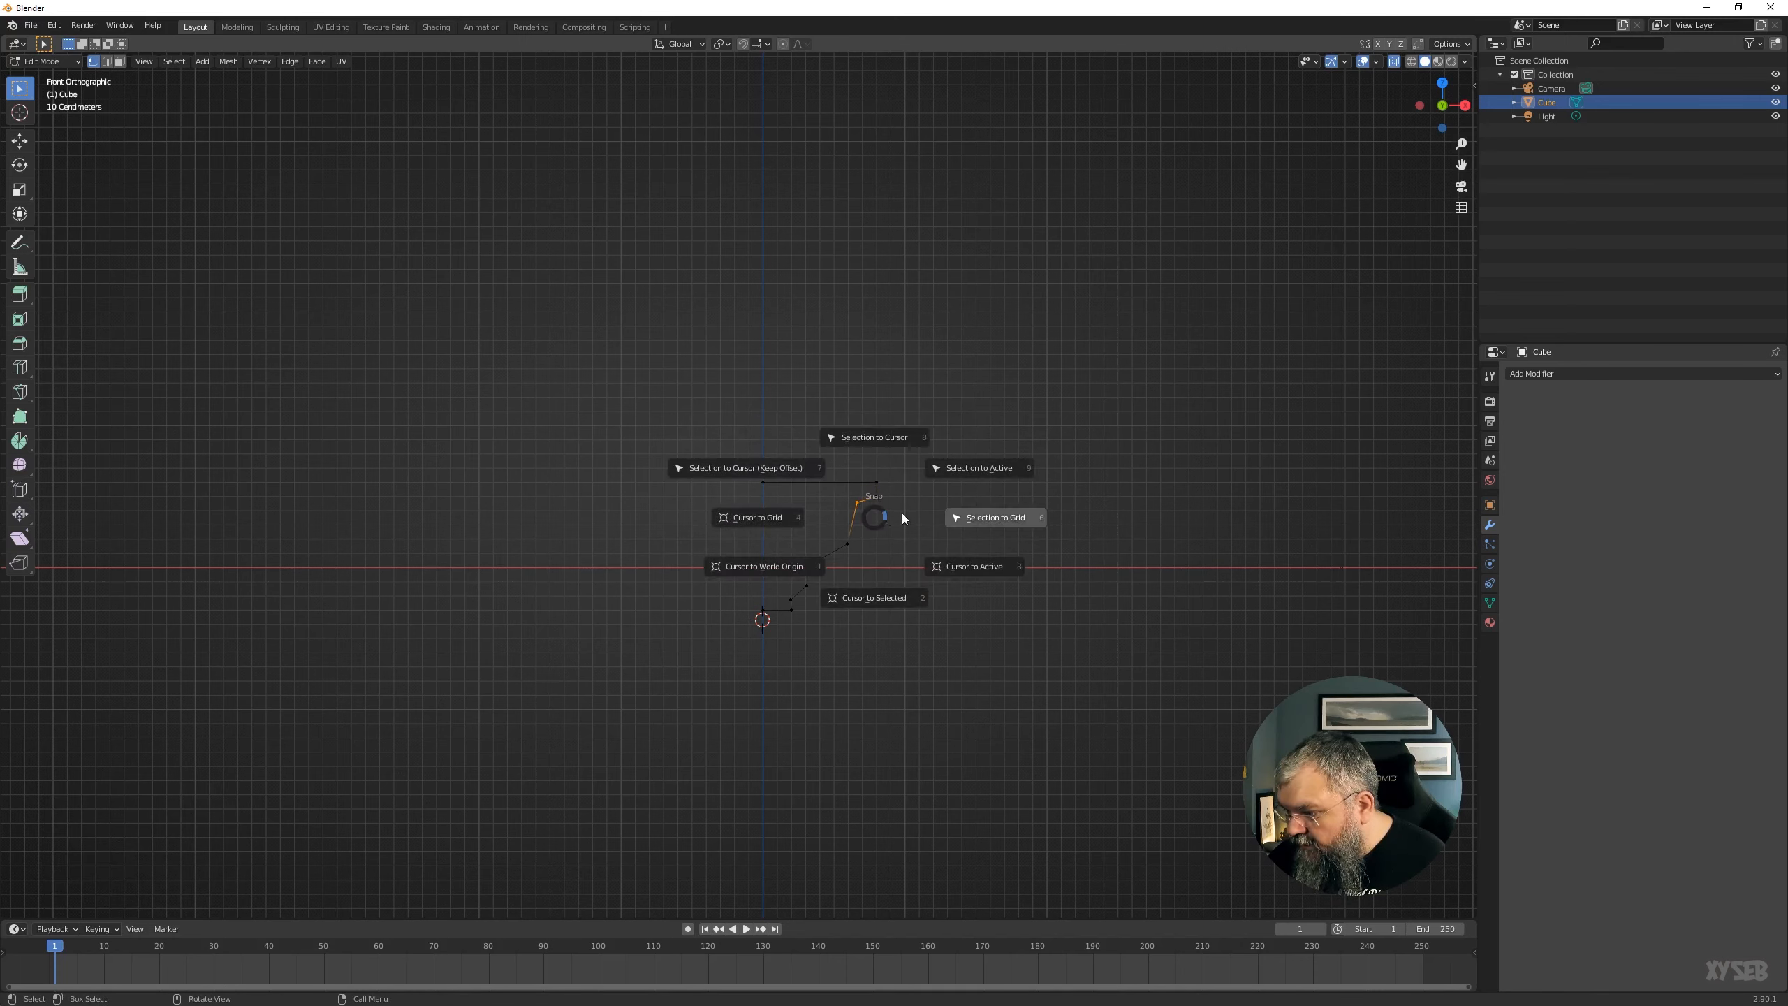
click(946, 518)
Select the whole profile and extrude it about 2 m along Y in top view to form a molding strip.
middle_drag(966, 527, 805, 586)
key(a)
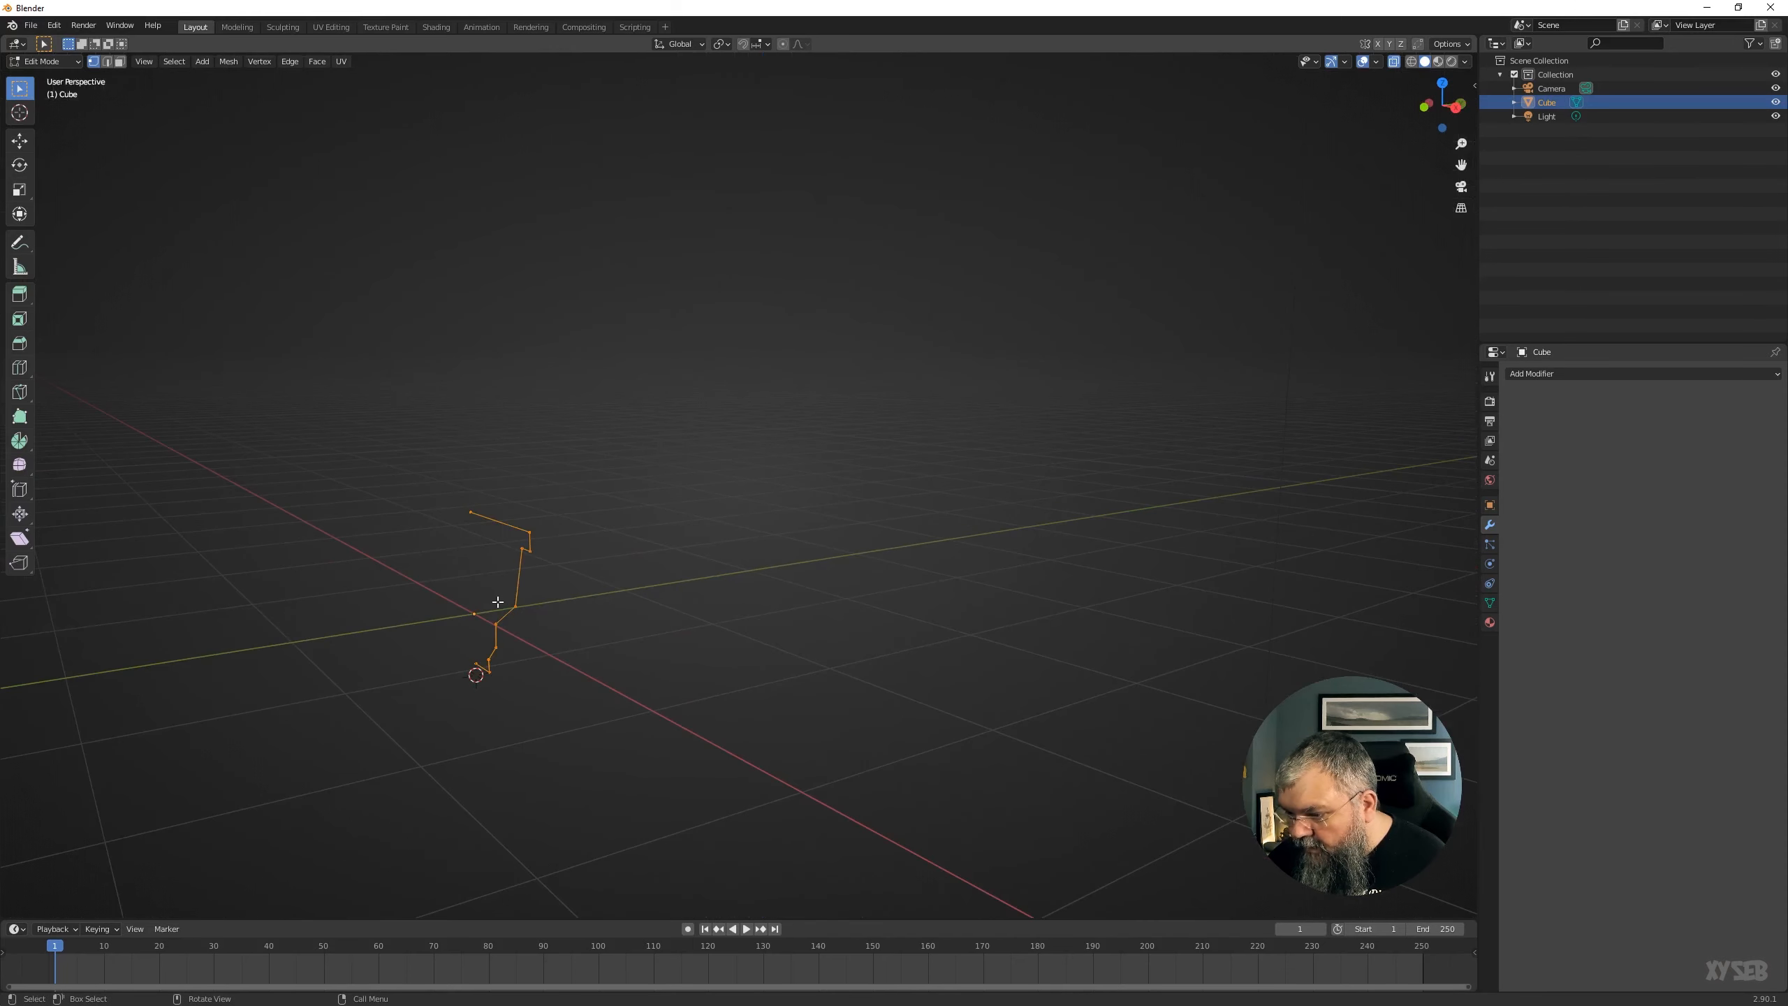
middle_drag(548, 608, 742, 579)
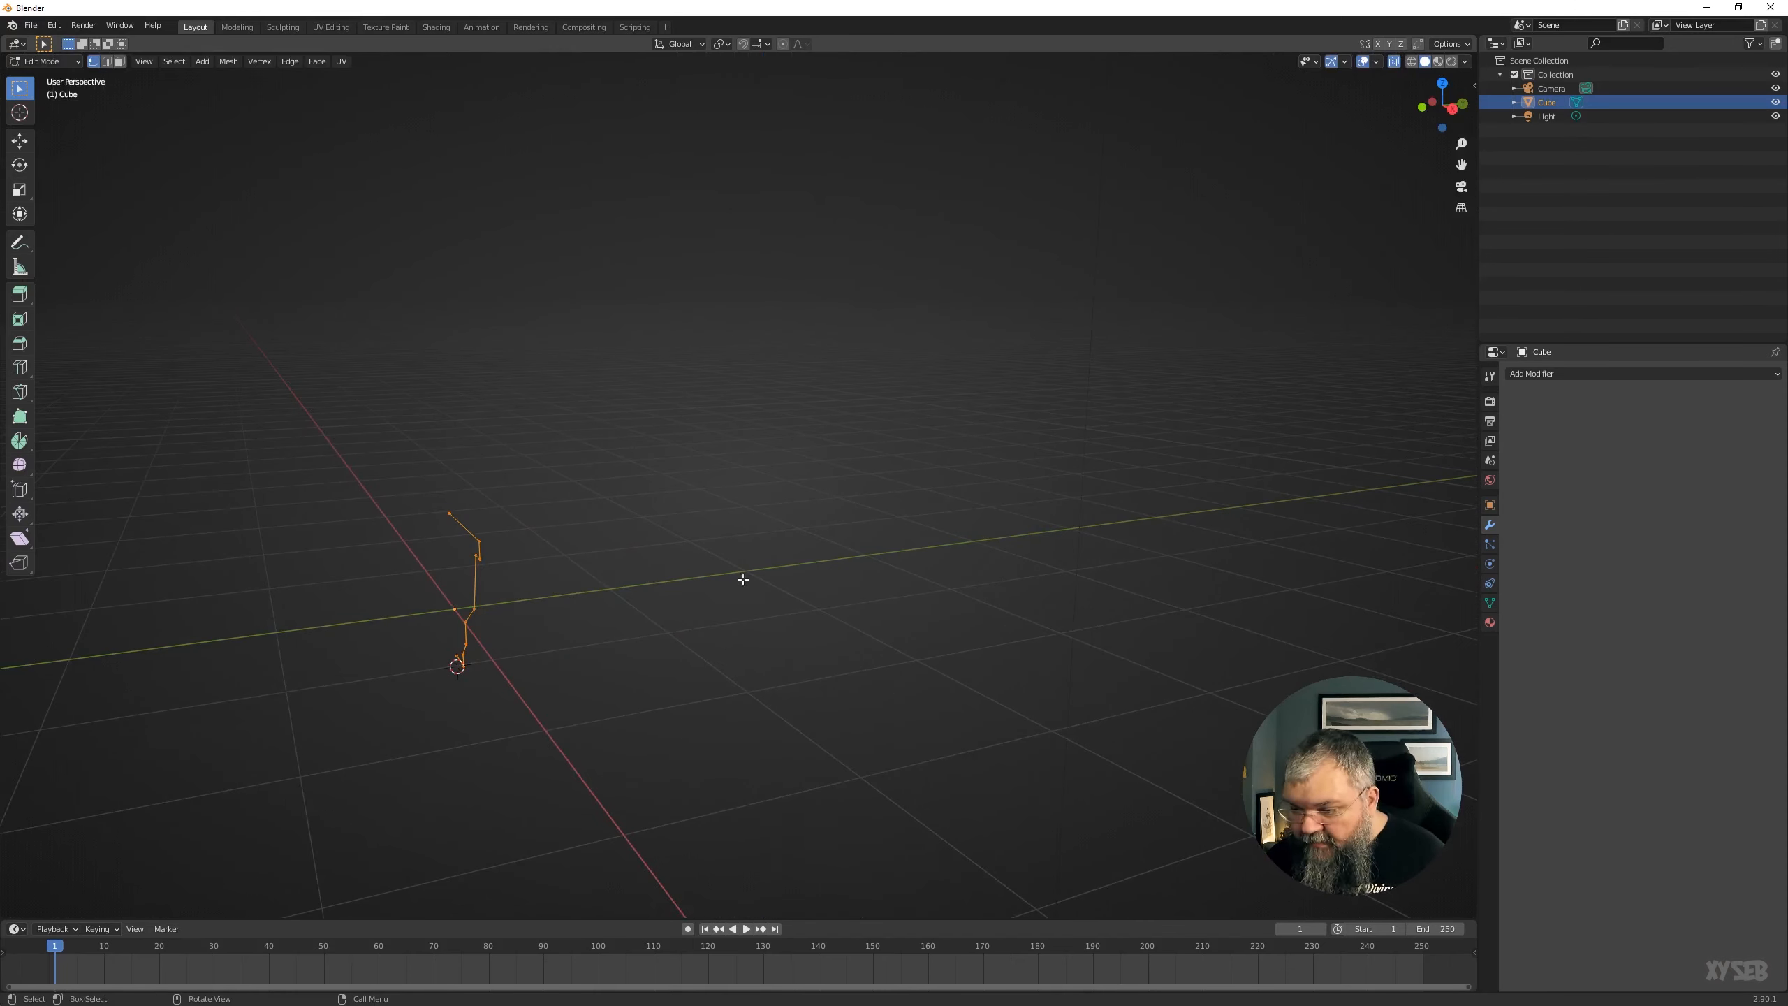
key(KP_7)
key(e)
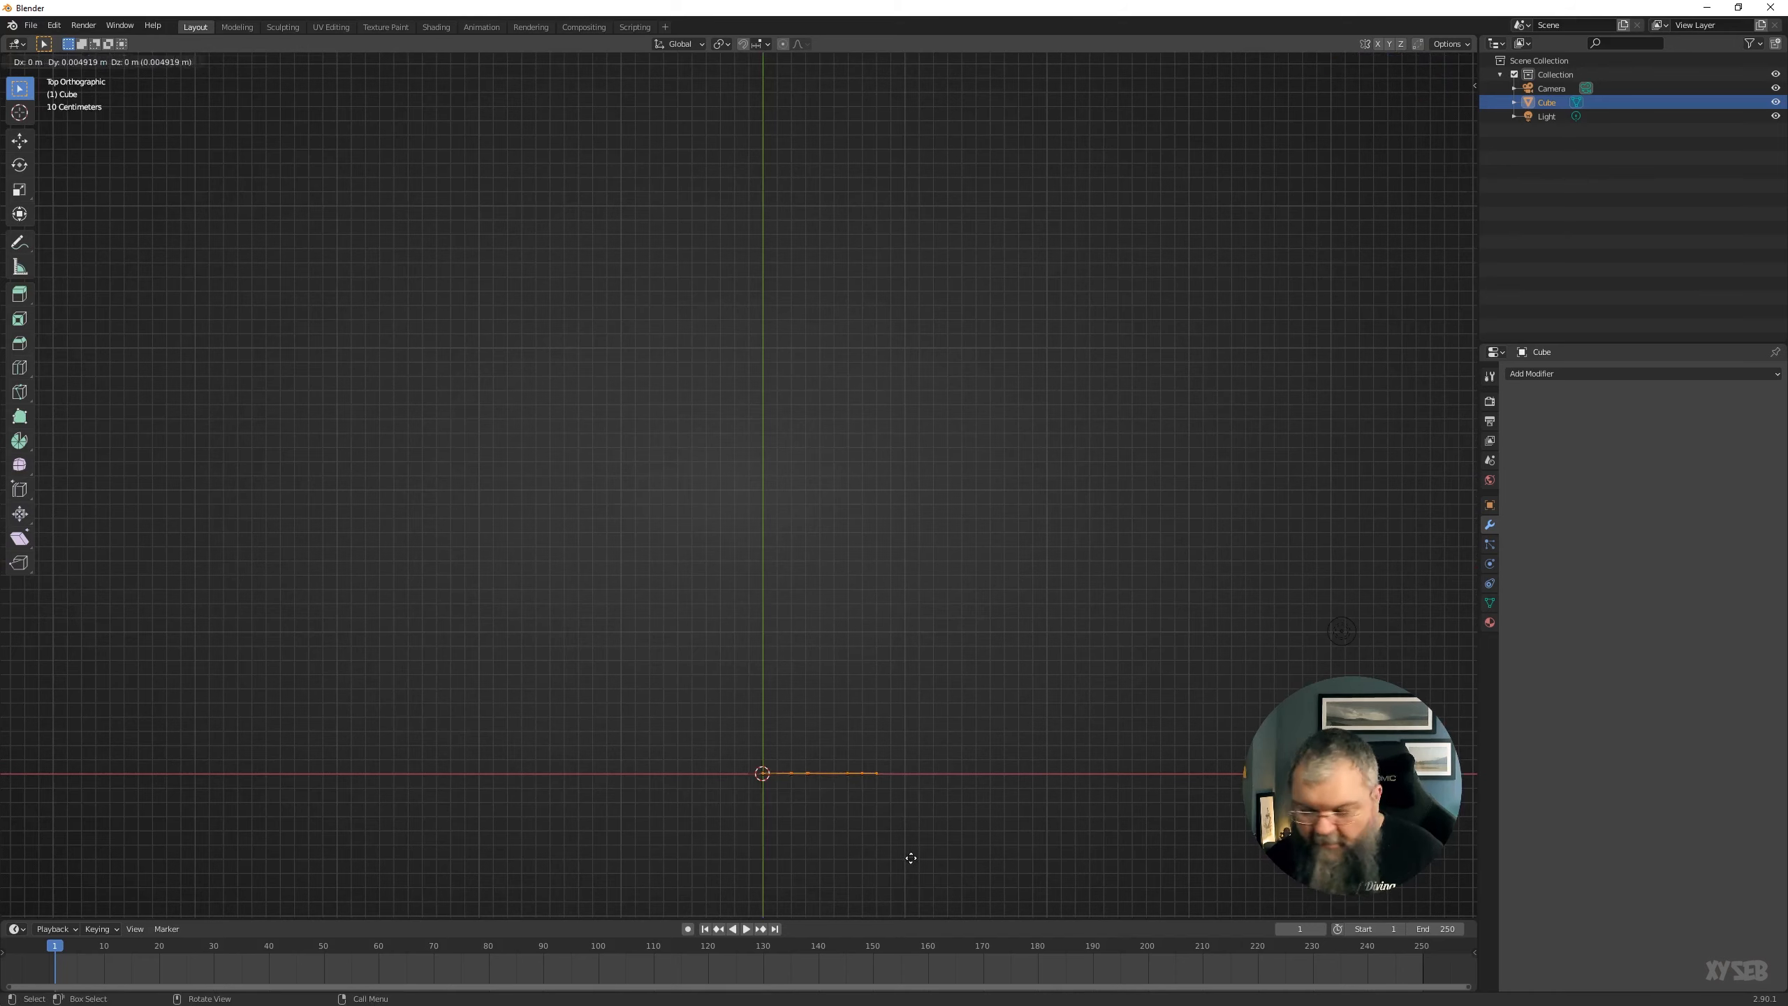
ctrl+click(904, 578)
Bevel the long edge below the molding's tall upper face with 3 segments and a width of about 0.14 m.
middle_drag(903, 578, 633, 566)
alt+click(633, 565)
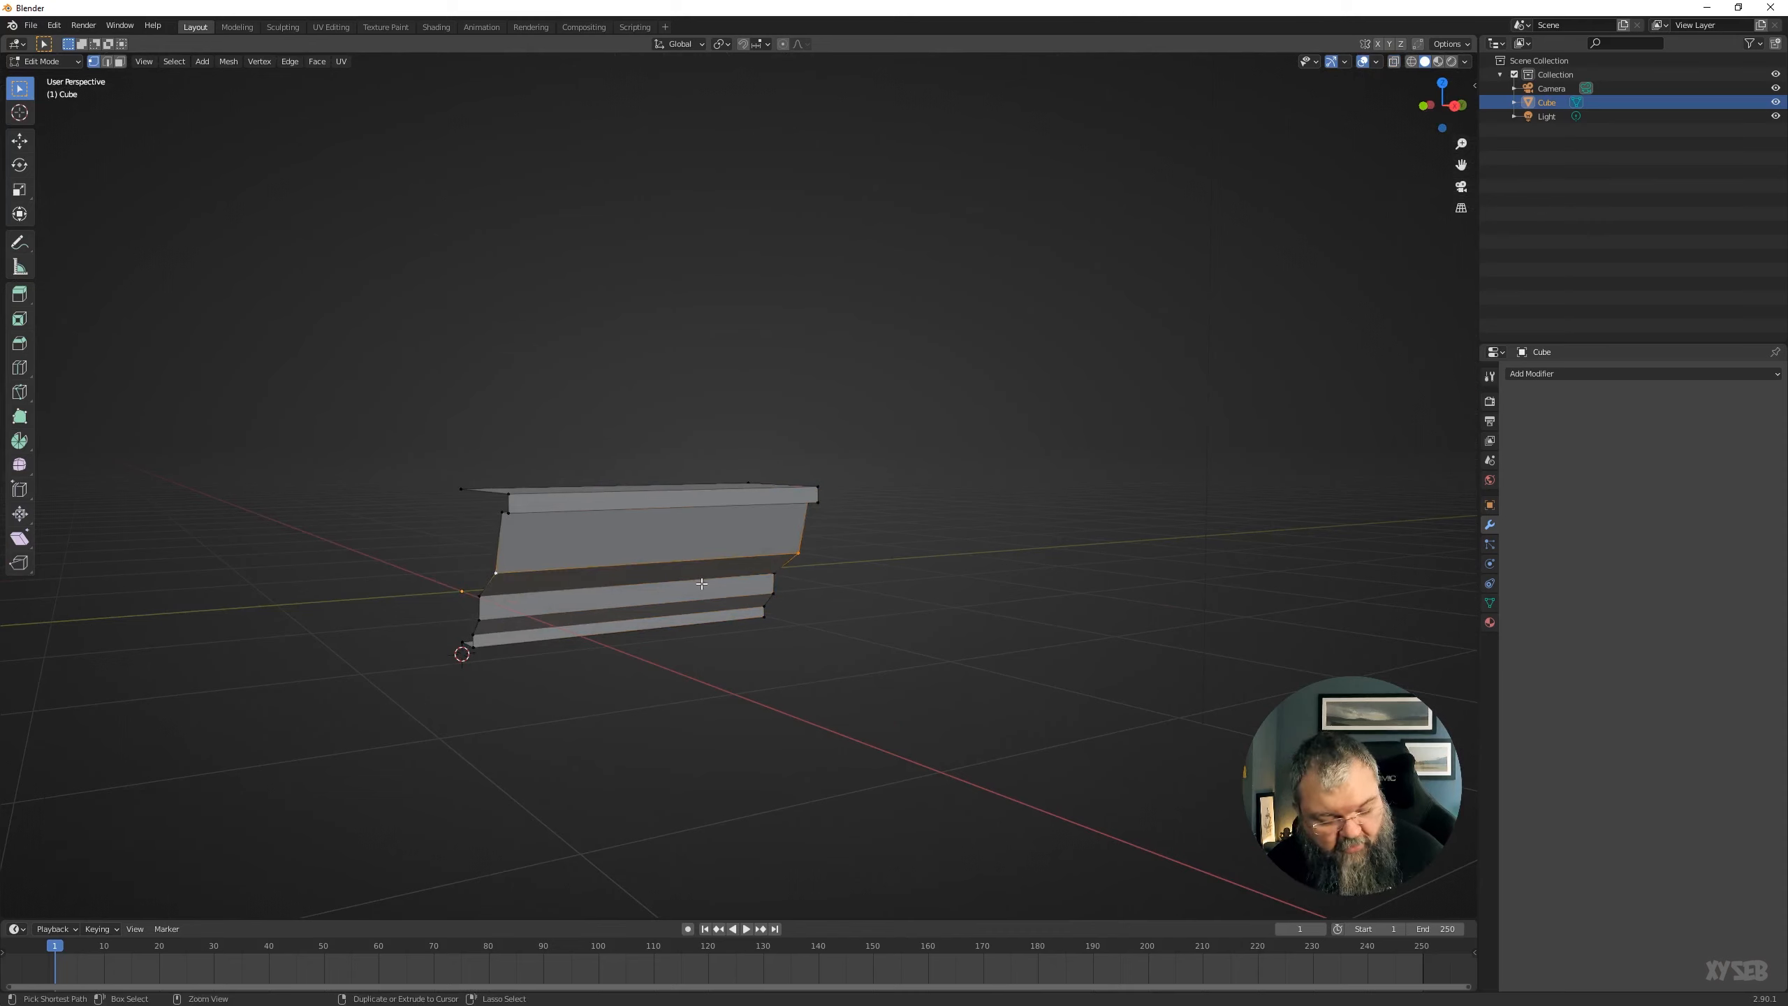
key(ctrl+b)
scroll(710, 598, up, 2)
click(725, 609)
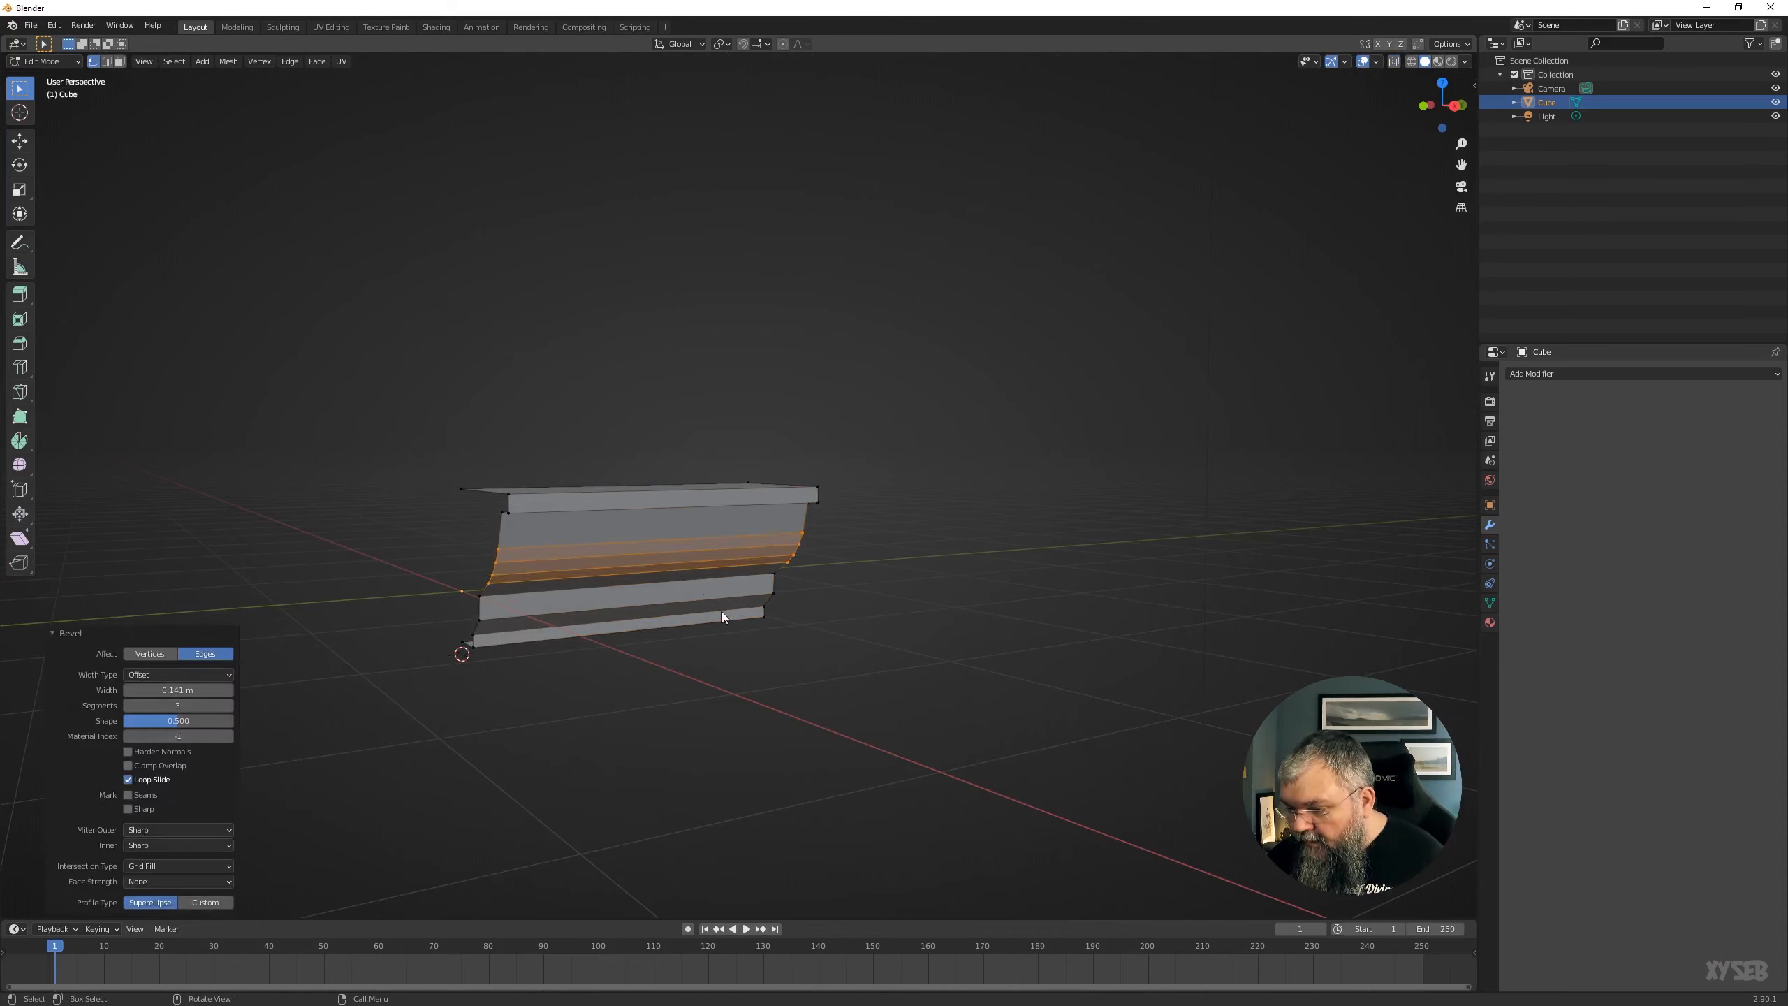
Return to Object Mode, shade the molding smooth and enable Auto Smooth at 30°.
key(Tab)
right_click(704, 531)
mouse_move(707, 522)
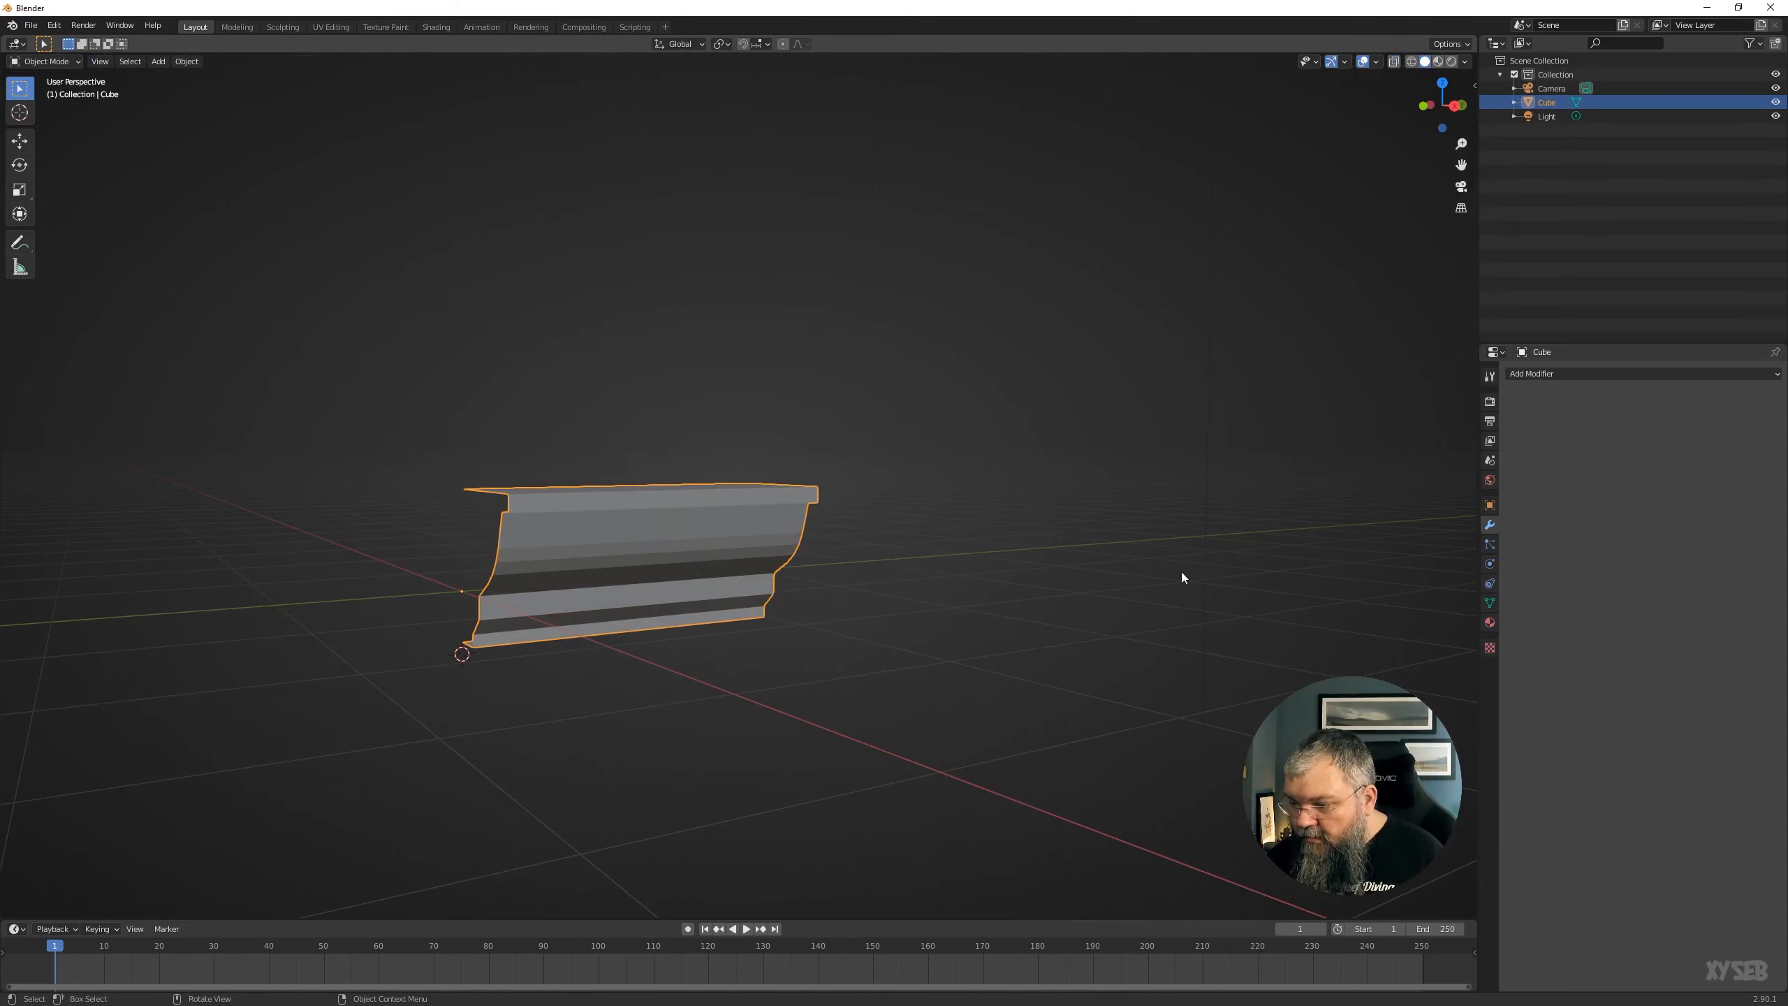
right_click(606, 512)
click(582, 479)
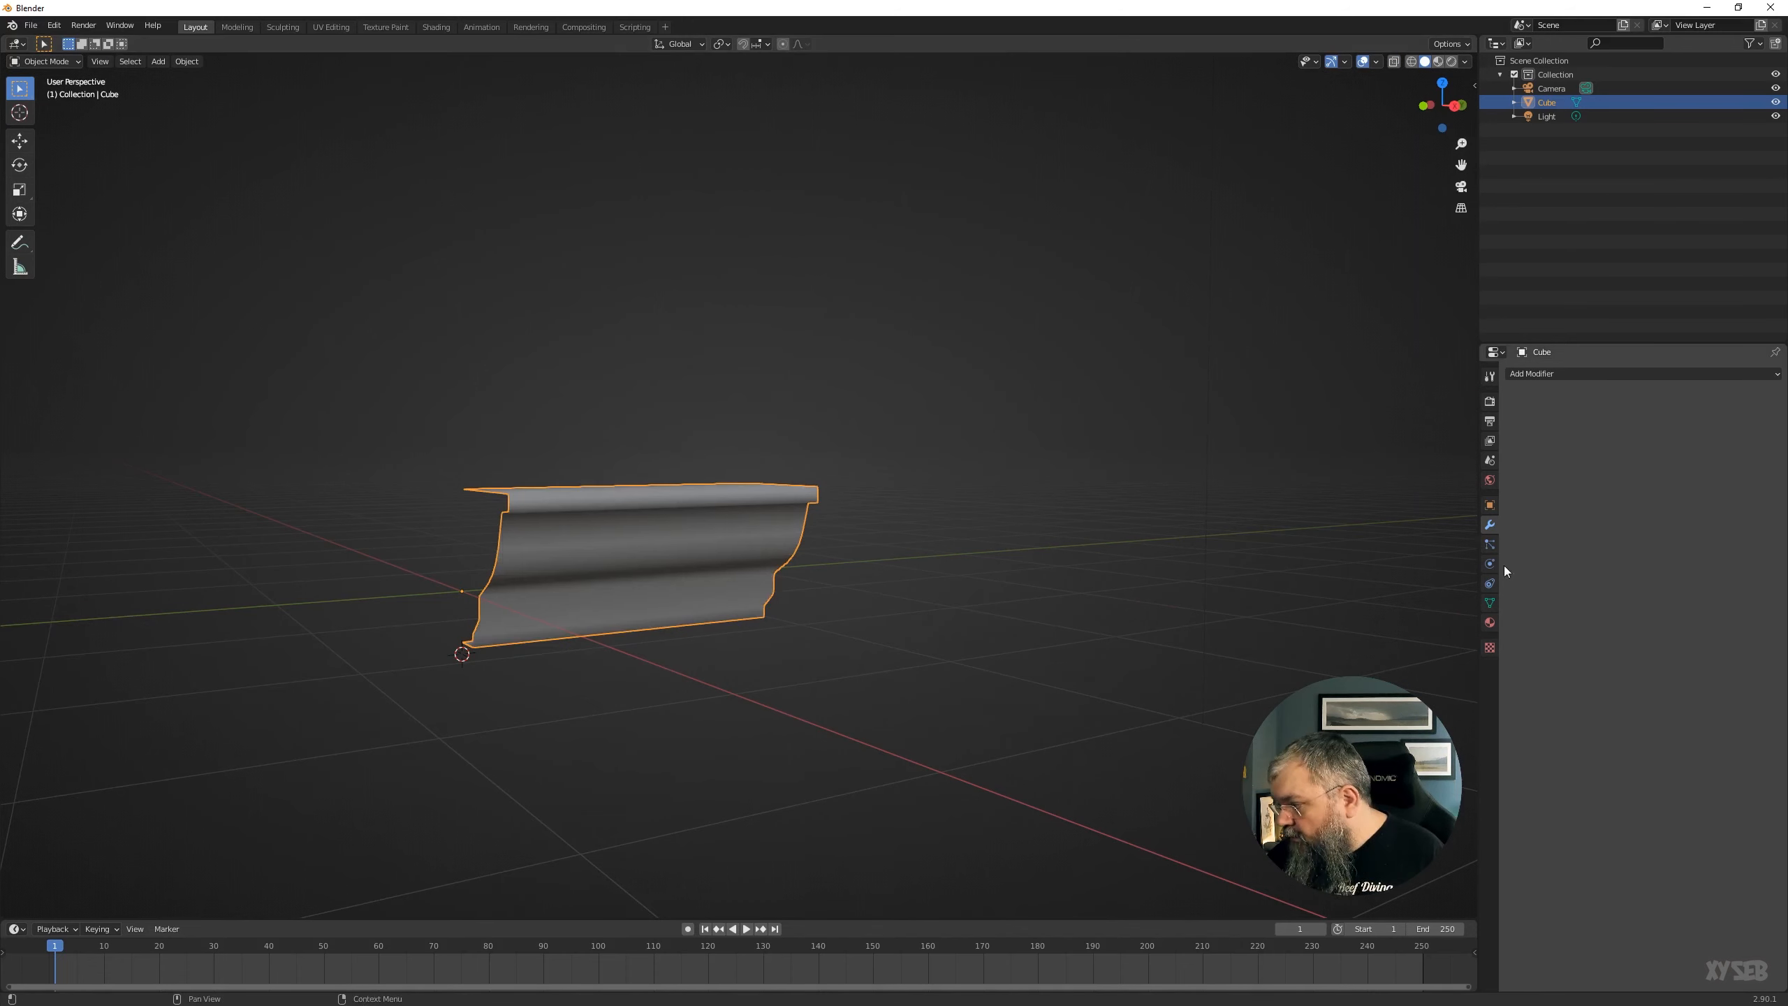
click(1489, 603)
click(1515, 613)
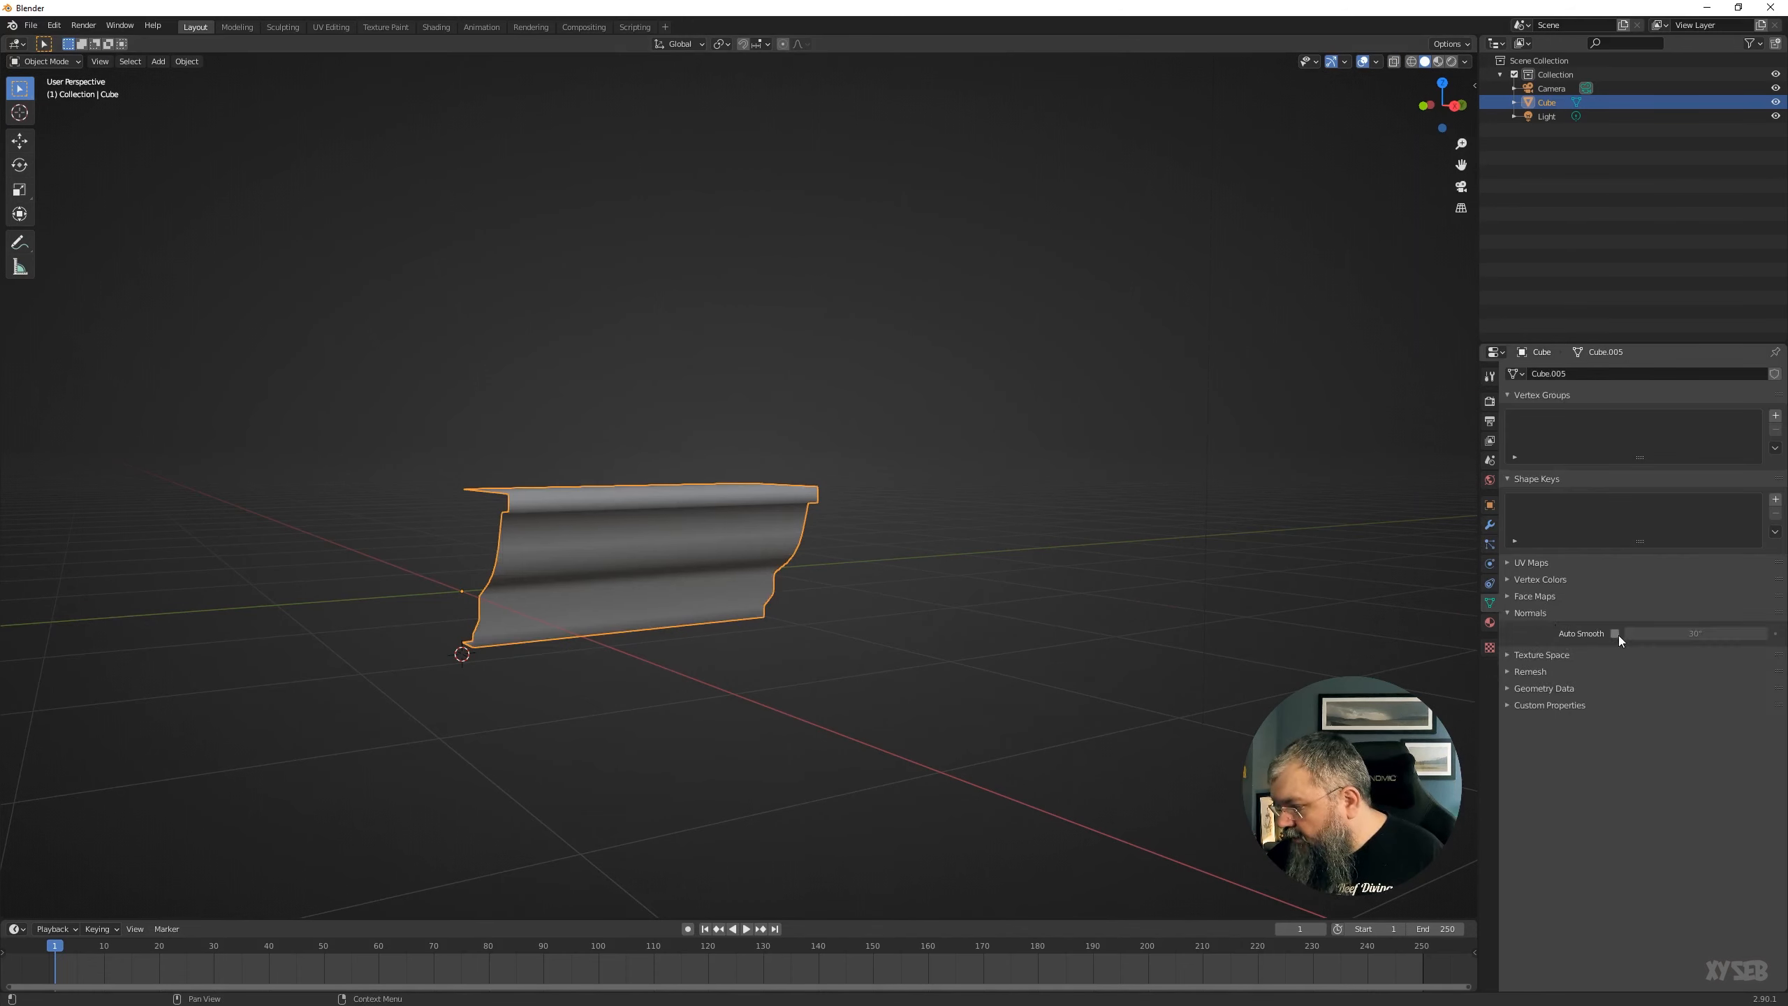
click(1614, 634)
middle_drag(675, 655, 740, 590)
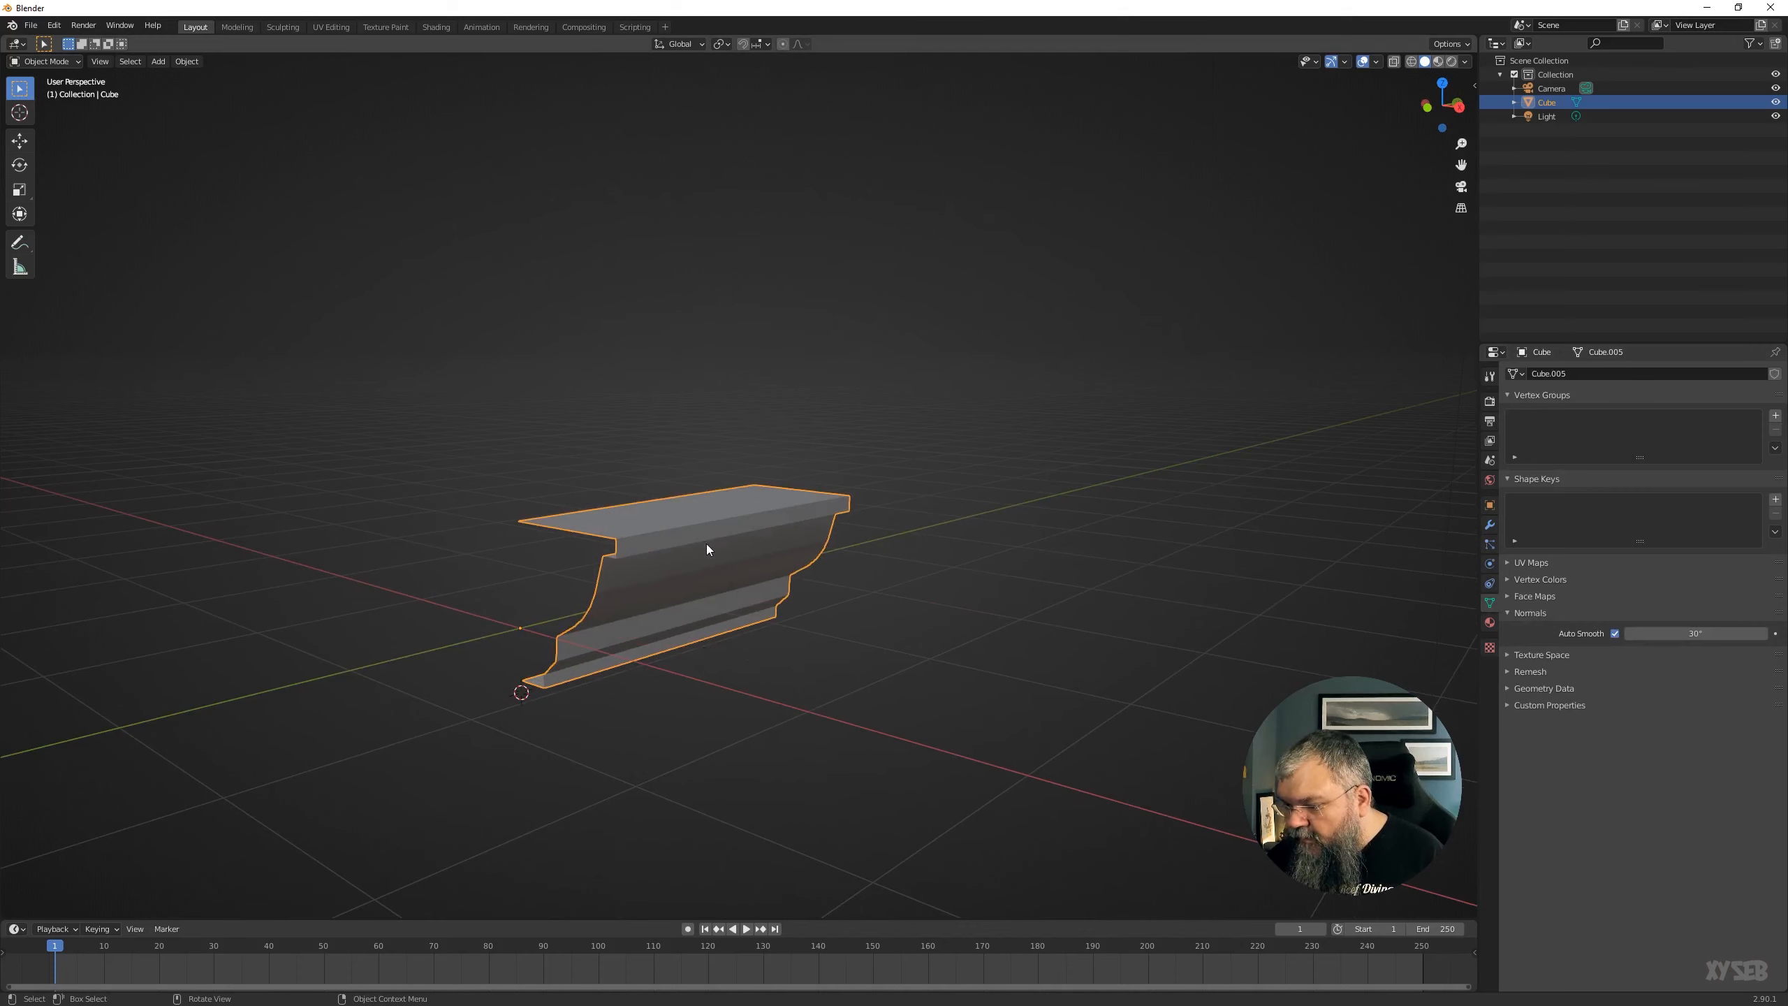
Duplicate the molding 2 m along X in top view and rotate the copy 45° clockwise about Z.
key(KP_7)
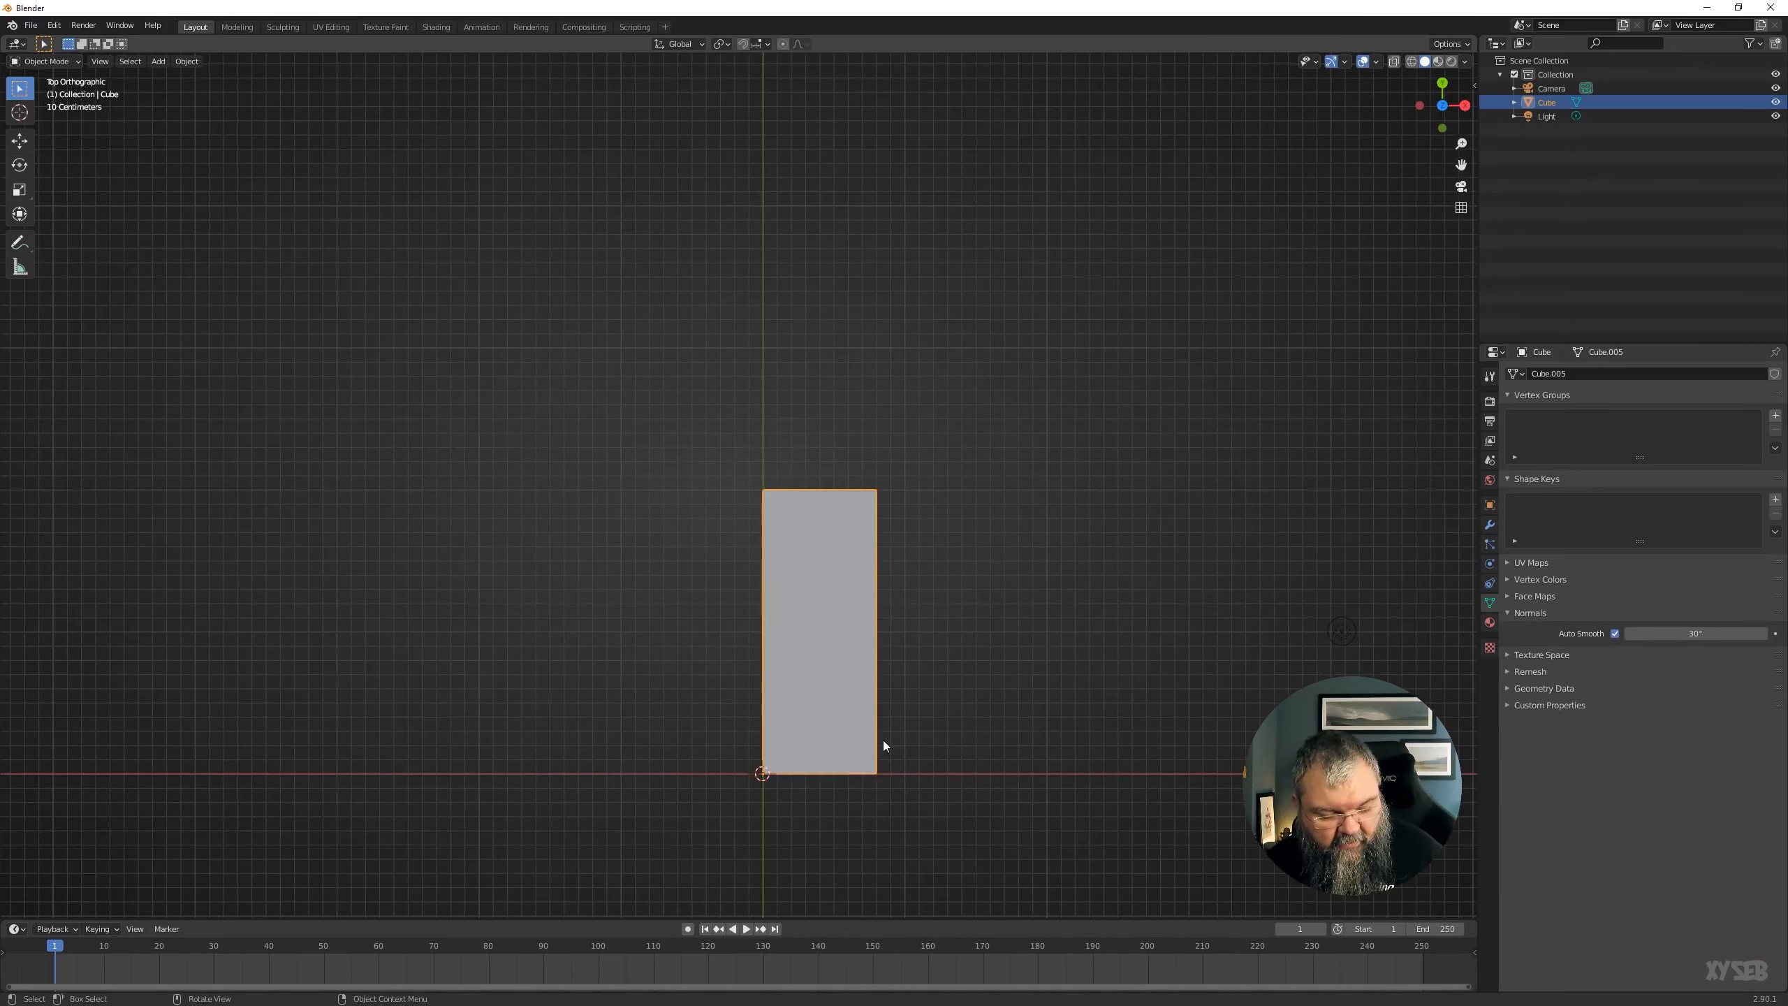
key(shift+d)
key(x)
click(1176, 735)
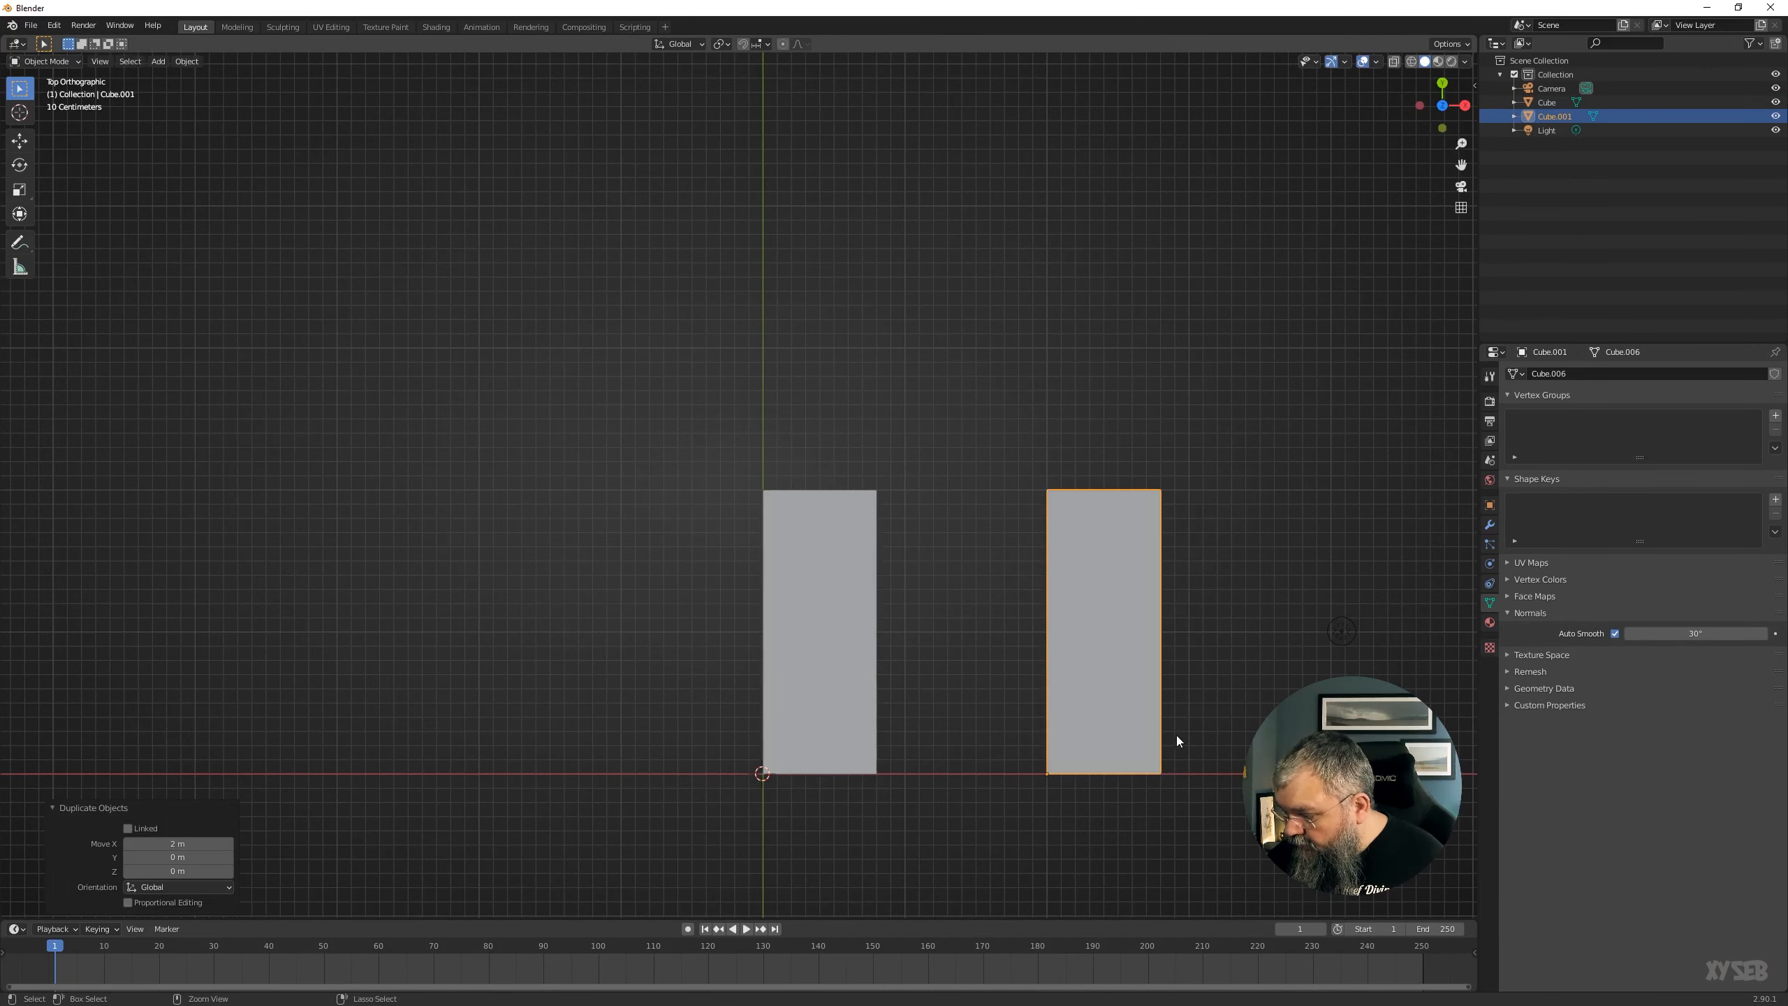
key(r)
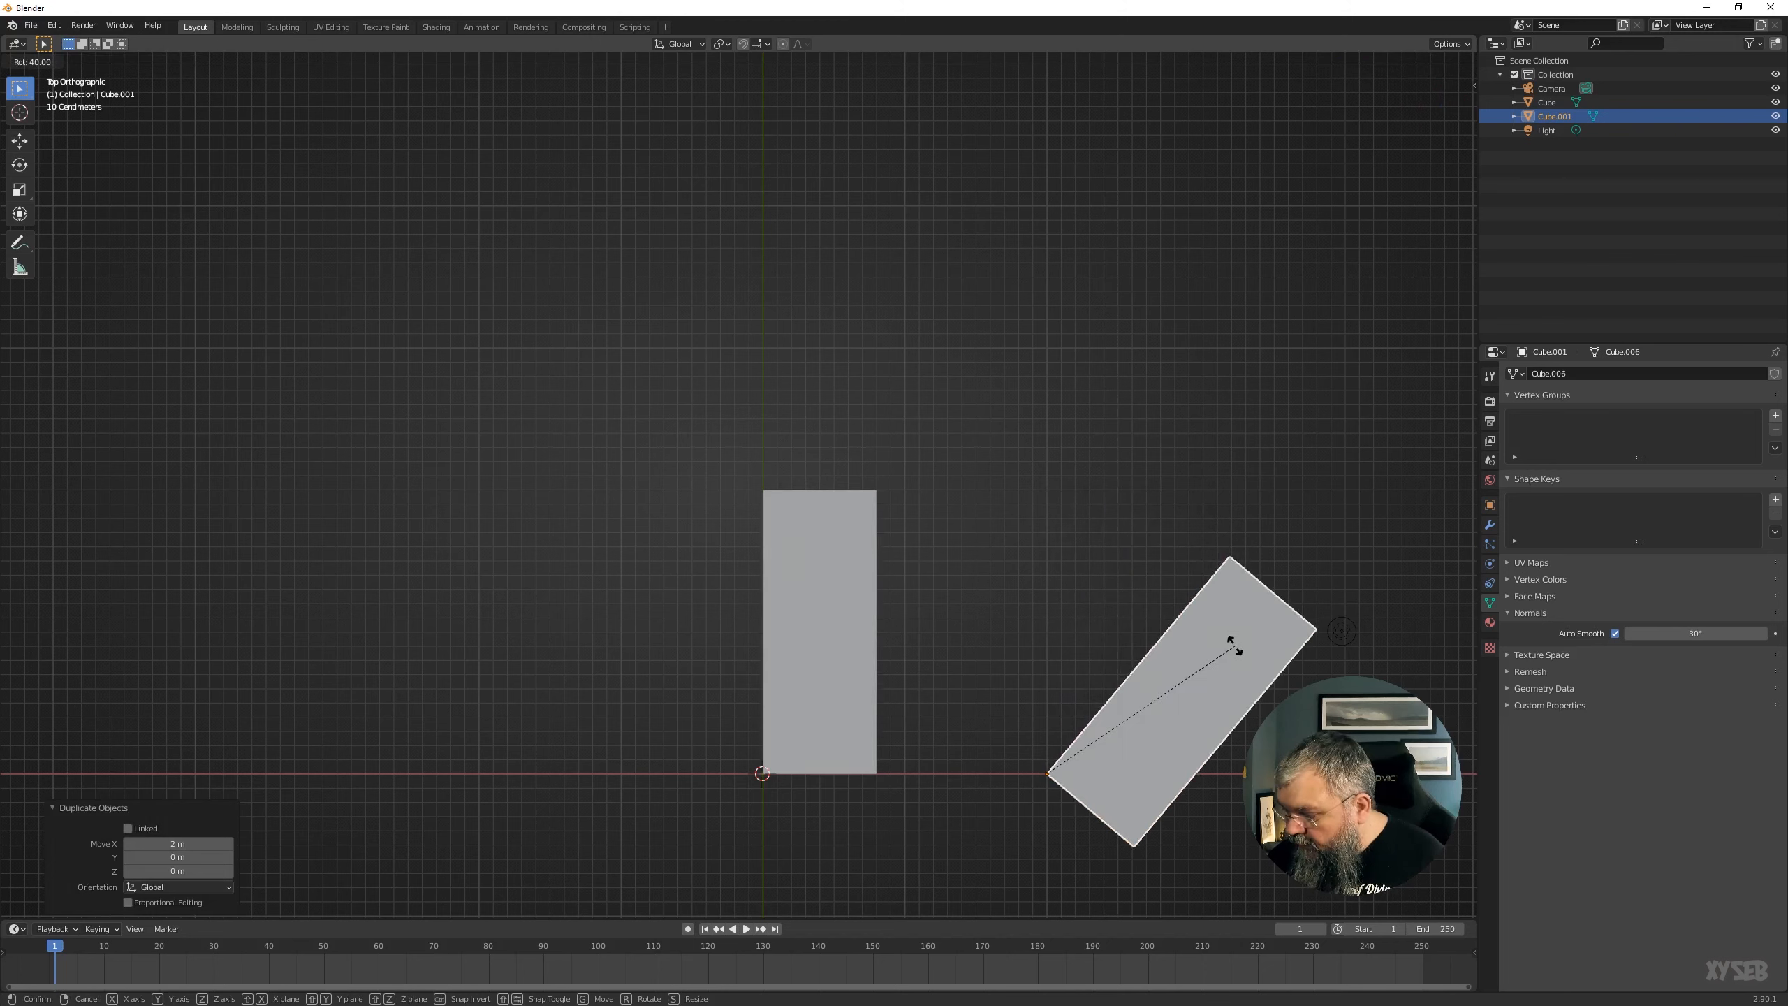
click(1250, 665)
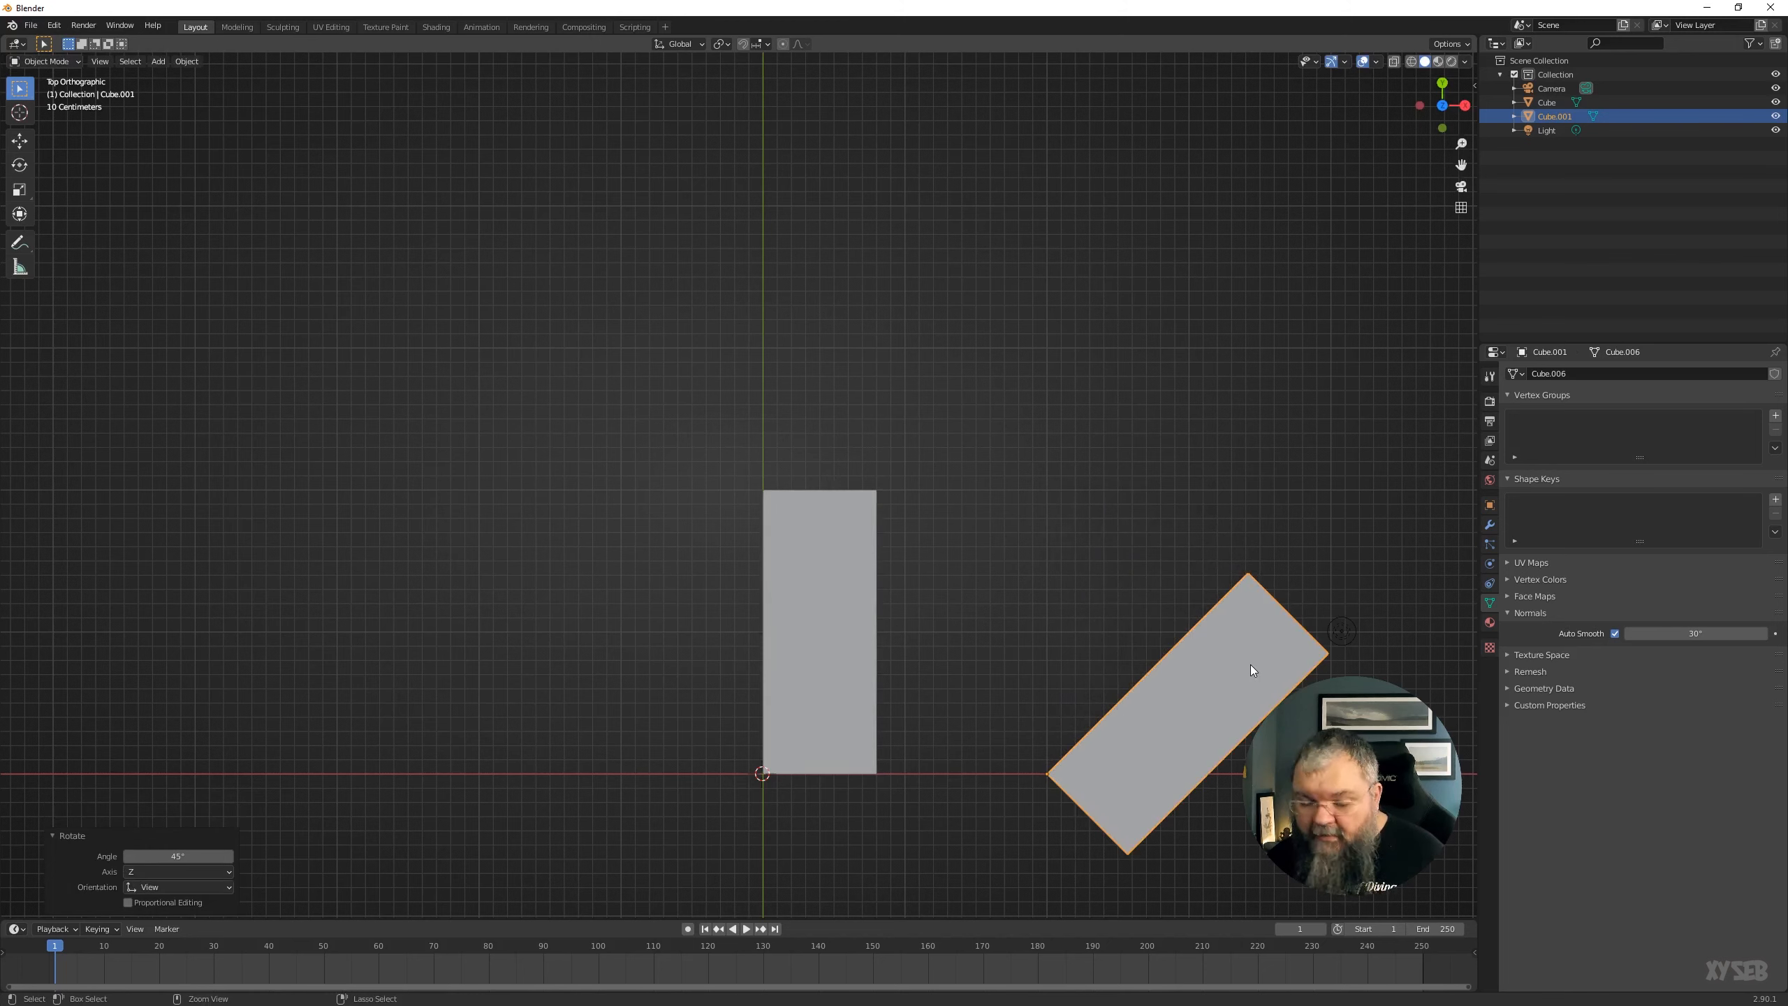
key(g)
key(x)
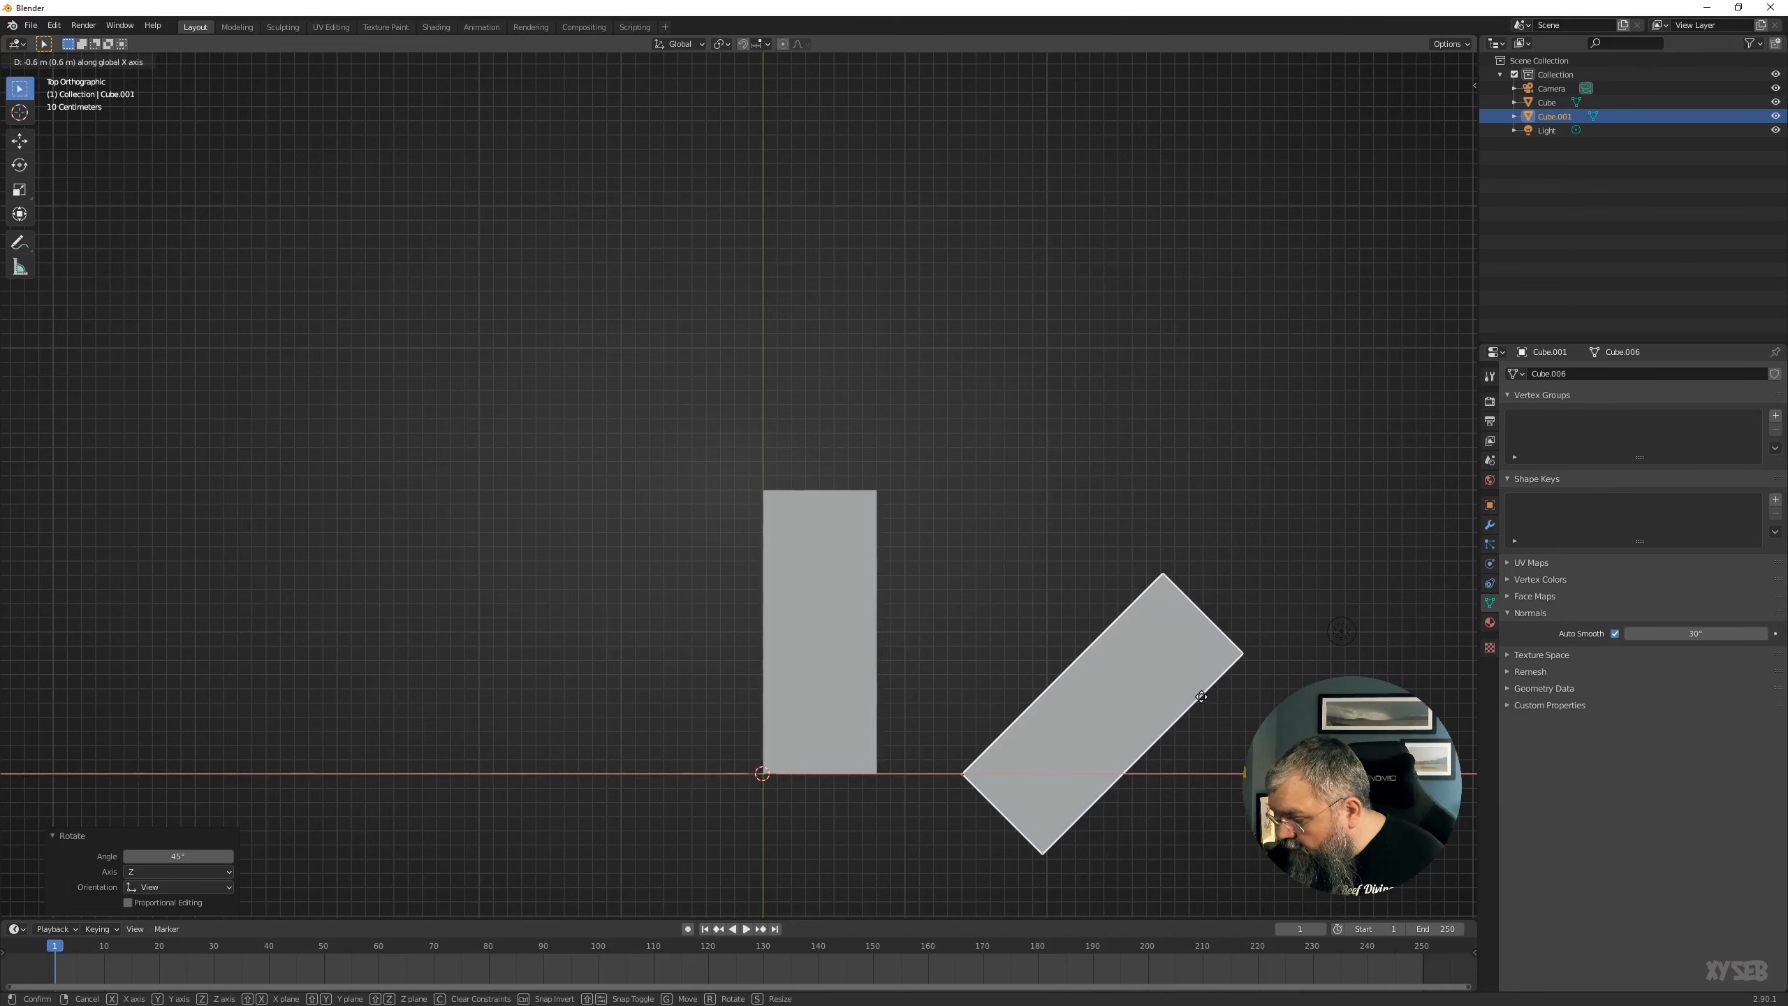
right_click(1201, 695)
Snap the 3D cursor to the top outer corner vertex at the near end of the rotated molding copy.
key(Tab)
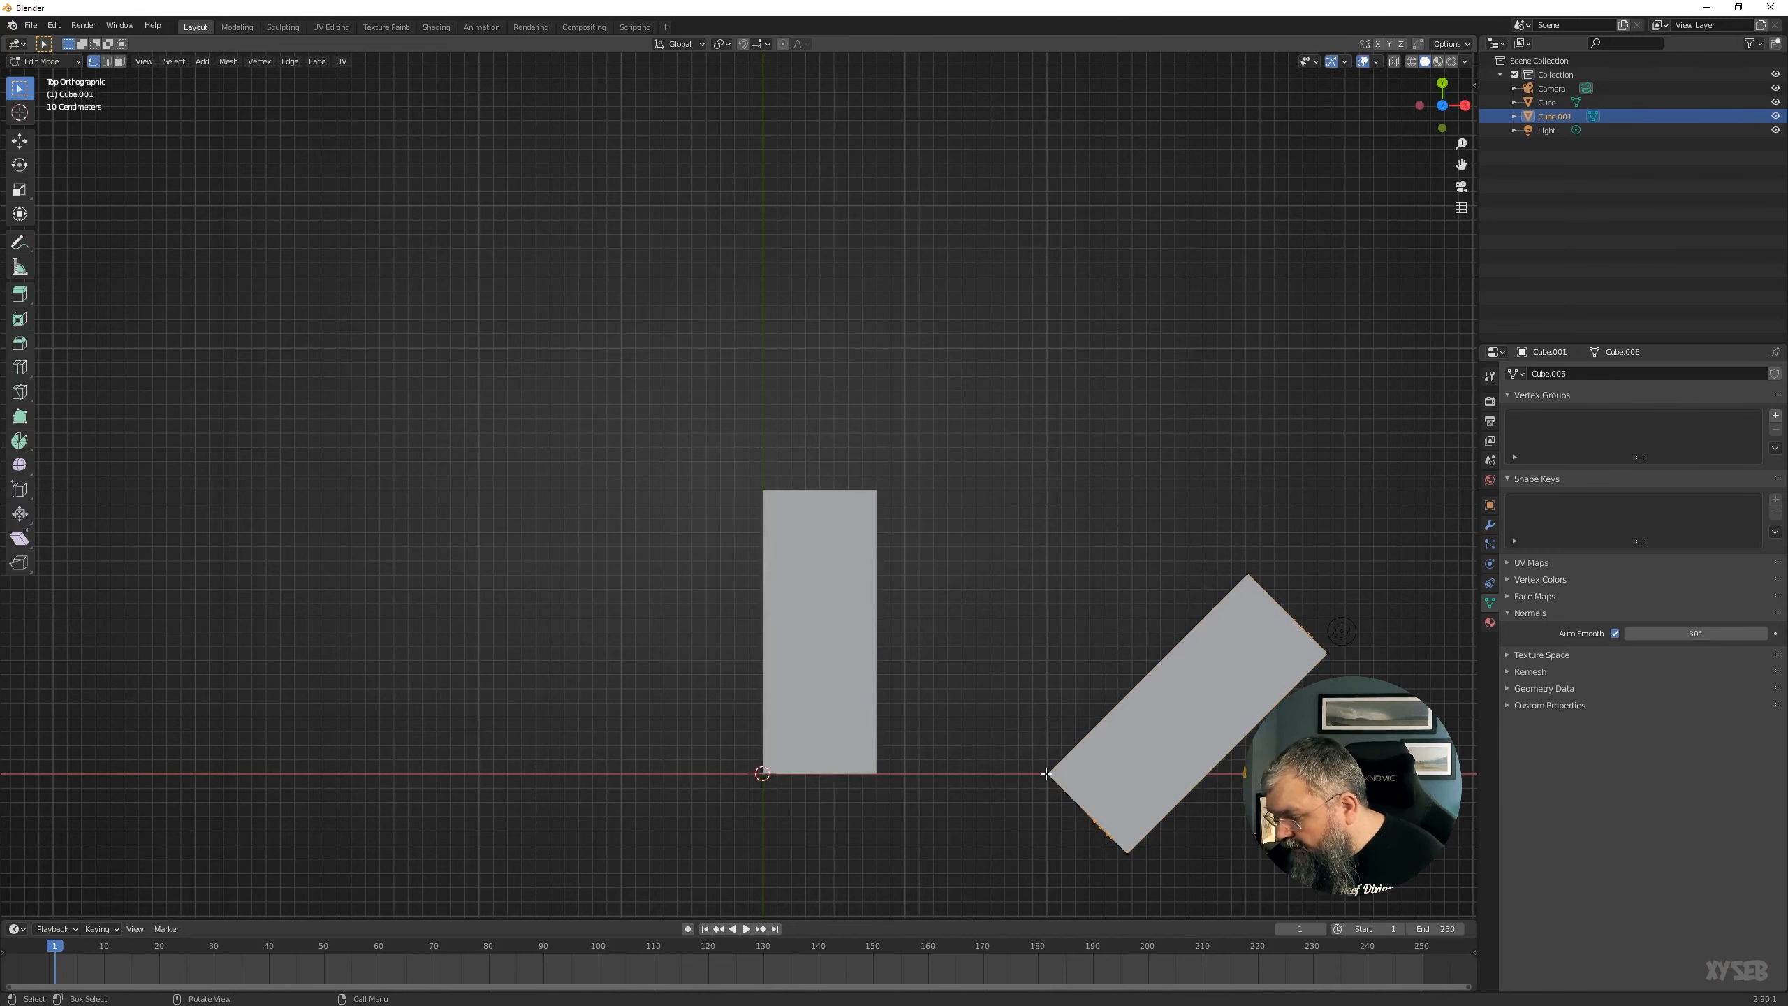
shift+middle_drag(1070, 826, 913, 472)
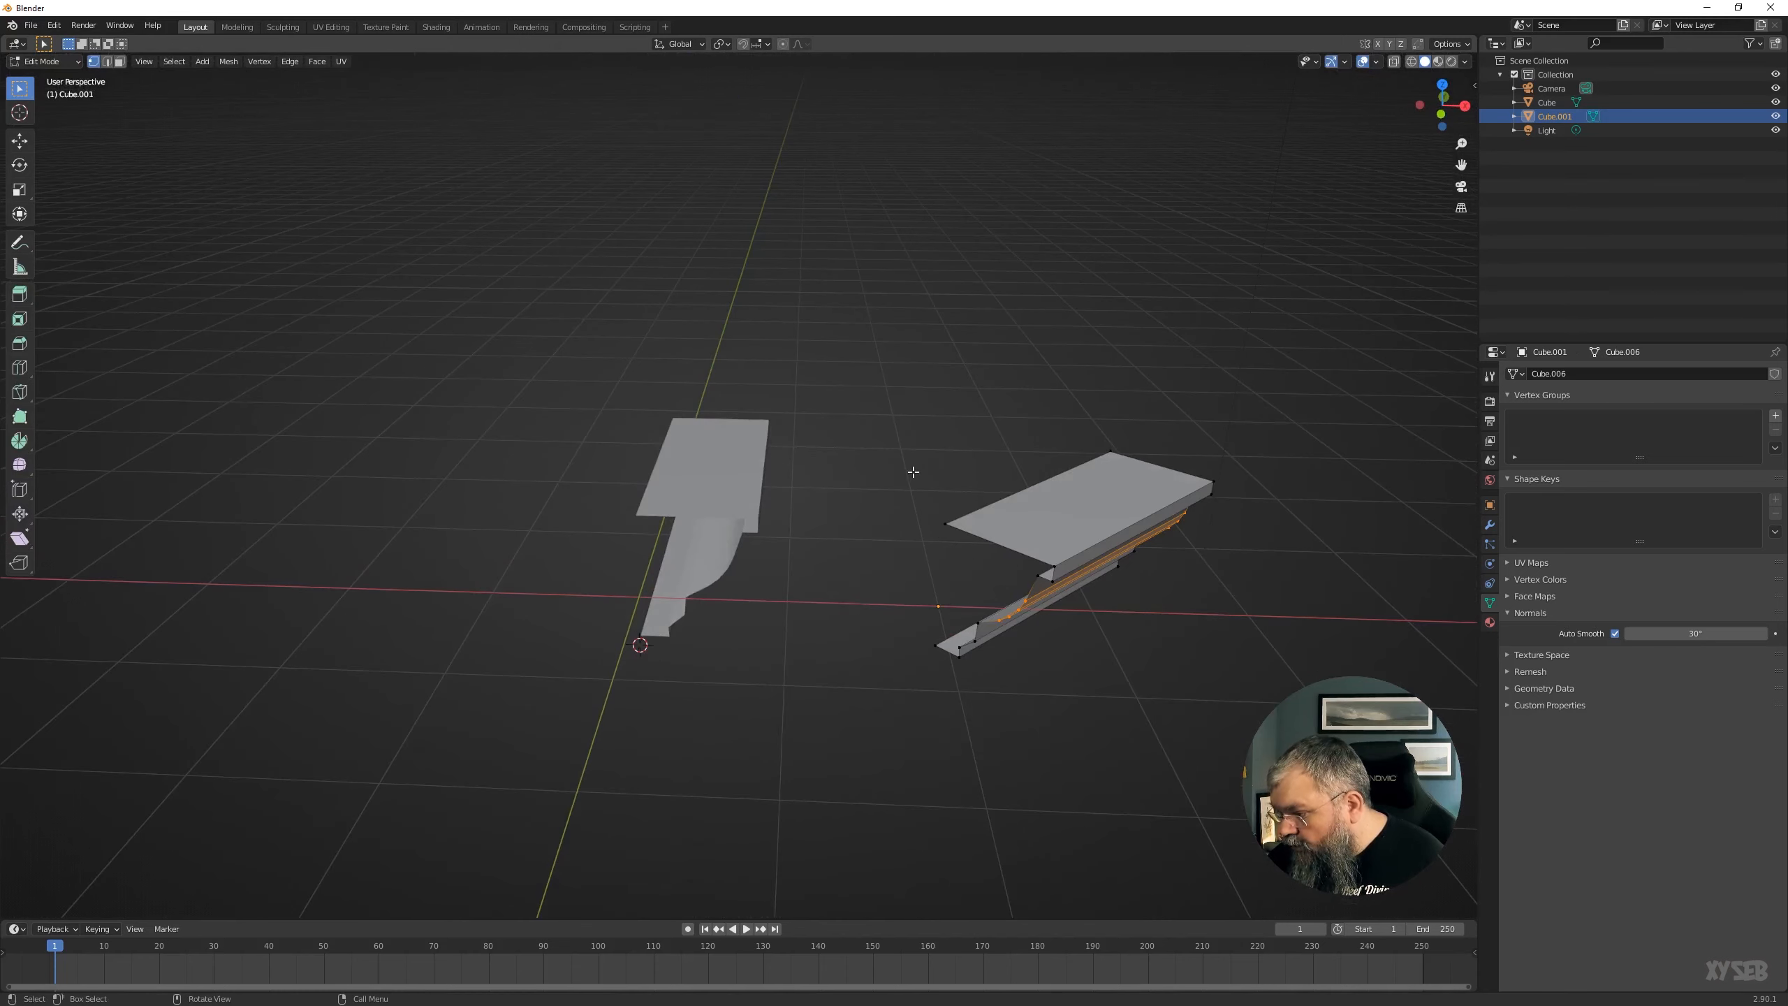
drag(936, 518, 1008, 575)
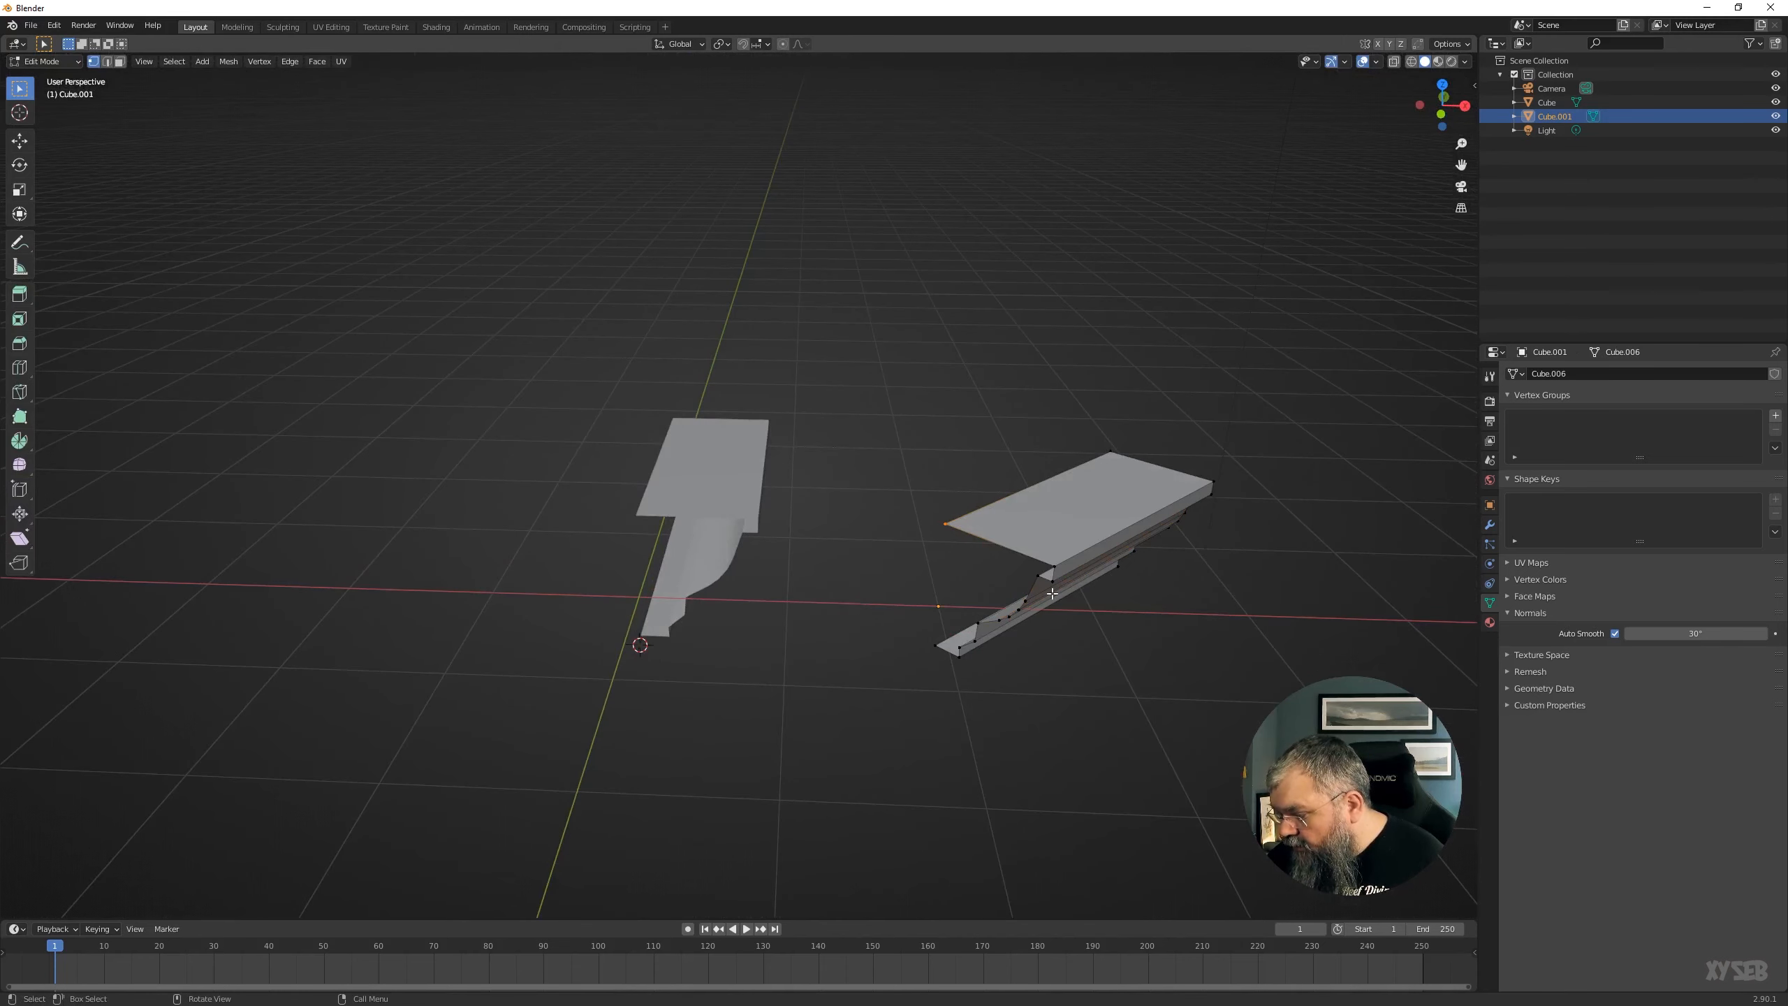
click(1060, 590)
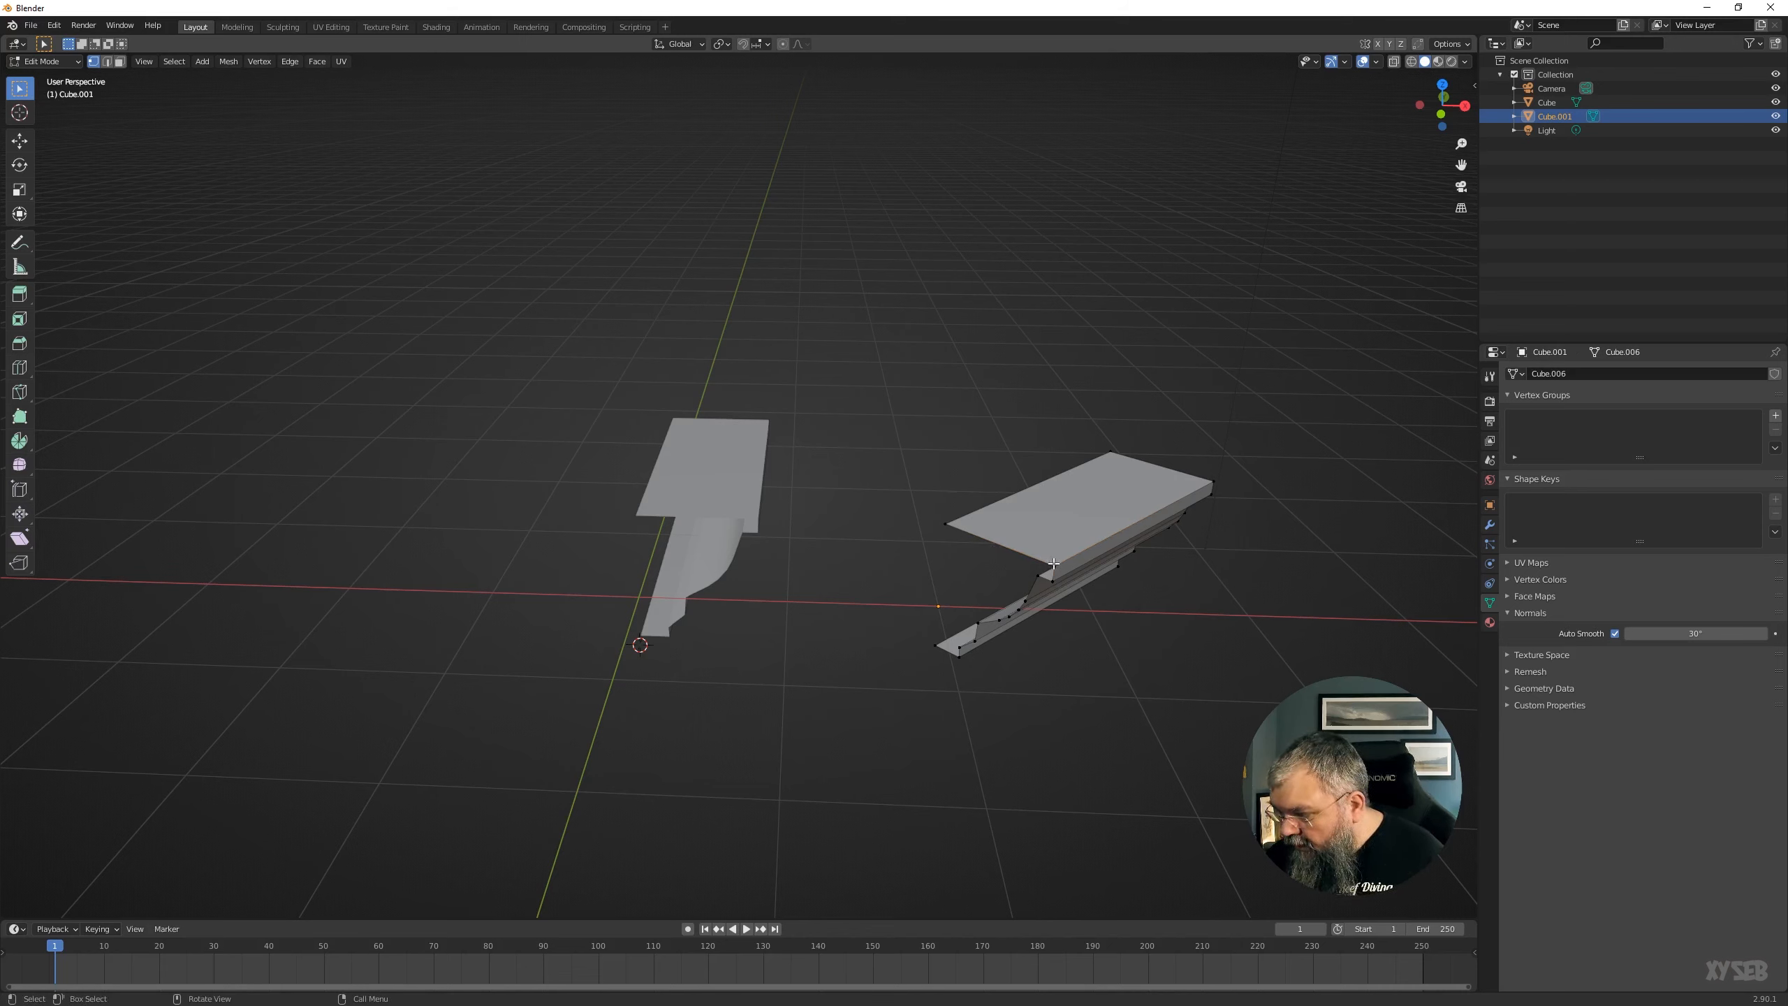
key(shift+s)
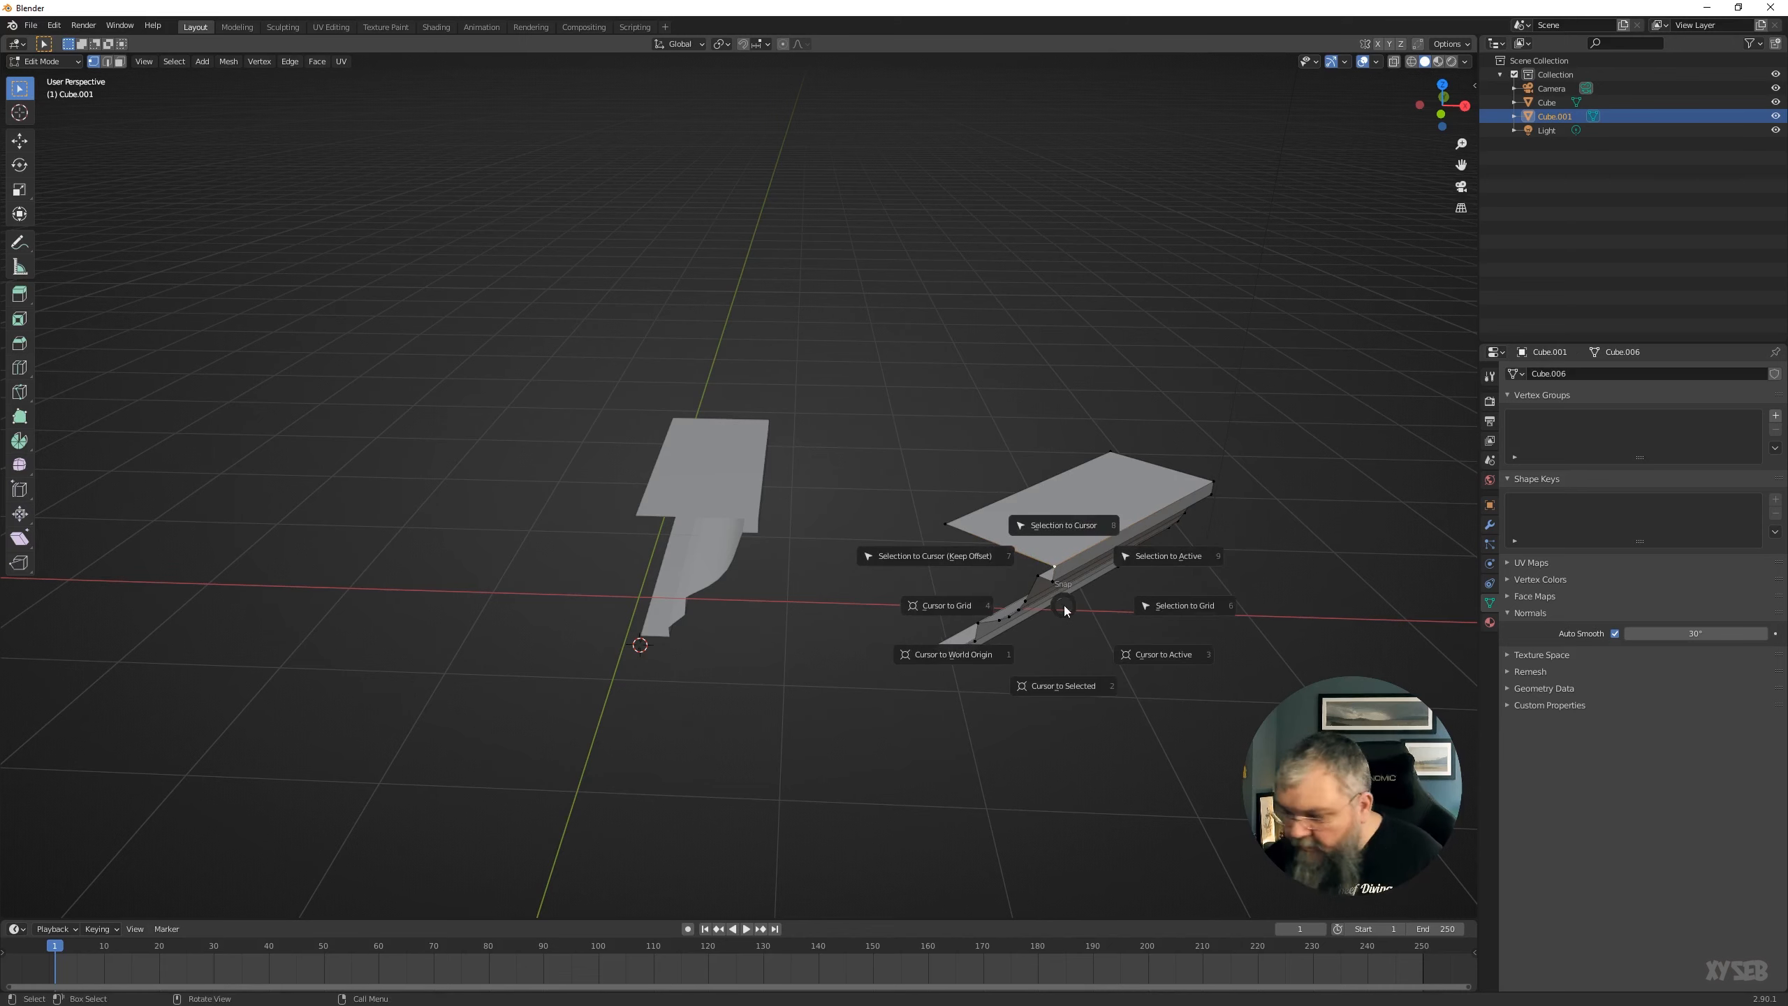
click(1057, 671)
Return to Object Mode and set the rotated copy's origin to the 3D cursor.
key(Tab)
right_click(1059, 532)
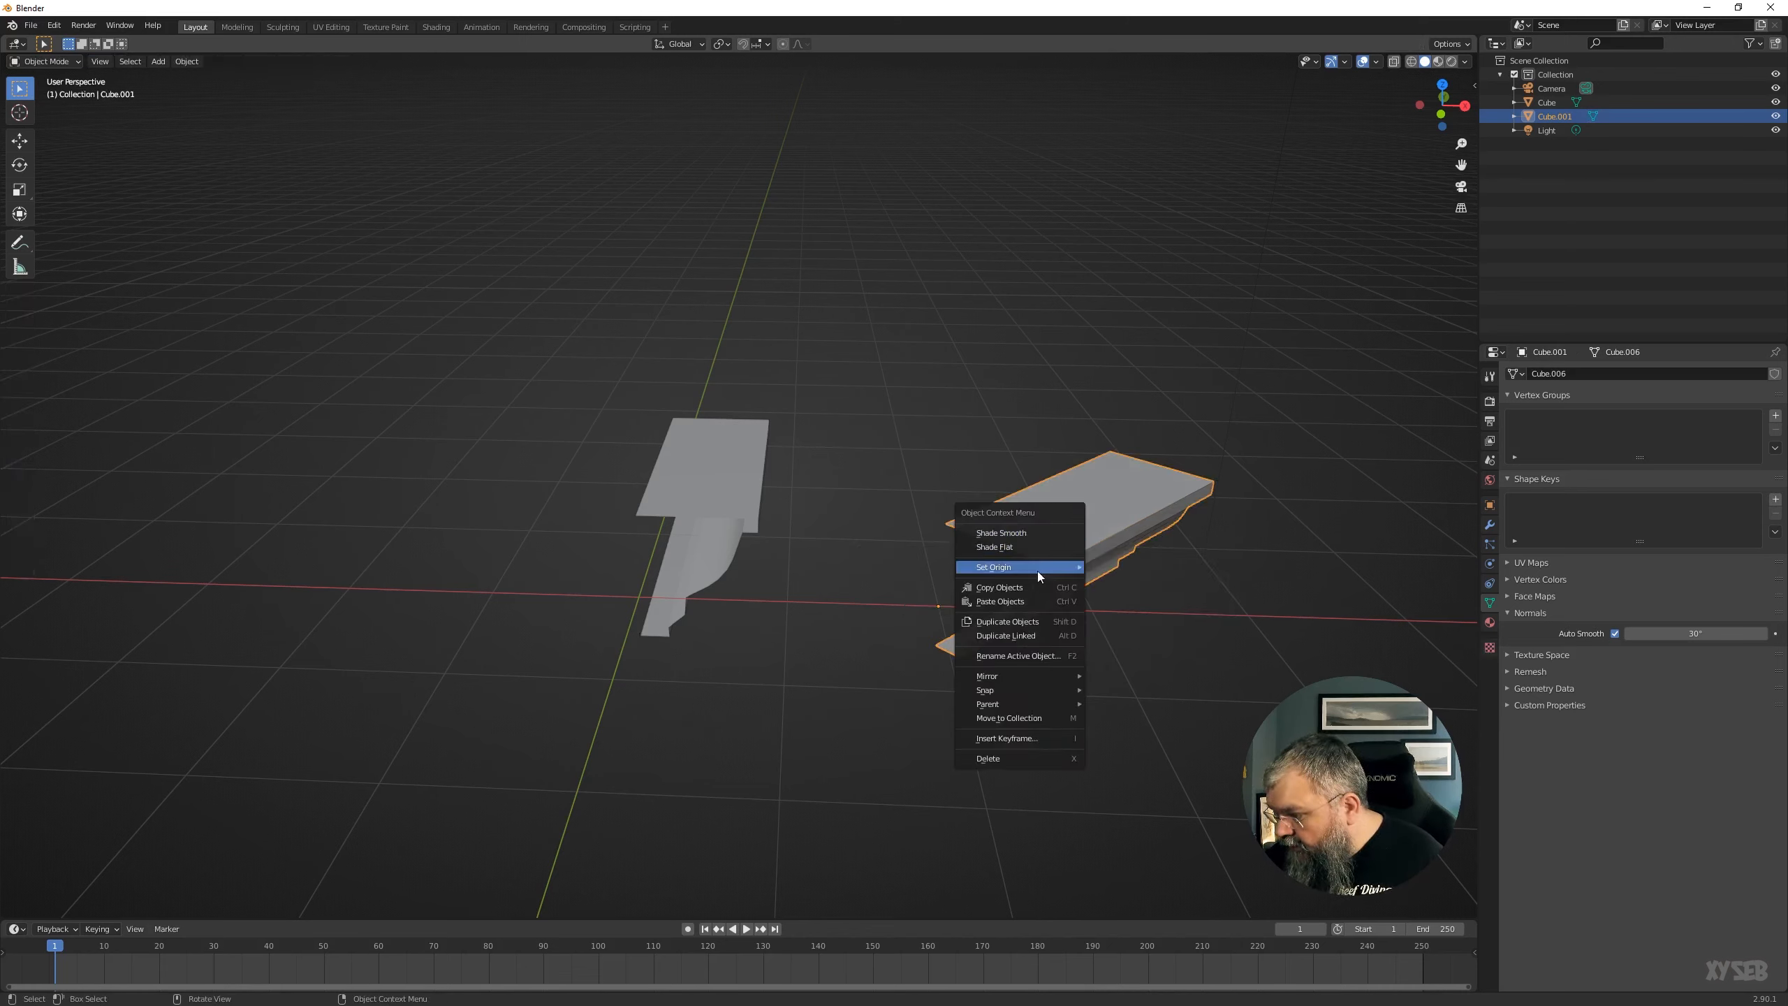
mouse_move(1024, 568)
click(1137, 596)
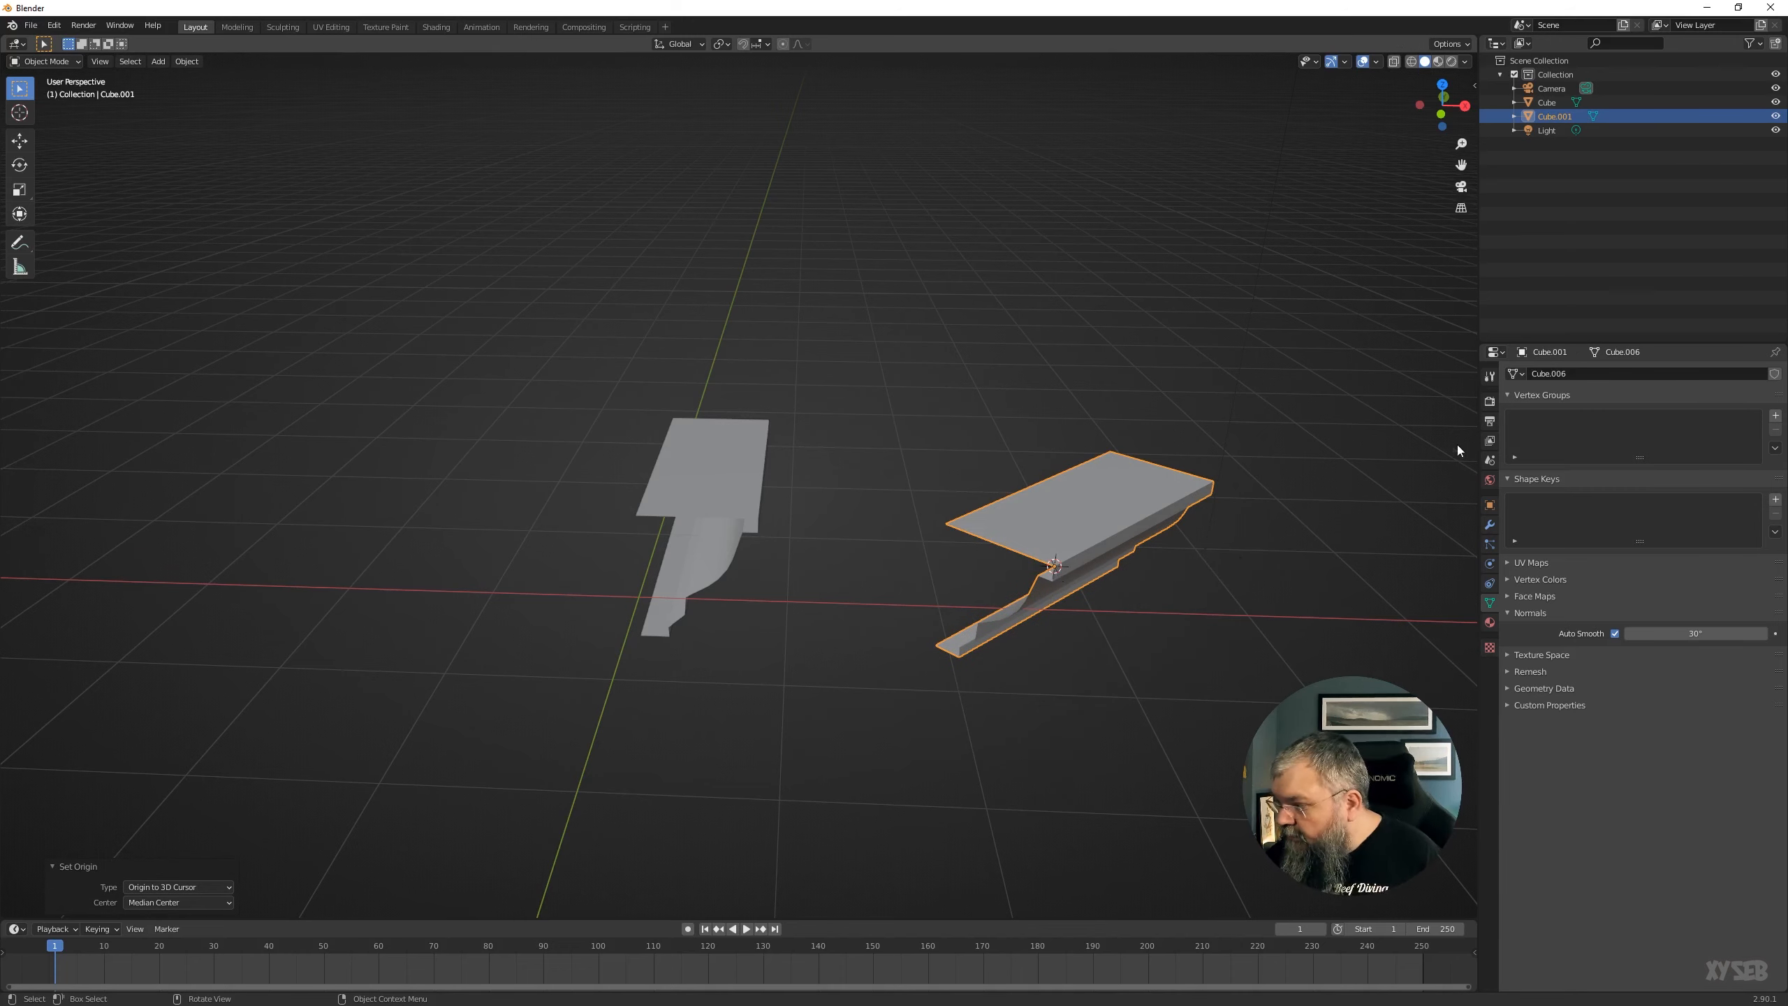
Try to symmetrize the whole rotated copy from +Y to -Y without applying its rotation.
key(KP_7)
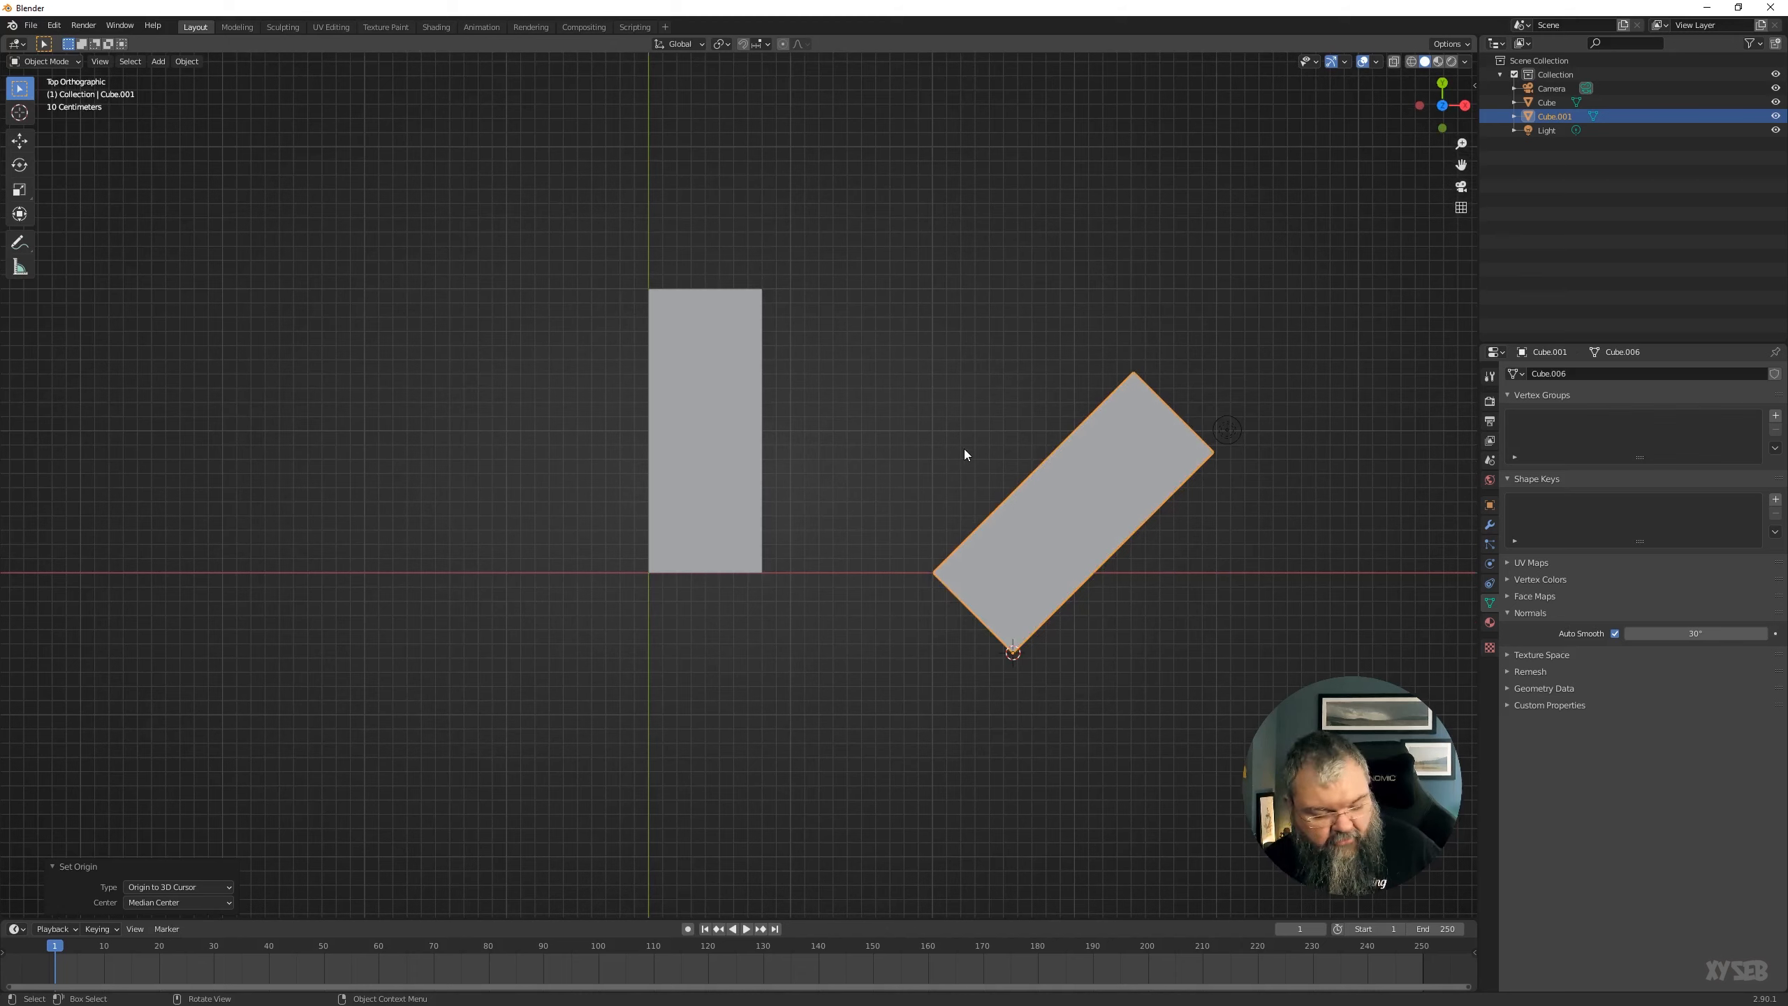
key(Tab)
key(a)
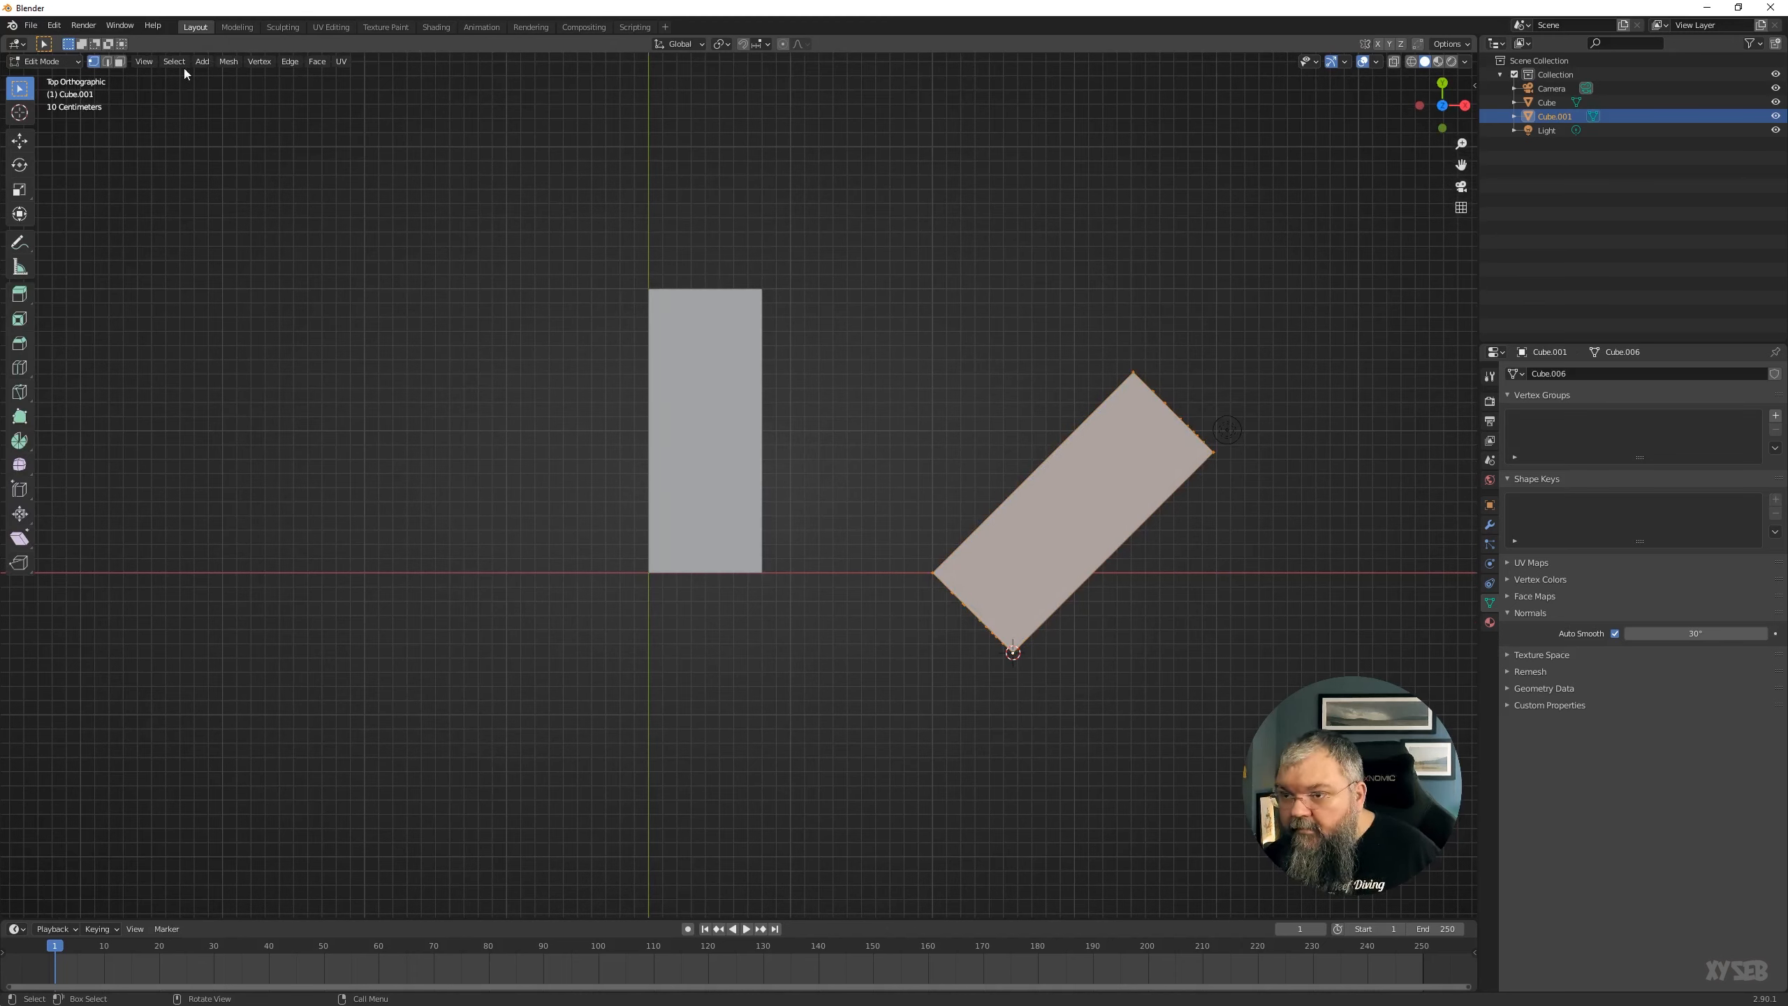
click(227, 63)
click(271, 256)
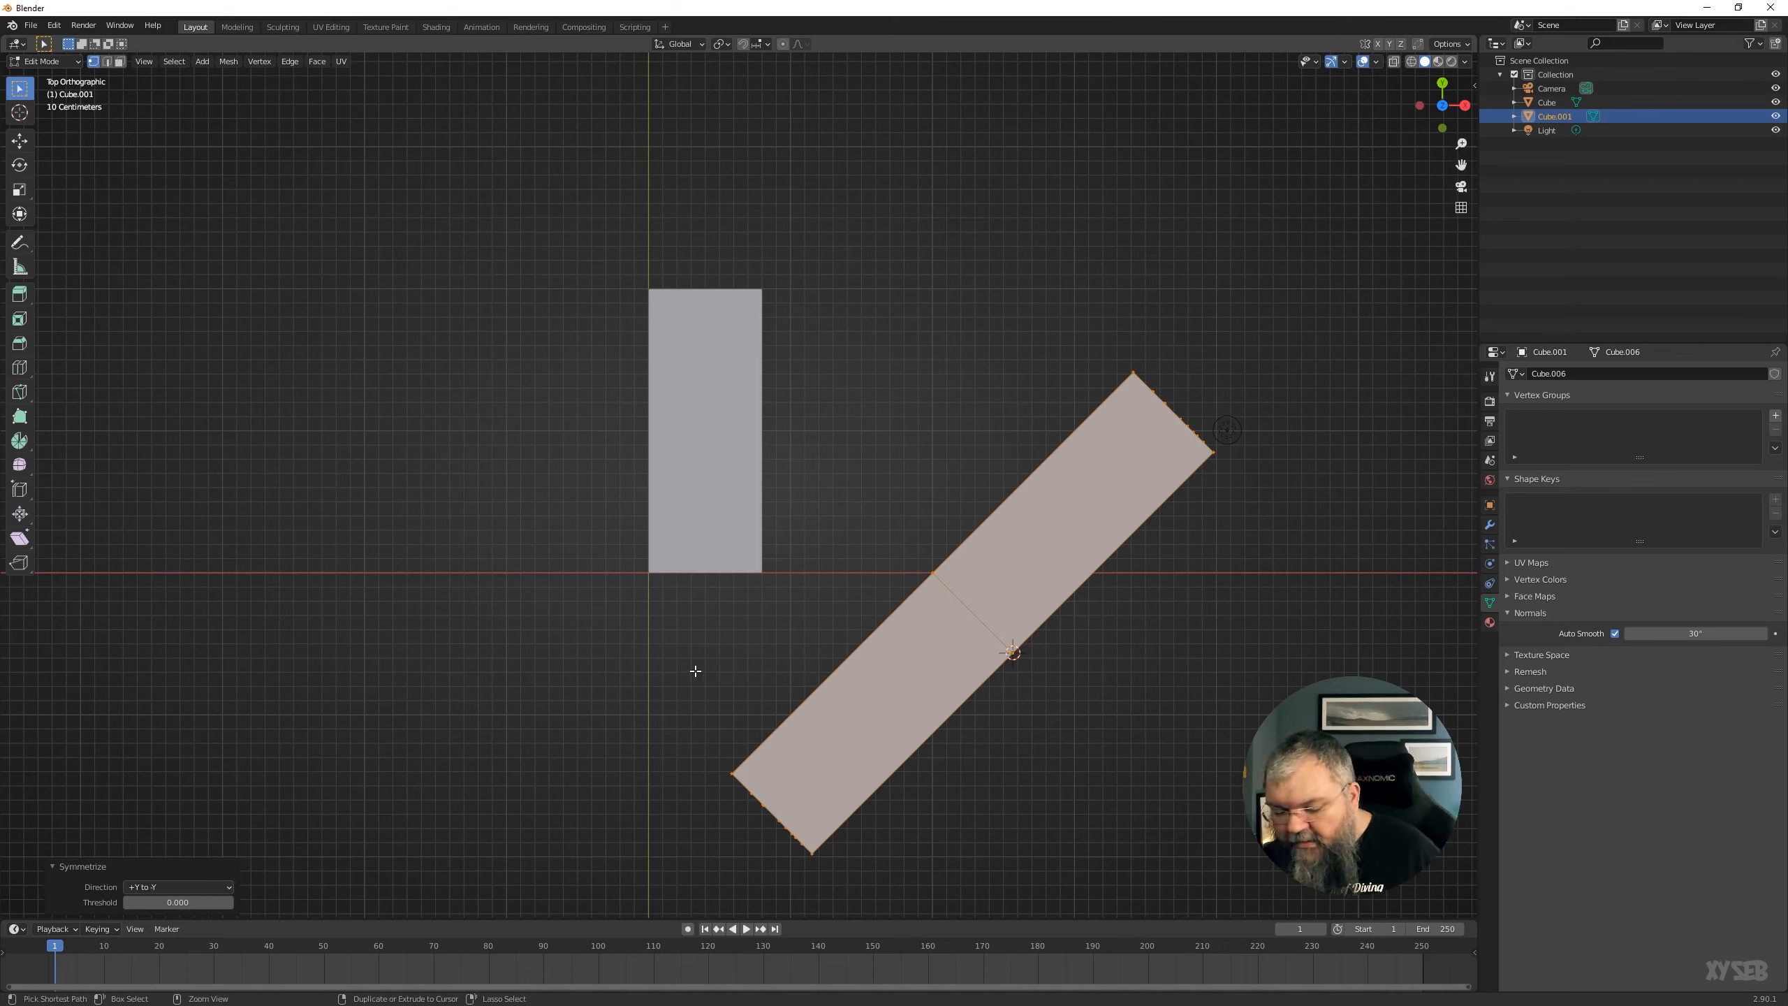
key(ctrl+z)
Apply the rotation and scale of the rotated molding copy in Object Mode.
key(Tab)
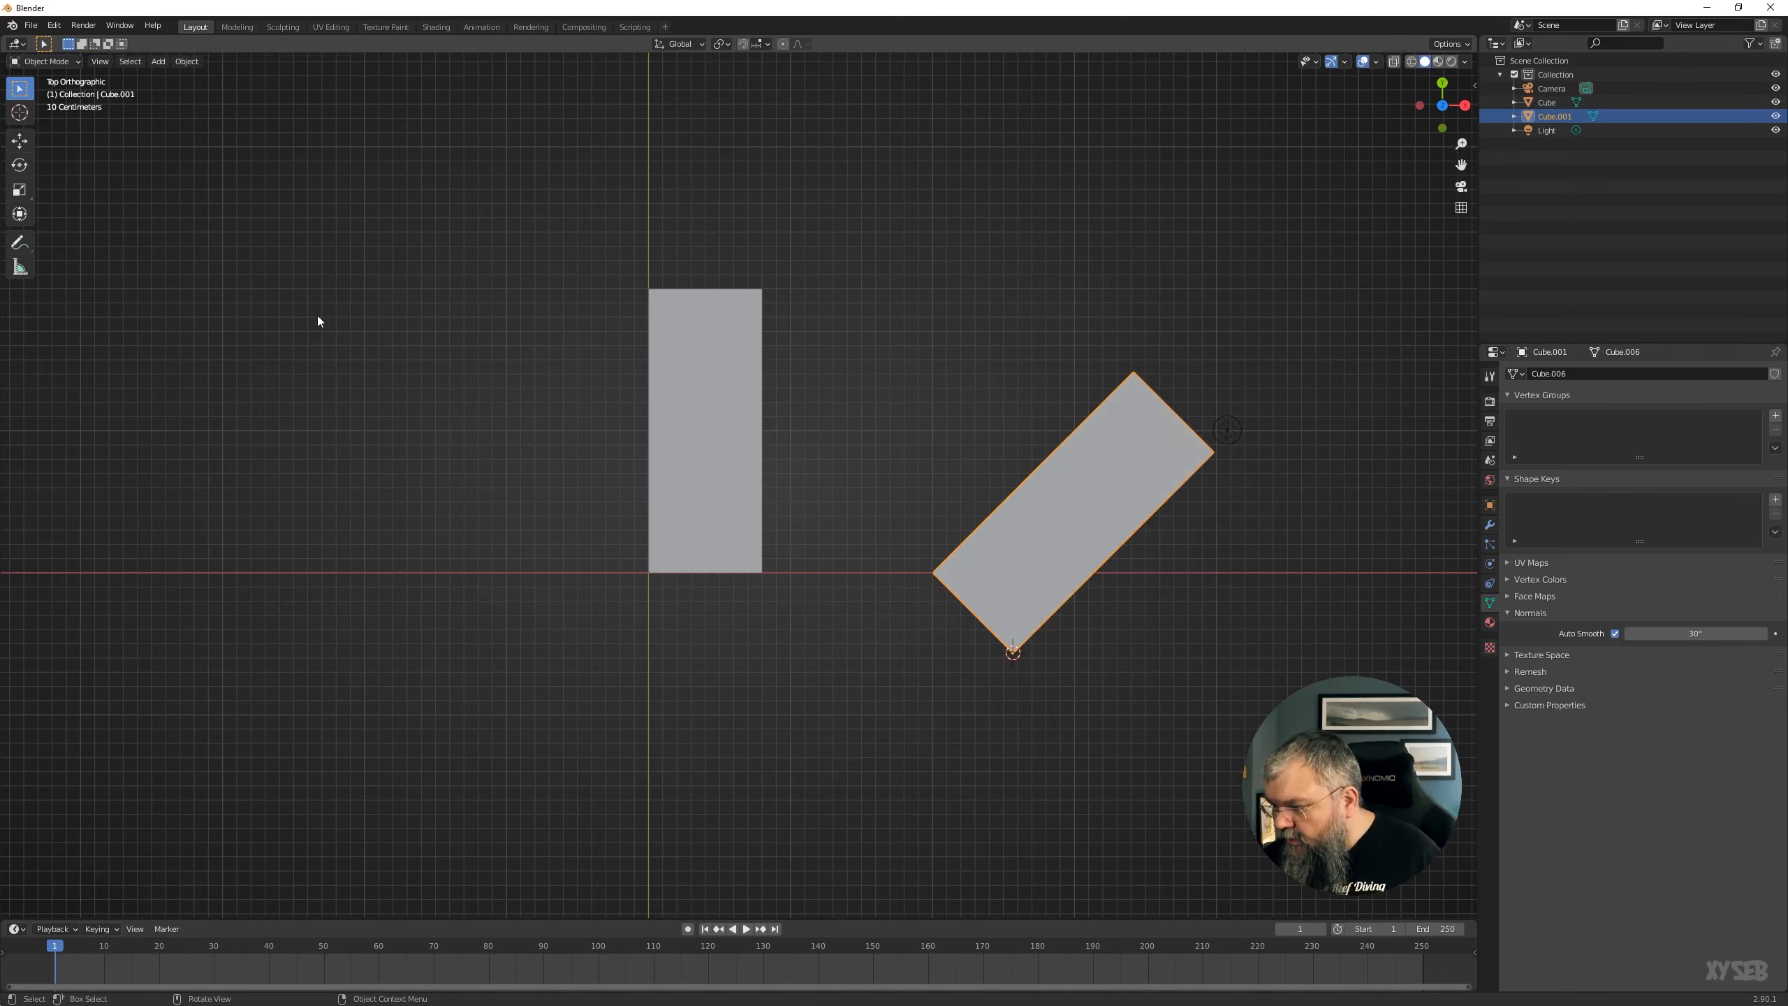
key(ctrl+a)
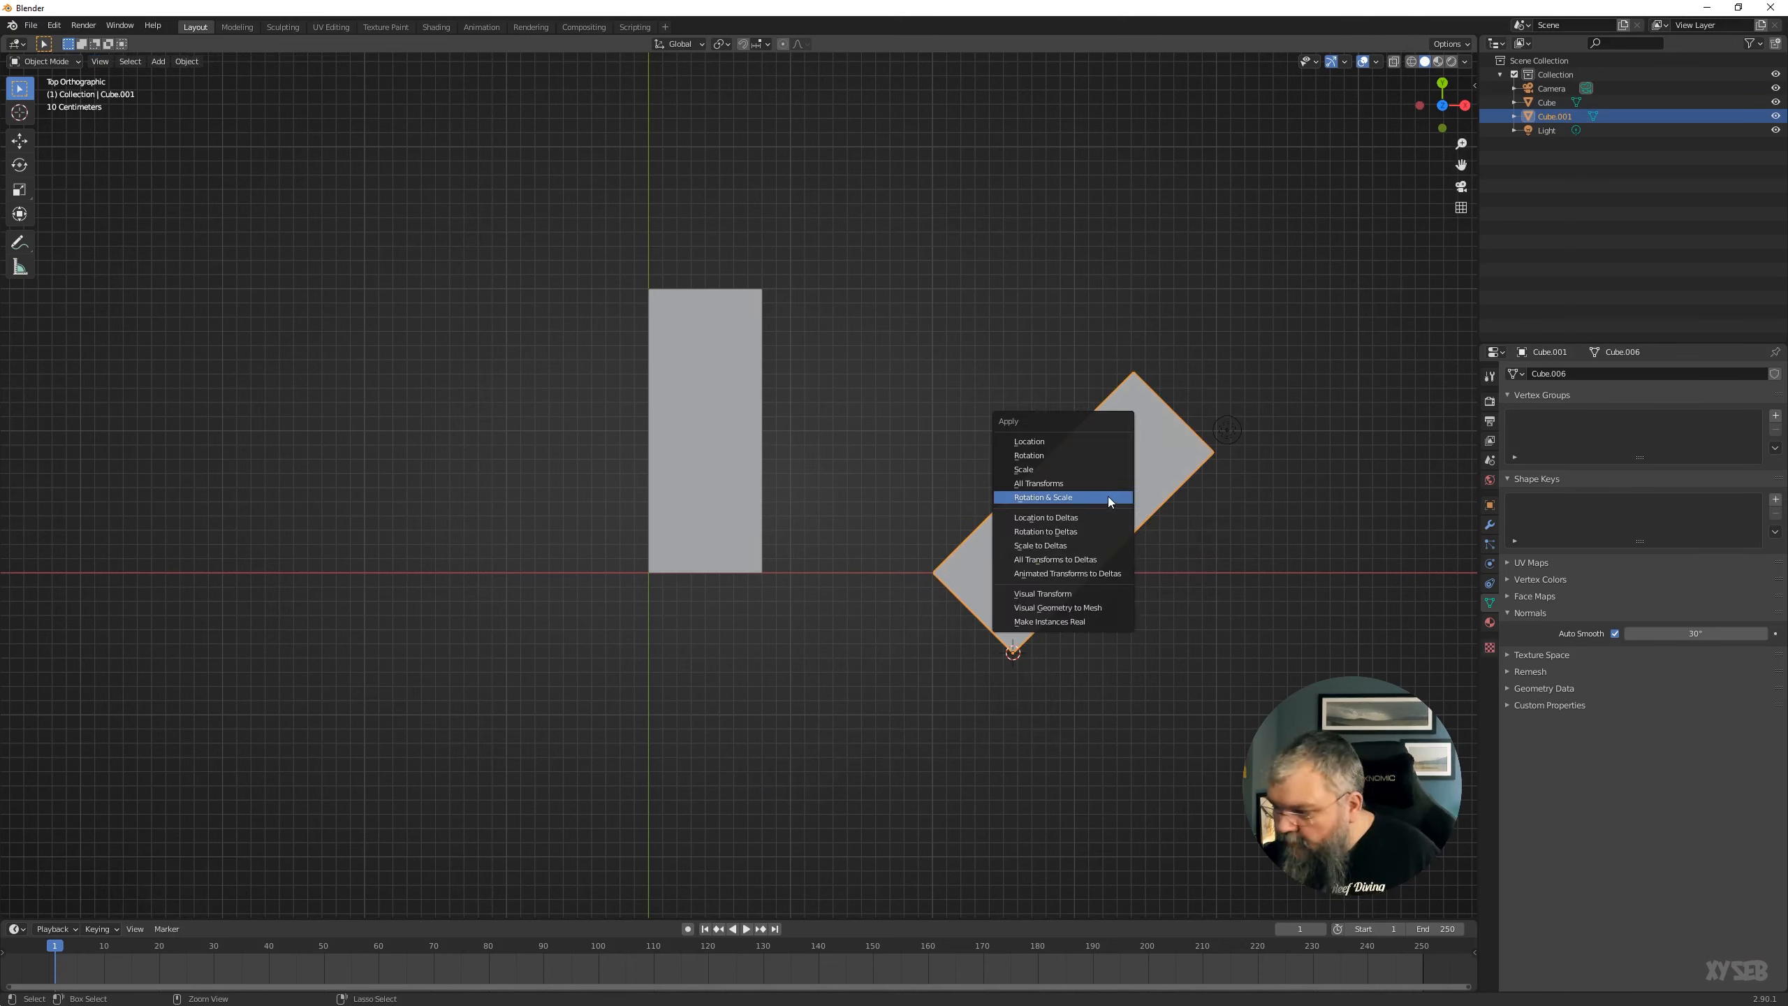
click(1053, 495)
Symmetrize the copy's whole mesh from +X to -X to form a mitred corner, and return to Object Mode.
key(Tab)
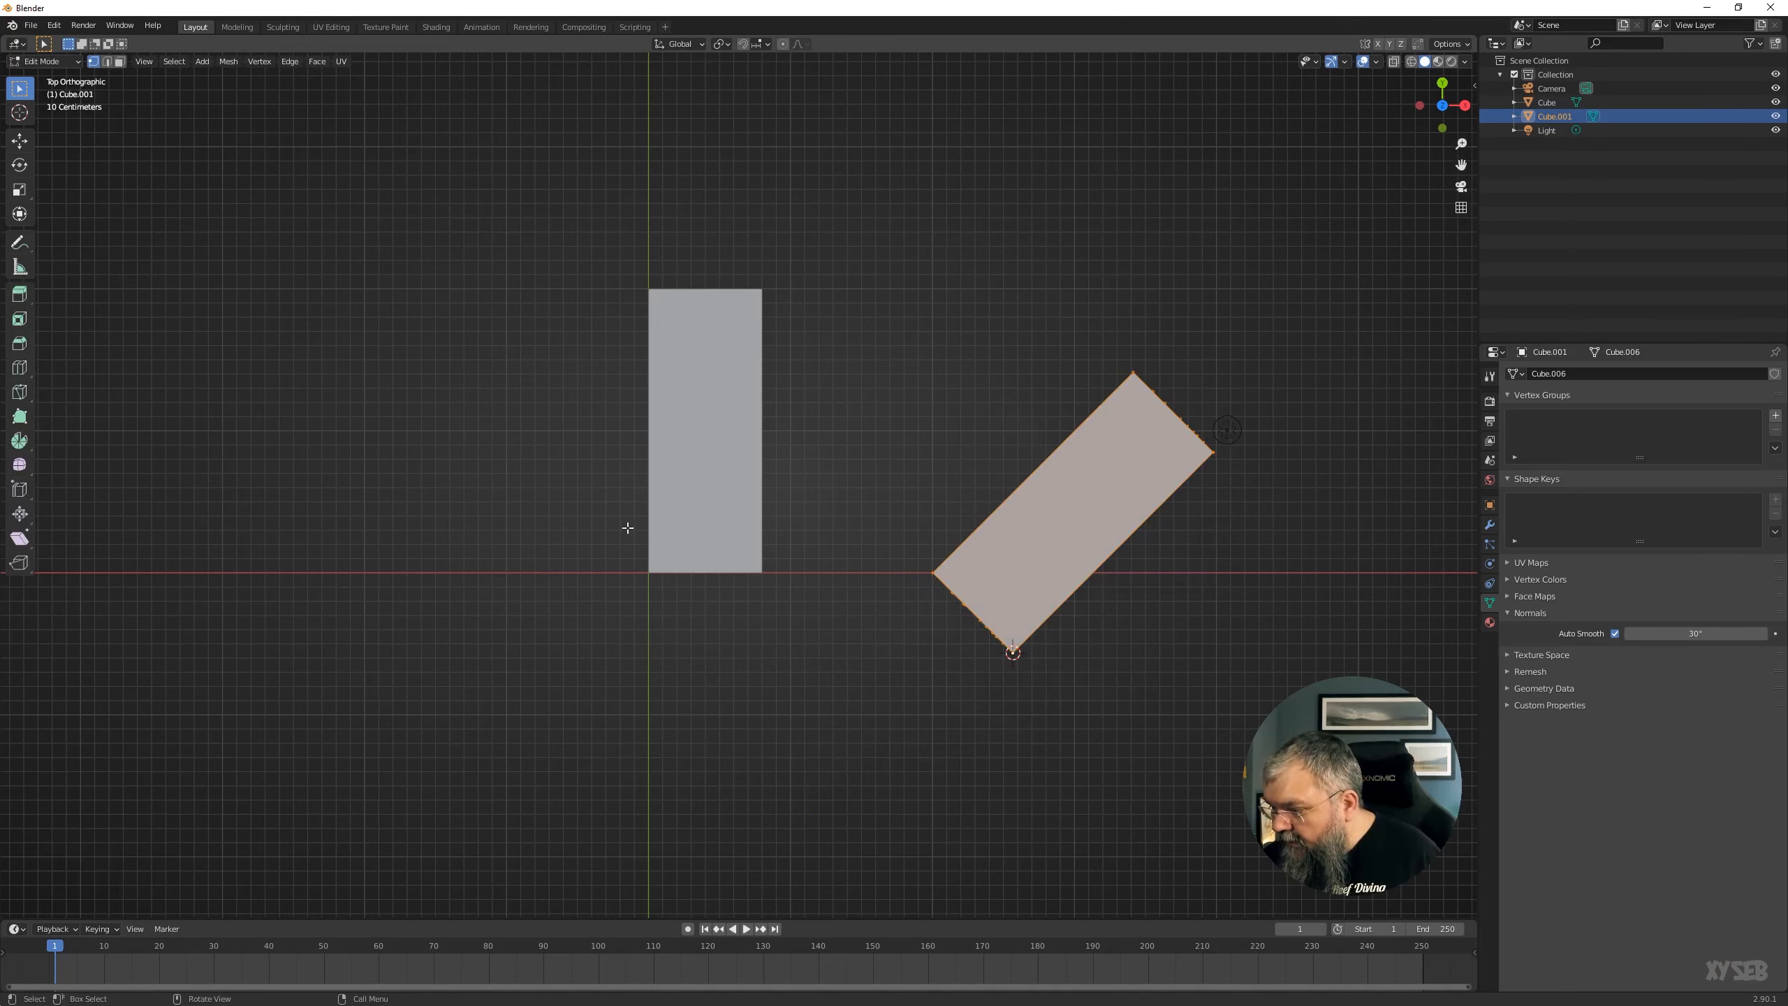
click(228, 62)
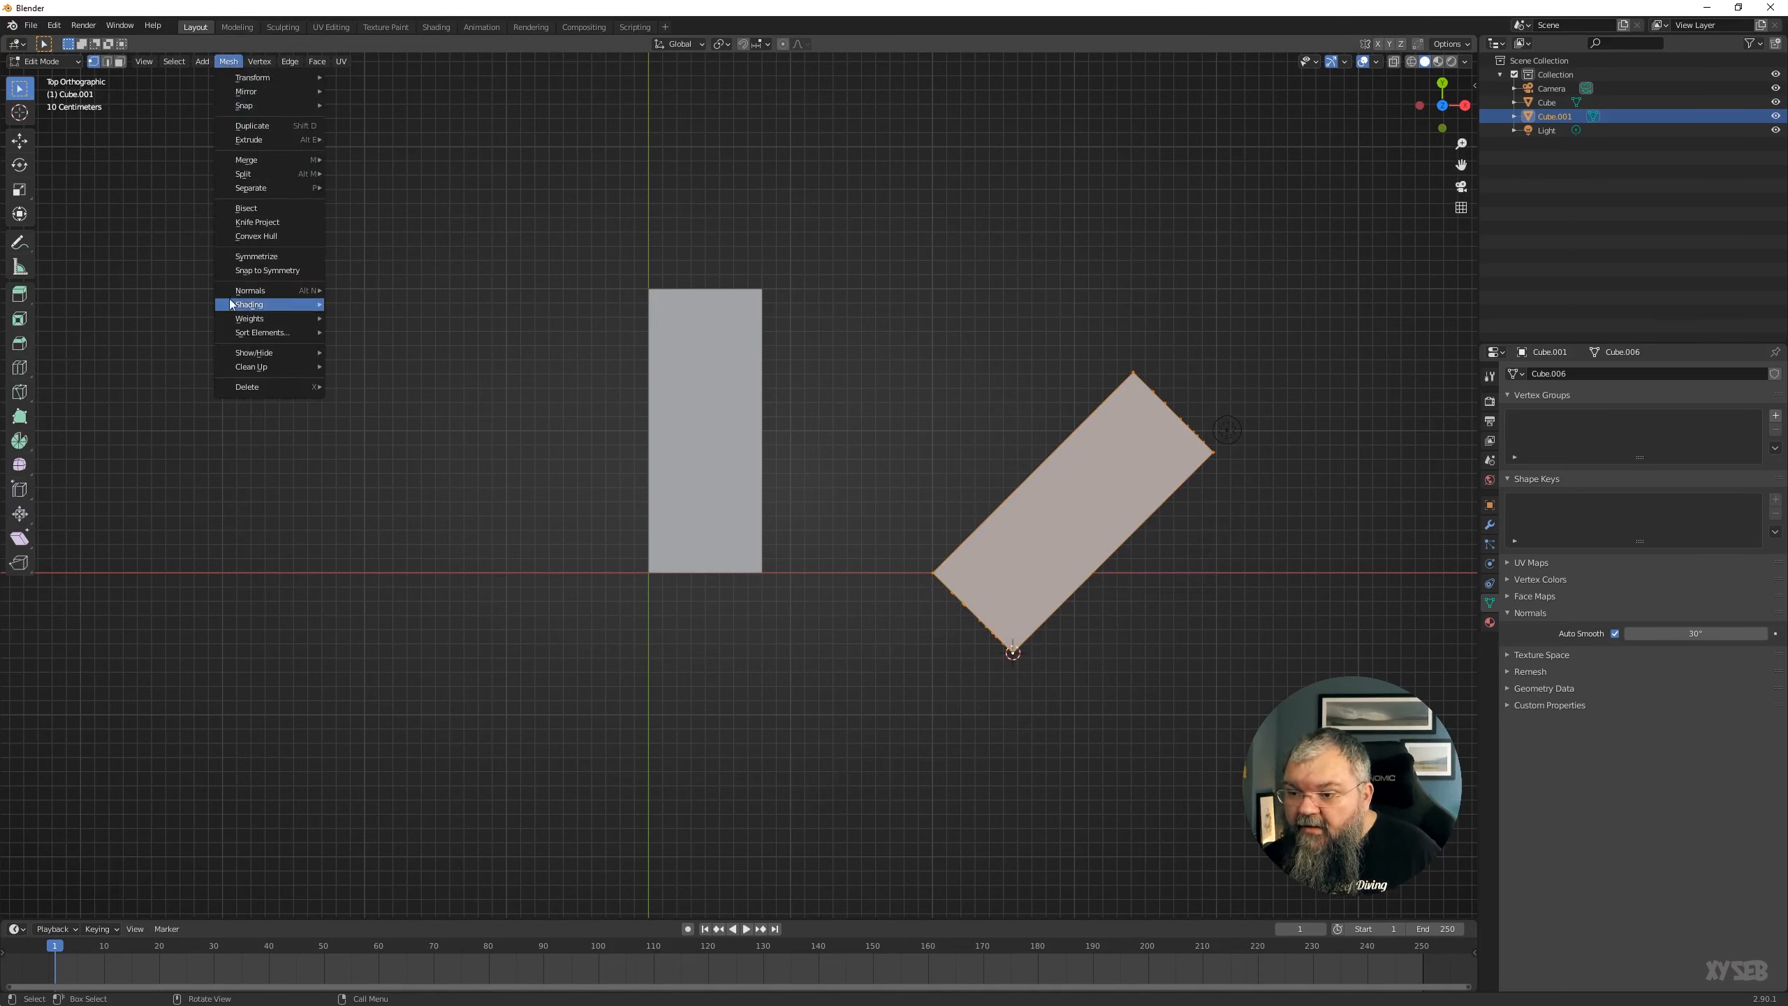
click(265, 257)
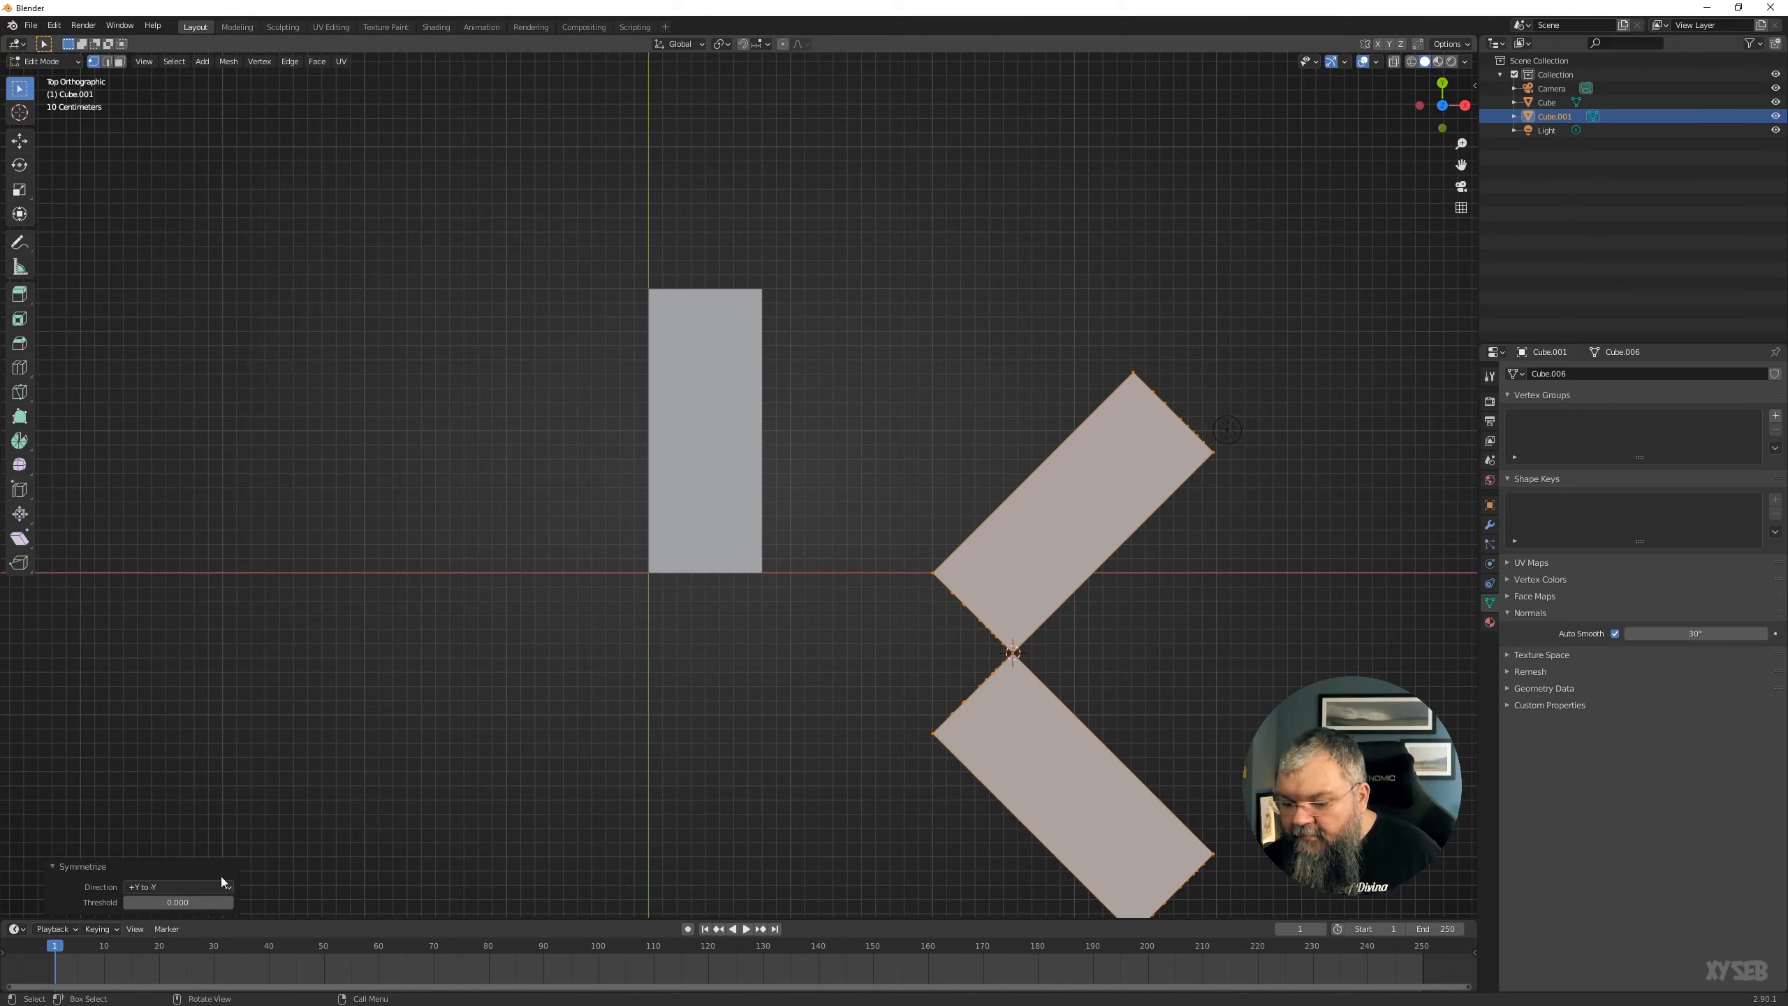
click(190, 886)
click(160, 852)
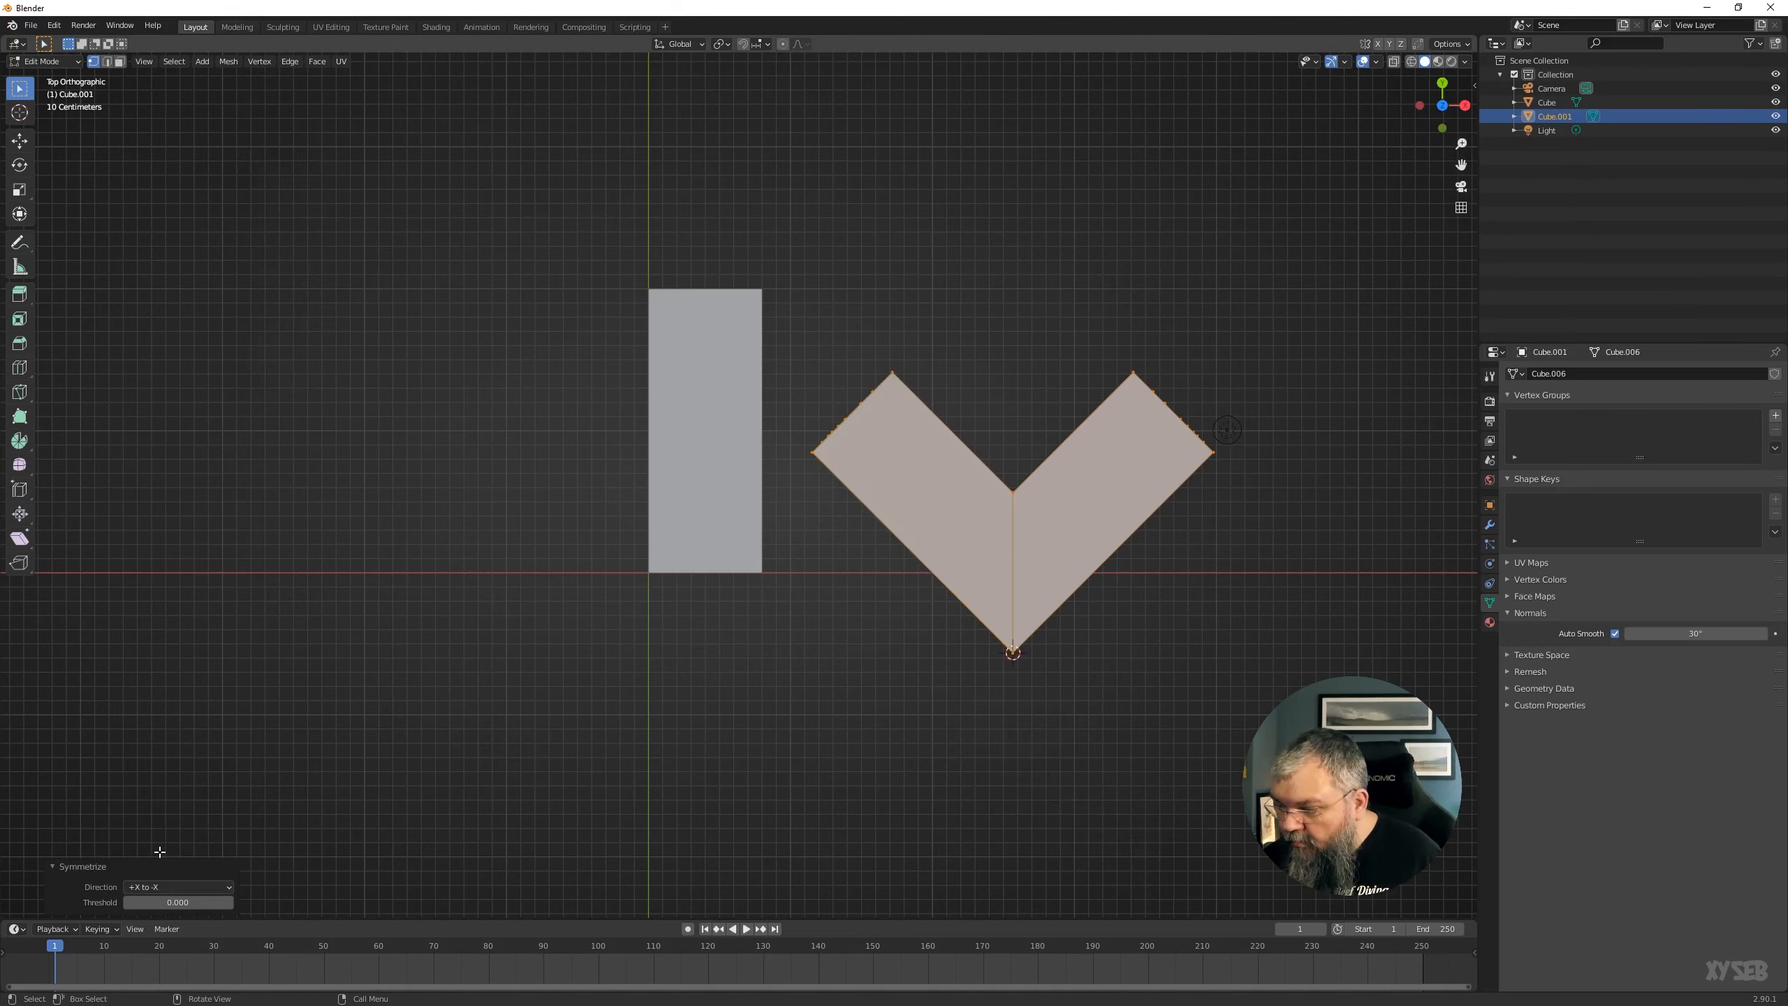
middle_drag(695, 685, 938, 629)
key(Tab)
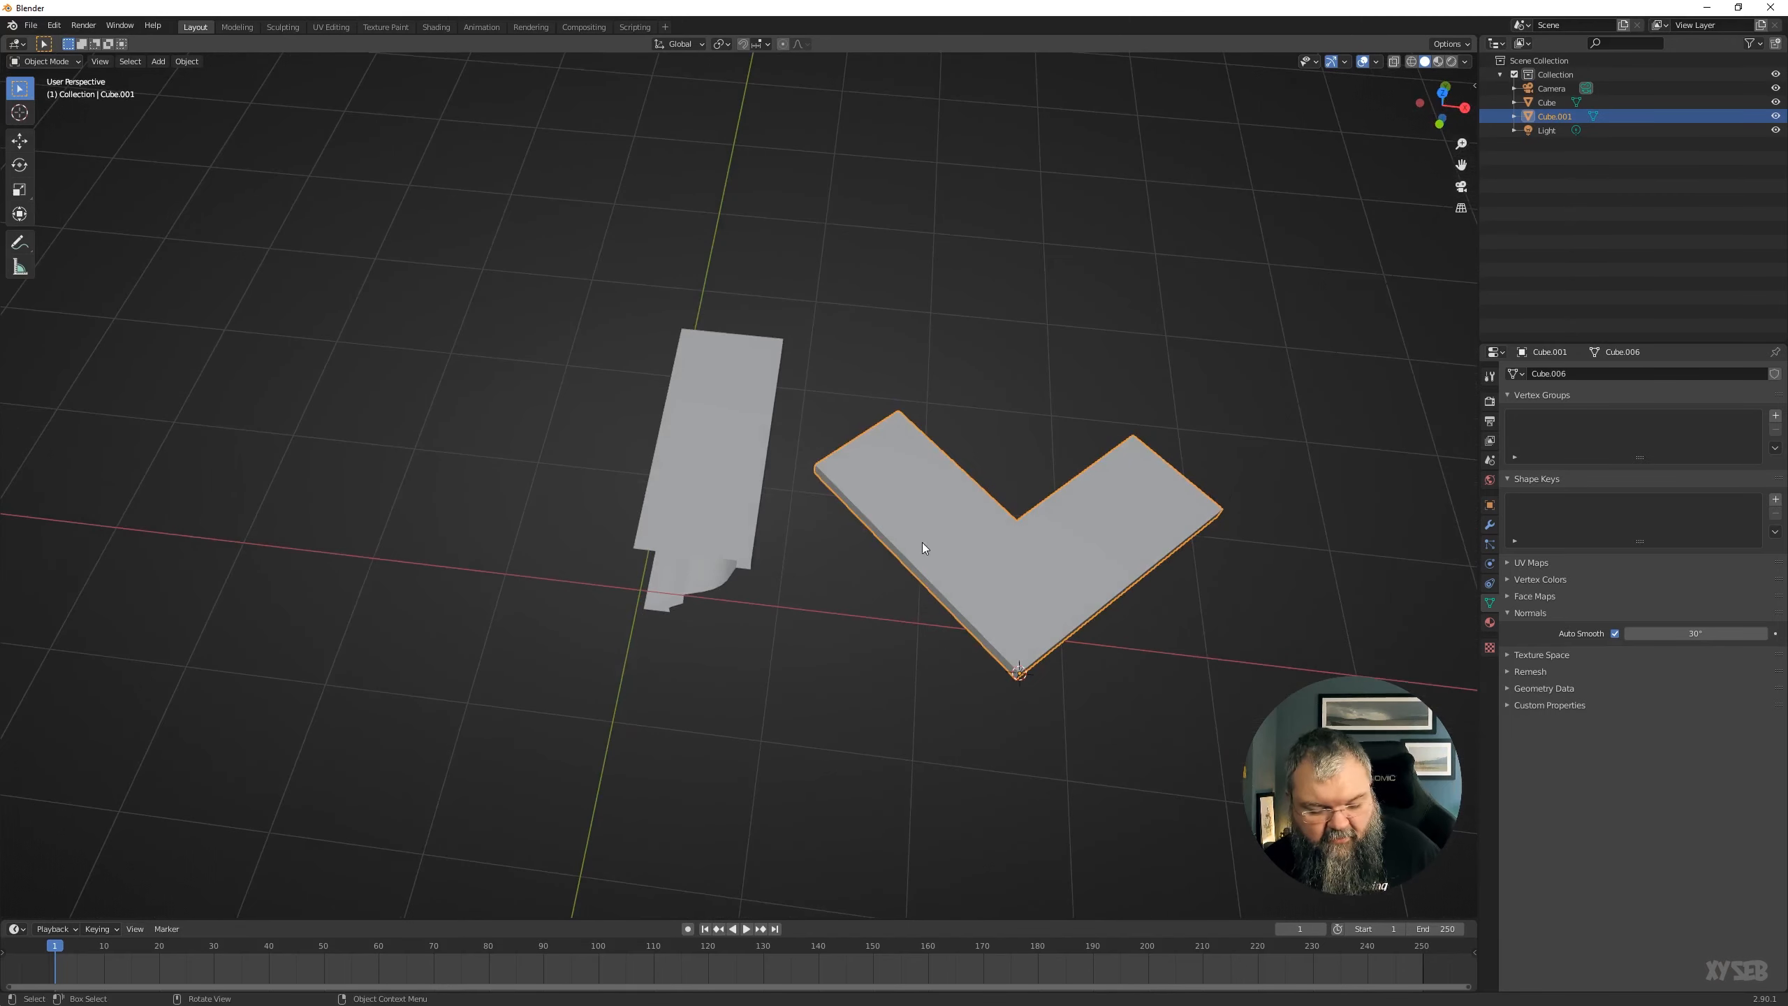
key(KP_7)
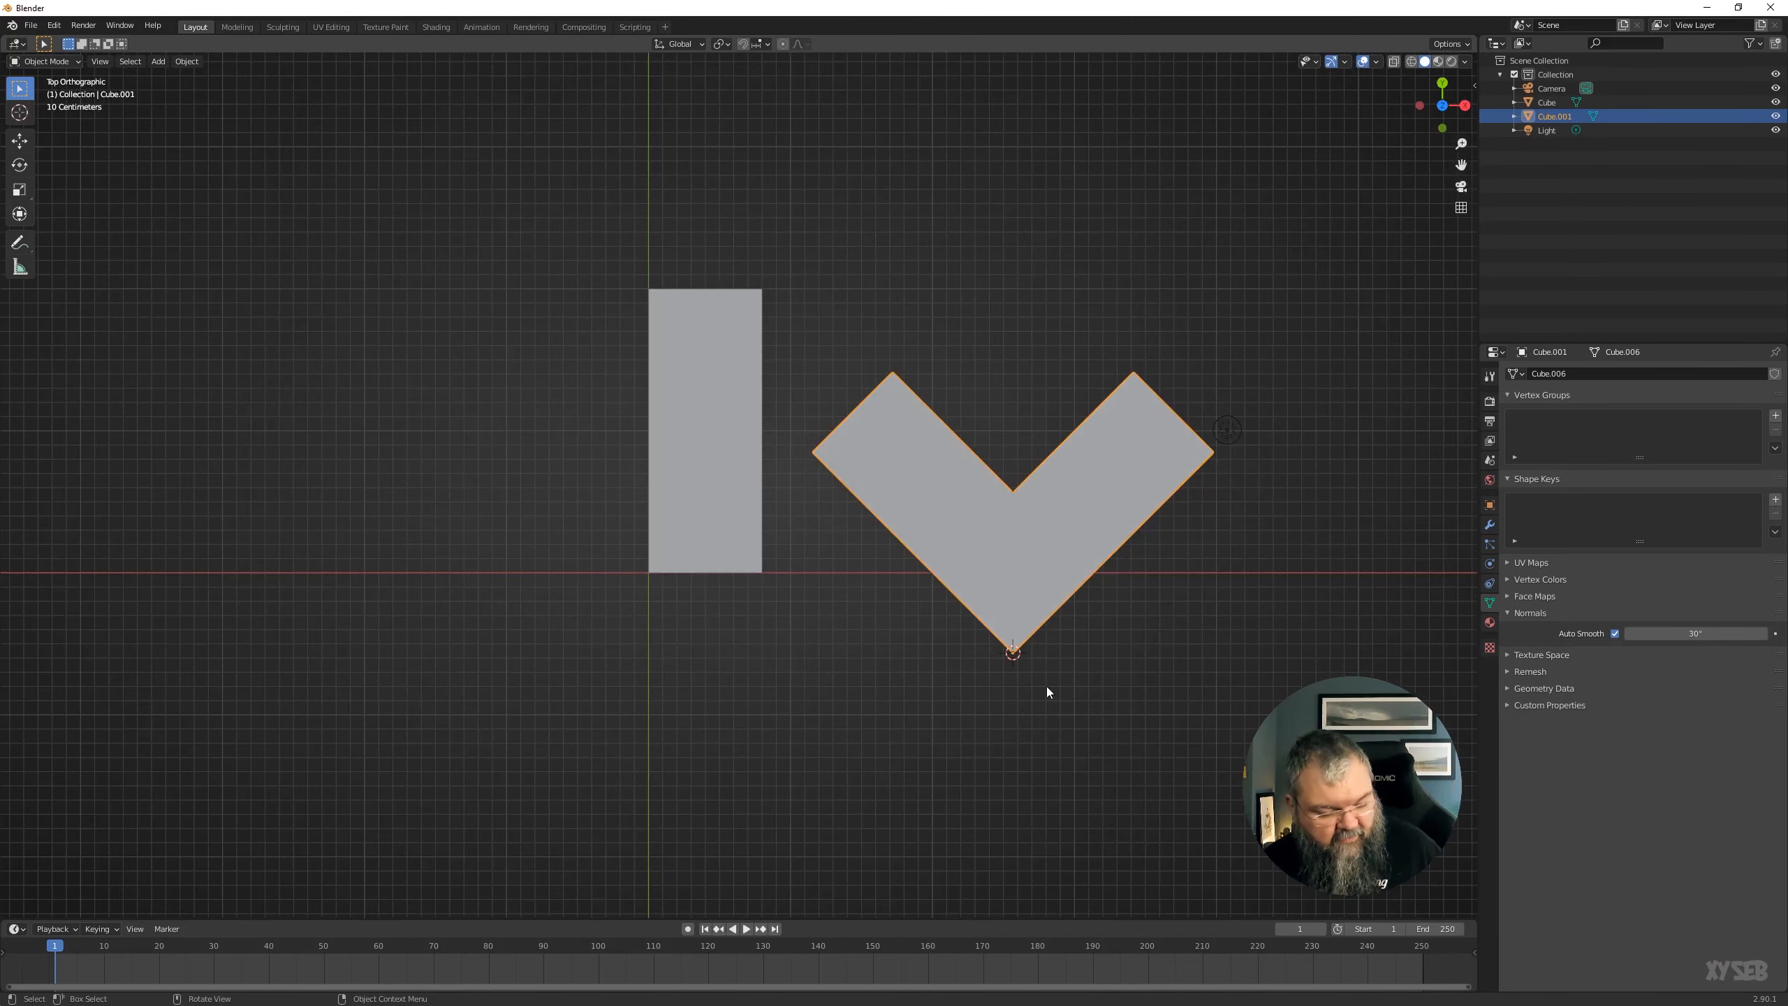
key(r)
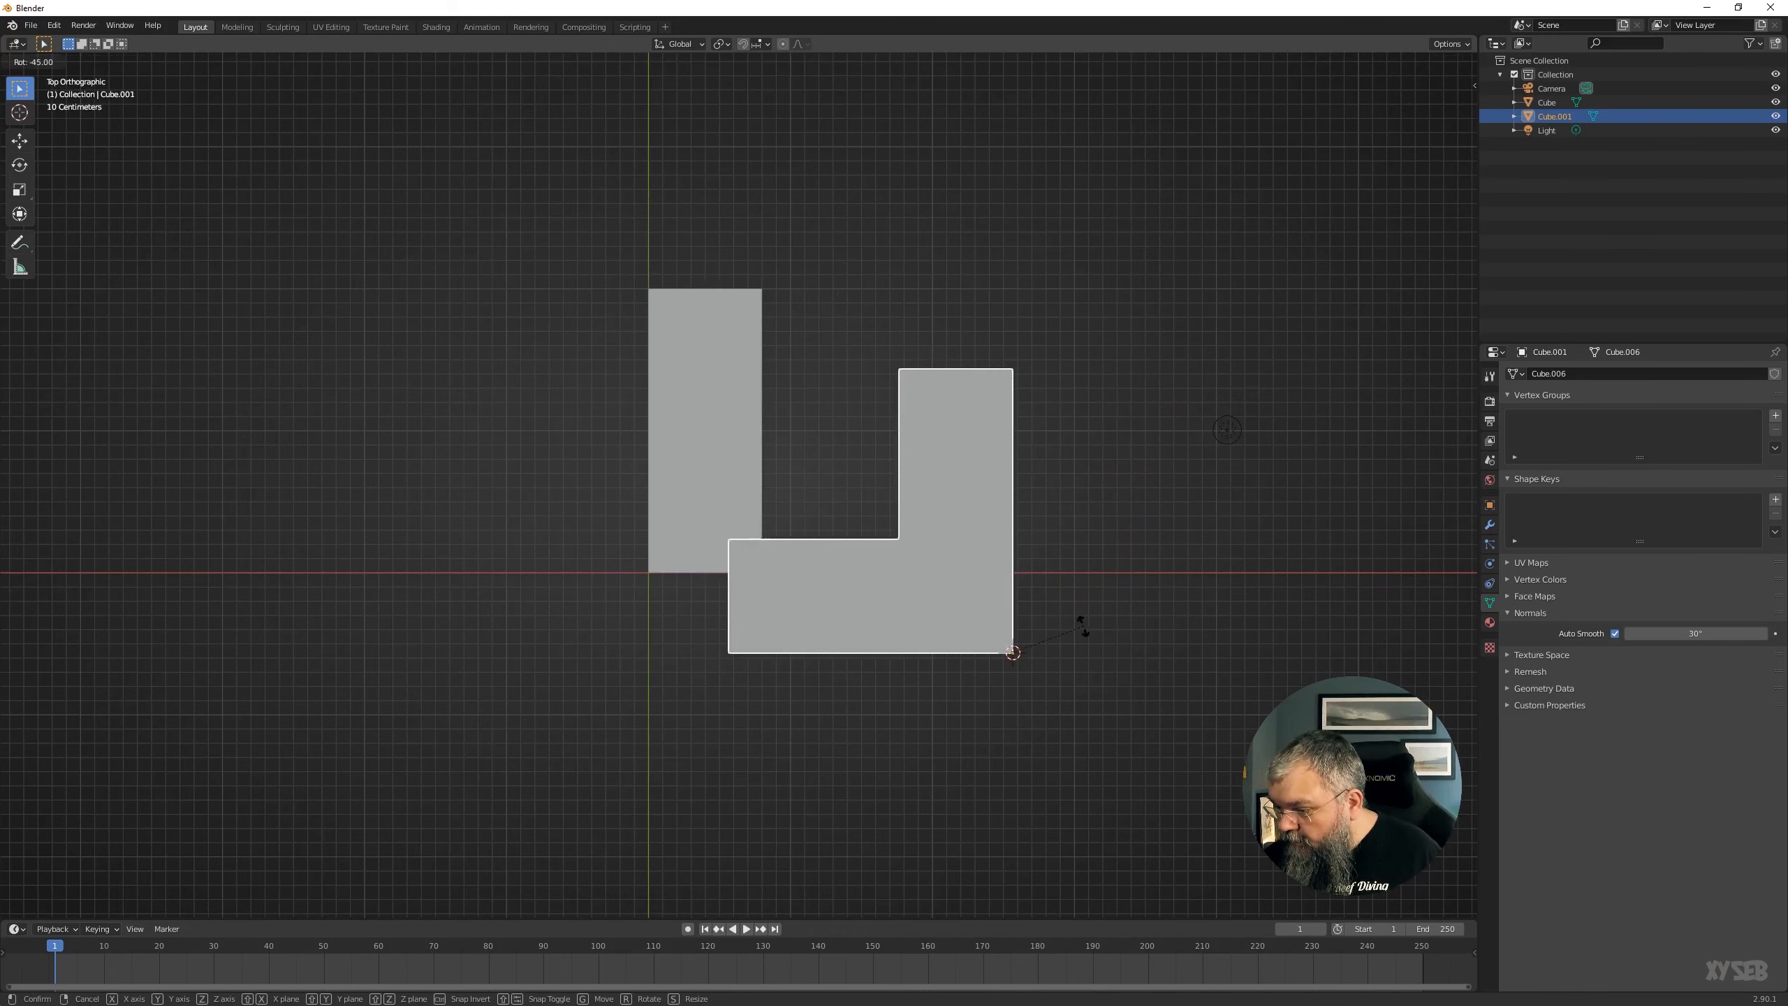
key(Escape)
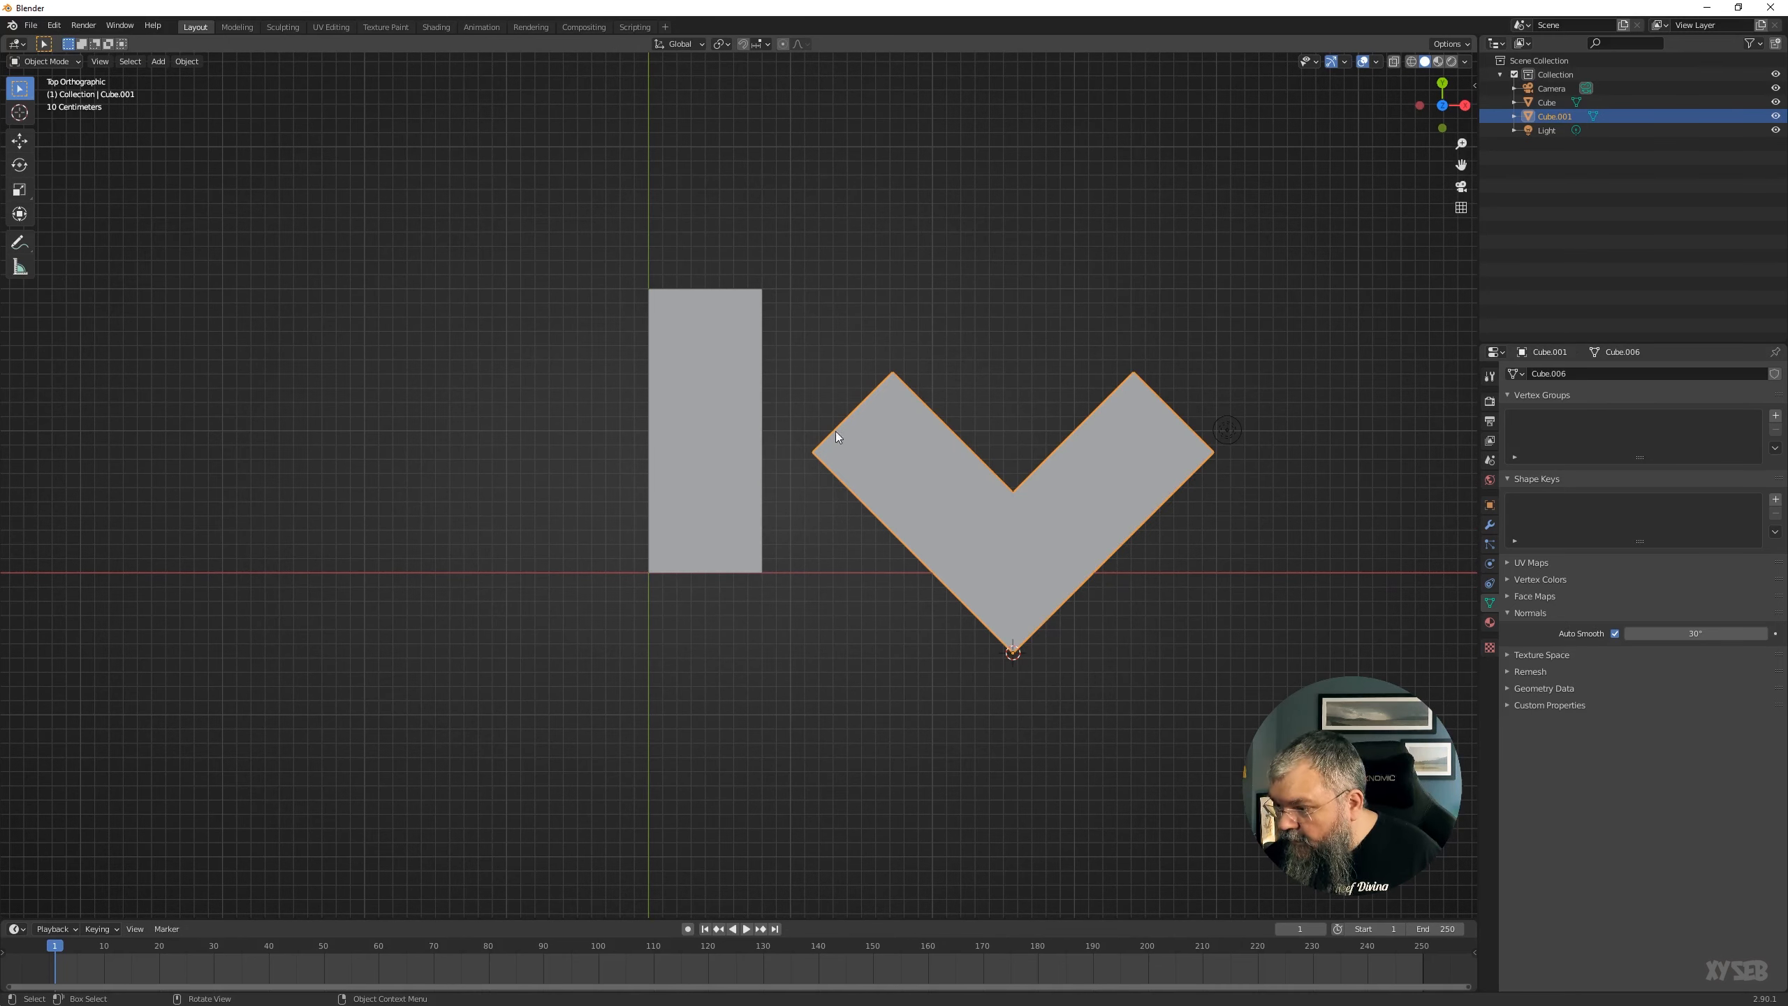
key(Tab)
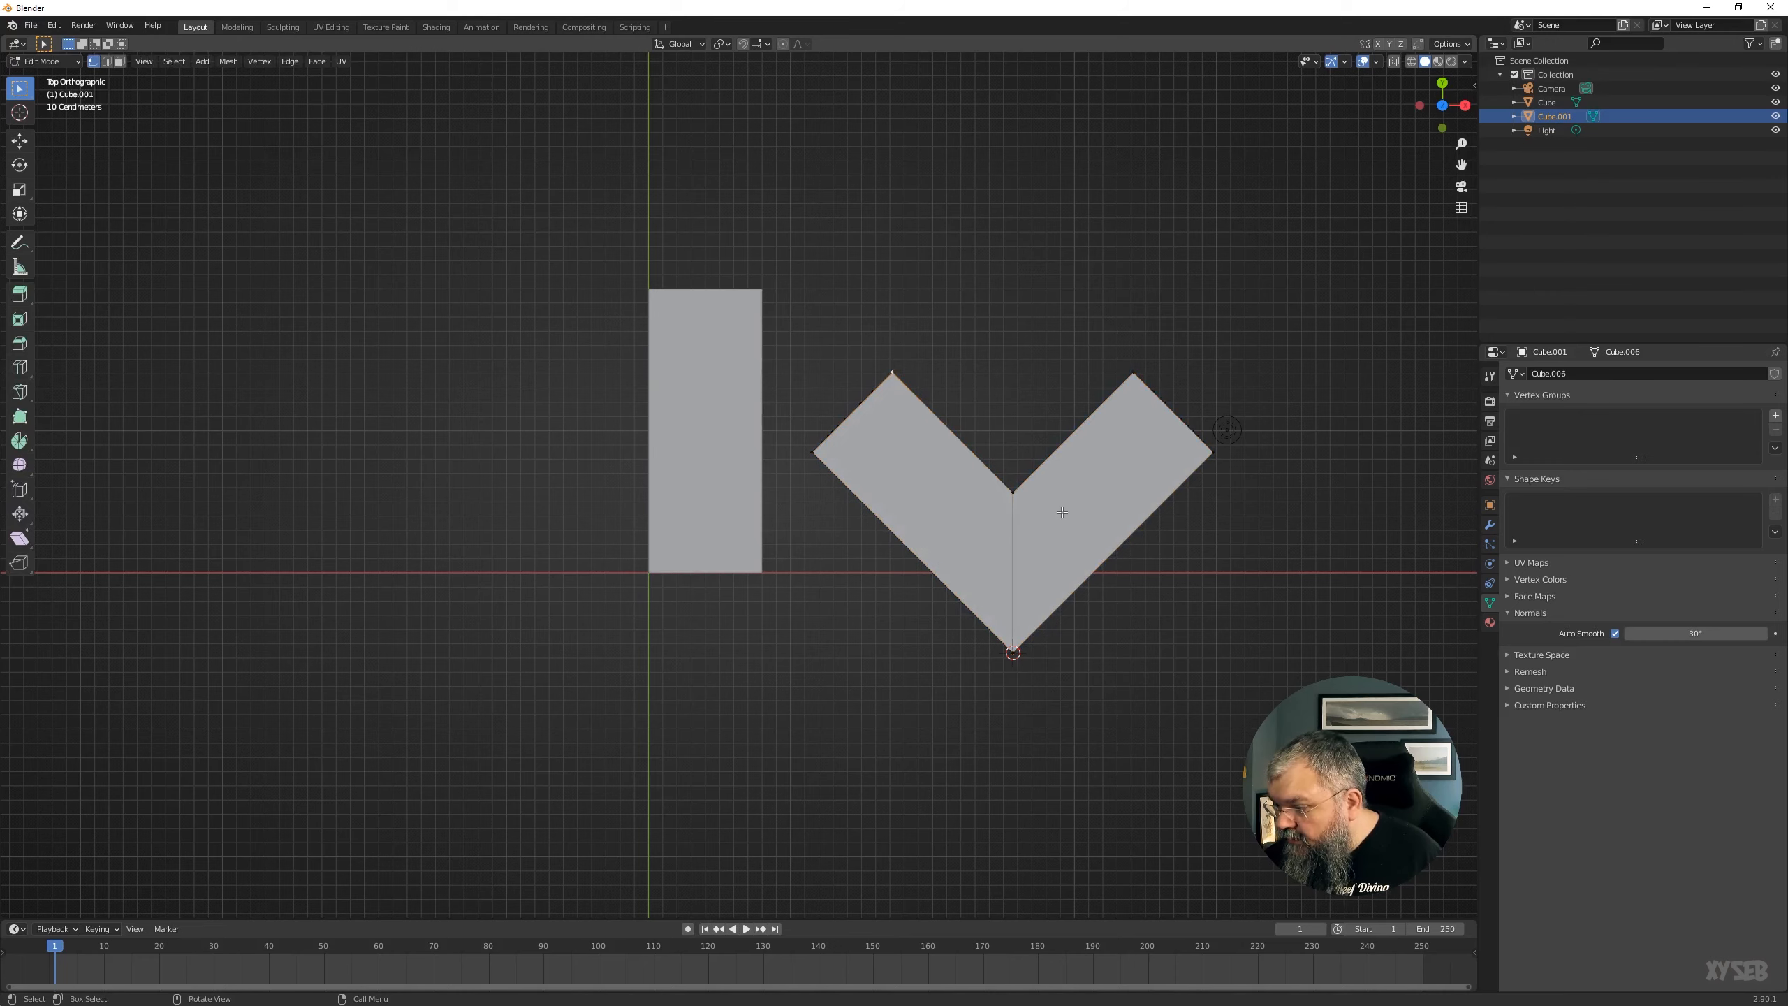
middle_drag(968, 435, 981, 440)
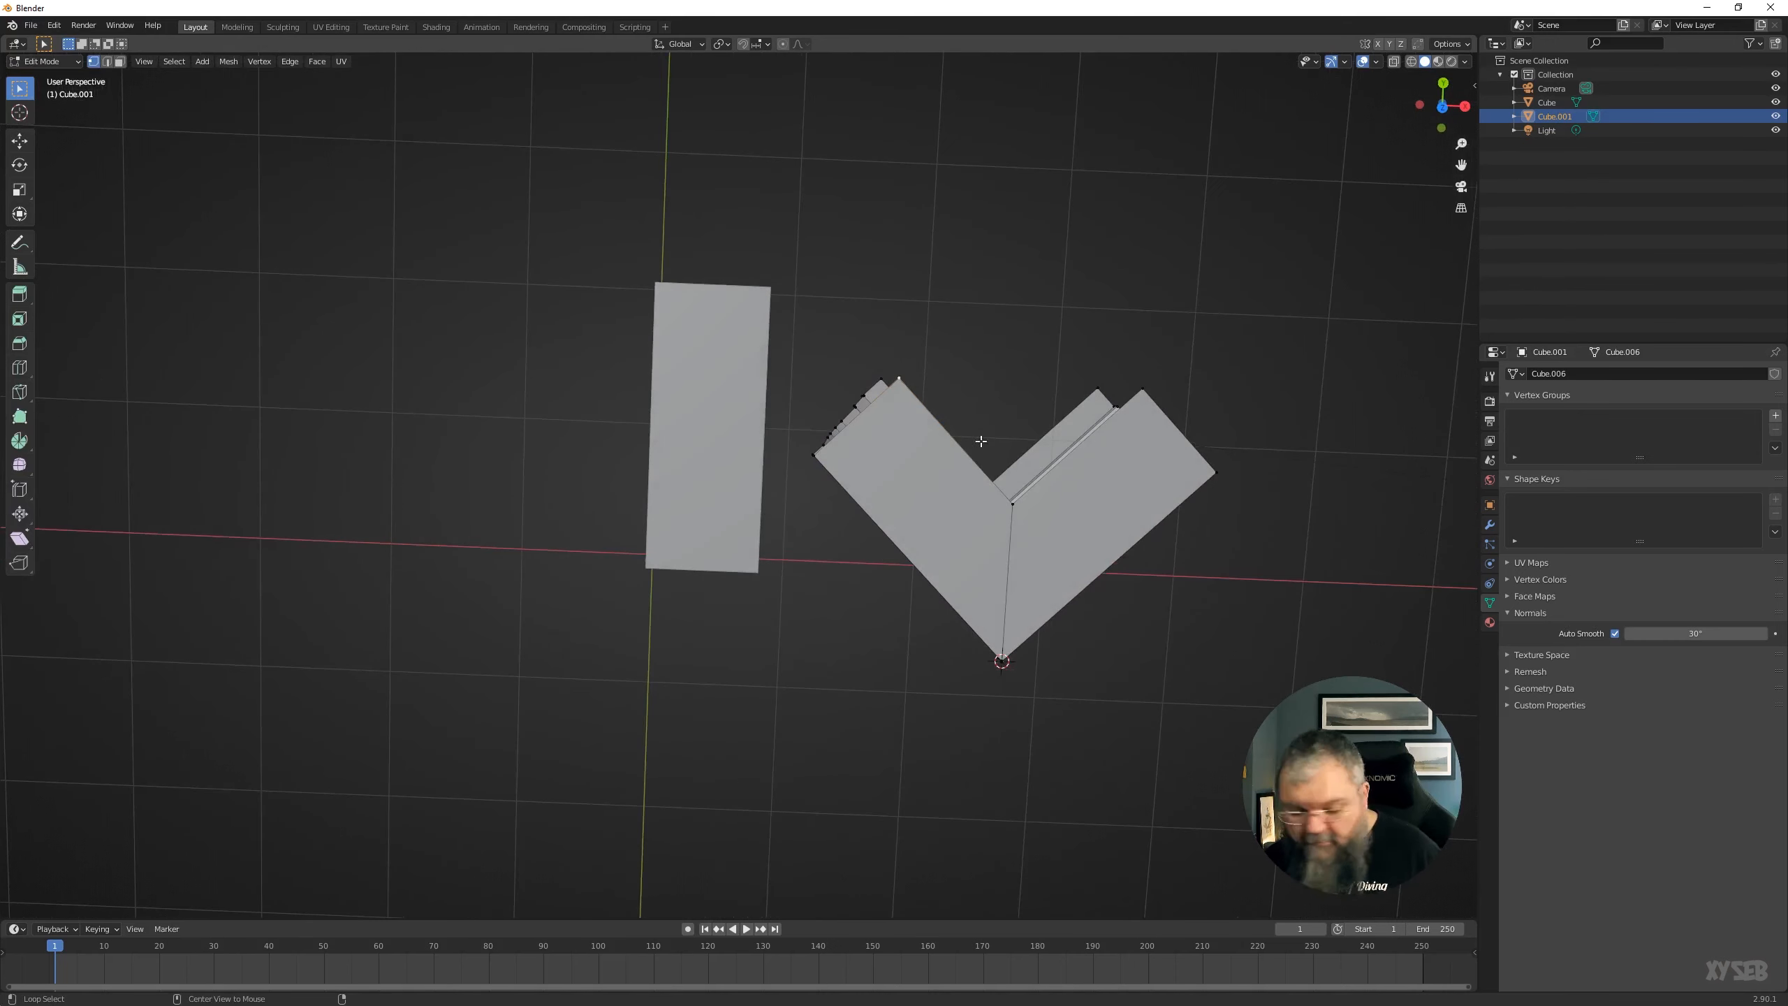
key(Tab)
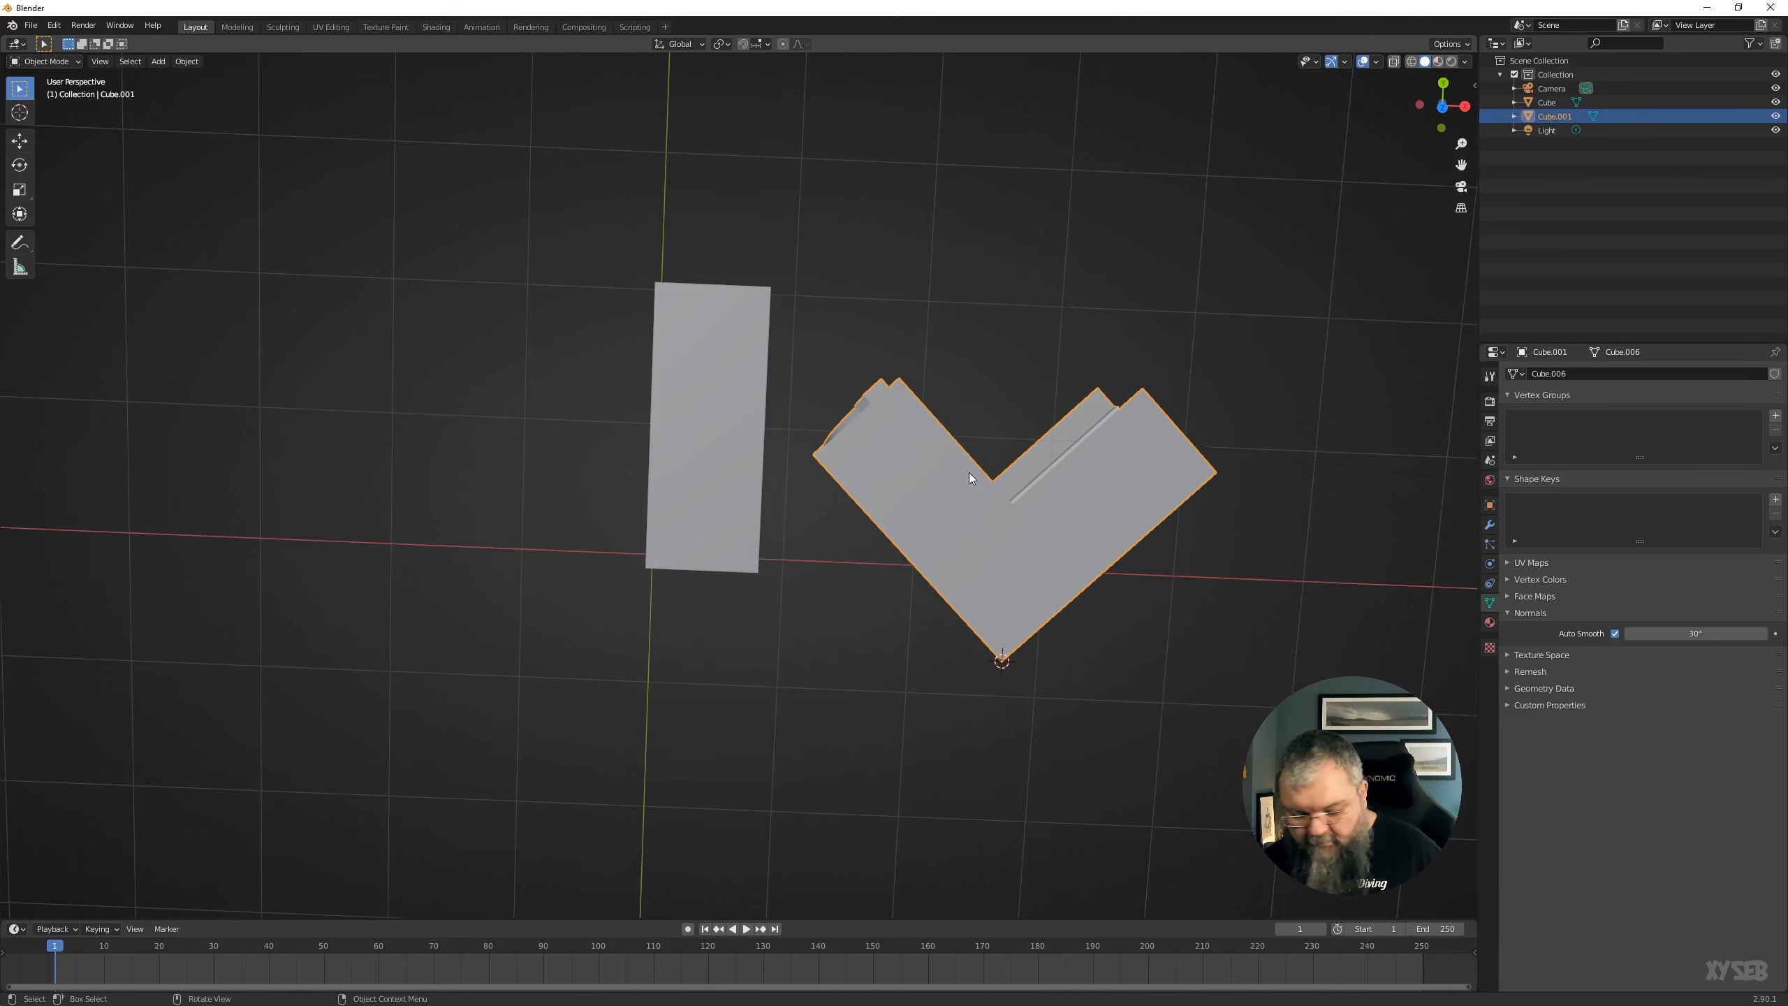
Clear the corner molding's location and rotate it 45° counterclockwise about Z in top view.
key(KP_7)
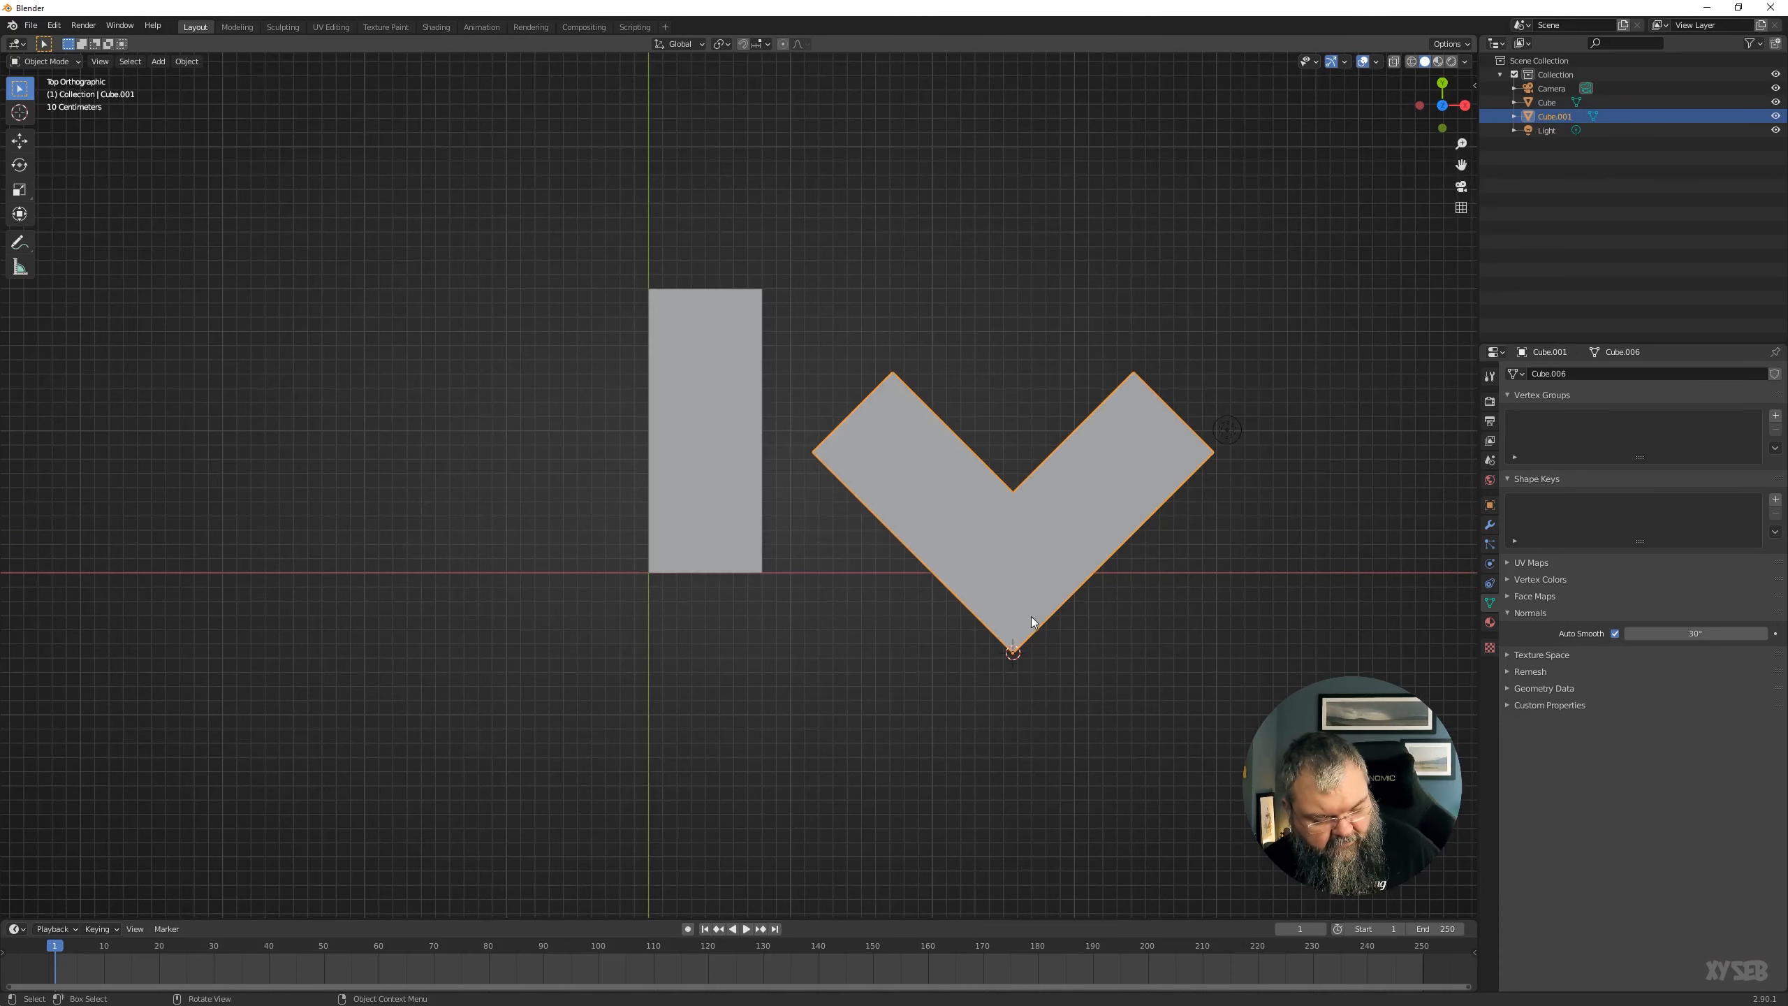
key(alt+g)
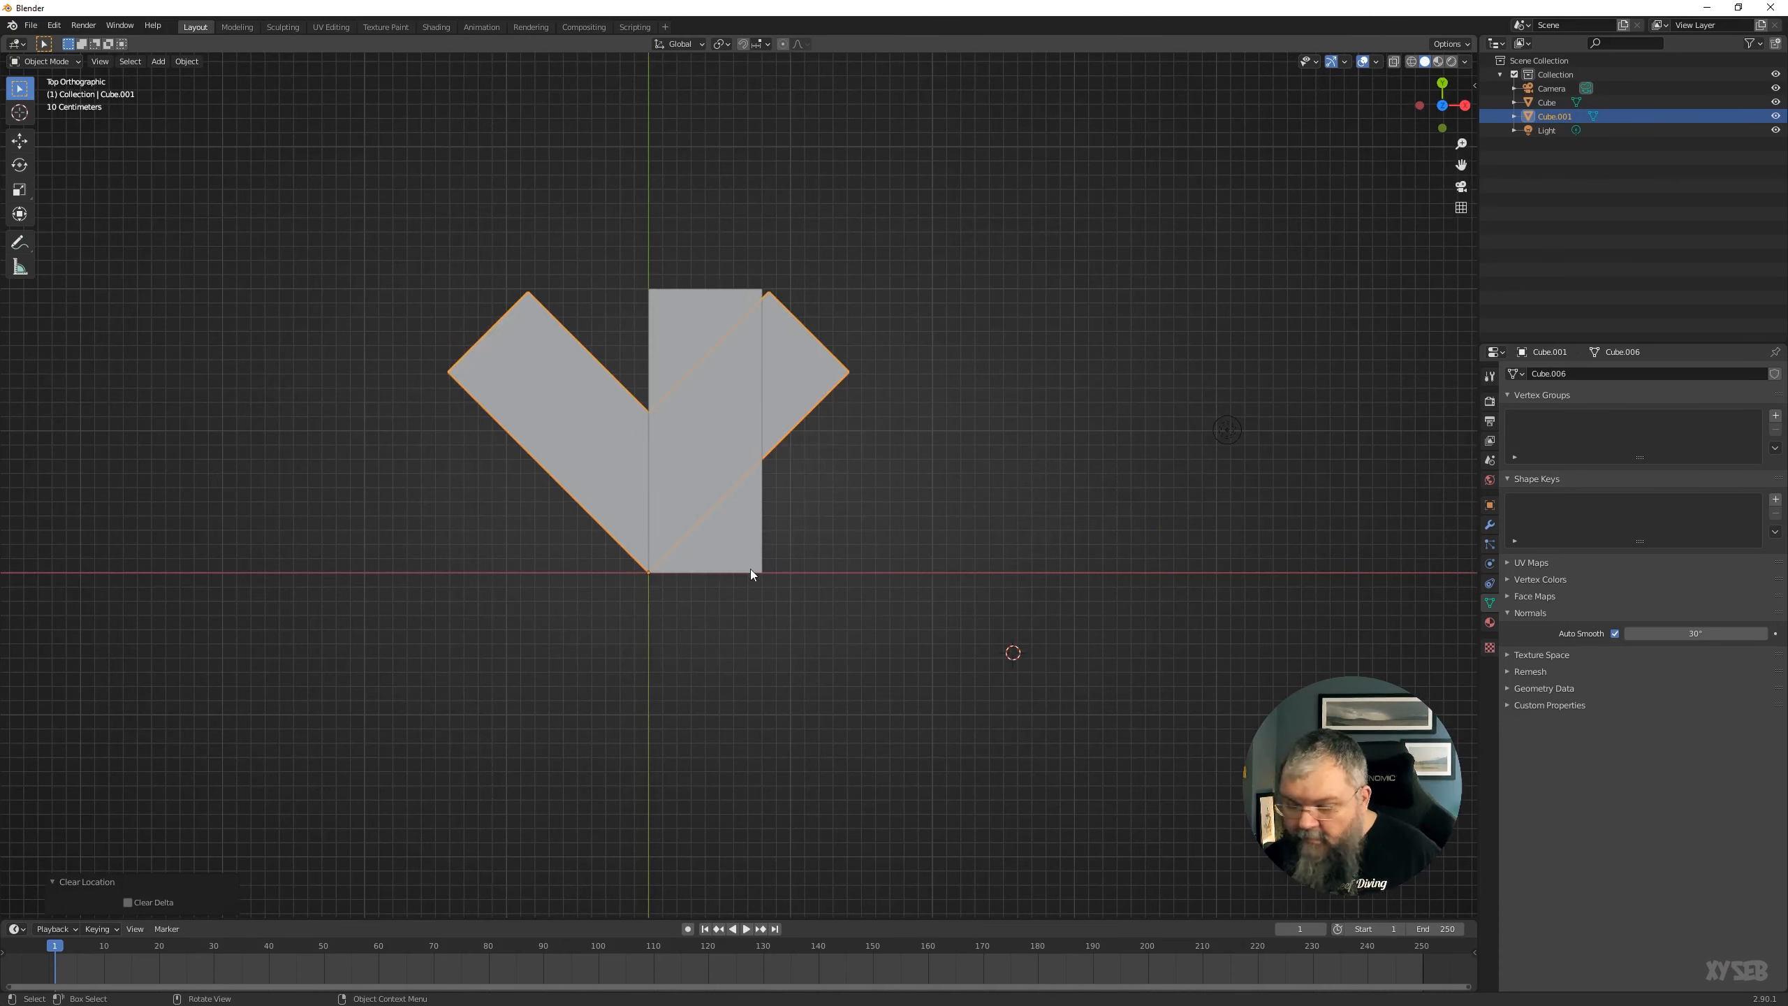
key(r)
click(741, 430)
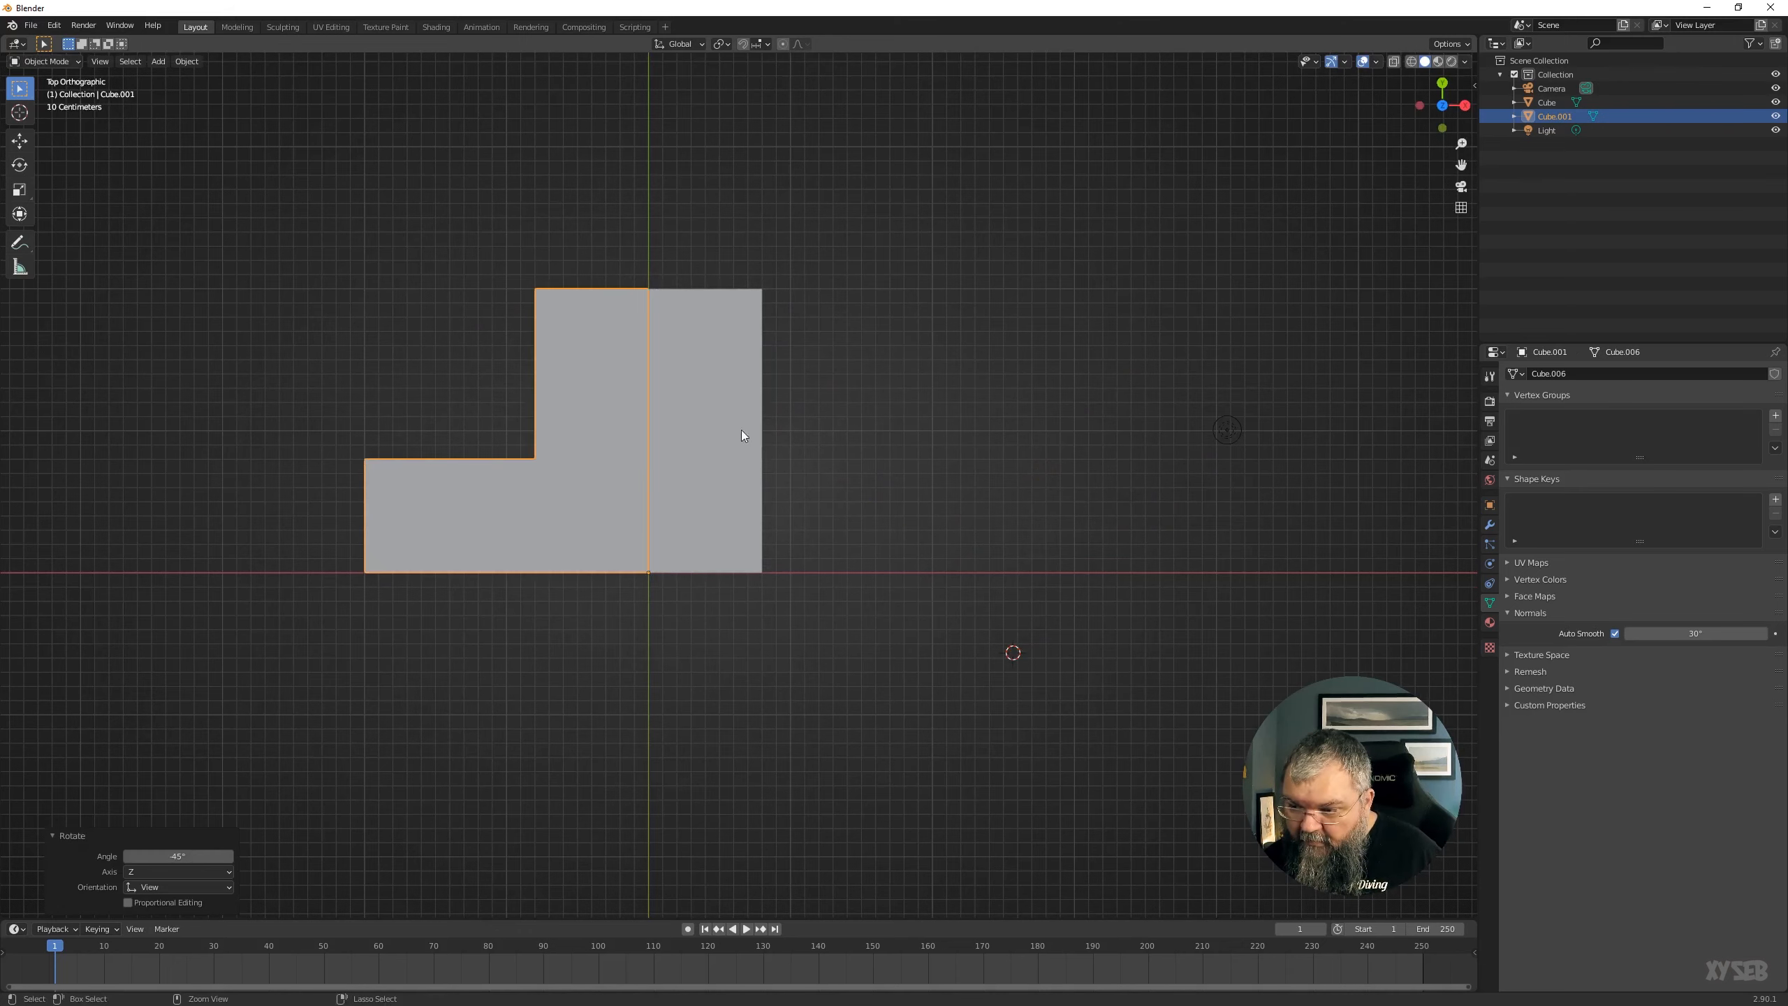
Apply the corner molding's rotation and scale, and rotate it another 90° counterclockwise about Z.
key(ctrl+a)
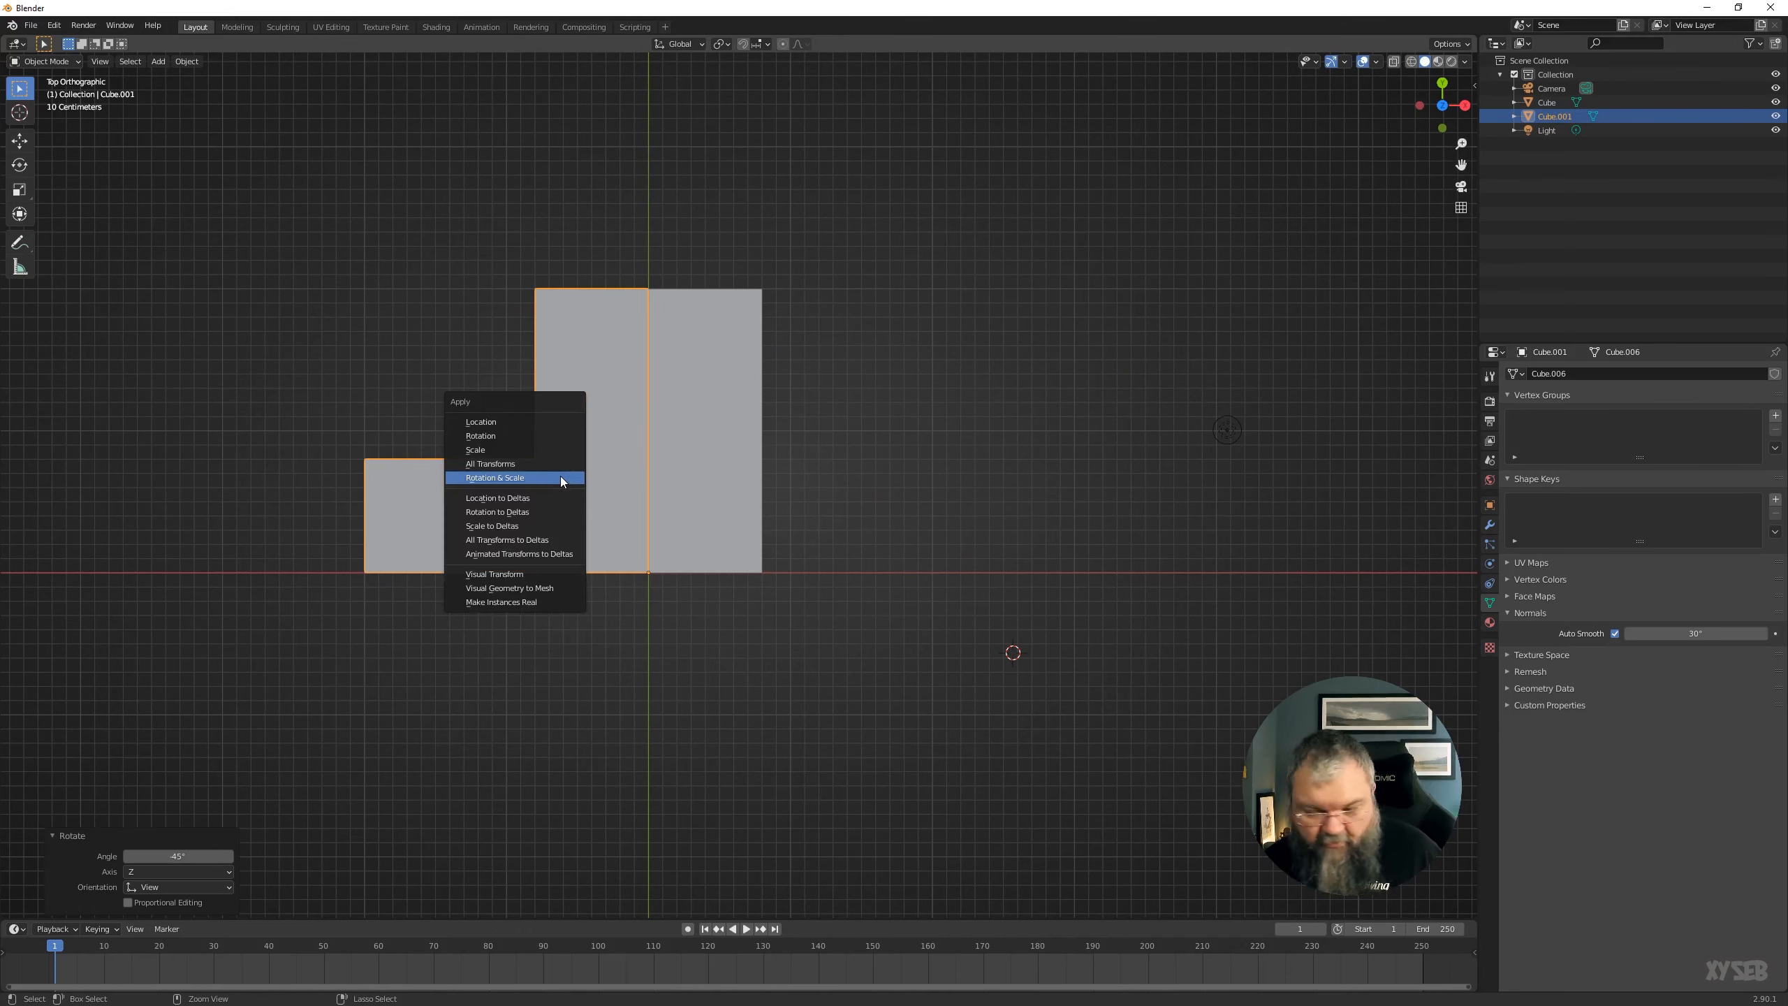
click(559, 477)
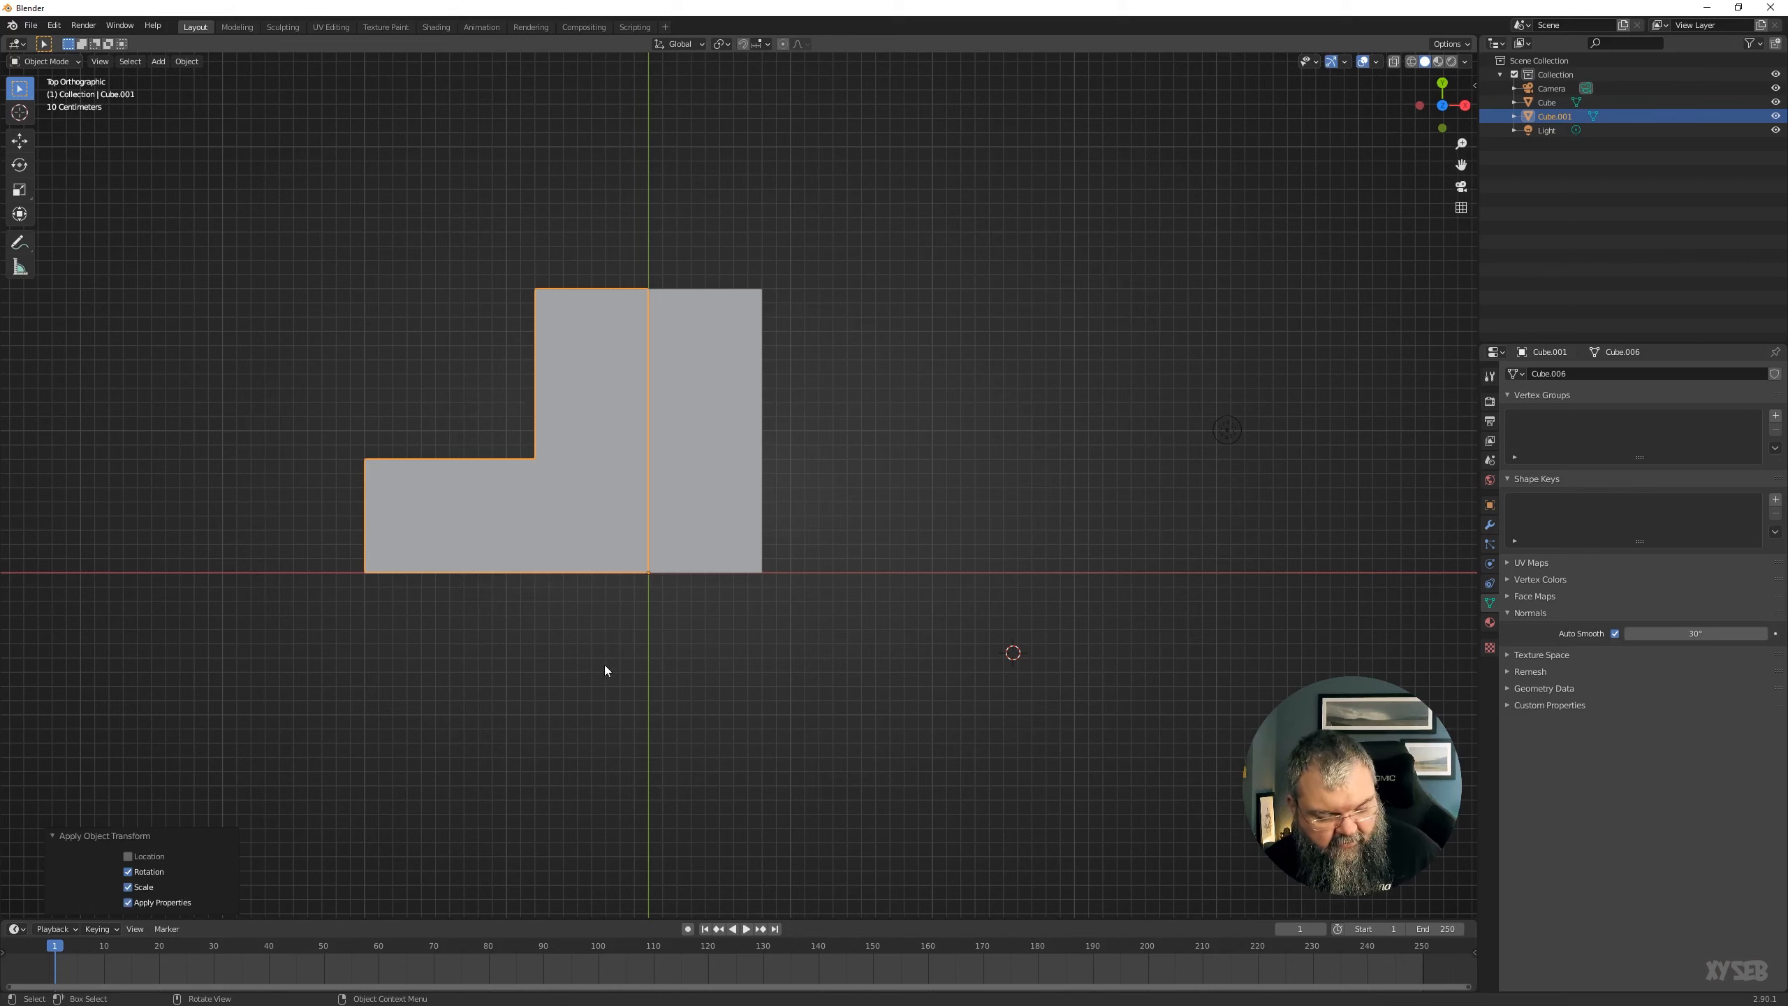
key(r)
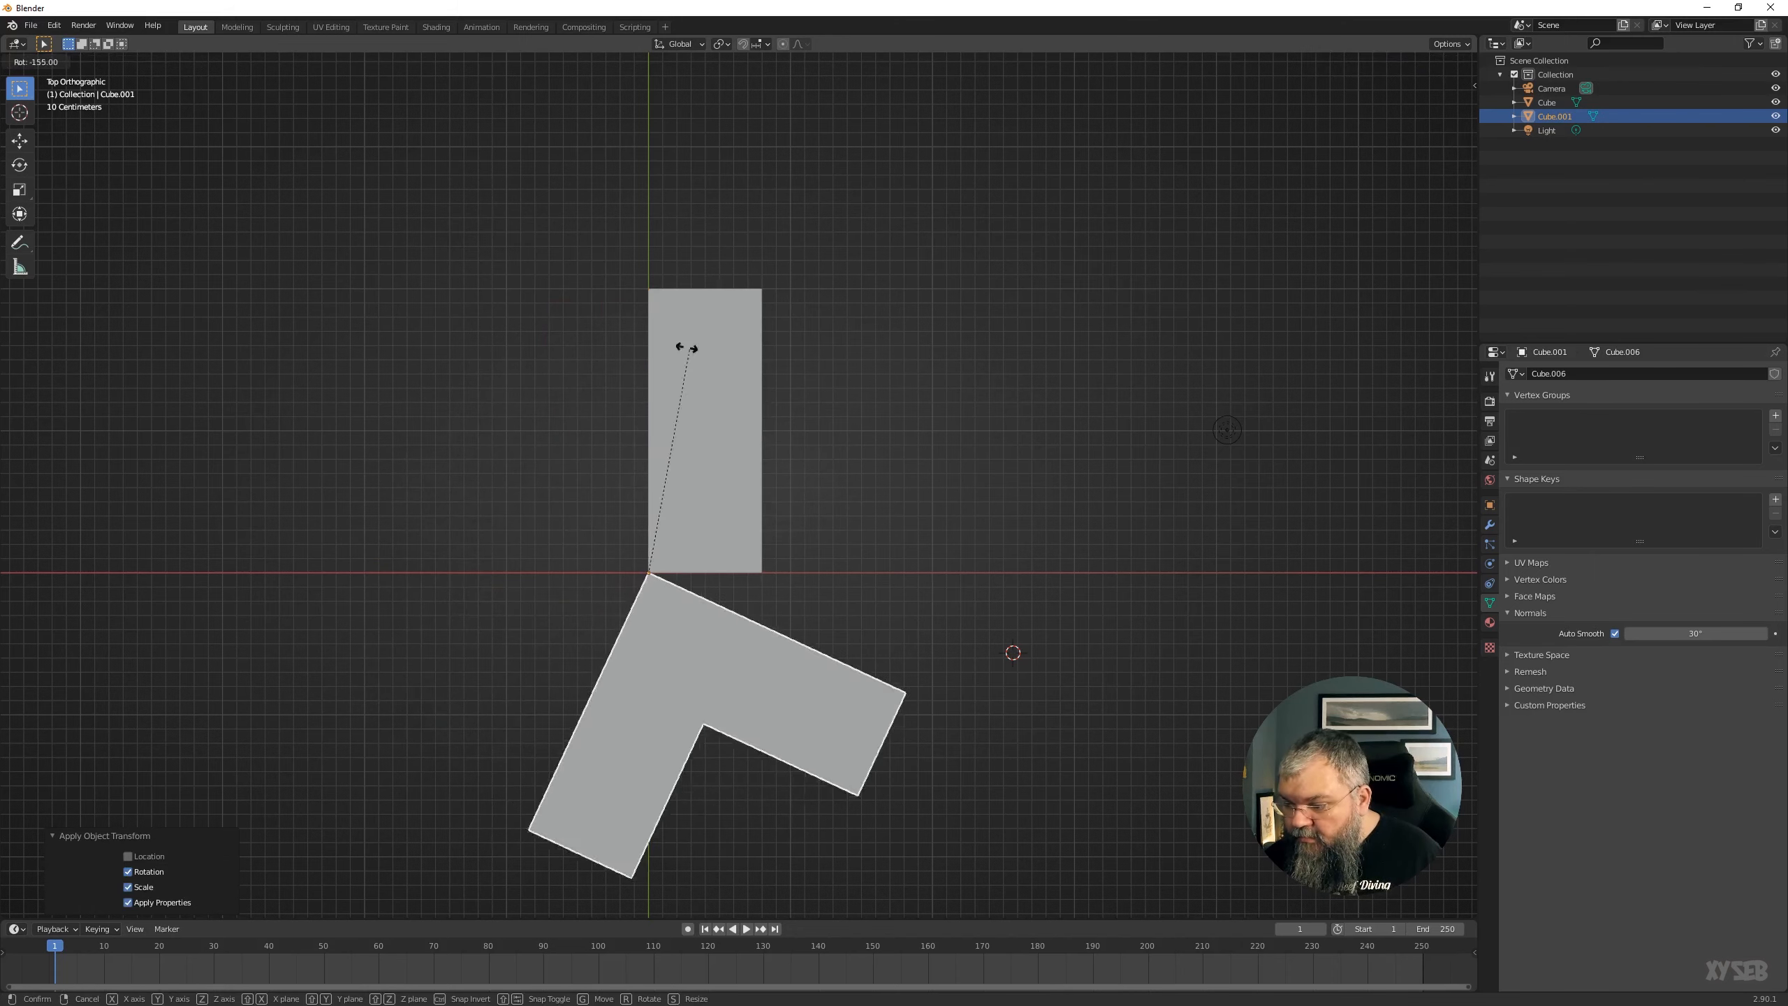
click(752, 552)
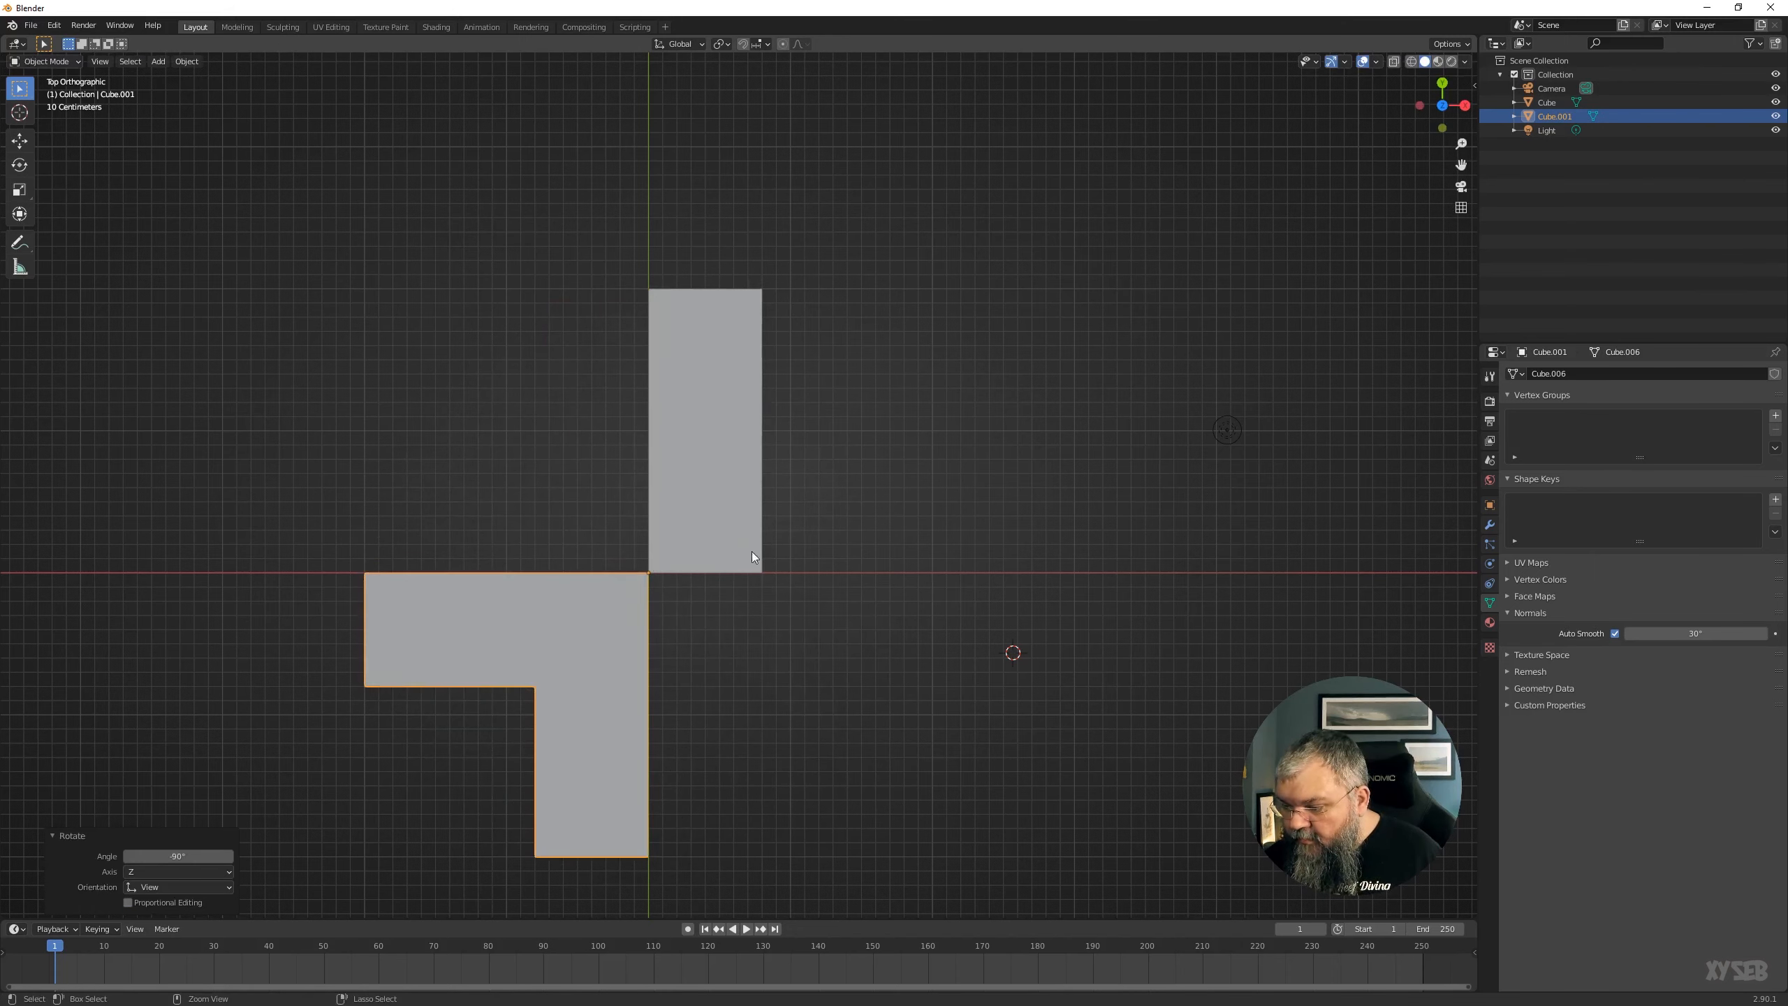
Move the corner molding 0.8 m along X and 4 m along Y to meet the end of the straight strip.
key(g)
click(621, 285)
middle_drag(620, 285, 740, 462)
key(g)
key(z)
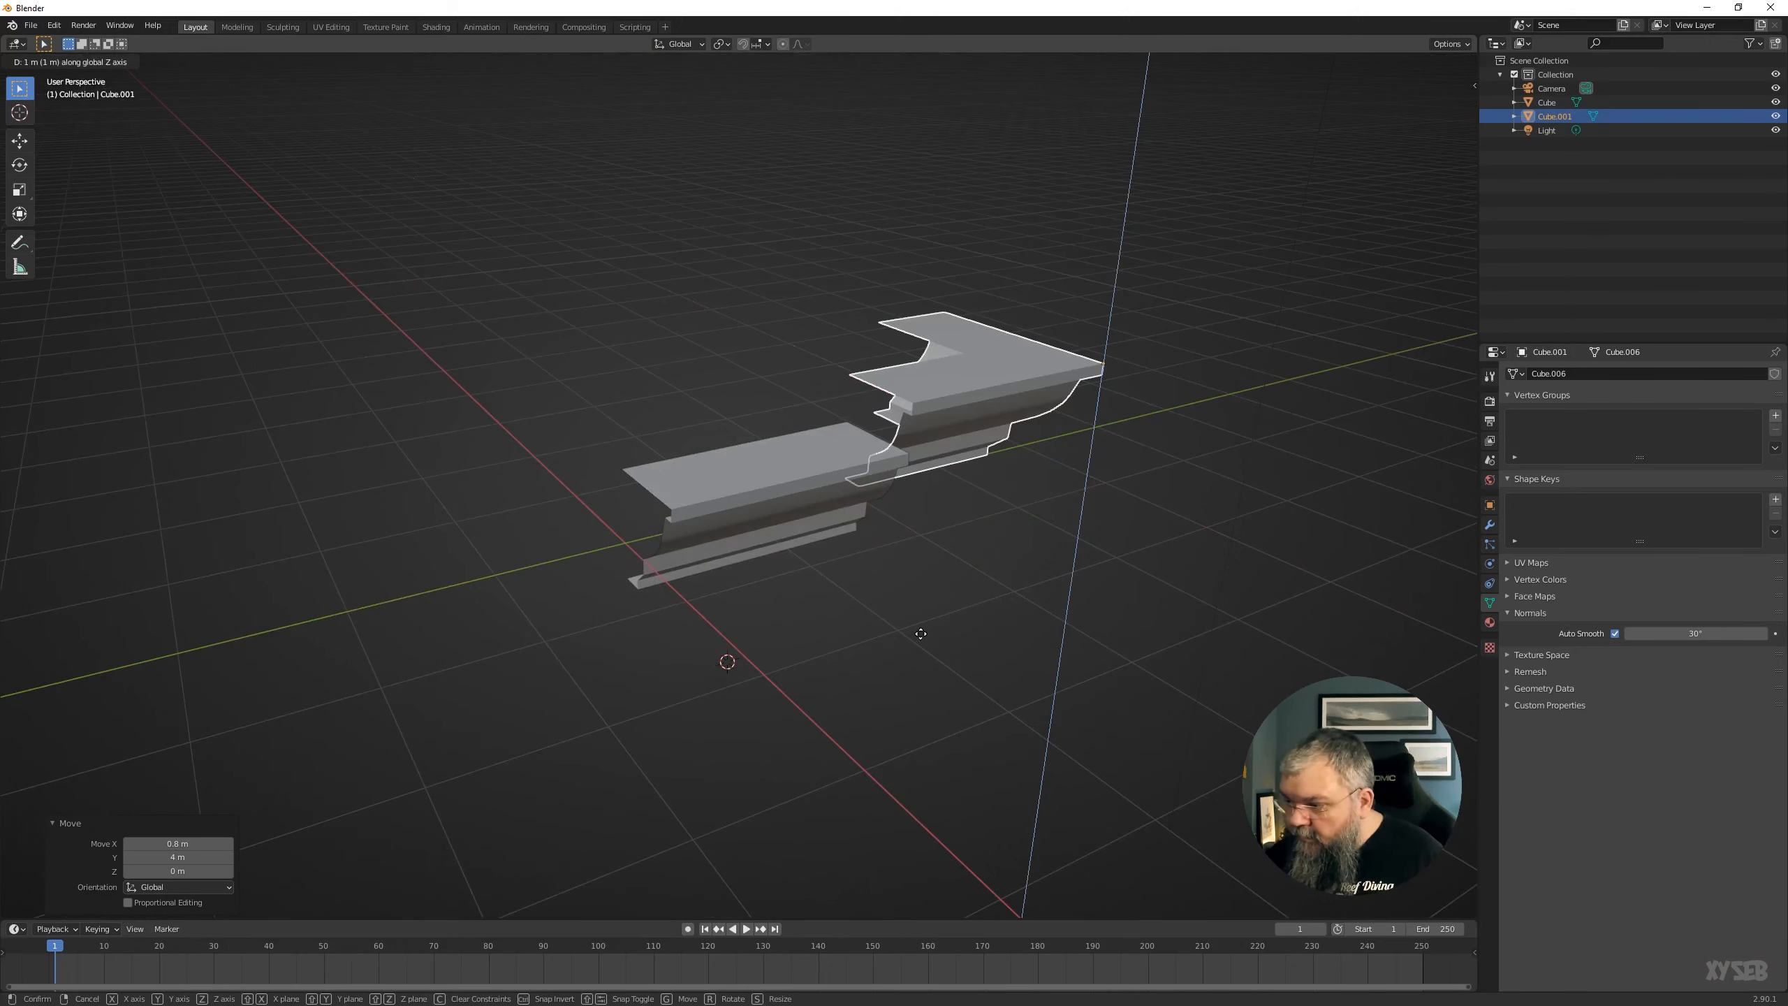
right_click(920, 634)
Raise the corner molding along Z in right view until its profile lines up with the straight strip, and deselect it.
key(KP_1)
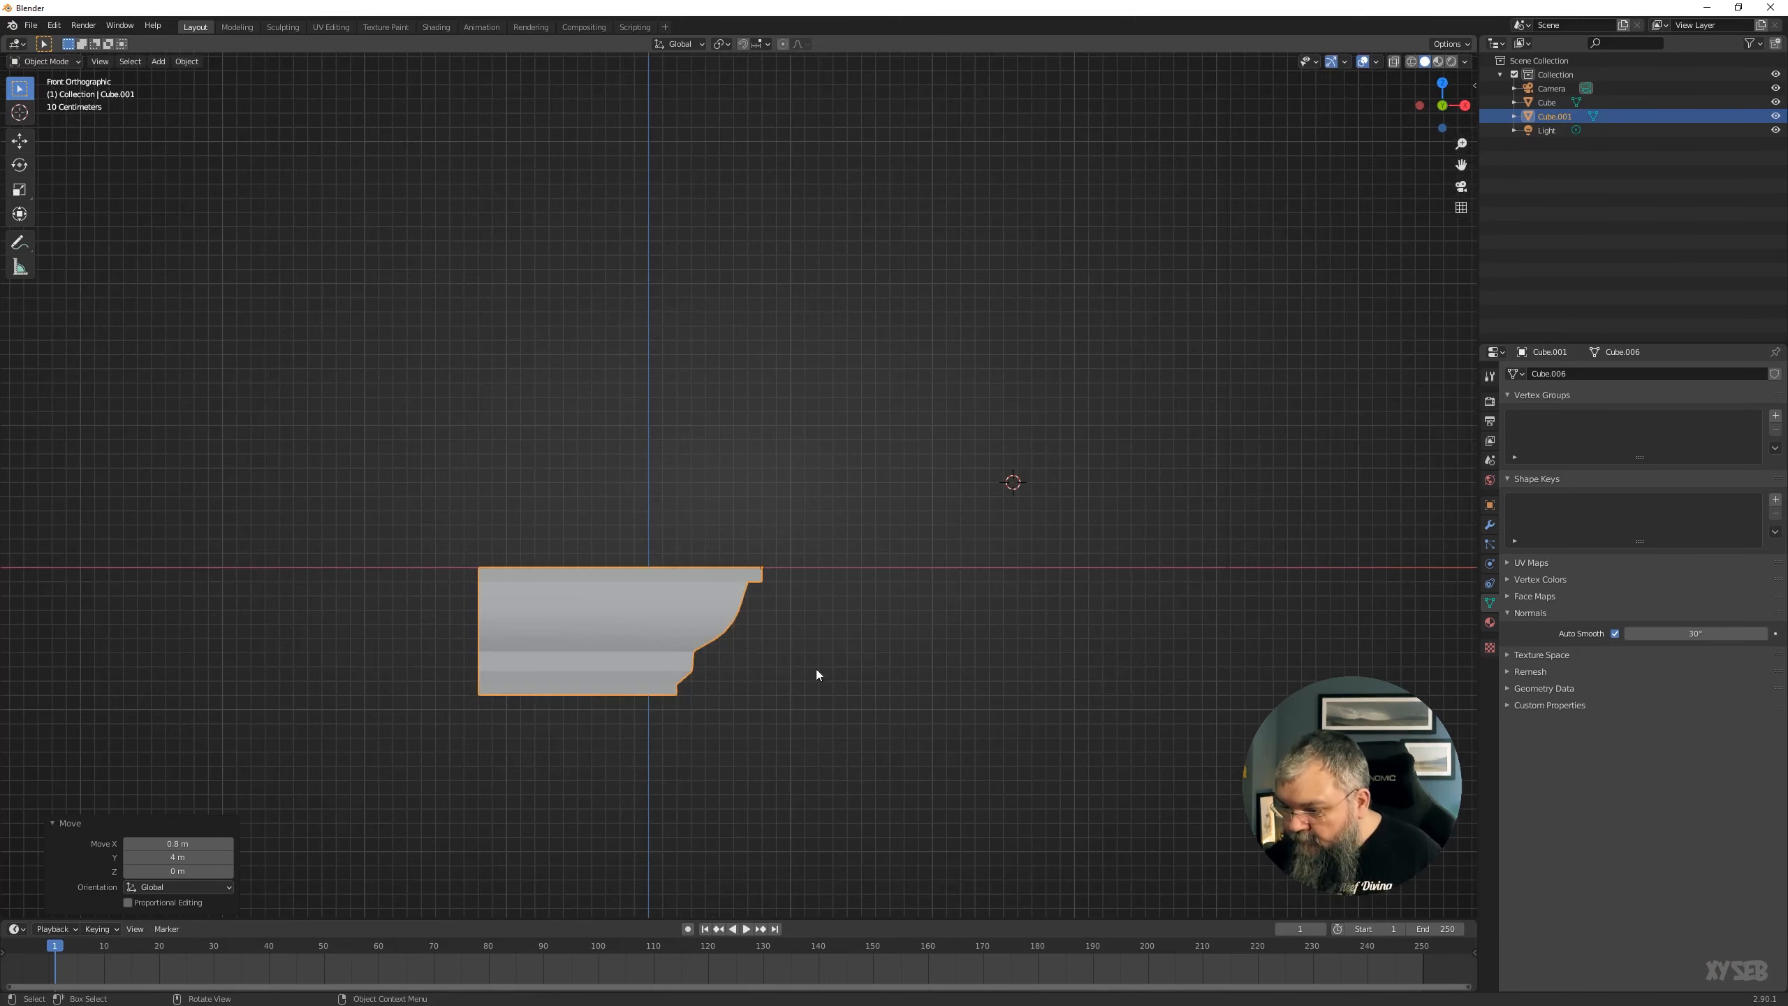
middle_drag(816, 668, 709, 682)
key(KP_3)
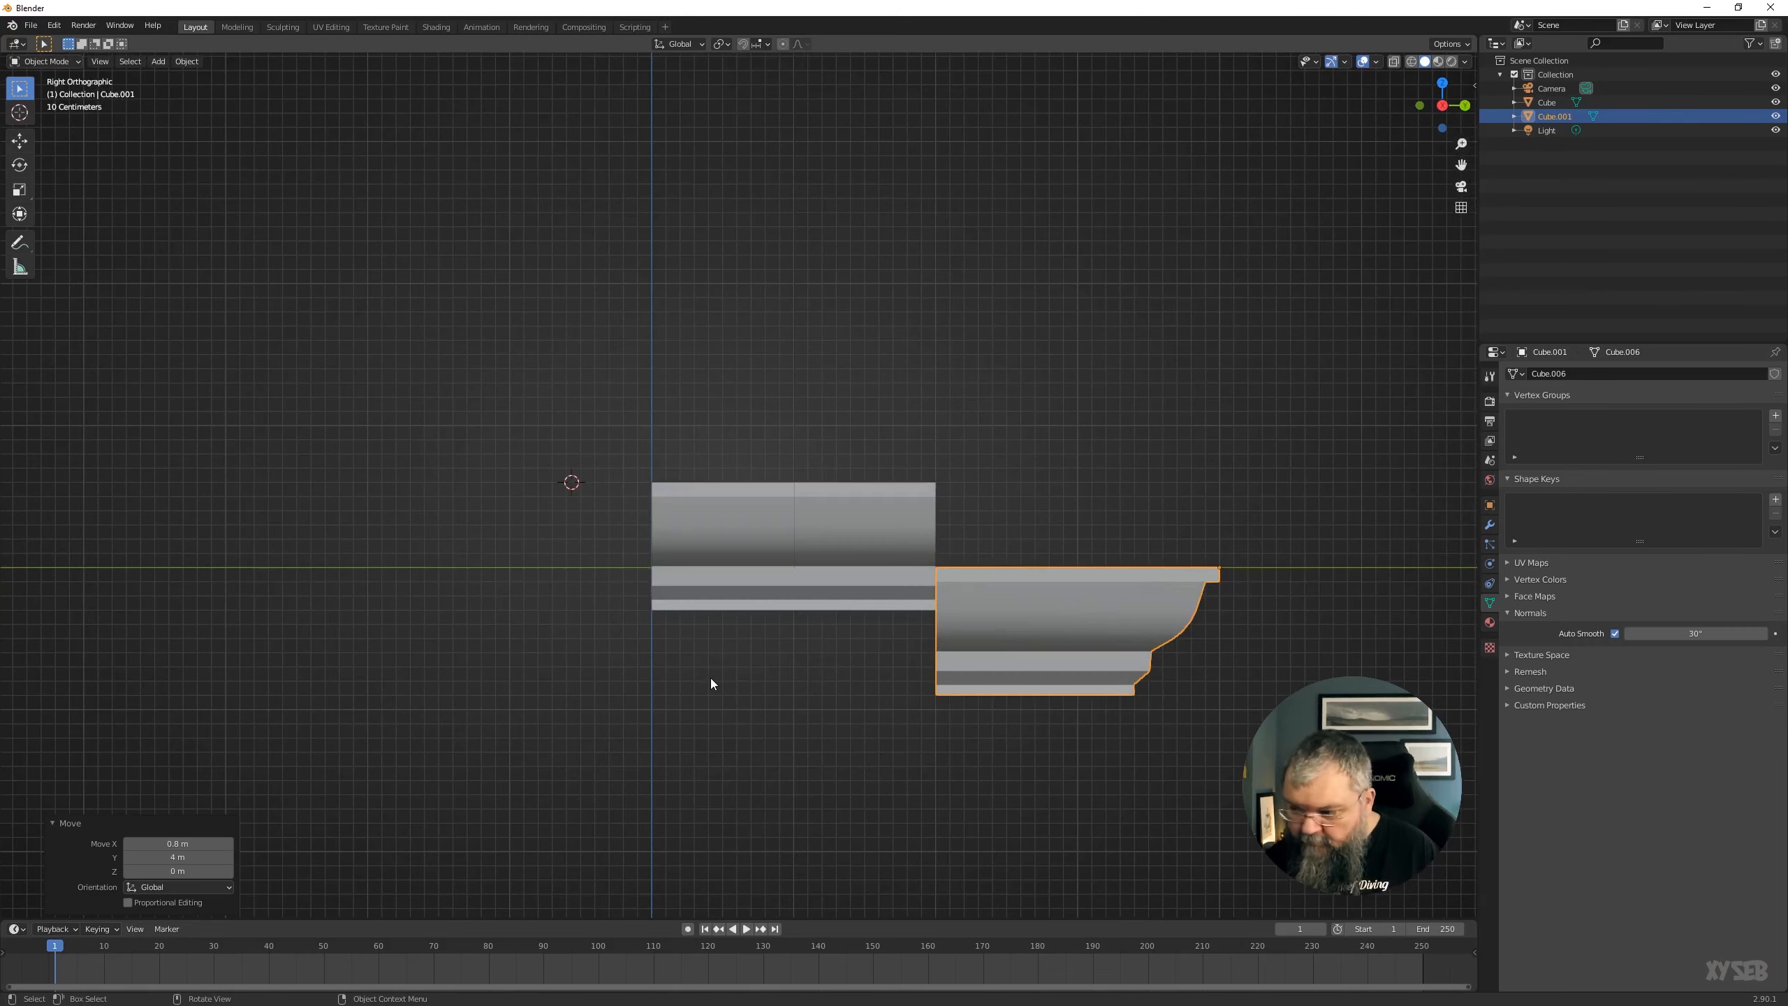
key(g)
key(z)
ctrl+click(1138, 667)
click(1066, 618)
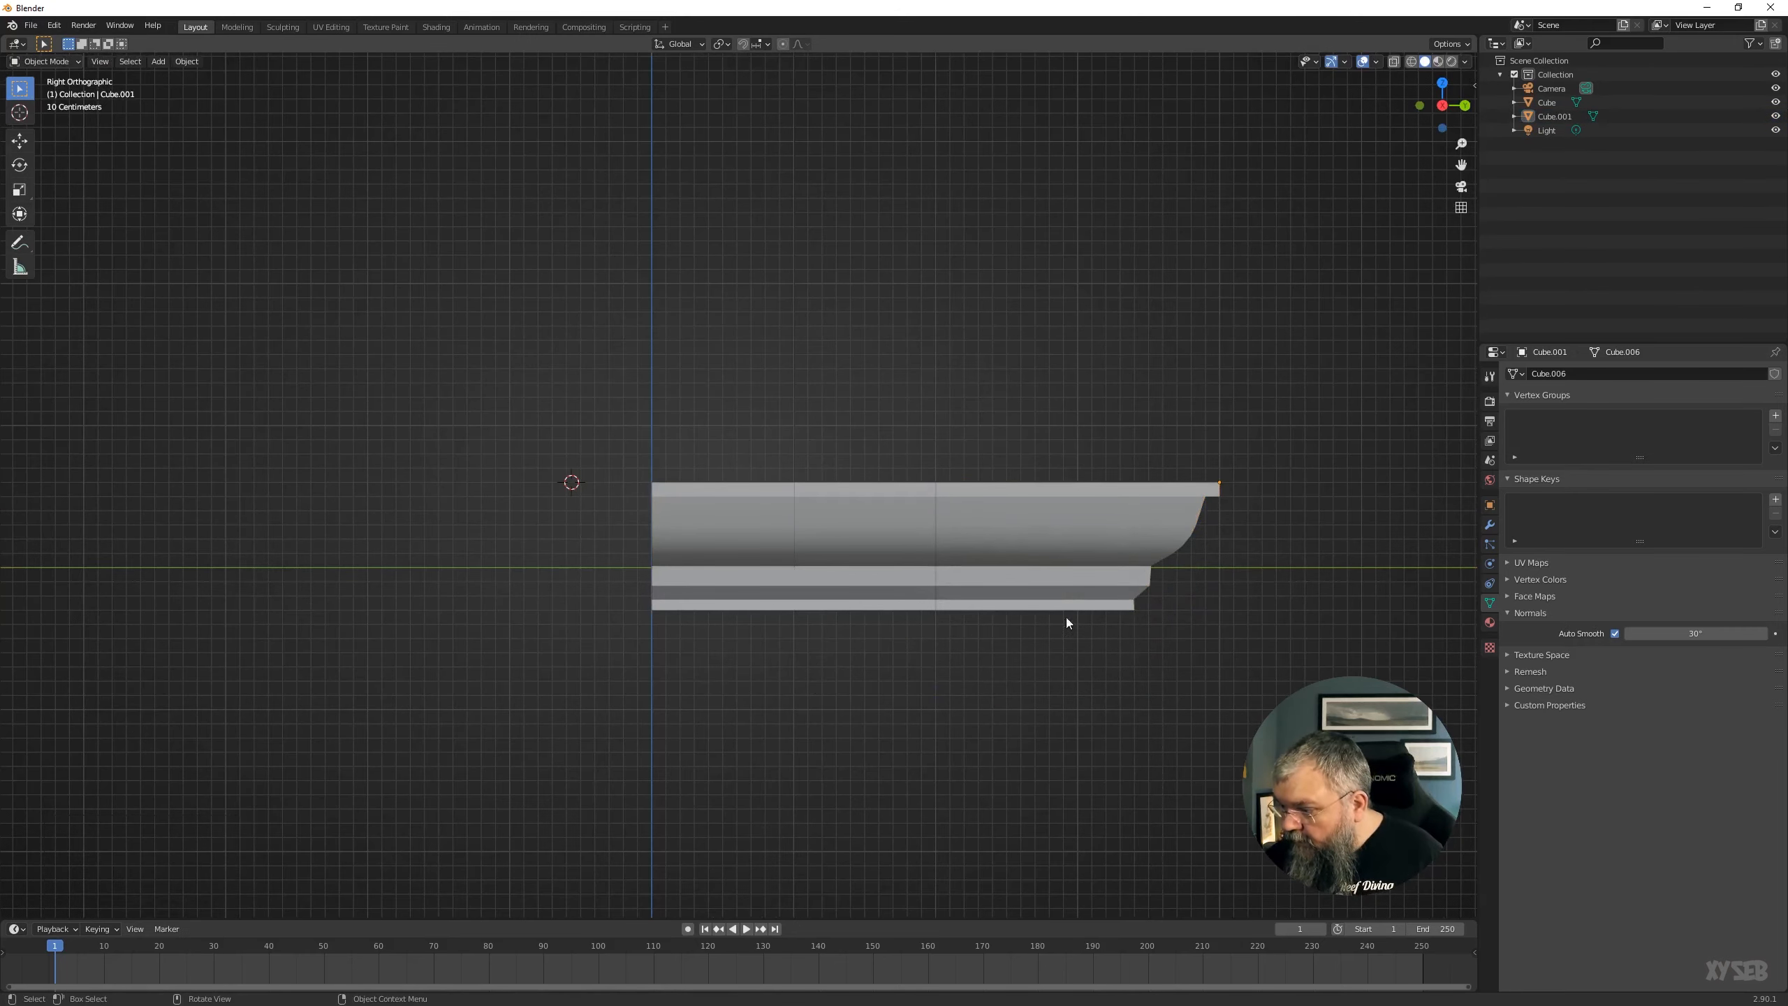
Duplicate the straight molding strip in place and rotate the copy 90° counterclockwise about Z in top view.
middle_drag(1065, 617, 825, 667)
click(609, 408)
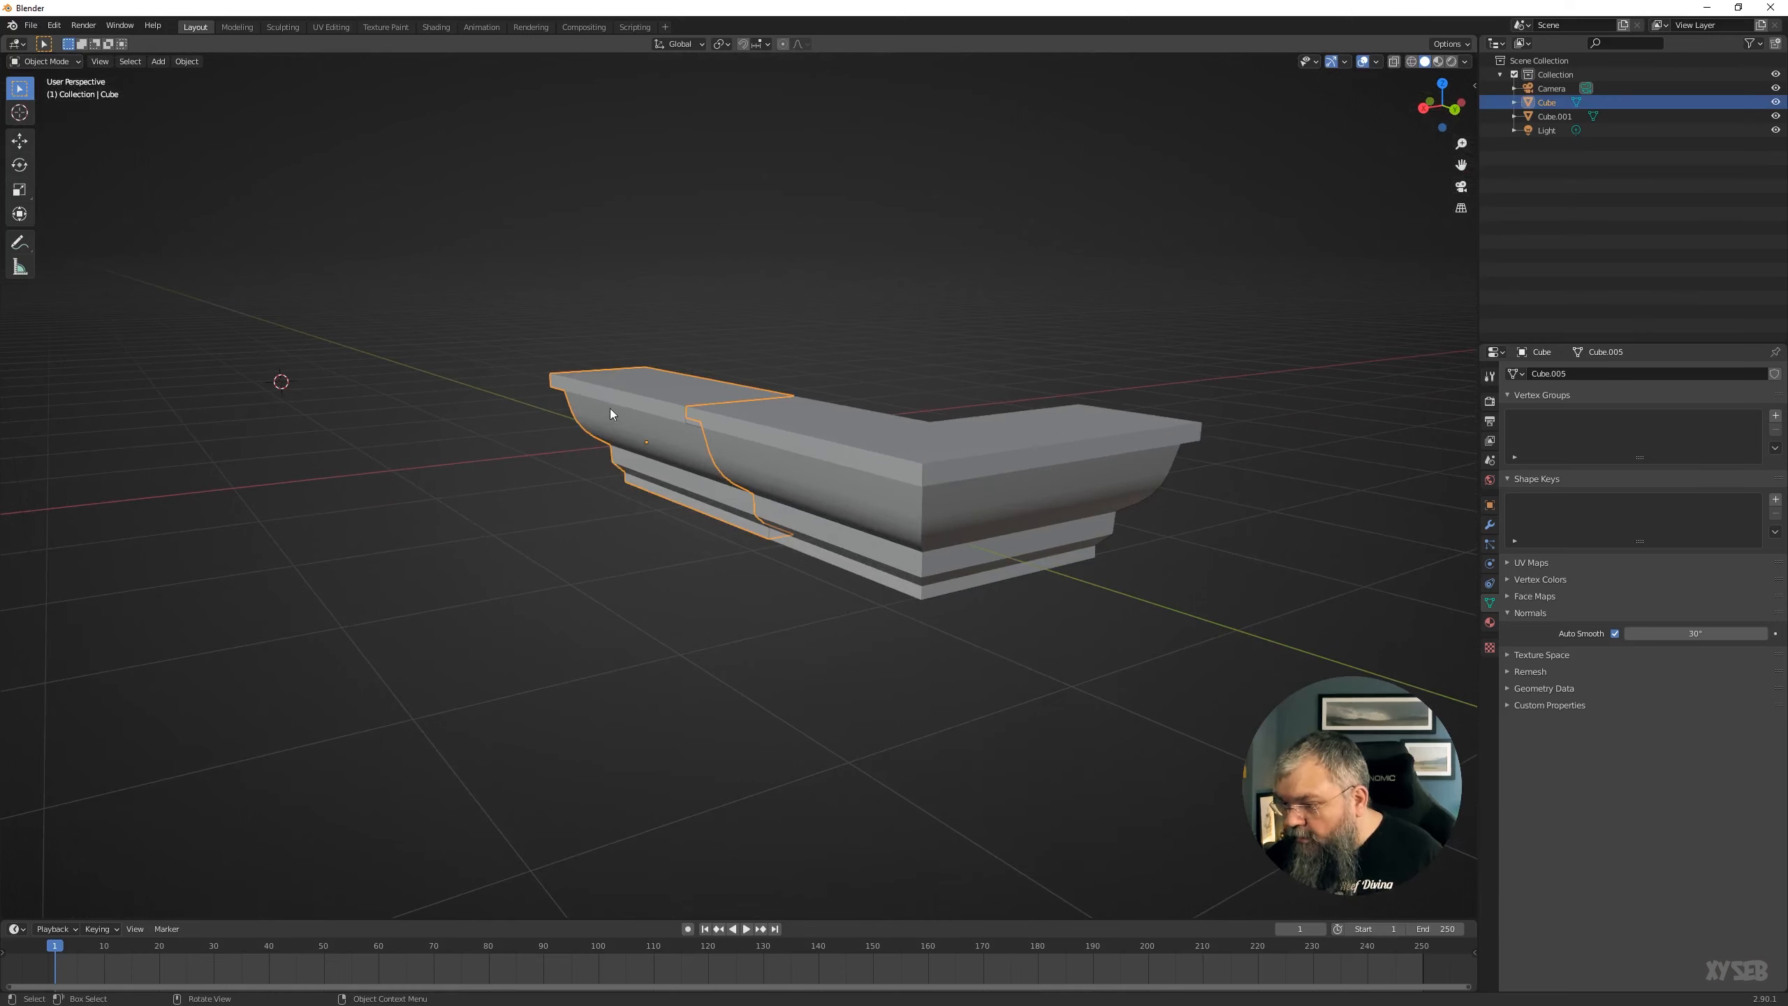
middle_drag(703, 511, 680, 685)
key(KP_7)
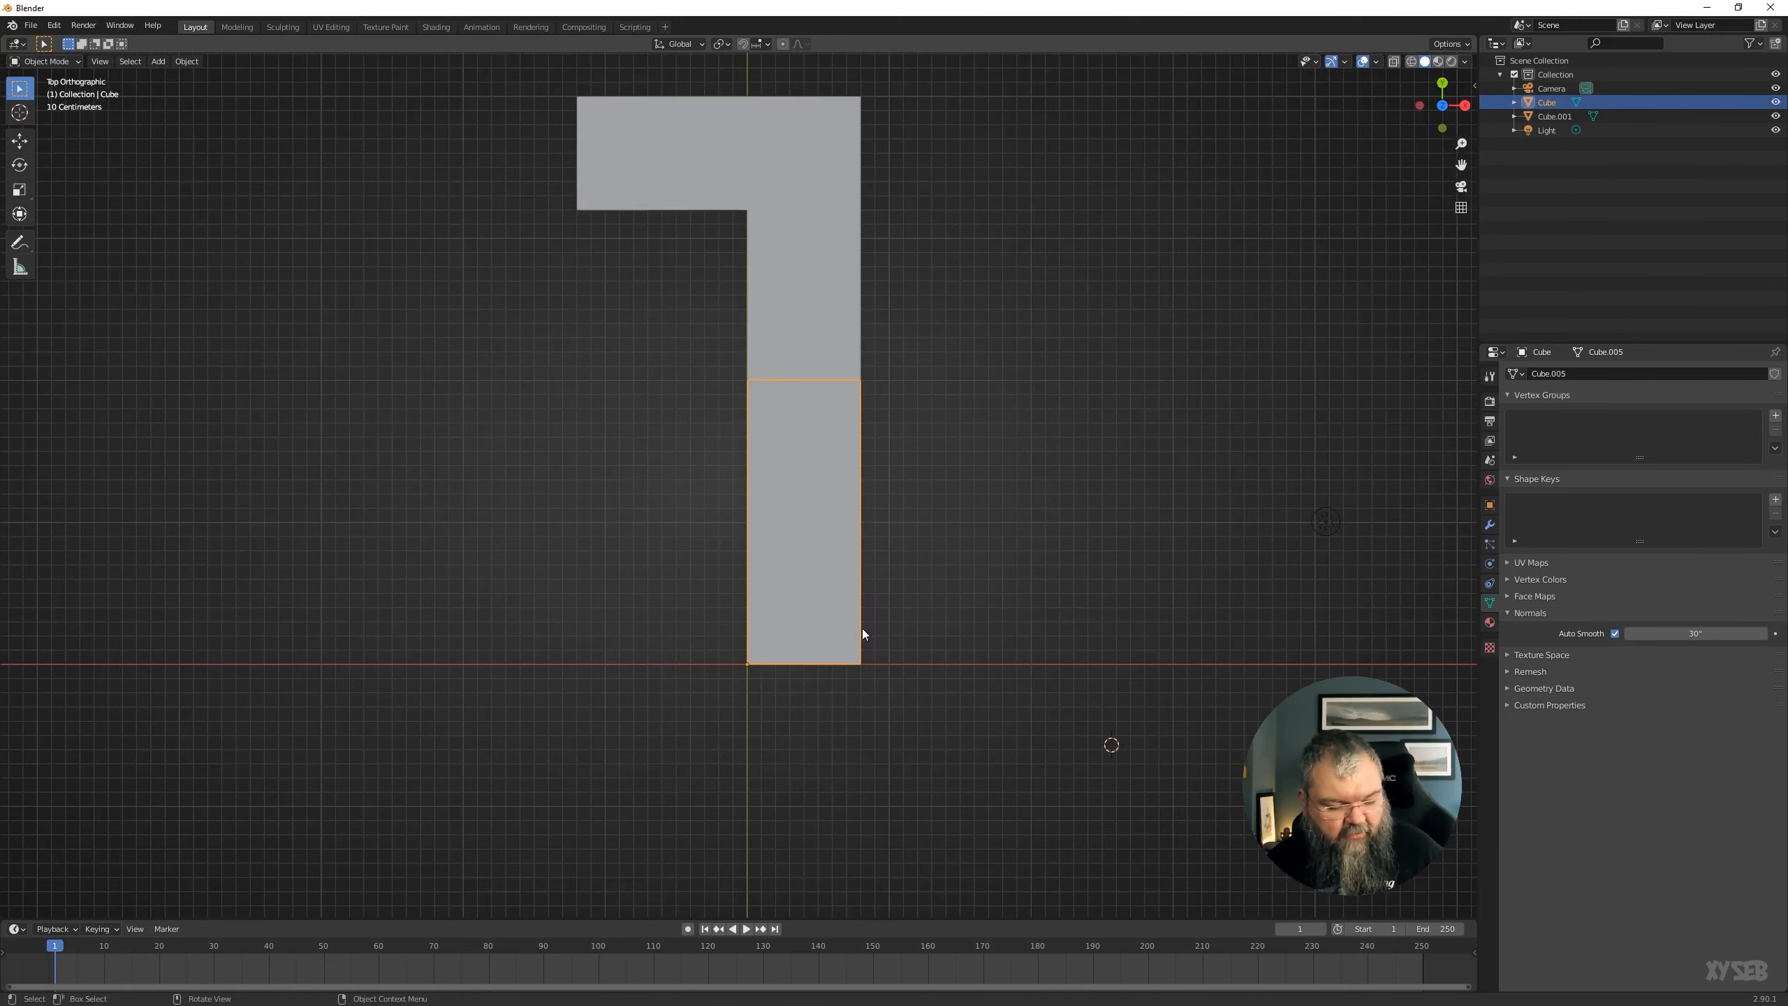
key(shift+d)
key(Escape)
key(r)
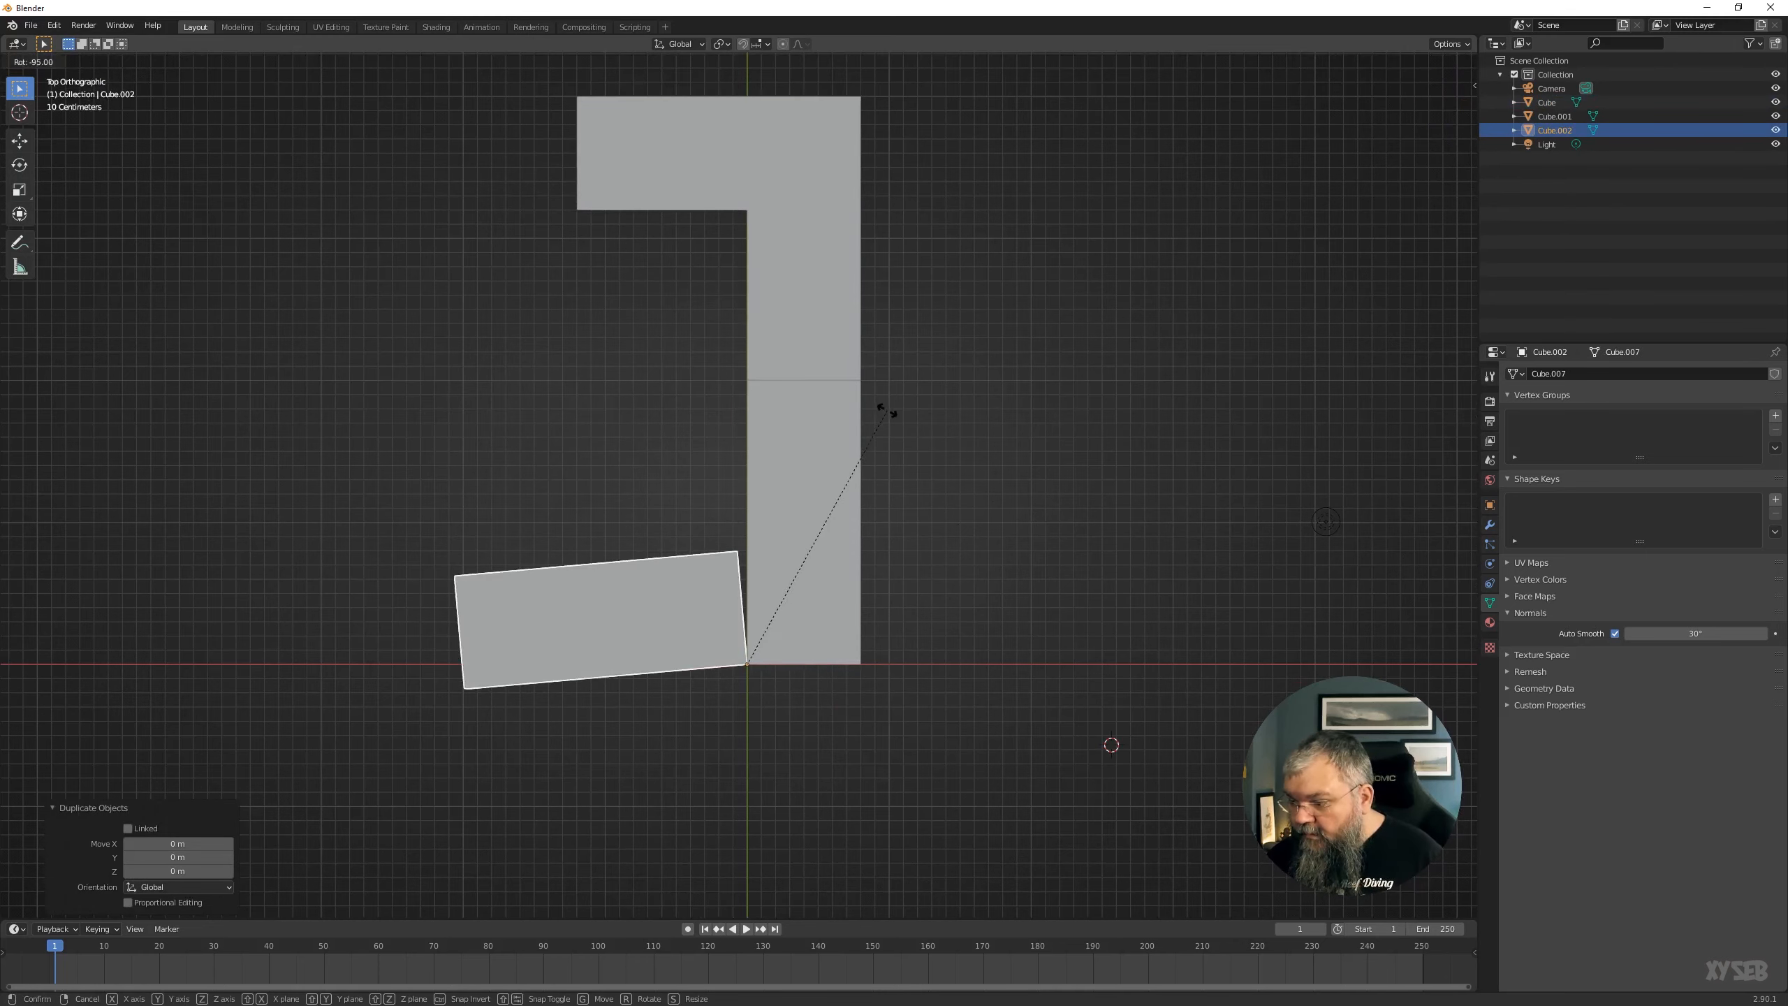
ctrl+click(903, 422)
Move the rotated strip copy -1.2 m along X and 3.2 m along Y to meet the corner's free end, and deselect it.
key(g)
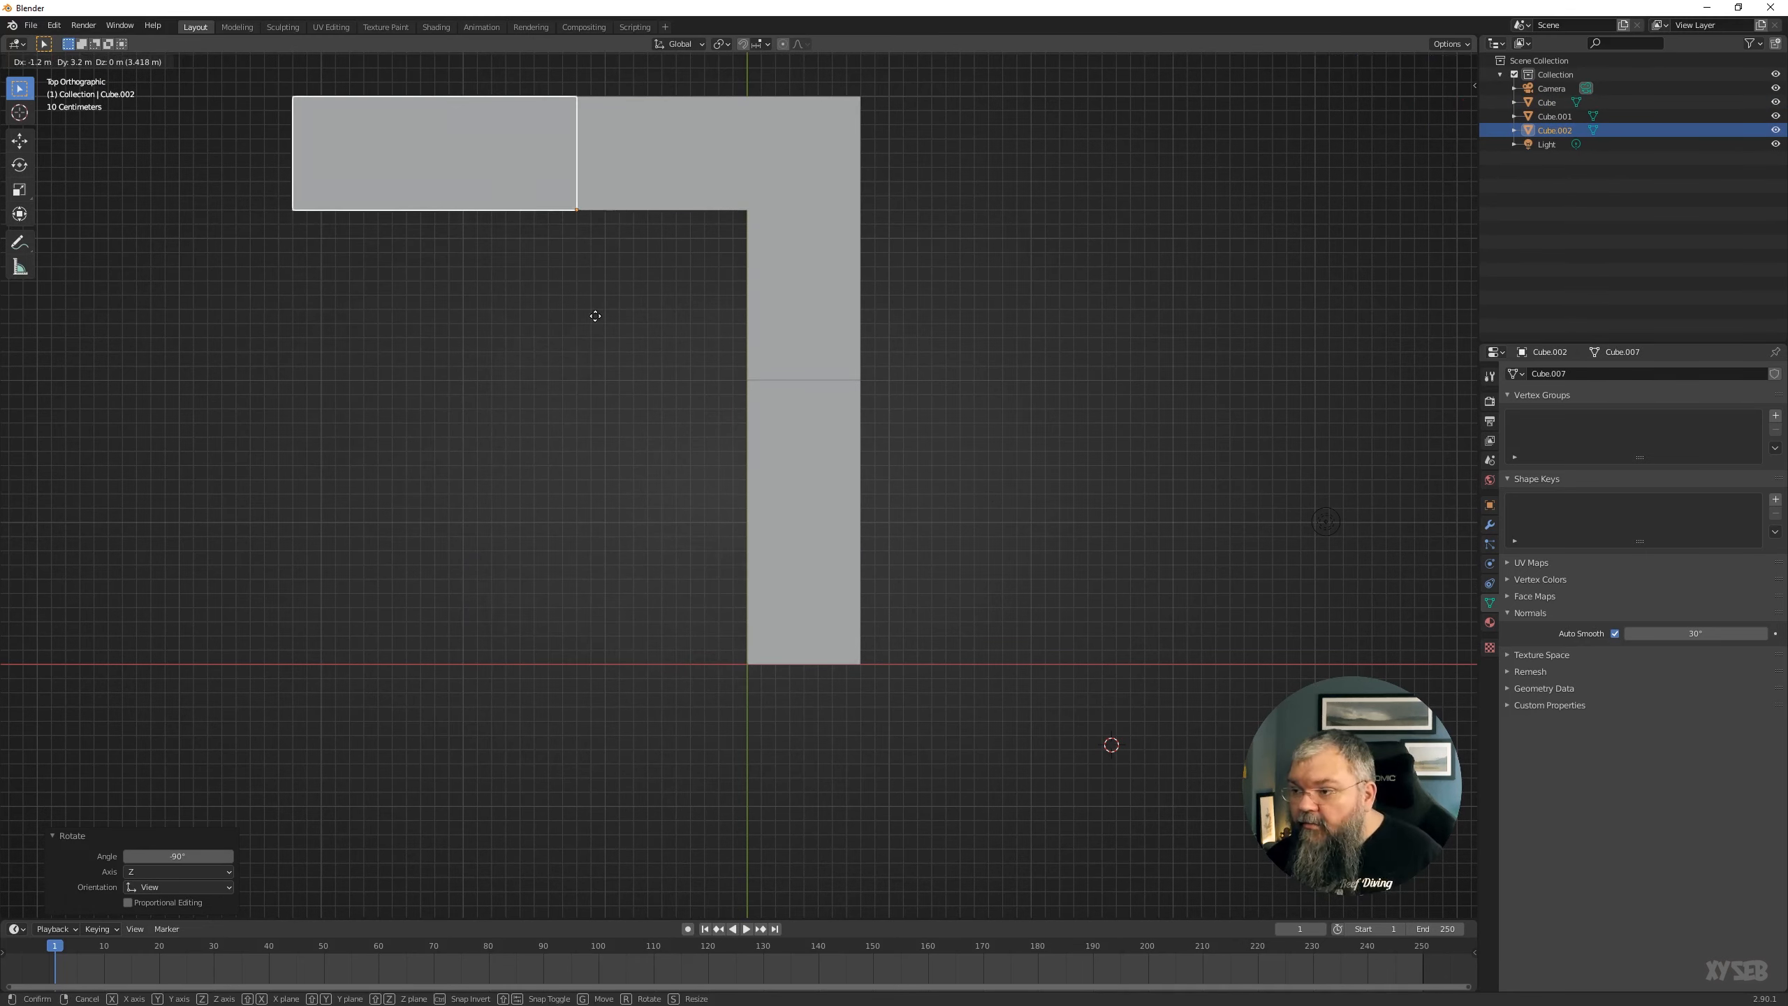
click(595, 316)
middle_drag(595, 316, 813, 565)
click(1018, 620)
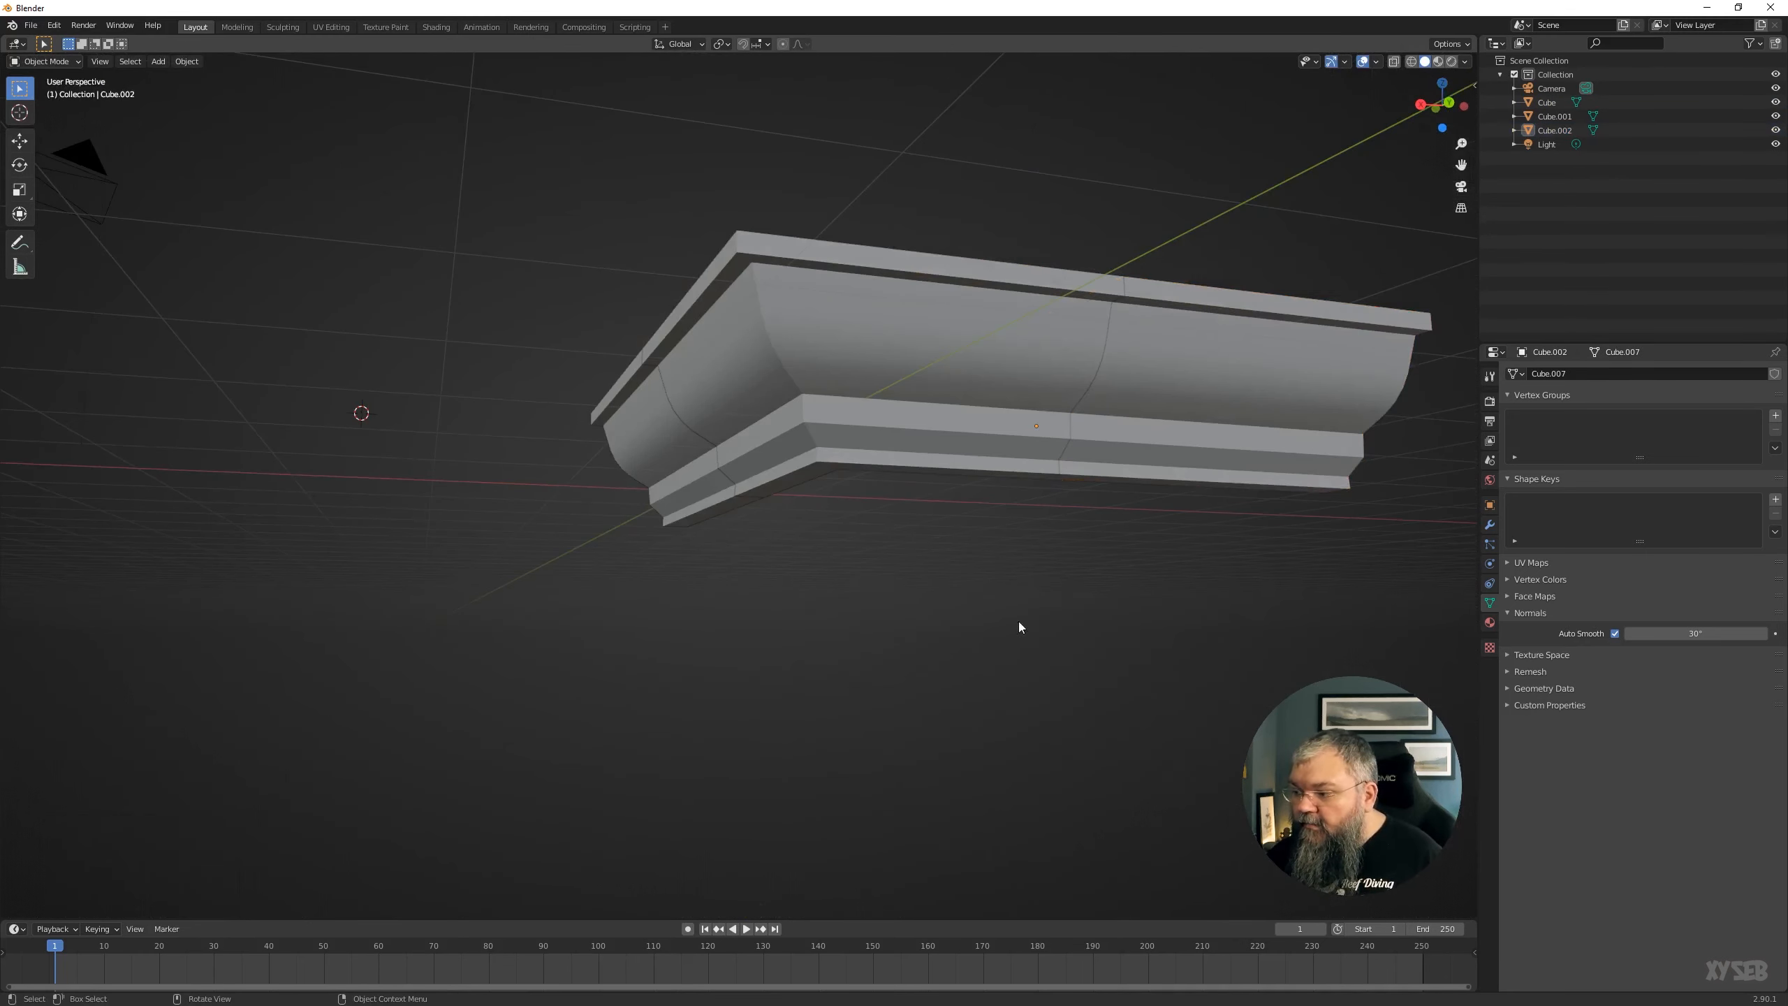
scroll(960, 563, down, 5)
middle_drag(961, 563, 766, 662)
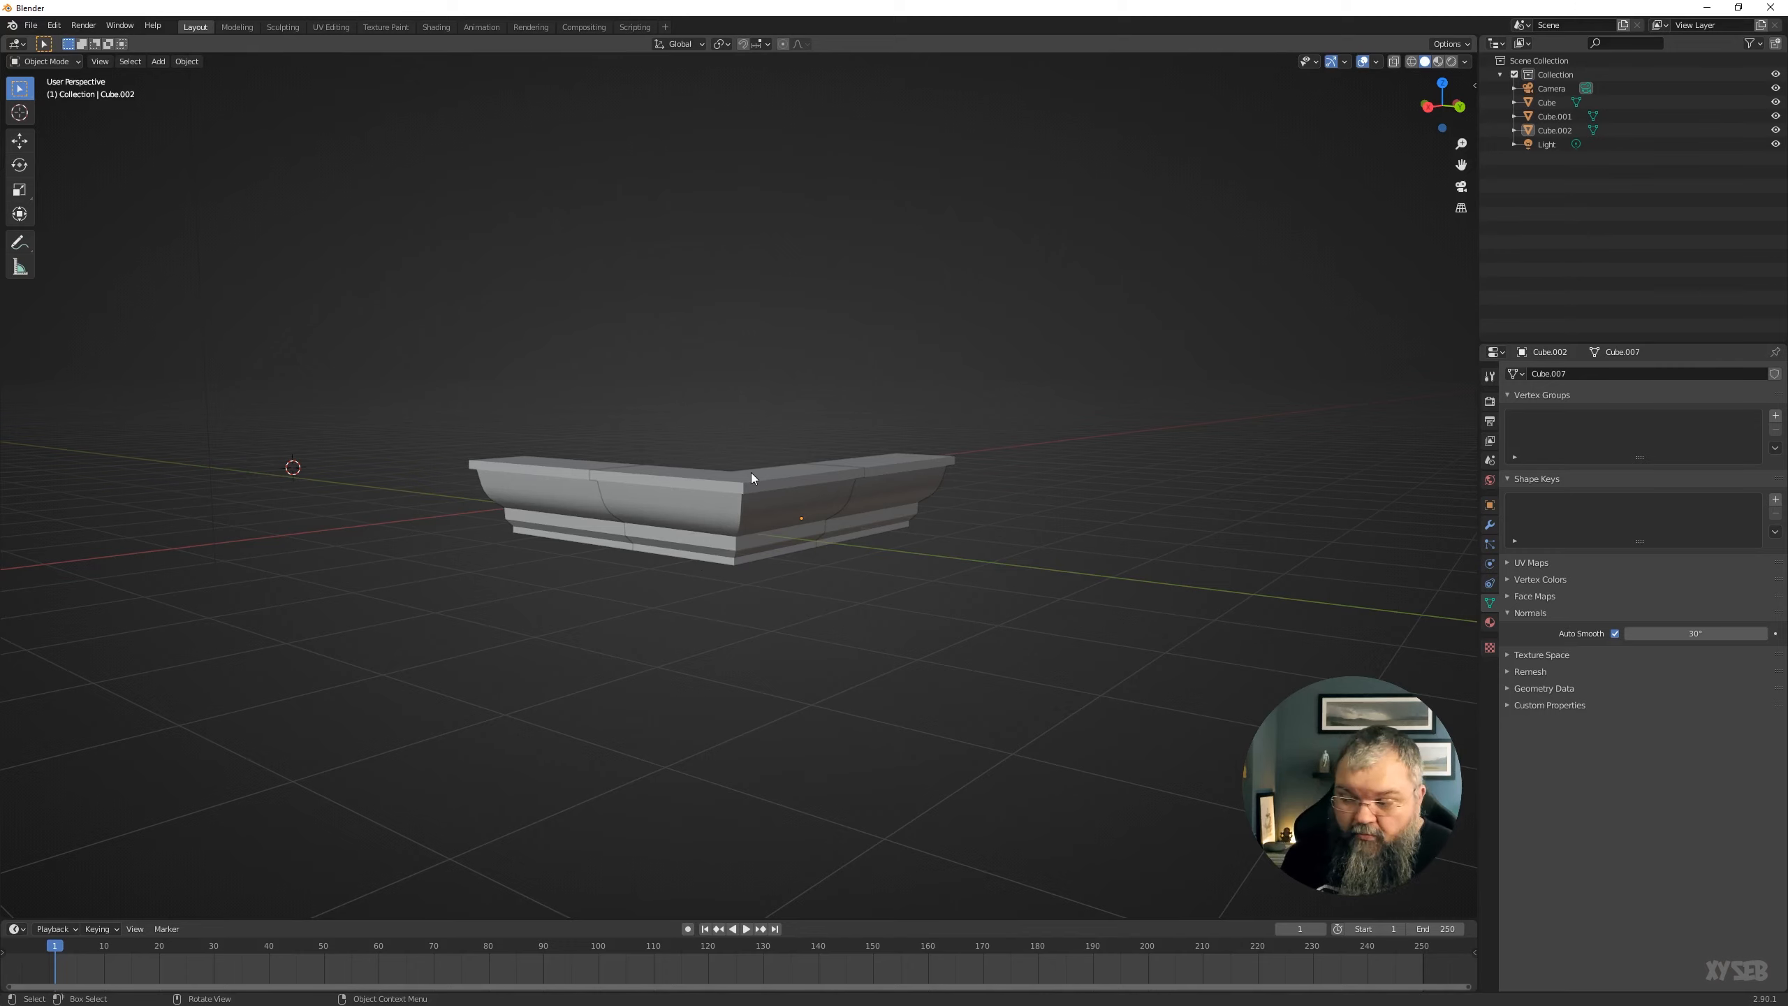
middle_drag(751, 477, 732, 557)
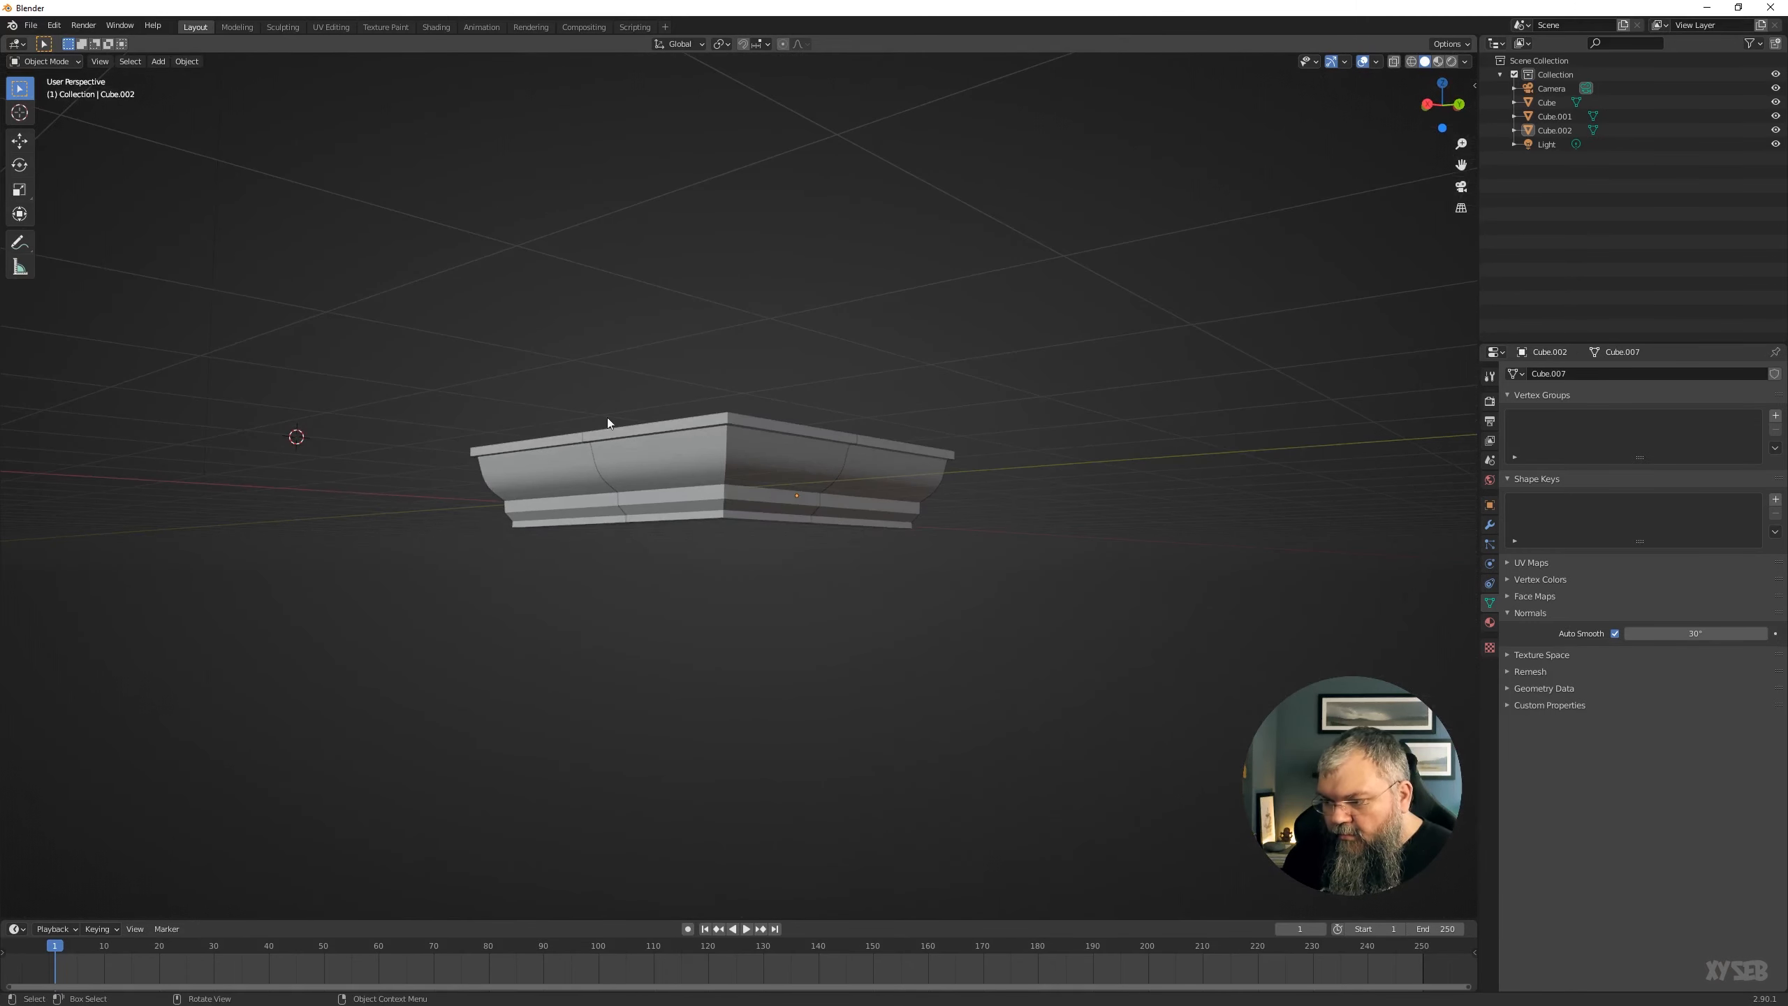
middle_drag(404, 348, 412, 377)
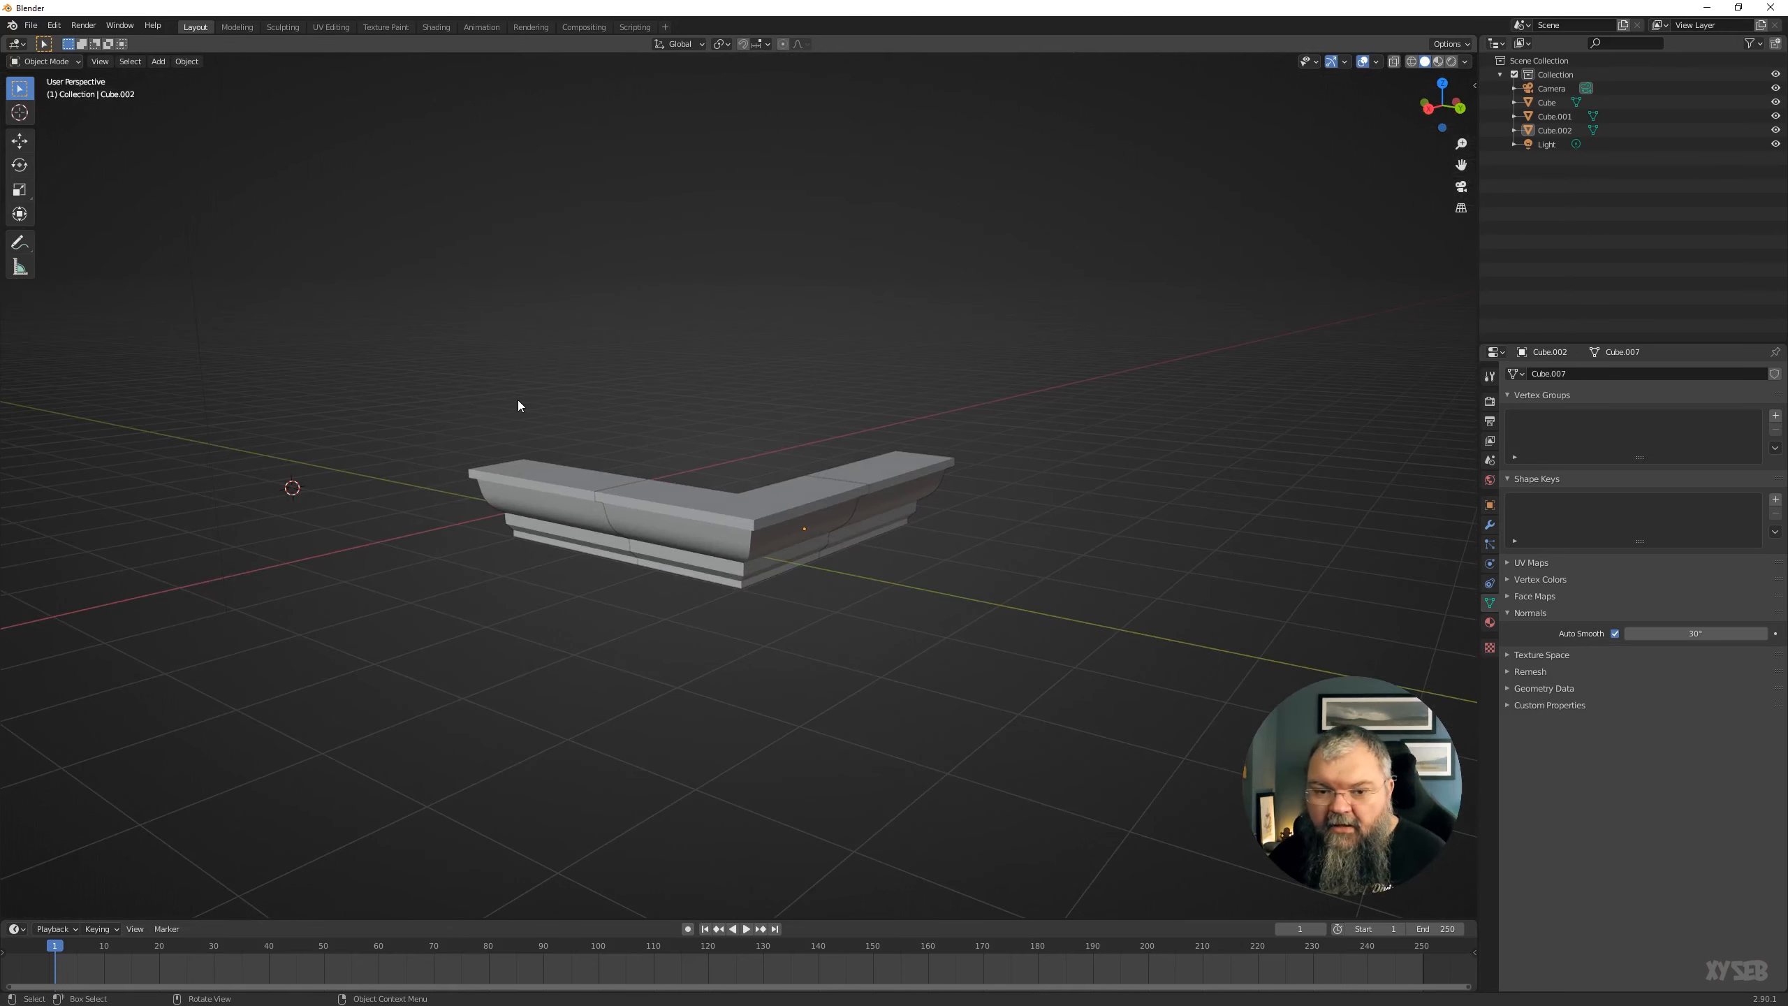